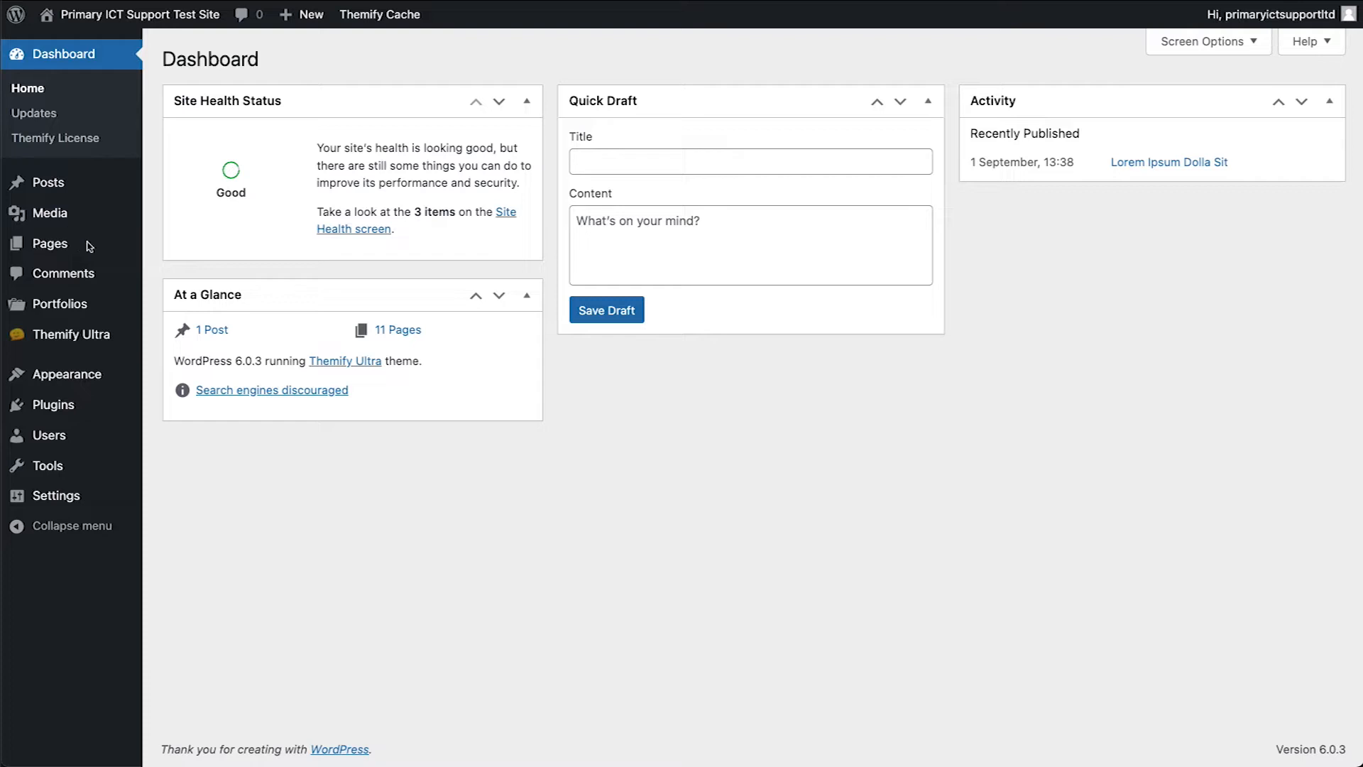
Create a new page titled "Sandbox"
{"action": "mouse_move", "coordinate": [109, 247]}
{"action": "left_click", "coordinate": [231, 271]}
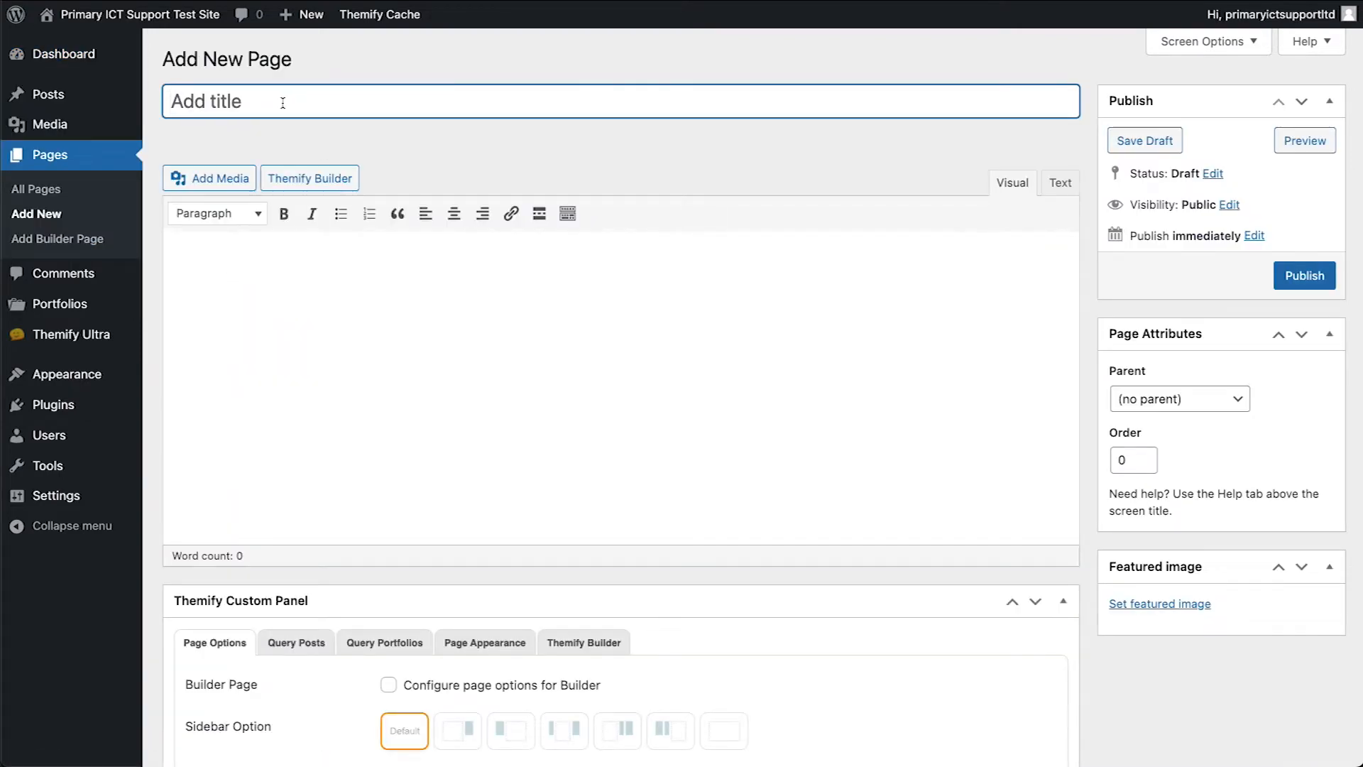
{"action": "type", "text": "Sandbox"}
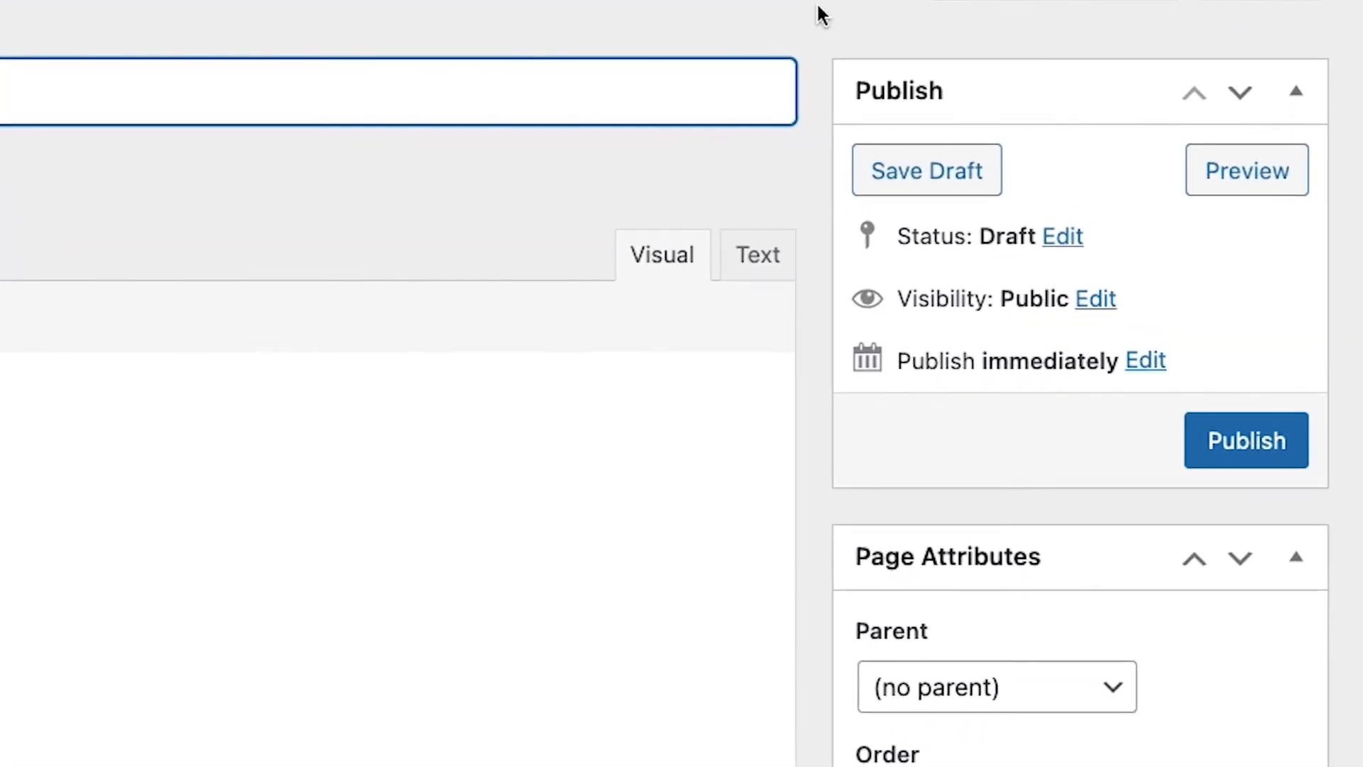
Set the Sandbox page's visibility to Private and publish it
{"action": "left_click", "coordinate": [1096, 301]}
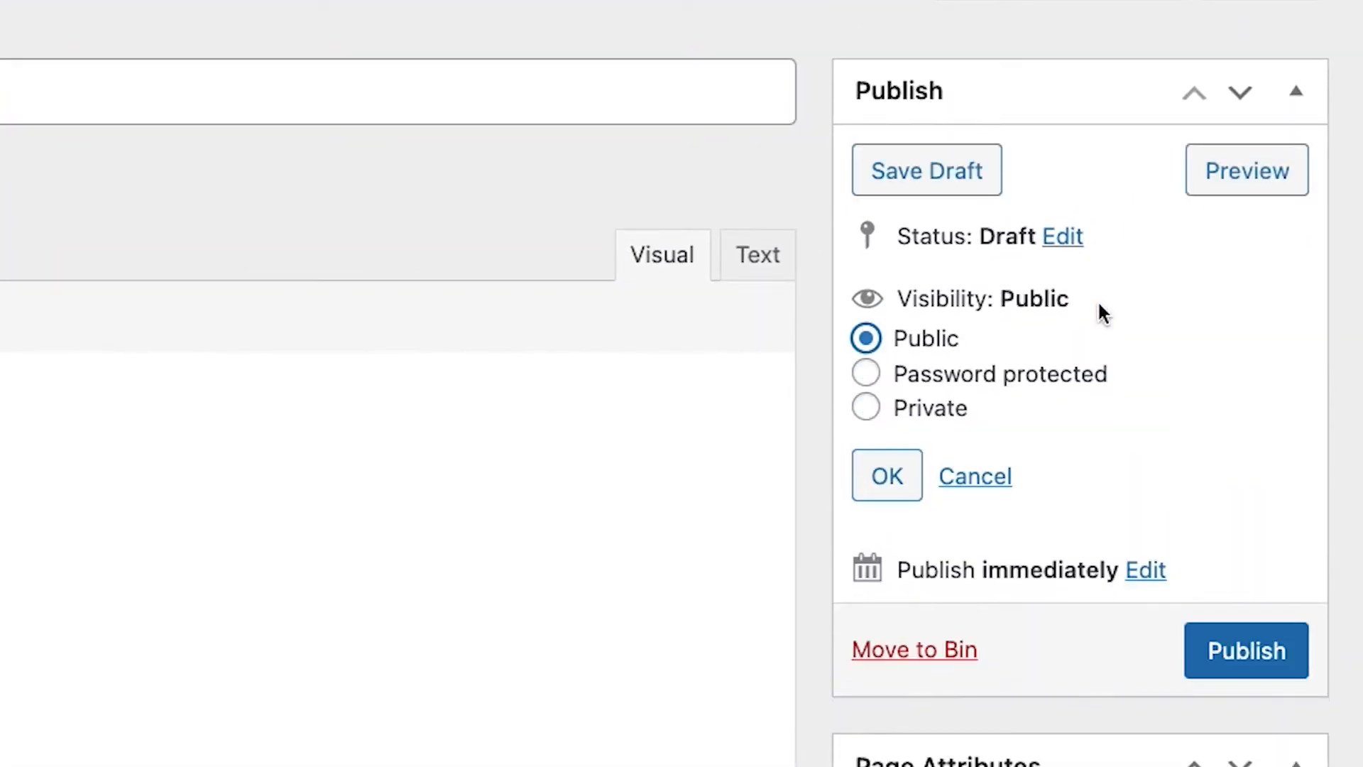
{"action": "left_click", "coordinate": [867, 409]}
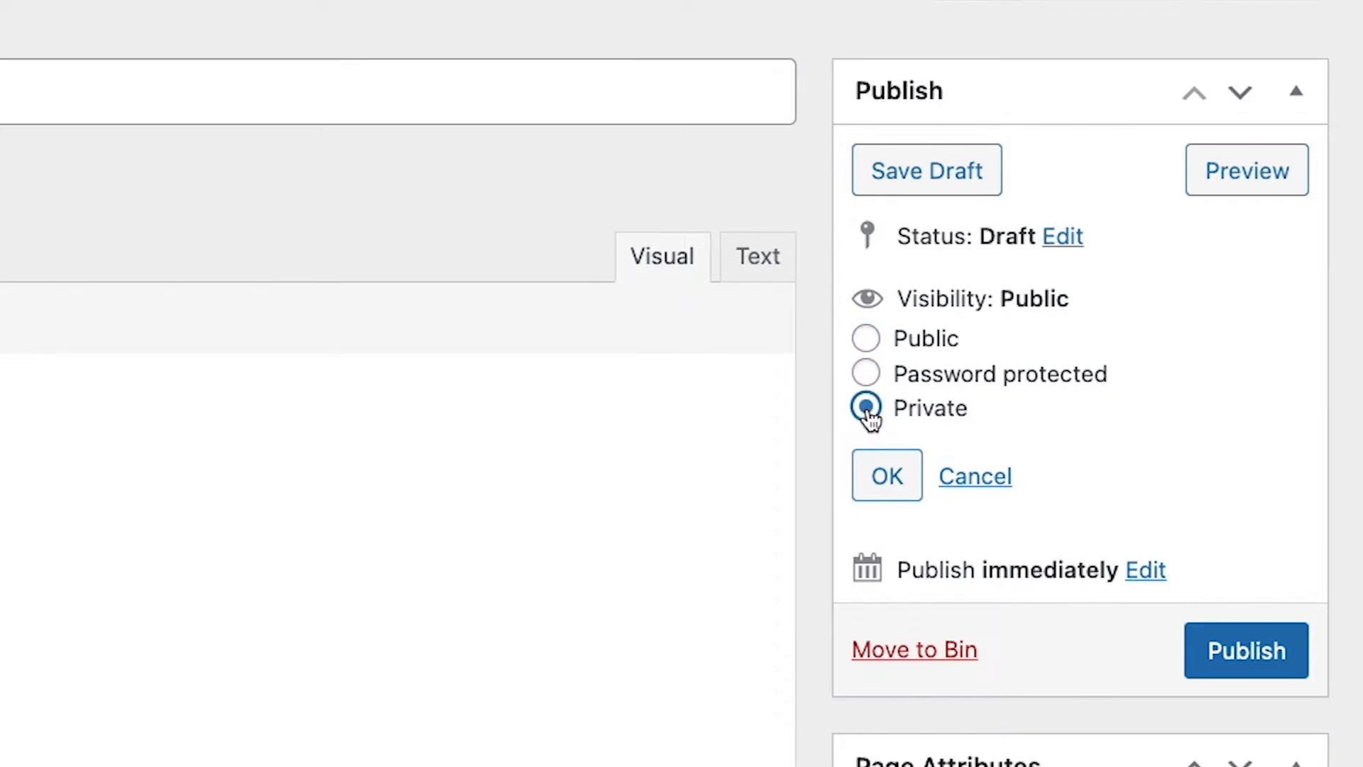
{"action": "left_click", "coordinate": [888, 477]}
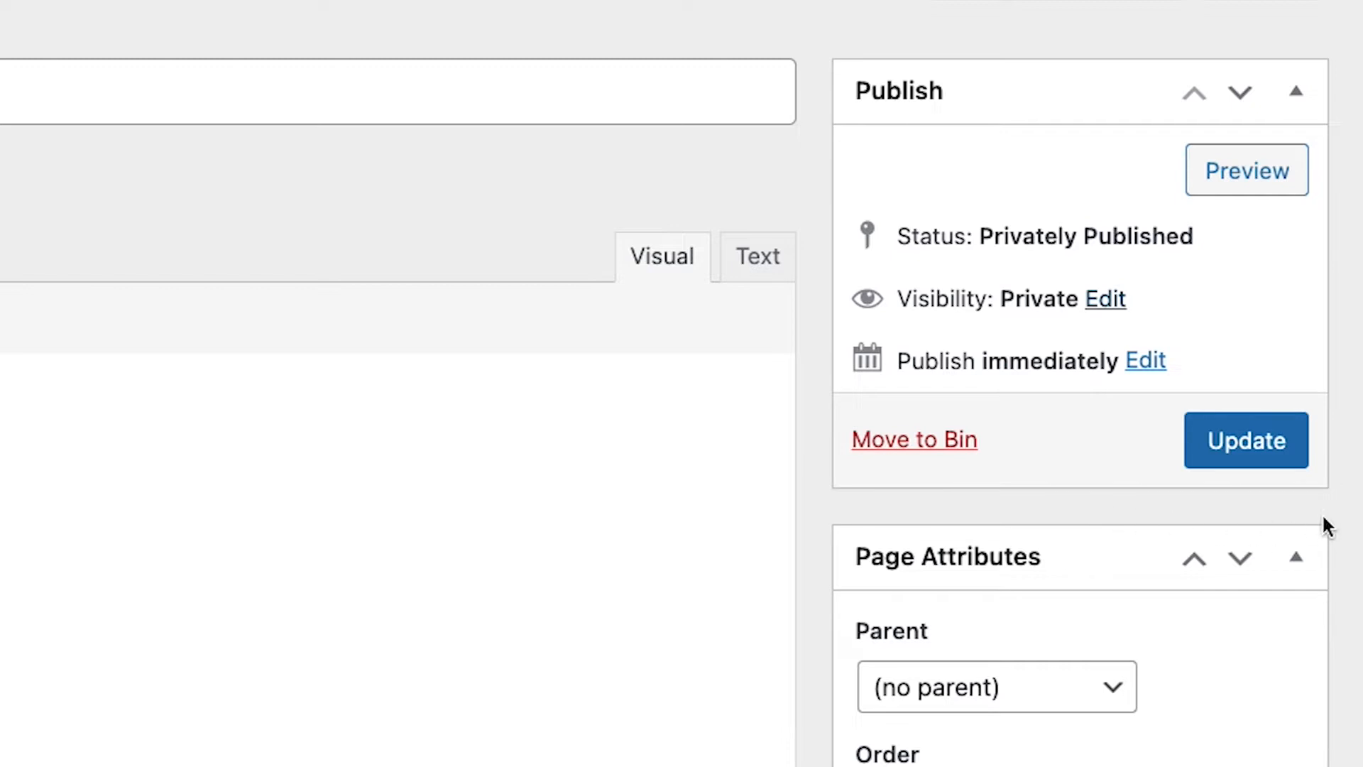
{"action": "left_click", "coordinate": [1245, 443]}
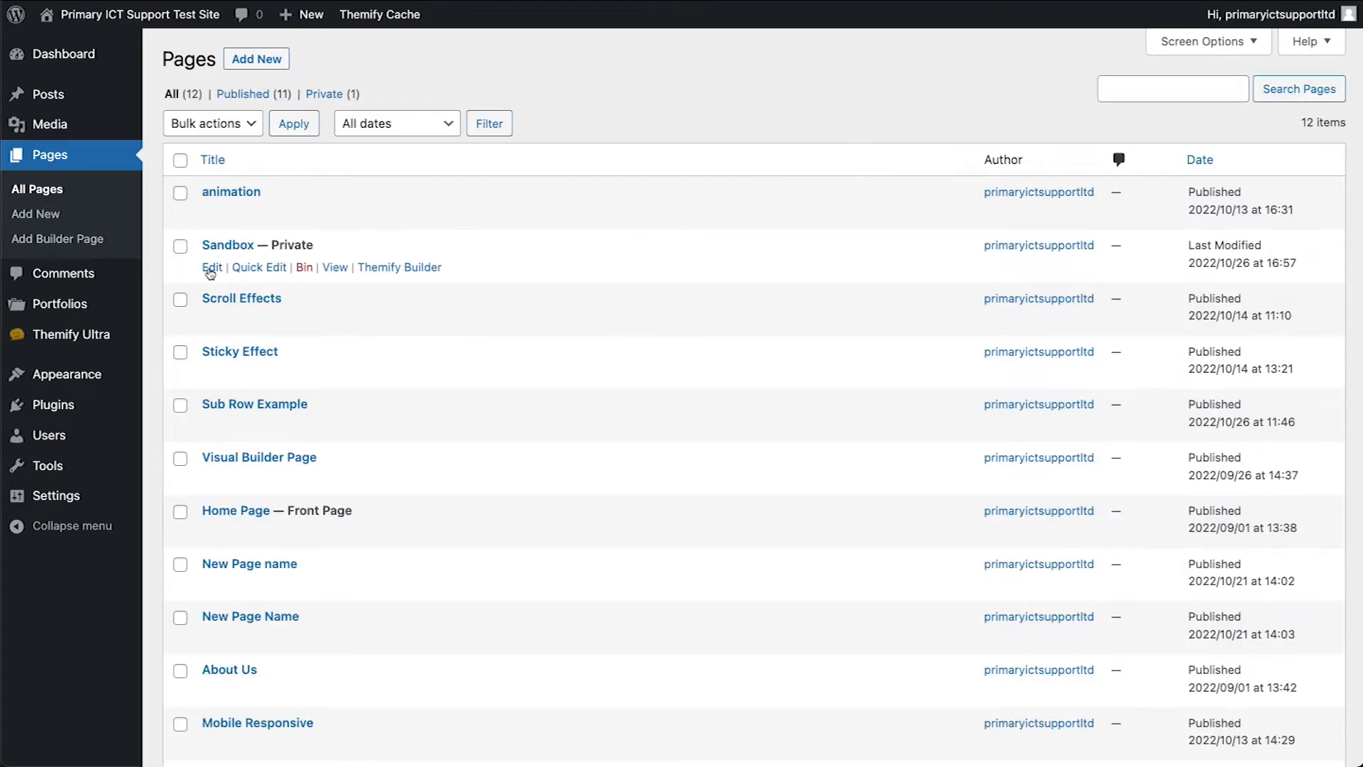
View the Sandbox page on the live site, return to its page editor and go to its Themify Builder section
{"action": "left_click", "coordinate": [334, 267]}
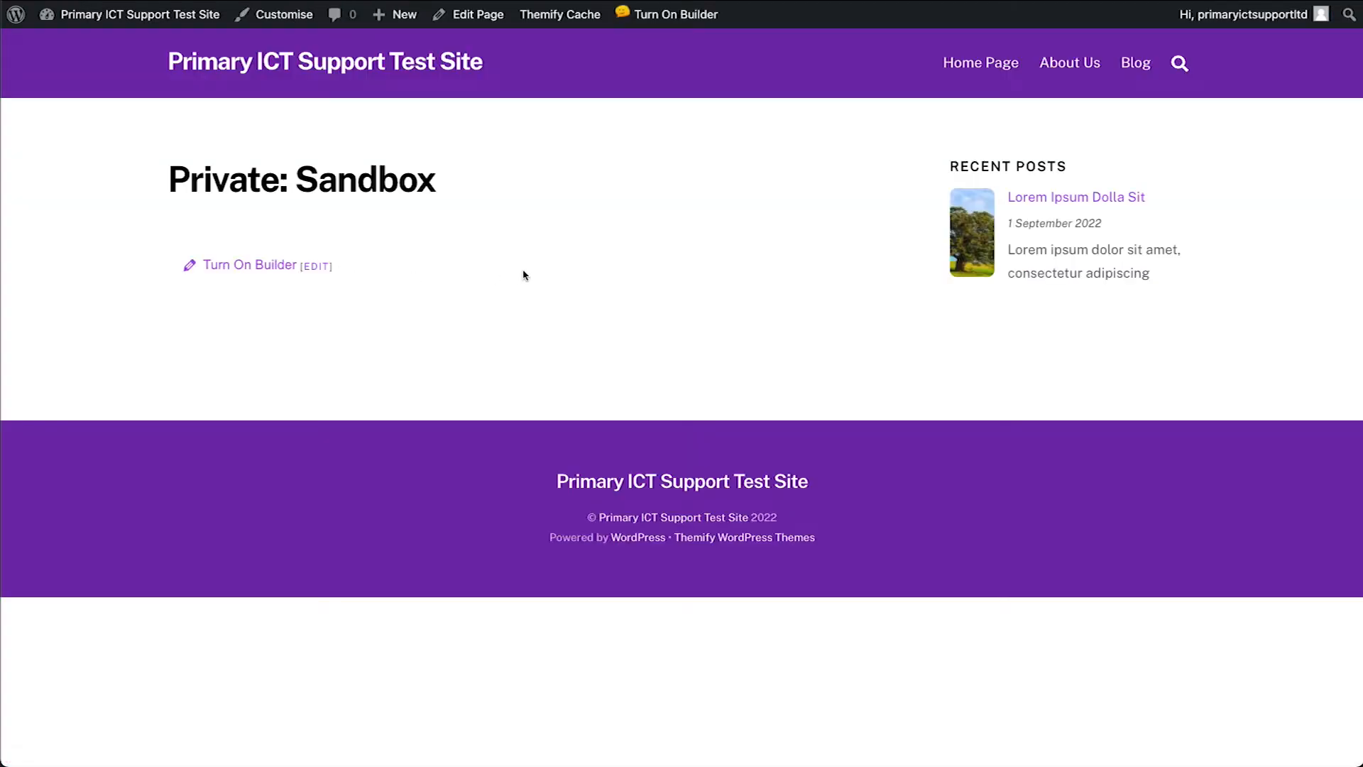
{"action": "left_click", "coordinate": [490, 15]}
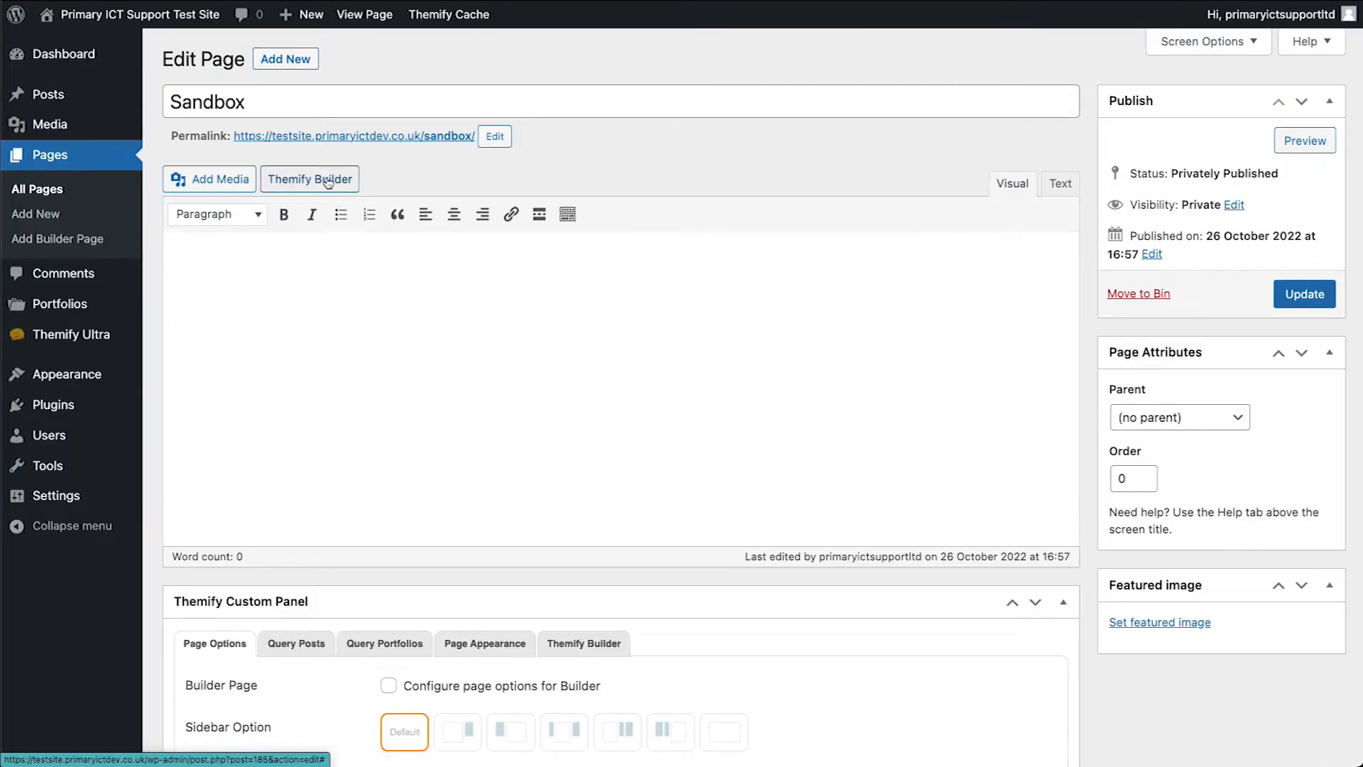
{"action": "left_click", "coordinate": [327, 180]}
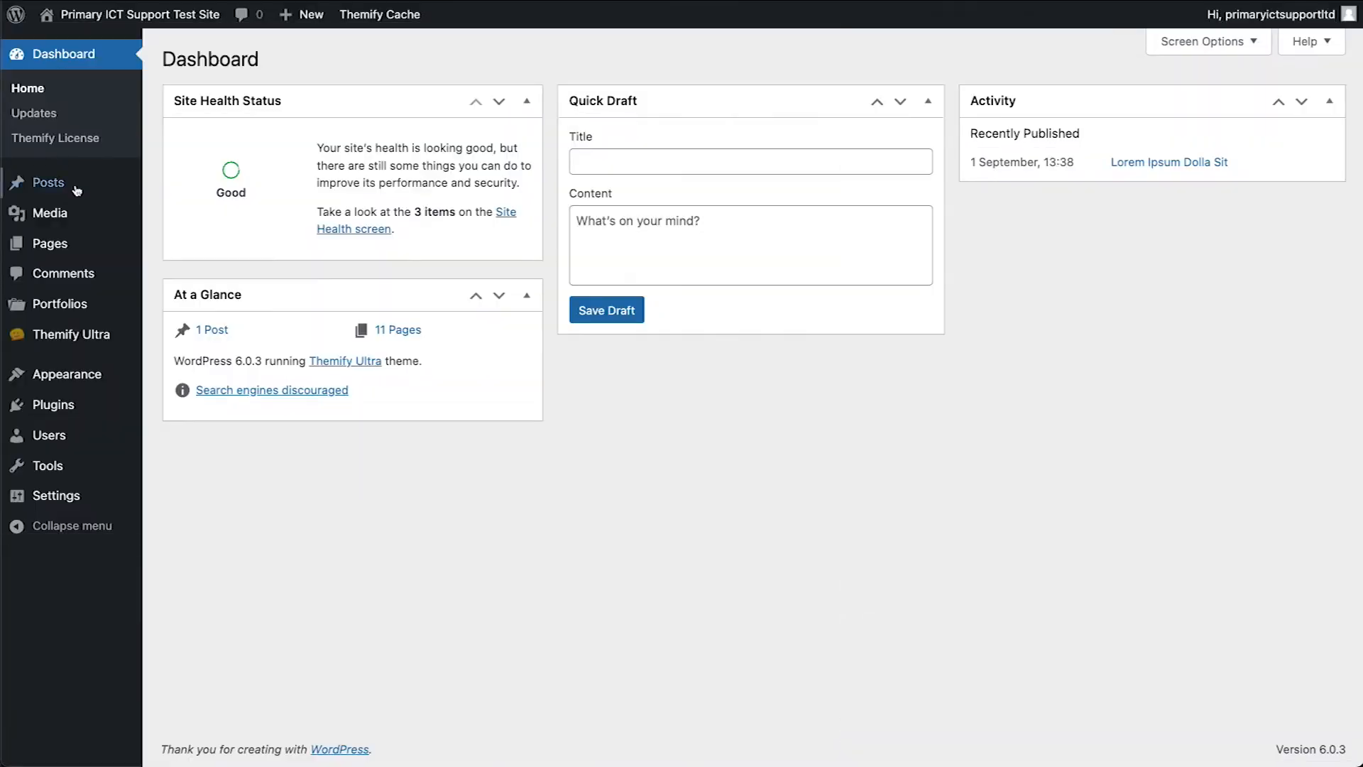
Open the Sandbox page from the pages list for editing and launch the front-end Themify Builder for it
{"action": "mouse_move", "coordinate": [71, 242]}
{"action": "left_click", "coordinate": [178, 244]}
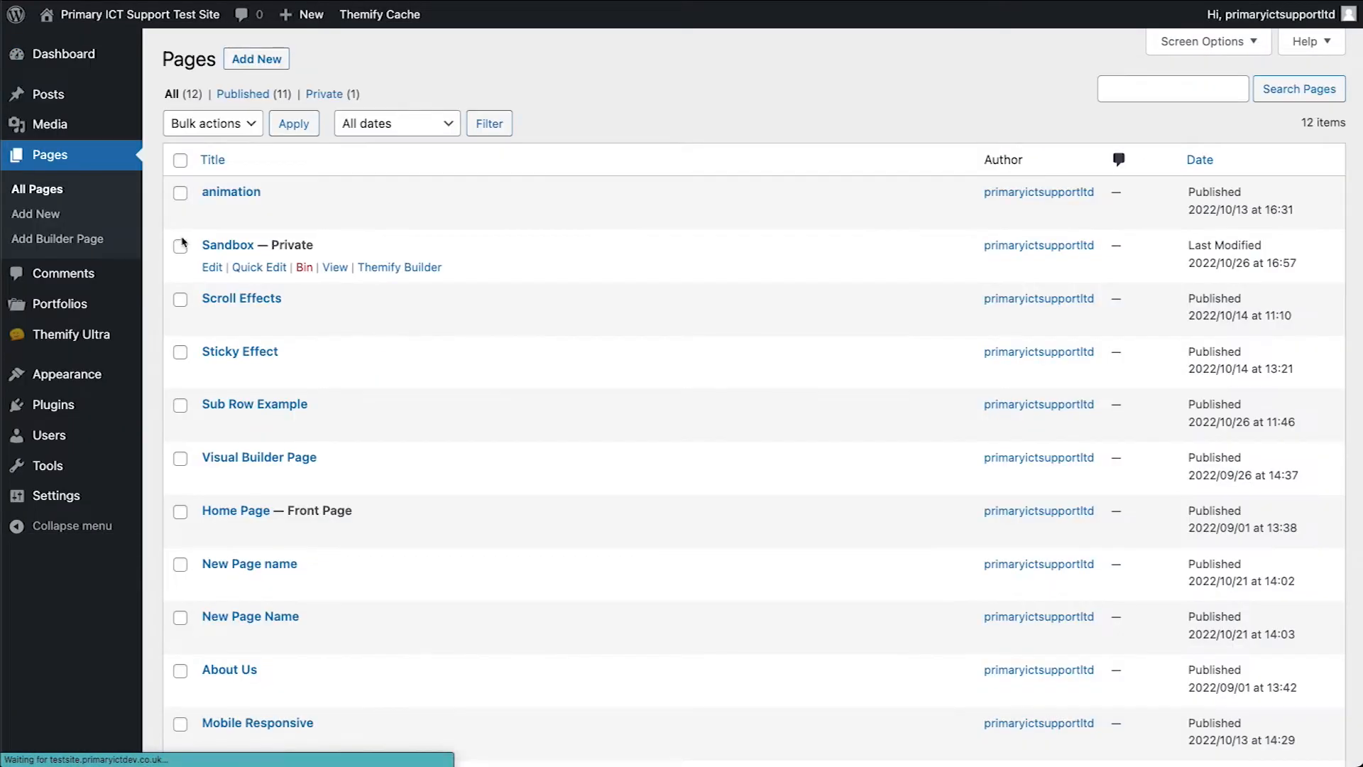
{"action": "left_click", "coordinate": [212, 268]}
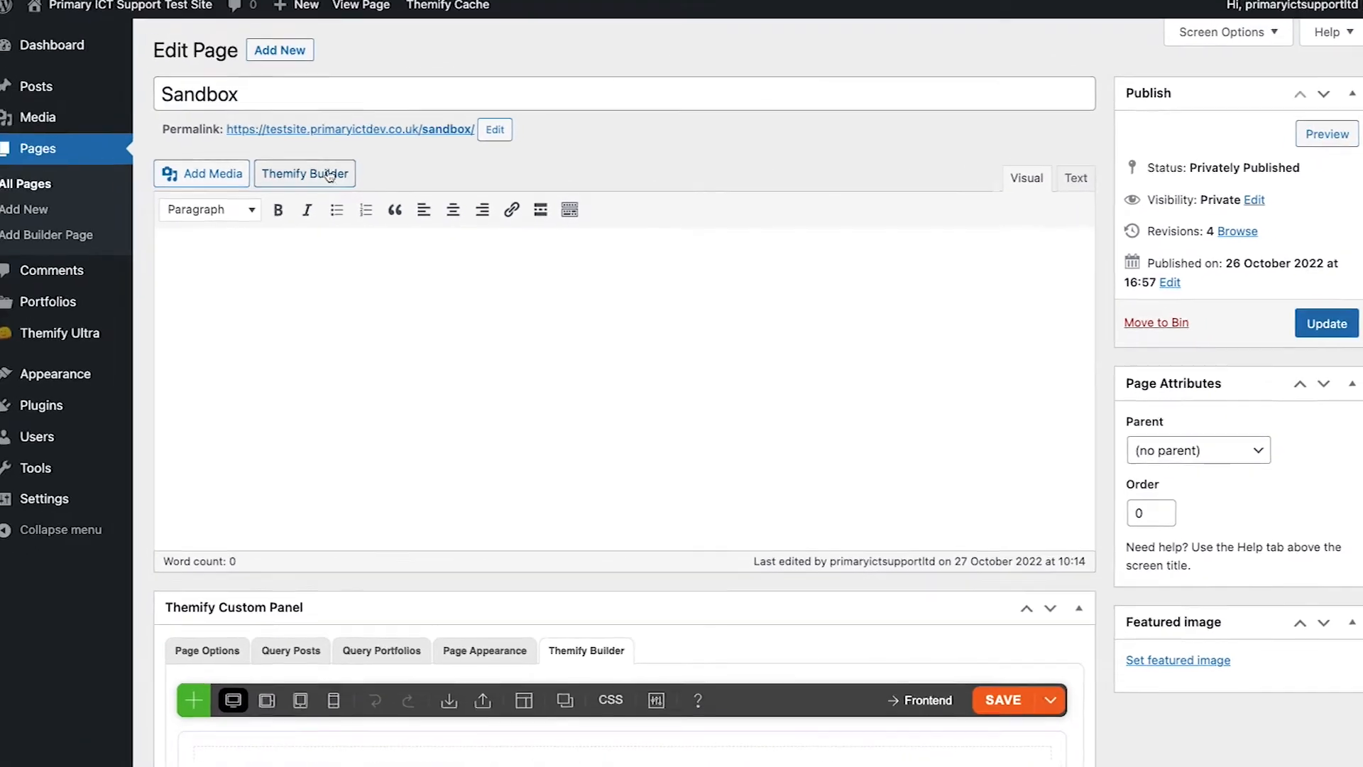
{"action": "left_click", "coordinate": [291, 147]}
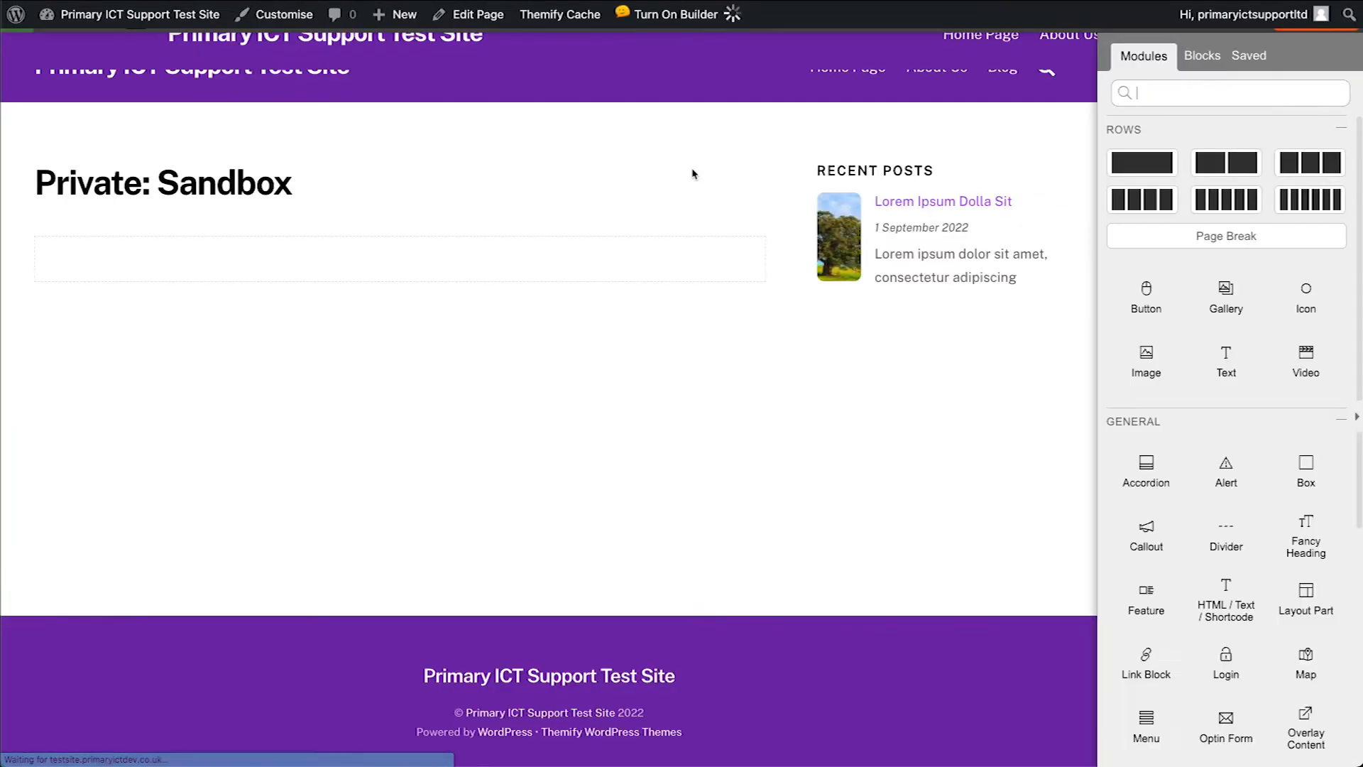
Add a Text module to the page's empty row and insert the left-aligned image tree-3-Large.jpeg into it
{"action": "left_click_drag", "start_coordinate": [1226, 361], "coordinate": [478, 267]}
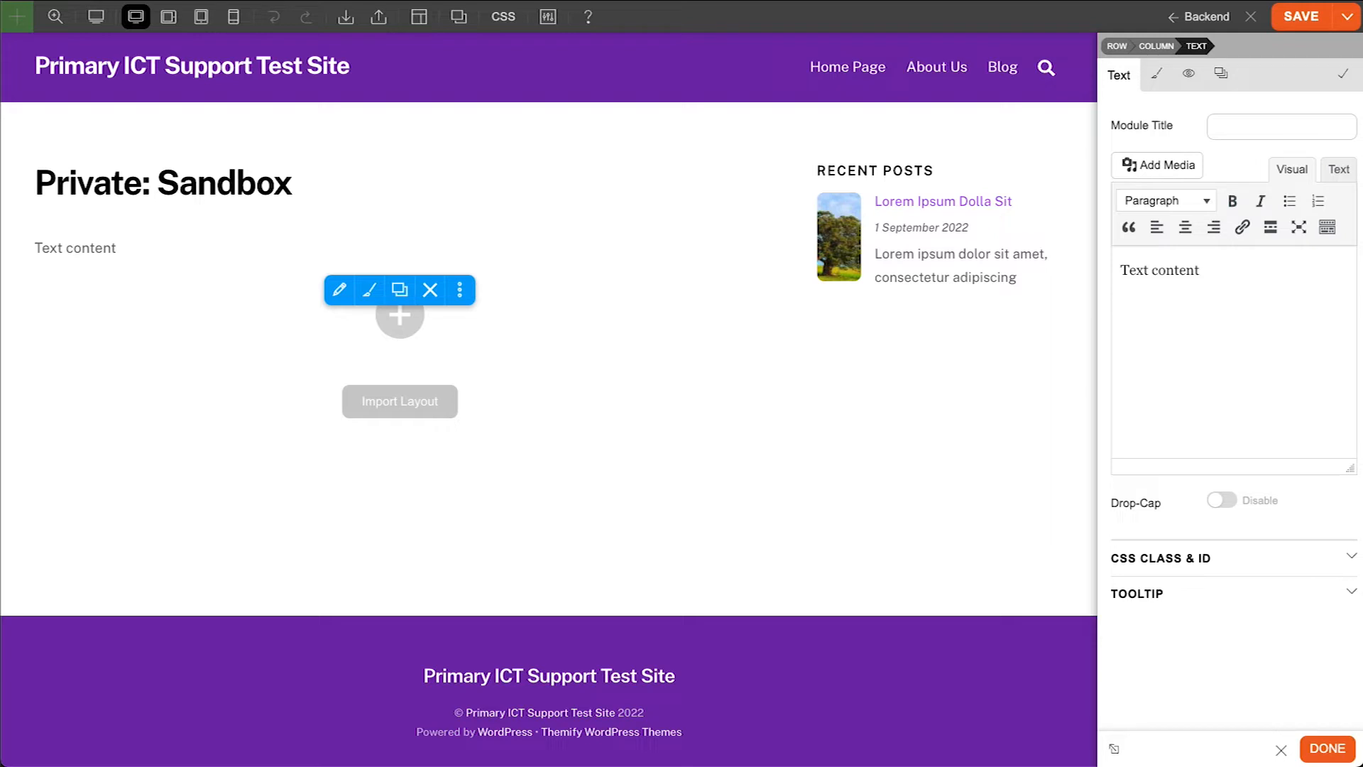
{"action": "left_click", "coordinate": [1158, 165]}
{"action": "left_click", "coordinate": [433, 255]}
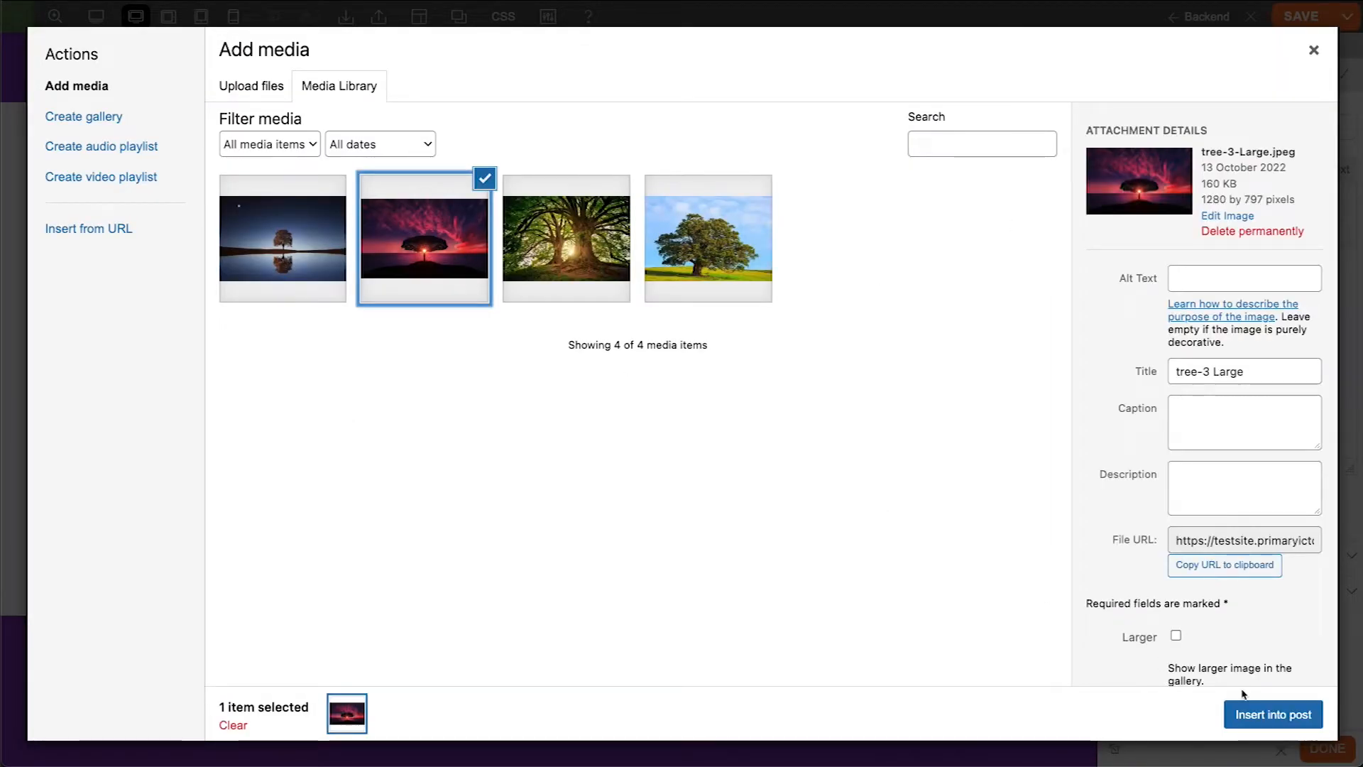
{"action": "left_click", "coordinate": [1275, 706]}
{"action": "left_click", "coordinate": [1267, 394]}
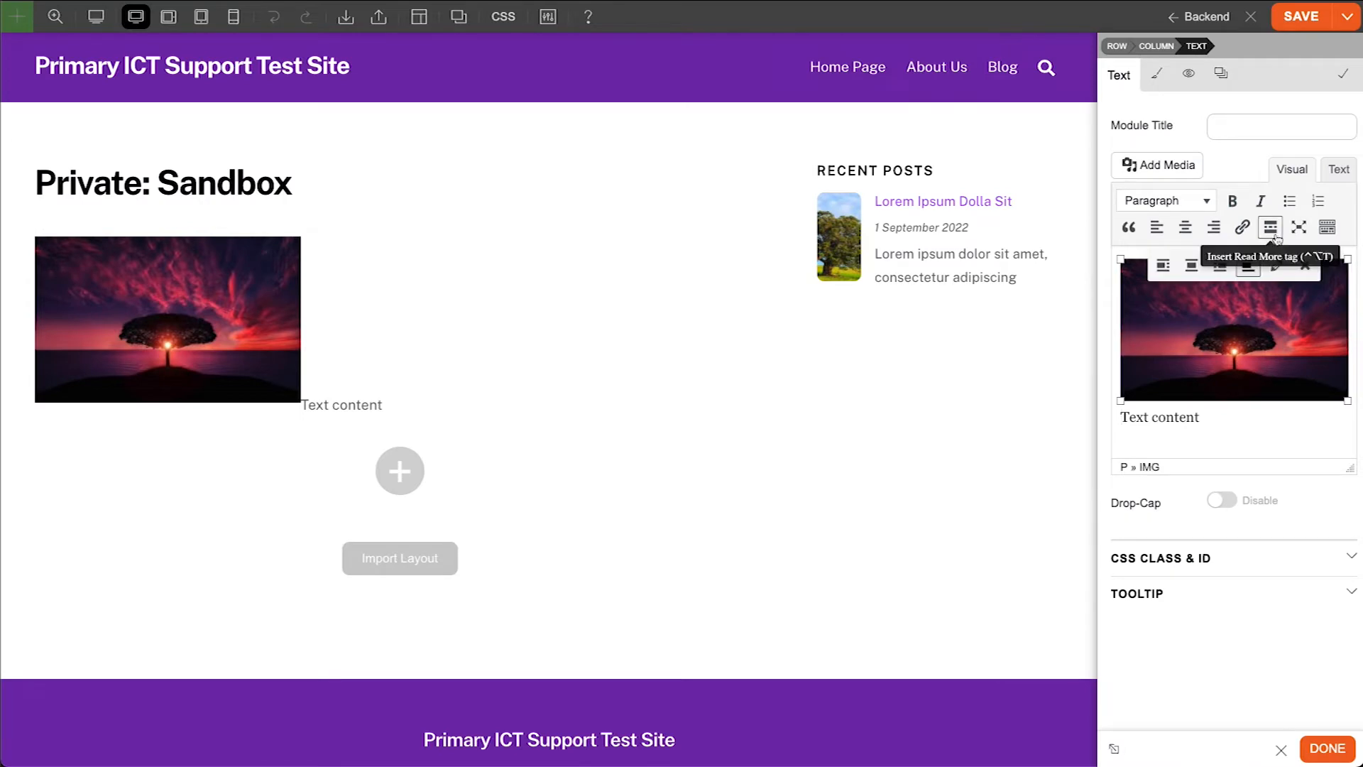
{"action": "left_click", "coordinate": [1154, 275]}
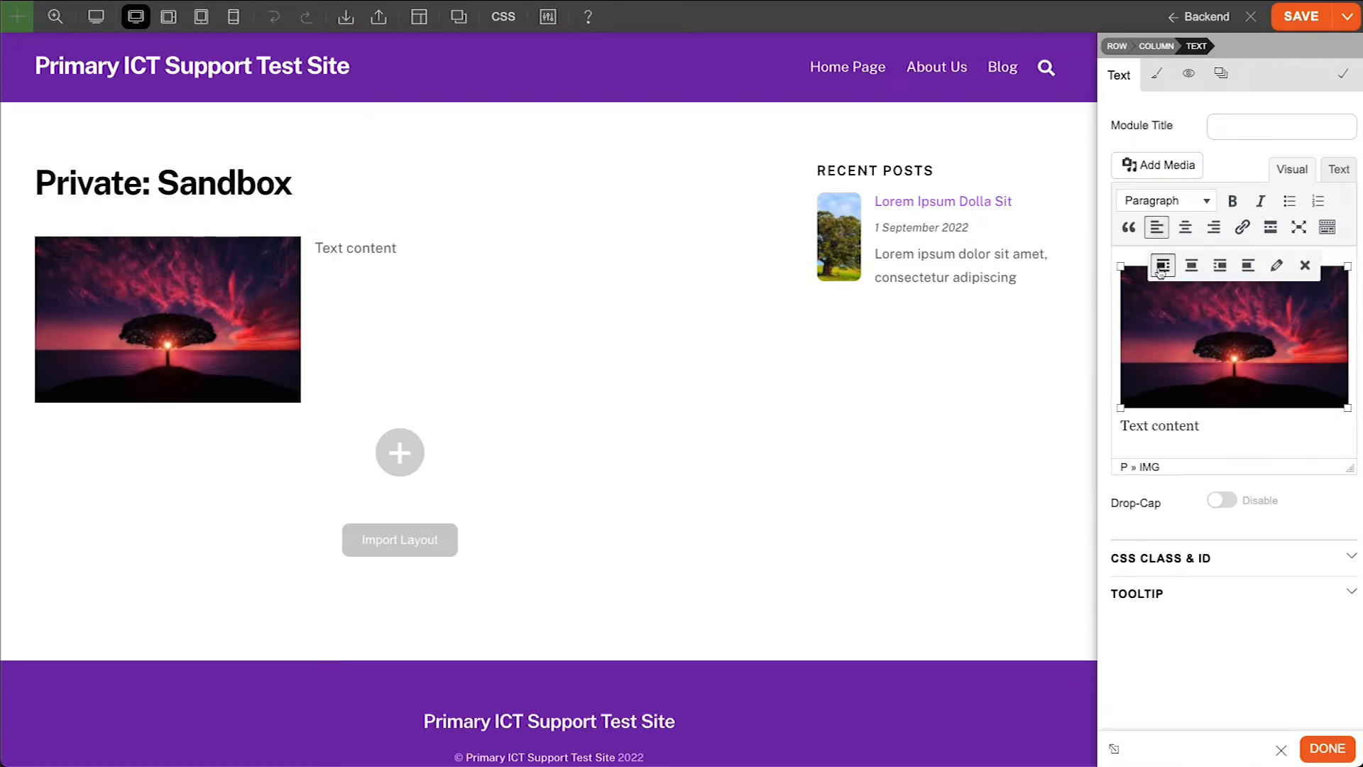
Replace the Text module's placeholder text with "Add you text here." and confirm the module
{"action": "left_click", "coordinate": [1251, 433]}
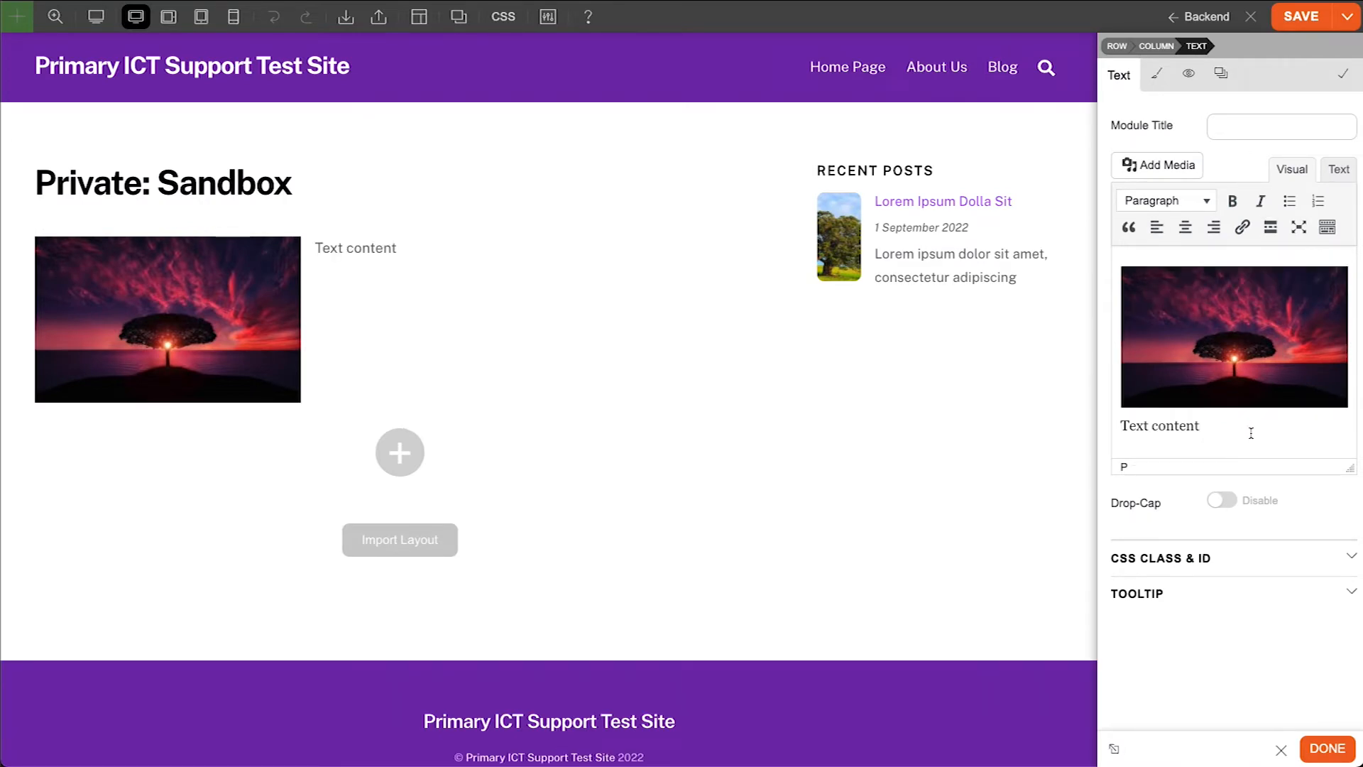
{"action": "key", "text": "BackSpace"}
{"action": "key", "text": "BackSpace"}
{"action": "key", "text": "BackSpace"}
{"action": "key", "text": "BackSpace"}
{"action": "key", "text": "BackSpace"}
{"action": "key", "text": "BackSpace"}
{"action": "key", "text": "BackSpace"}
{"action": "key", "text": "BackSpace"}
{"action": "key", "text": "BackSpace"}
{"action": "key", "text": "BackSpace"}
{"action": "key", "text": "BackSpace"}
{"action": "key", "text": "BackSpace"}
{"action": "type", "text": "Ad"}
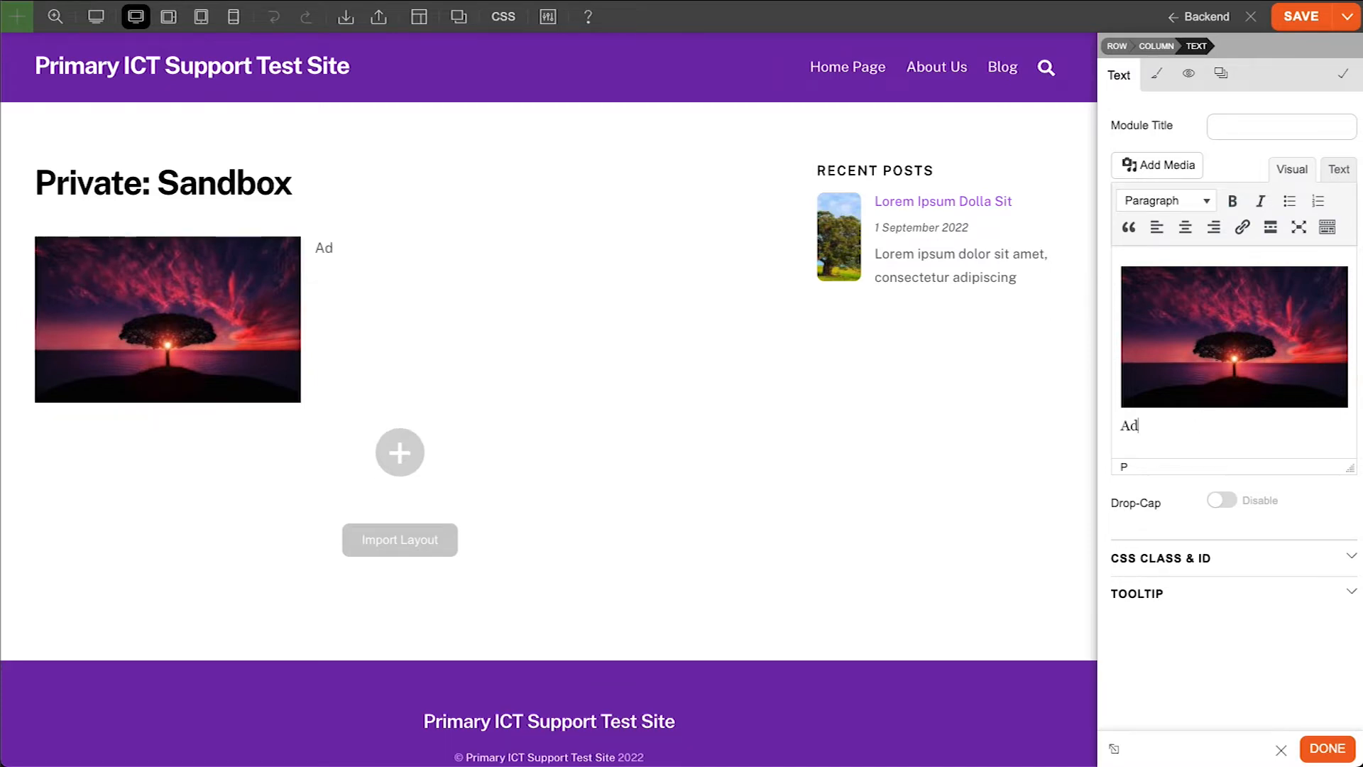
{"action": "type", "text": "d you text here."}
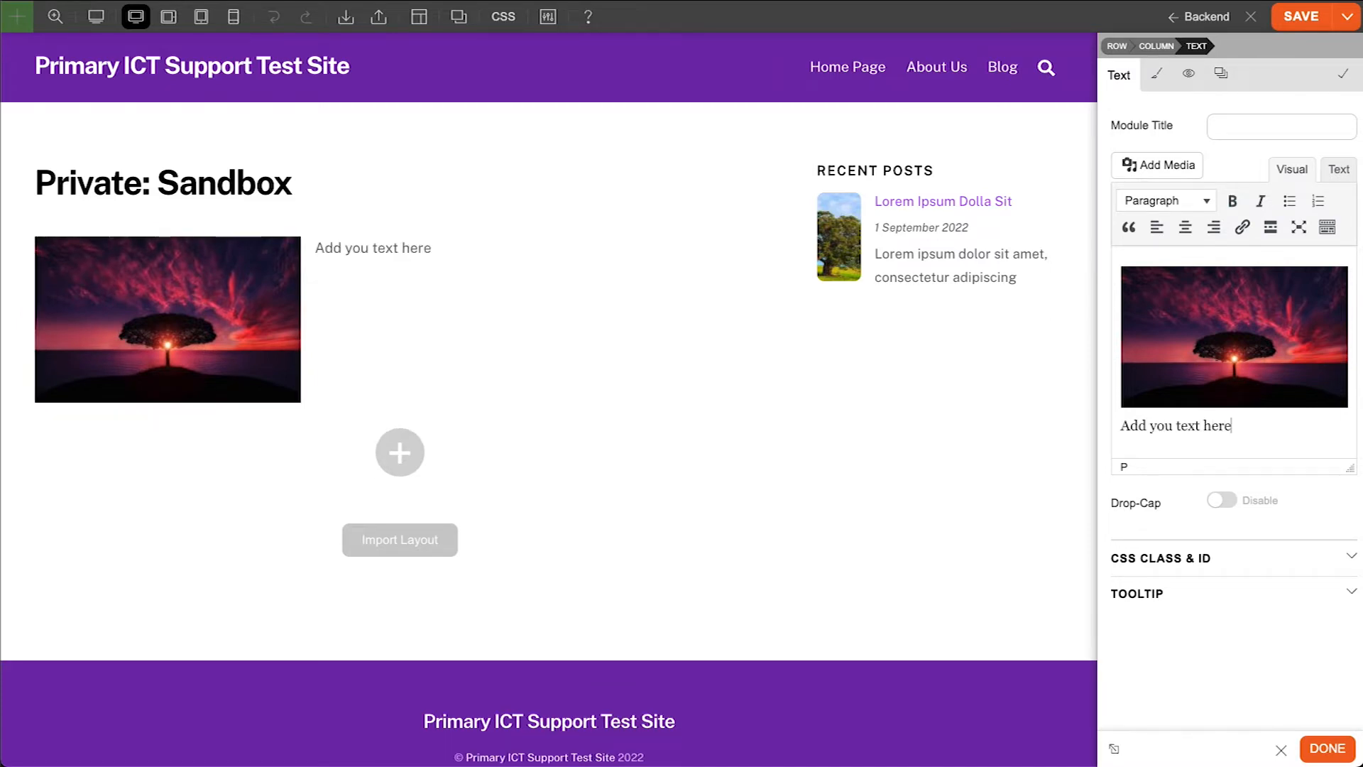
{"action": "left_click", "coordinate": [1343, 74]}
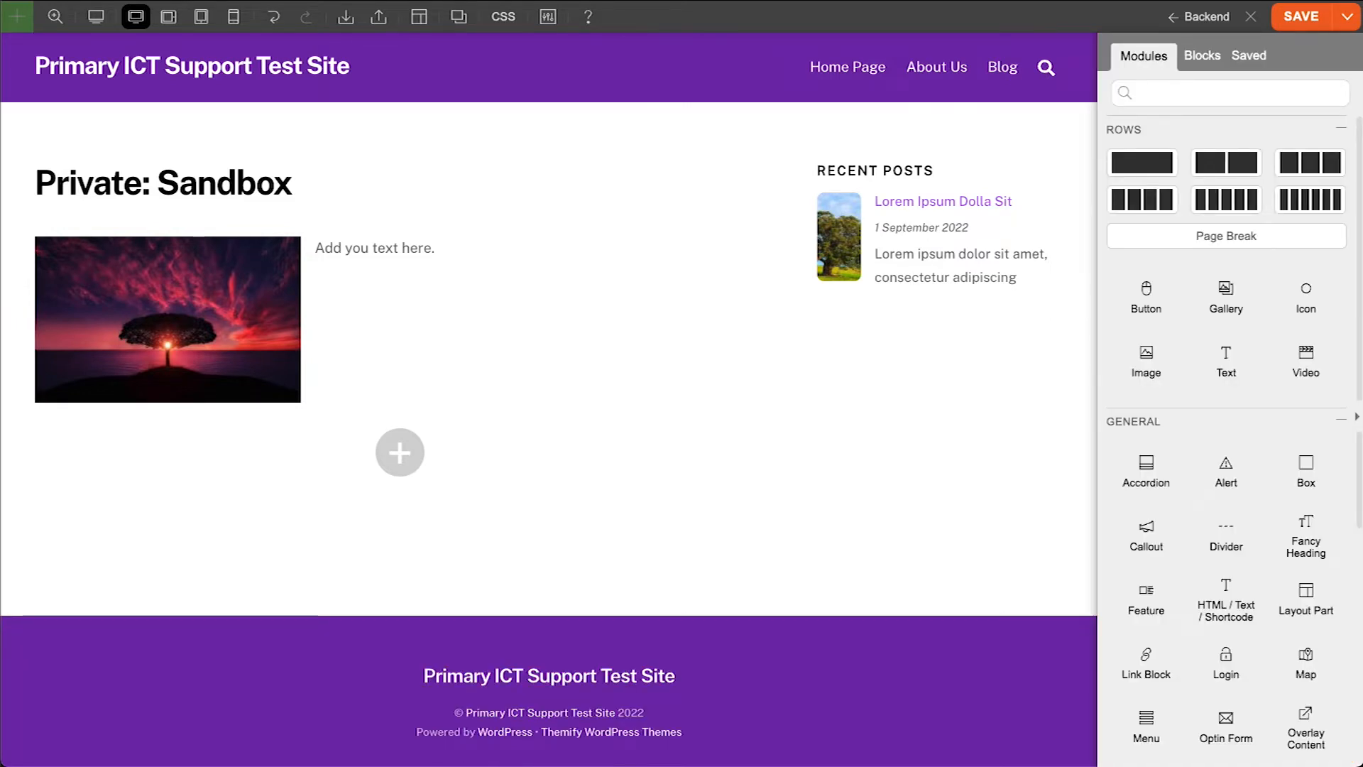
Reopen the Text module's settings, try the drop cap on its text and switch it off again
{"action": "mouse_move", "coordinate": [365, 276]}
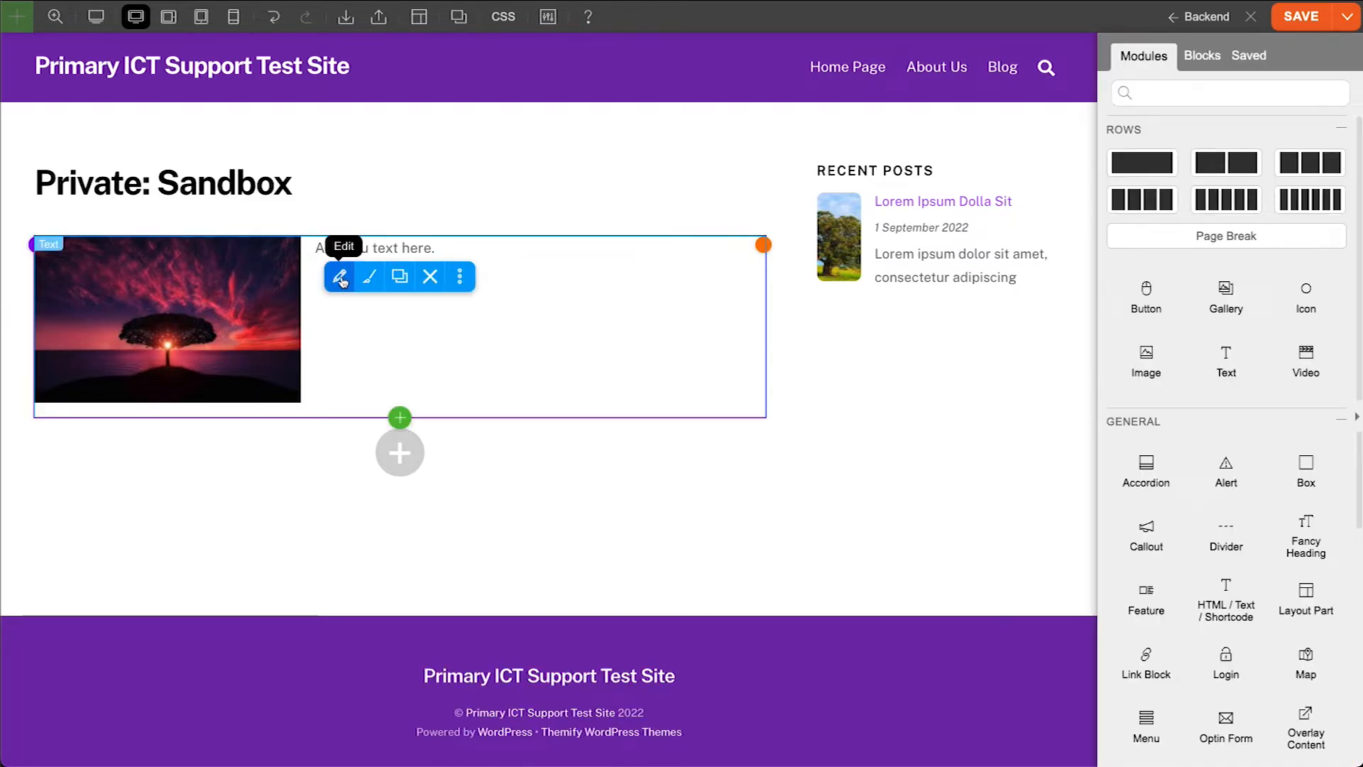
{"action": "left_click", "coordinate": [340, 277]}
{"action": "left_click", "coordinate": [1223, 500]}
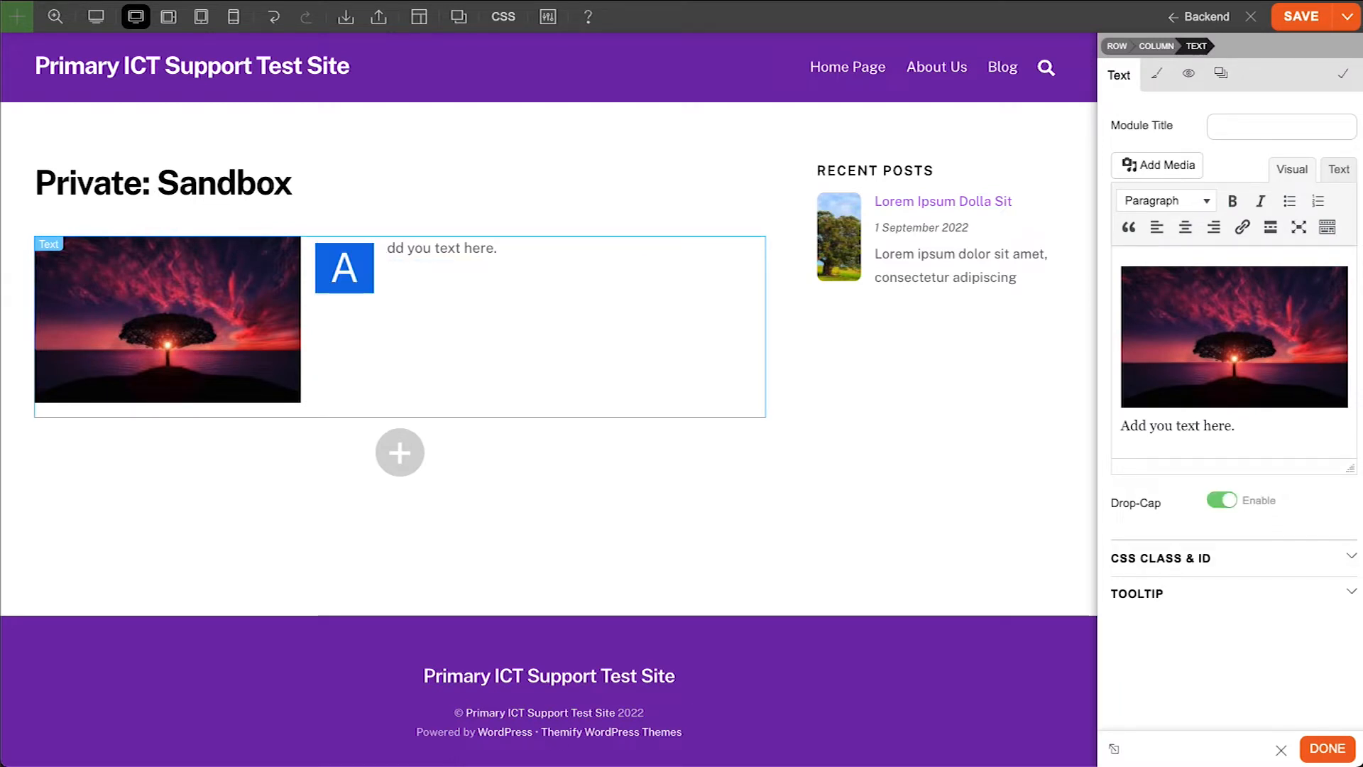
{"action": "left_click", "coordinate": [1223, 501]}
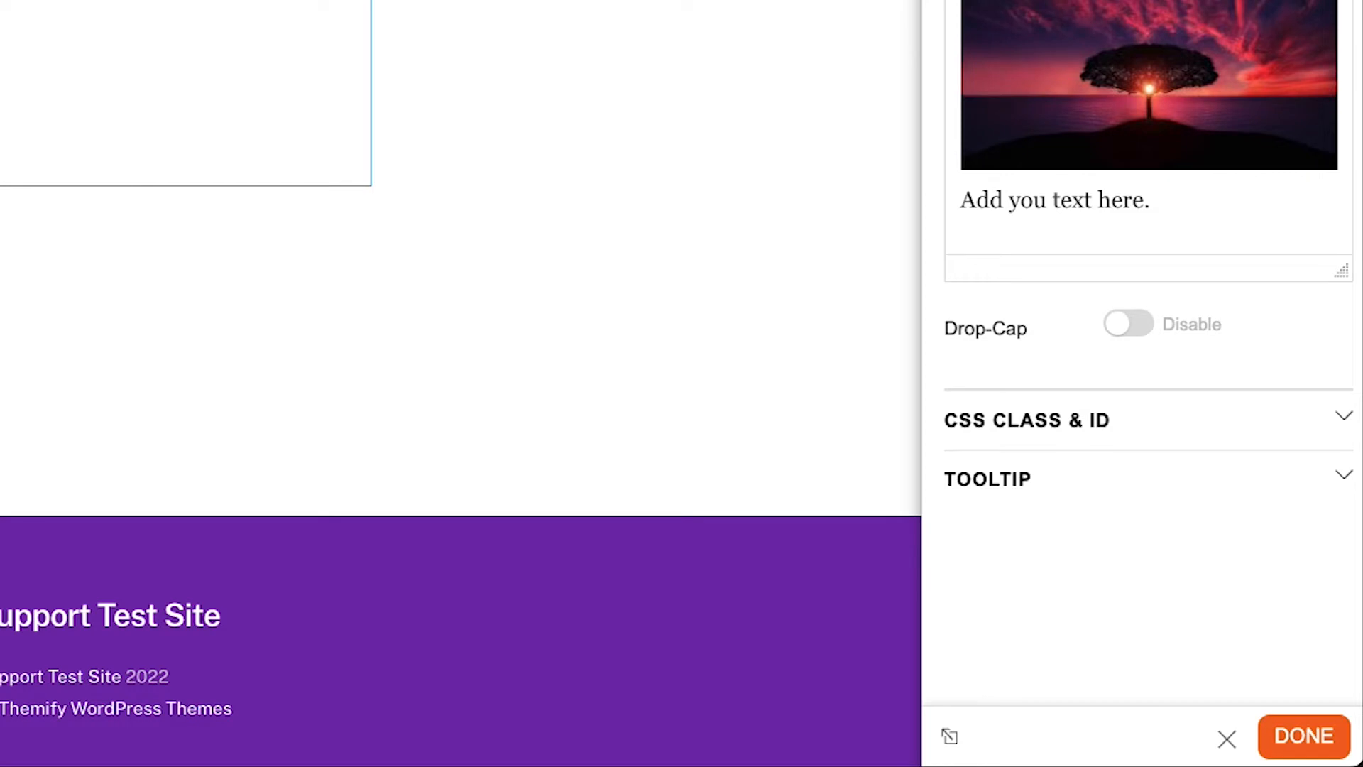
Expand the Text module's CSS and tooltip settings and enter "addclassname" as its CSS class
{"action": "left_click", "coordinate": [1344, 419]}
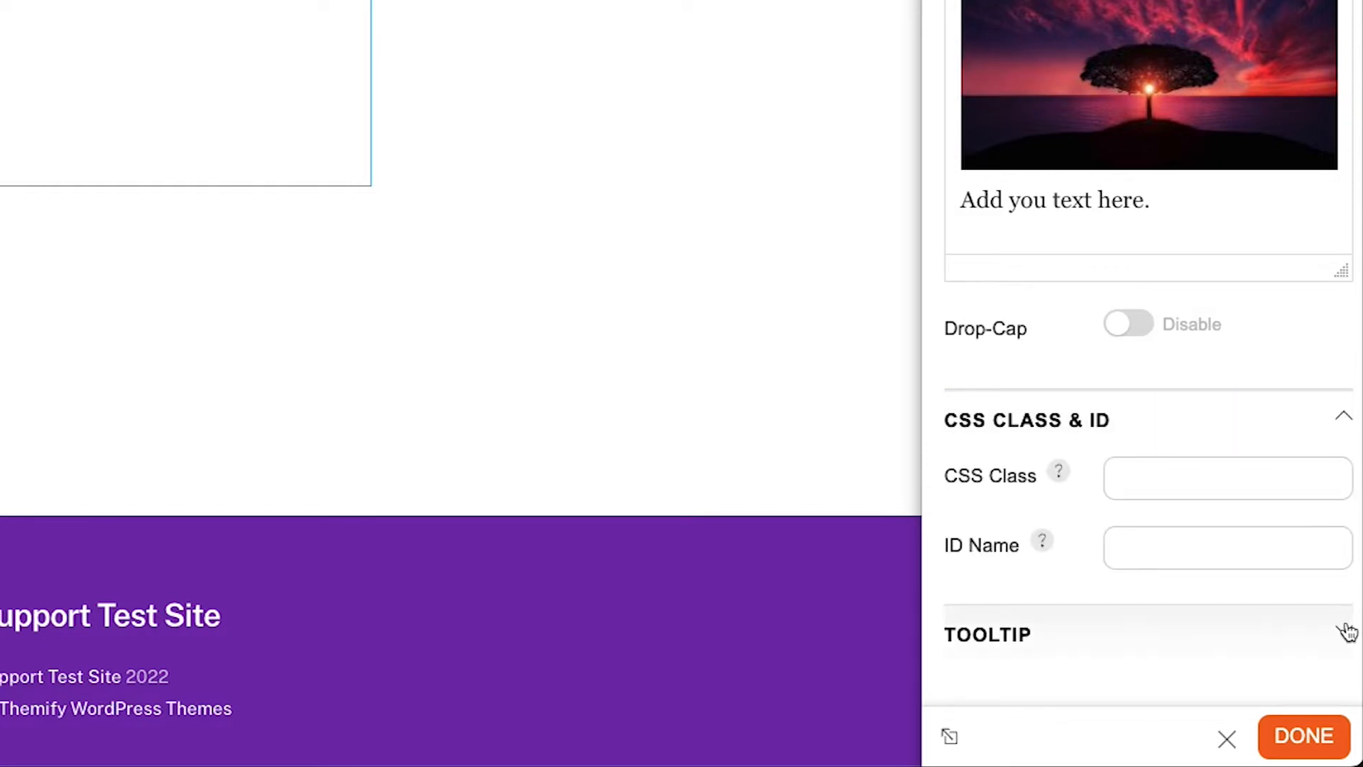
{"action": "left_click", "coordinate": [1345, 630]}
{"action": "scroll", "coordinate": [1315, 463], "scroll_direction": "down", "scroll_amount": 5}
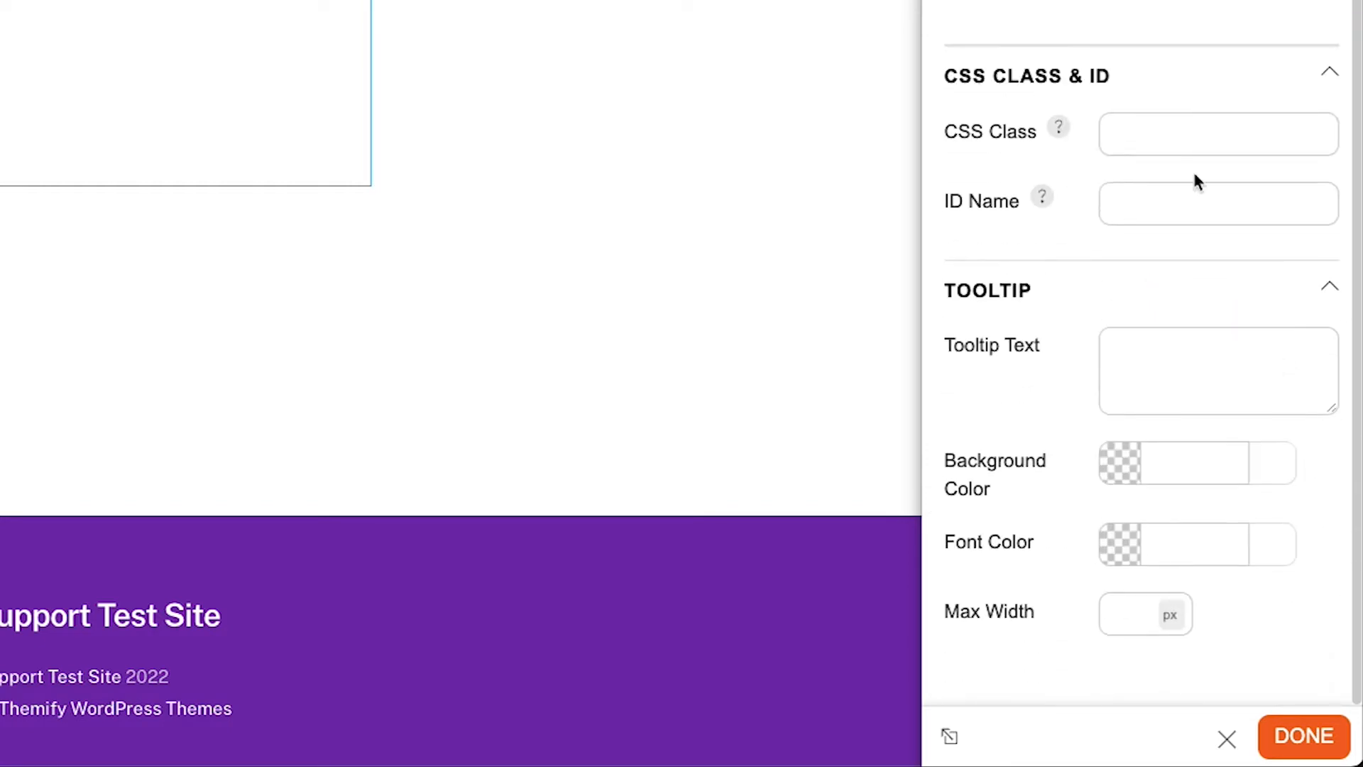
{"action": "left_click", "coordinate": [1192, 137]}
{"action": "type", "text": "addclassname"}
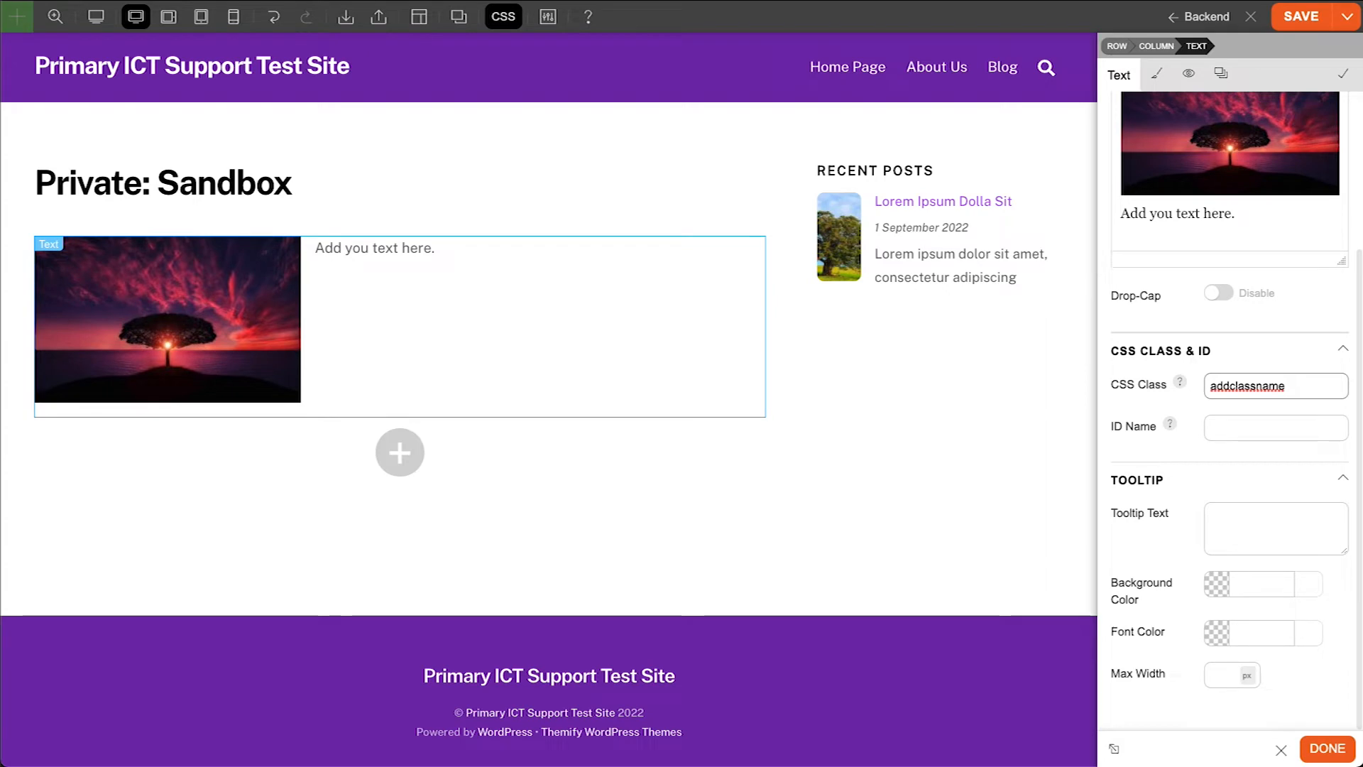
Give the Text module a tooltip reading "Add tooltip" with the red background colour #ff0000
{"action": "left_click", "coordinate": [1268, 522]}
{"action": "type", "text": "Add tooltip"}
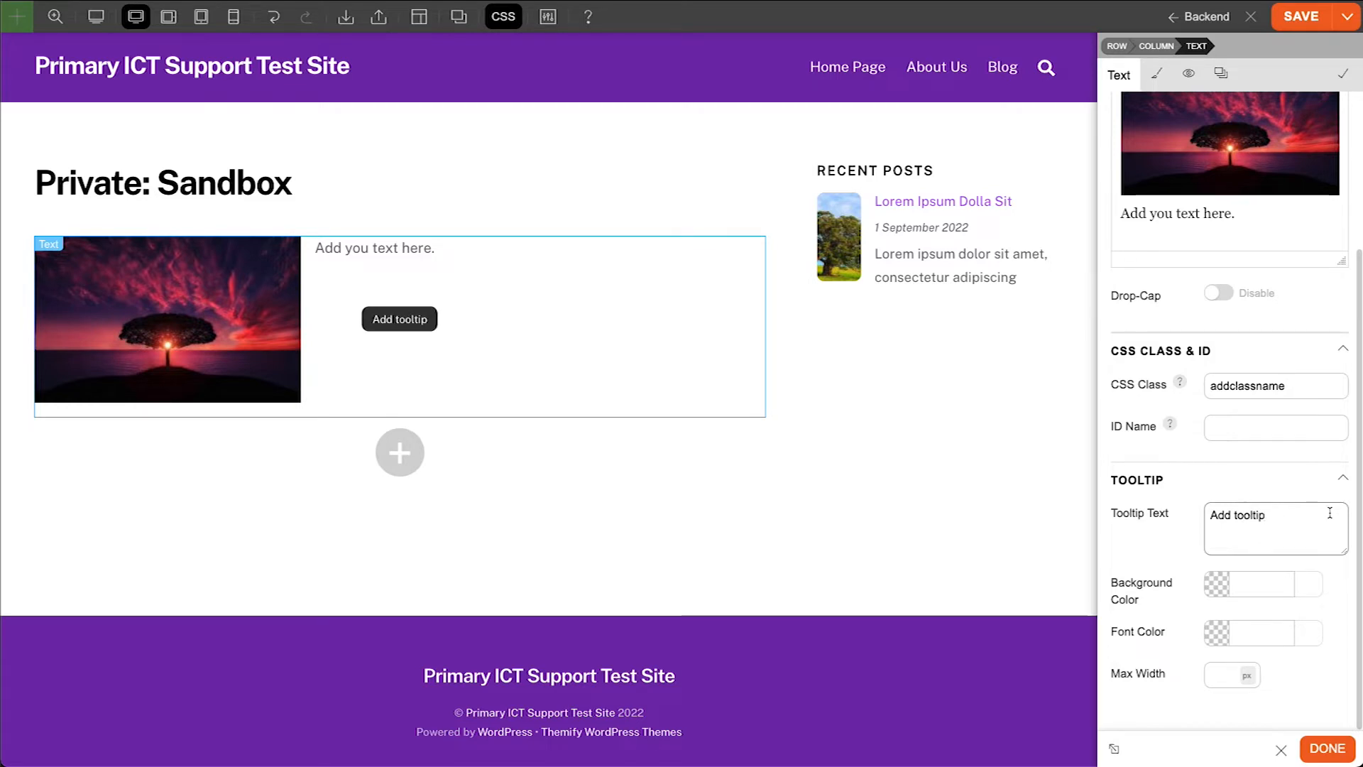
{"action": "left_click", "coordinate": [1278, 584]}
{"action": "left_click_drag", "start_coordinate": [1241, 638], "coordinate": [1316, 607]}
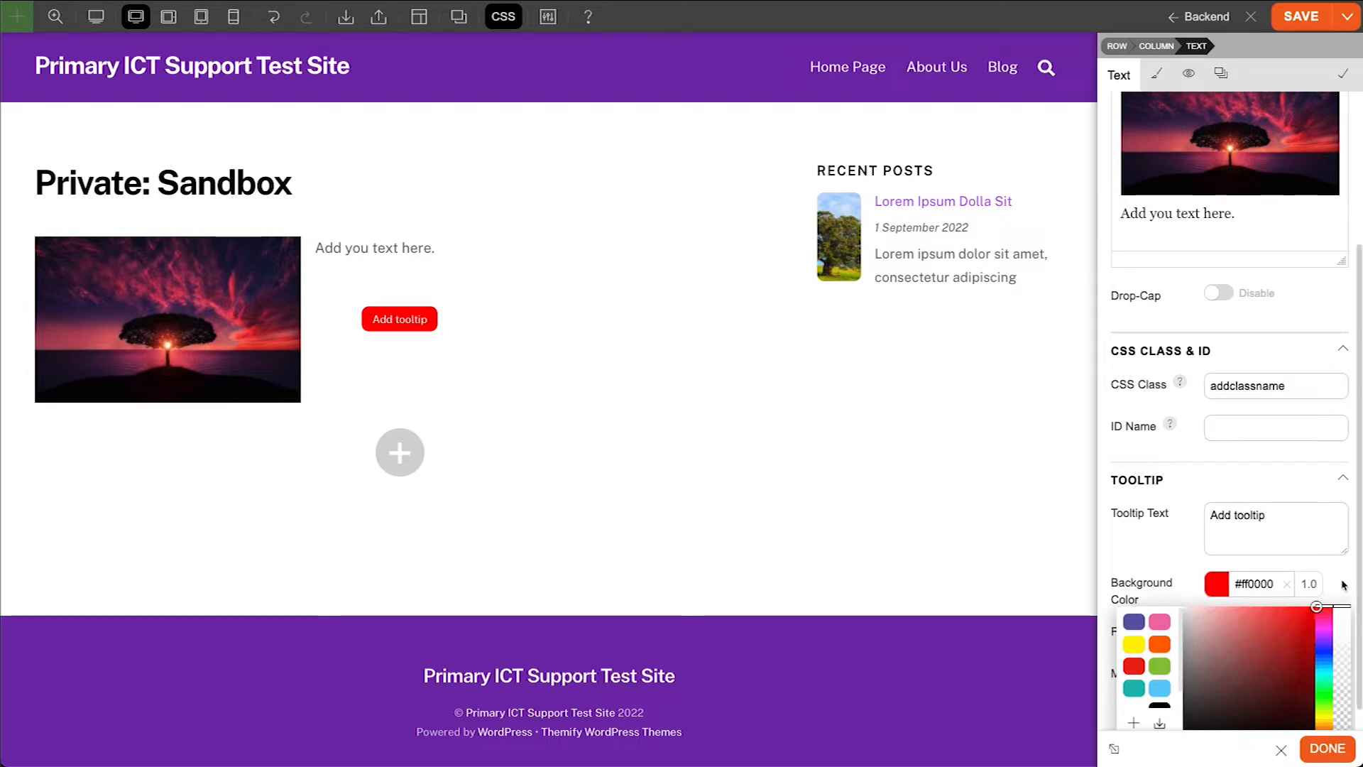
{"action": "left_click", "coordinate": [1150, 583]}
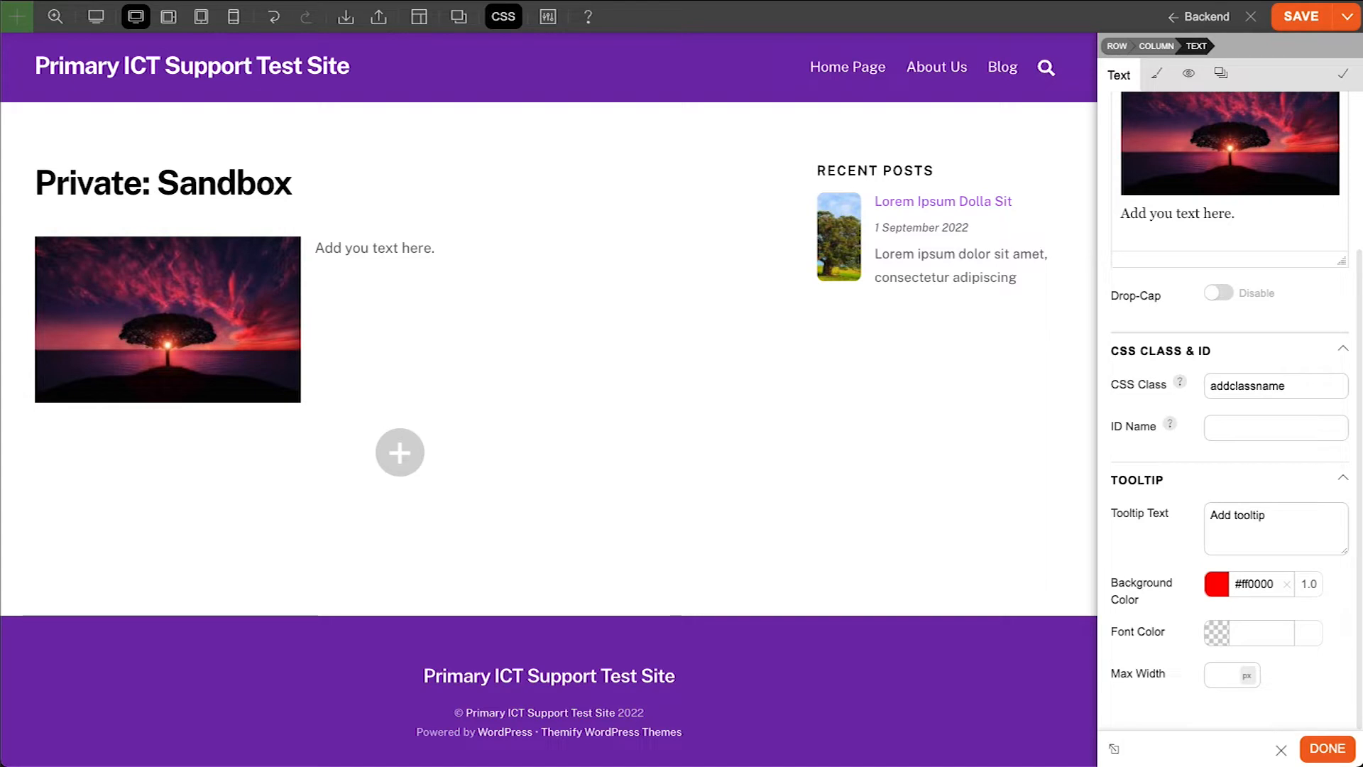
Set the Text module's background colour to light grey #ebebeb in its general styling
{"action": "scroll", "coordinate": [1228, 284], "scroll_direction": "up", "scroll_amount": 5}
{"action": "left_click", "coordinate": [1157, 74]}
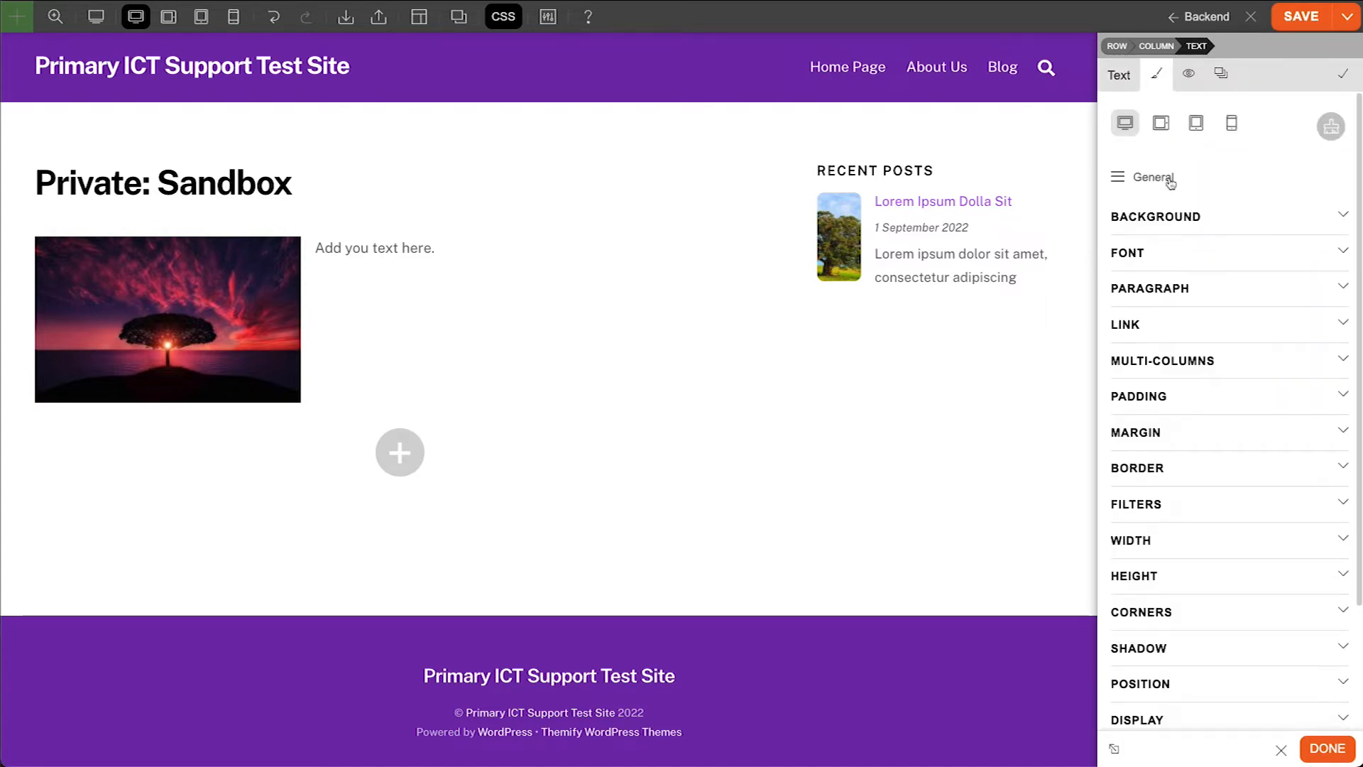
{"action": "mouse_move", "coordinate": [1160, 182]}
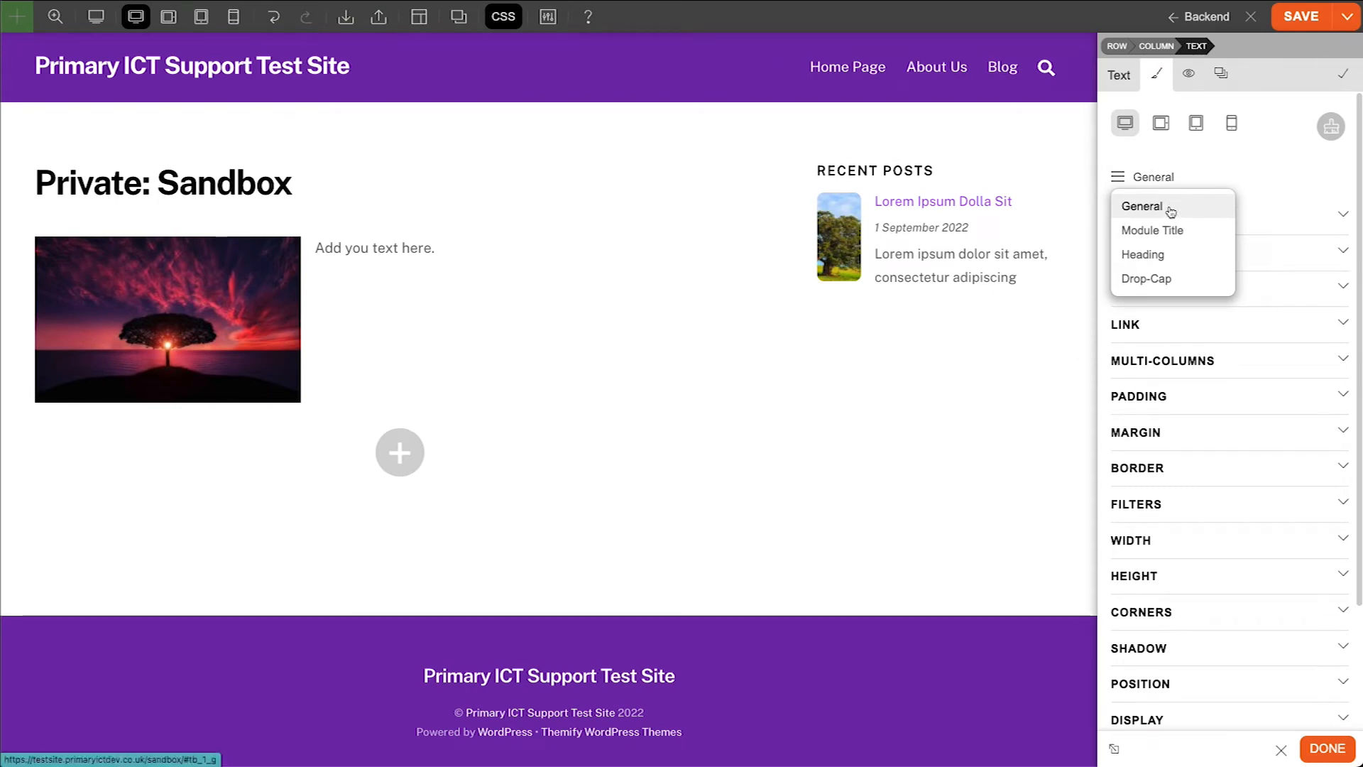
{"action": "left_click", "coordinate": [1325, 221]}
{"action": "left_click", "coordinate": [1233, 363]}
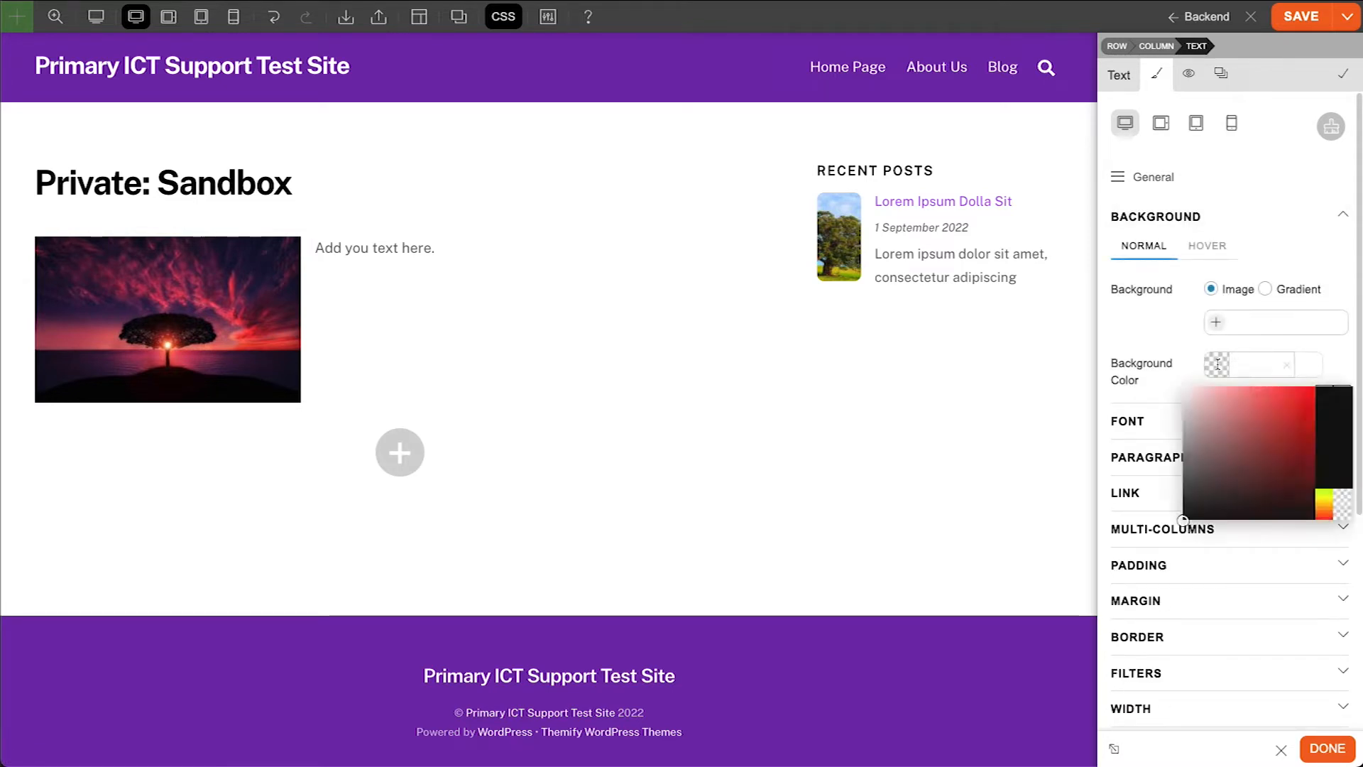
{"action": "left_click", "coordinate": [1191, 408]}
{"action": "left_click", "coordinate": [1180, 352]}
Set the Text module's font family to Josefin Slab
{"action": "left_click", "coordinate": [1195, 428]}
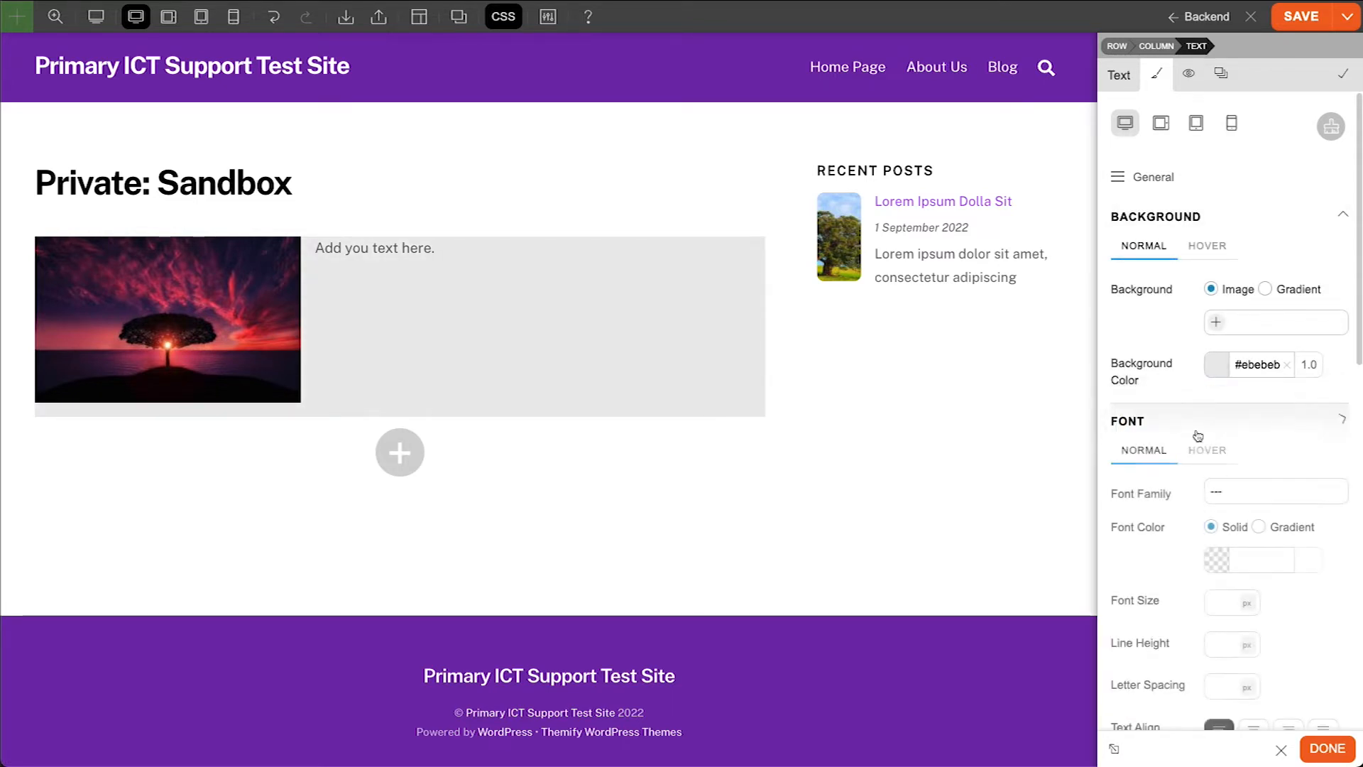
{"action": "left_click", "coordinate": [1236, 497]}
{"action": "scroll", "coordinate": [1276, 572], "scroll_direction": "down", "scroll_amount": 20}
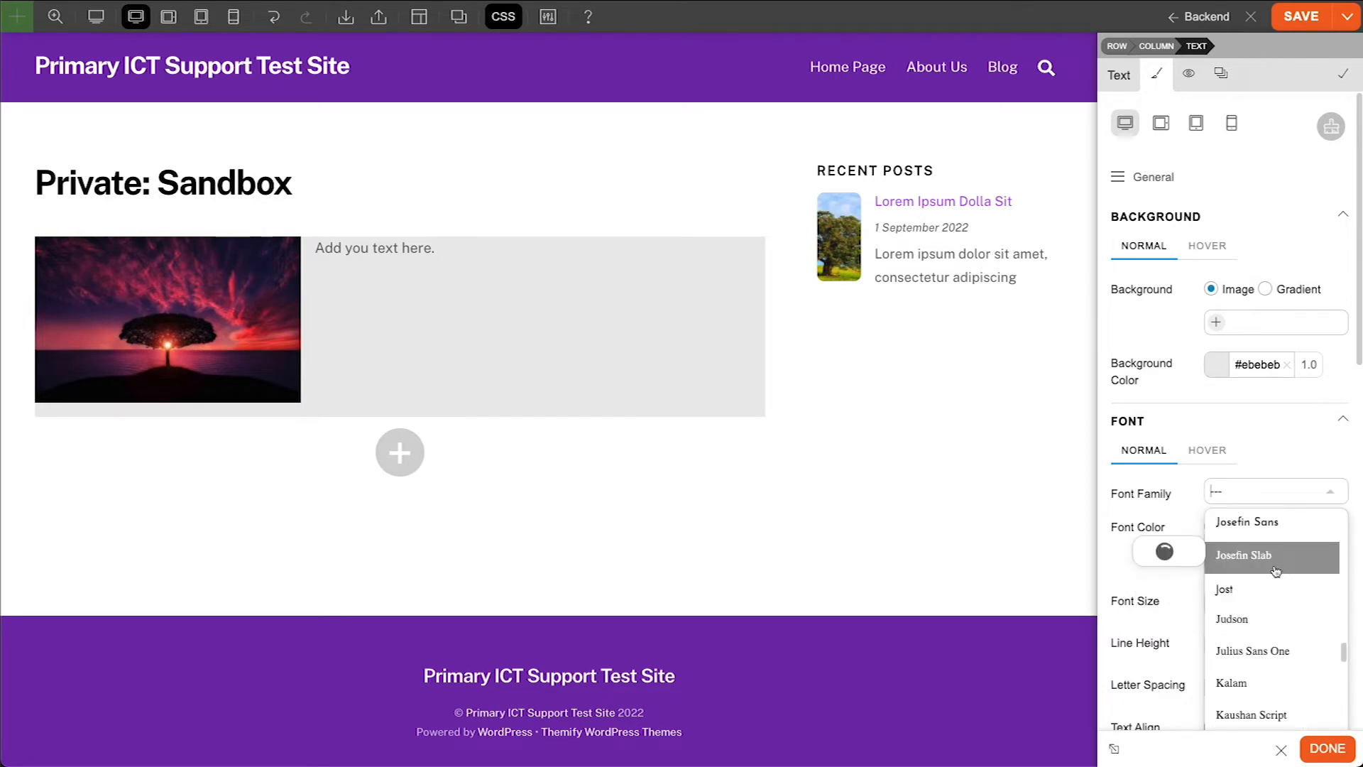
{"action": "left_click", "coordinate": [1276, 572]}
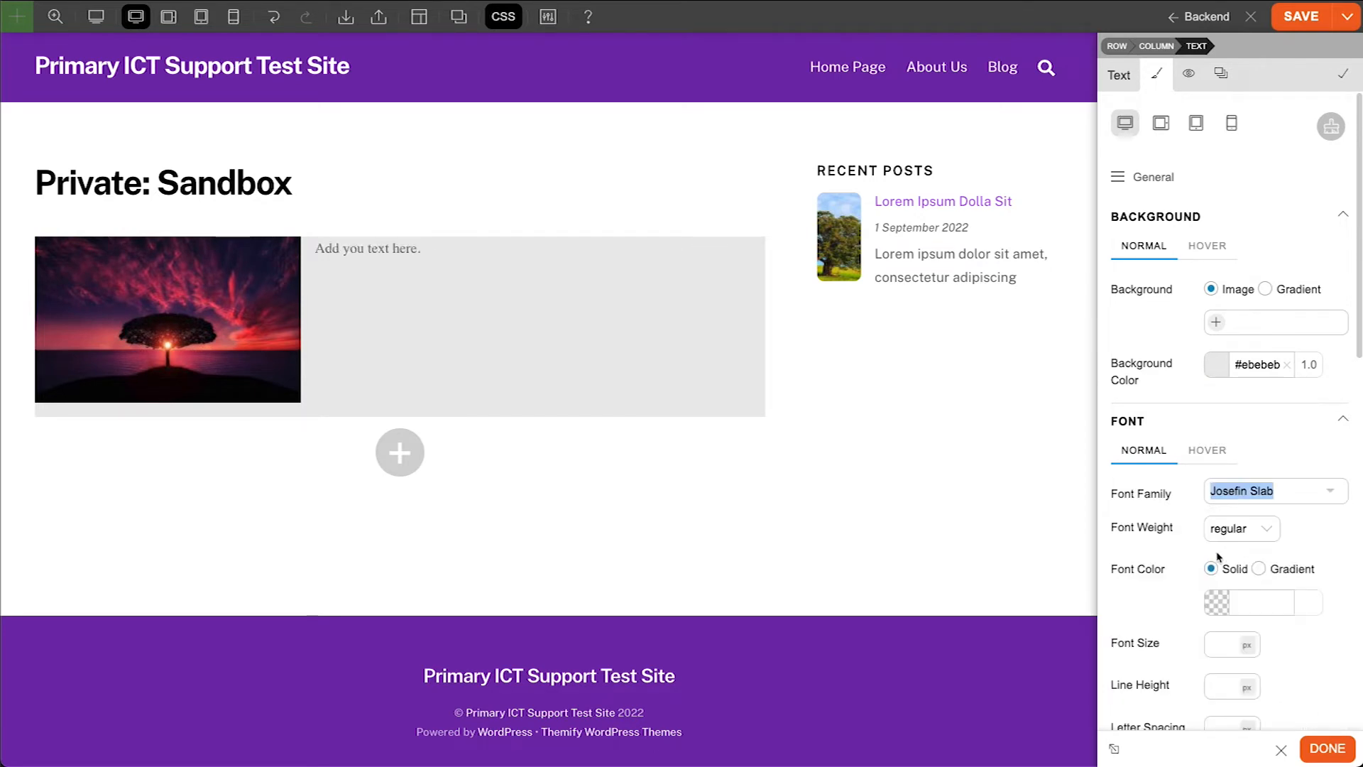
Set the Text module's font colour to red #ff0000 and its font size to 50 px
{"action": "left_click", "coordinate": [1218, 600]}
{"action": "left_click_drag", "start_coordinate": [1242, 667], "coordinate": [1317, 590]}
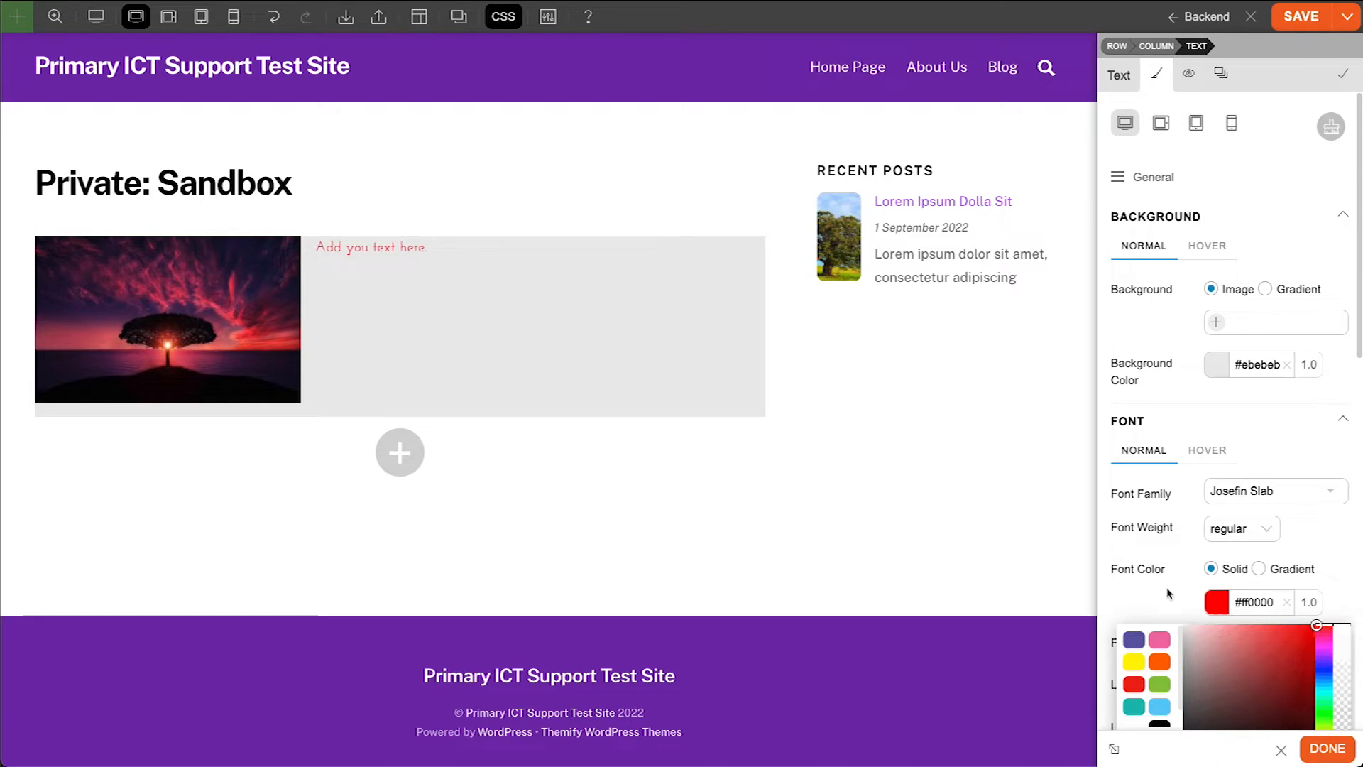
{"action": "scroll", "coordinate": [1170, 592], "scroll_direction": "down", "scroll_amount": 5}
{"action": "left_click", "coordinate": [1228, 329]}
{"action": "type", "text": "5"}
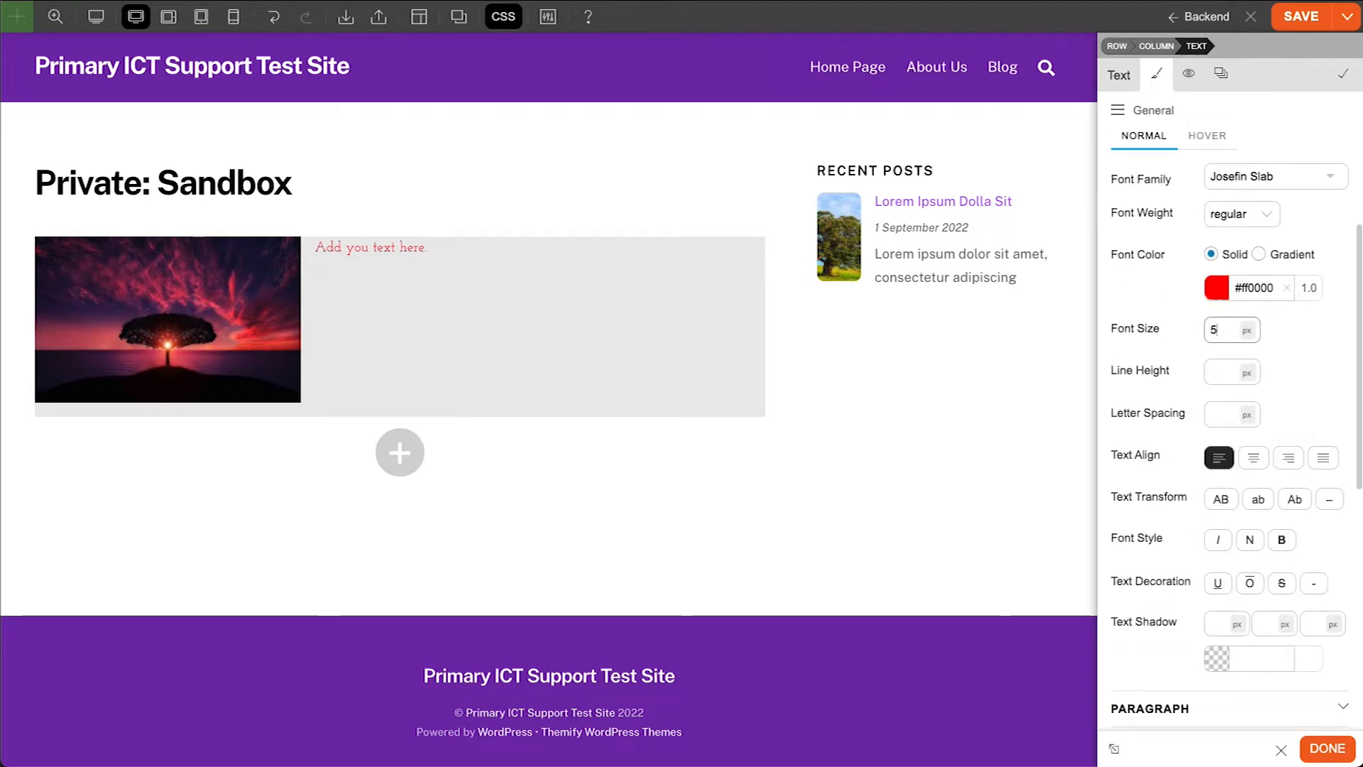
{"action": "type", "text": "0"}
Set the Text module's line height to 2 em and centre-align its text
{"action": "left_click", "coordinate": [1229, 373]}
{"action": "type", "text": "2"}
{"action": "left_click", "coordinate": [1248, 376]}
{"action": "left_click", "coordinate": [1247, 395]}
{"action": "left_click", "coordinate": [1254, 458]}
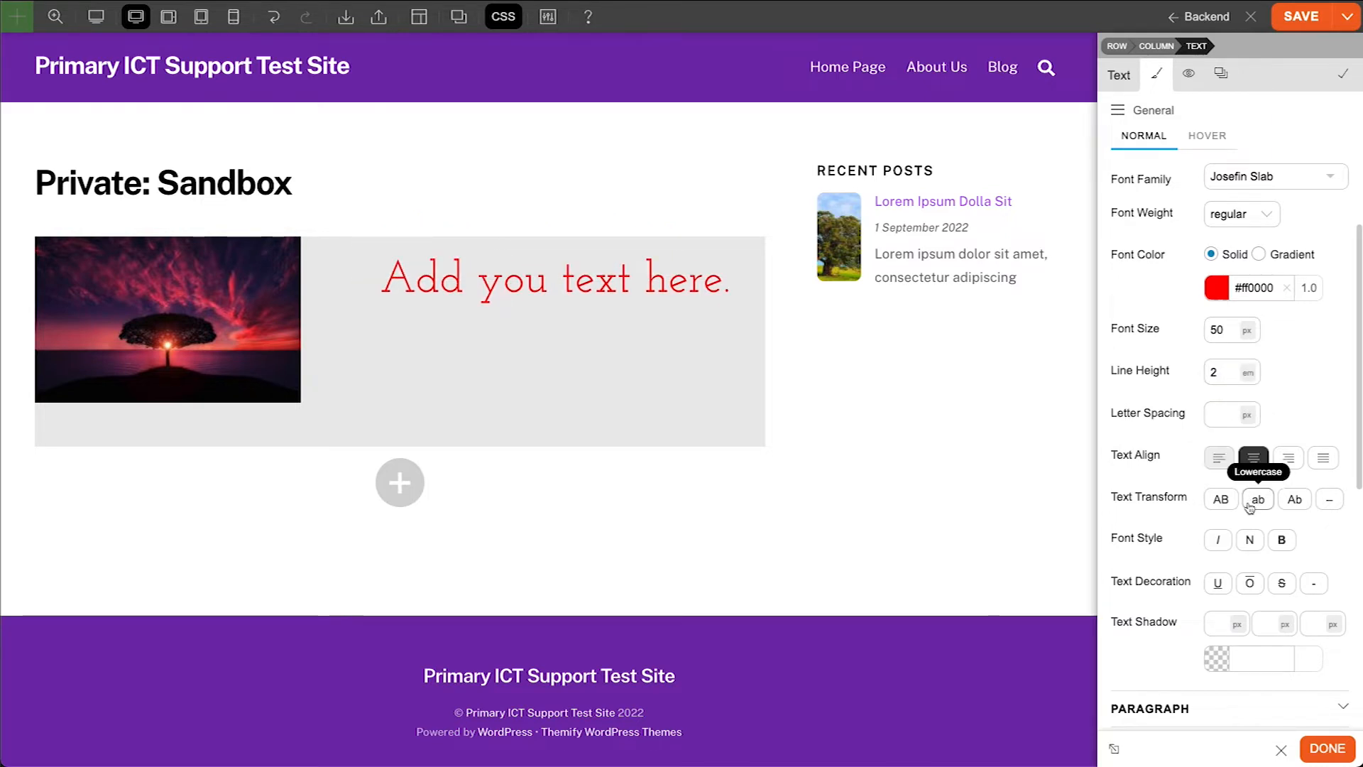
Format the Text module's text as uppercase, bold and underlined
{"action": "left_click", "coordinate": [1221, 499]}
{"action": "left_click", "coordinate": [1281, 540]}
{"action": "left_click", "coordinate": [1218, 588]}
Give the text a 6, 7, 6 px shadow in black #000000 with 0.3 opacity
{"action": "left_click", "coordinate": [1224, 624]}
{"action": "type", "text": "6"}
{"action": "left_click", "coordinate": [1264, 623]}
{"action": "type", "text": "7"}
{"action": "left_click", "coordinate": [1310, 624]}
{"action": "type", "text": "6"}
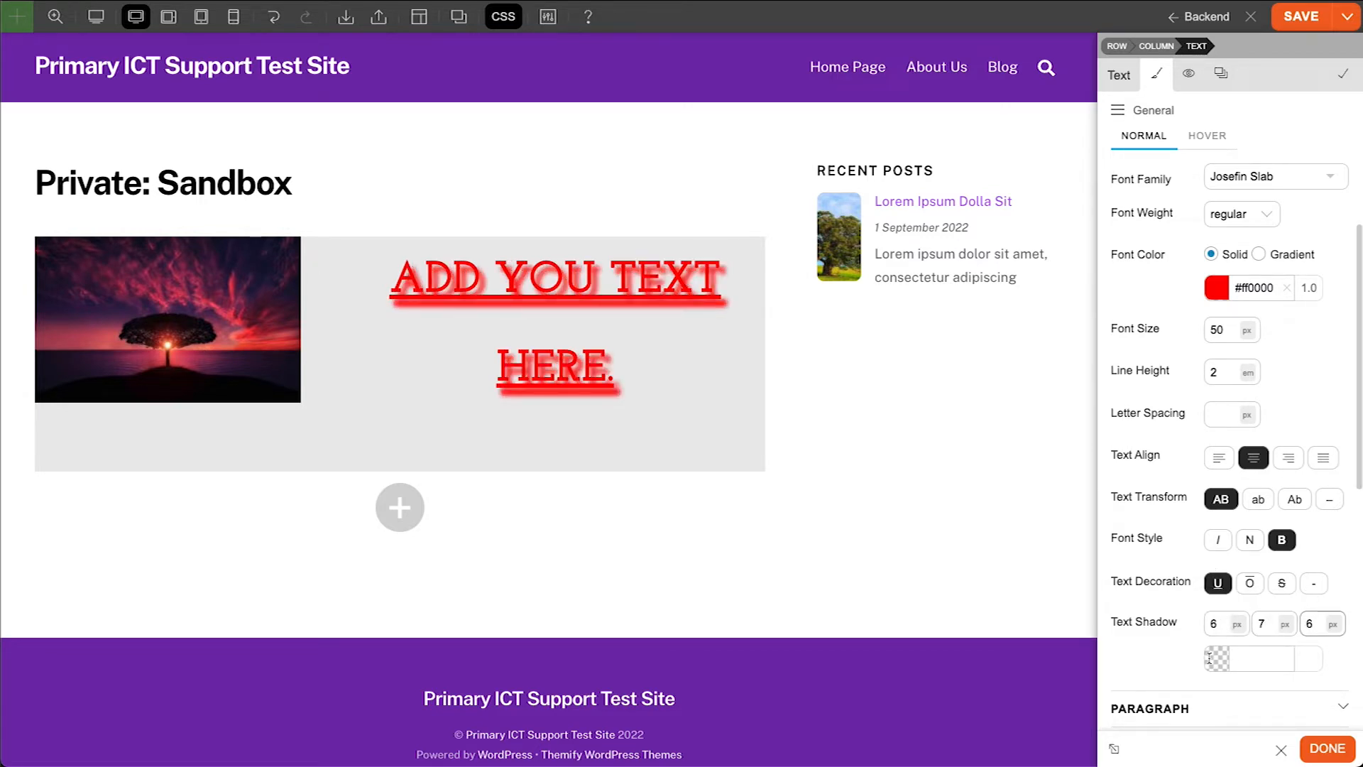
{"action": "left_click", "coordinate": [1209, 656]}
{"action": "scroll", "coordinate": [1250, 667], "scroll_direction": "down", "scroll_amount": 3}
{"action": "left_click", "coordinate": [1253, 674]}
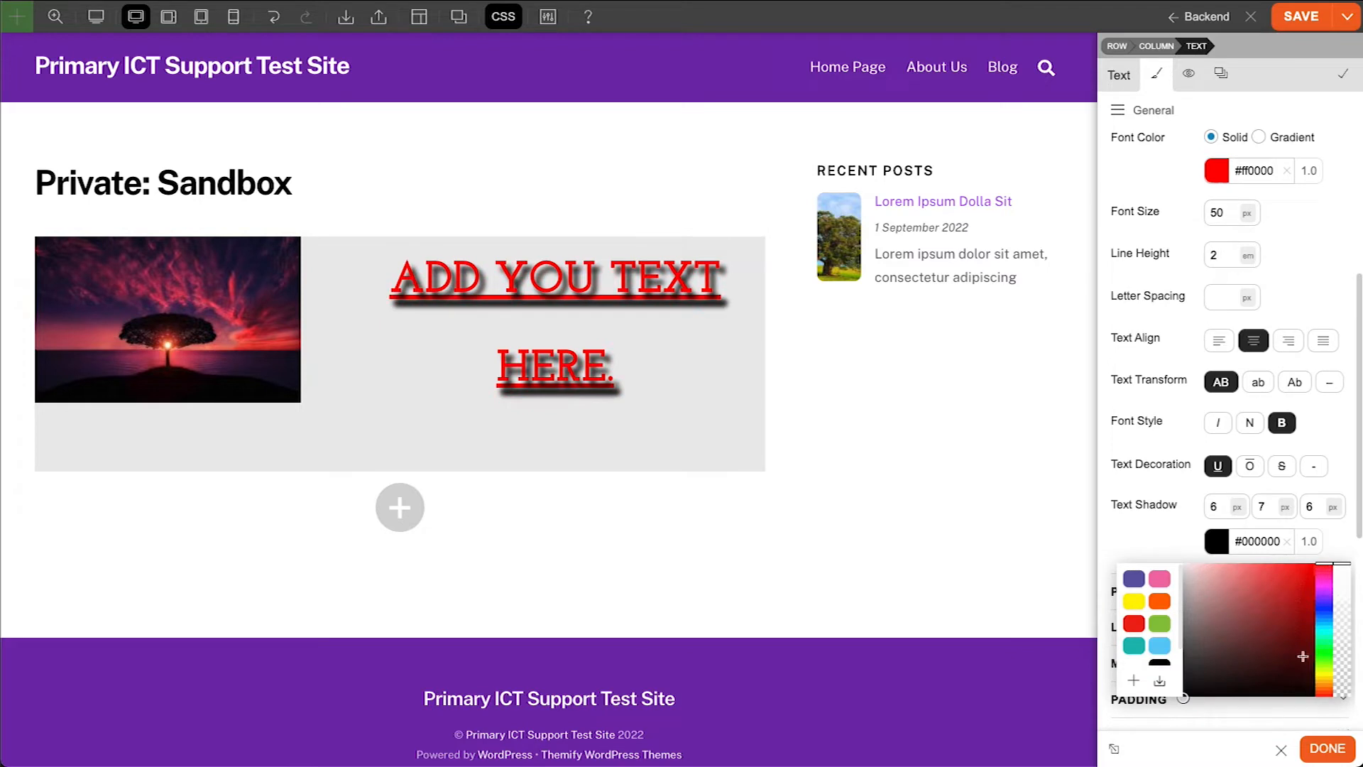
{"action": "left_click", "coordinate": [1337, 650]}
{"action": "left_click", "coordinate": [1160, 545]}
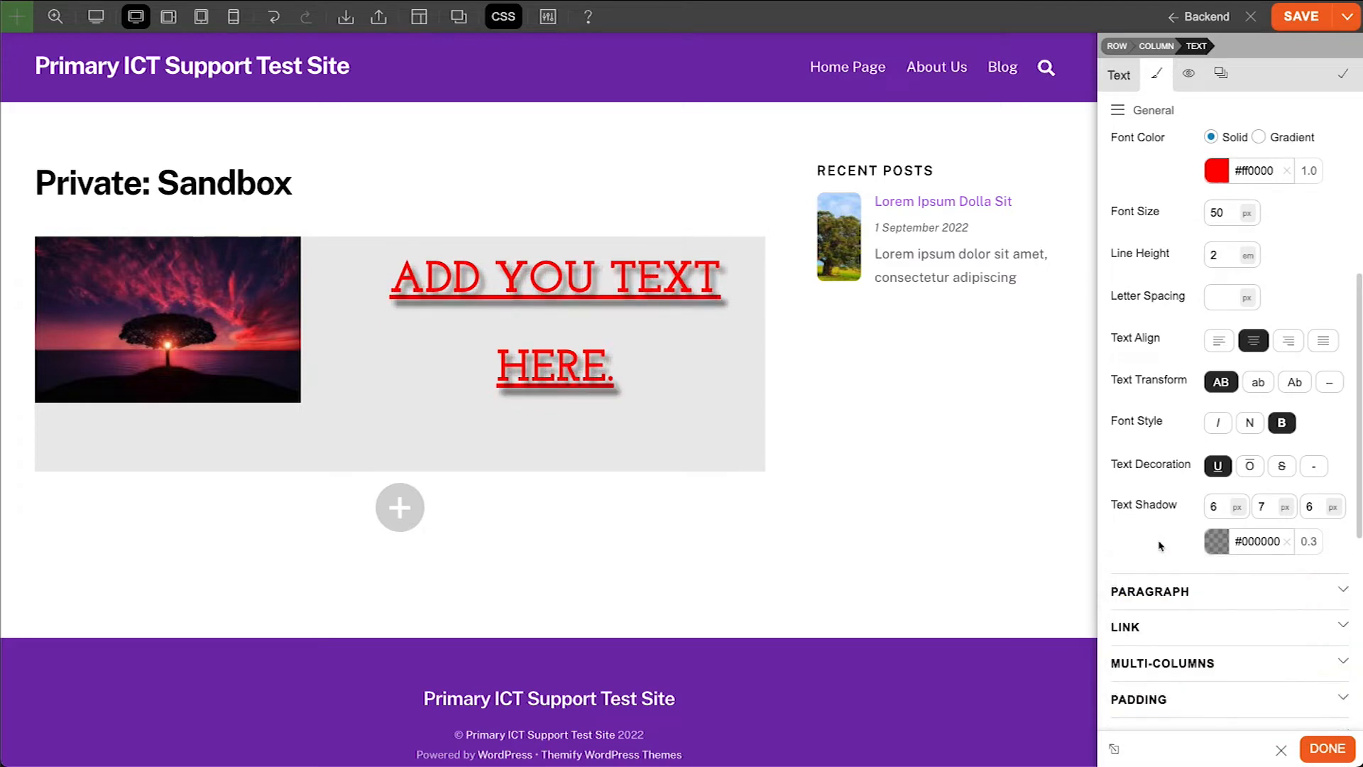
Set the Text module's padding to 19 px on all sides
{"action": "scroll", "coordinate": [1160, 545], "scroll_direction": "down", "scroll_amount": 3}
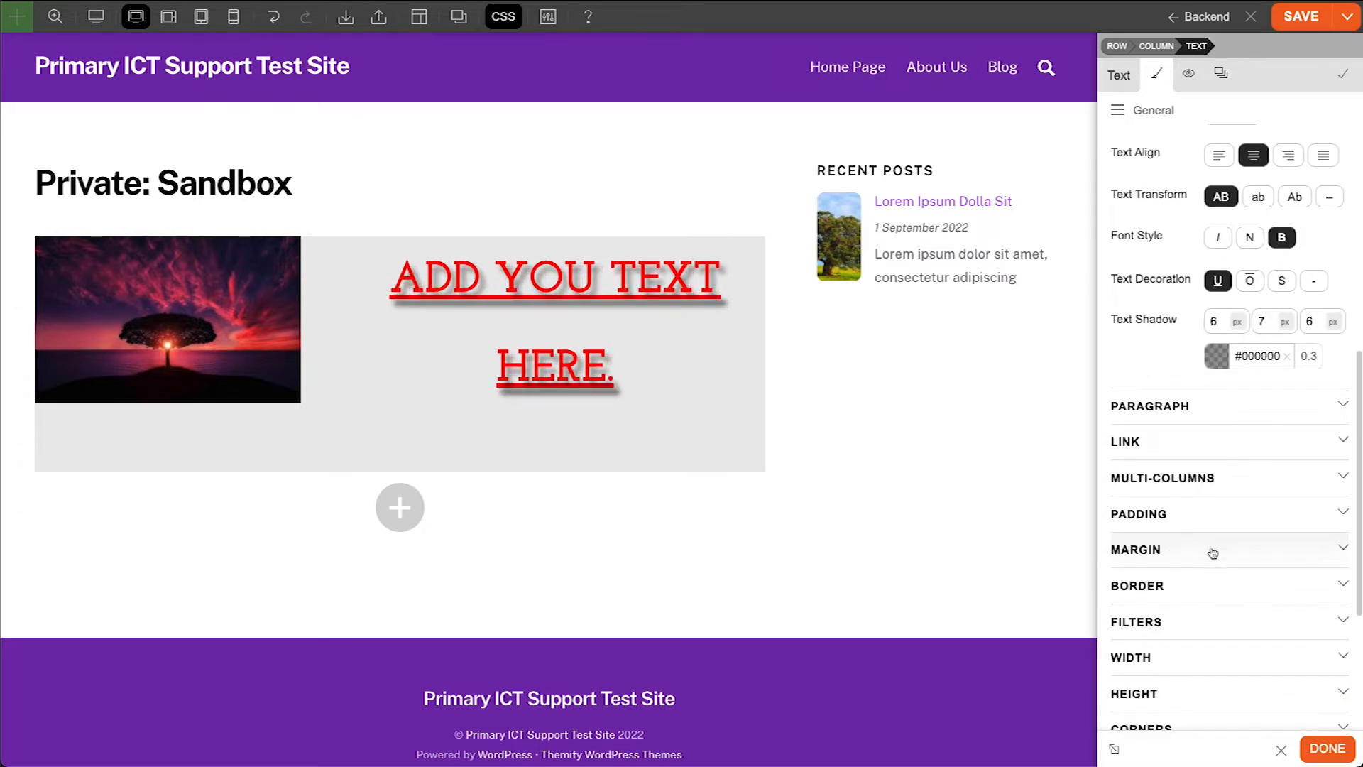
{"action": "left_click", "coordinate": [1224, 524]}
{"action": "left_click_drag", "start_coordinate": [1229, 586], "coordinate": [1229, 515]}
Add a red #ff0000 border with a width of 7 around the Text module
{"action": "left_click", "coordinate": [1202, 665]}
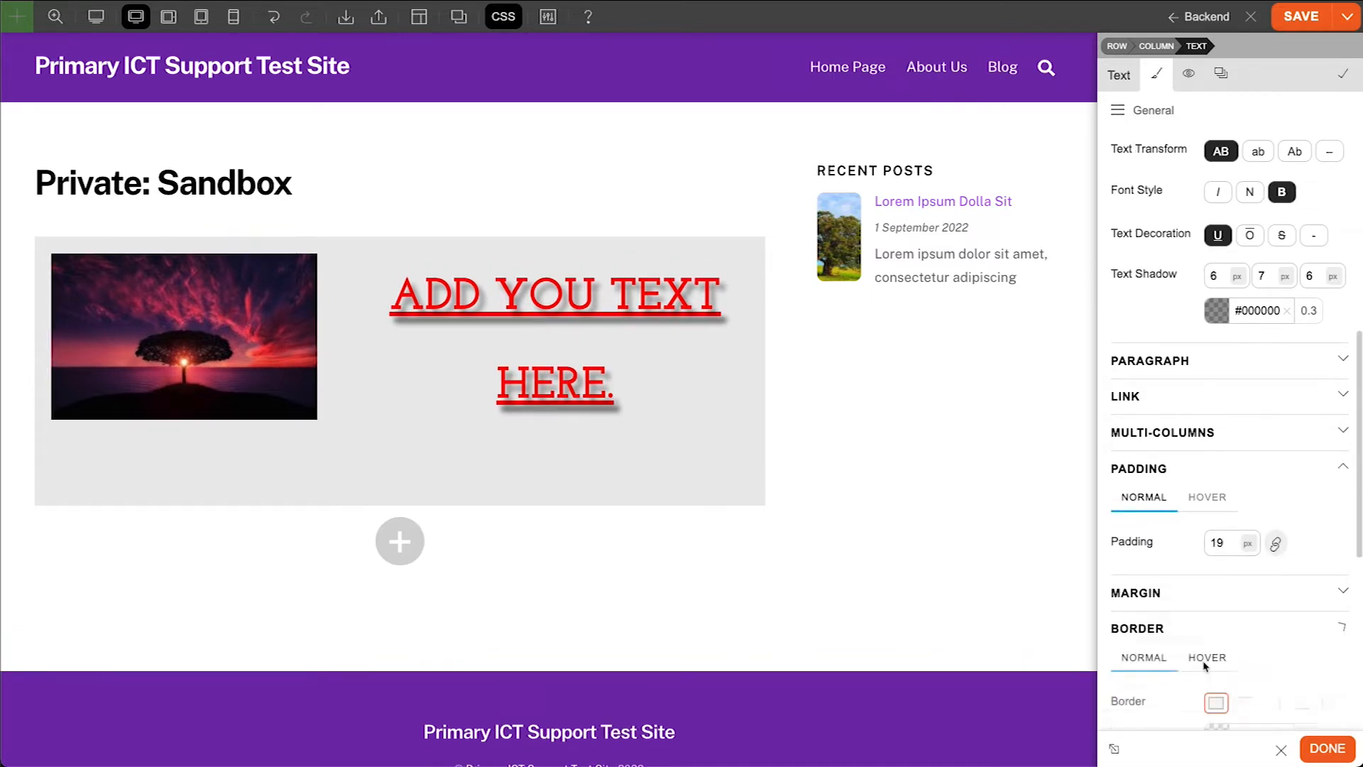
{"action": "left_click", "coordinate": [1219, 603]}
{"action": "left_click_drag", "start_coordinate": [1339, 646], "coordinate": [1339, 608]}
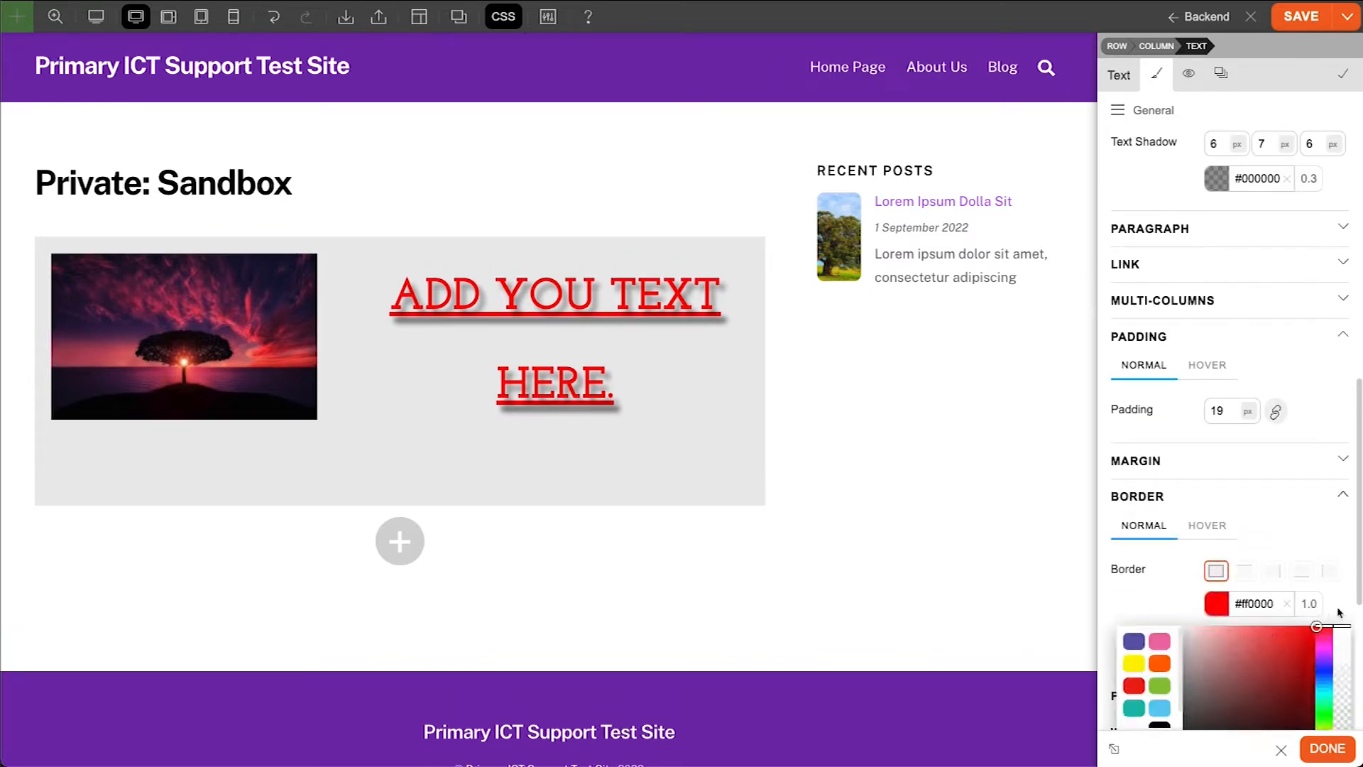
{"action": "left_click", "coordinate": [1216, 634]}
{"action": "type", "text": "7"}
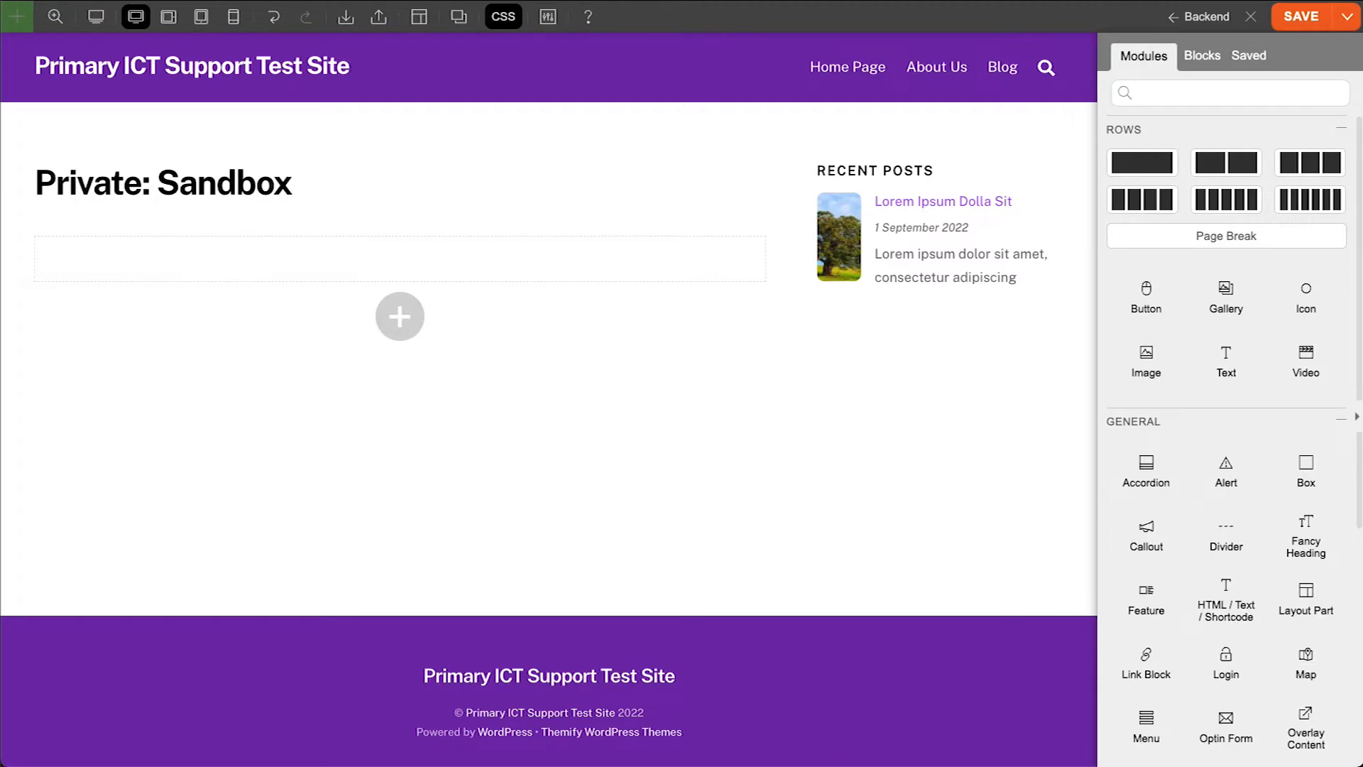
Add an Image module to the empty row and insert test-images-100kb.jpg from the Media Library
{"action": "mouse_move", "coordinate": [1145, 360]}
{"action": "left_click_drag", "start_coordinate": [1146, 361], "coordinate": [495, 263]}
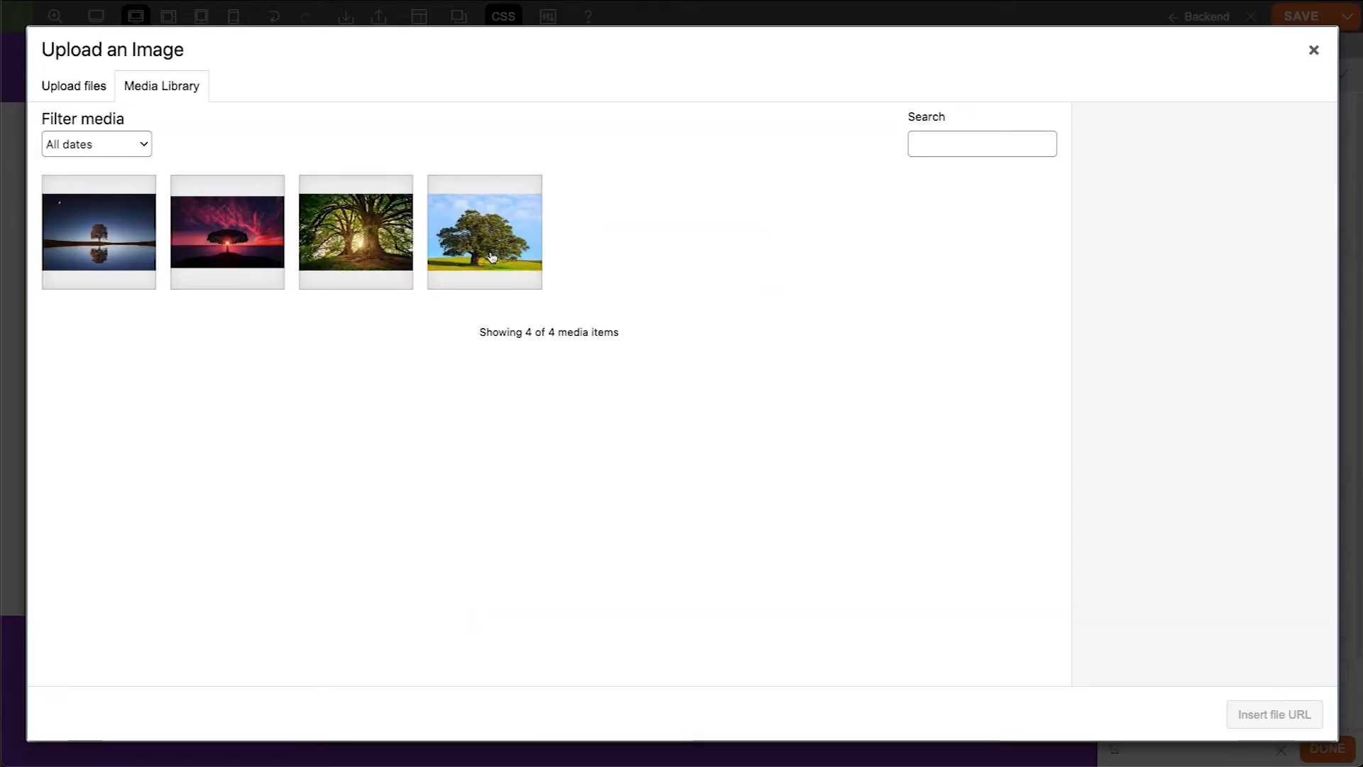
{"action": "left_click", "coordinate": [493, 260]}
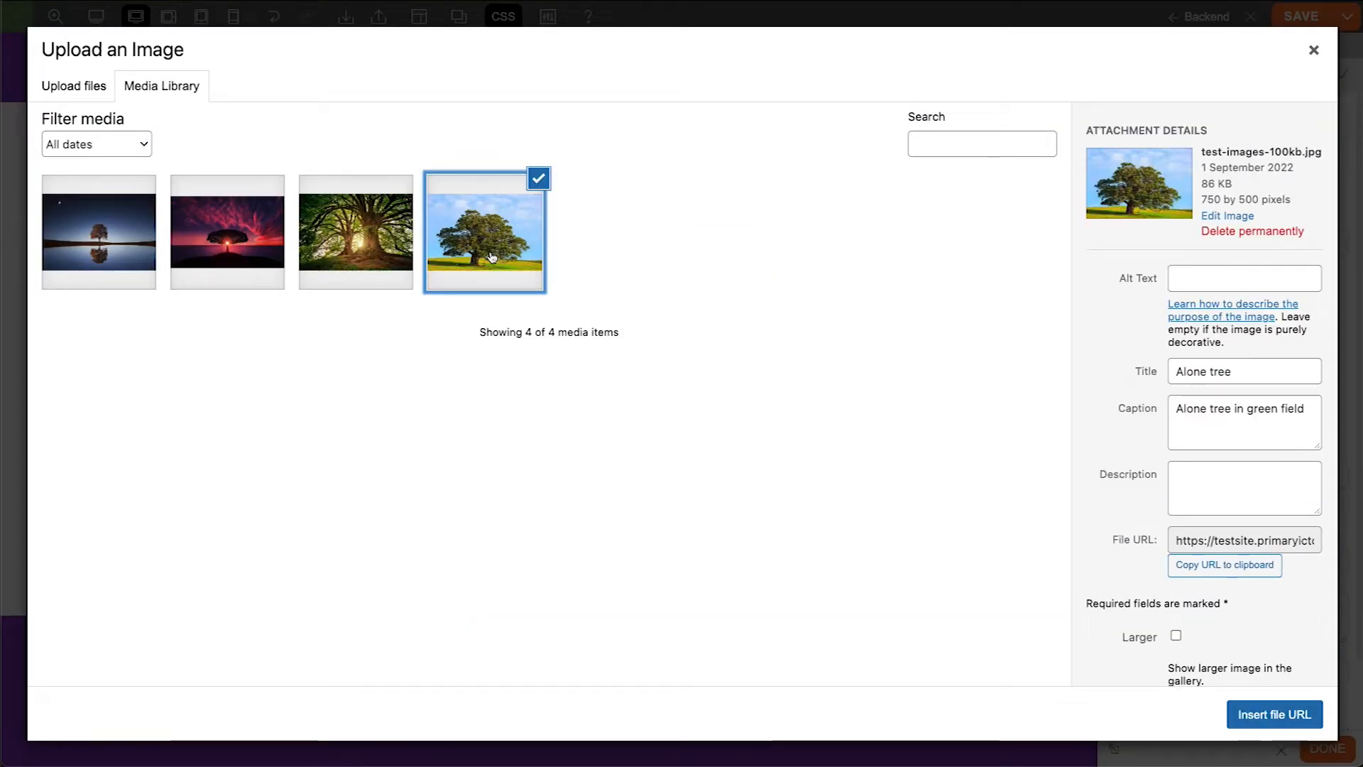
{"action": "left_click", "coordinate": [76, 86]}
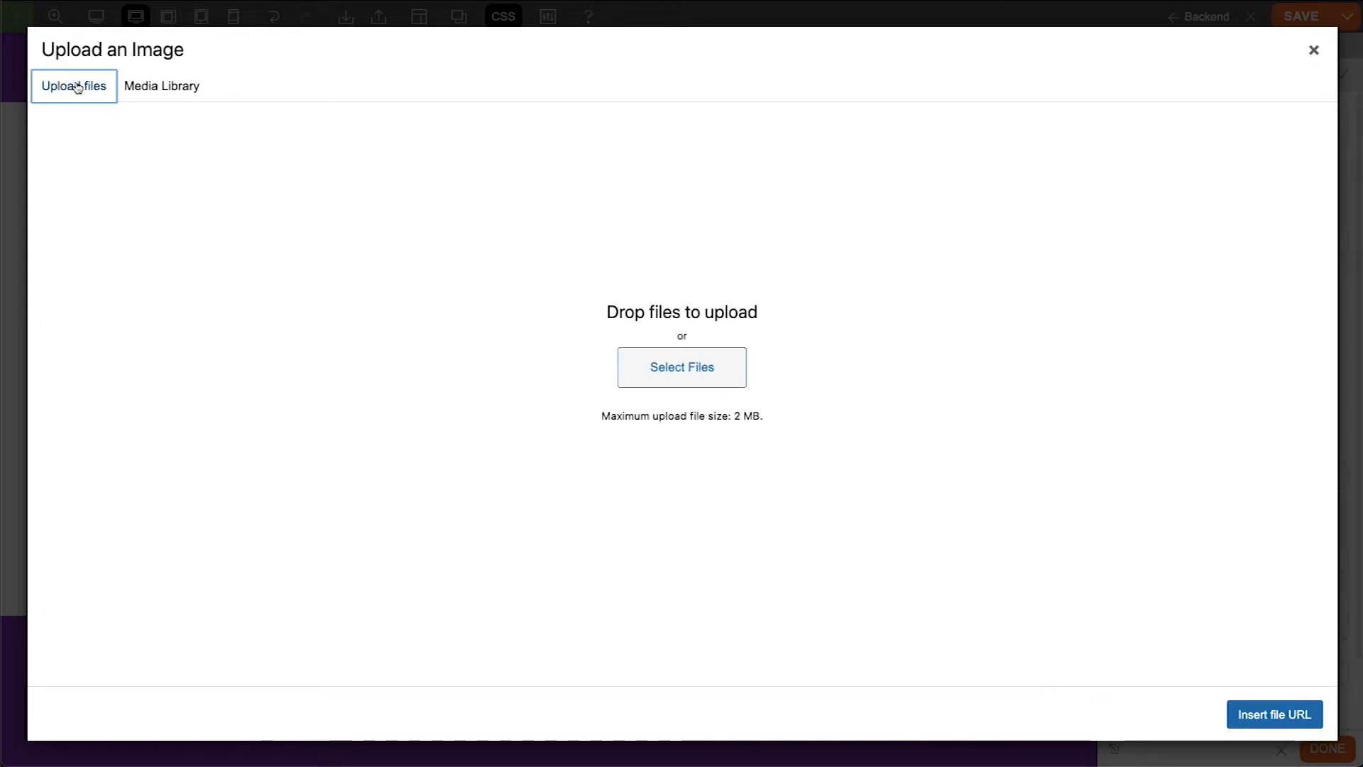
{"action": "left_click", "coordinate": [168, 88]}
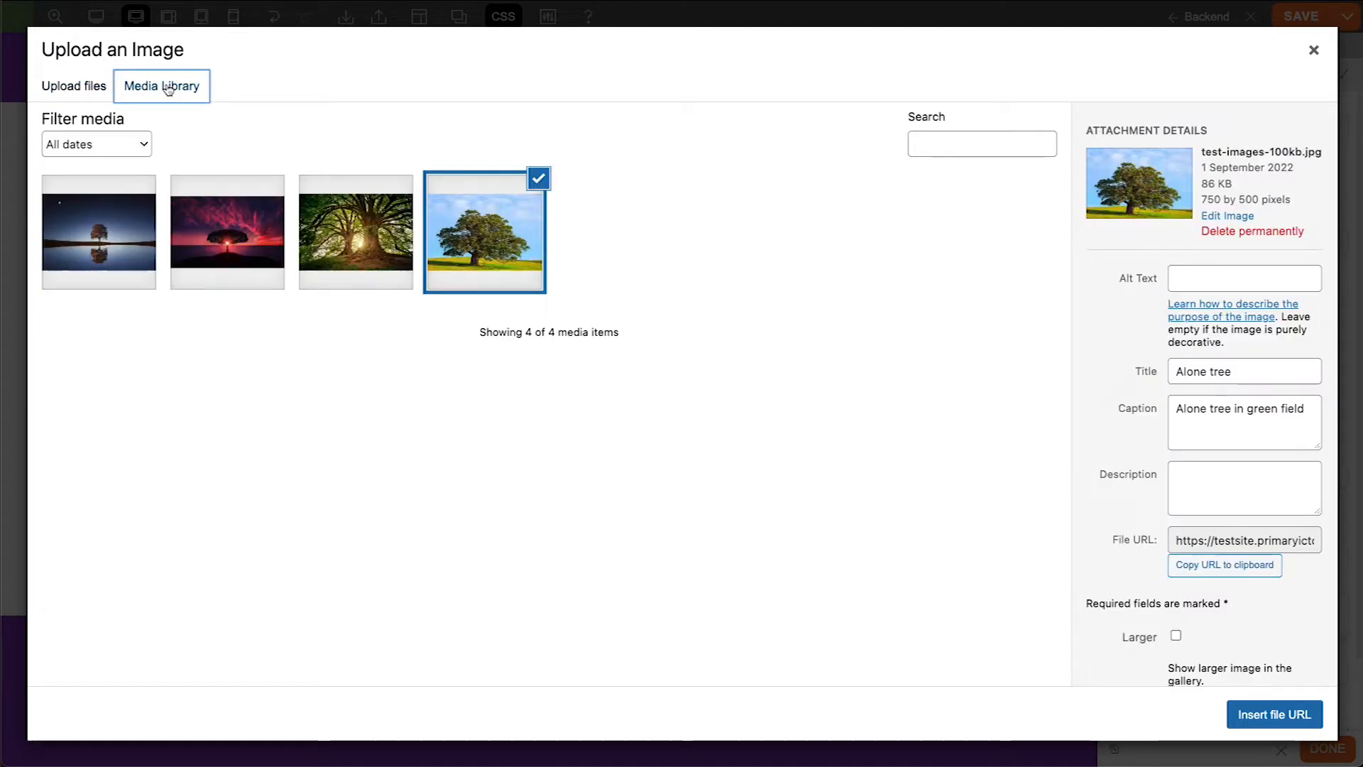
{"action": "left_click", "coordinate": [1283, 718]}
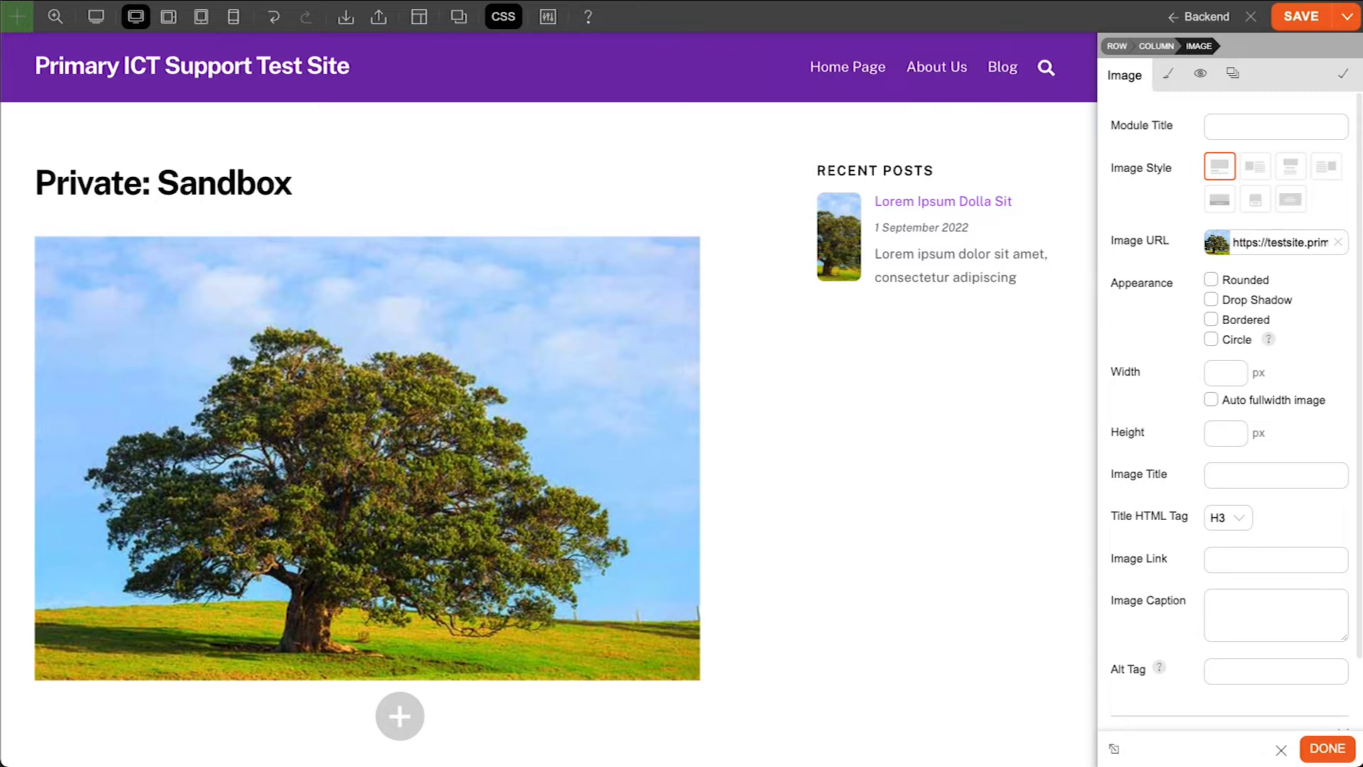
Enter "Image Title" as the image's title and "Image Caption" as its caption
{"action": "left_click", "coordinate": [1268, 477]}
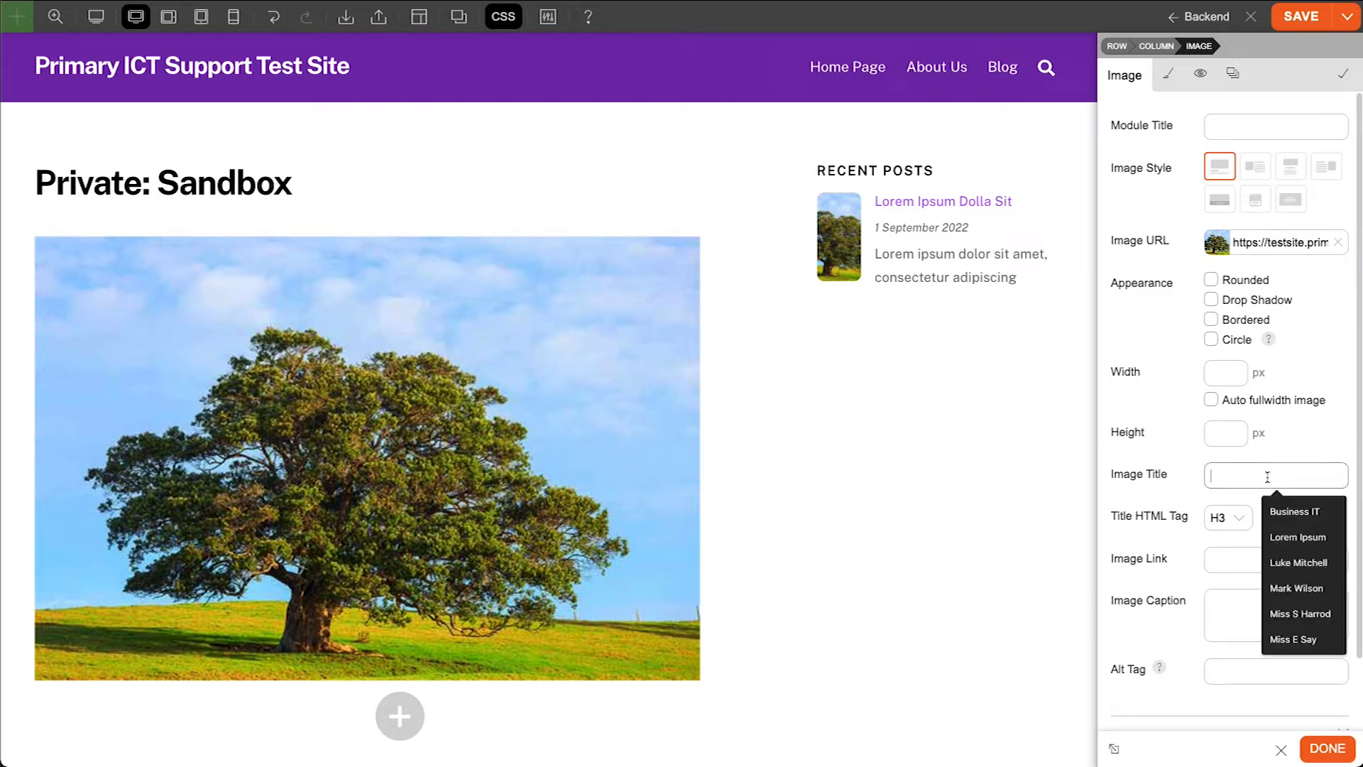
{"action": "type", "text": "Image Title"}
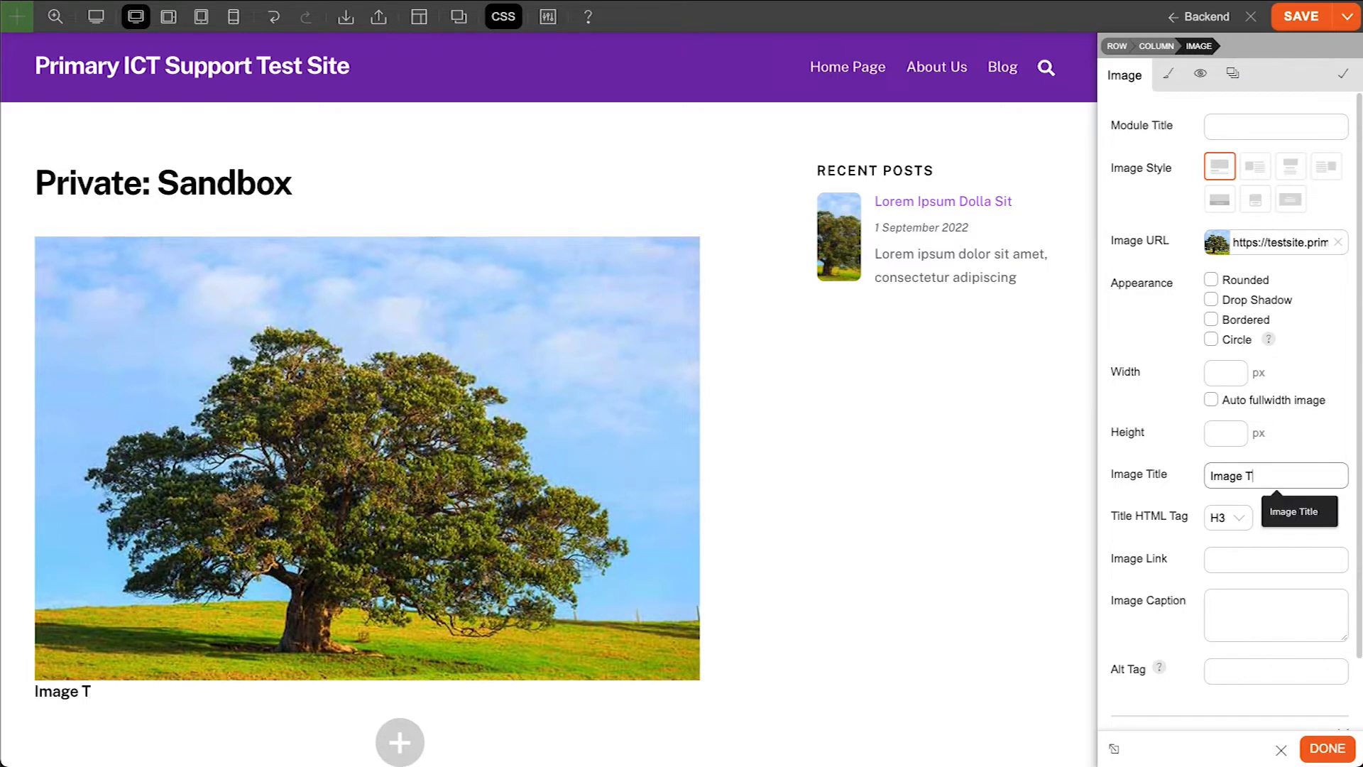
{"action": "key", "text": "Tab"}
{"action": "key", "text": "Tab"}
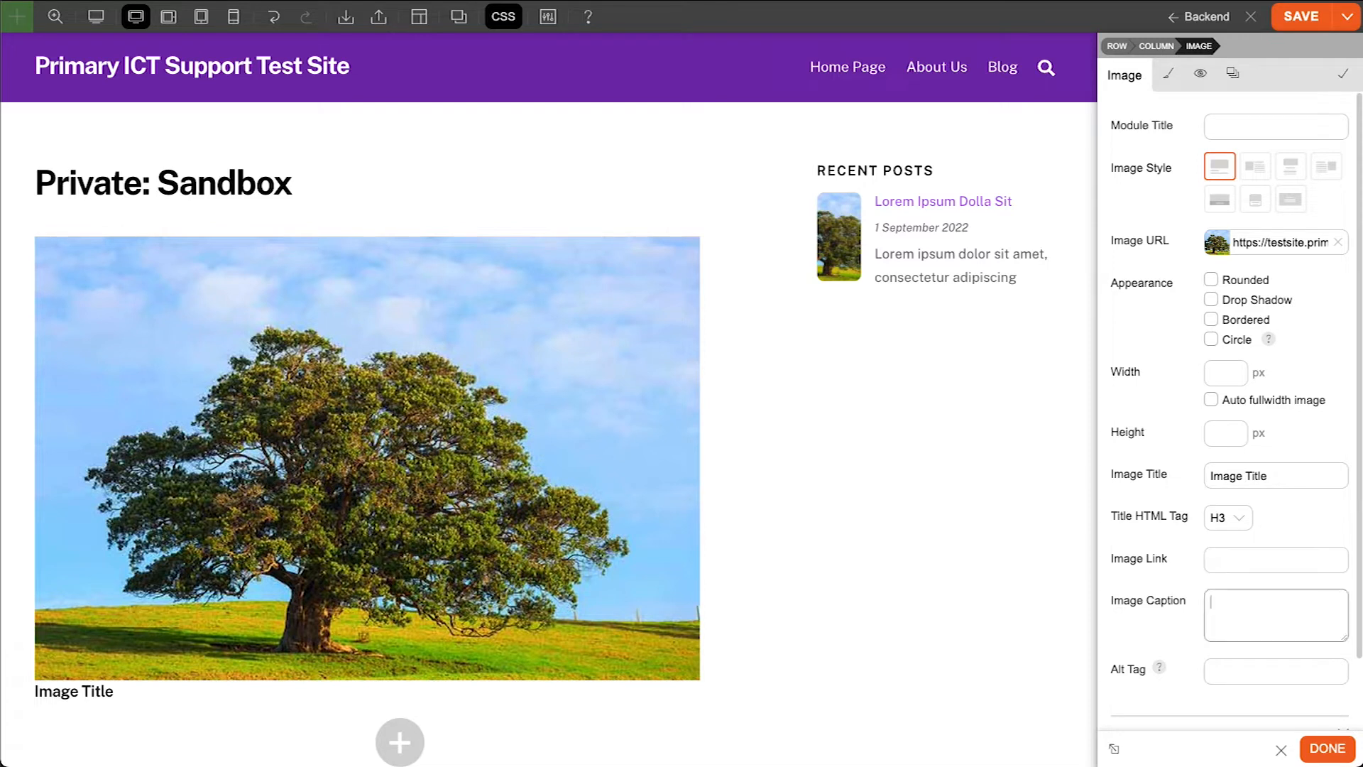
{"action": "type", "text": "Image Caption"}
{"action": "key", "text": "Tab"}
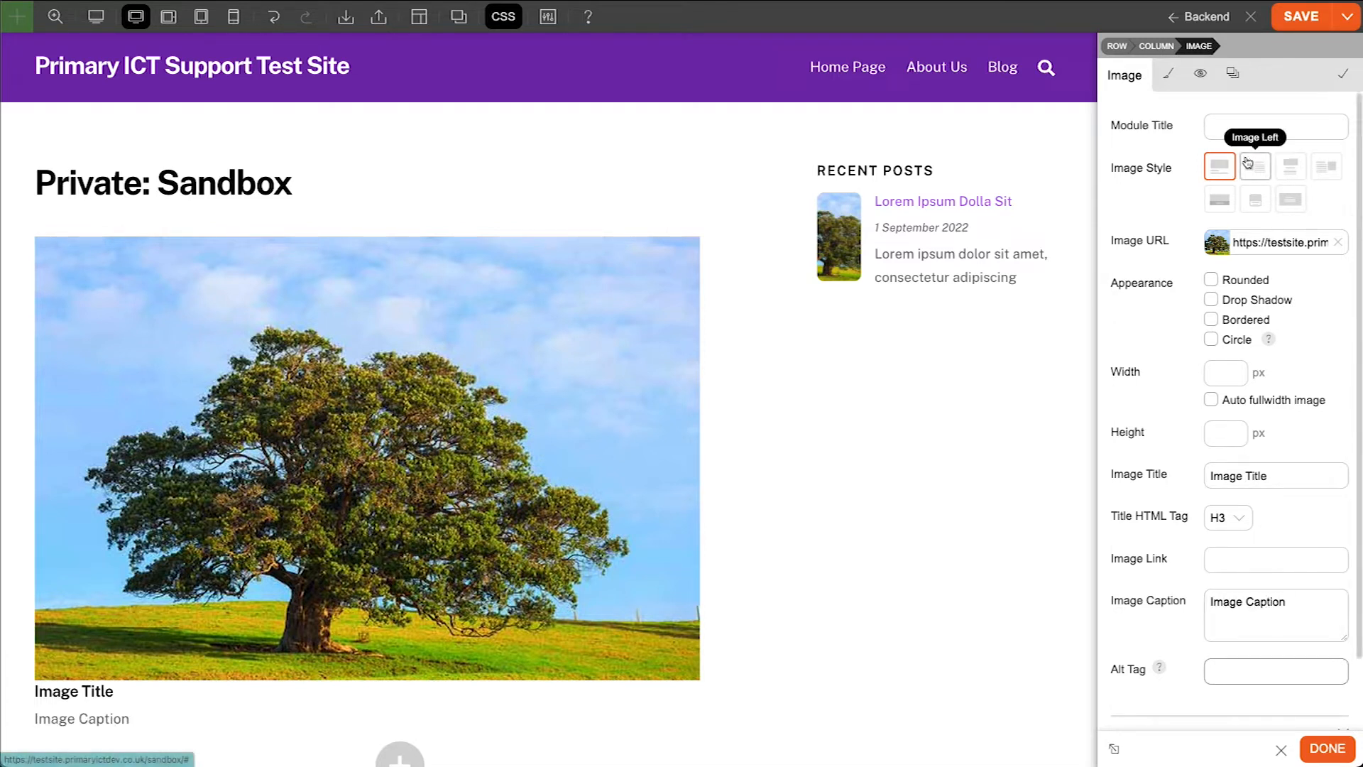
Try the other image styles, including Image Right, Card Layout and Full Overlay, and return to the style with the text below the image
{"action": "left_click", "coordinate": [1292, 168]}
{"action": "left_click", "coordinate": [1326, 167]}
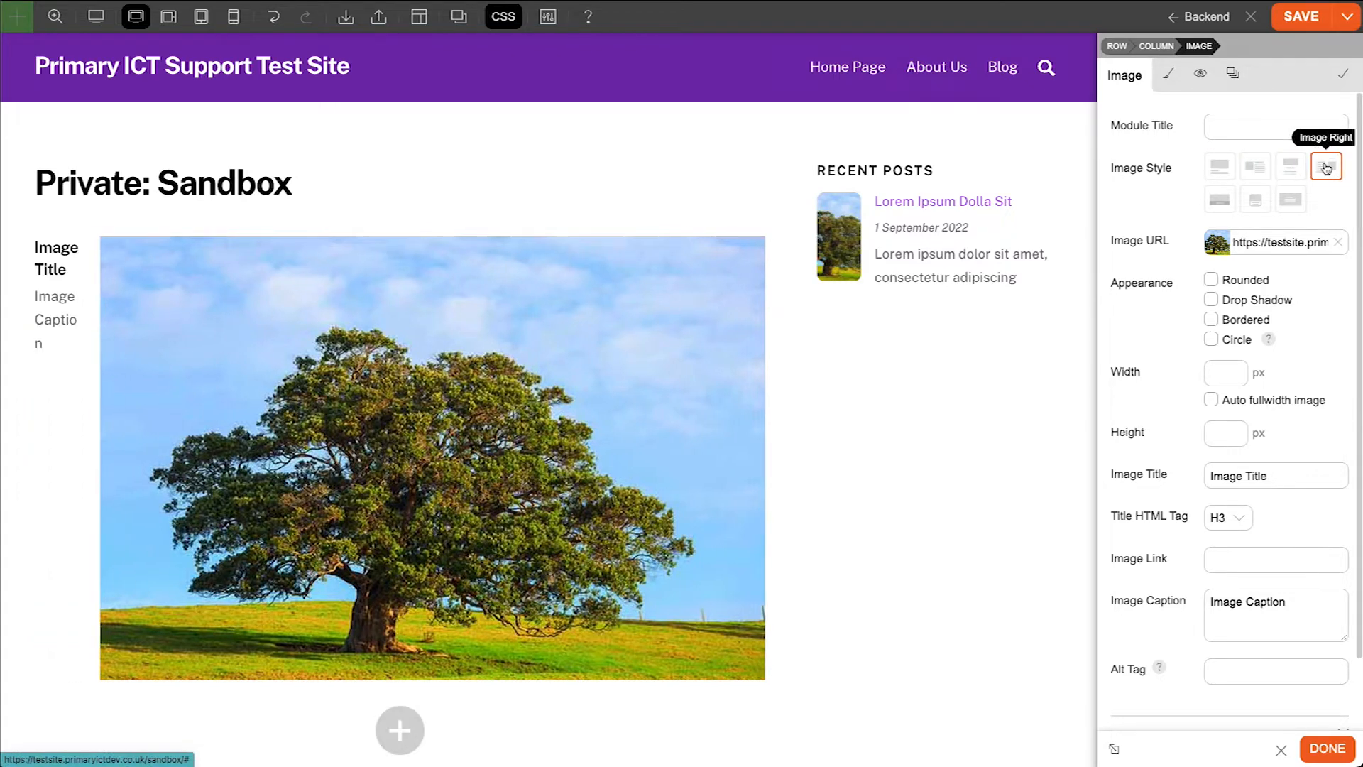
{"action": "left_click", "coordinate": [1218, 204]}
{"action": "left_click", "coordinate": [1247, 204]}
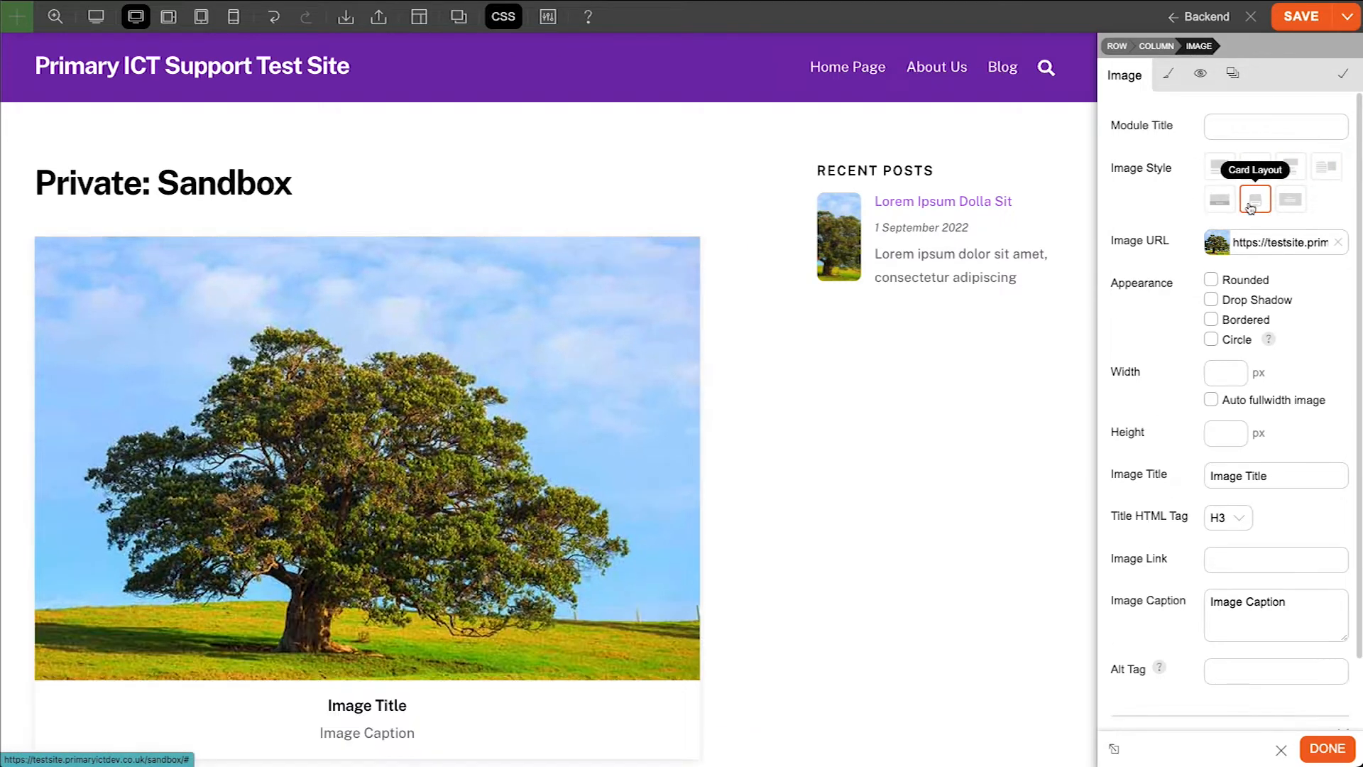
{"action": "left_click", "coordinate": [1292, 203]}
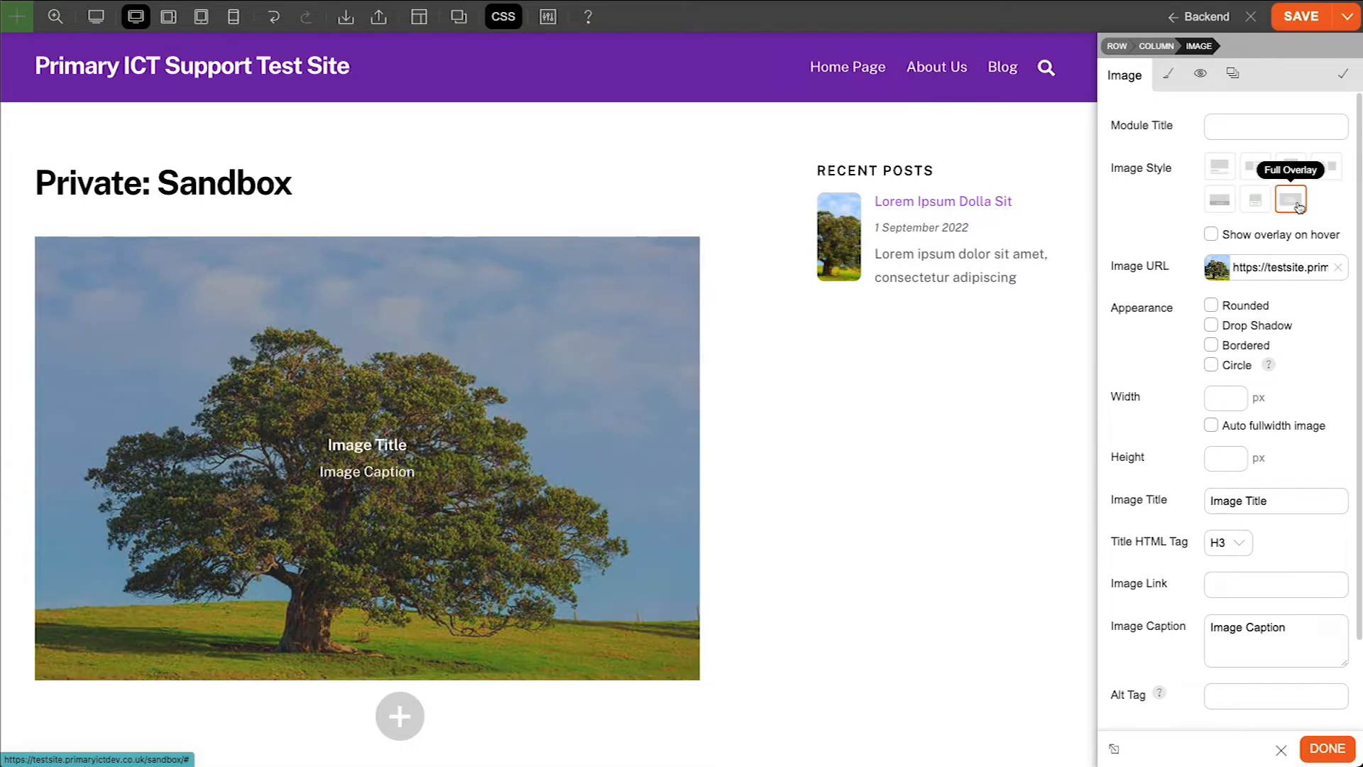
{"action": "left_click", "coordinate": [1218, 166]}
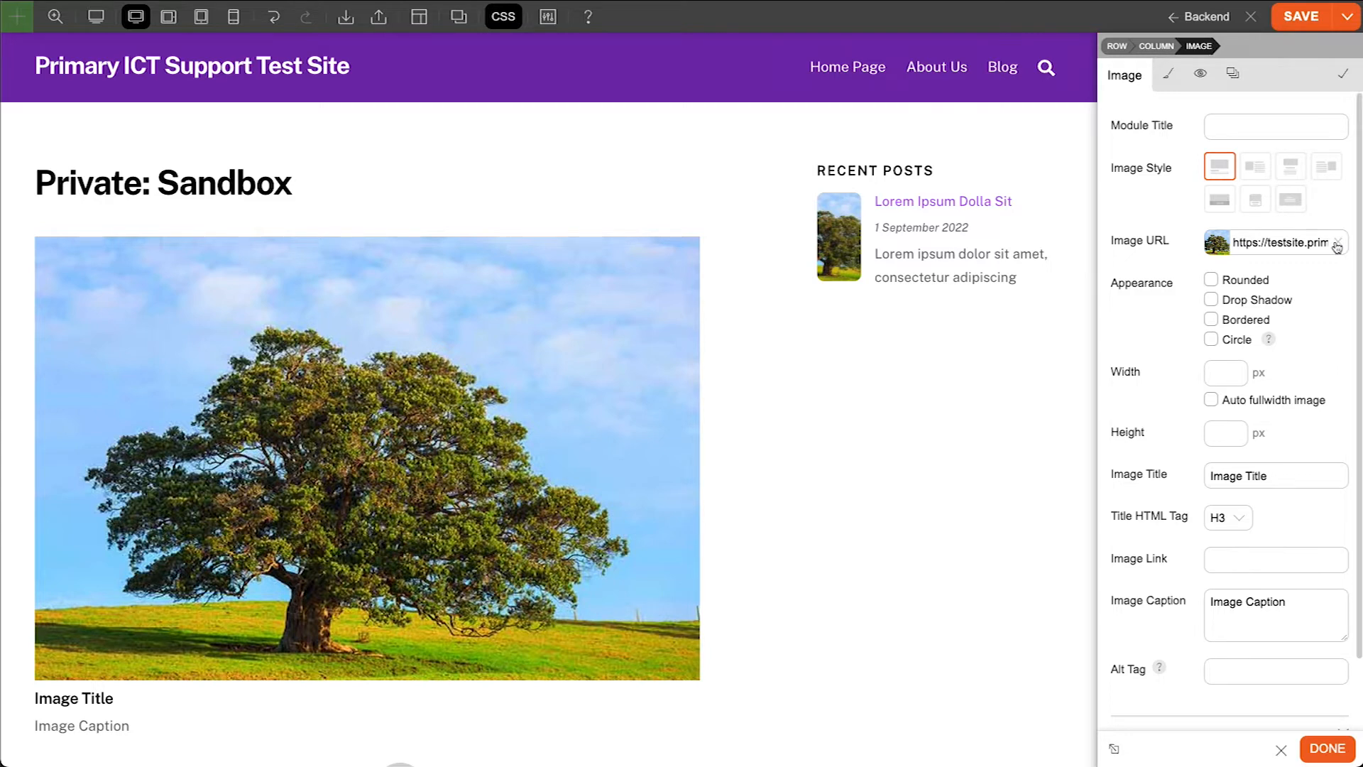
Replace the Image module's picture with tree-2-Large.jpeg from the Media Library
{"action": "left_click", "coordinate": [1220, 247]}
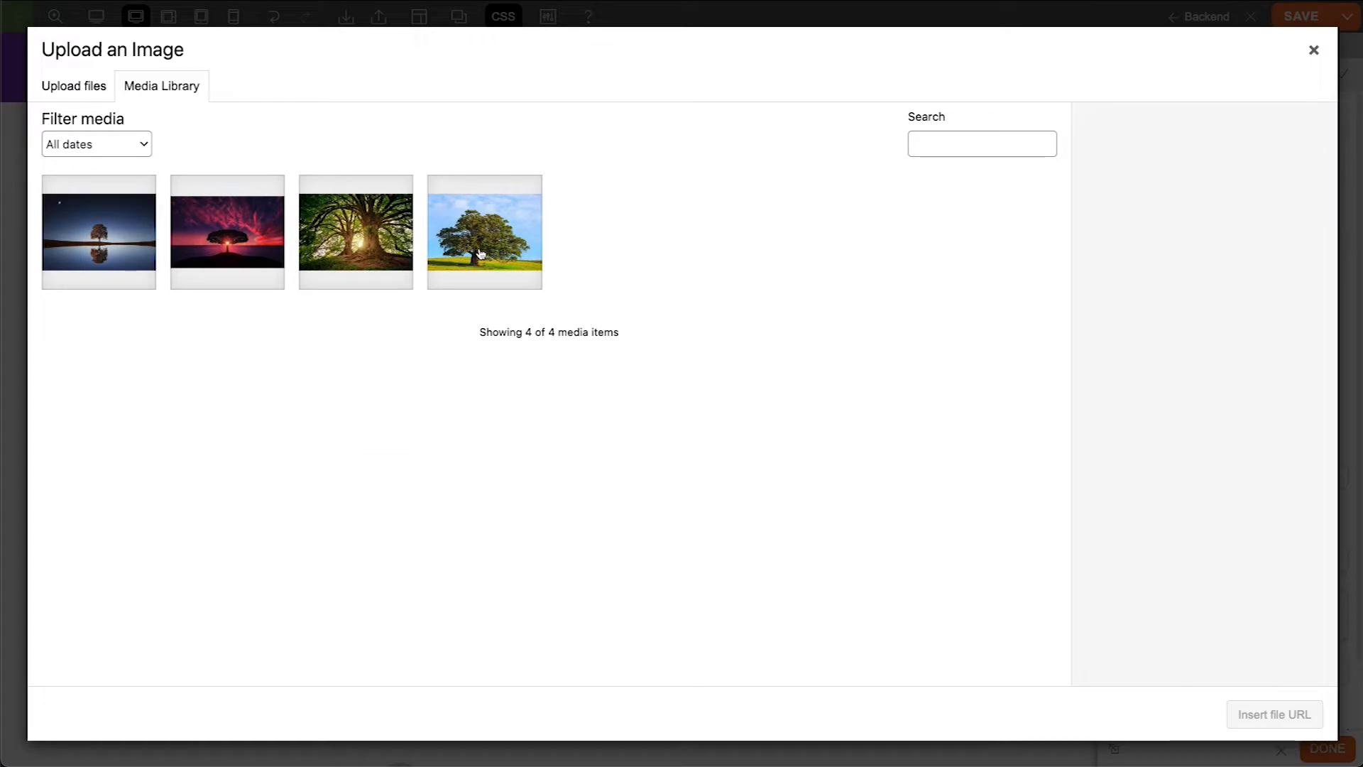
{"action": "left_click", "coordinate": [355, 231]}
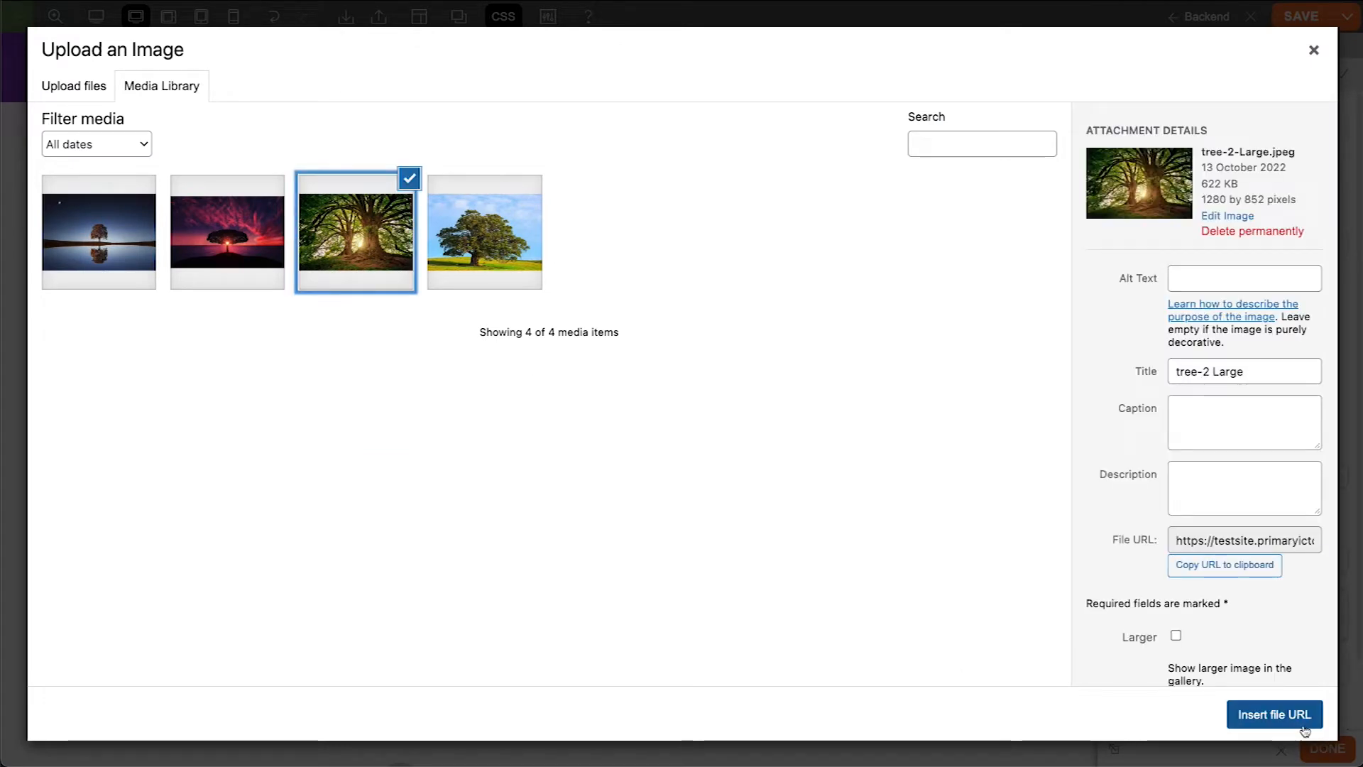
{"action": "left_click", "coordinate": [1301, 722]}
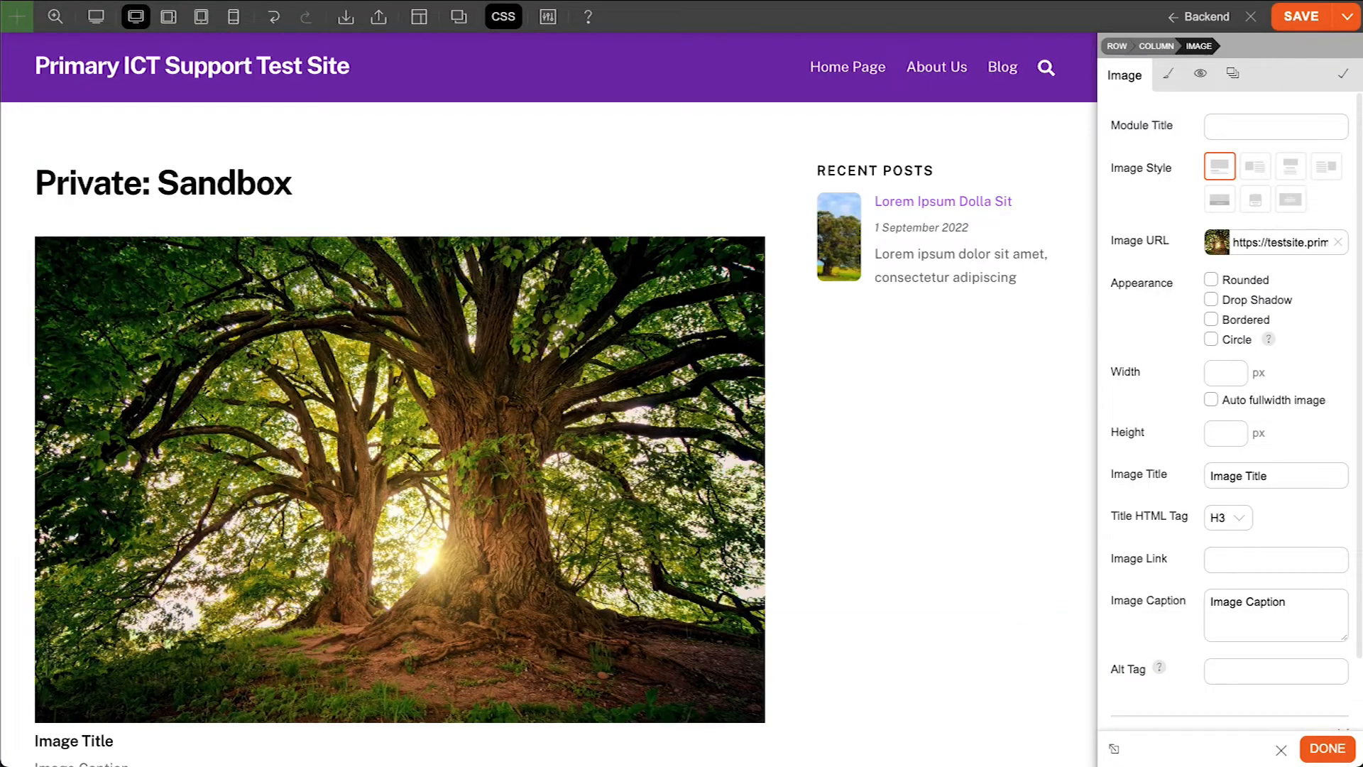
{"action": "scroll", "coordinate": [887, 540], "scroll_direction": "down", "scroll_amount": 1}
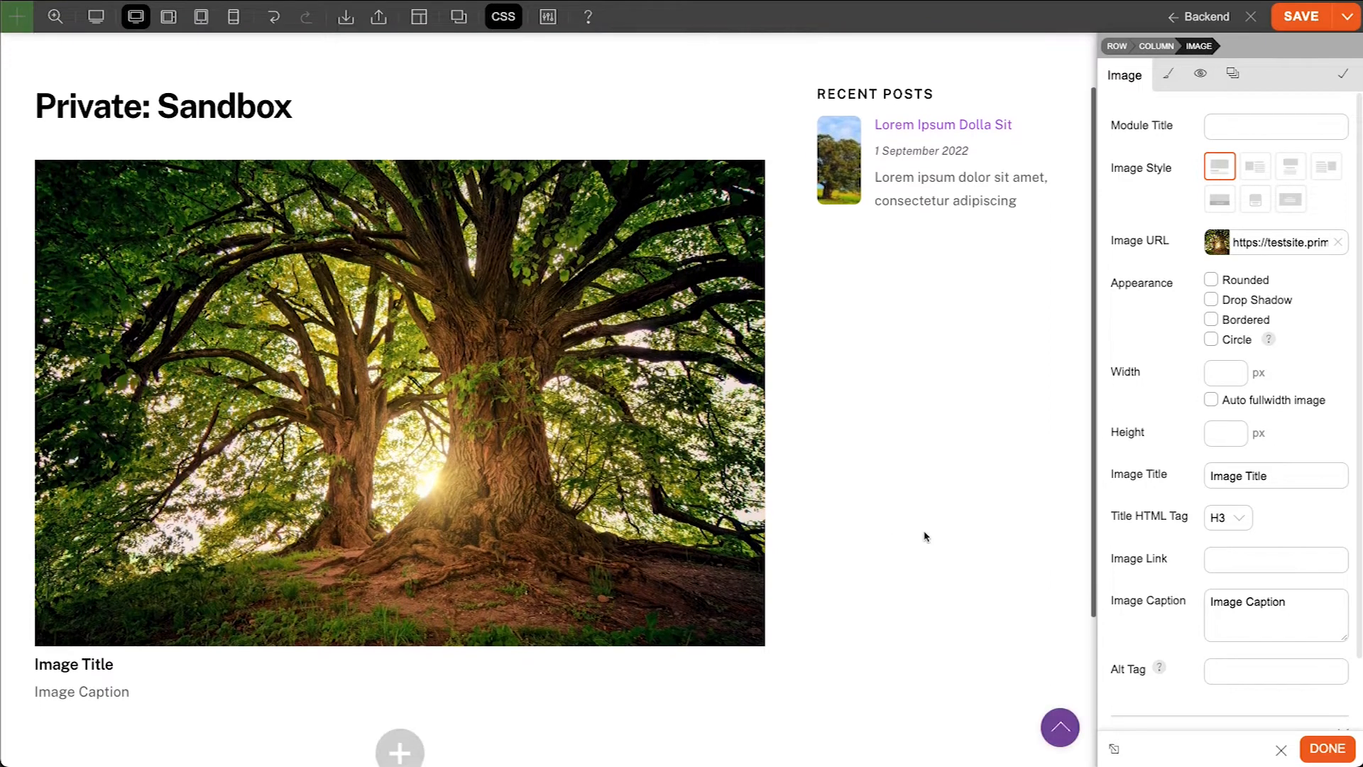
Apply the Rounded, Drop Shadow, Bordered and Circle appearance options to the image
{"action": "left_click", "coordinate": [1242, 282]}
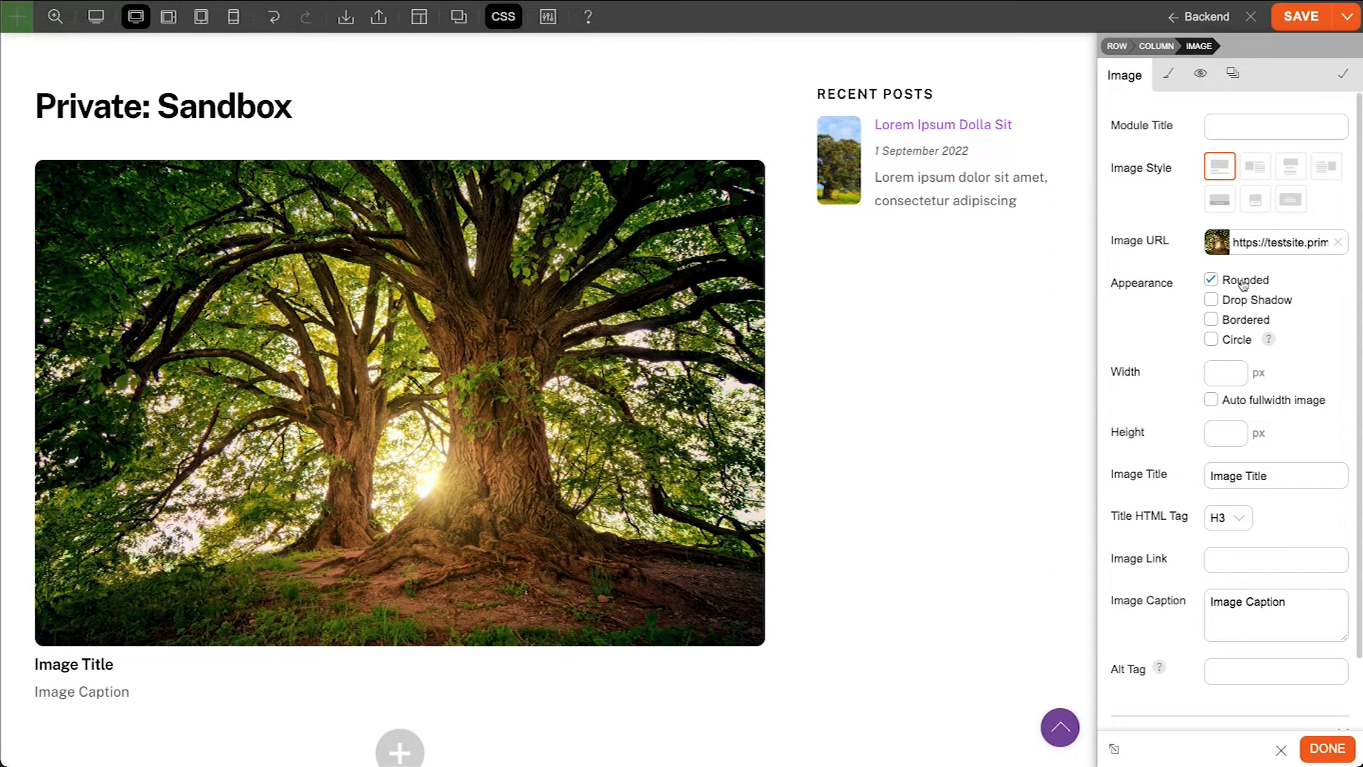
{"action": "left_click", "coordinate": [1244, 302]}
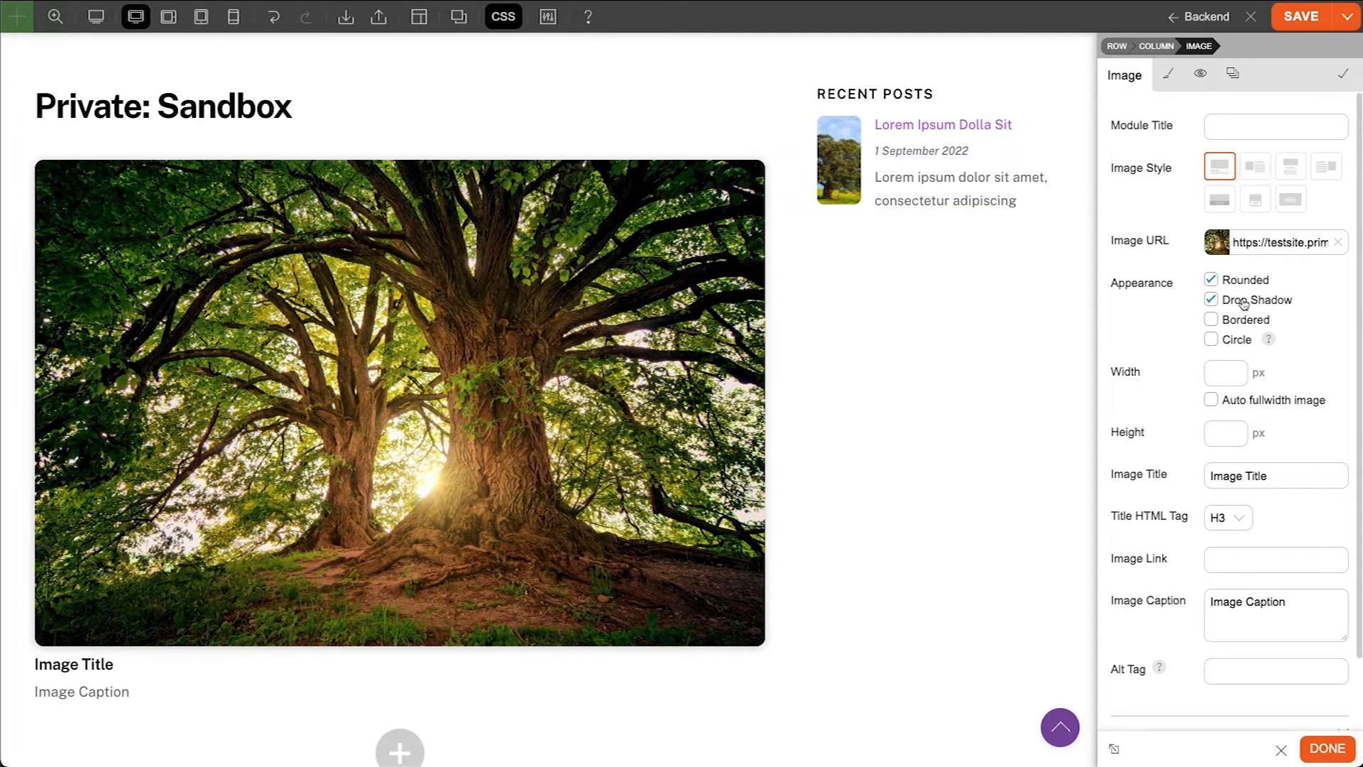
{"action": "left_click", "coordinate": [1243, 323]}
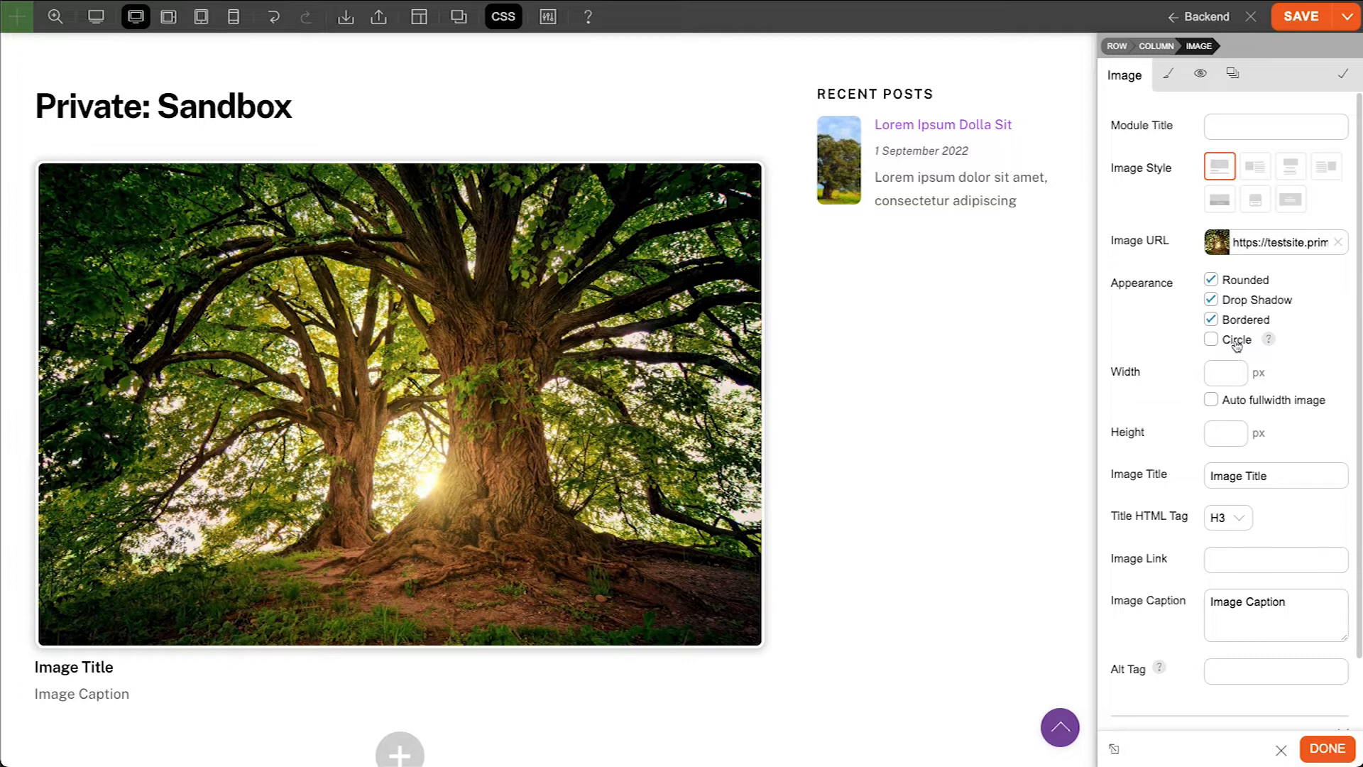
{"action": "left_click", "coordinate": [1236, 344]}
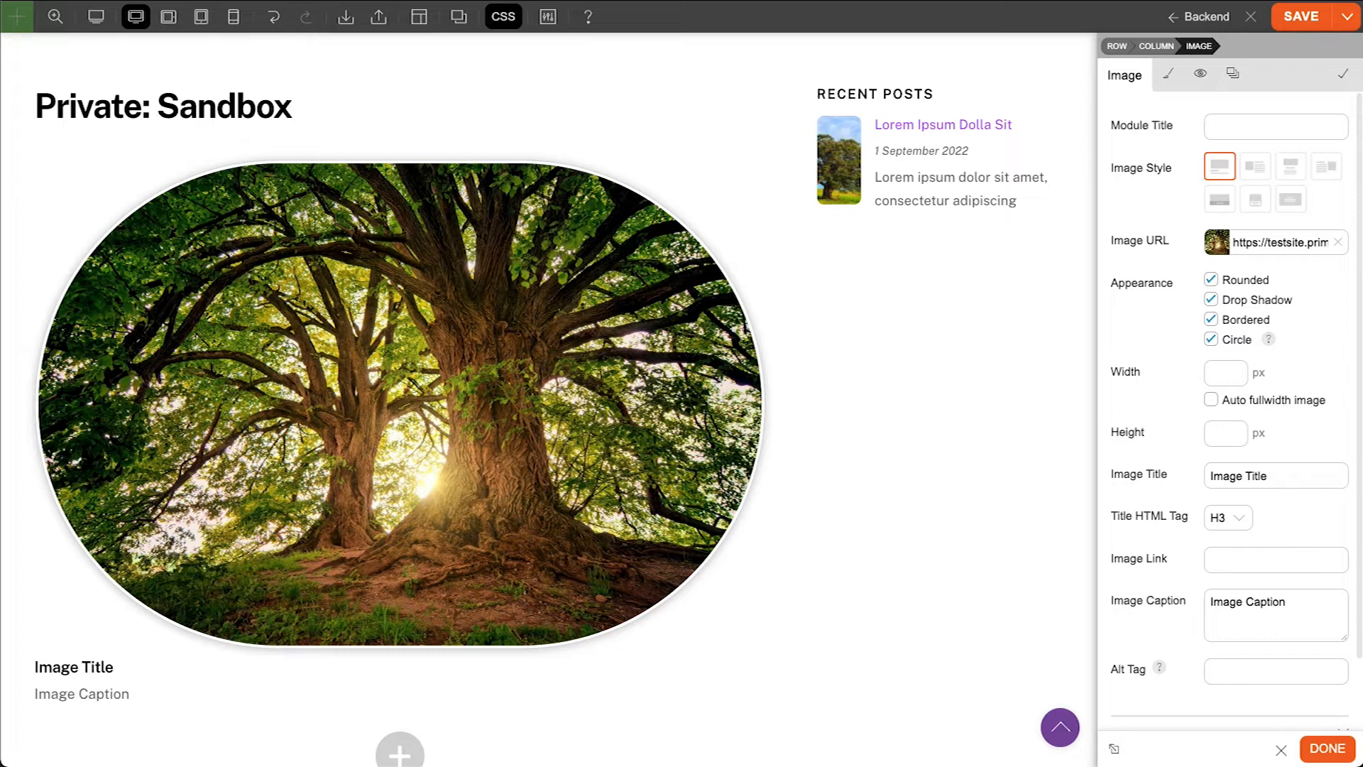
Set the image's width and height to 500 px each
{"action": "left_click", "coordinate": [1228, 373]}
{"action": "type", "text": "500"}
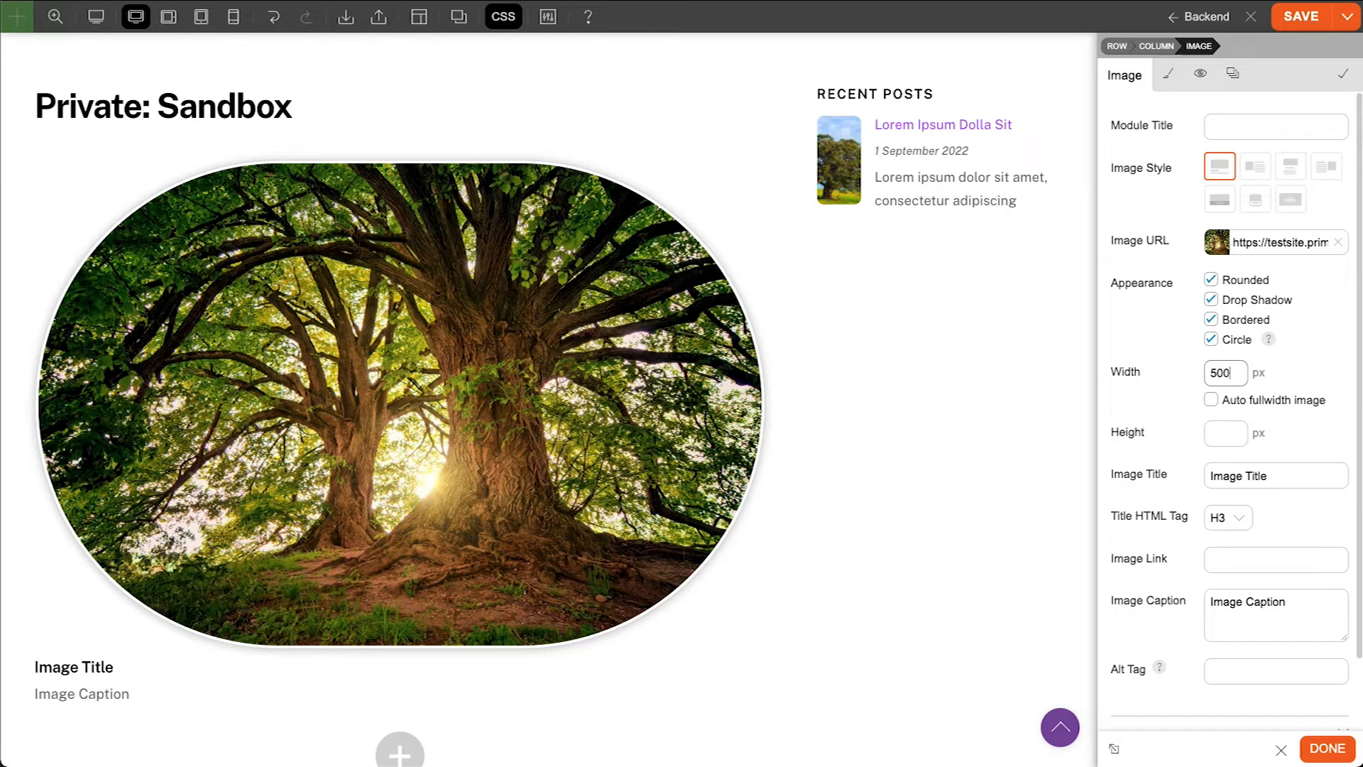
{"action": "key", "text": "Tab"}
{"action": "key", "text": "Tab"}
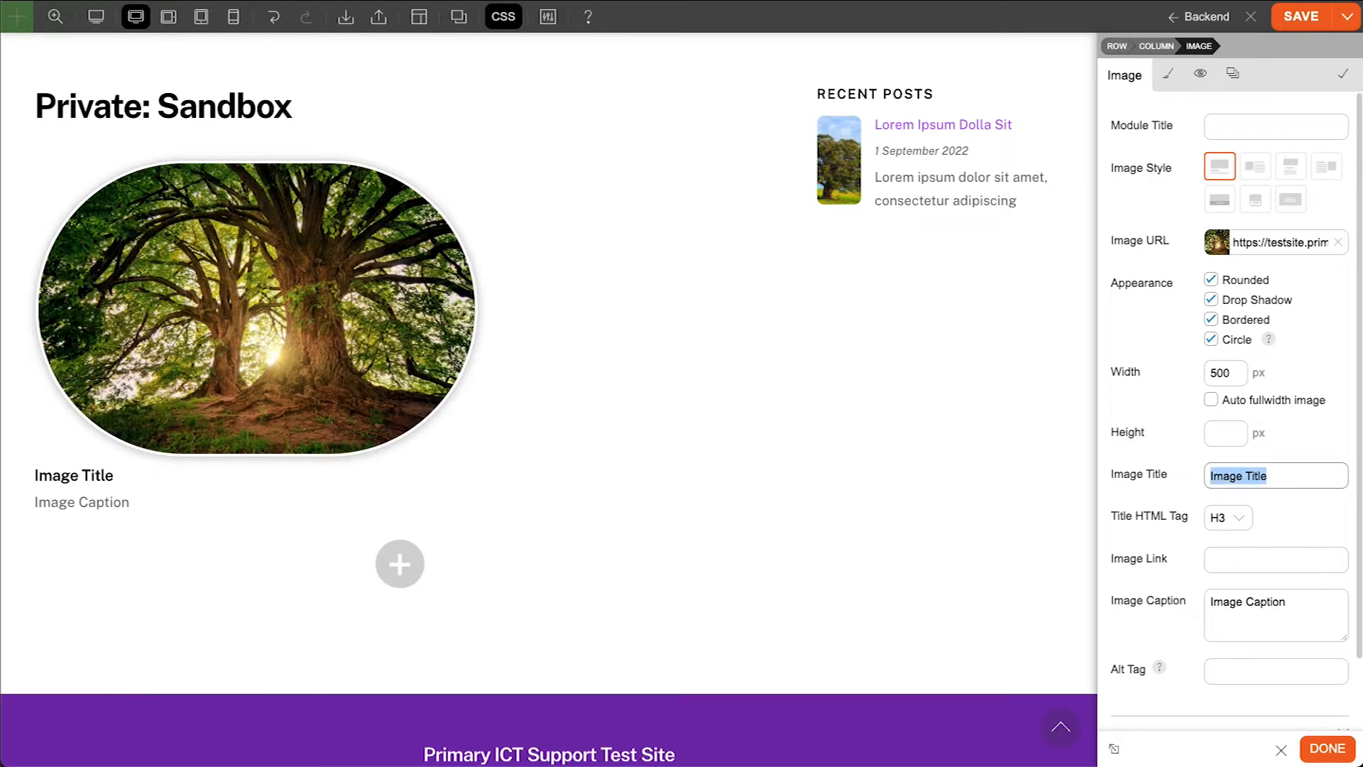
{"action": "key", "text": "shift+Tab"}
{"action": "type", "text": "500"}
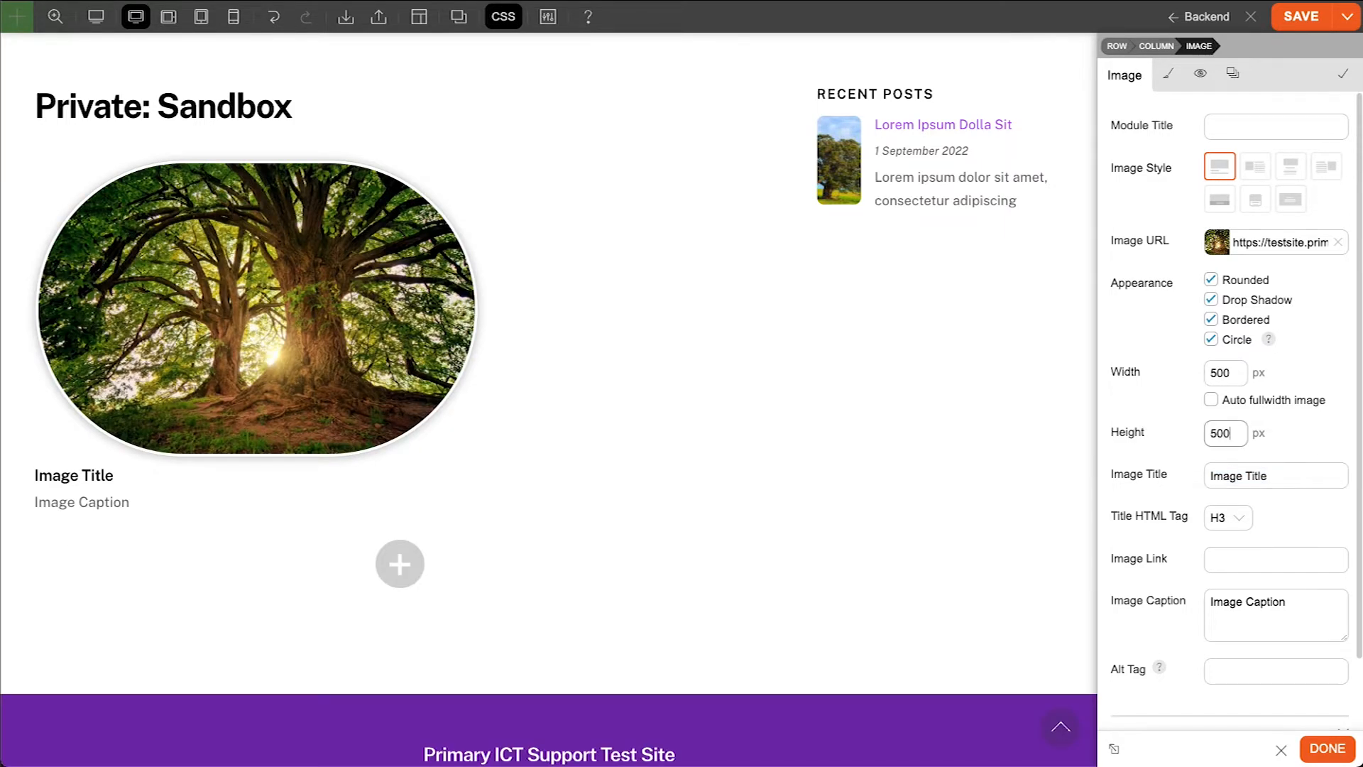
{"action": "key", "text": "Tab"}
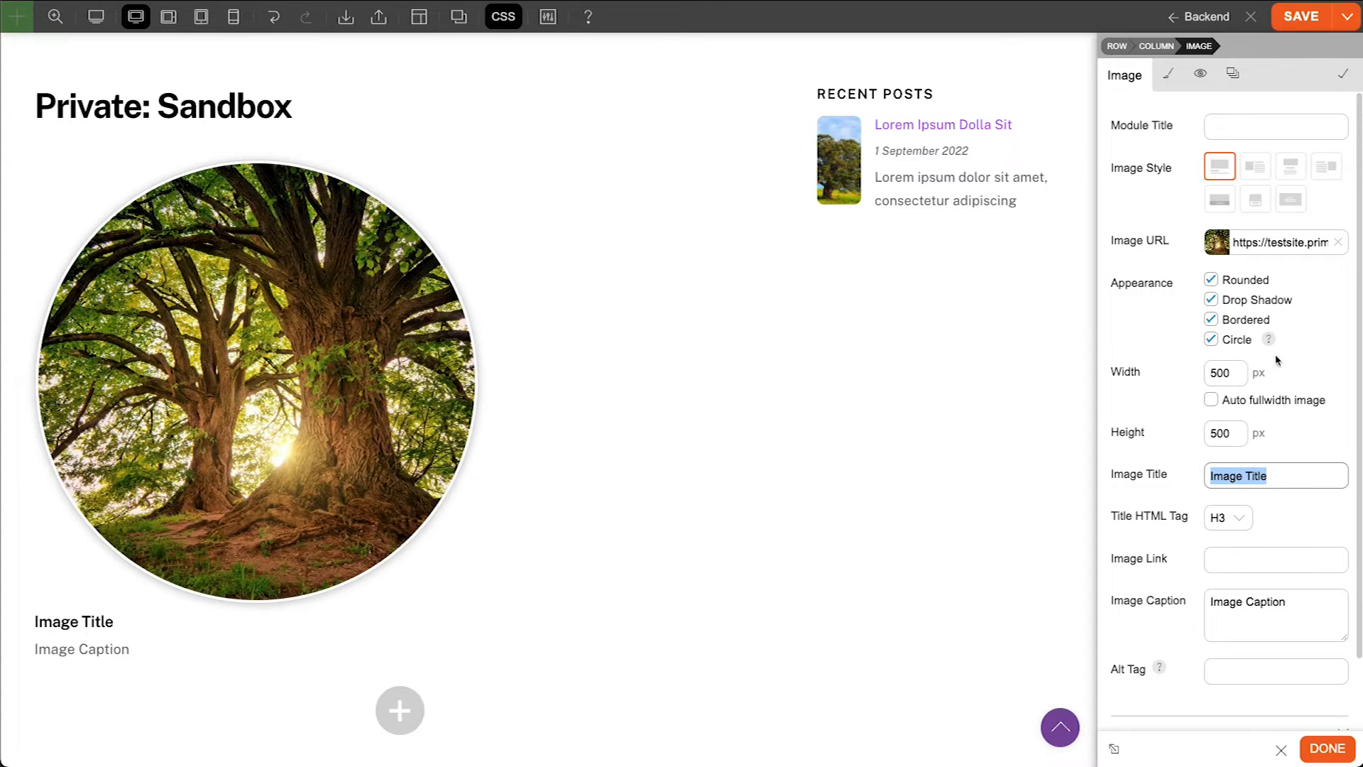
Make the image auto fullwidth and set its alt tag to "Image of a tree"
{"action": "left_click", "coordinate": [1239, 402]}
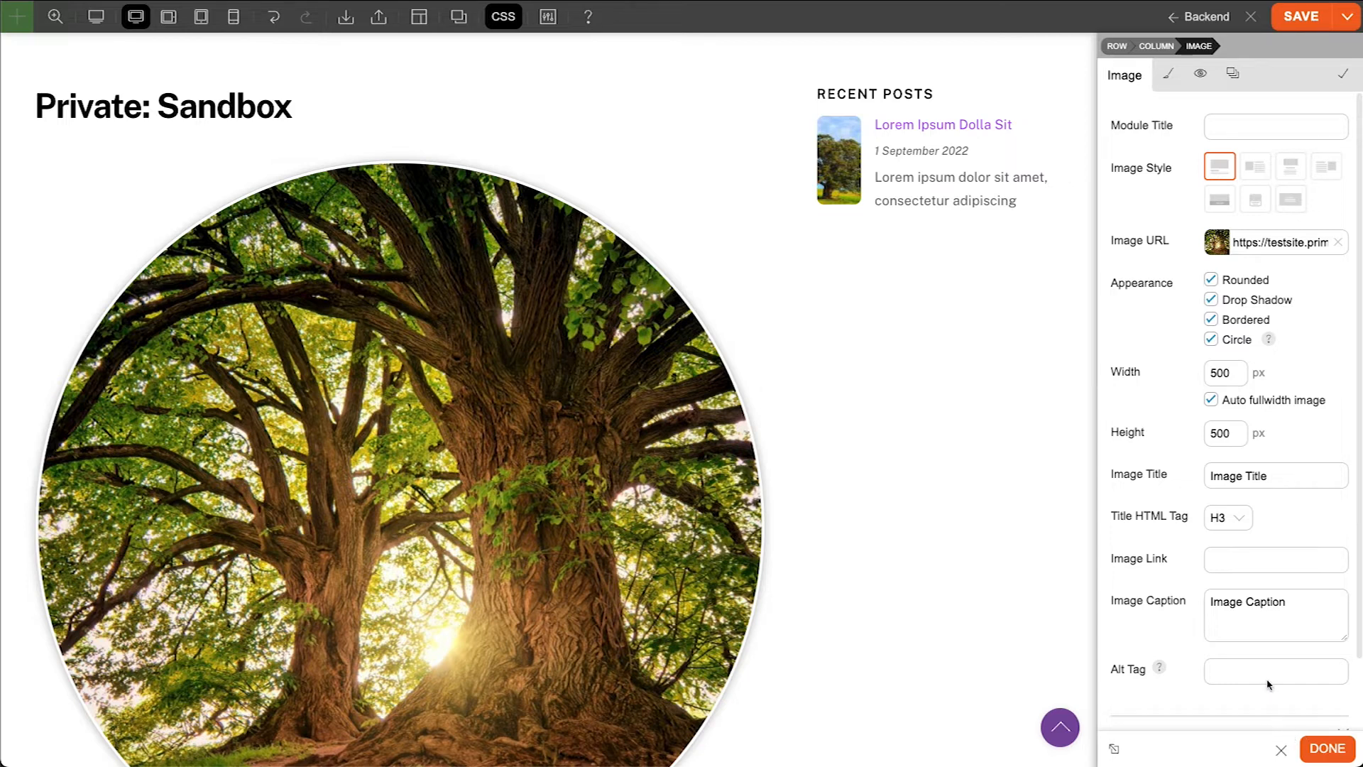
{"action": "left_click", "coordinate": [1243, 672]}
{"action": "type", "text": "T"}
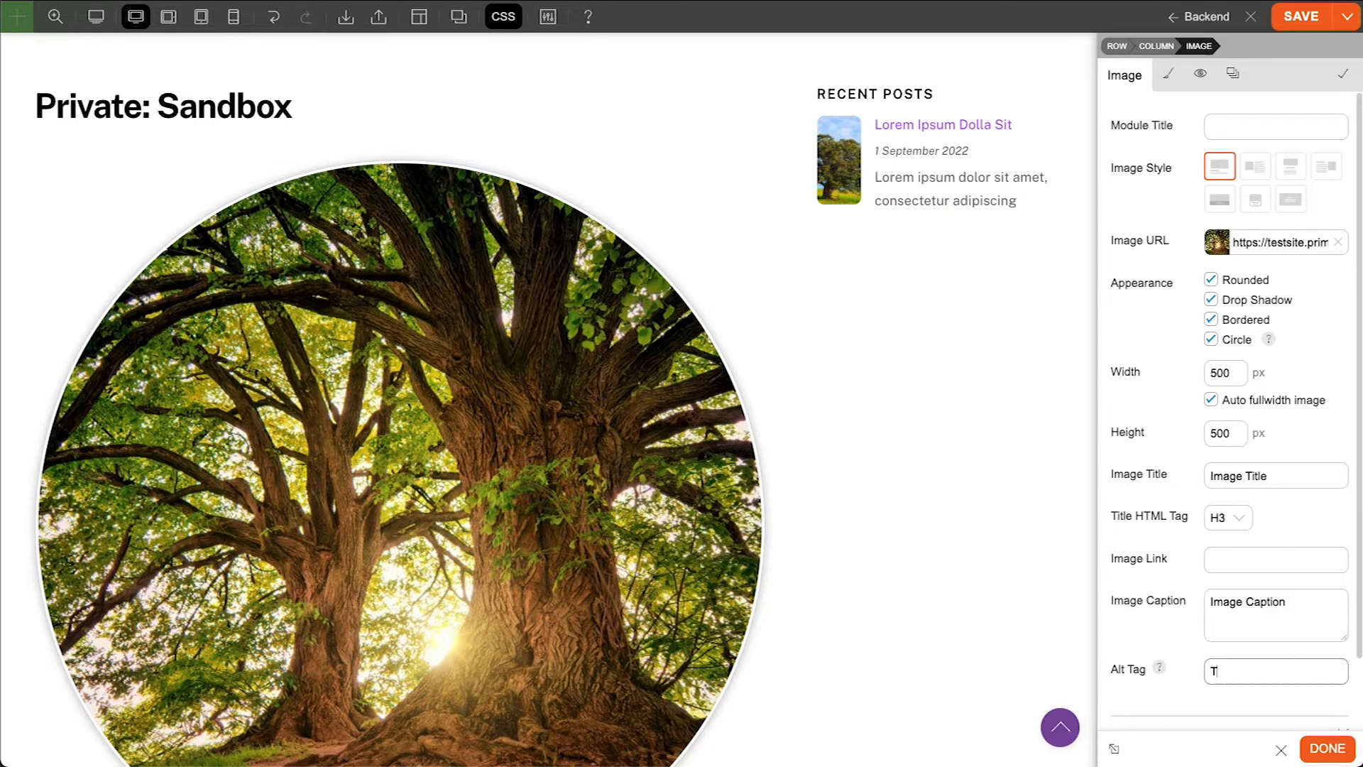
{"action": "type", "text": "Image of a"}
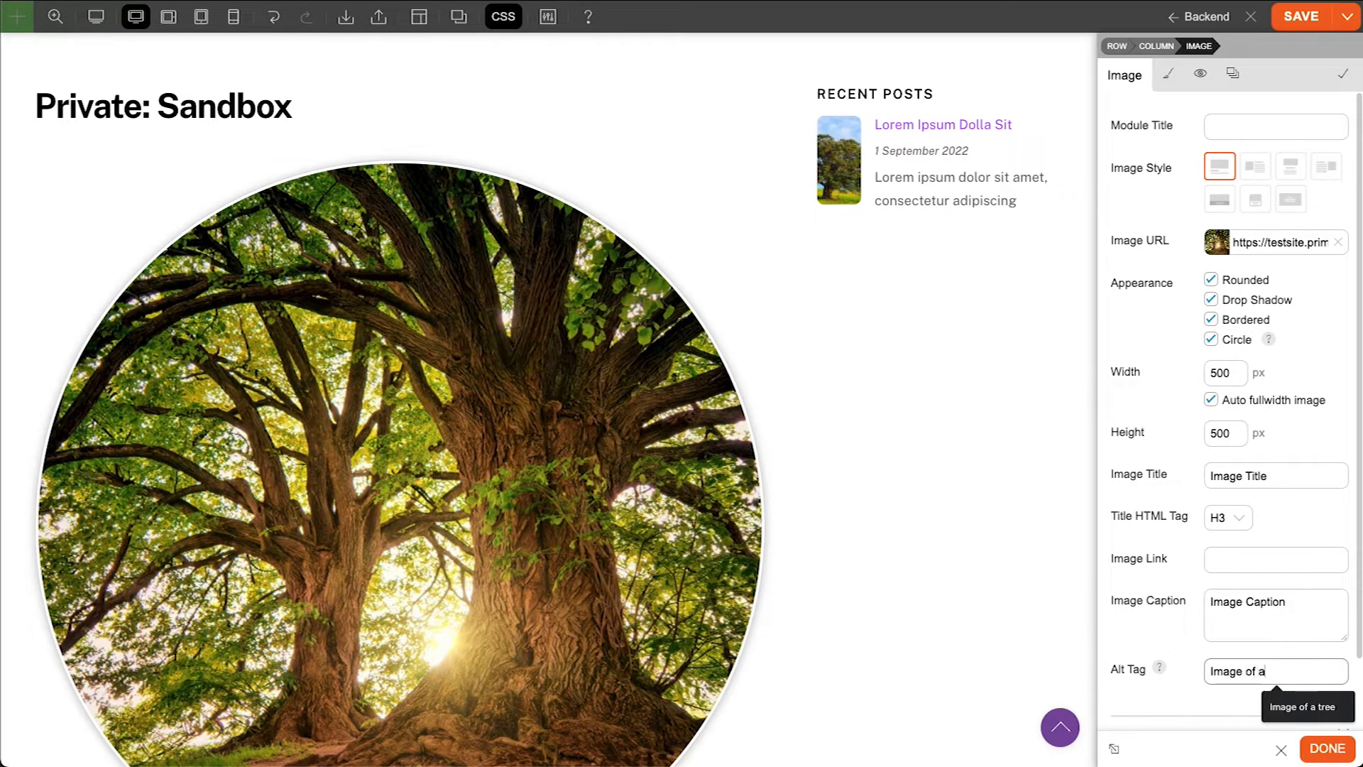
{"action": "type", "text": " tree"}
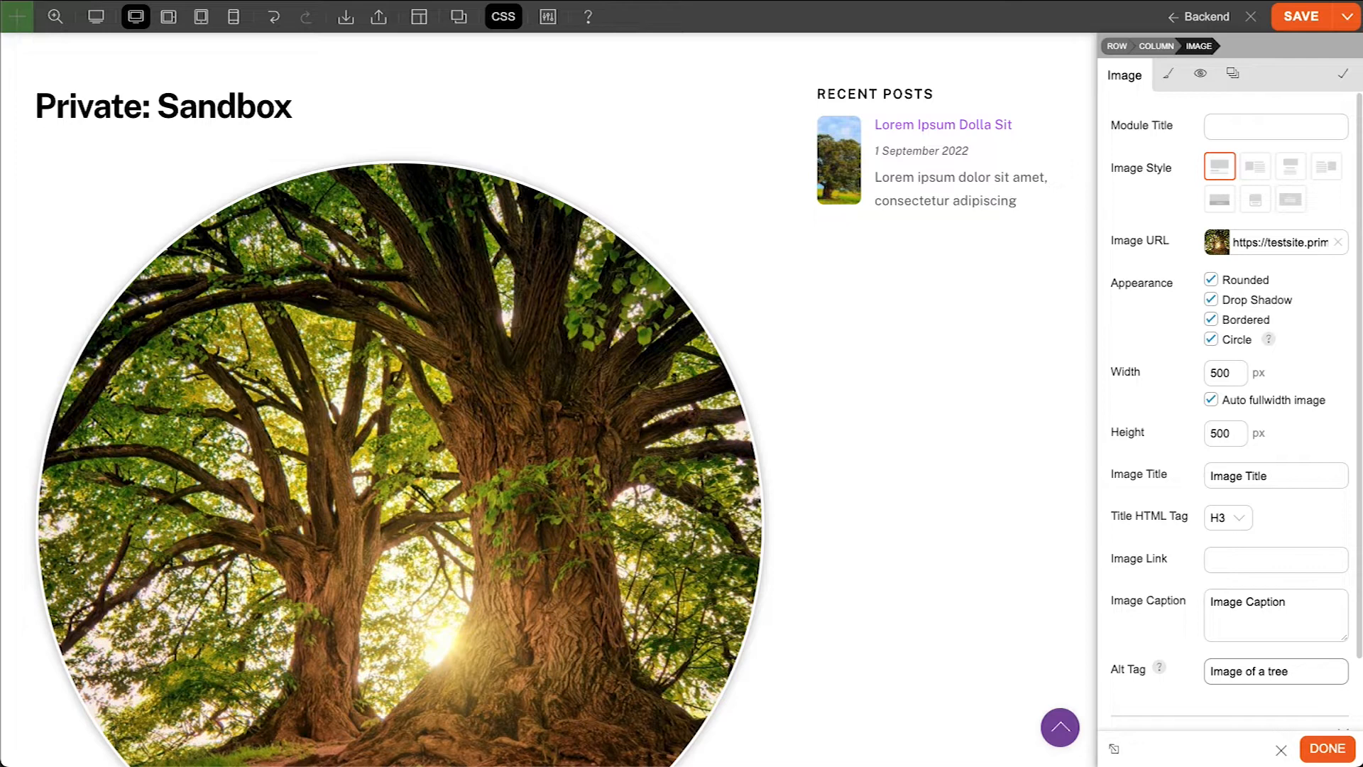
{"action": "key", "text": "Tab"}
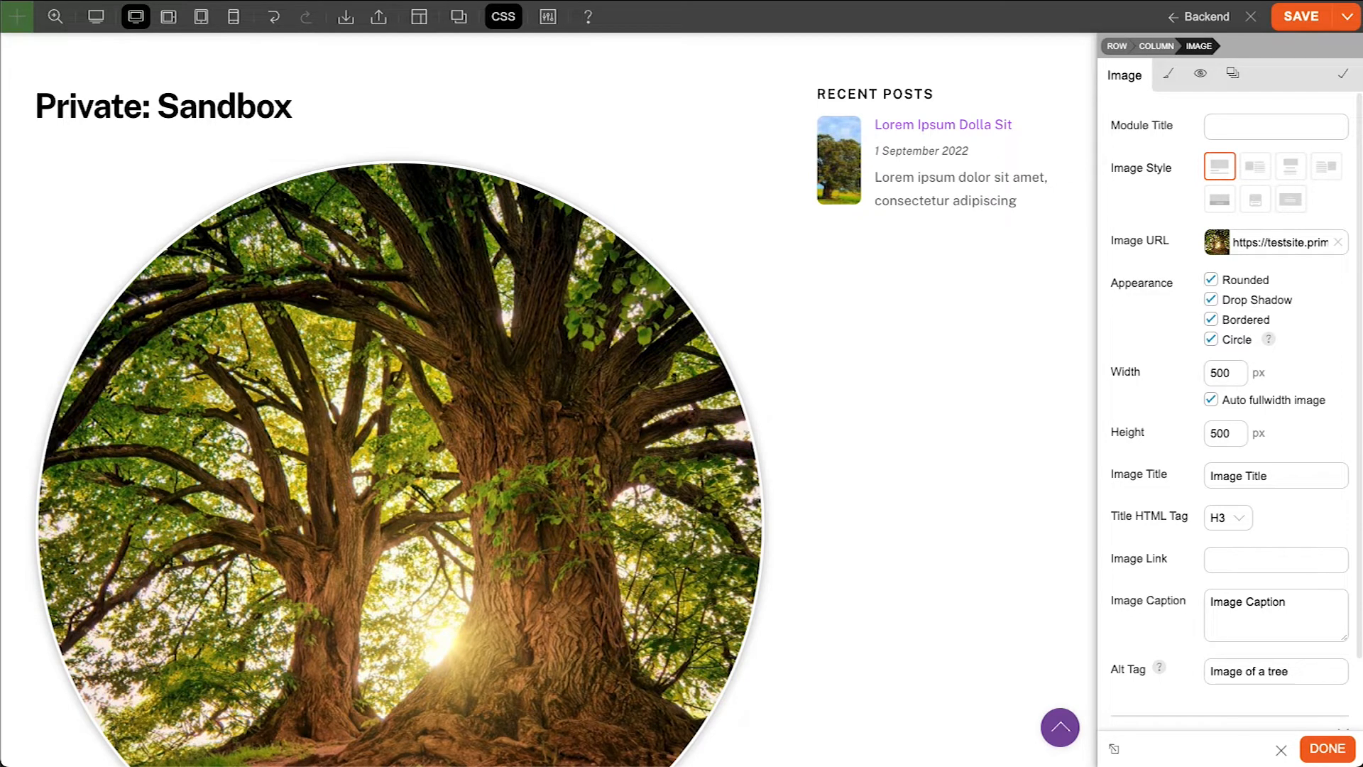
{"action": "scroll", "coordinate": [1314, 556], "scroll_direction": "down", "scroll_amount": 1}
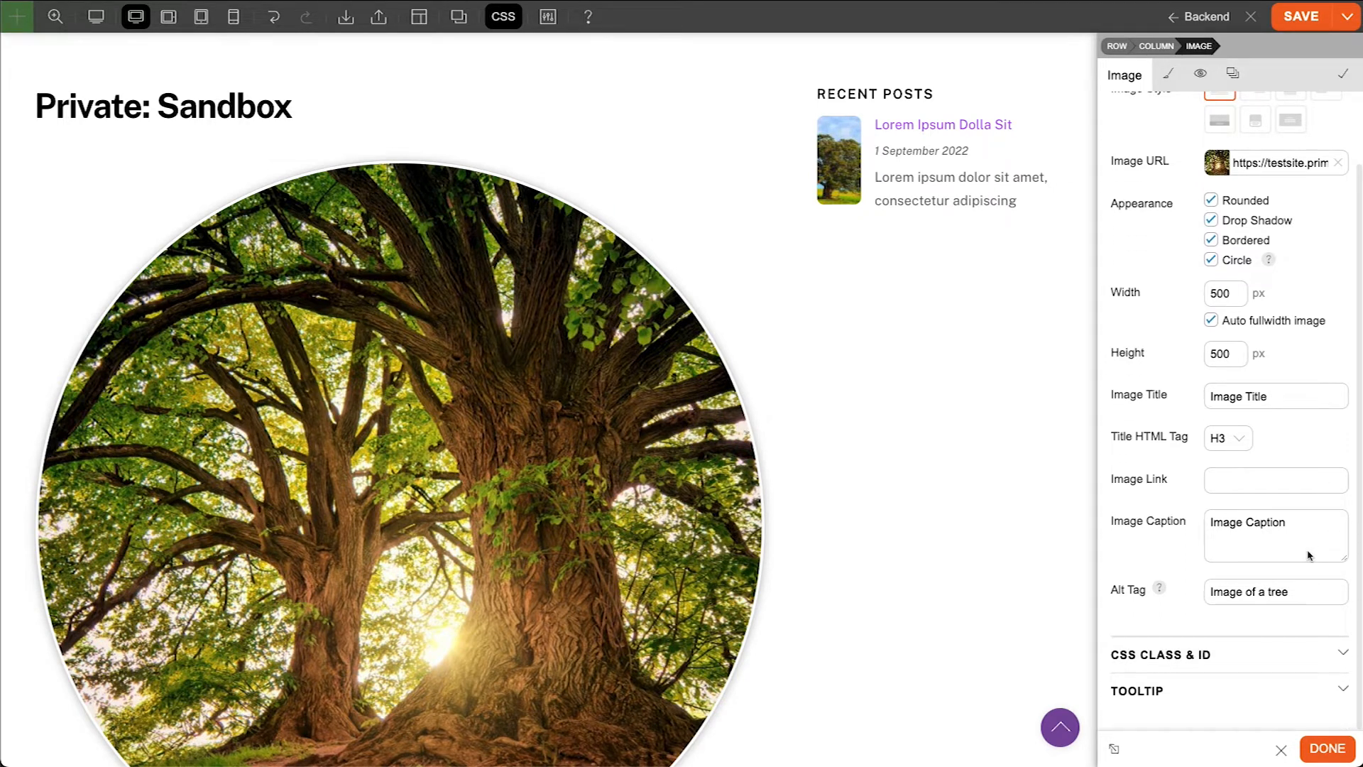
{"action": "scroll", "coordinate": [1339, 611], "scroll_direction": "up", "scroll_amount": 1}
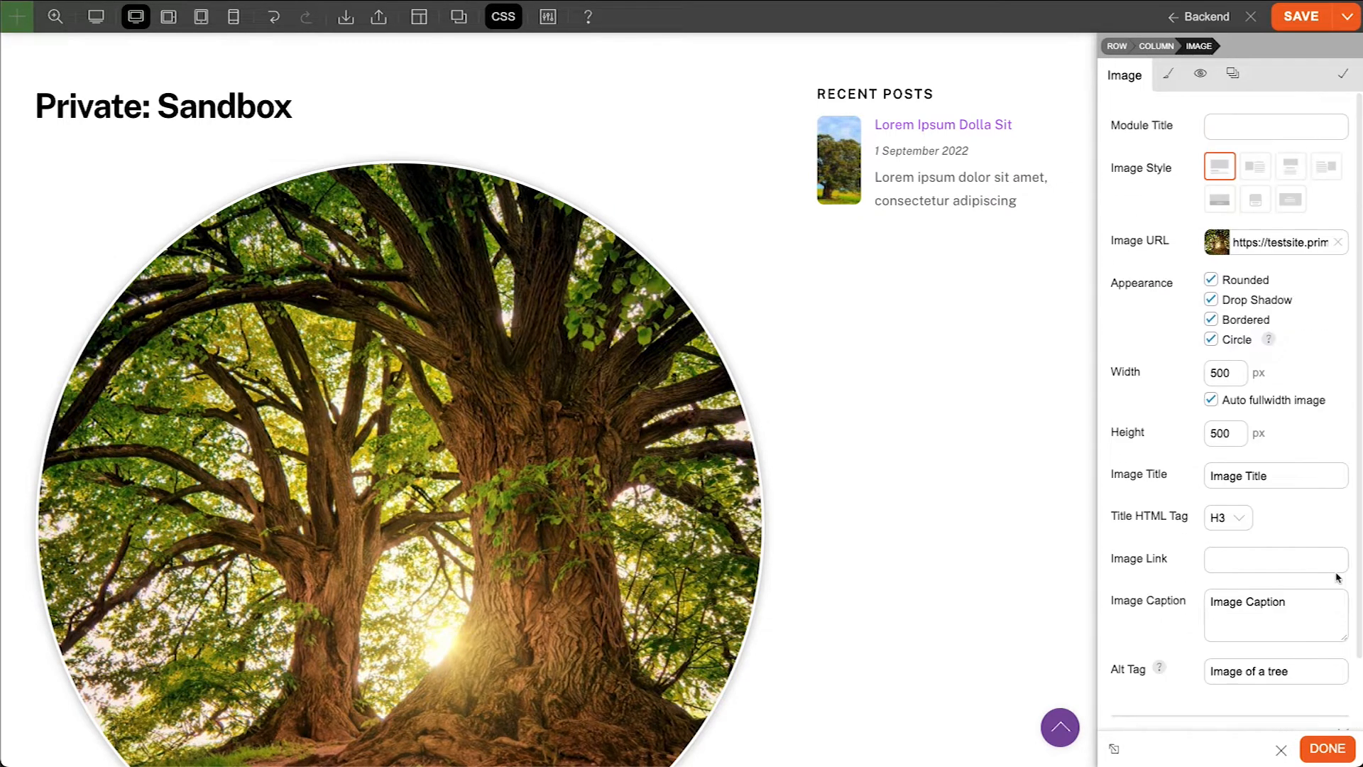
Style the Image Title with a 37 px font size and uppercase text transform
{"action": "left_click", "coordinate": [1169, 77]}
{"action": "scroll", "coordinate": [815, 392], "scroll_direction": "down", "scroll_amount": 3}
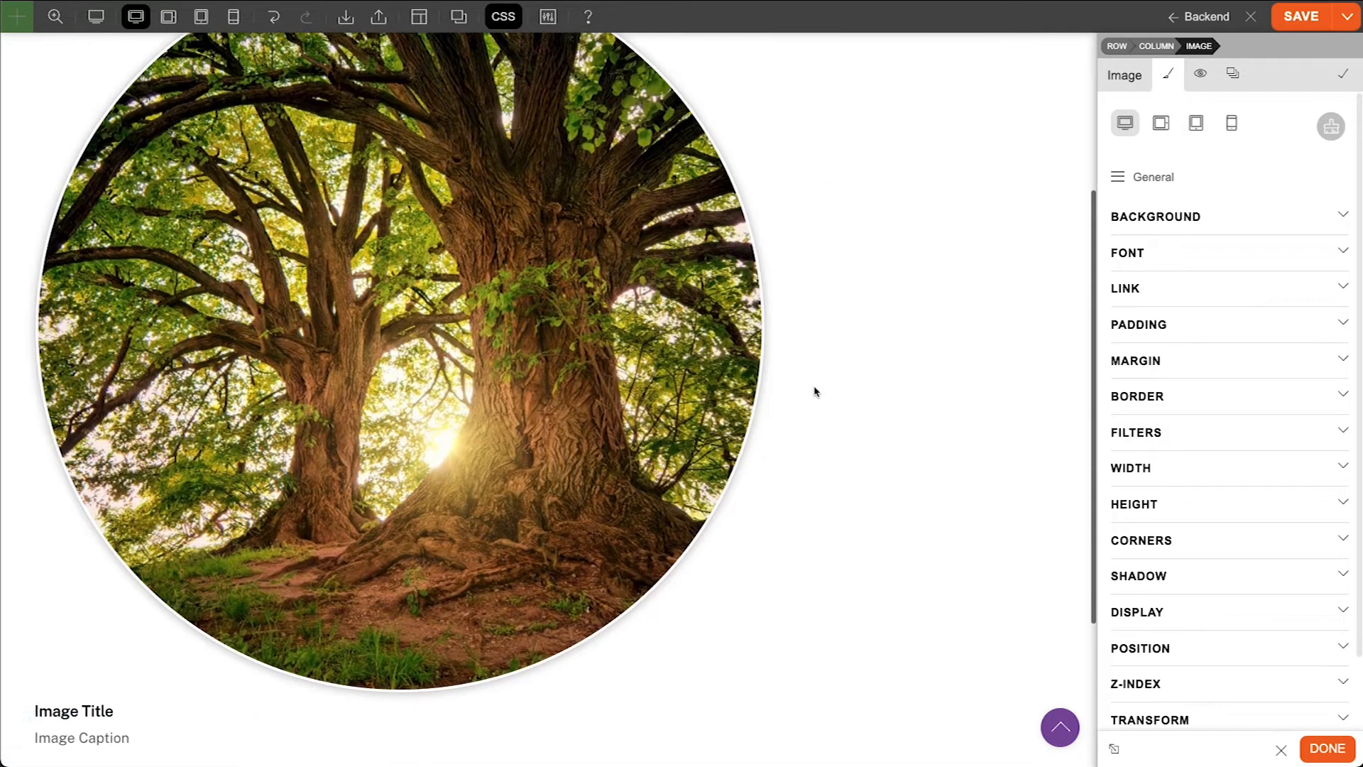
{"action": "scroll", "coordinate": [815, 392], "scroll_direction": "down", "scroll_amount": 1}
{"action": "left_click", "coordinate": [1153, 178]}
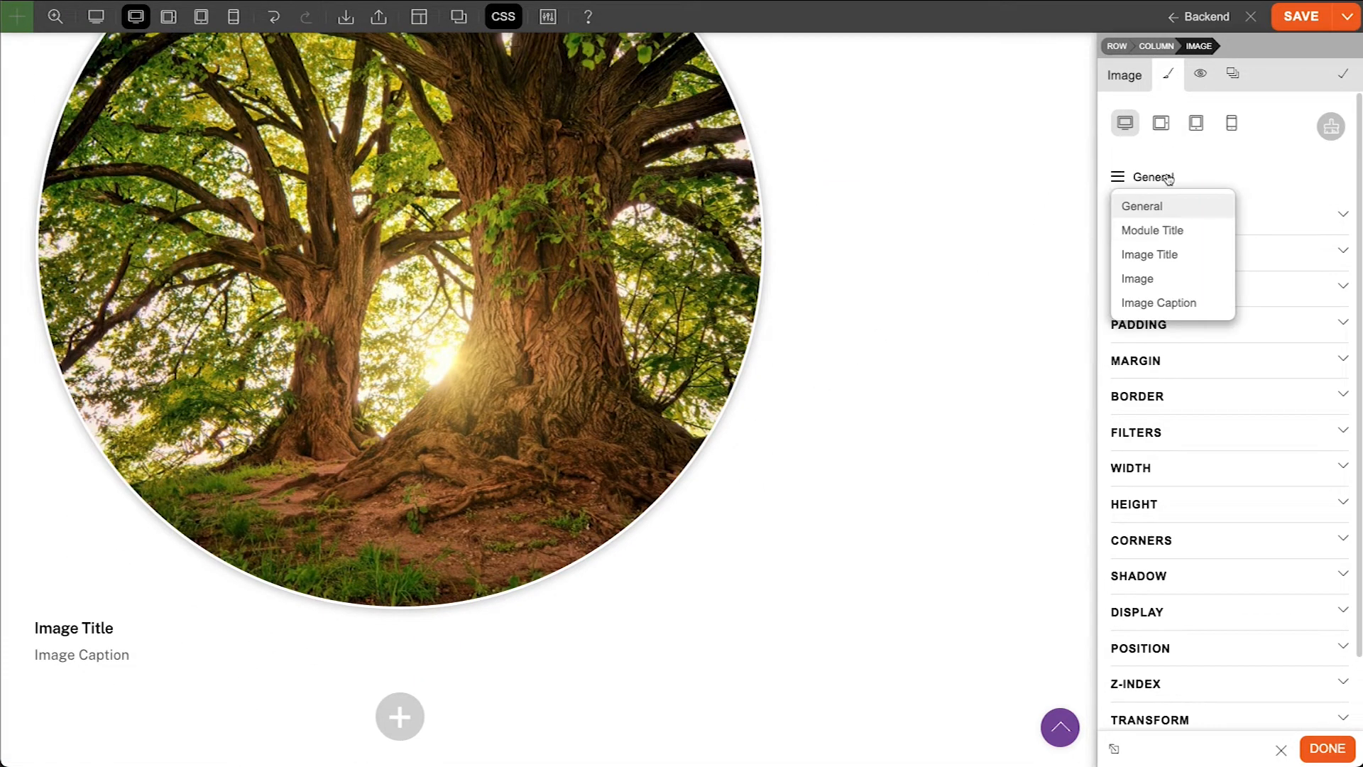
{"action": "left_click", "coordinate": [1181, 257]}
{"action": "left_click", "coordinate": [1205, 222]}
{"action": "left_click", "coordinate": [1223, 365]}
{"action": "type", "text": "37"}
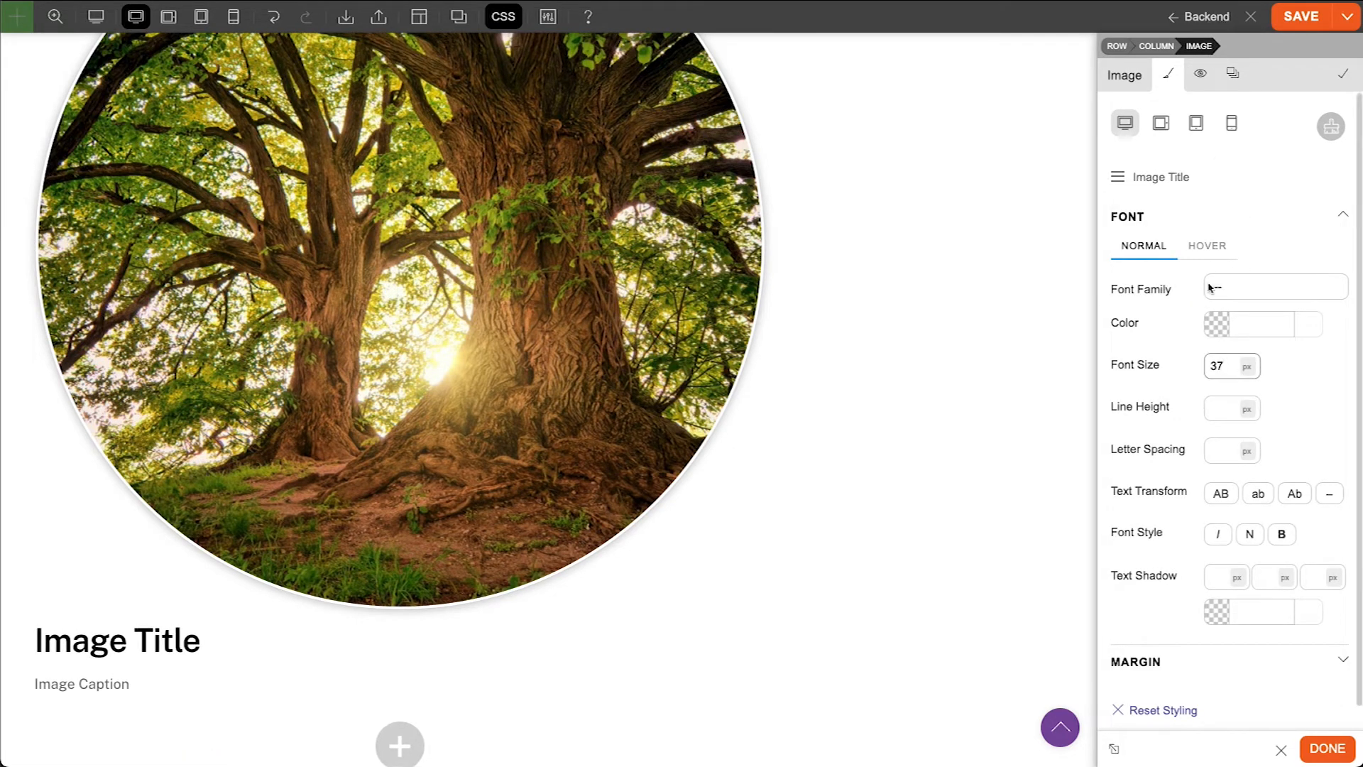
{"action": "left_click", "coordinate": [1221, 495]}
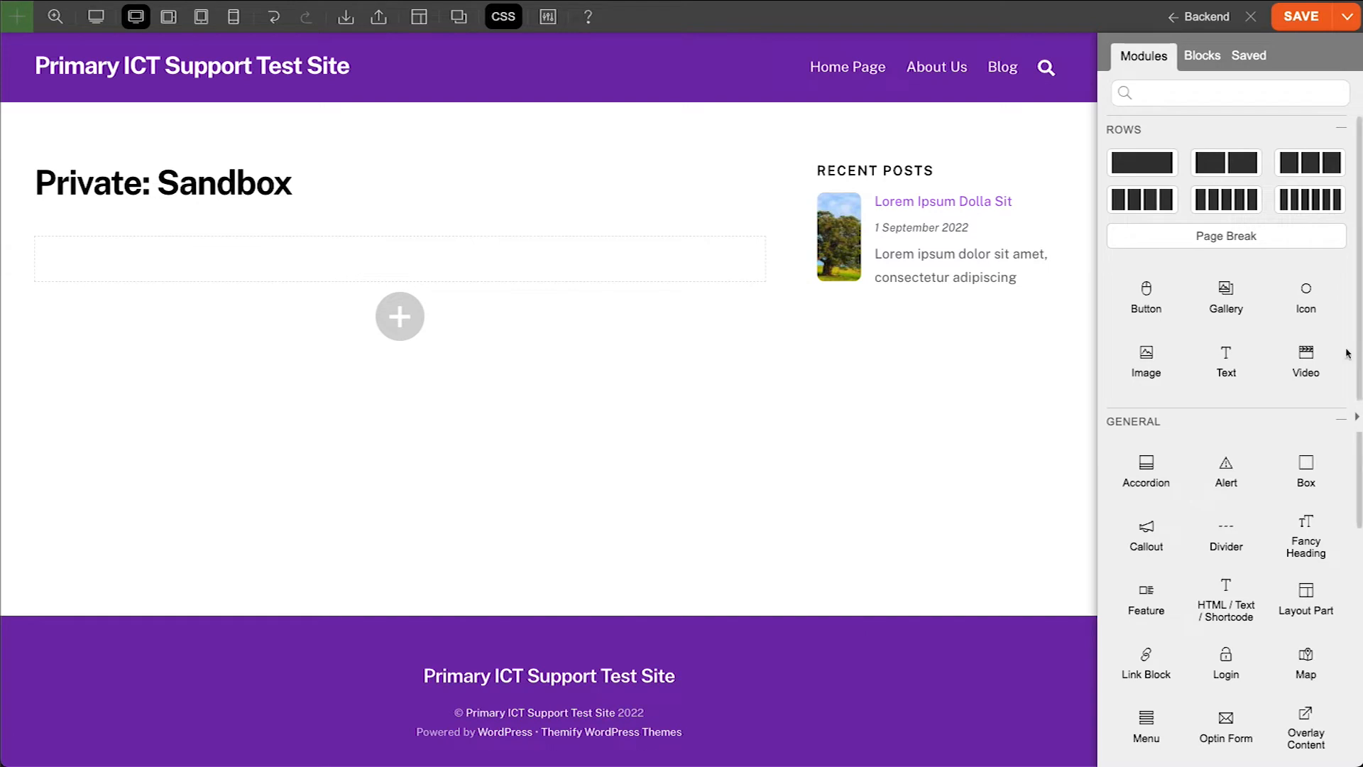
Add a Button module to the page's empty row and set its text to "Button Title"
{"action": "left_click_drag", "start_coordinate": [1145, 309], "coordinate": [627, 262]}
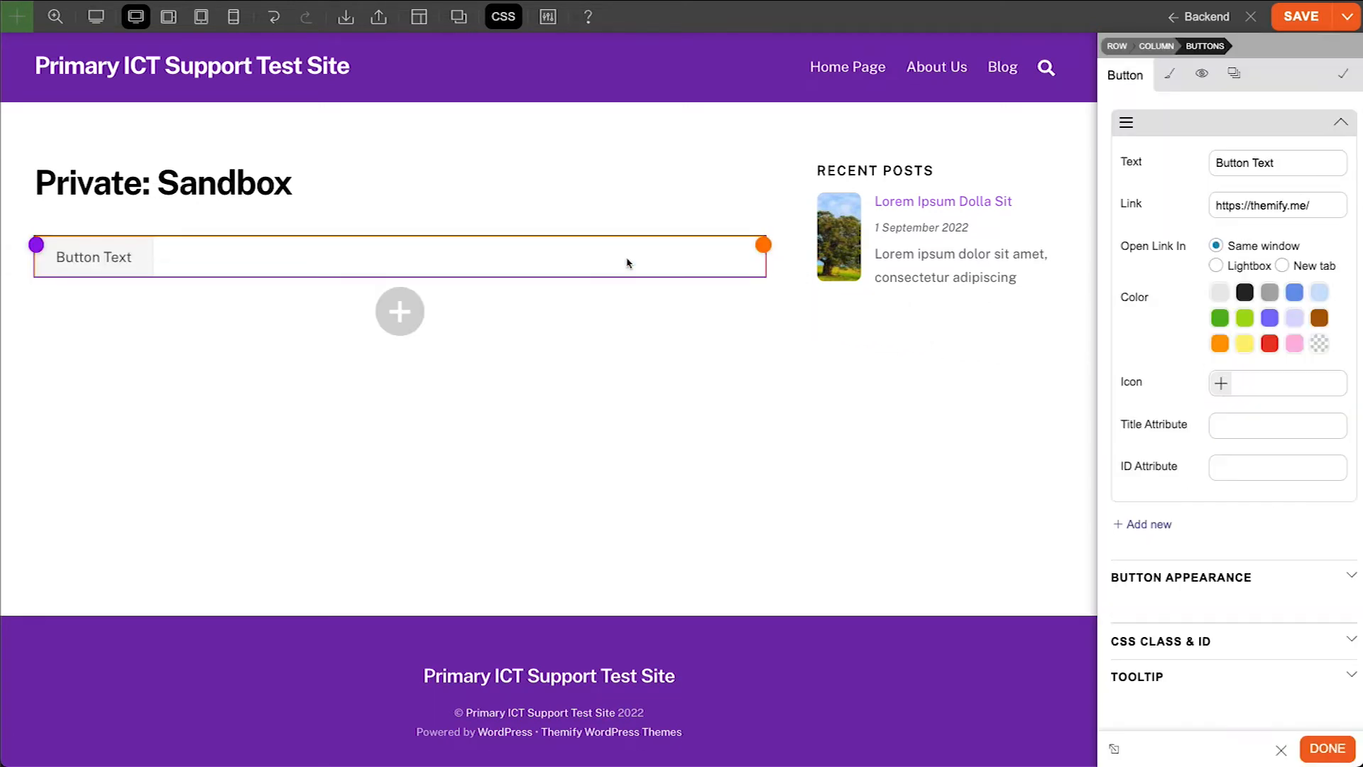
{"action": "double_click", "coordinate": [1264, 163]}
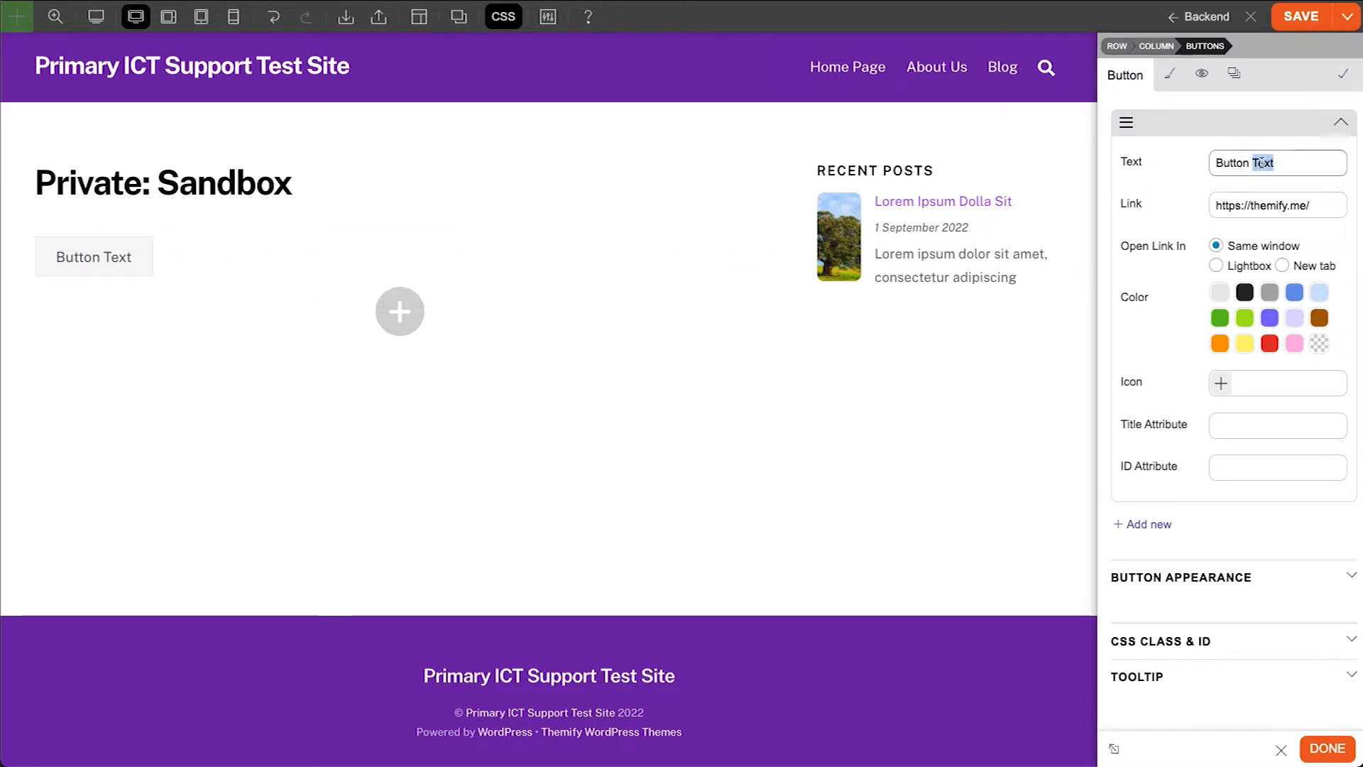
{"action": "type", "text": "Title"}
{"action": "double_click", "coordinate": [1297, 206]}
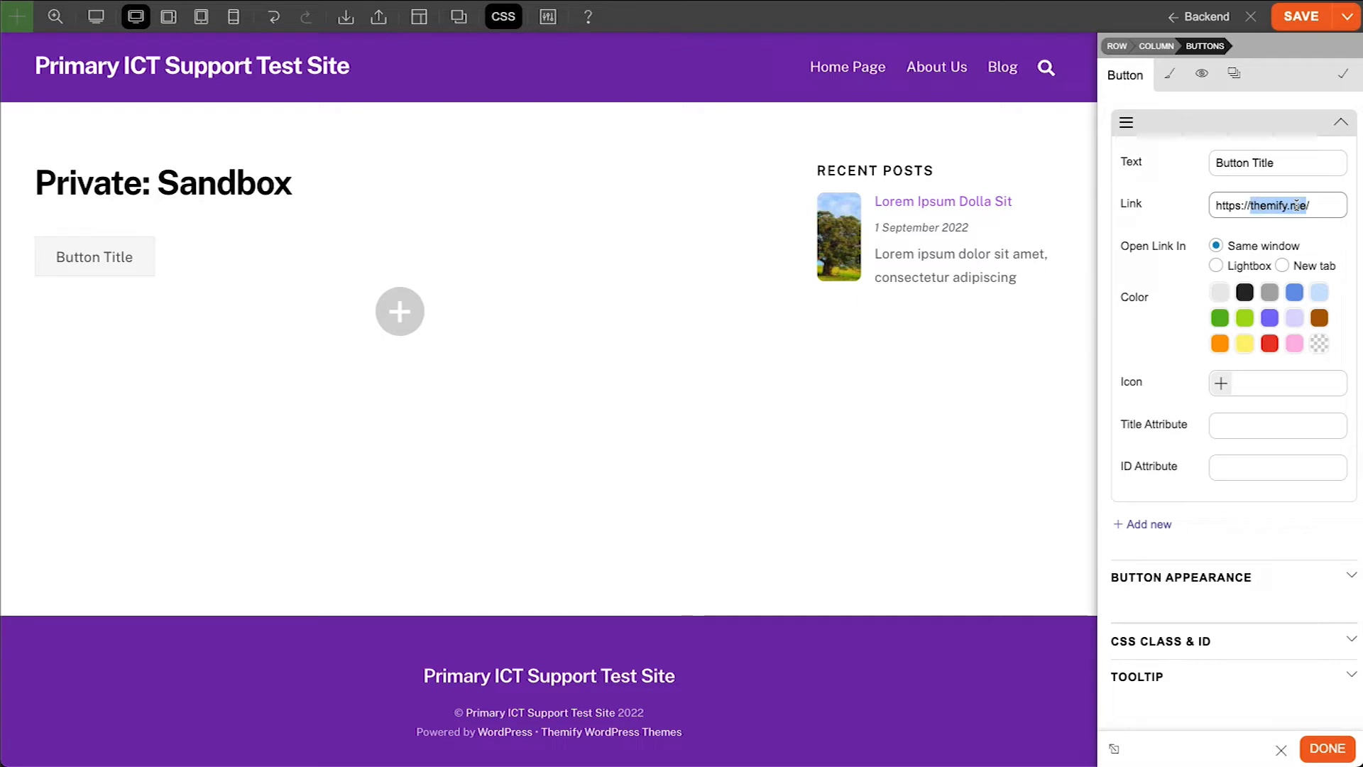
{"action": "type", "text": "google.co"}
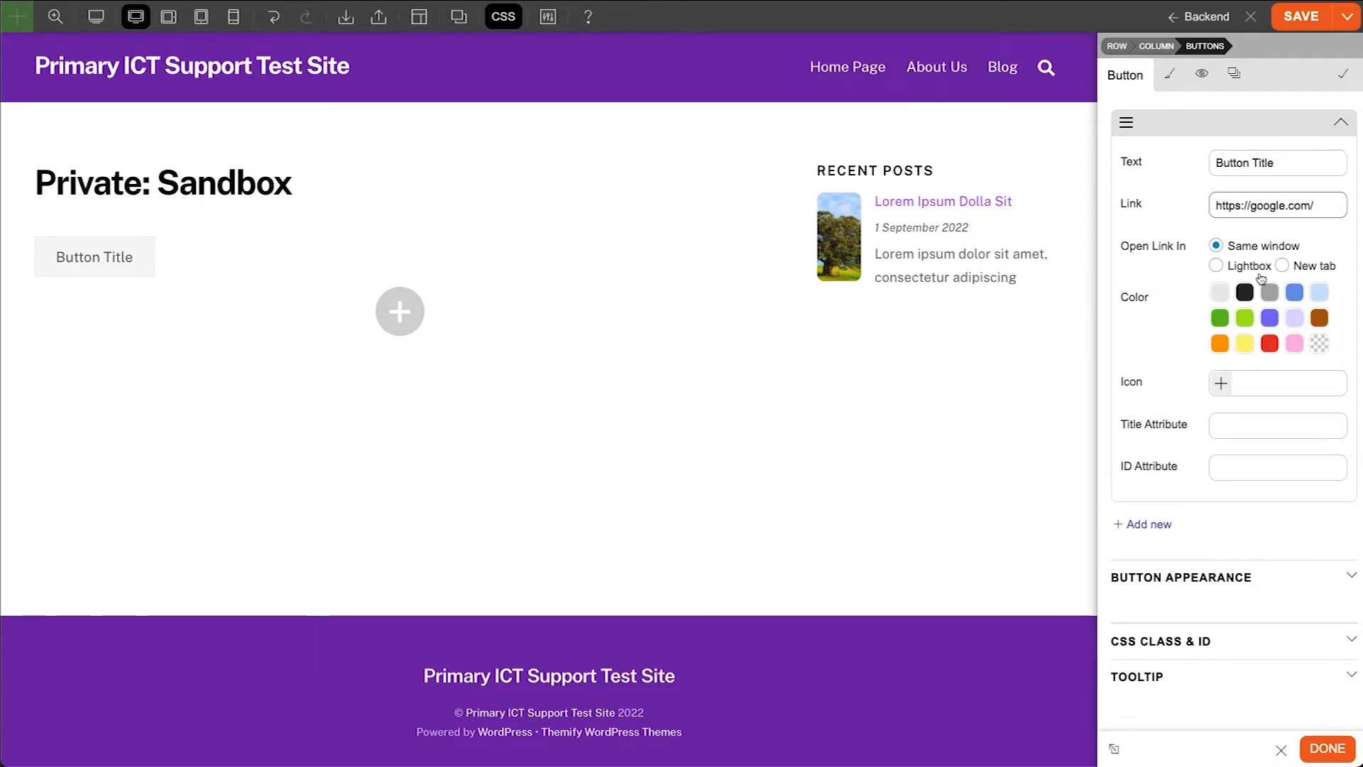
{"action": "left_click", "coordinate": [1295, 294]}
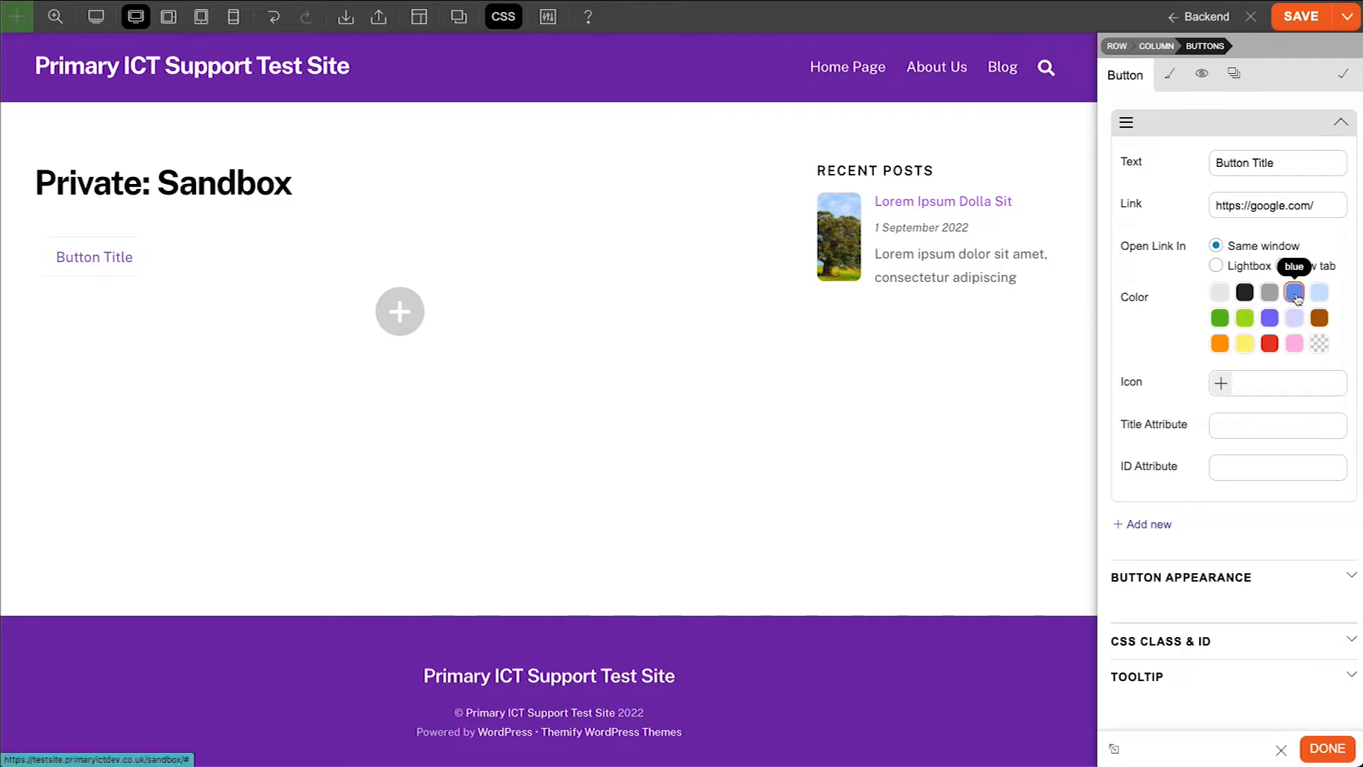
Look through the Themify, FontAwesome, Line Awesome and Fontello icon sets available for the button
{"action": "left_click", "coordinate": [1221, 386]}
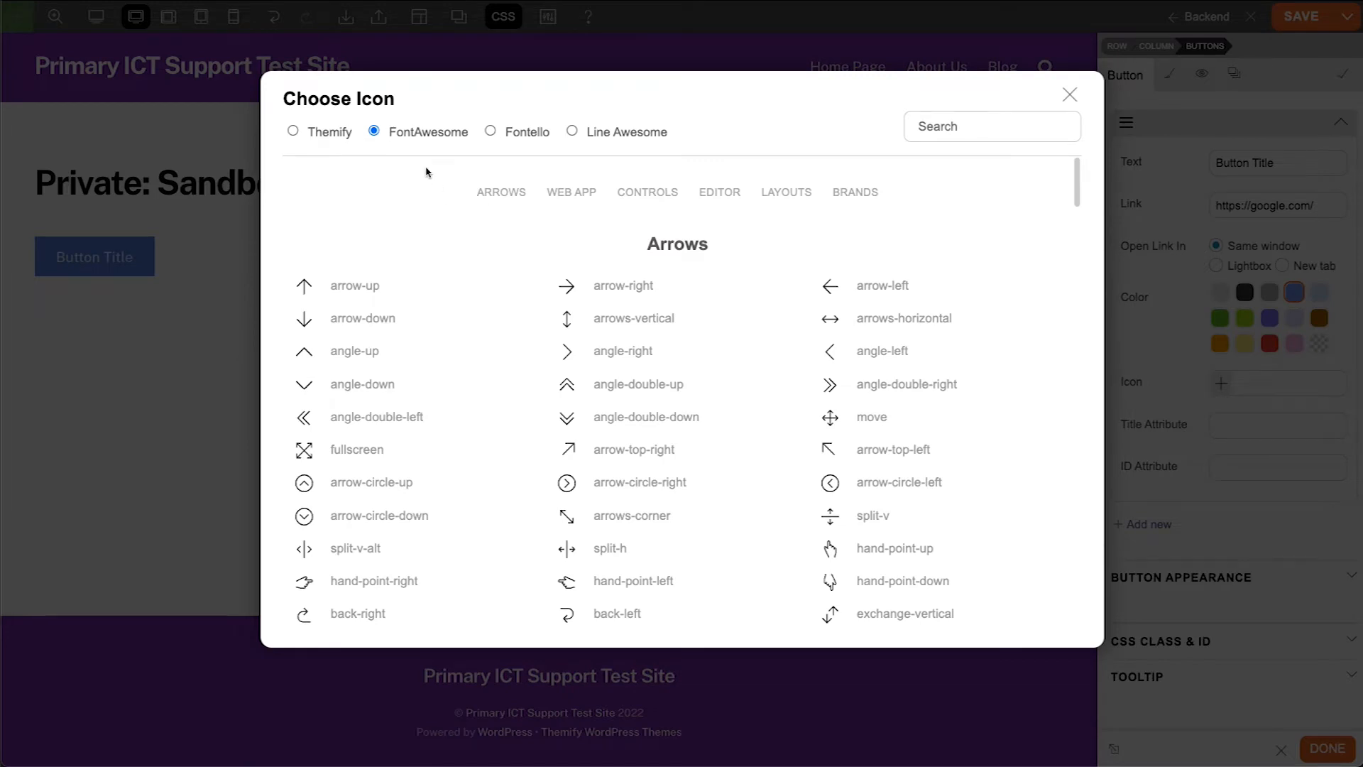
{"action": "left_click", "coordinate": [335, 136]}
{"action": "scroll", "coordinate": [547, 357], "scroll_direction": "down", "scroll_amount": 5}
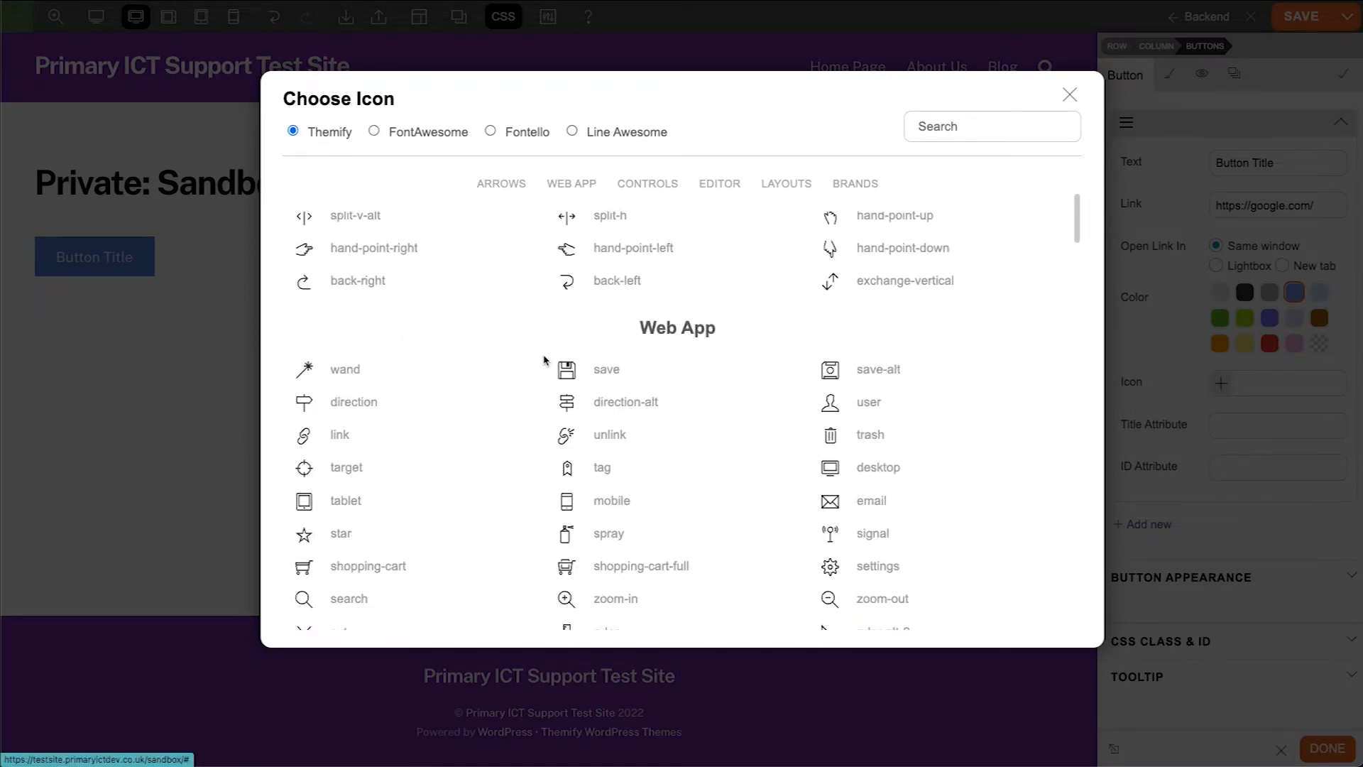
{"action": "left_click", "coordinate": [421, 132]}
{"action": "scroll", "coordinate": [478, 313], "scroll_direction": "down", "scroll_amount": 4}
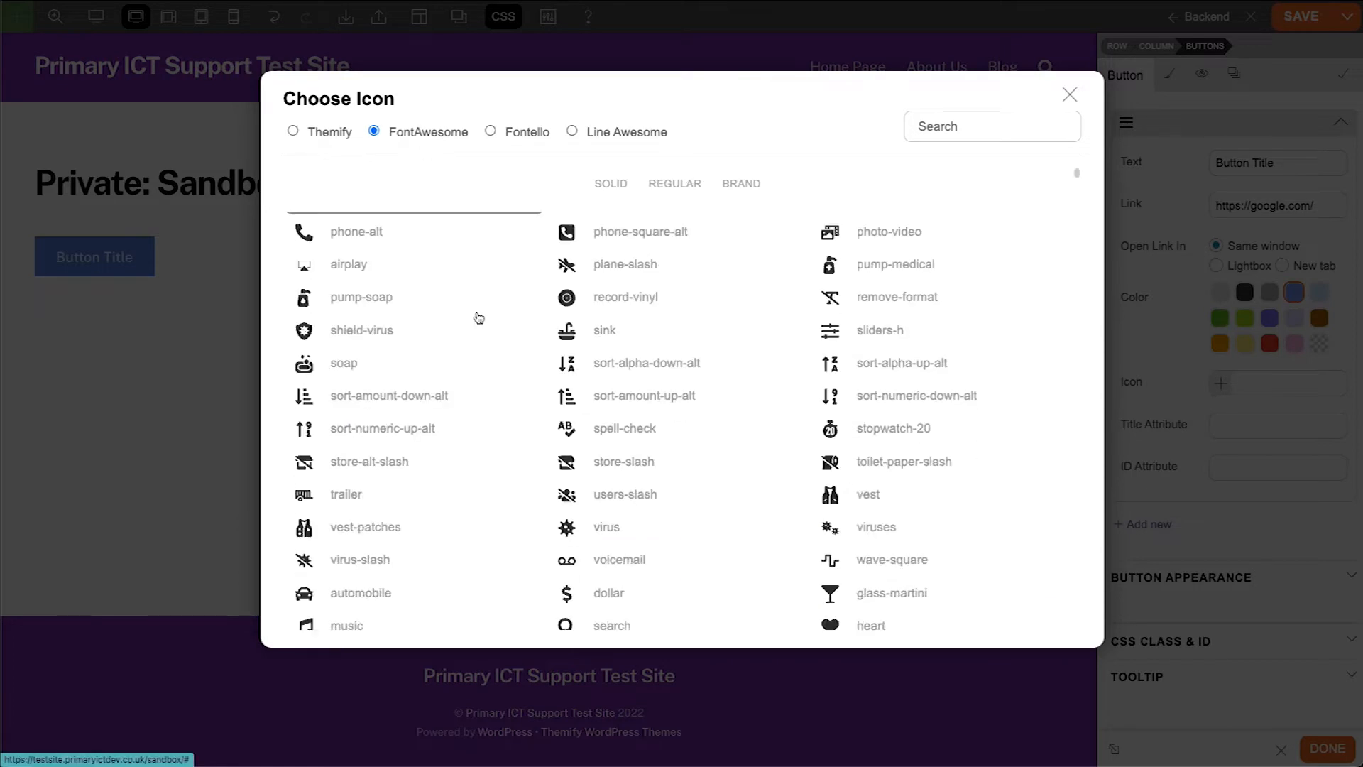
{"action": "left_click", "coordinate": [590, 132]}
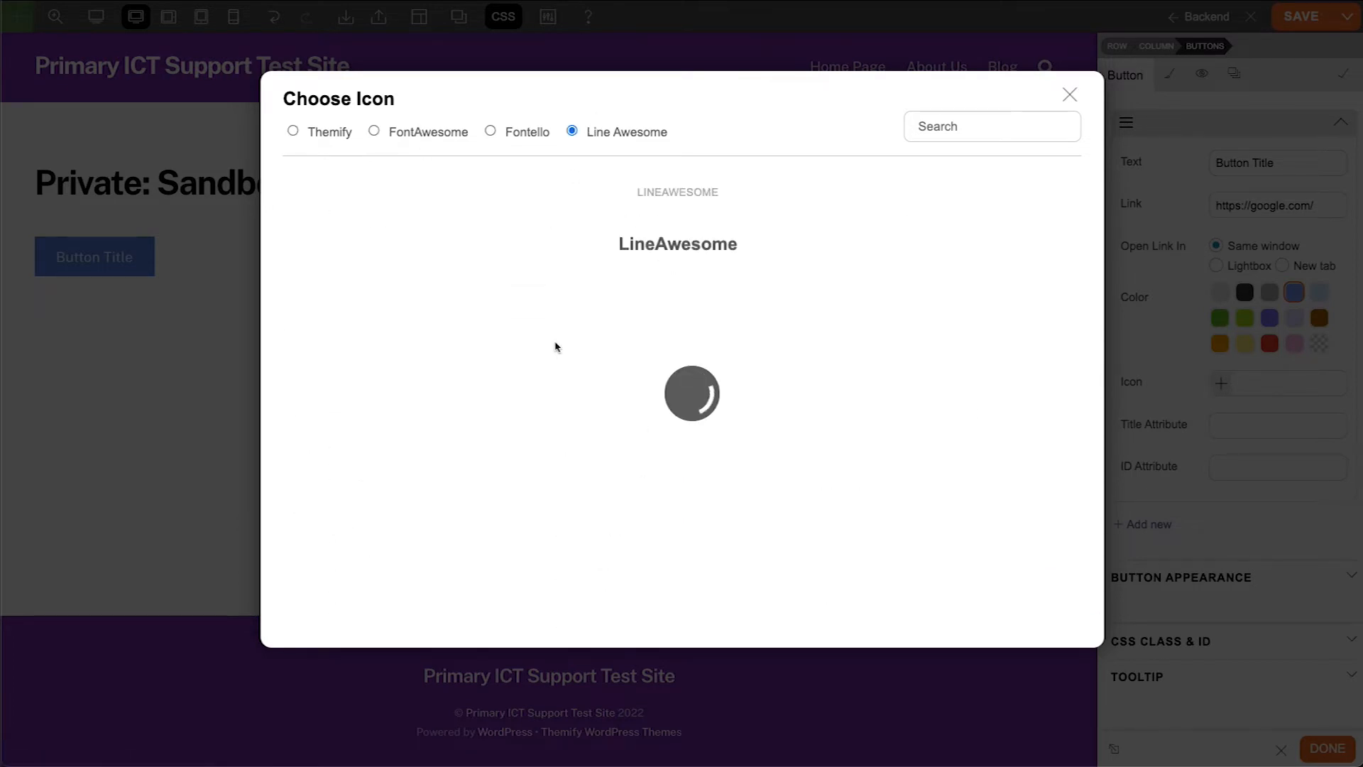
{"action": "left_click", "coordinate": [514, 134]}
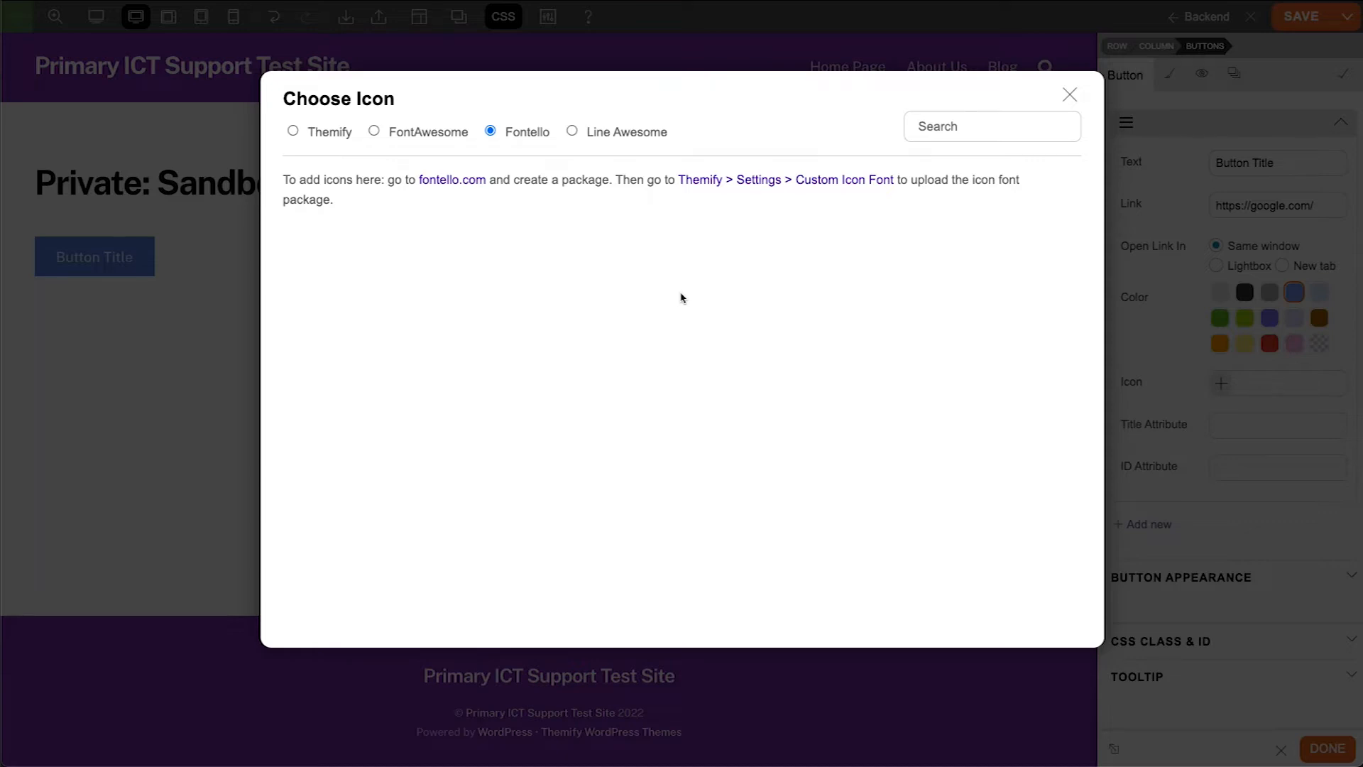
Give the button the affiliatetheme icon from Line Awesome and set the icon alignment to Right
{"action": "left_click", "coordinate": [606, 132]}
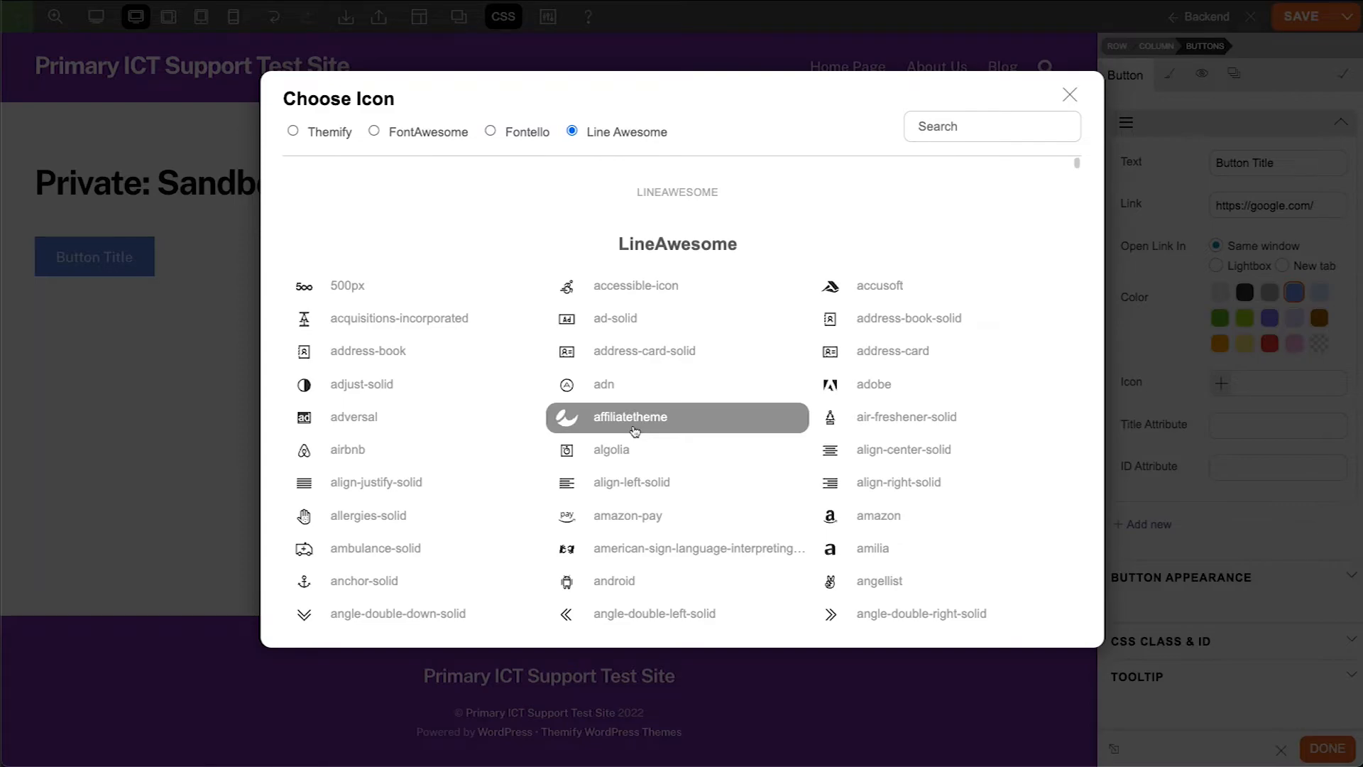
{"action": "left_click", "coordinate": [642, 419]}
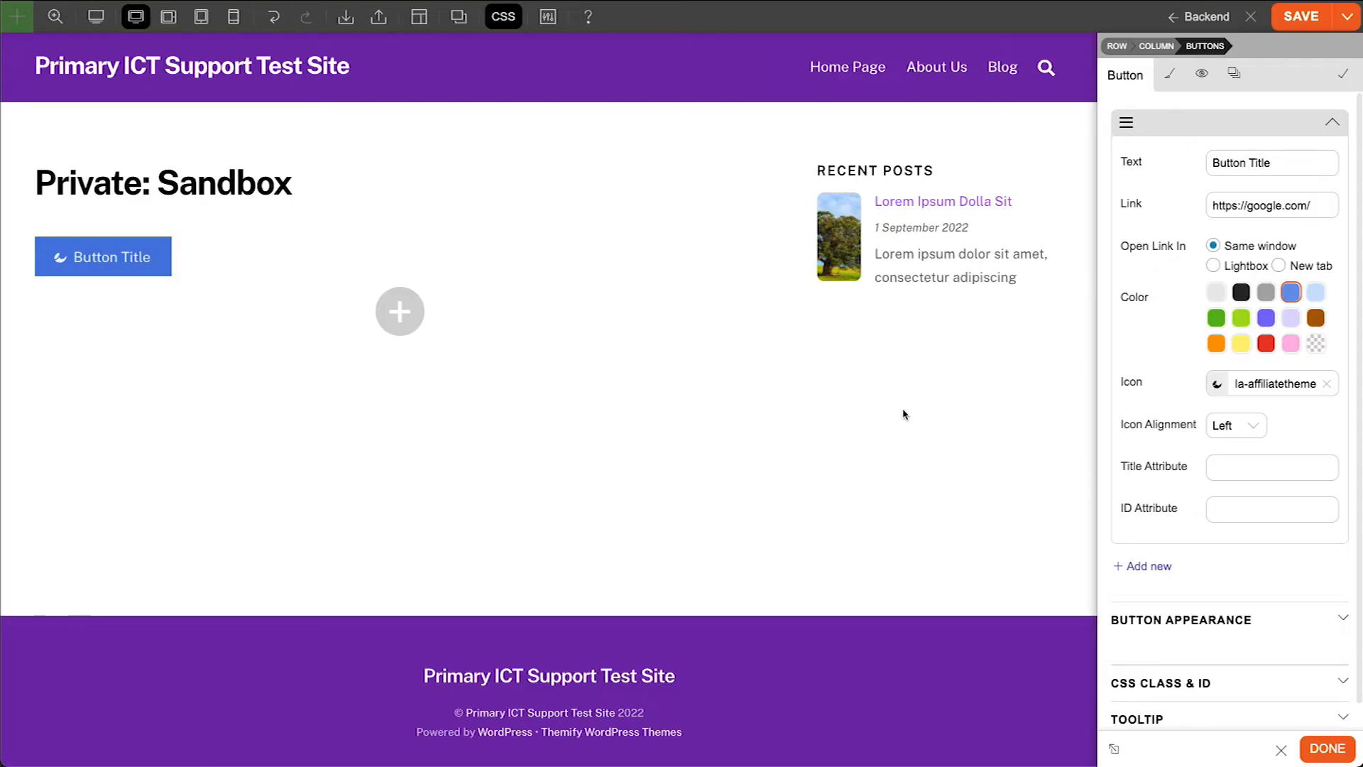
{"action": "left_click", "coordinate": [1254, 426]}
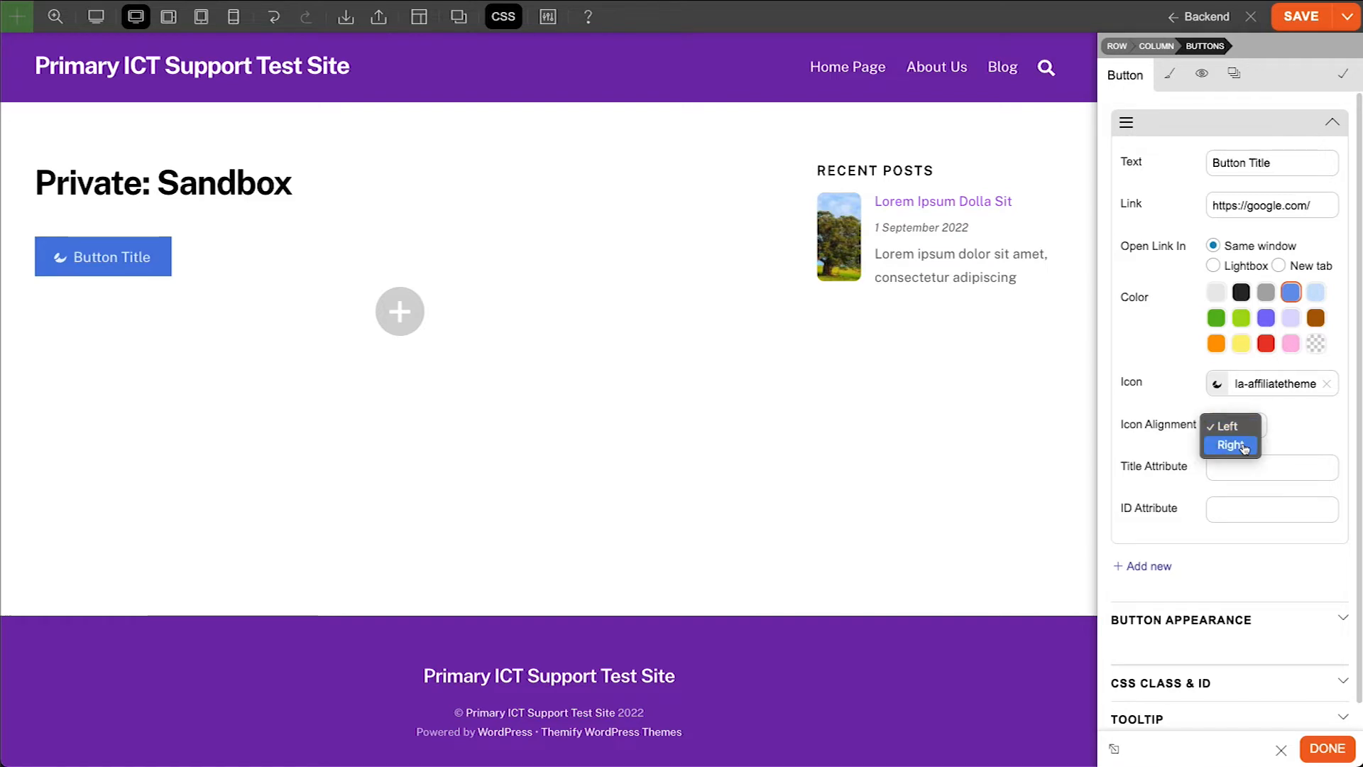
{"action": "left_click", "coordinate": [1251, 445]}
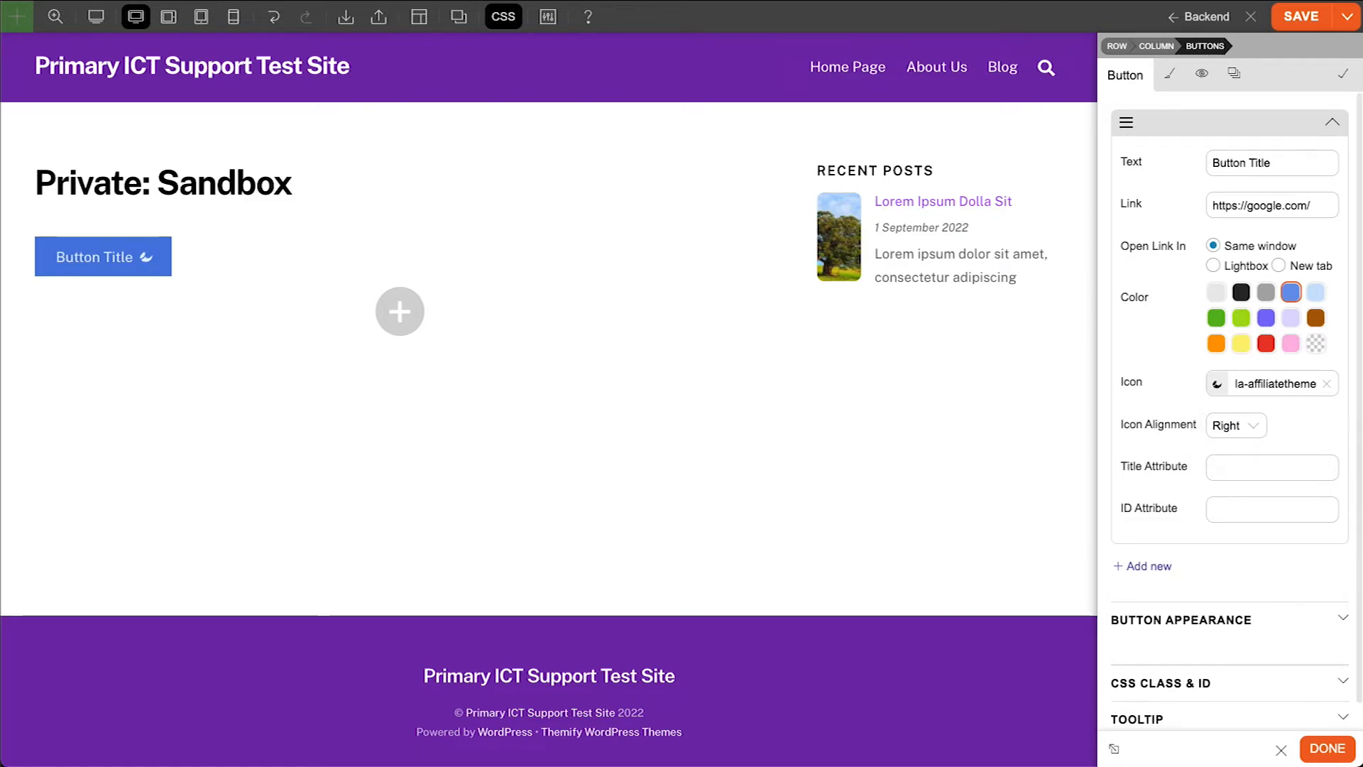
{"action": "left_click", "coordinate": [1143, 565]}
{"action": "left_click", "coordinate": [1243, 608]}
{"action": "type", "text": "Another Link"}
{"action": "key", "text": "Tab"}
{"action": "type", "text": "http"}
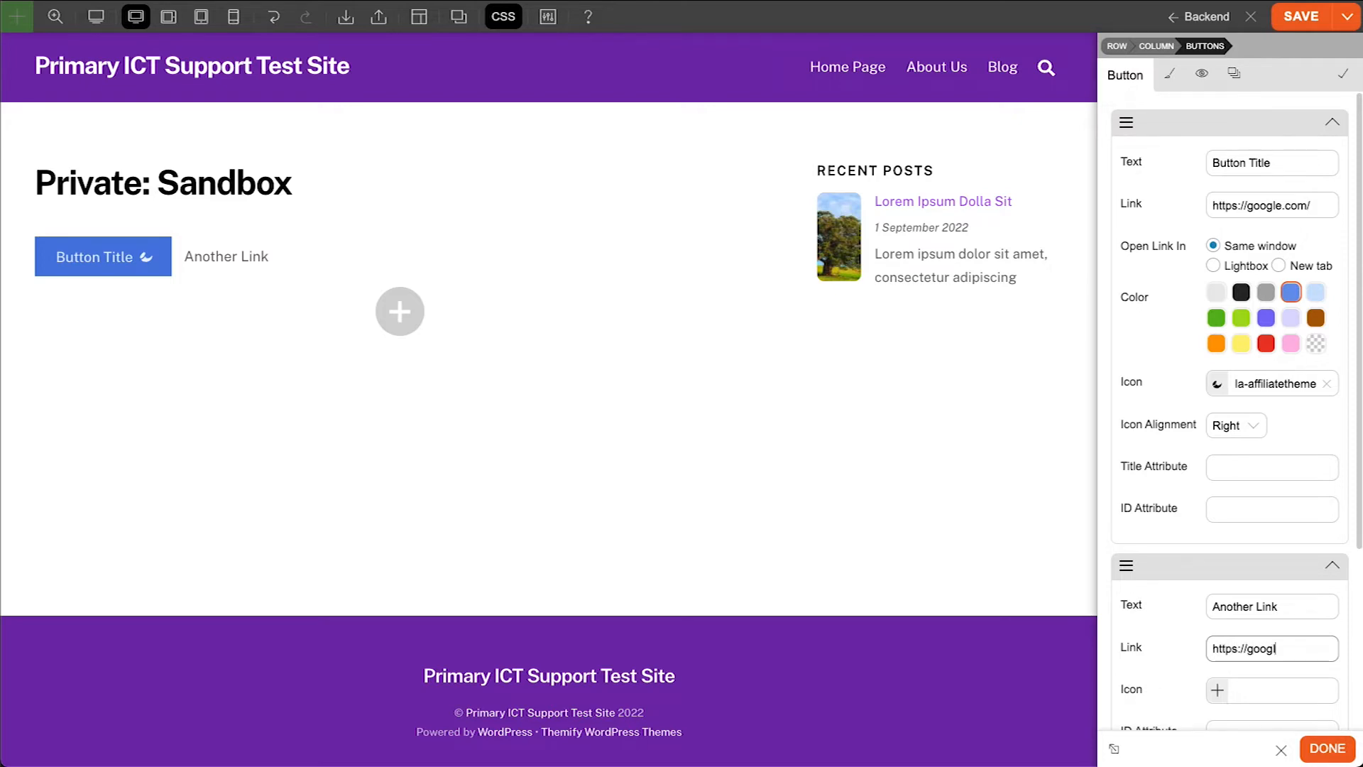
{"action": "scroll", "coordinate": [1267, 378], "scroll_direction": "down", "scroll_amount": 5}
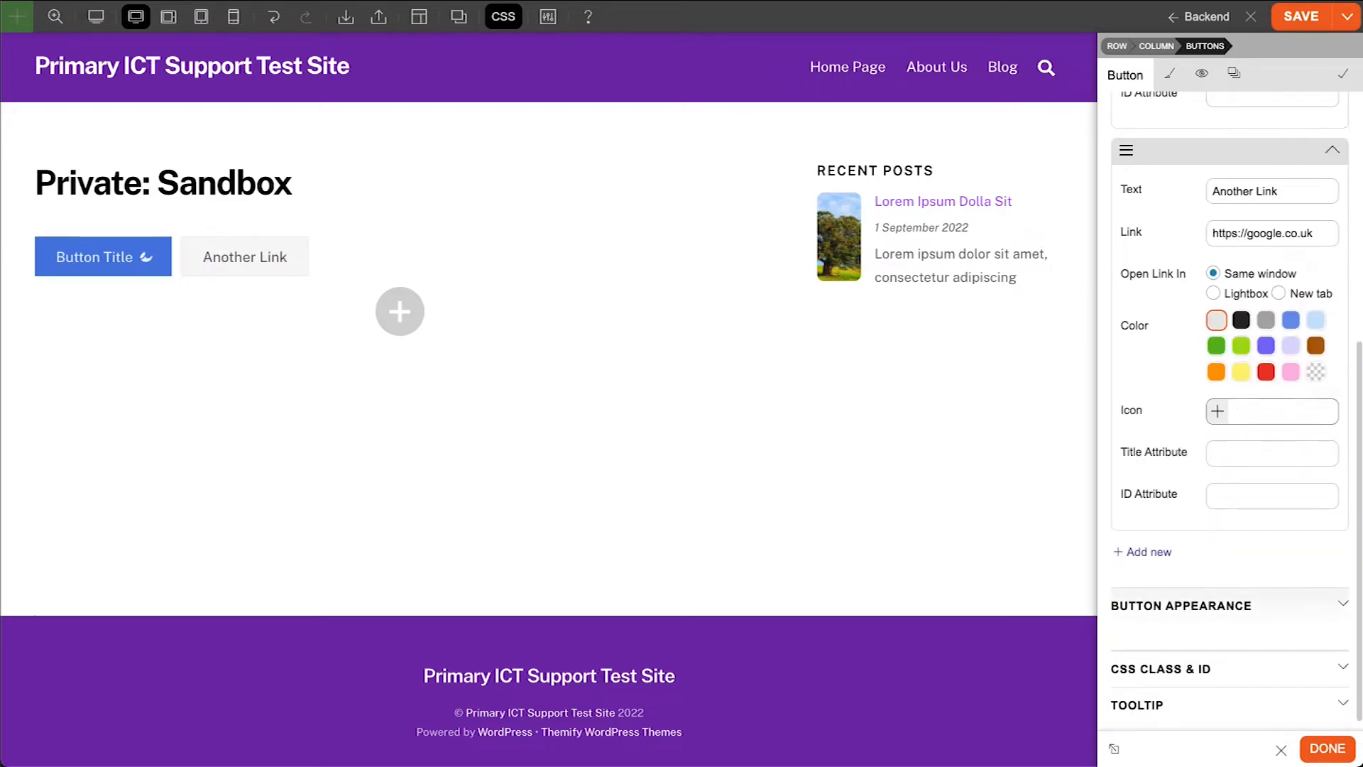
Color the "Another Link" button red and give it the Themify angle-down icon with Left alignment
{"action": "left_click", "coordinate": [1267, 373]}
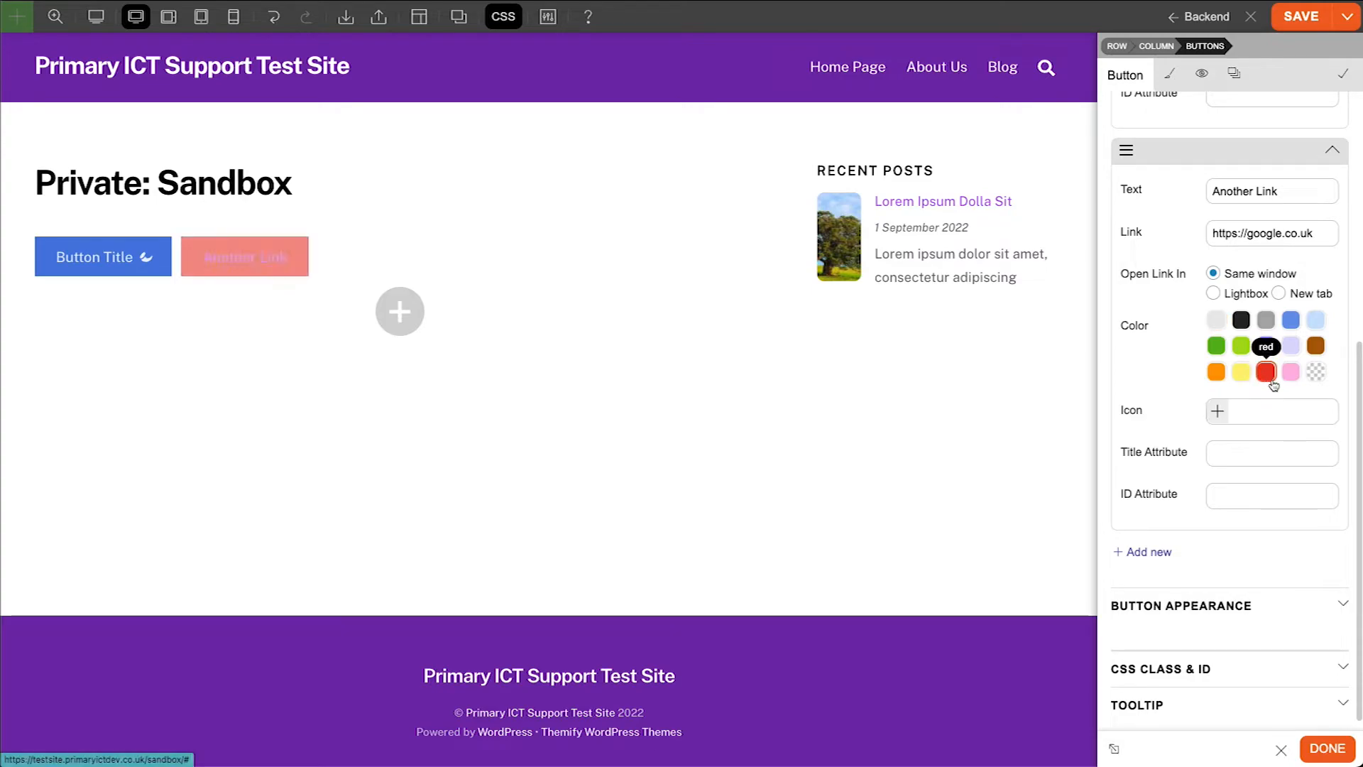
{"action": "left_click", "coordinate": [1218, 412]}
{"action": "left_click", "coordinate": [419, 384]}
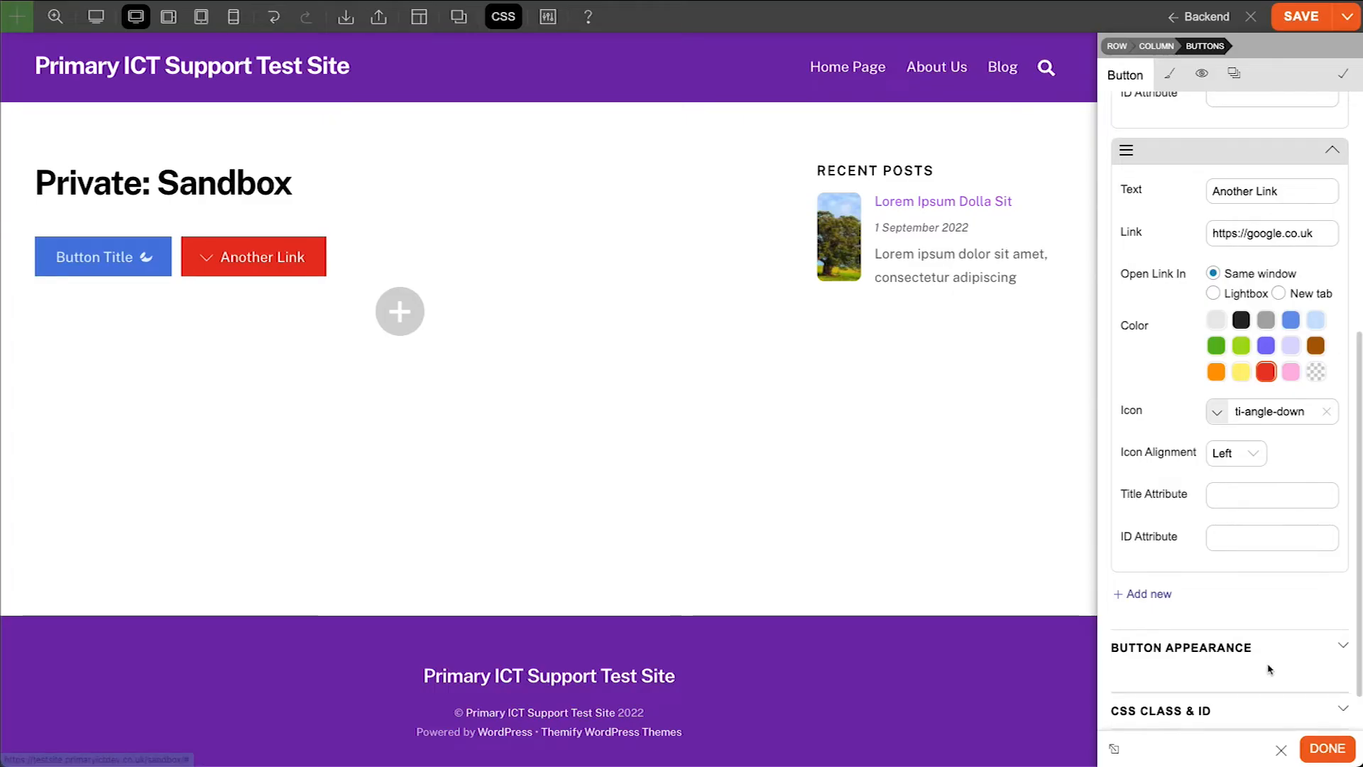
{"action": "left_click", "coordinate": [1252, 457]}
{"action": "left_click", "coordinate": [1226, 453]}
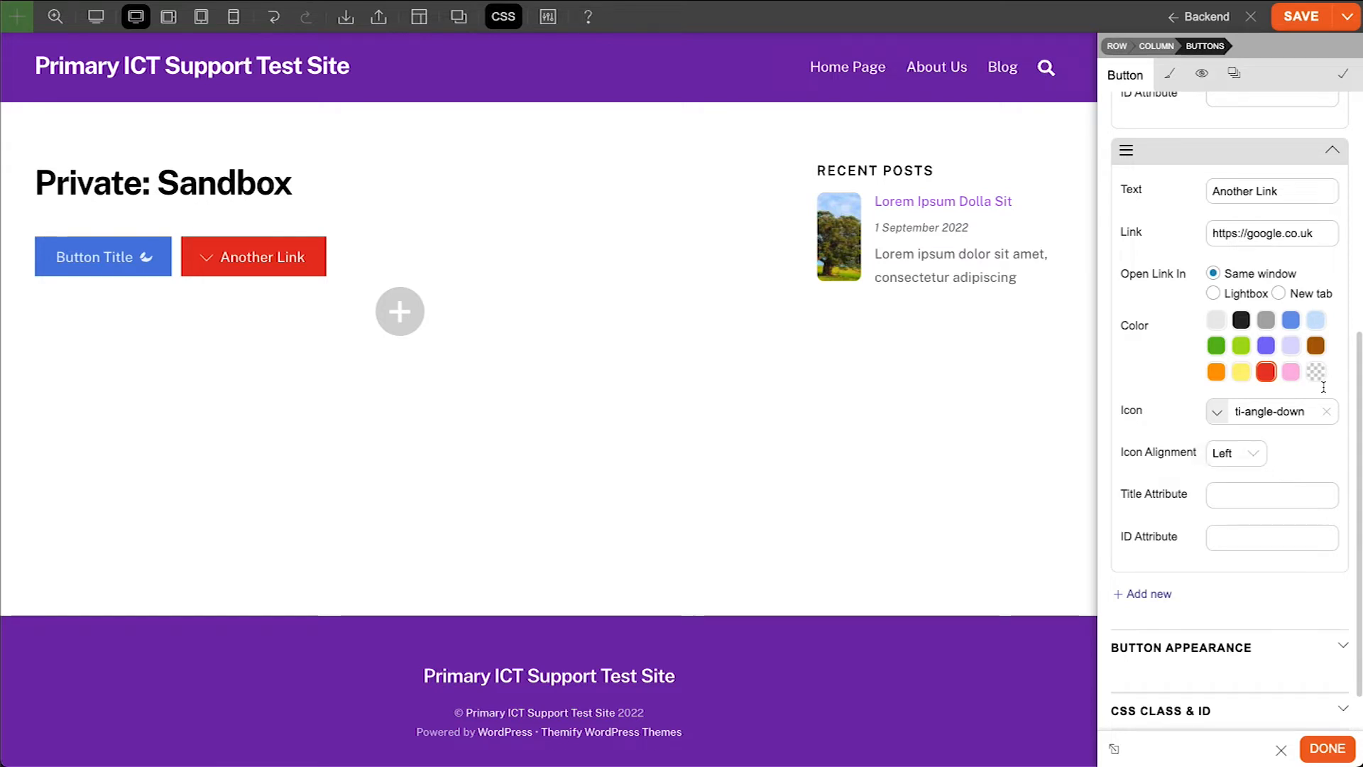
Delete the "Another Link" button from the module
{"action": "left_click", "coordinate": [1126, 150]}
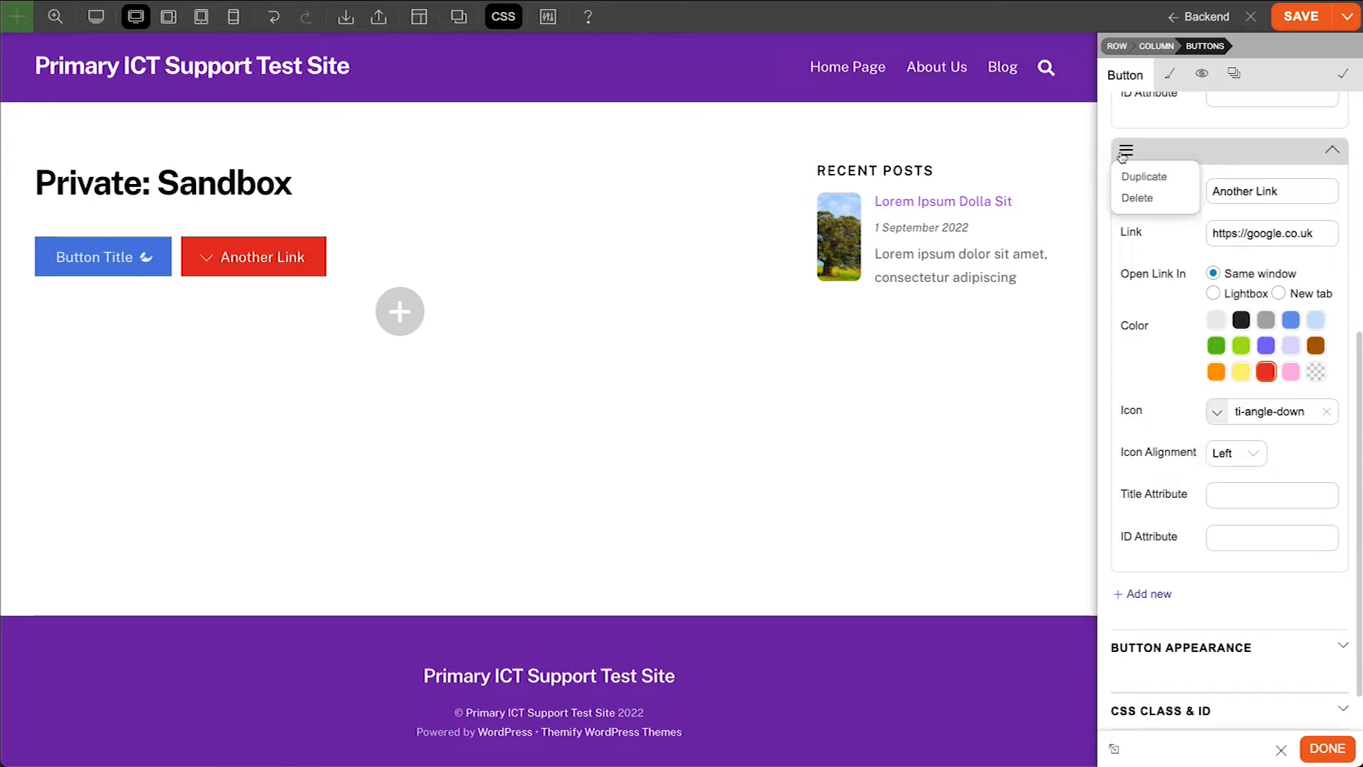
{"action": "left_click", "coordinate": [1136, 201]}
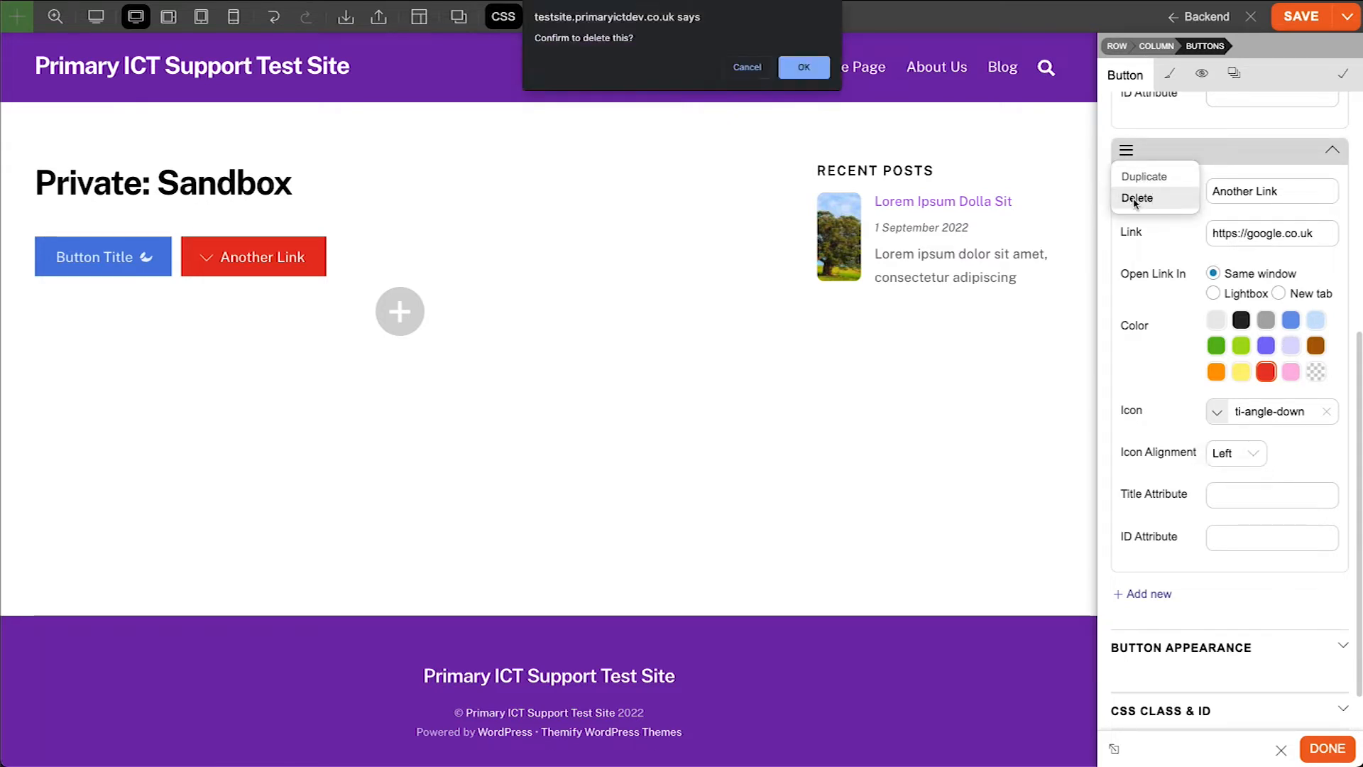
{"action": "left_click", "coordinate": [805, 68]}
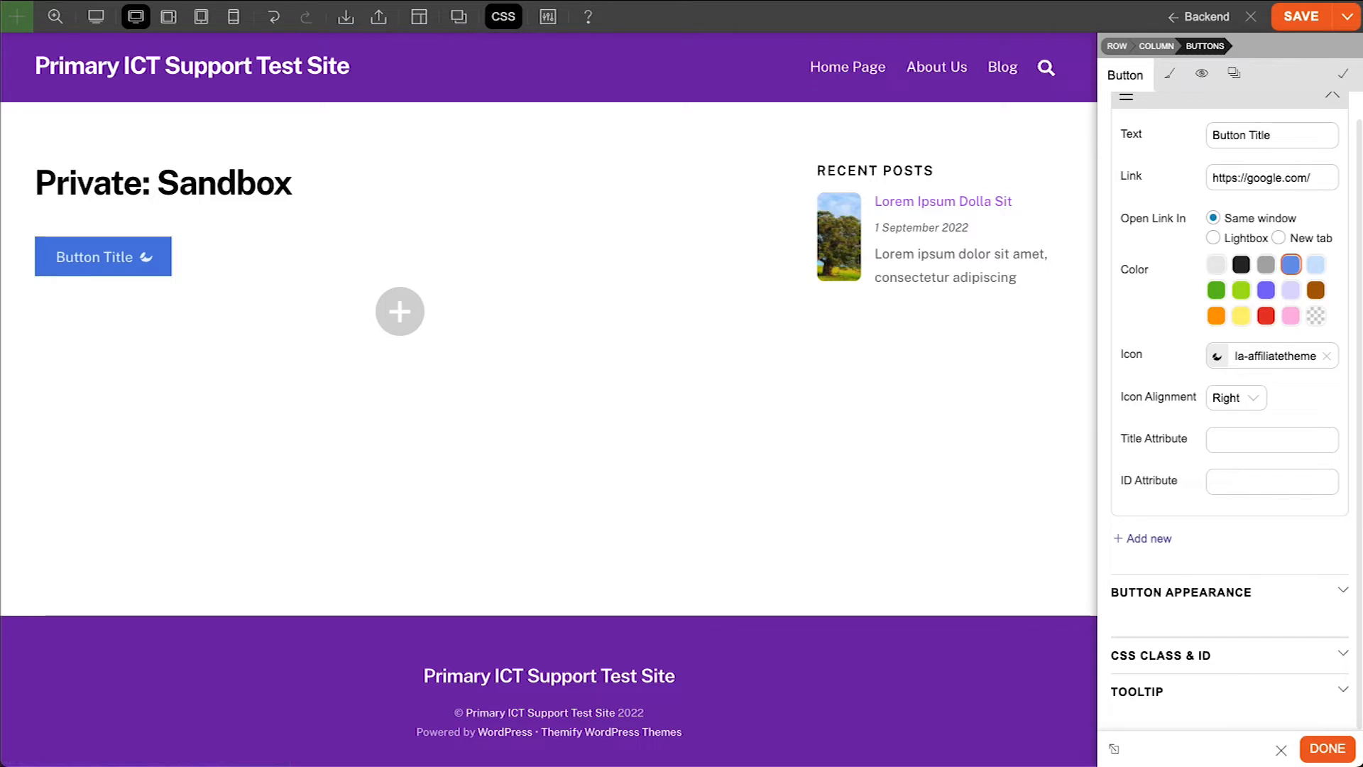
Set the button's size to Large and its shape to Circle in the button appearance settings
{"action": "scroll", "coordinate": [1320, 444], "scroll_direction": "up", "scroll_amount": 1}
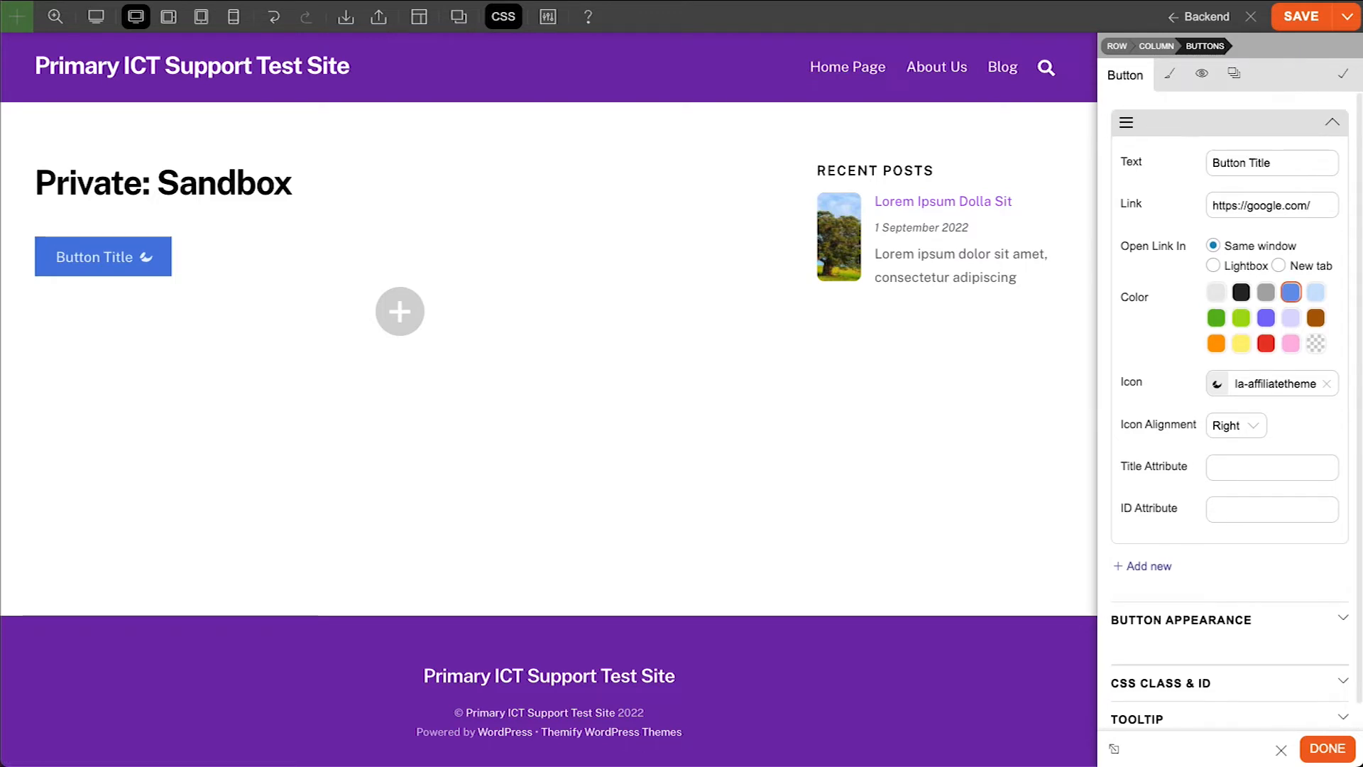
{"action": "left_click", "coordinate": [1344, 619]}
{"action": "scroll", "coordinate": [1325, 611], "scroll_direction": "down", "scroll_amount": 5}
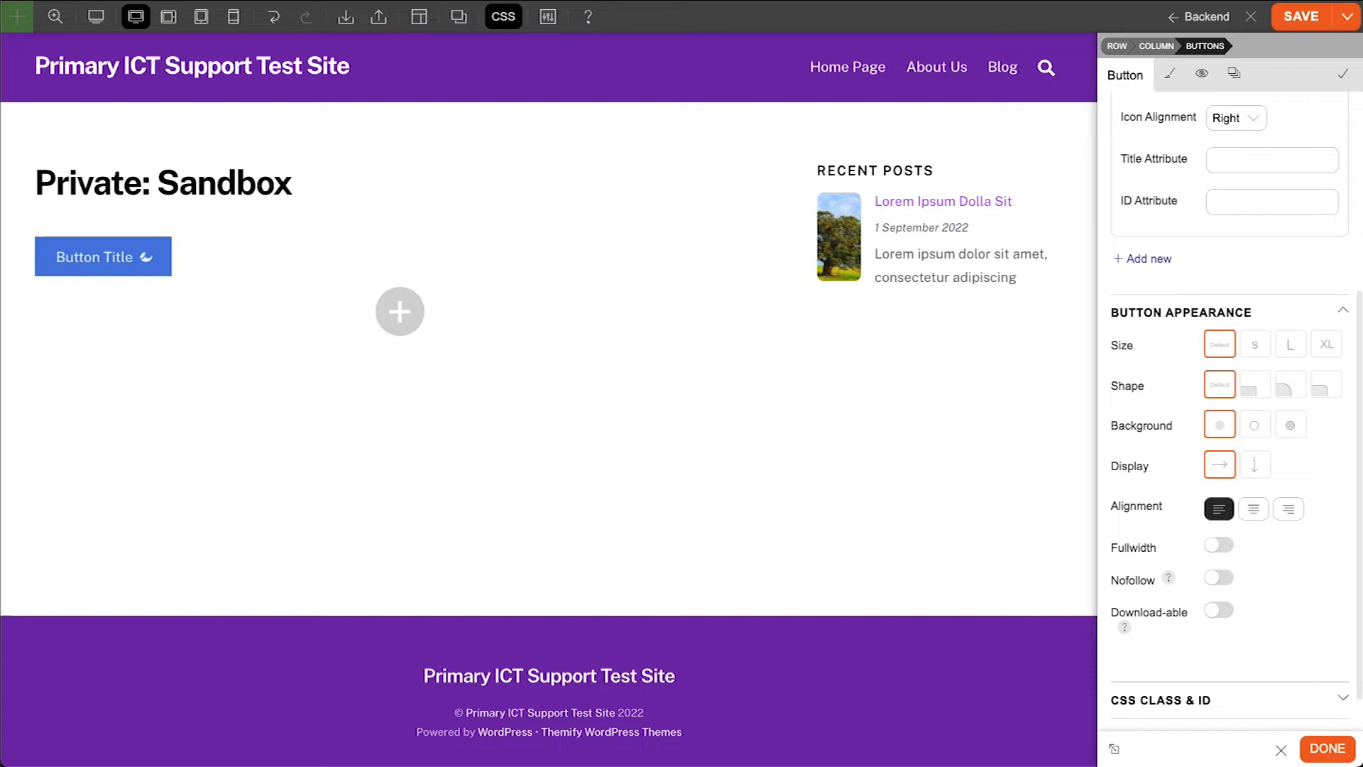
{"action": "left_click", "coordinate": [1291, 347]}
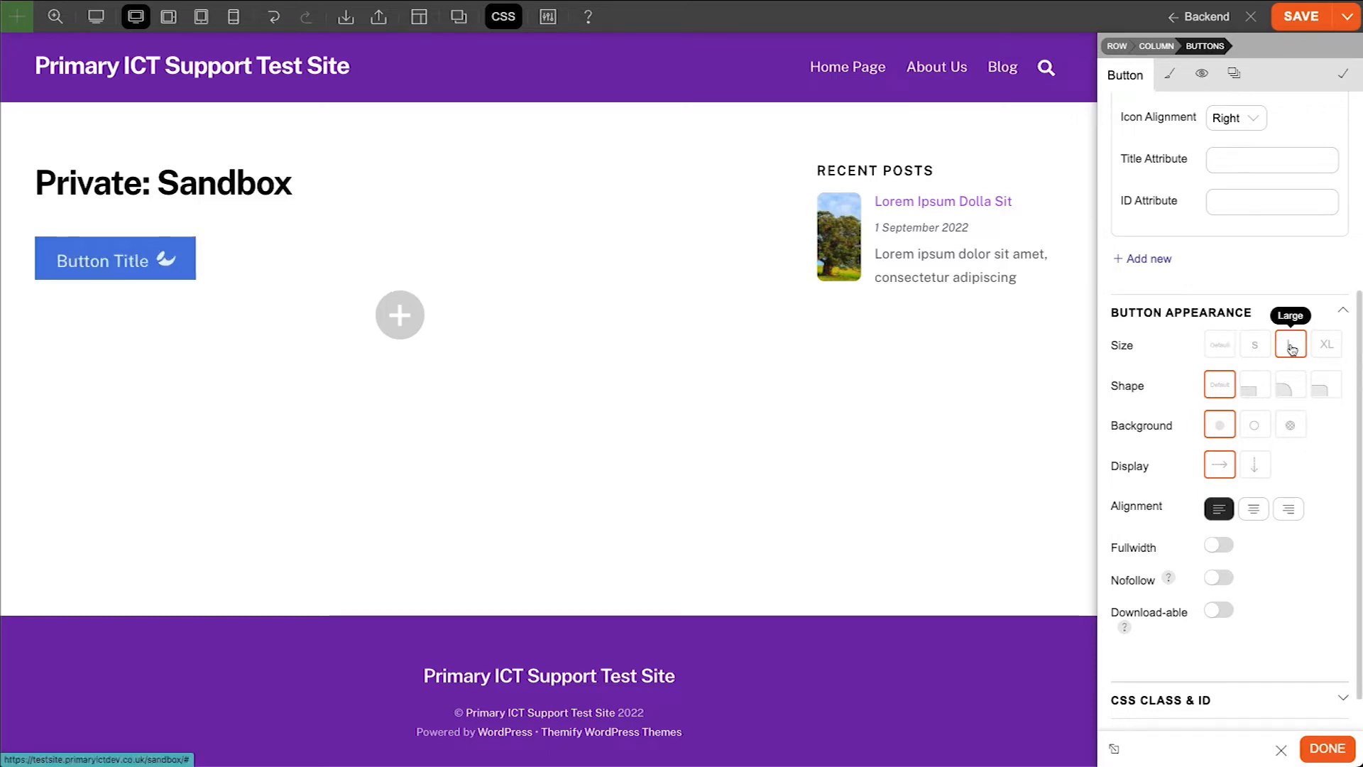
{"action": "left_click", "coordinate": [1289, 387]}
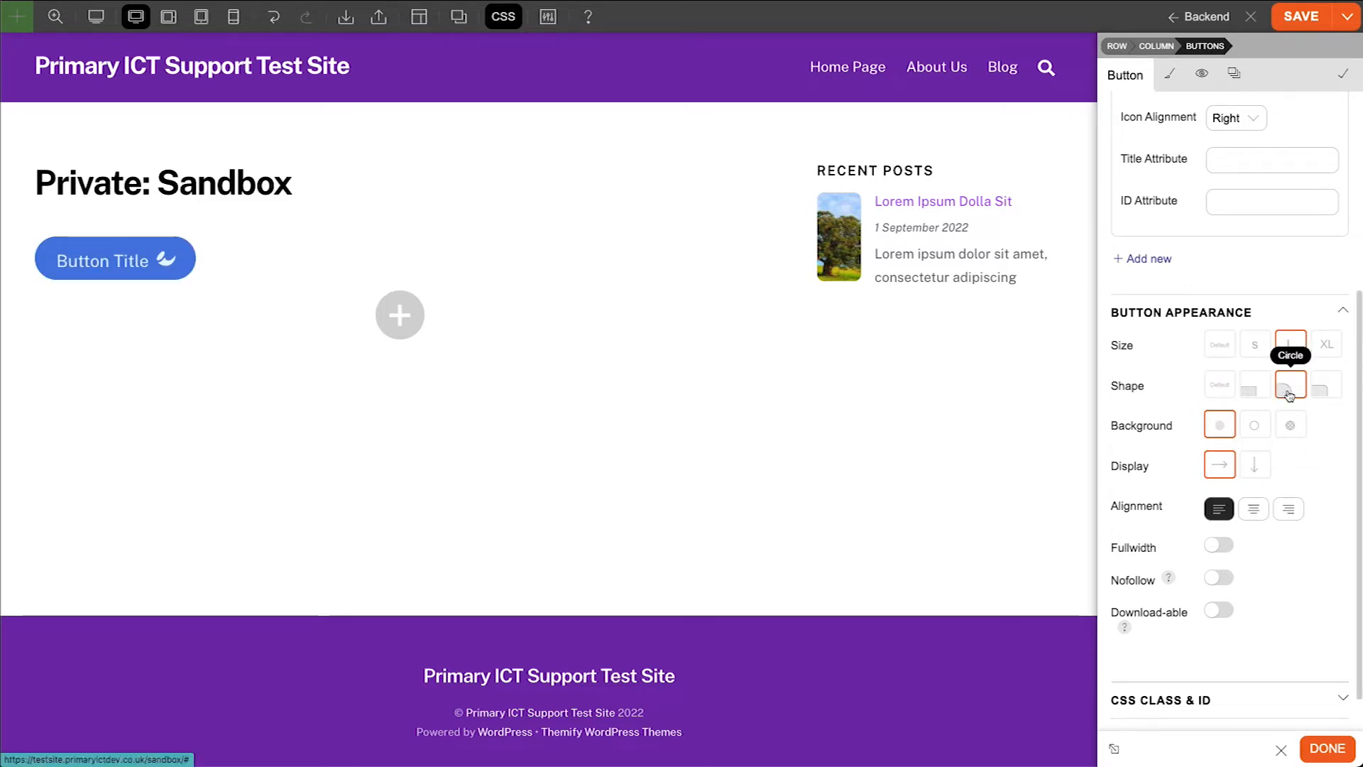
Give the button an outlined background, centre its alignment and make it full width
{"action": "left_click", "coordinate": [1255, 426]}
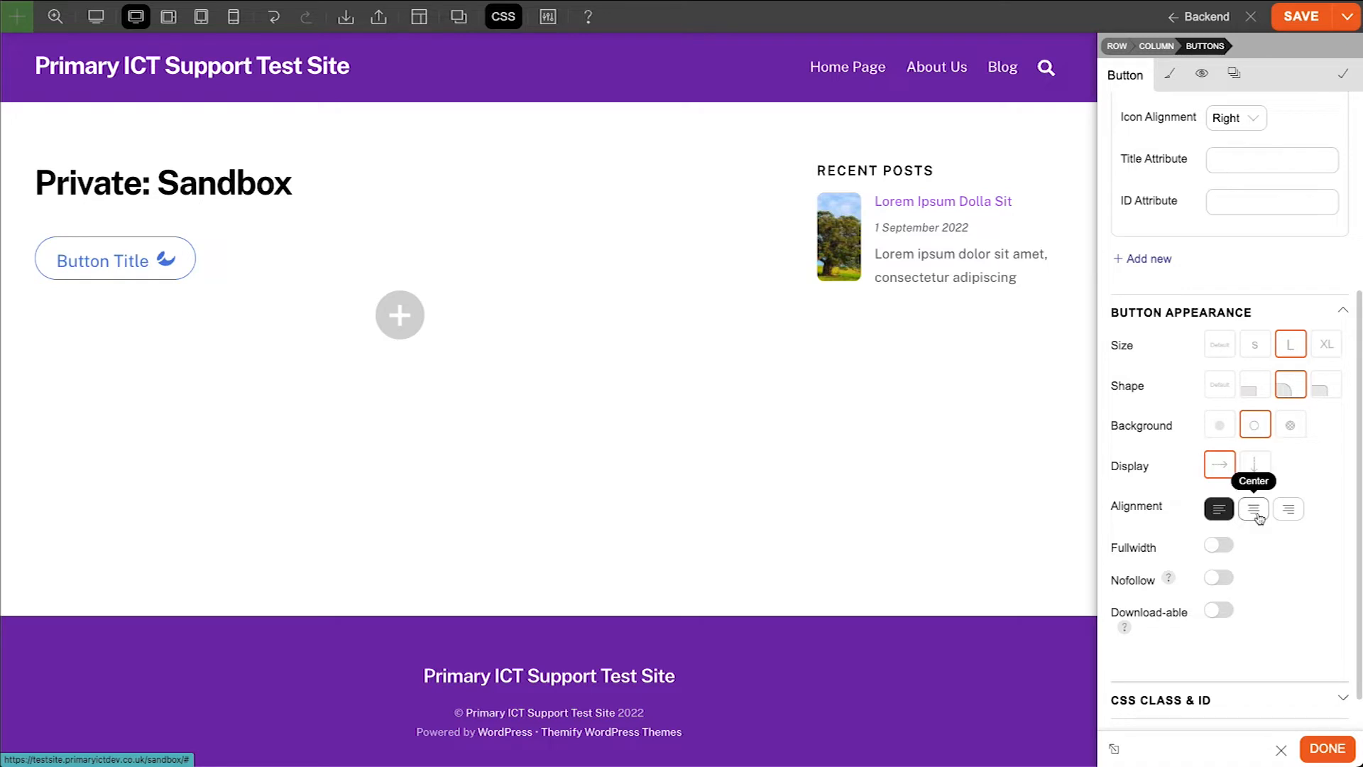
{"action": "left_click", "coordinate": [1253, 508]}
{"action": "left_click", "coordinate": [1228, 546]}
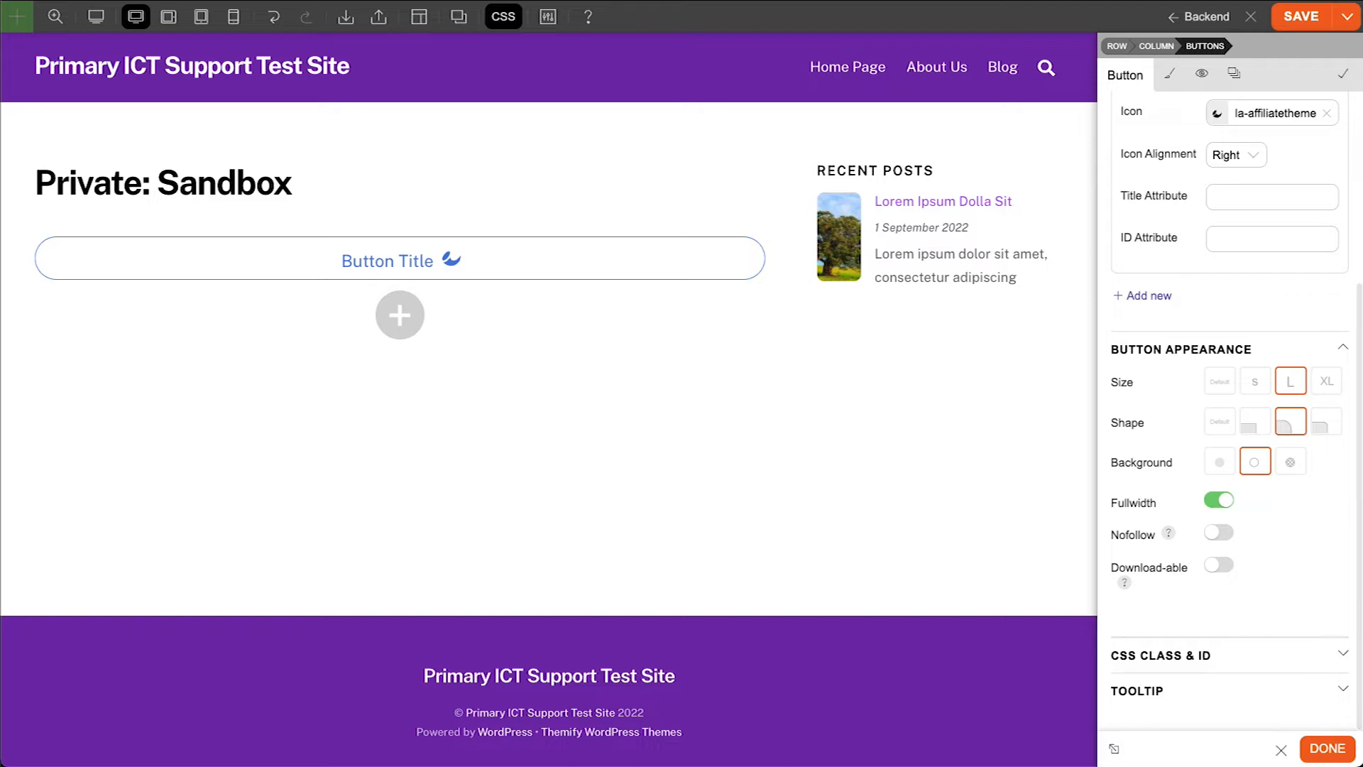
Restore the button's default solid background style and set its color to Transparent
{"action": "left_click", "coordinate": [1219, 462]}
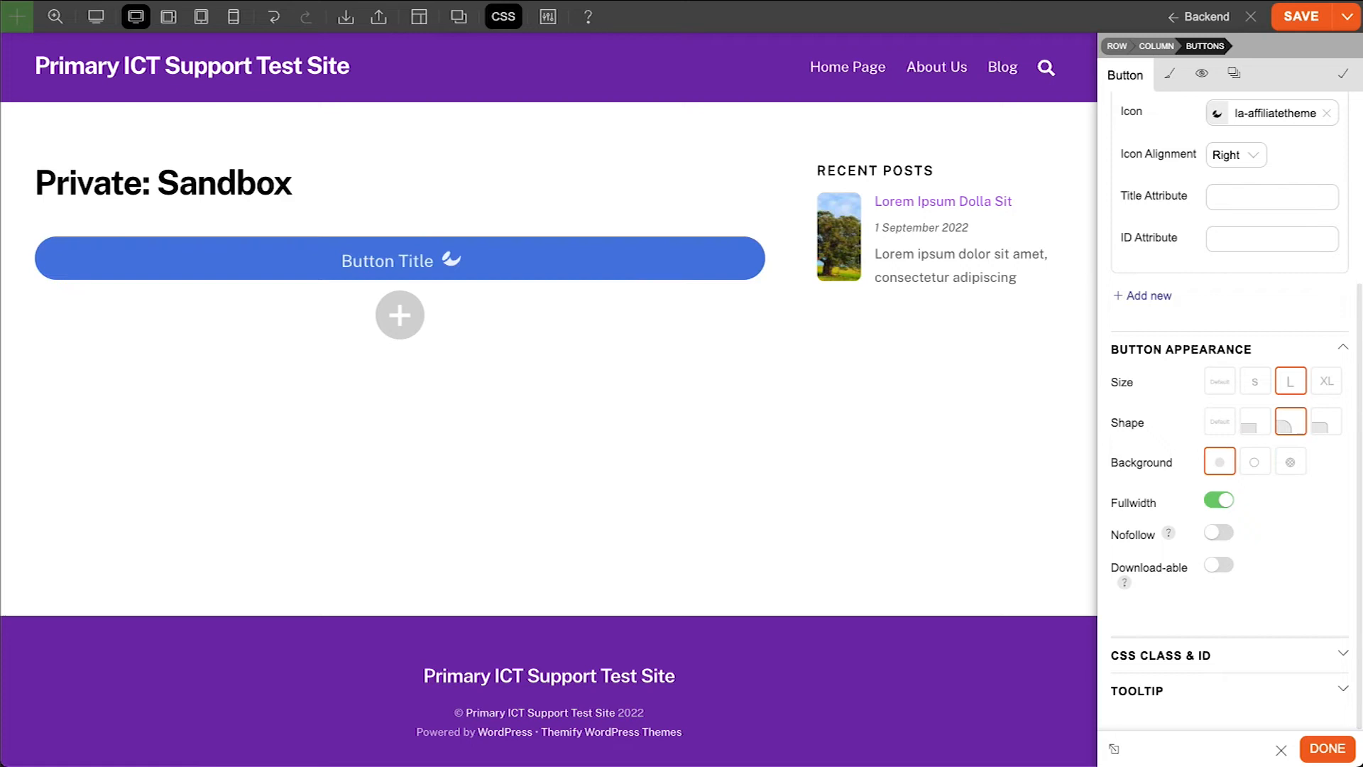
{"action": "scroll", "coordinate": [1356, 487], "scroll_direction": "up", "scroll_amount": 1}
{"action": "scroll", "coordinate": [1356, 487], "scroll_direction": "up", "scroll_amount": 3}
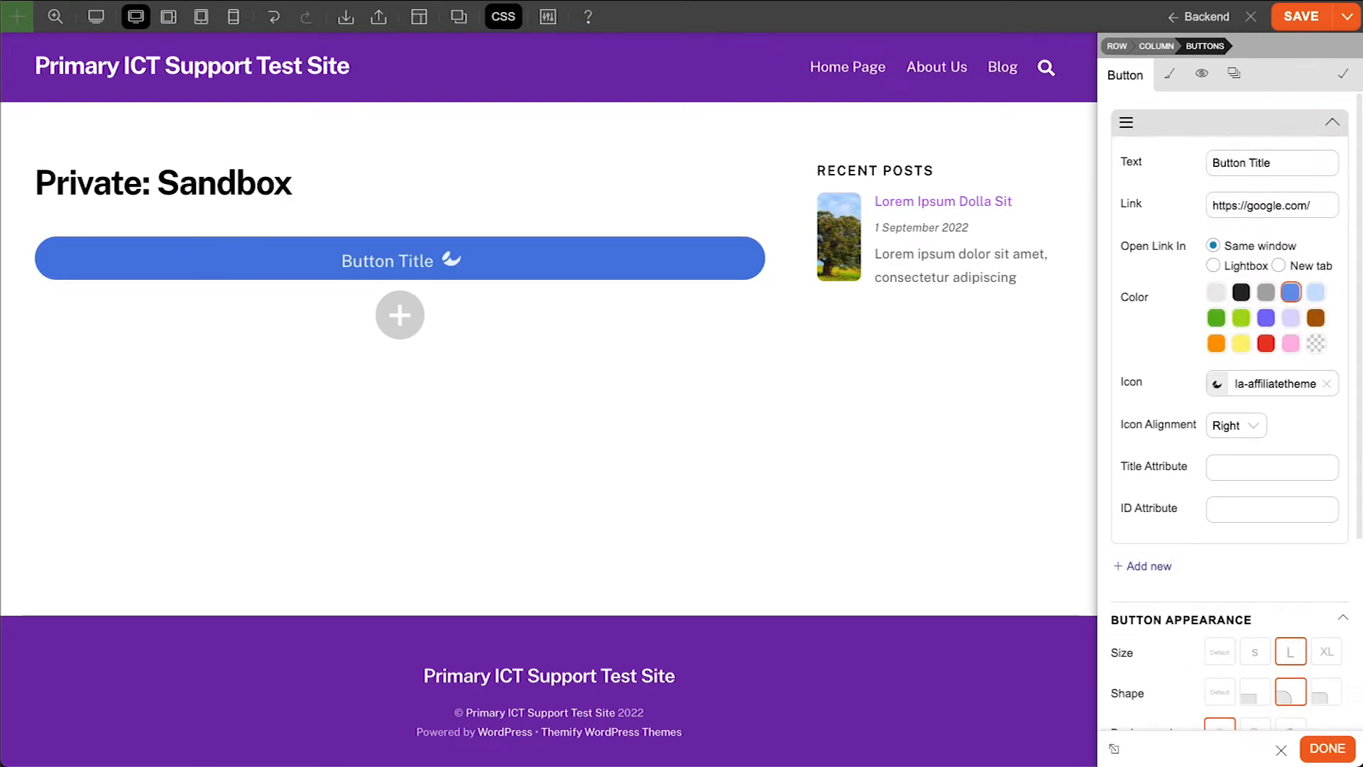
{"action": "left_click", "coordinate": [1315, 344]}
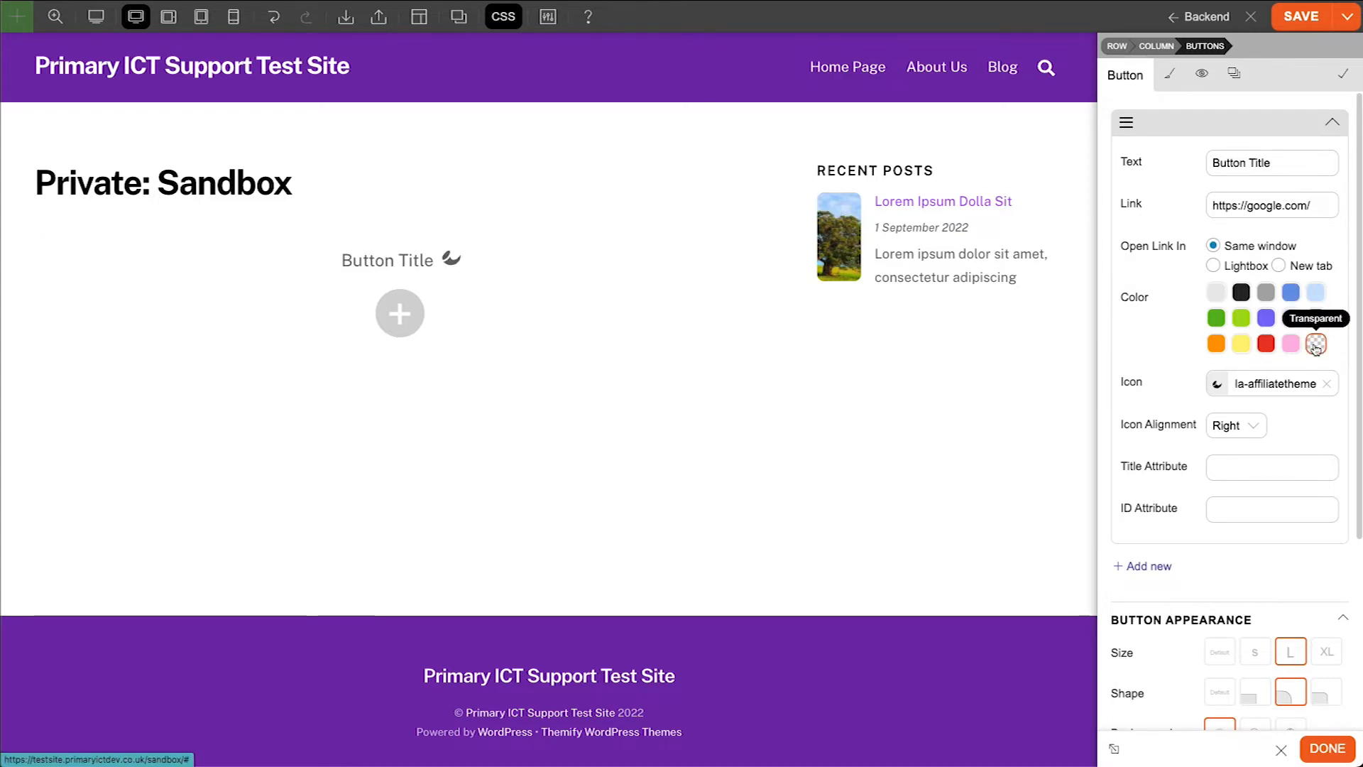
Set the button link's hover background color to dark red #751e1e in the styling options
{"action": "left_click", "coordinate": [1169, 74]}
{"action": "left_click", "coordinate": [1212, 182]}
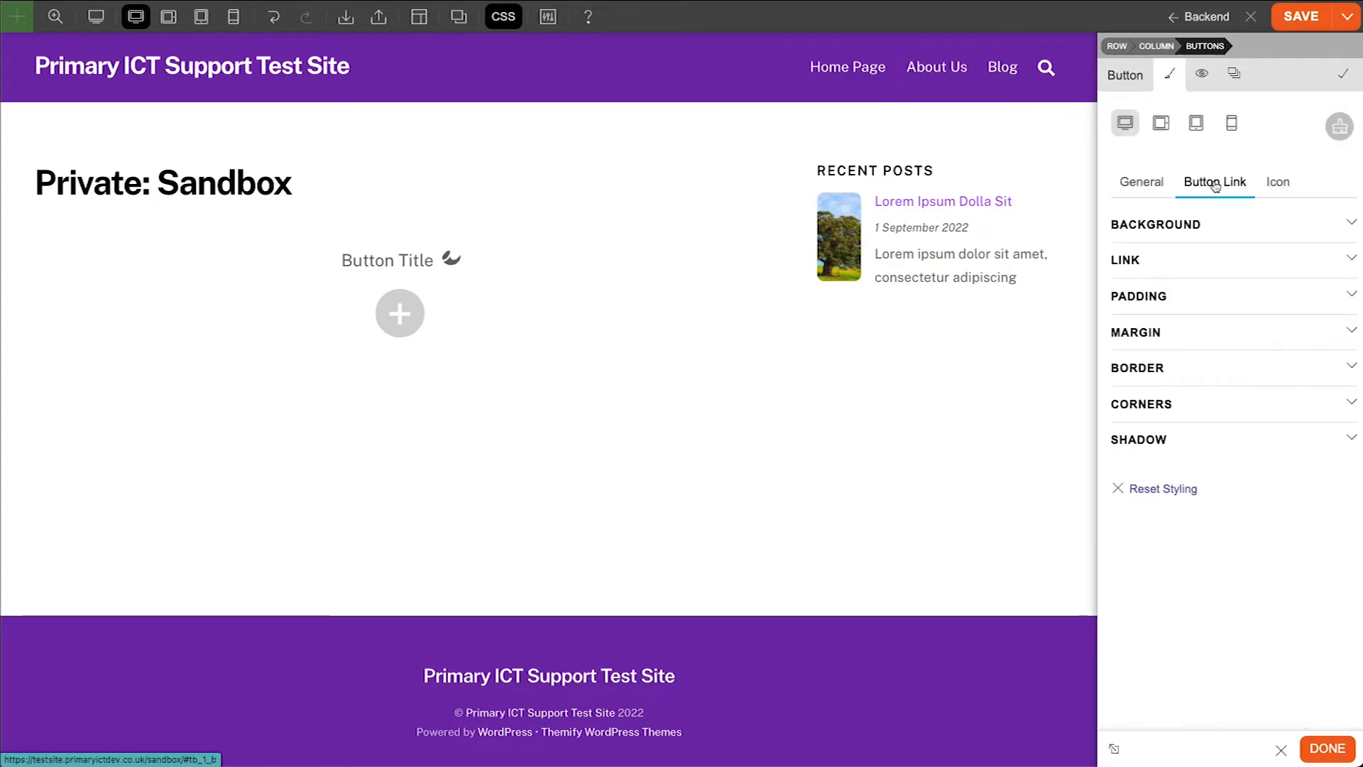
{"action": "left_click", "coordinate": [1226, 226]}
{"action": "left_click", "coordinate": [1228, 364]}
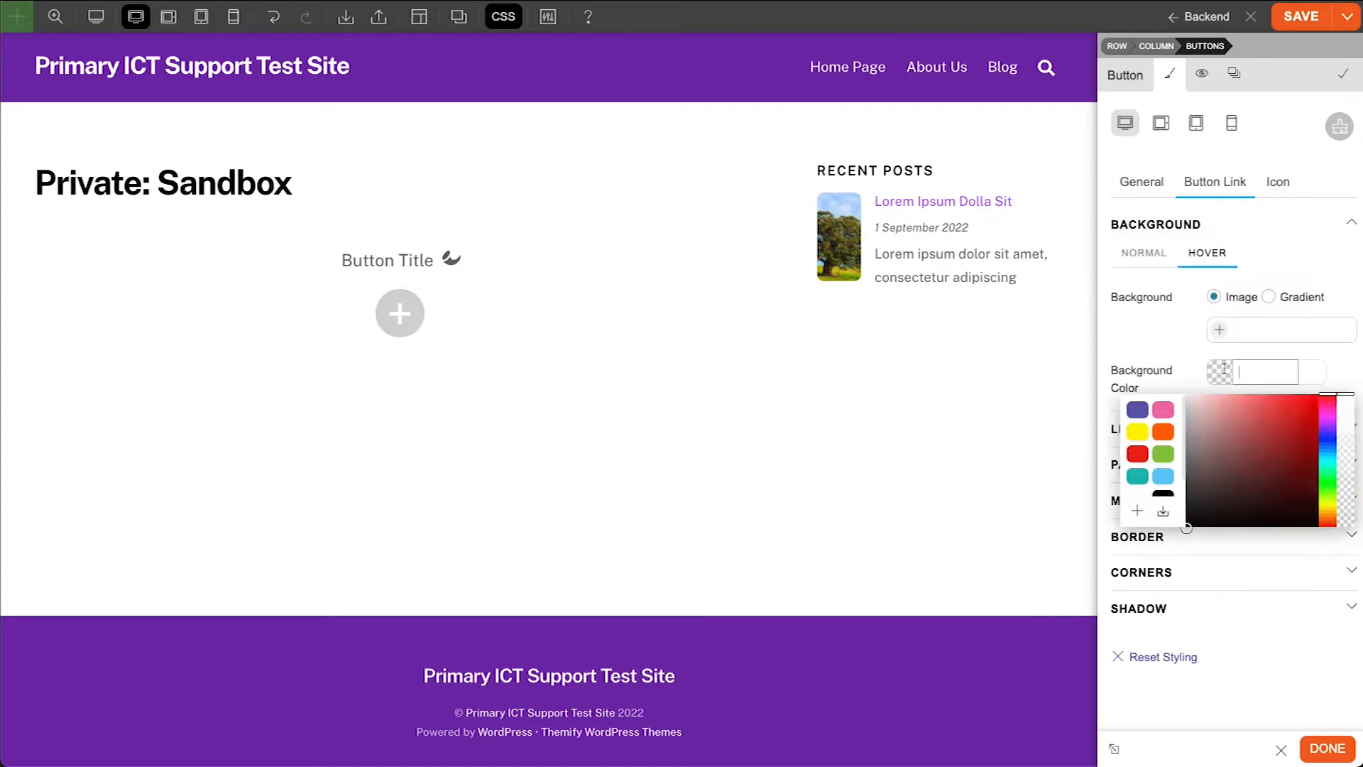
{"action": "left_click", "coordinate": [1288, 434]}
{"action": "left_click_drag", "start_coordinate": [1287, 434], "coordinate": [1285, 466]}
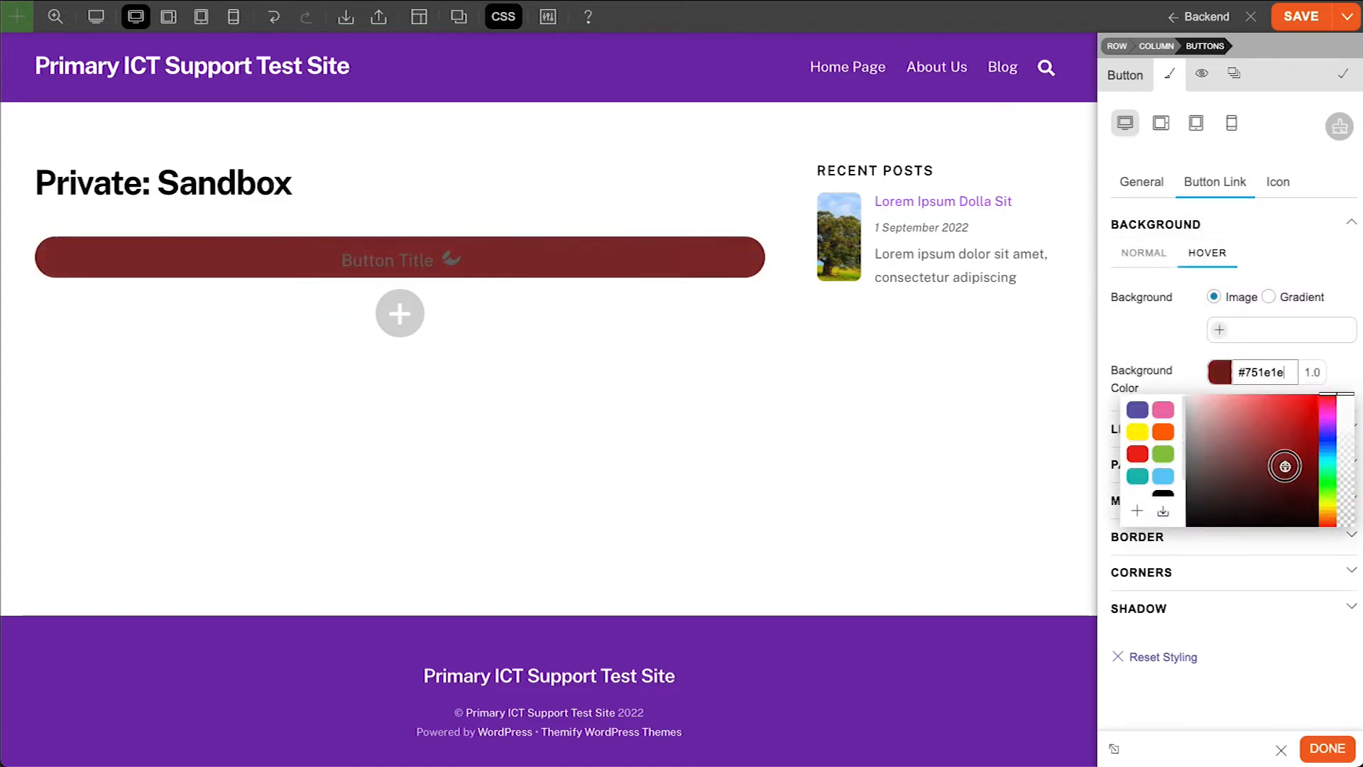
Set the button link's normal background color to bright red #f20e0e
{"action": "left_click", "coordinate": [1143, 254]}
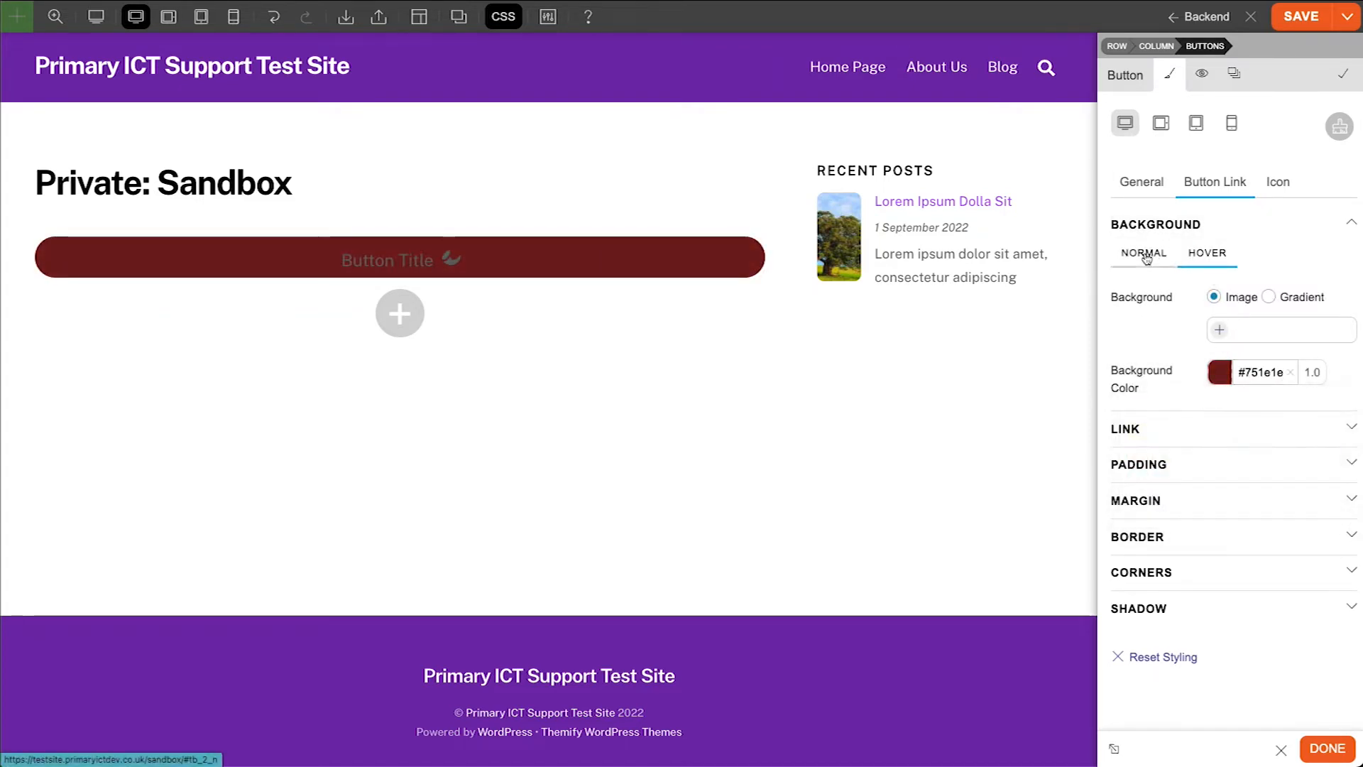
{"action": "left_click", "coordinate": [1213, 372]}
{"action": "left_click_drag", "start_coordinate": [1257, 409], "coordinate": [1312, 401]}
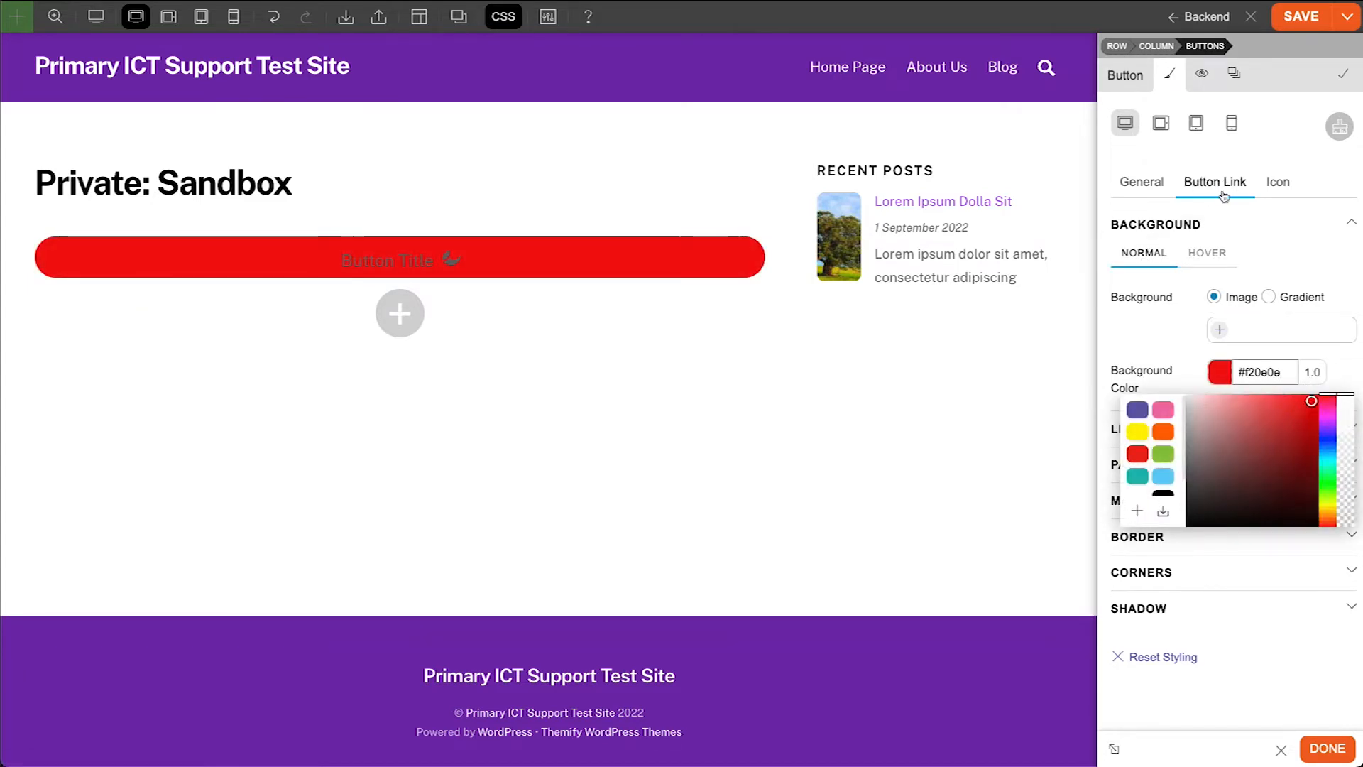
{"action": "left_click", "coordinate": [1202, 225]}
{"action": "left_click", "coordinate": [1211, 266]}
{"action": "left_click", "coordinate": [1221, 334]}
{"action": "left_click", "coordinate": [1187, 357]}
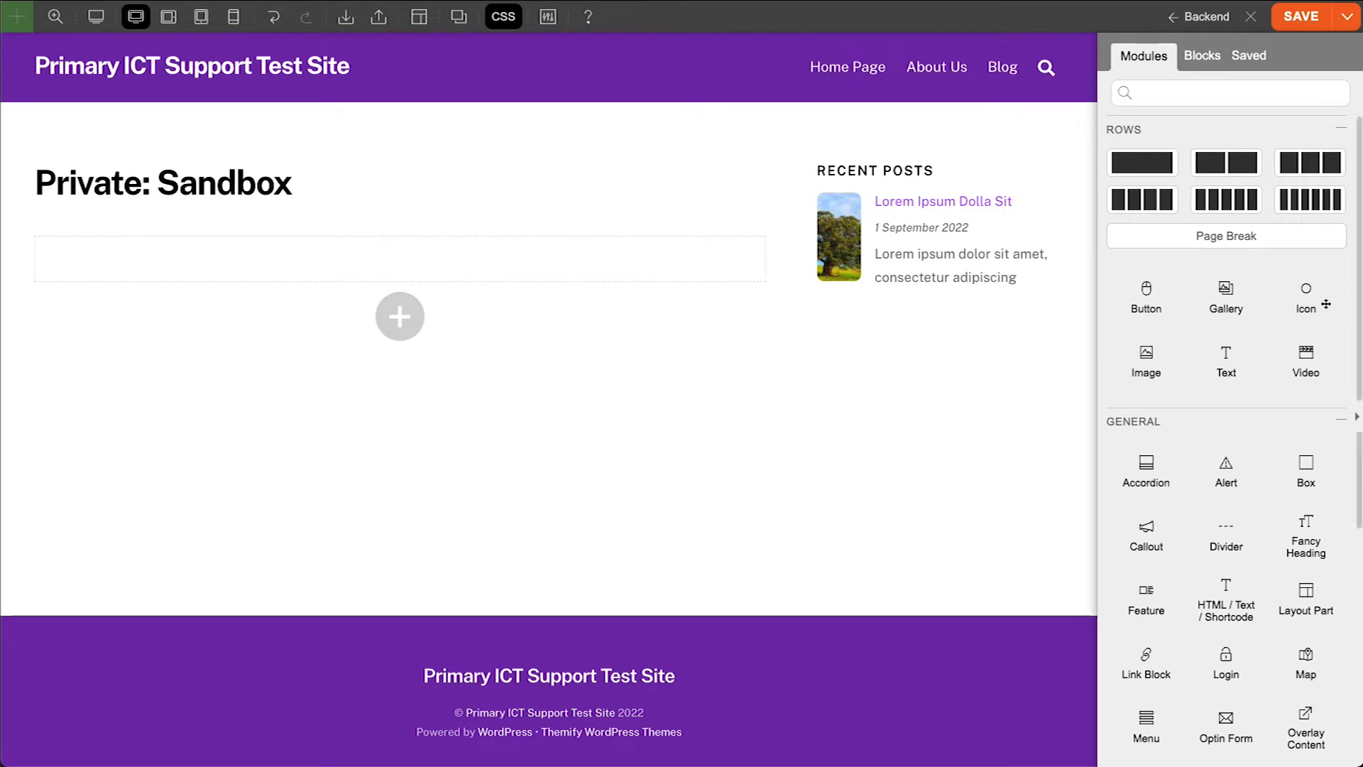
Add a Gallery module to the empty row and fill it with the green-field, sunlit and red-sunset tree images from the media library
{"action": "left_click_drag", "start_coordinate": [1226, 291], "coordinate": [551, 255]}
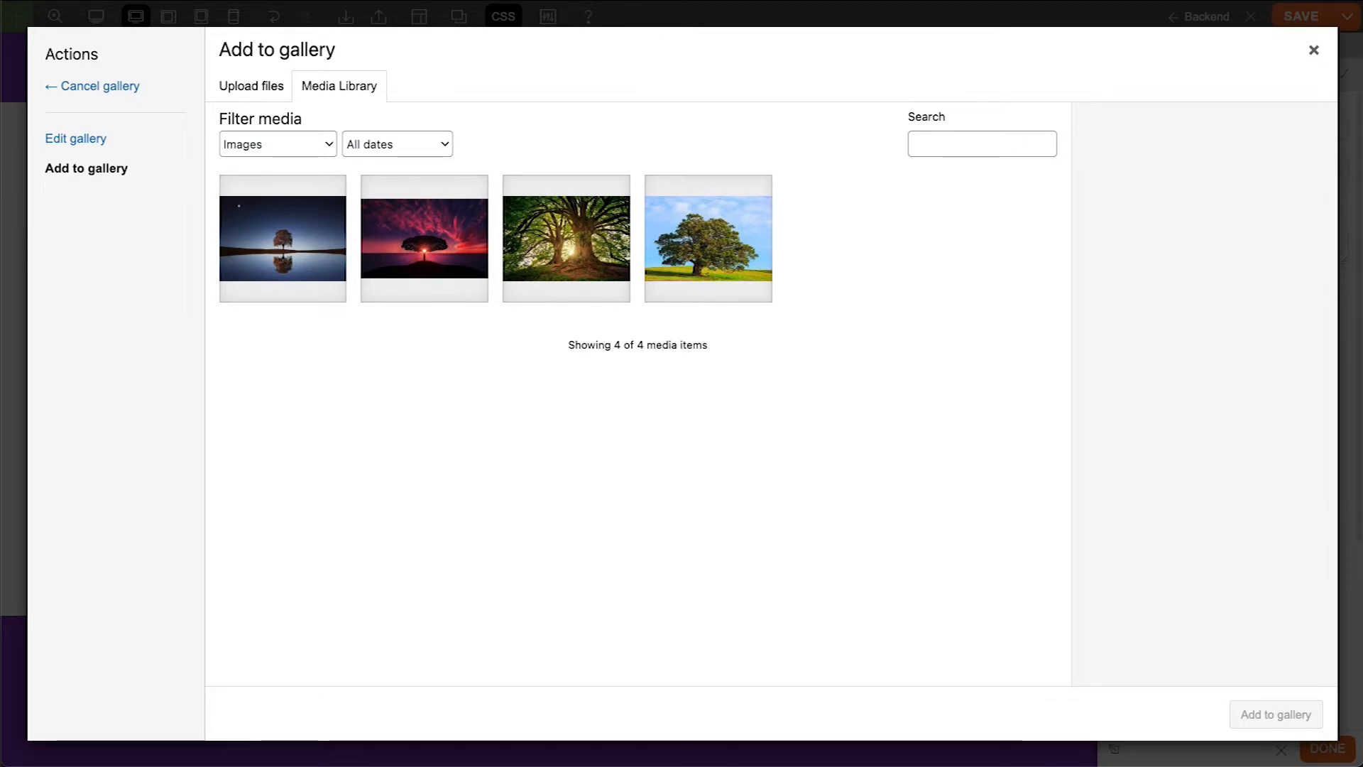
{"action": "left_click", "coordinate": [685, 272]}
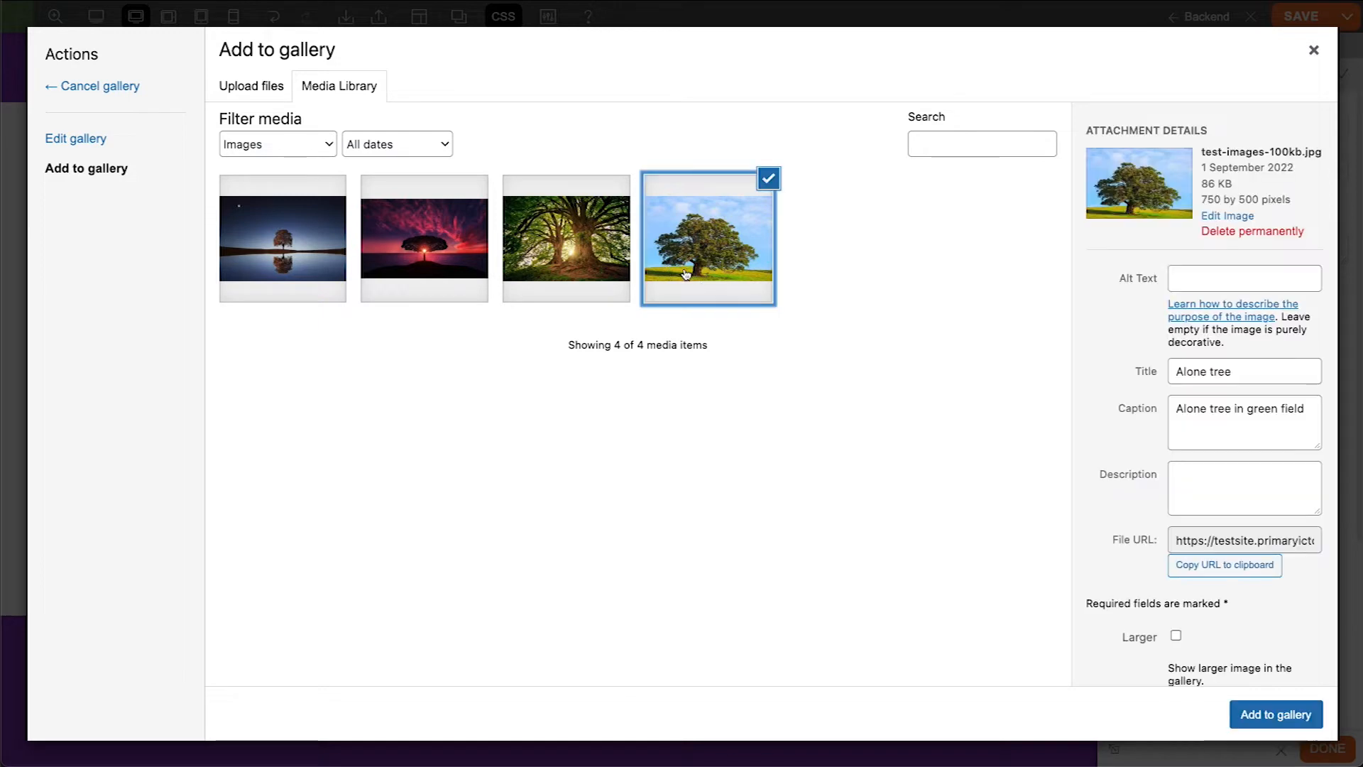
{"action": "left_click", "coordinate": [582, 270]}
{"action": "left_click", "coordinate": [452, 263]}
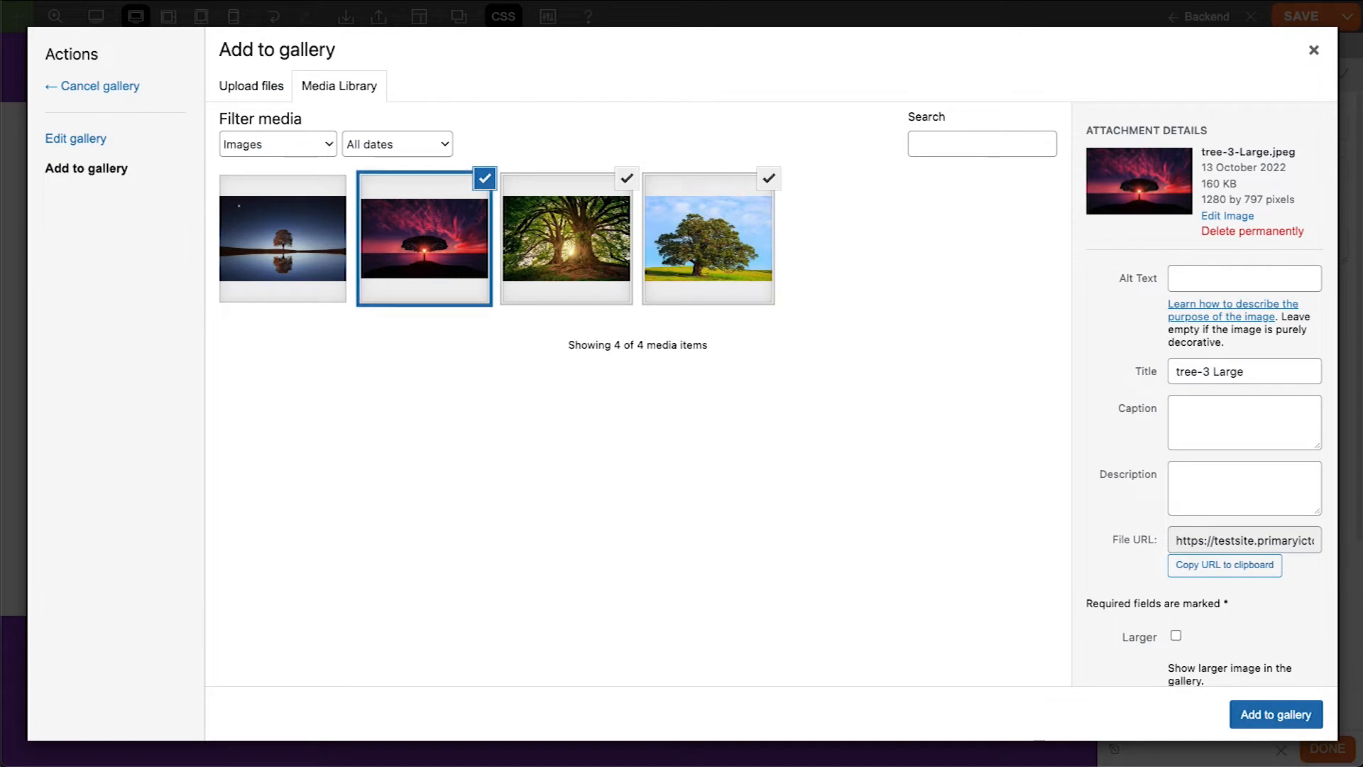
{"action": "left_click_drag", "start_coordinate": [1362, 482], "coordinate": [730, 418]}
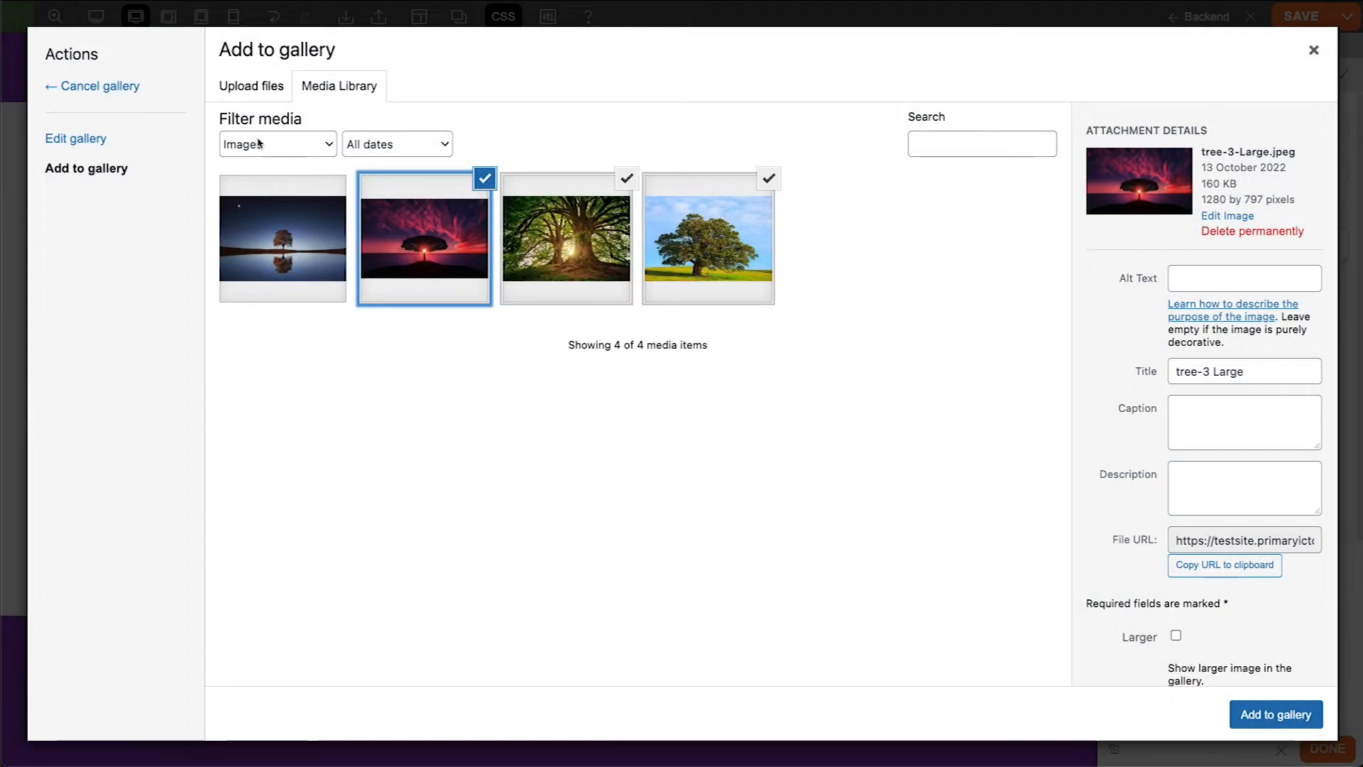
{"action": "left_click", "coordinate": [251, 86]}
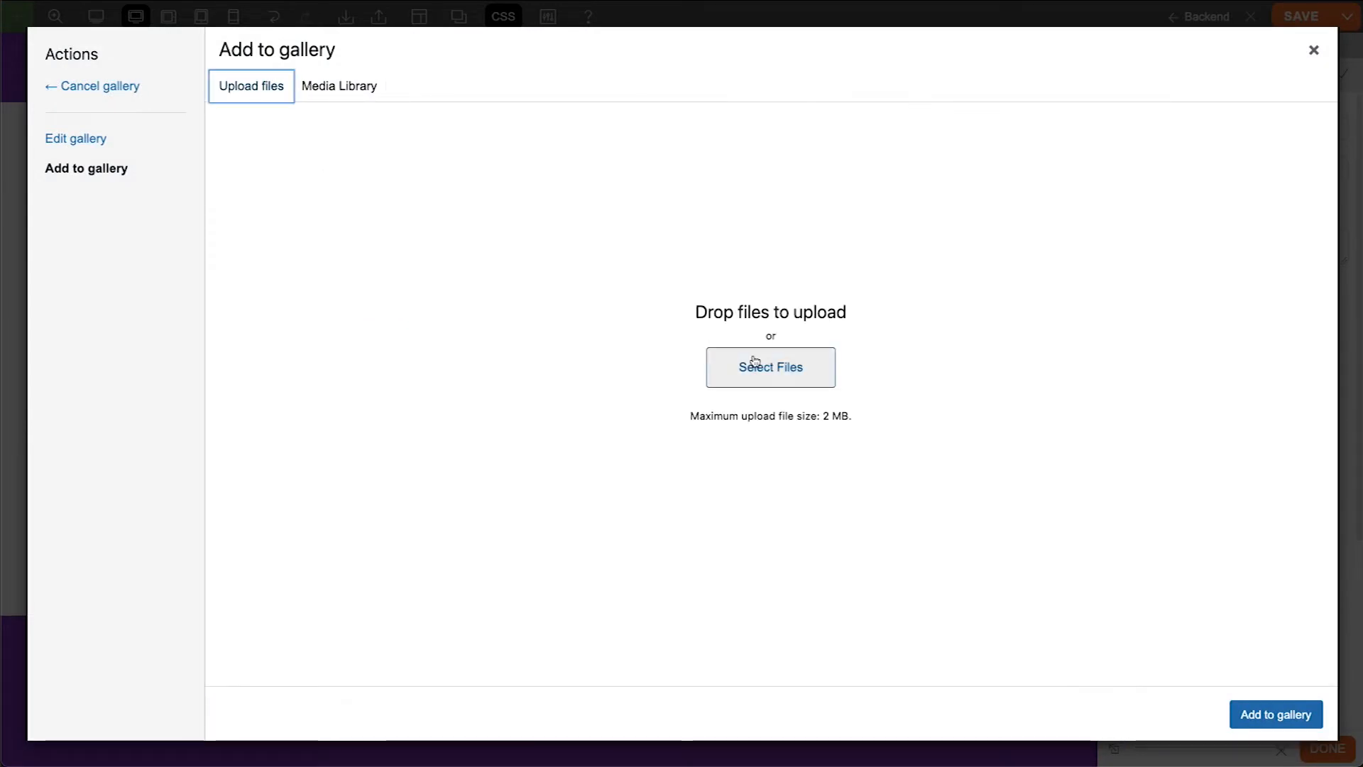
{"action": "left_click", "coordinate": [323, 90]}
{"action": "left_click", "coordinate": [1292, 717]}
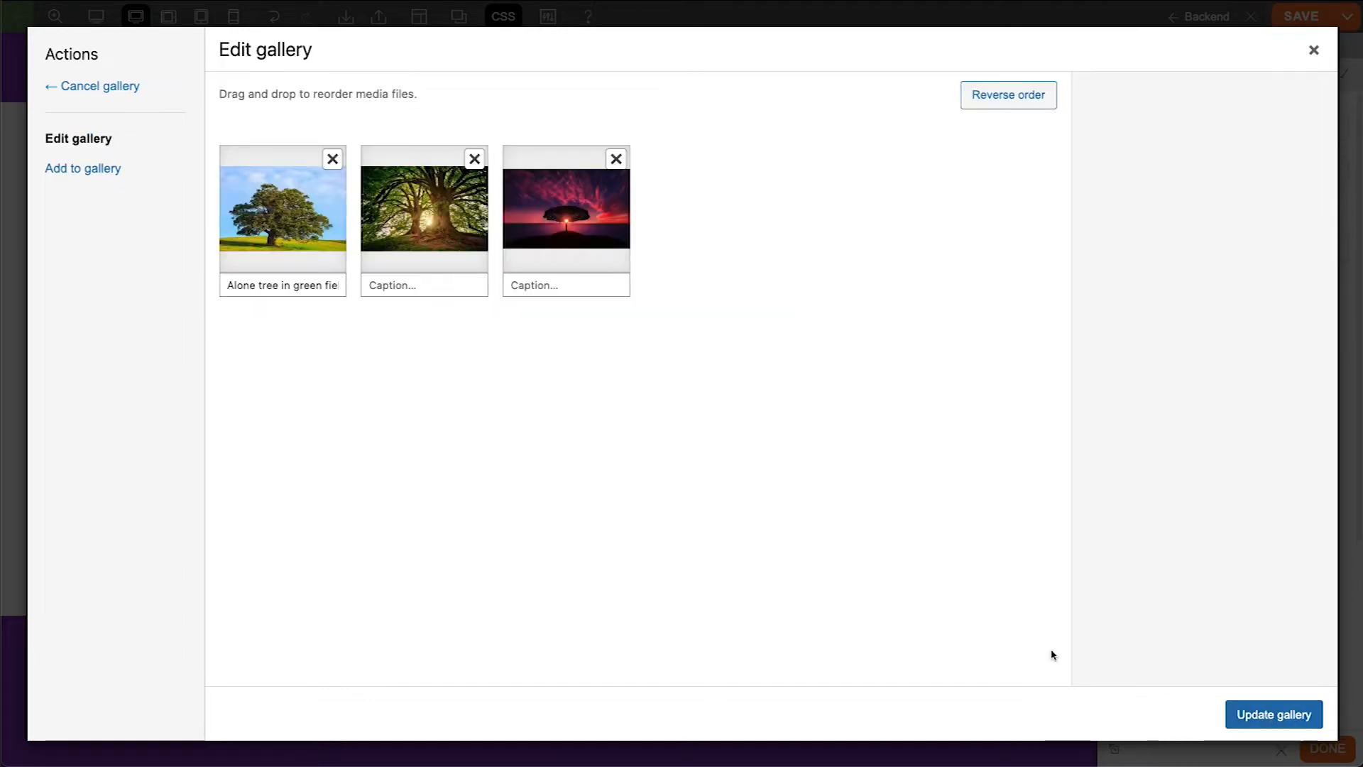
Reorder the gallery to sunlit tree, red sunset, green field, title the first image "Large Tree", and update the gallery
{"action": "left_click_drag", "start_coordinate": [419, 232], "coordinate": [277, 232]}
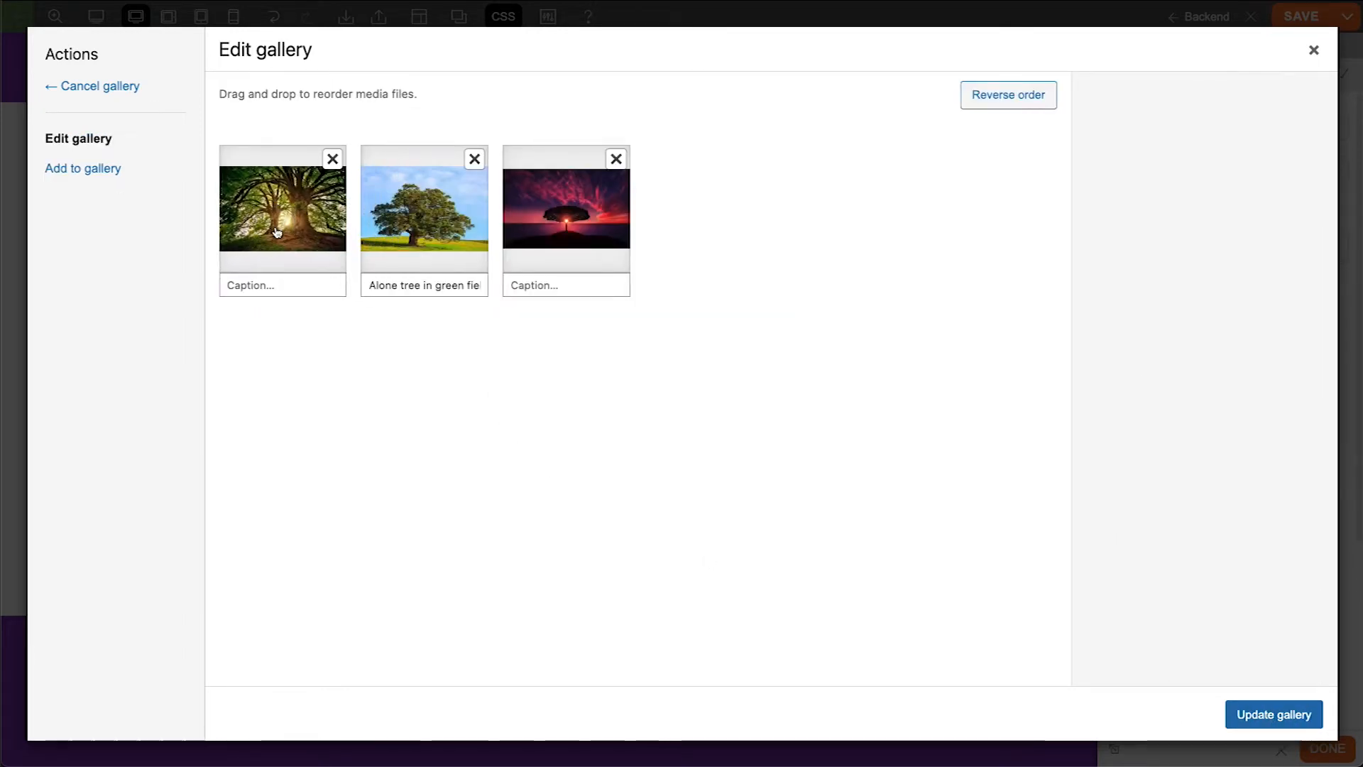
{"action": "left_click", "coordinate": [313, 258]}
{"action": "left_click_drag", "start_coordinate": [1189, 341], "coordinate": [1278, 341]}
{"action": "type", "text": "Large"}
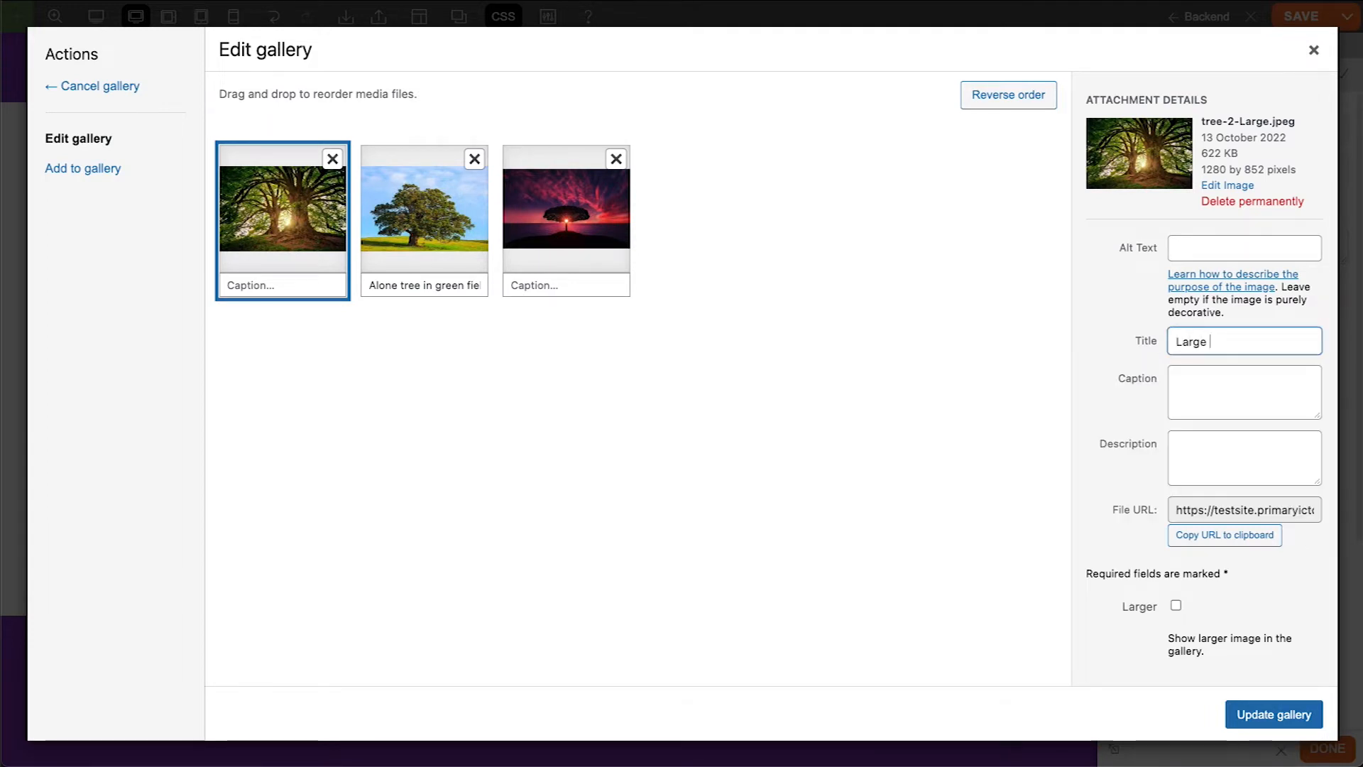
{"action": "type", "text": " Tree"}
{"action": "left_click_drag", "start_coordinate": [532, 212], "coordinate": [425, 223]}
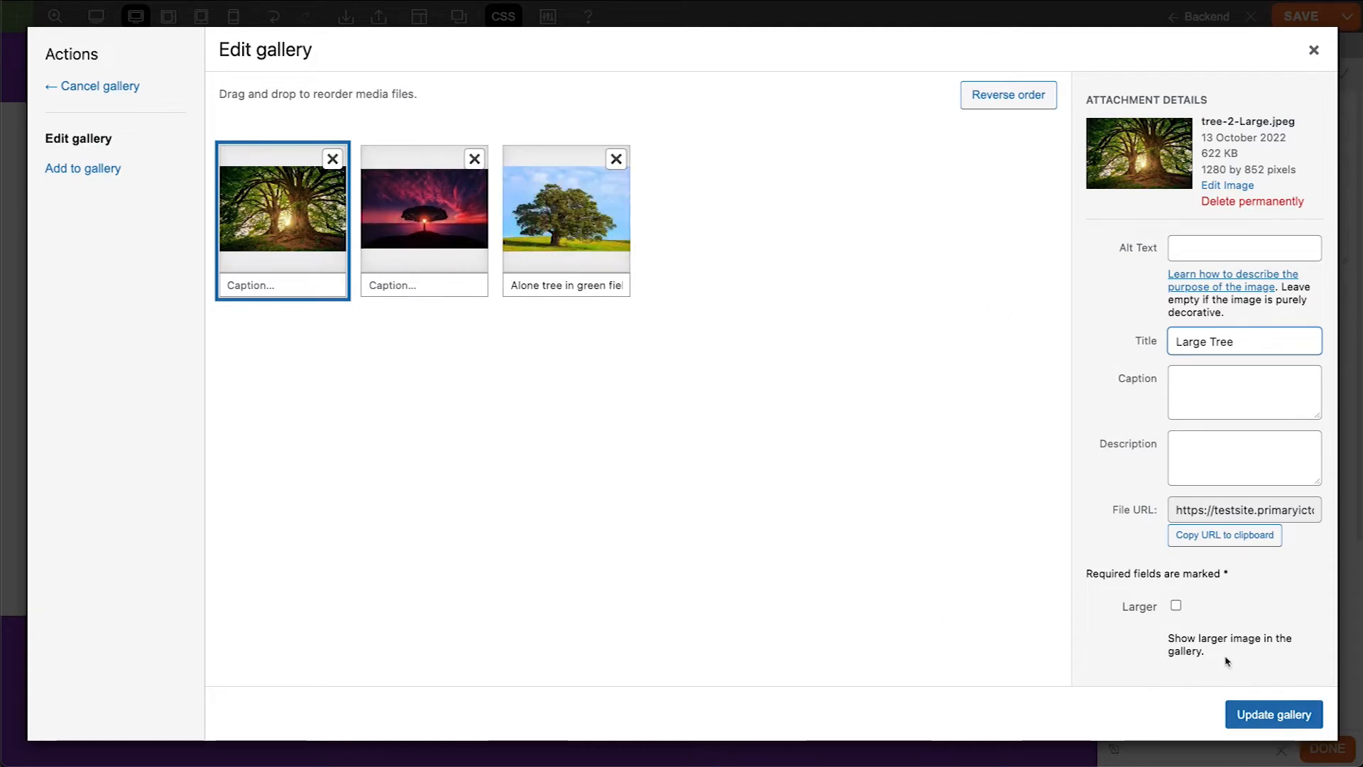
{"action": "left_click", "coordinate": [1274, 714]}
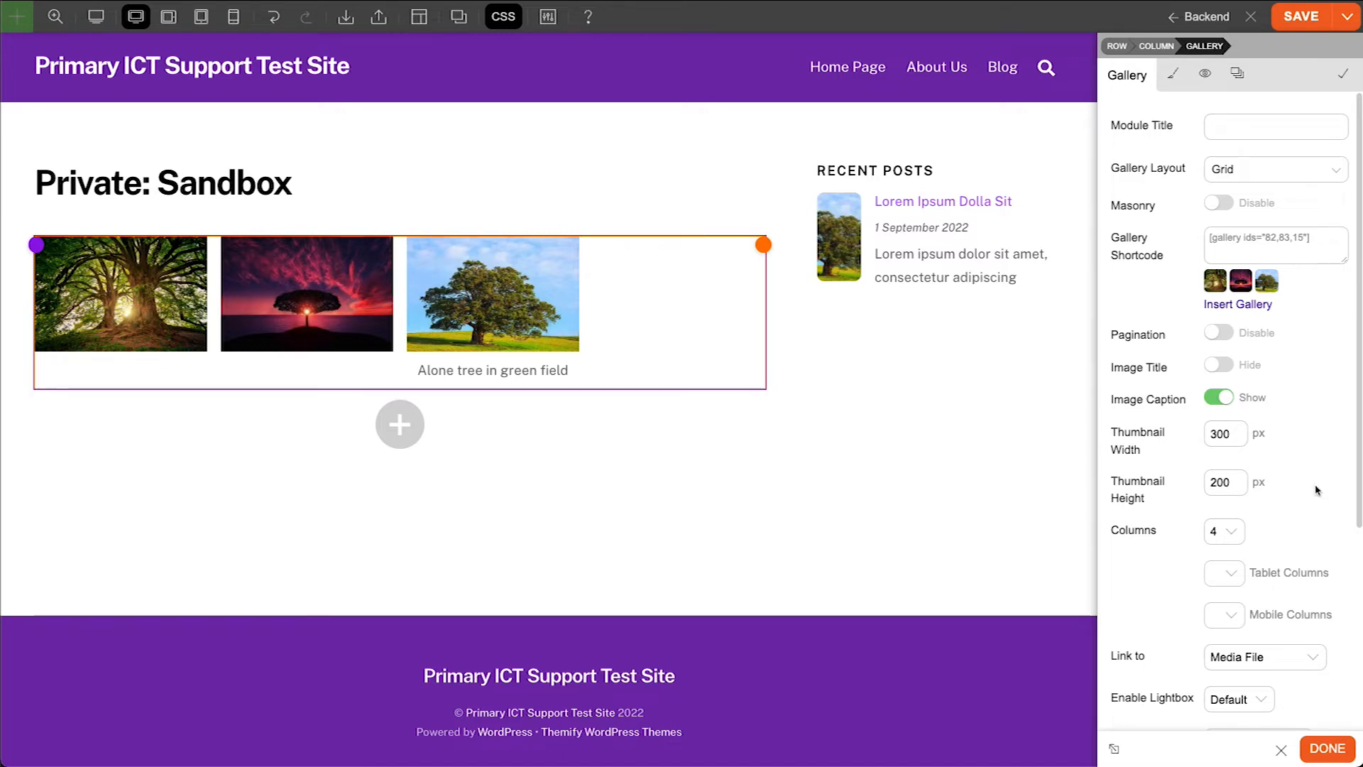
Preview the gallery on the published page by browsing through its images in the lightbox
{"action": "left_click", "coordinate": [1341, 174]}
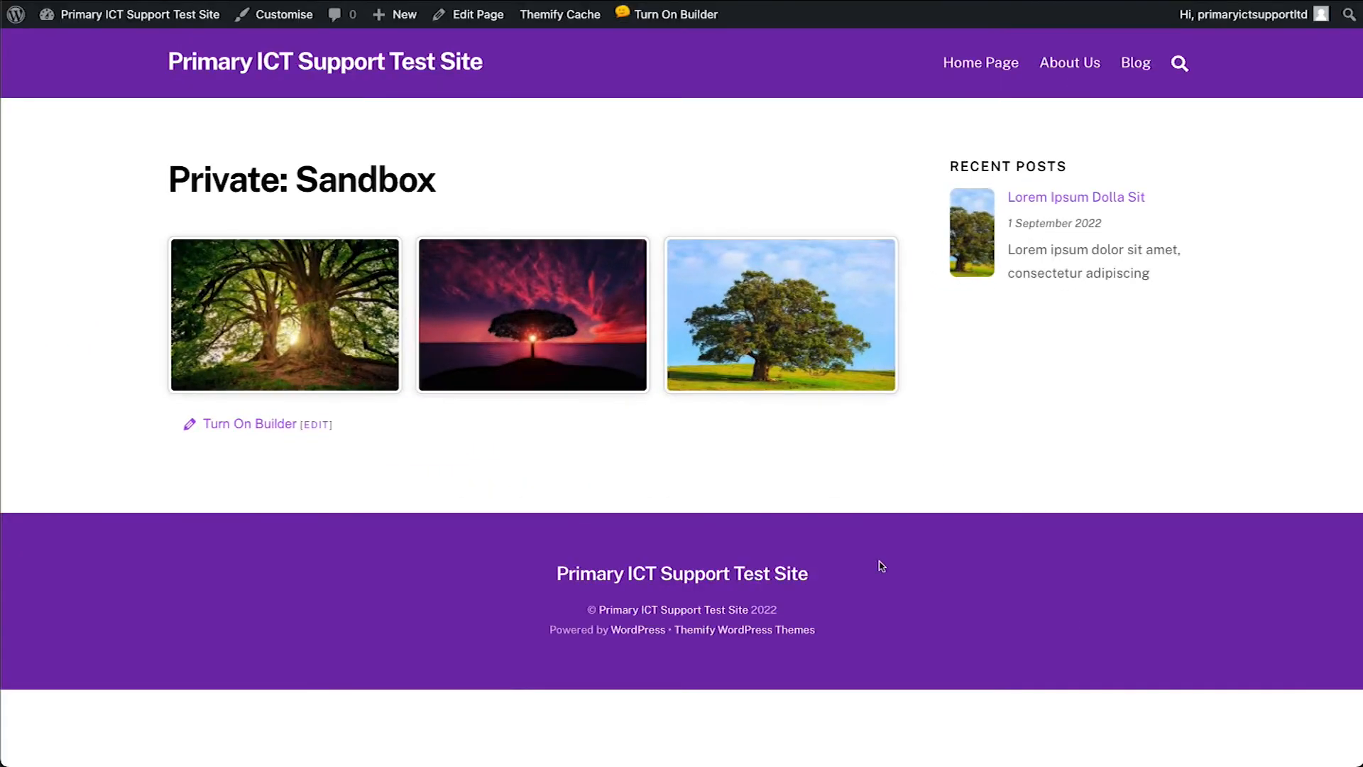
{"action": "left_click", "coordinate": [329, 358]}
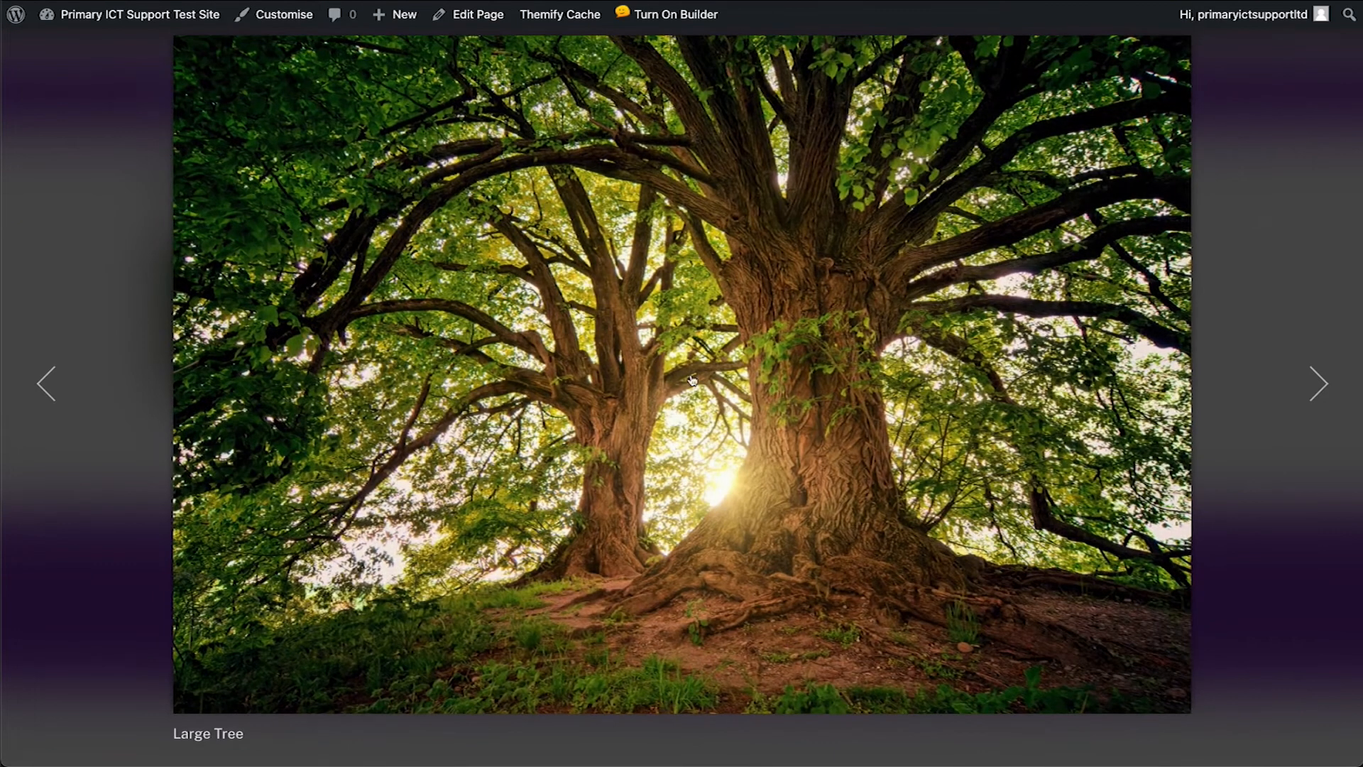
{"action": "left_click", "coordinate": [1325, 386]}
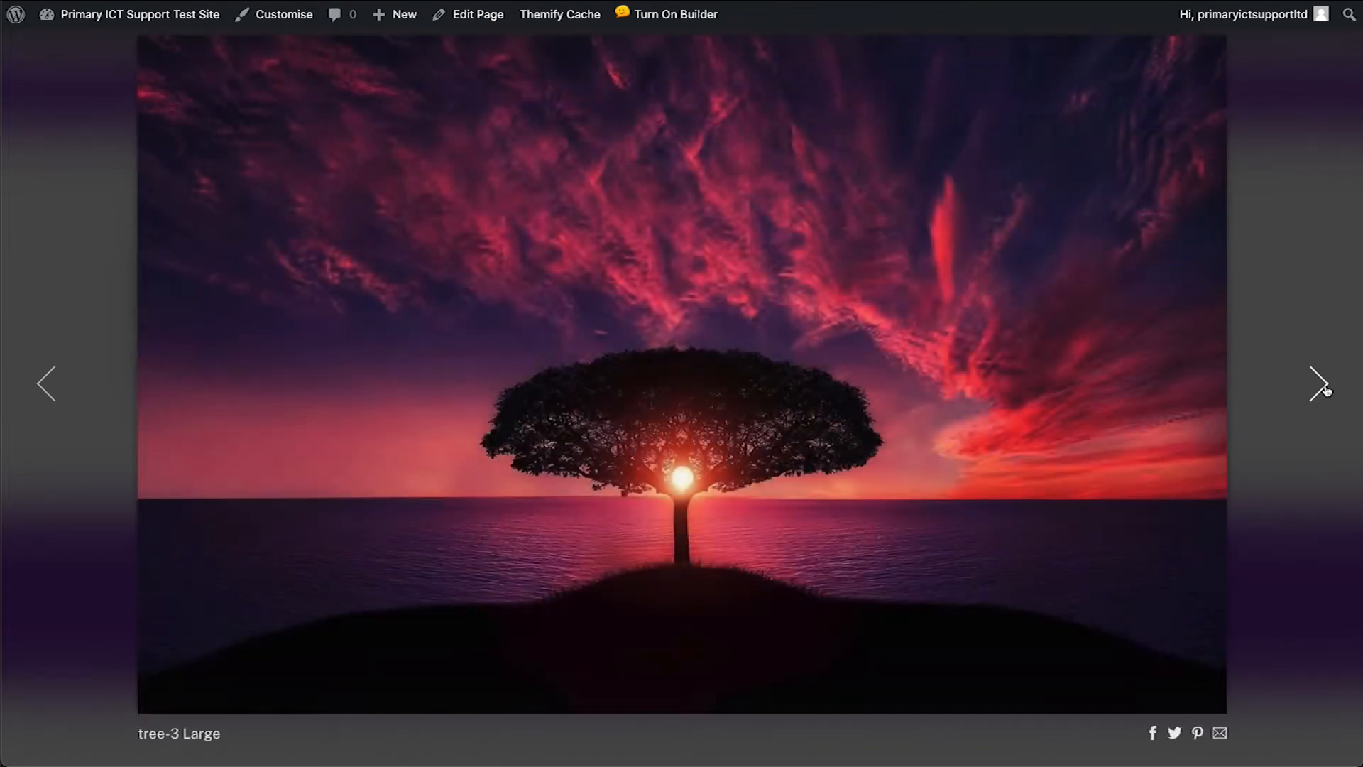
{"action": "left_click", "coordinate": [1325, 387]}
{"action": "left_click", "coordinate": [1325, 387]}
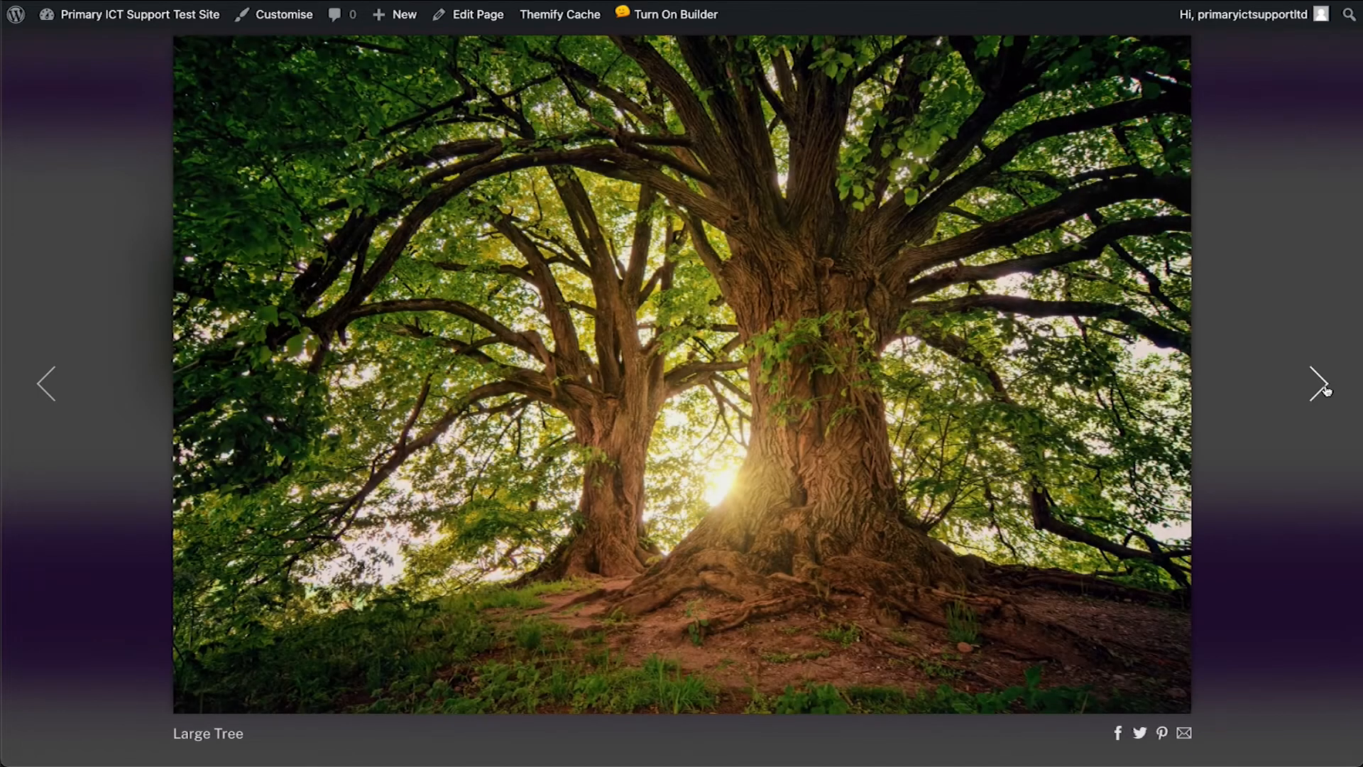
{"action": "left_click", "coordinate": [1328, 311]}
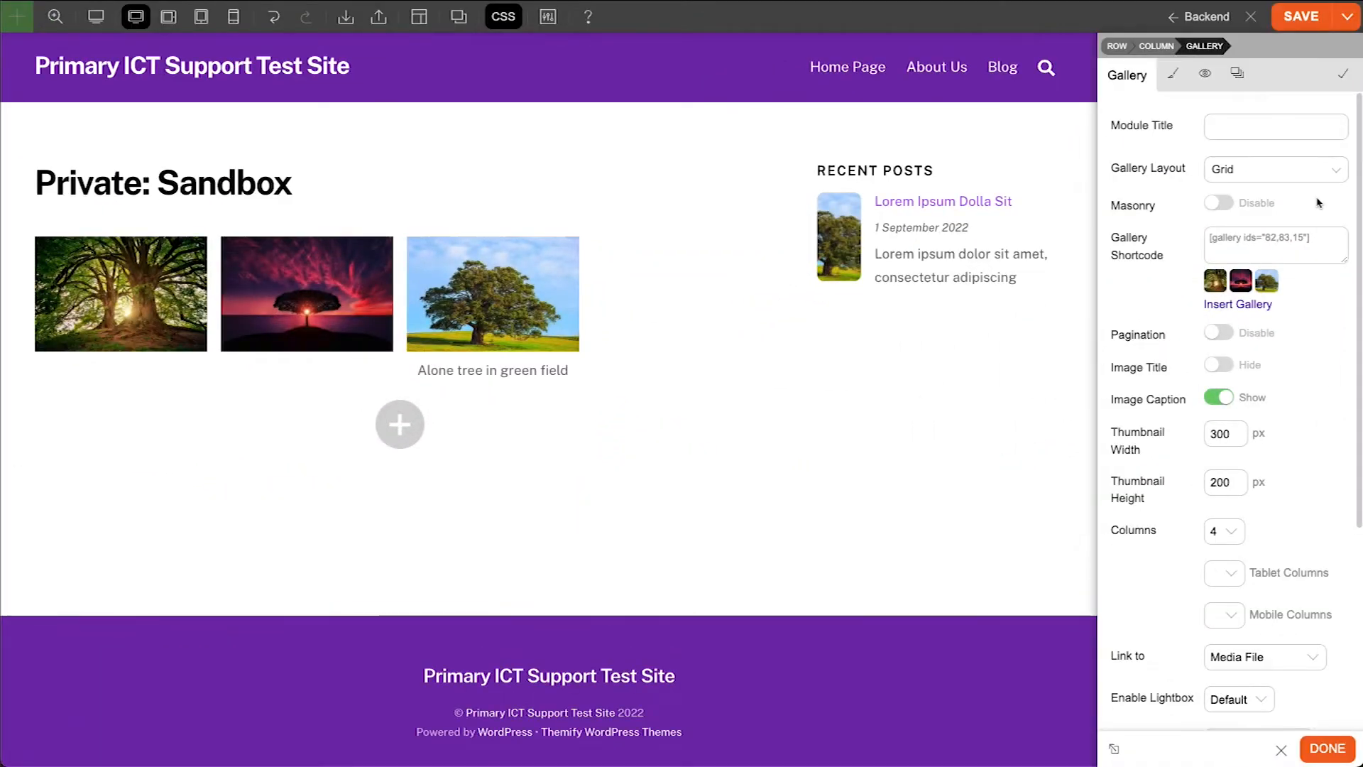
Set the gallery's columns to 3 and hide the image captions
{"action": "left_click", "coordinate": [1232, 539]}
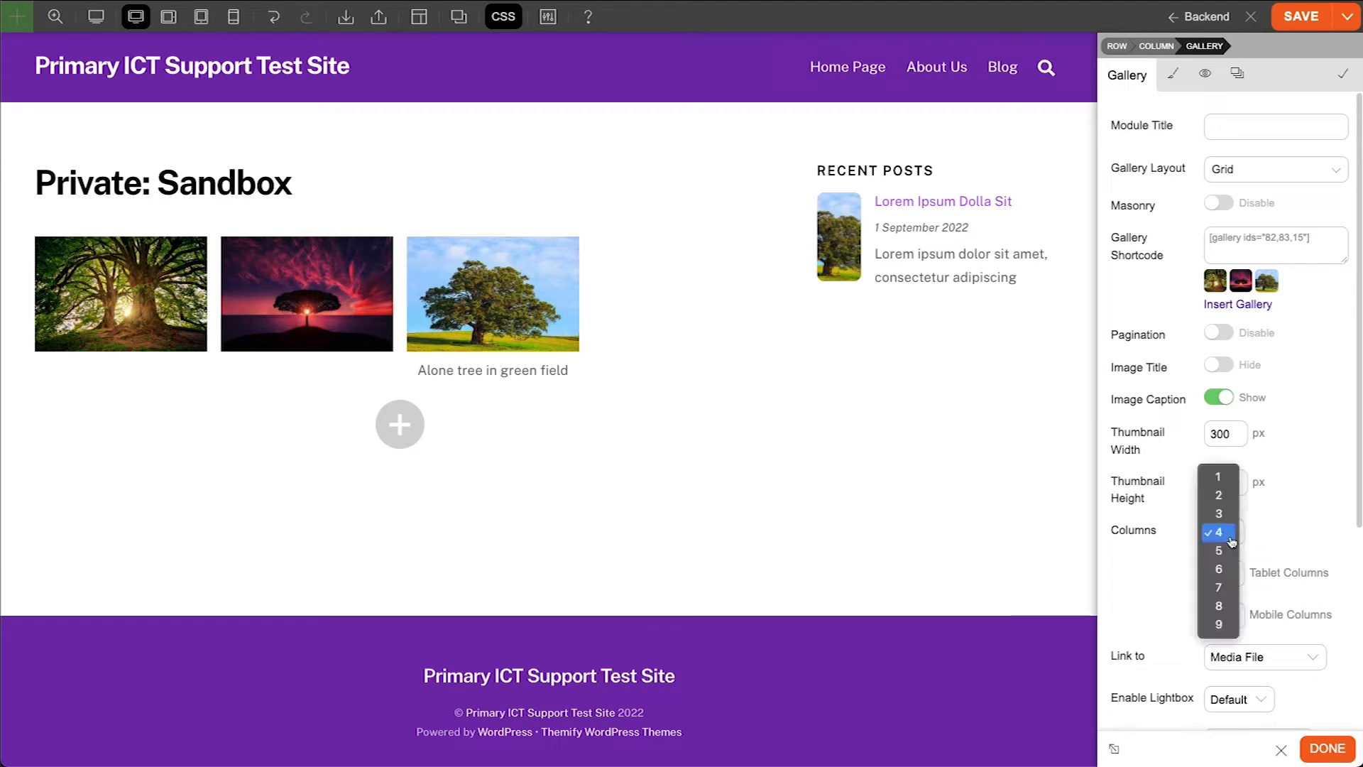
{"action": "left_click", "coordinate": [1232, 516]}
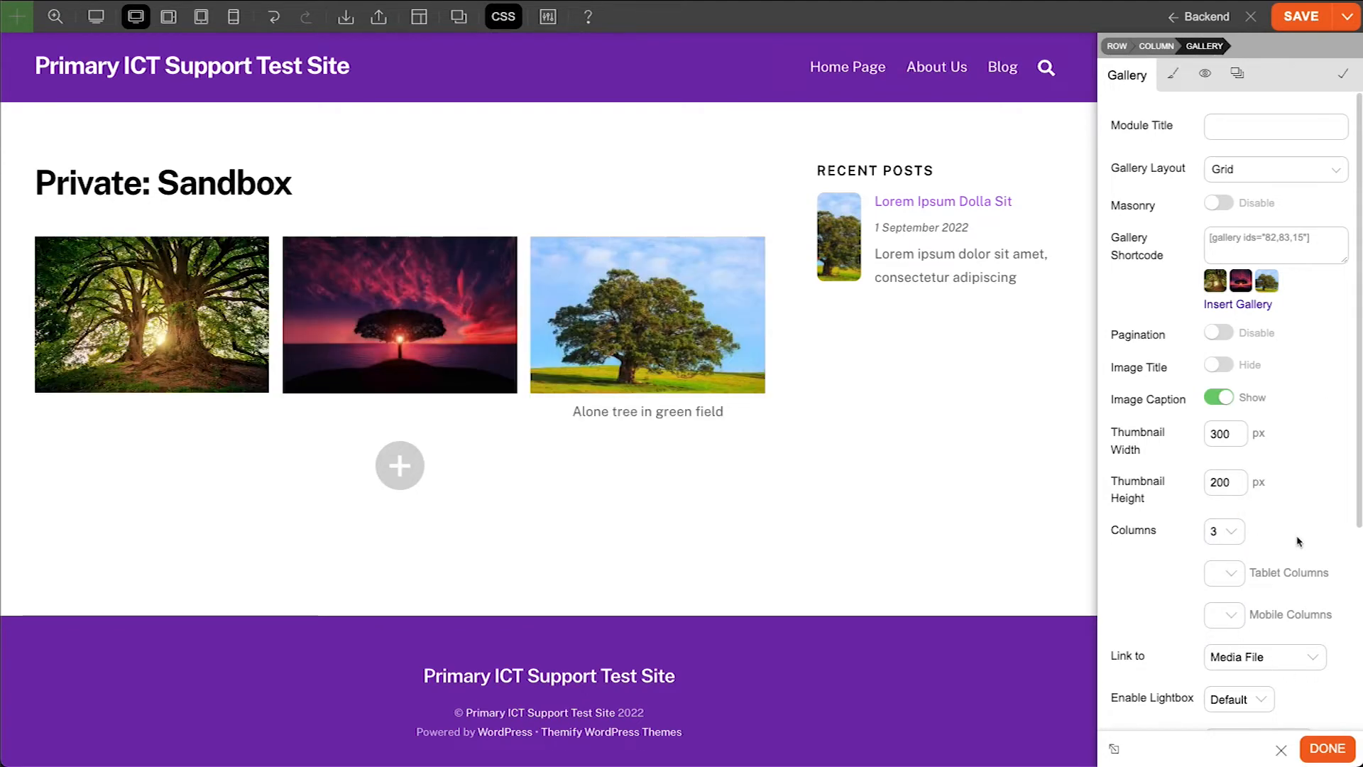
{"action": "scroll", "coordinate": [1298, 541], "scroll_direction": "down", "scroll_amount": 1}
{"action": "scroll", "coordinate": [1298, 541], "scroll_direction": "down", "scroll_amount": 1}
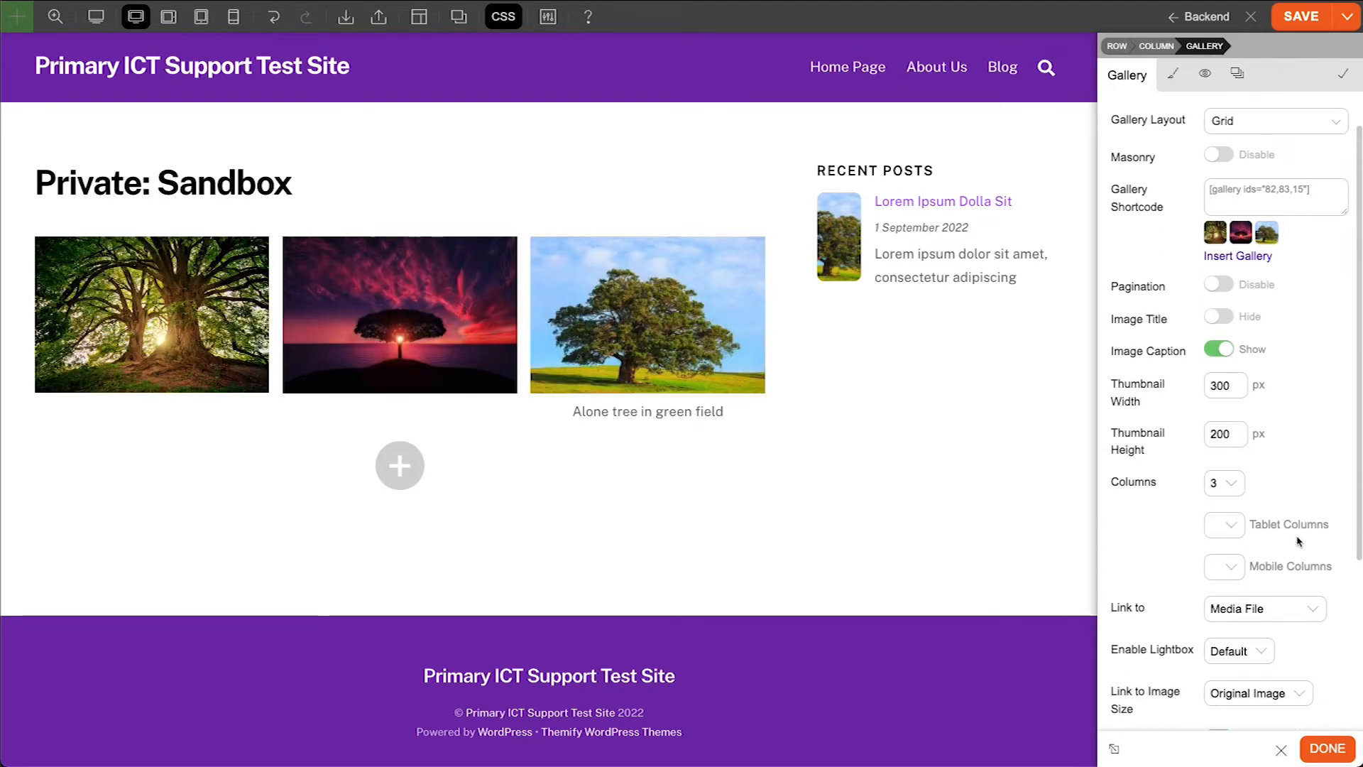
{"action": "scroll", "coordinate": [1297, 539], "scroll_direction": "up", "scroll_amount": 2}
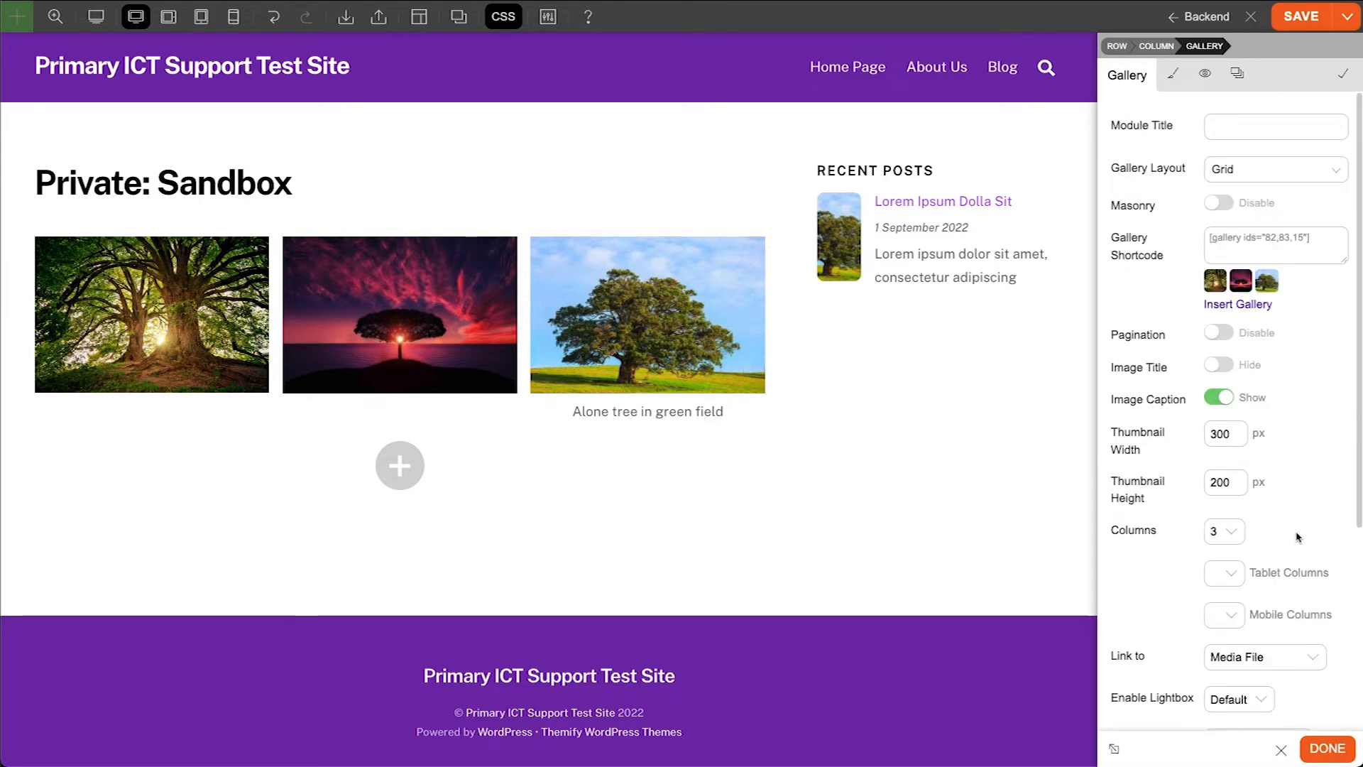
{"action": "left_click", "coordinate": [1220, 398]}
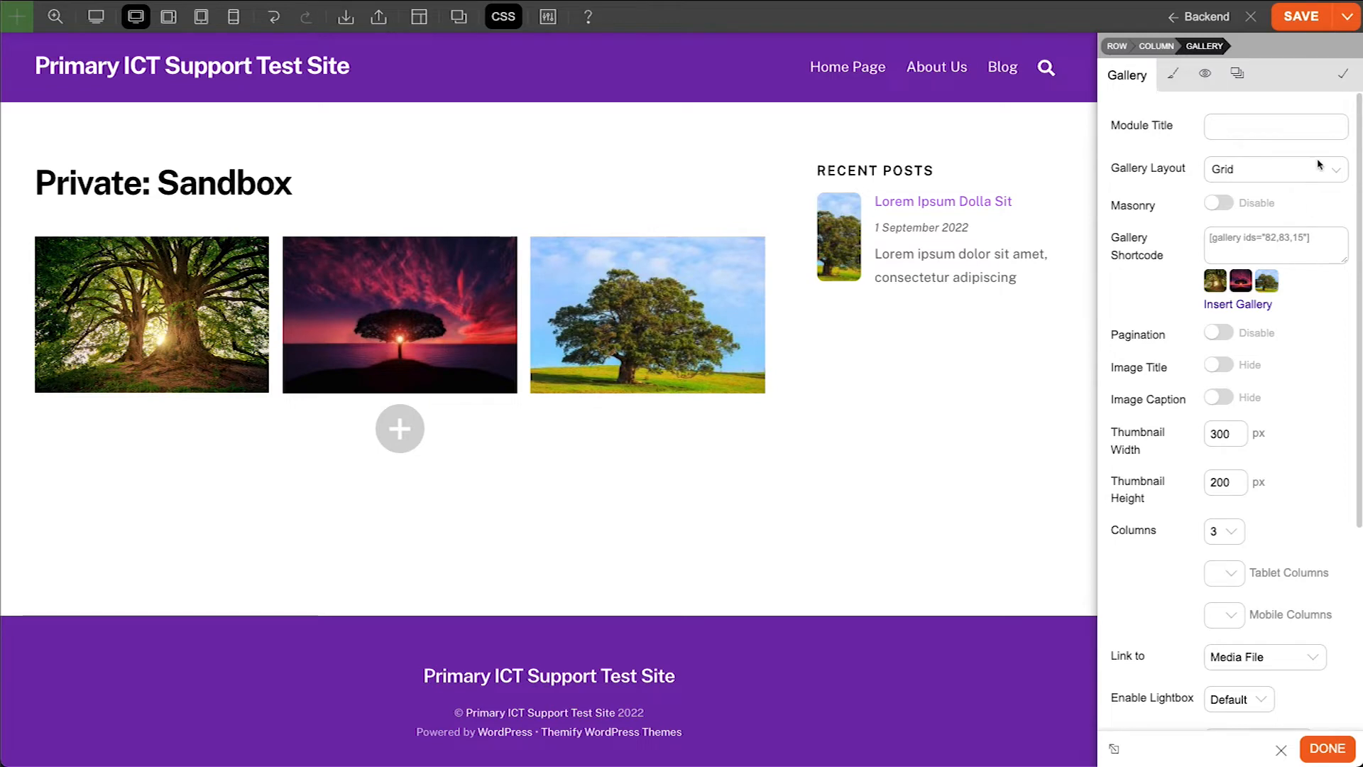
Switch the gallery layout to Showcase and try its thumbnails by showing the red-sunset and green-field trees as the main image
{"action": "left_click", "coordinate": [1332, 170]}
{"action": "left_click", "coordinate": [1316, 195]}
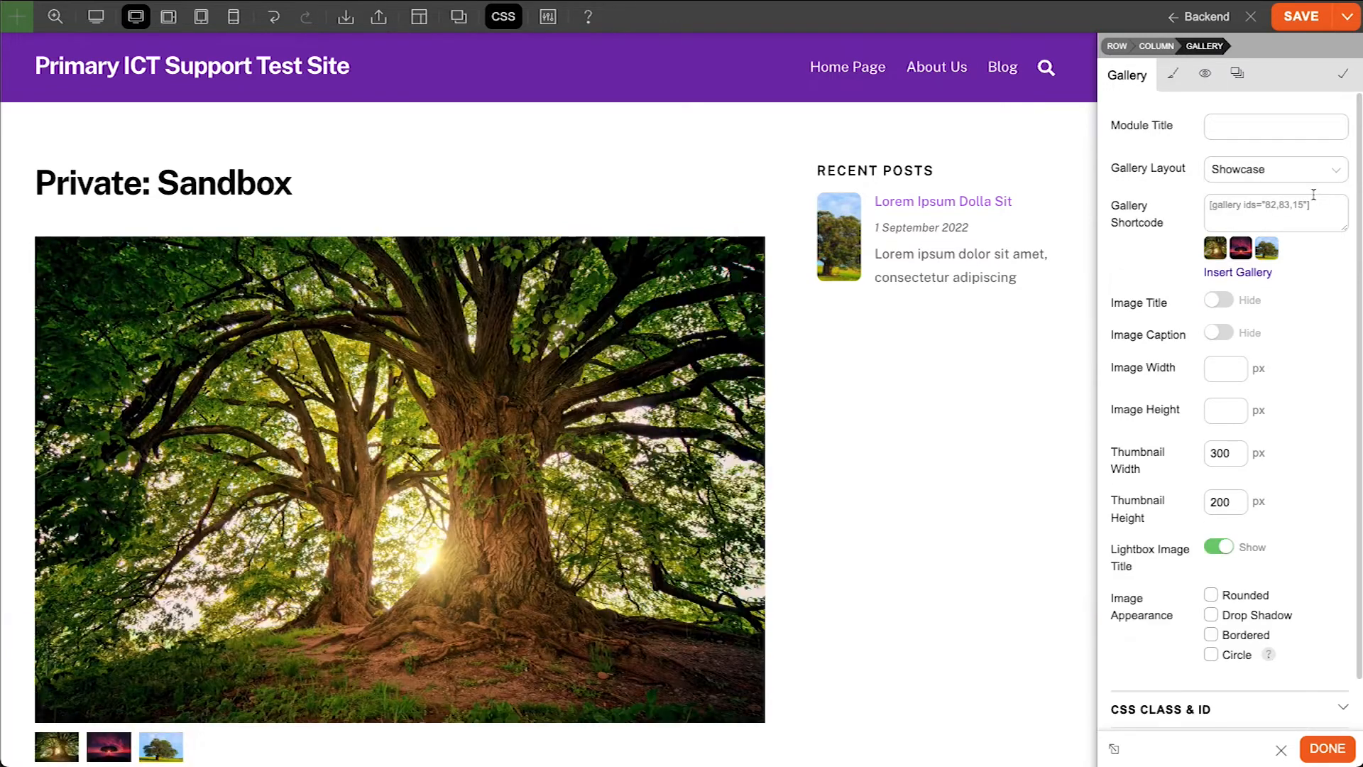
{"action": "scroll", "coordinate": [1314, 304], "scroll_direction": "down", "scroll_amount": 1}
{"action": "scroll", "coordinate": [156, 680], "scroll_direction": "down", "scroll_amount": 1}
{"action": "left_click", "coordinate": [114, 685]}
{"action": "left_click", "coordinate": [158, 645]}
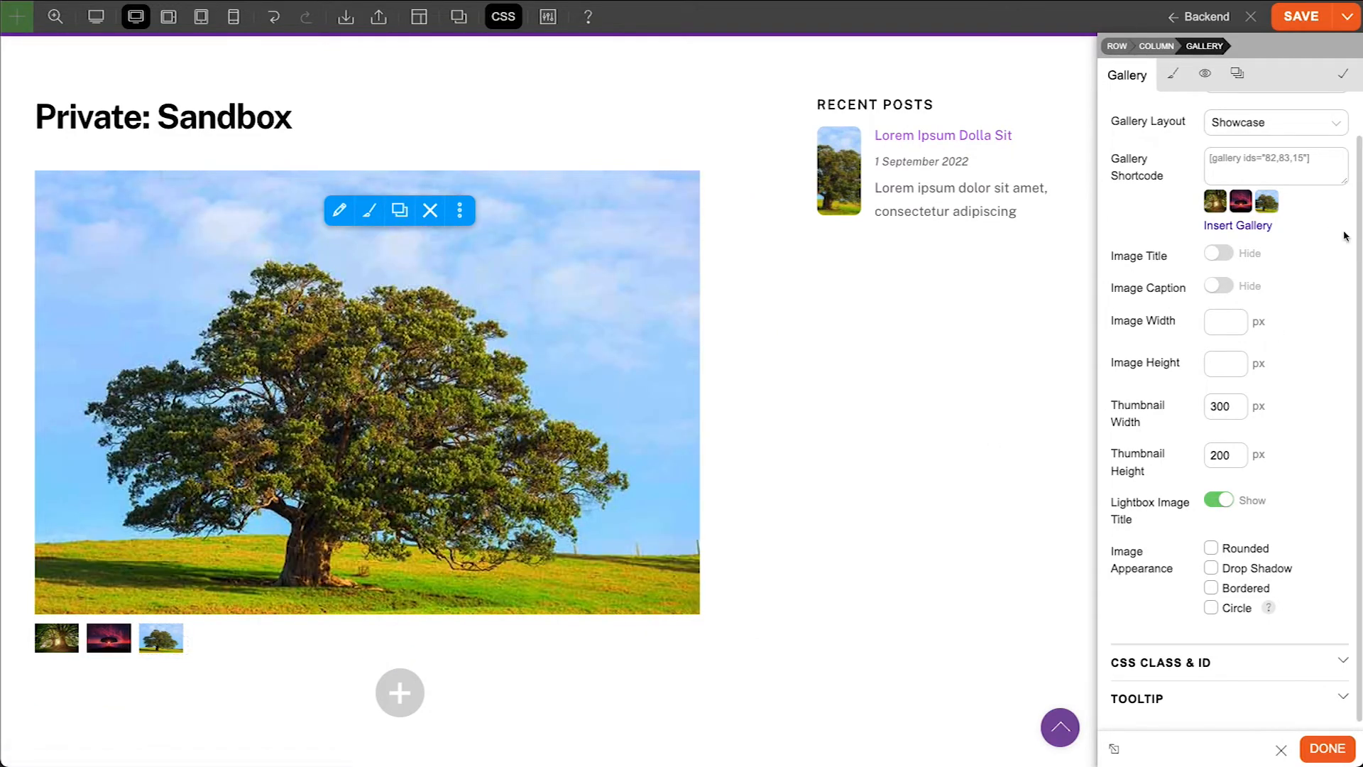
Switch the gallery layout to Lightboxed and browse through its images in the lightbox on the published page
{"action": "left_click", "coordinate": [1316, 132]}
{"action": "left_click", "coordinate": [1293, 170]}
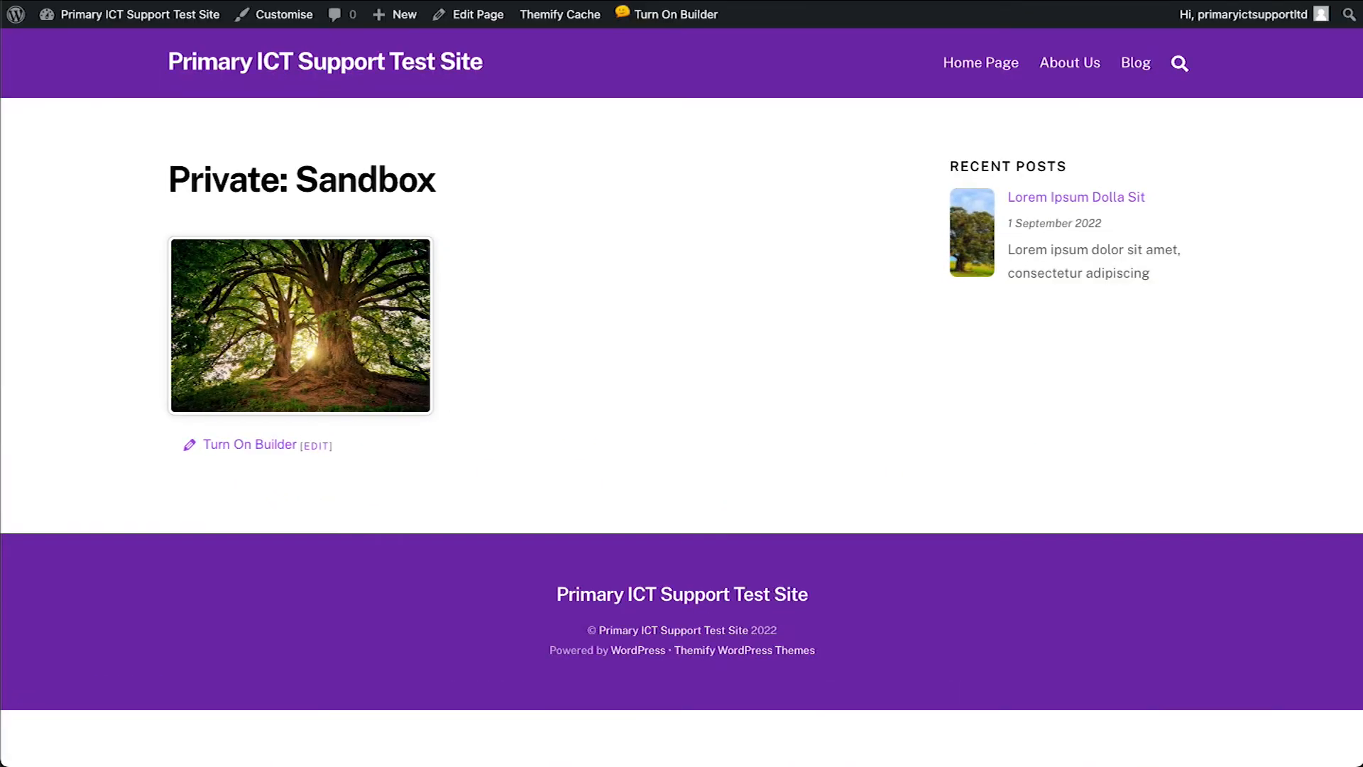
{"action": "left_click", "coordinate": [341, 357]}
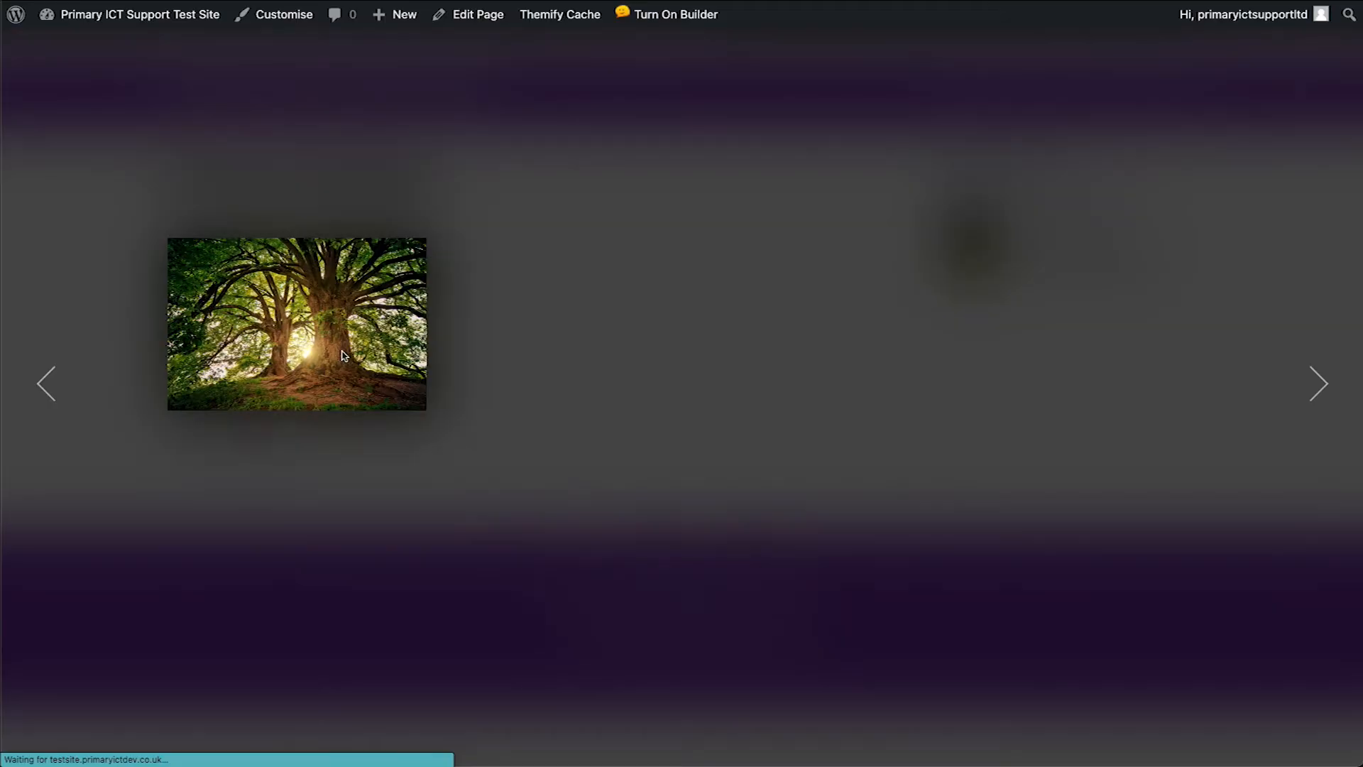
{"action": "left_click", "coordinate": [1318, 383]}
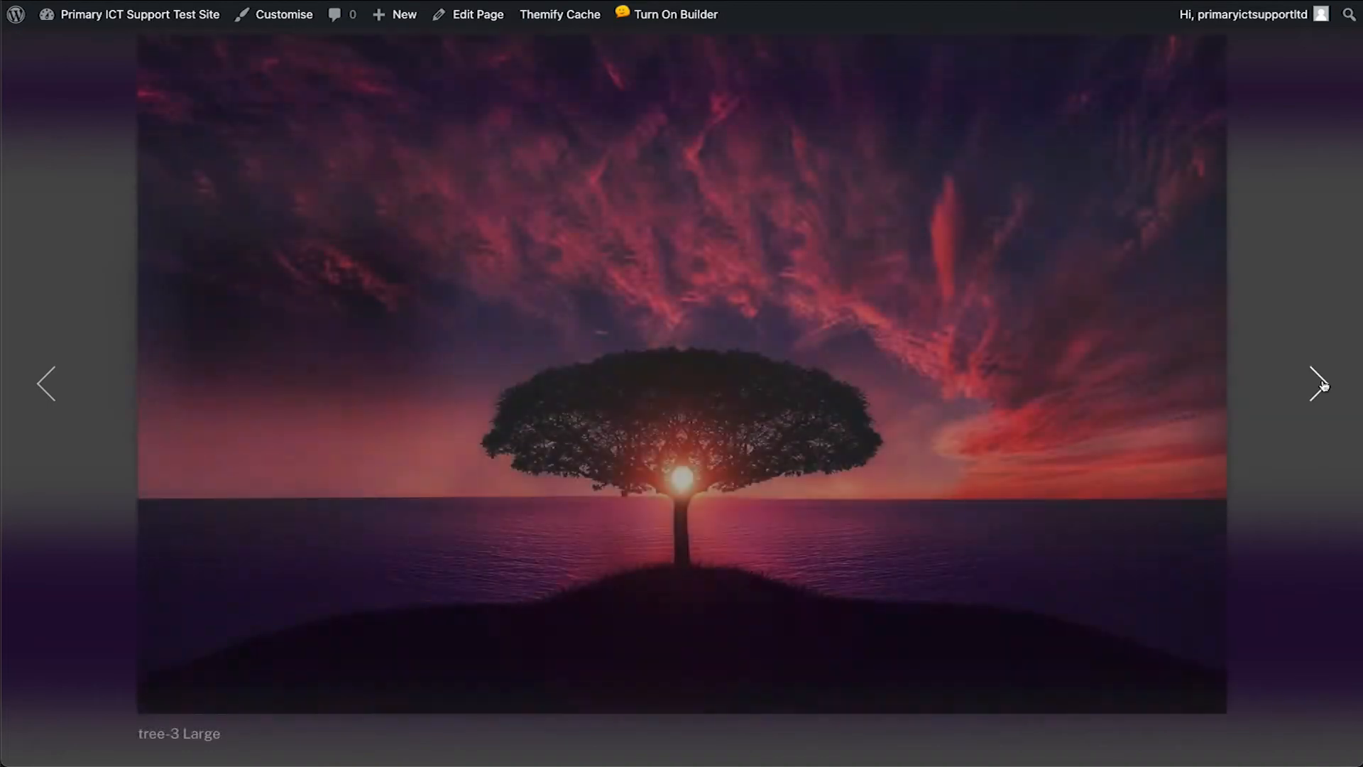
{"action": "left_click", "coordinate": [1319, 383]}
{"action": "left_click", "coordinate": [1319, 384]}
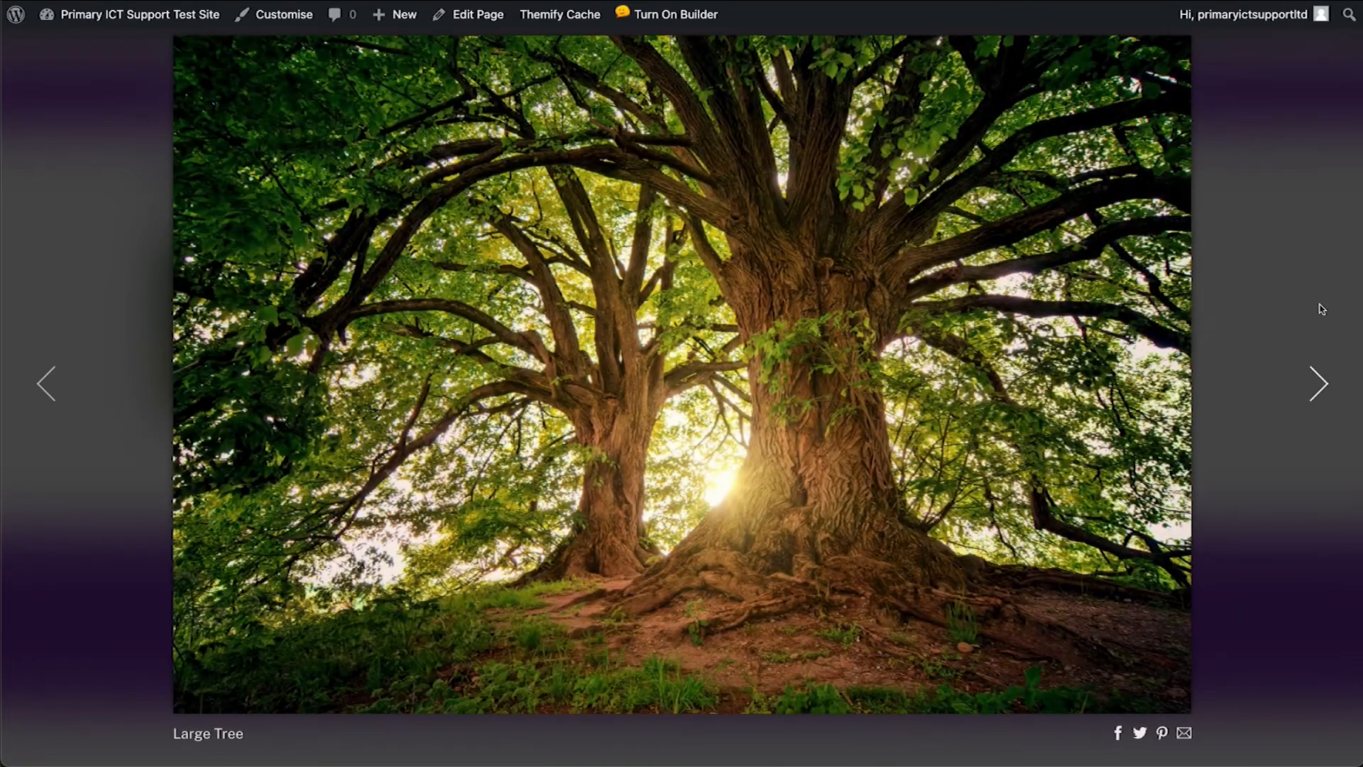
{"action": "left_click", "coordinate": [1322, 294]}
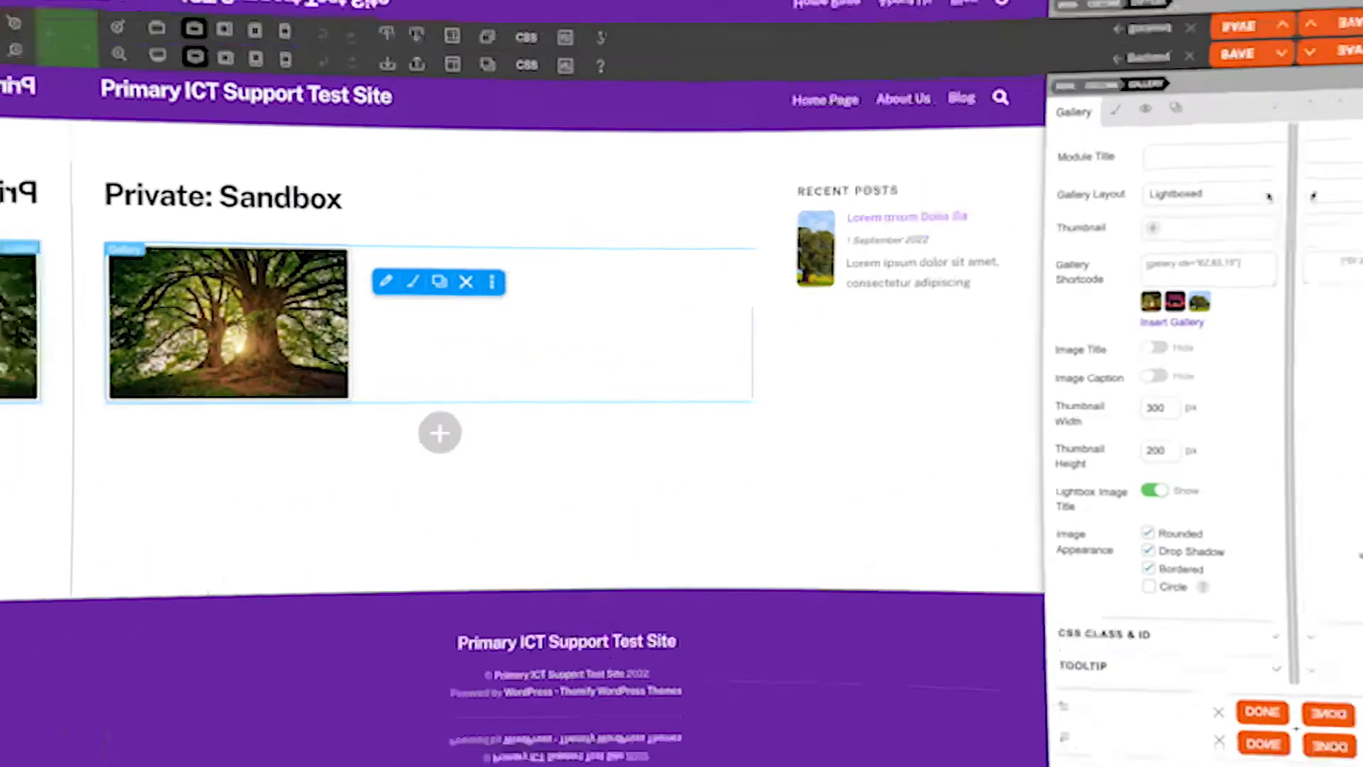
Set the gallery layout to Slider and review its thumbnail, link, lightbox and image appearance settings
{"action": "left_click", "coordinate": [1332, 173]}
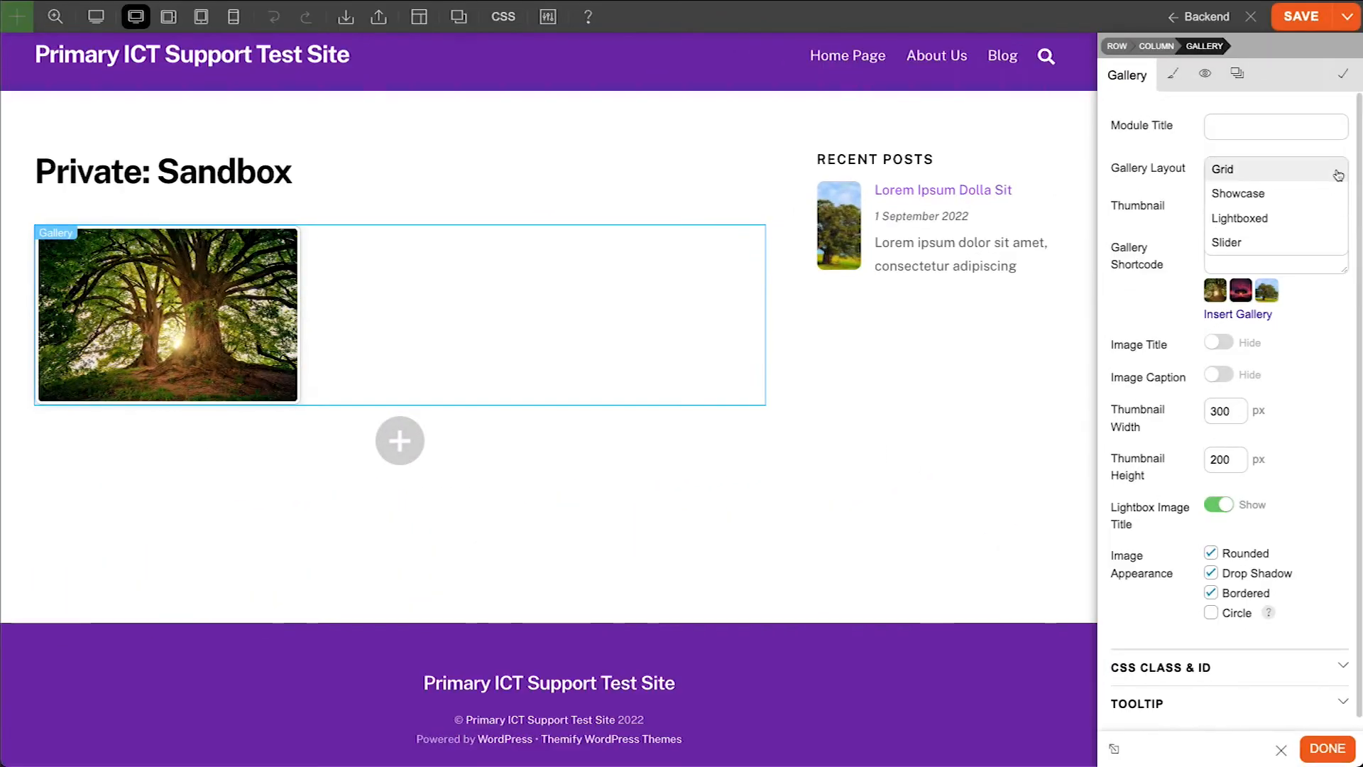
{"action": "left_click", "coordinate": [1317, 243]}
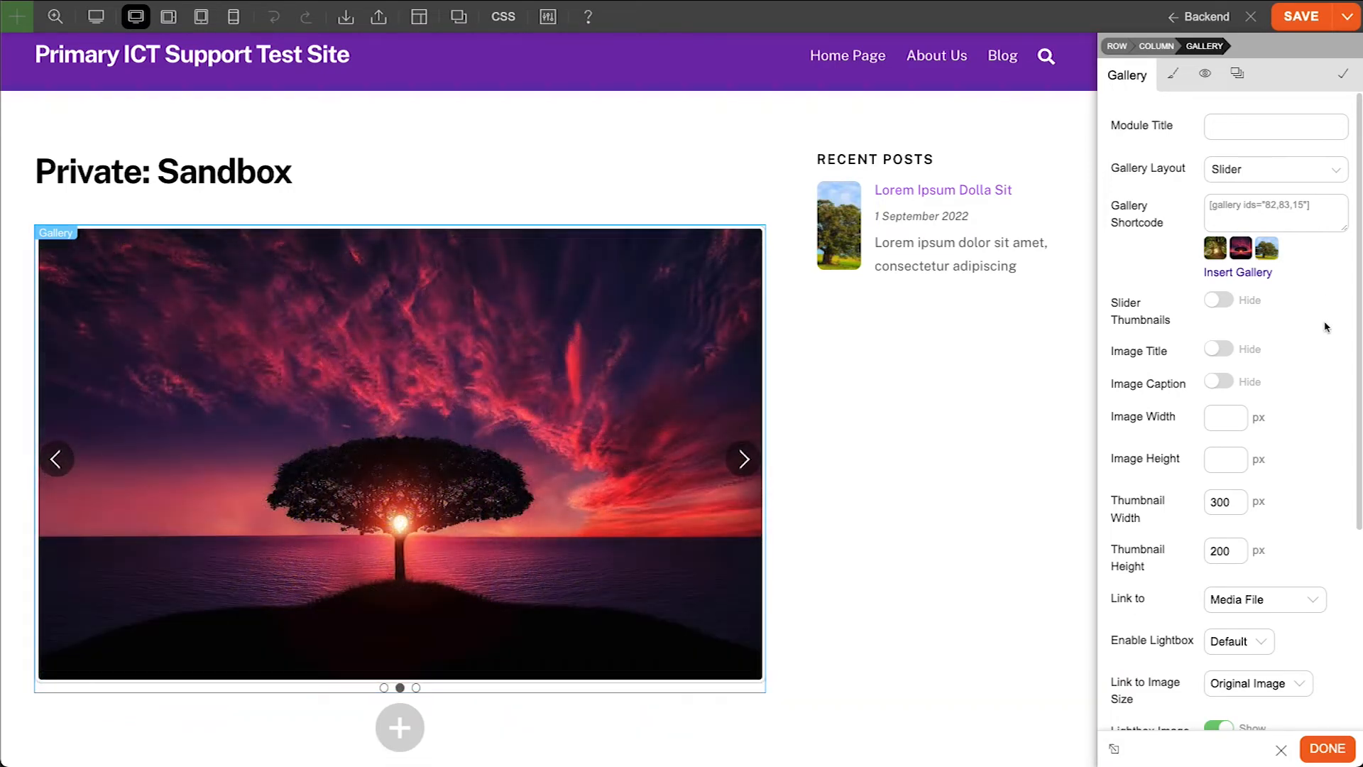
{"action": "scroll", "coordinate": [1324, 326], "scroll_direction": "down", "scroll_amount": 4}
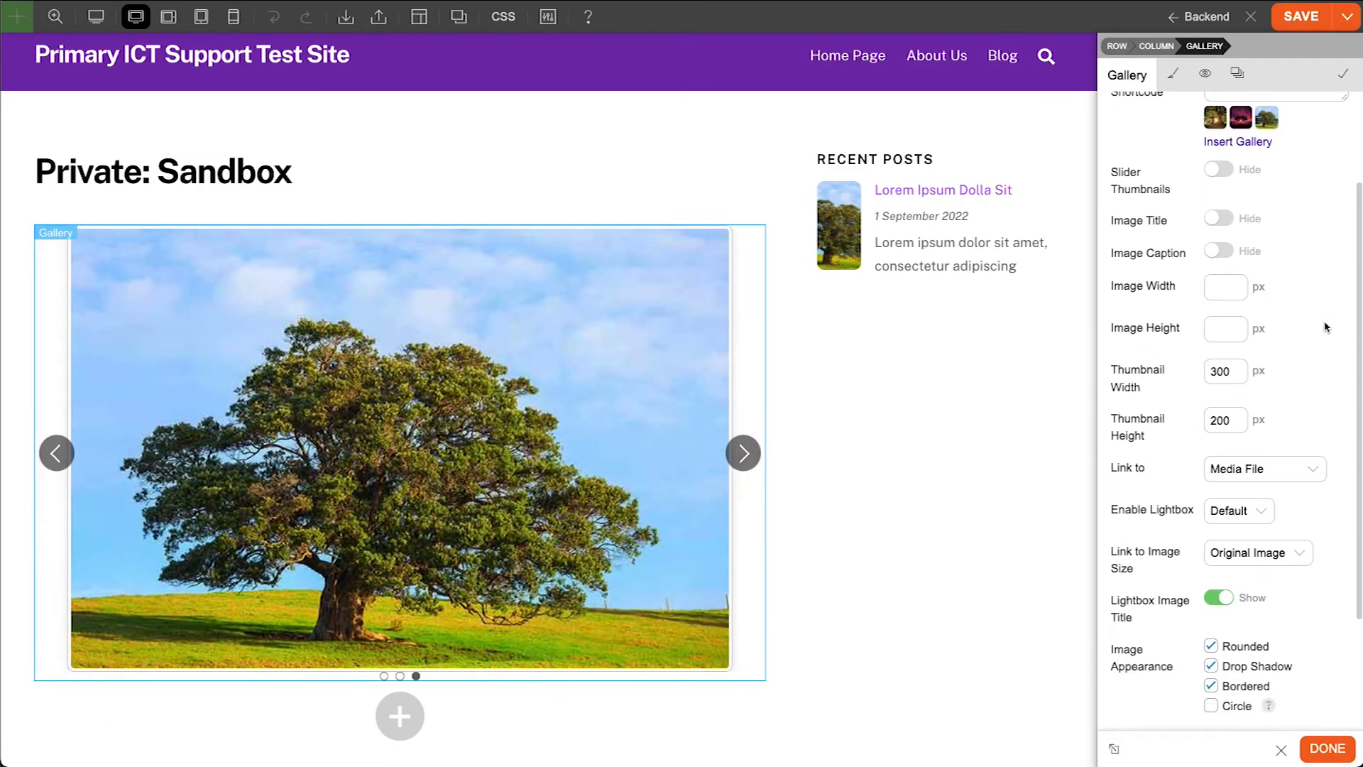
{"action": "scroll", "coordinate": [1324, 327], "scroll_direction": "down", "scroll_amount": 2}
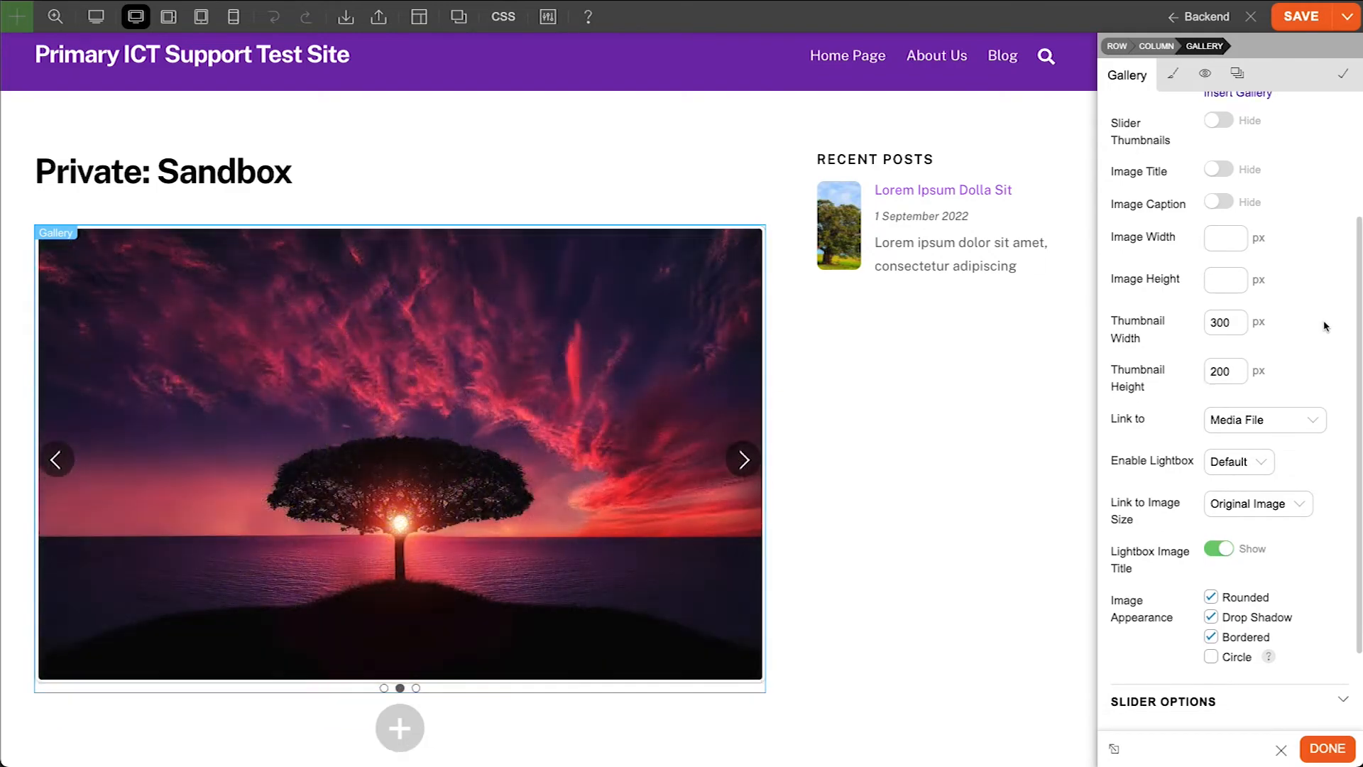
{"action": "scroll", "coordinate": [1325, 326], "scroll_direction": "down", "scroll_amount": 3}
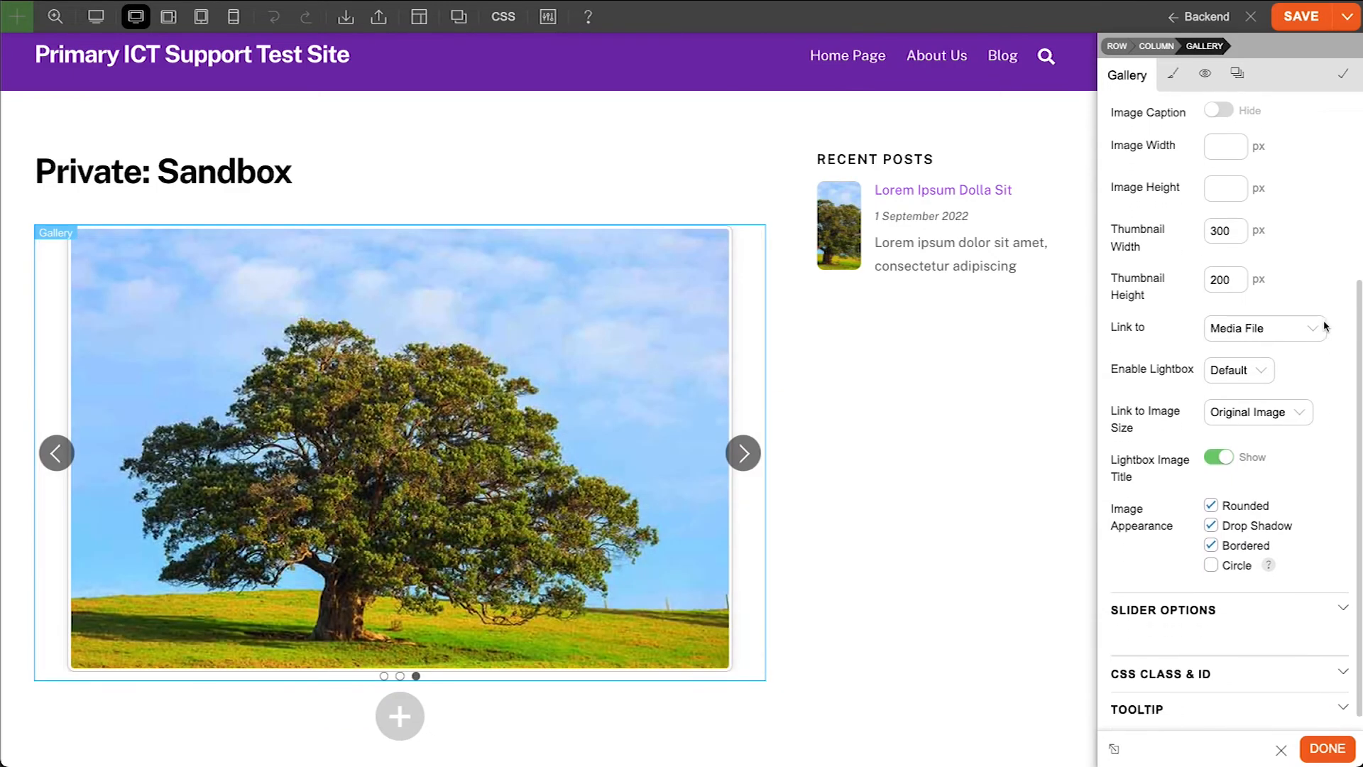
{"action": "scroll", "coordinate": [1325, 326], "scroll_direction": "down", "scroll_amount": 1}
Review the gallery's slider options, including effect, auto scroll, speed and arrows, and confirm the module settings
{"action": "left_click", "coordinate": [1337, 592]}
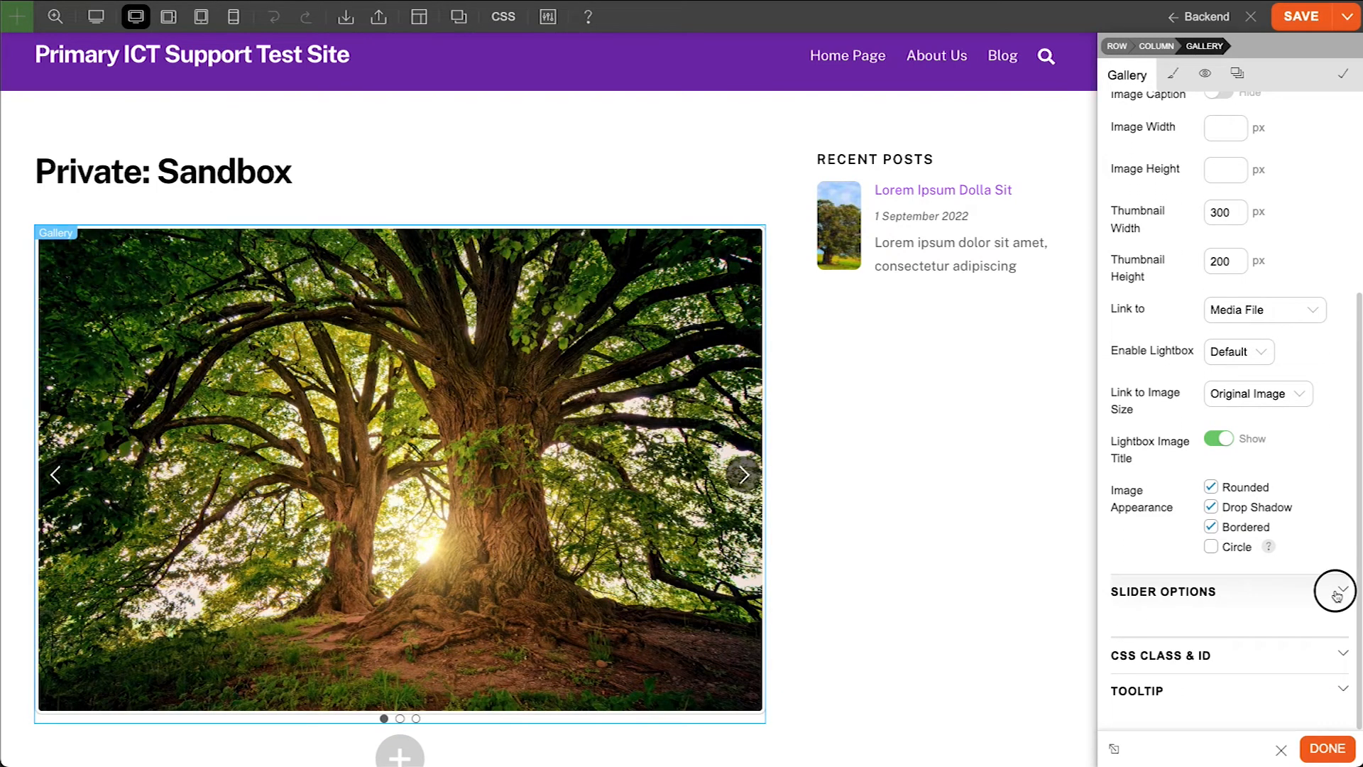
{"action": "scroll", "coordinate": [1327, 552], "scroll_direction": "down", "scroll_amount": 6}
{"action": "scroll", "coordinate": [1325, 552], "scroll_direction": "down", "scroll_amount": 5}
{"action": "scroll", "coordinate": [1325, 552], "scroll_direction": "down", "scroll_amount": 2}
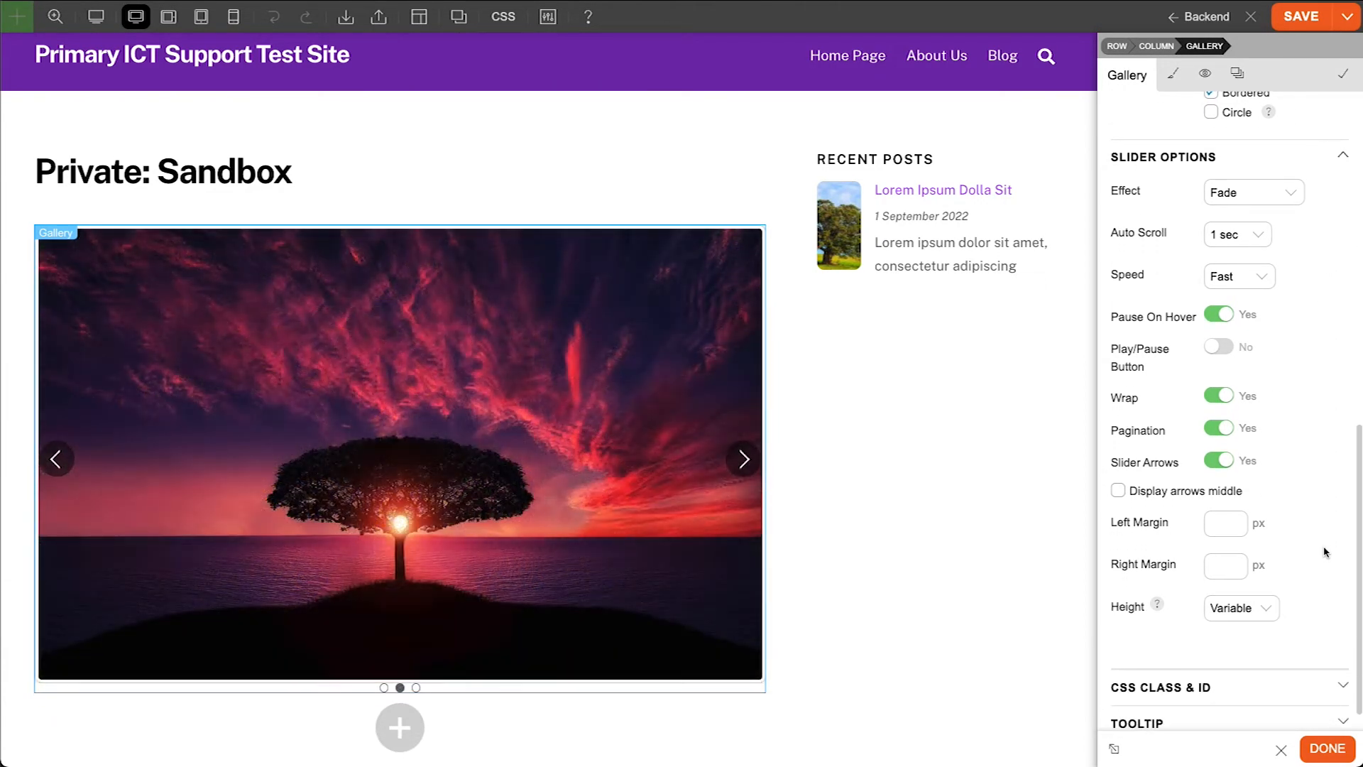
{"action": "scroll", "coordinate": [1324, 553], "scroll_direction": "up", "scroll_amount": 1}
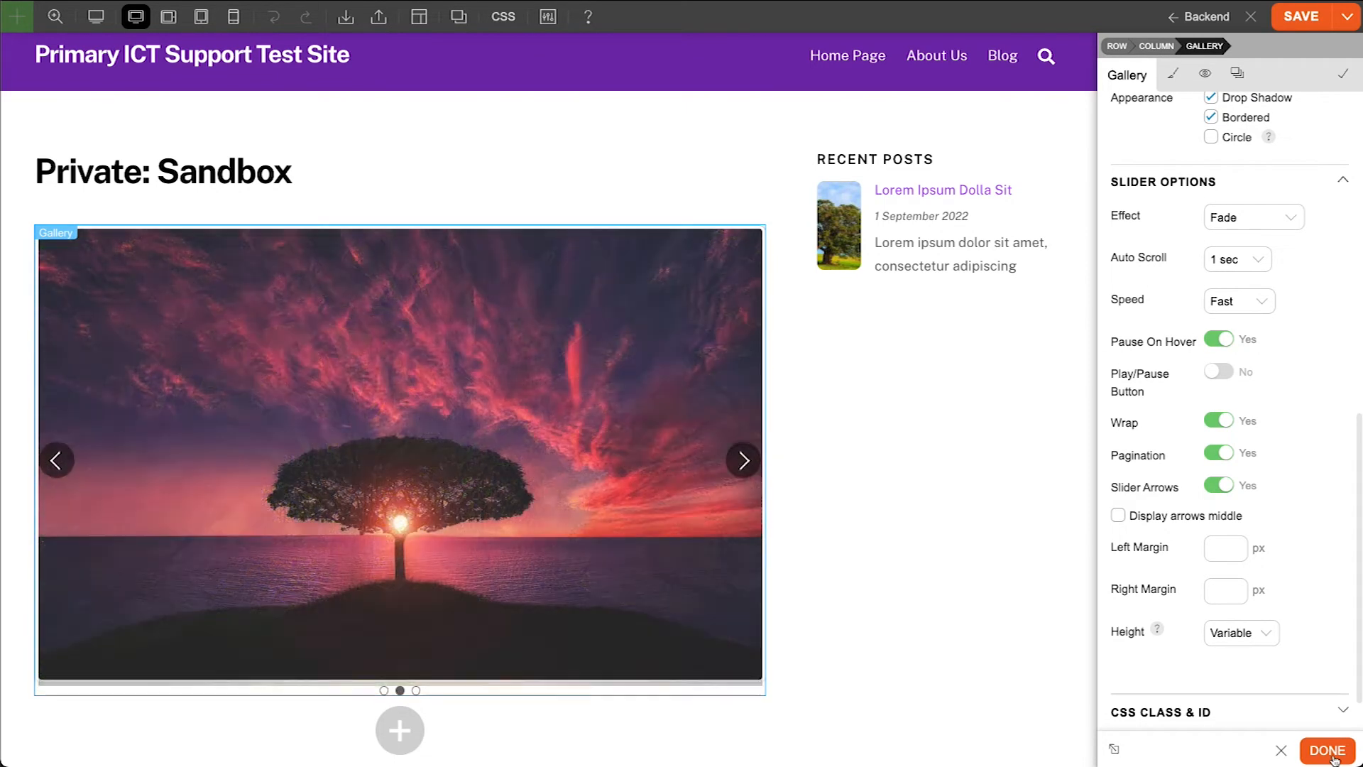
{"action": "left_click", "coordinate": [1327, 750]}
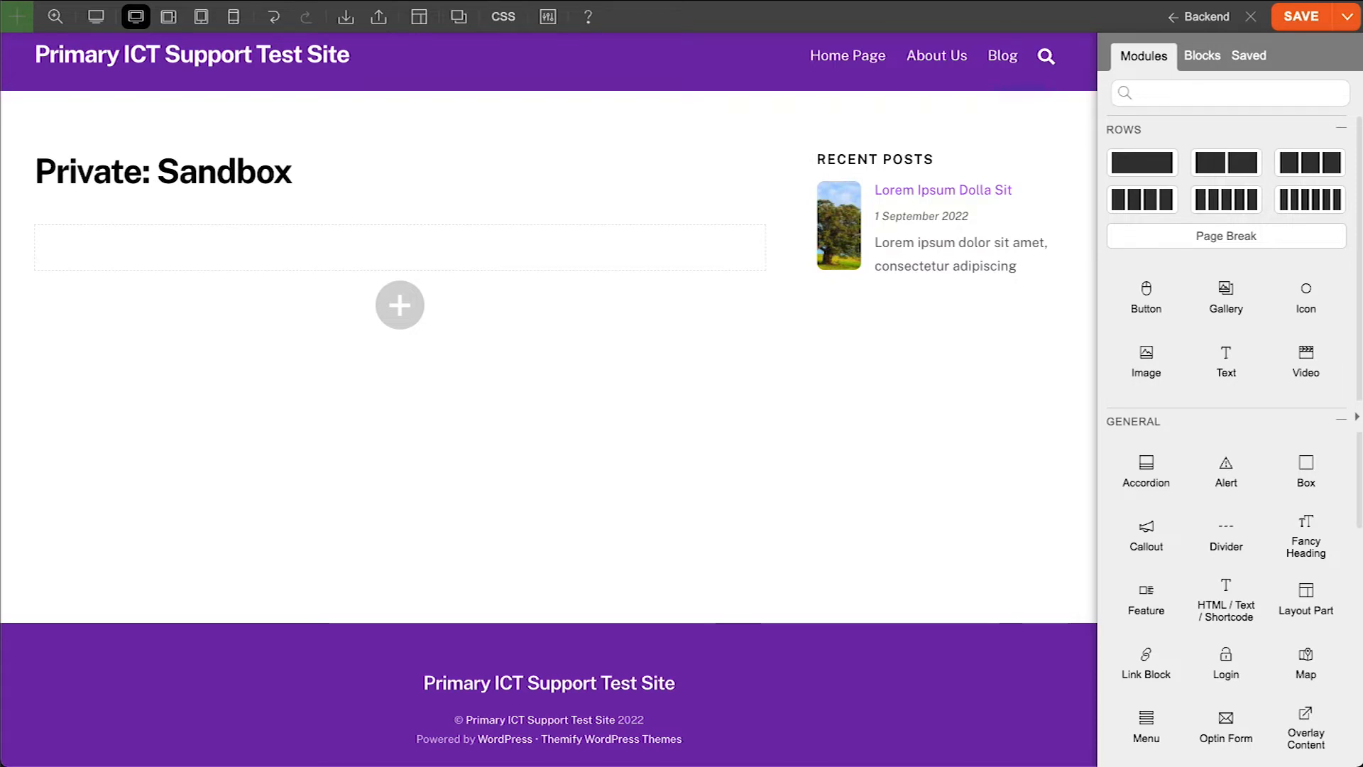
Add a Video module to the empty row, replace its sample URL with a copied YouTube link, and check the media library for videos
{"action": "left_click_drag", "start_coordinate": [1305, 356], "coordinate": [526, 252]}
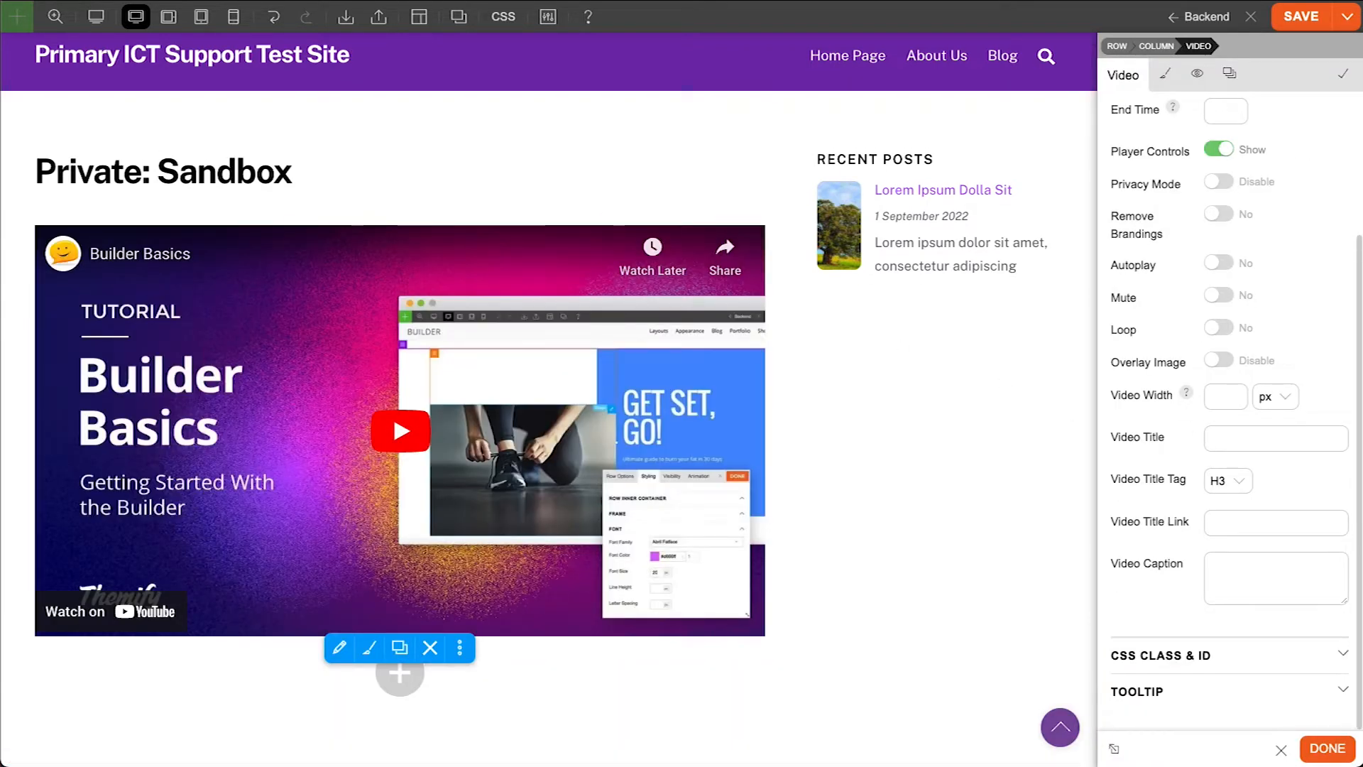
{"action": "scroll", "coordinate": [1293, 495], "scroll_direction": "up", "scroll_amount": 3}
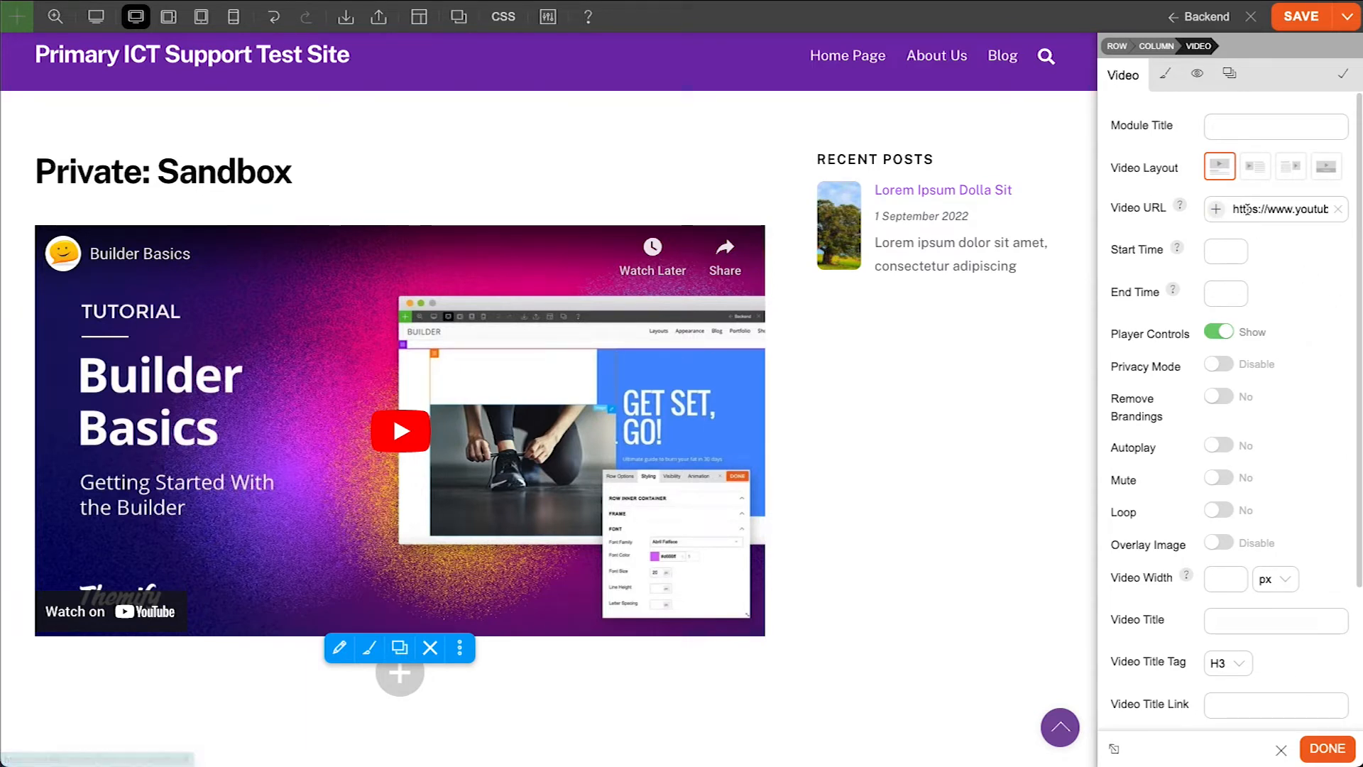
{"action": "left_click", "coordinate": [1338, 209]}
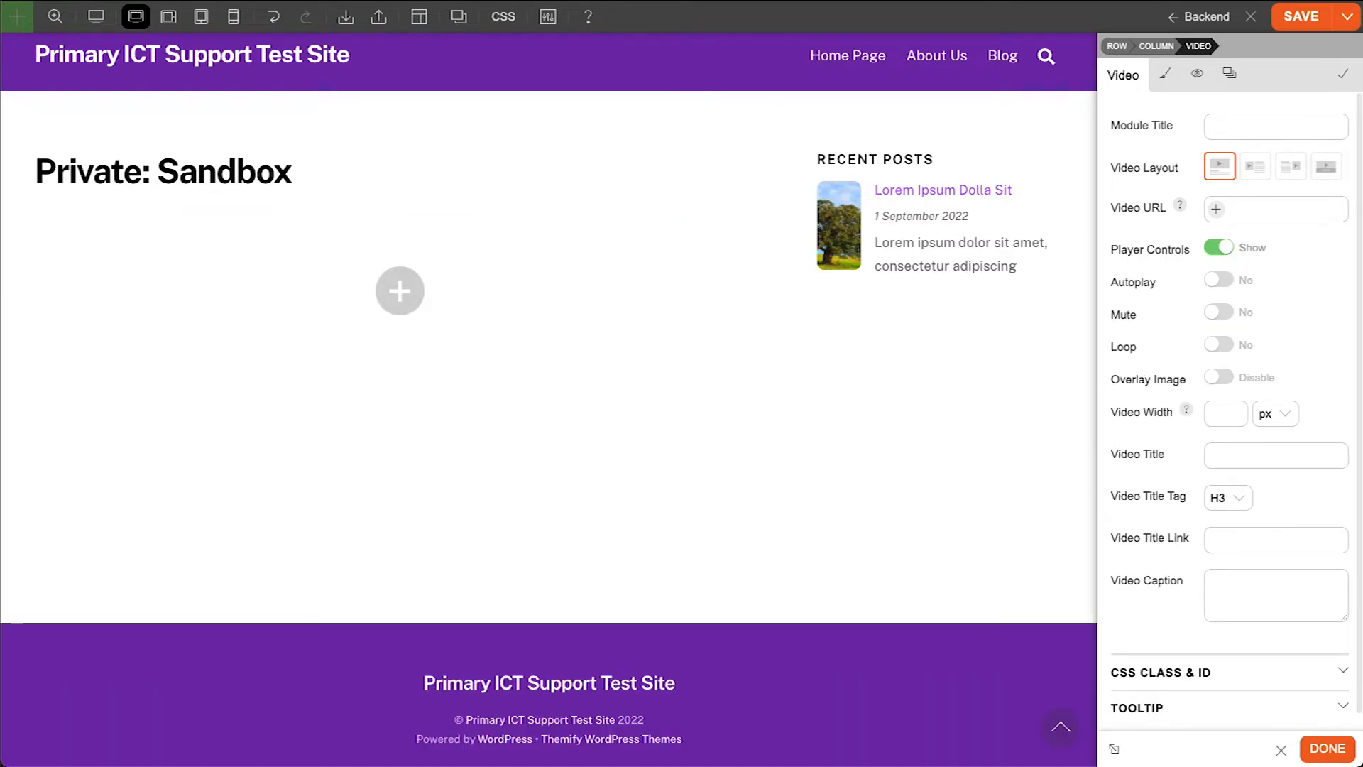
{"action": "left_click", "coordinate": [1266, 209]}
{"action": "key", "text": "ctrl+v"}
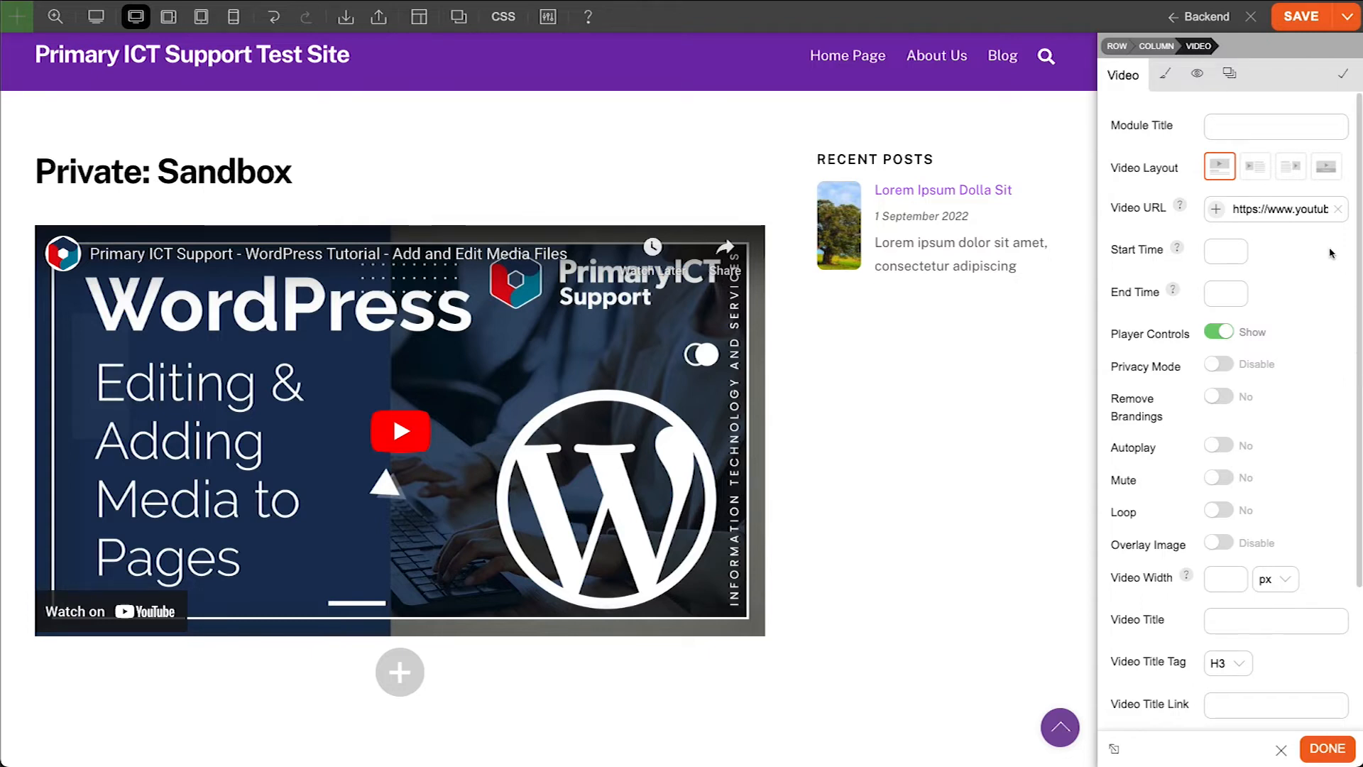
{"action": "left_click", "coordinate": [1216, 209]}
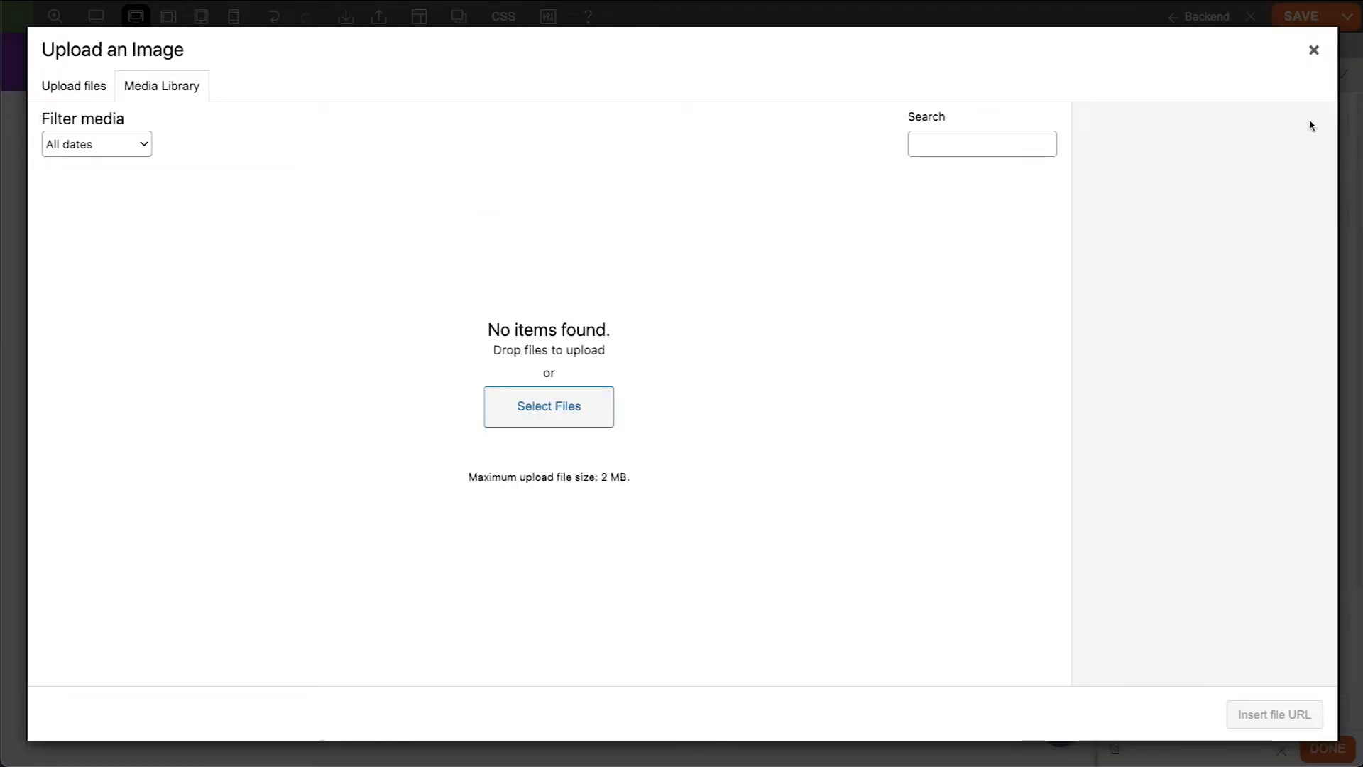
{"action": "left_click", "coordinate": [1313, 50]}
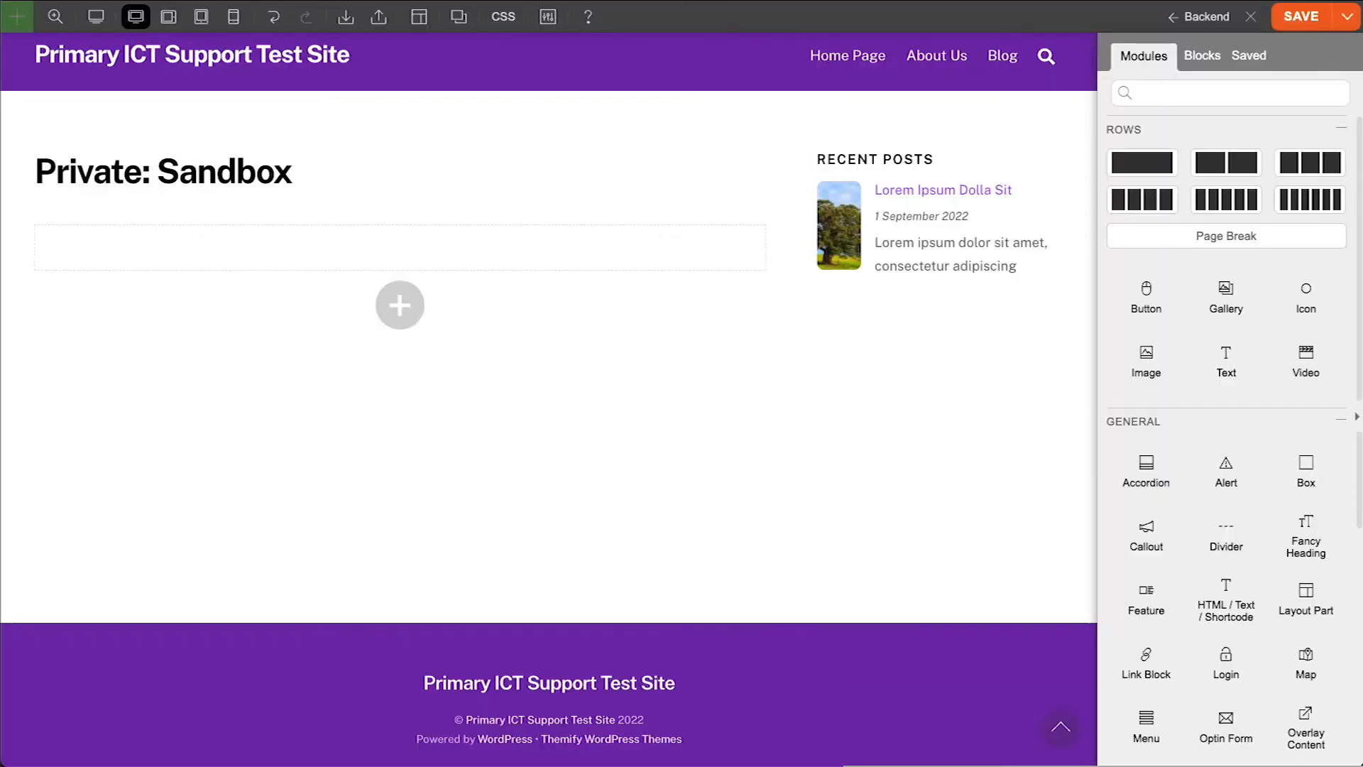
Add an Icon module to the empty row and set its label to "Change Me"
{"action": "mouse_move", "coordinate": [1328, 310]}
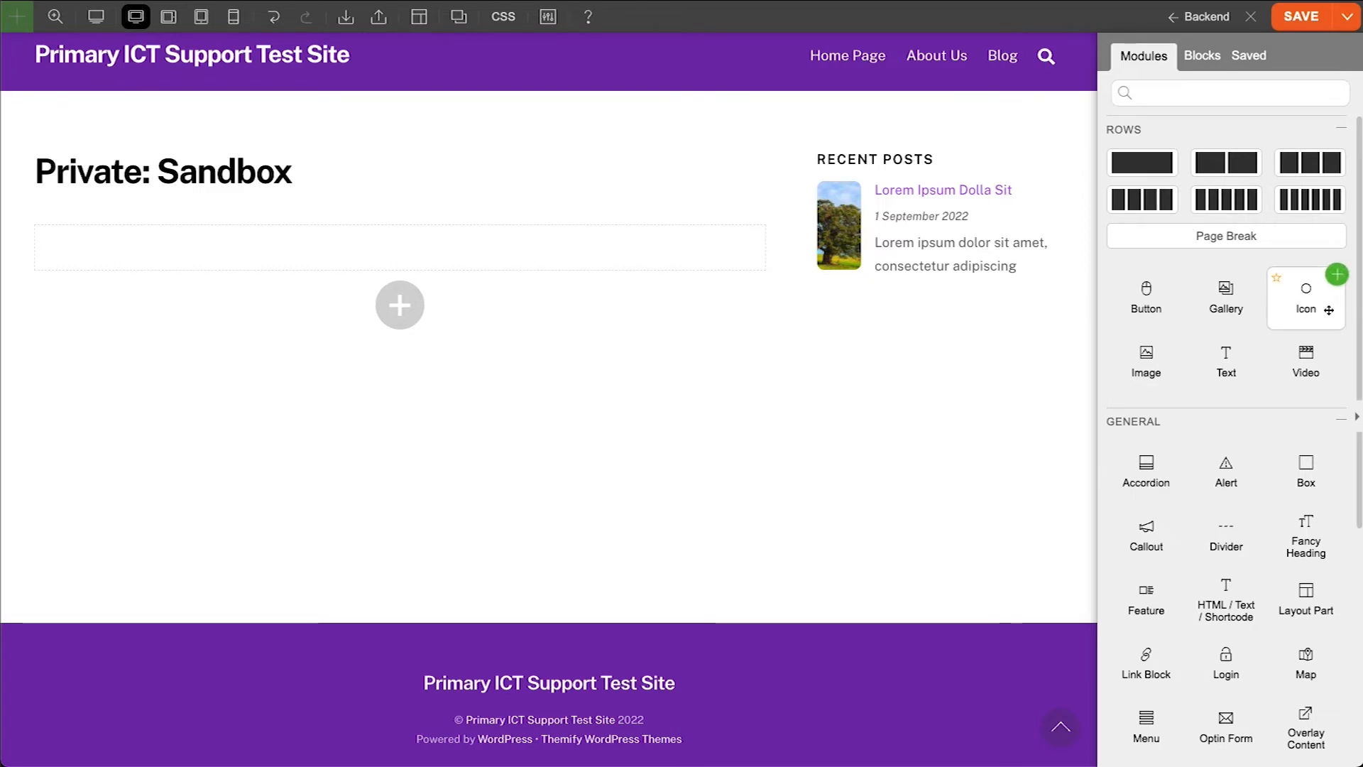
{"action": "left_click_drag", "start_coordinate": [1329, 310], "coordinate": [628, 251]}
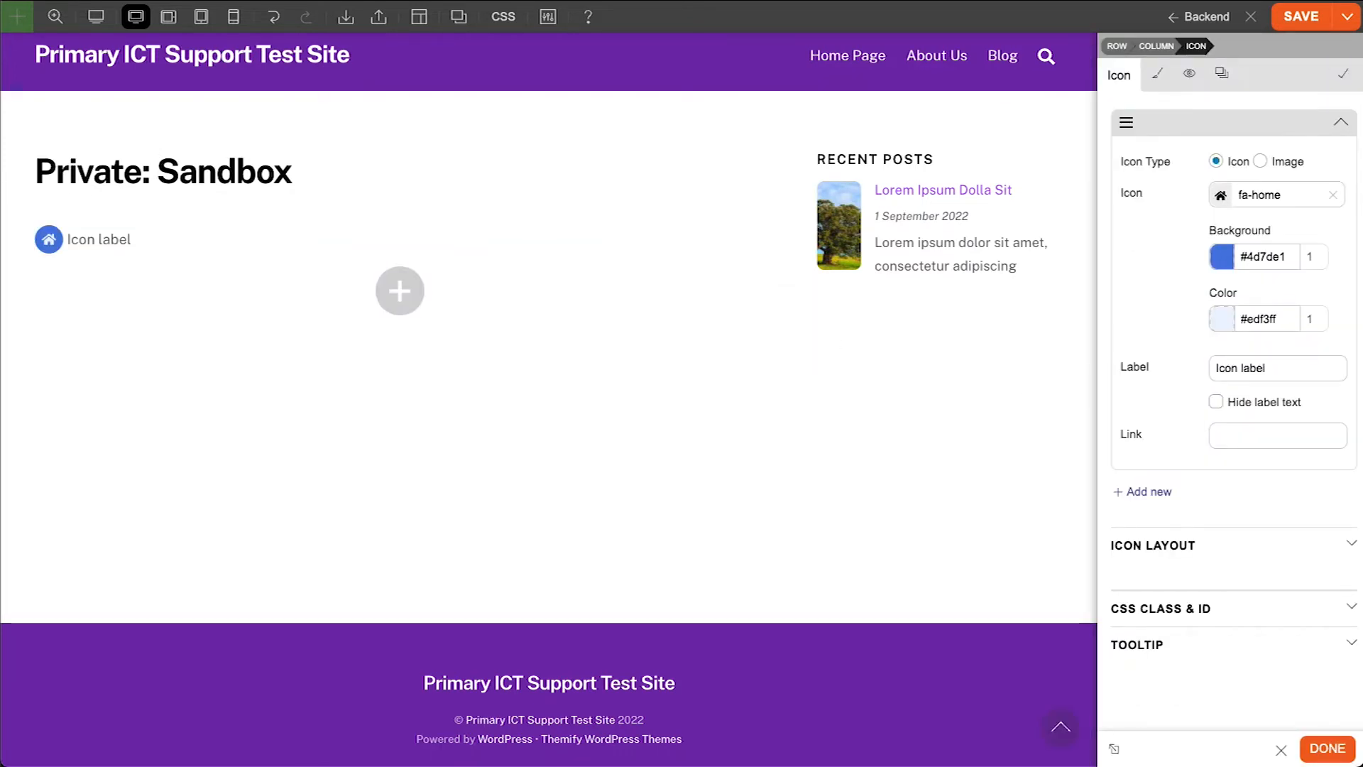
{"action": "left_click_drag", "start_coordinate": [1306, 356], "coordinate": [1201, 374]}
{"action": "type", "text": "Ch"}
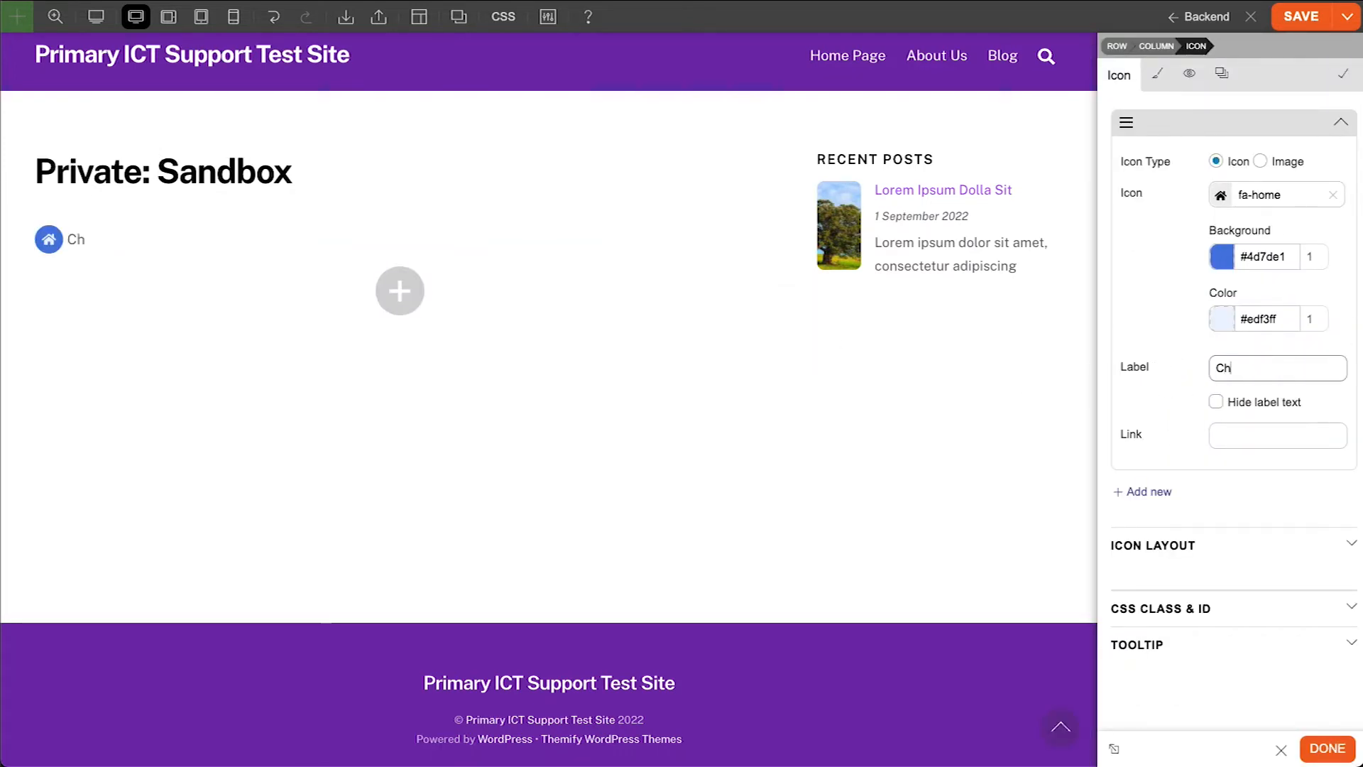
{"action": "type", "text": "amnge Me"}
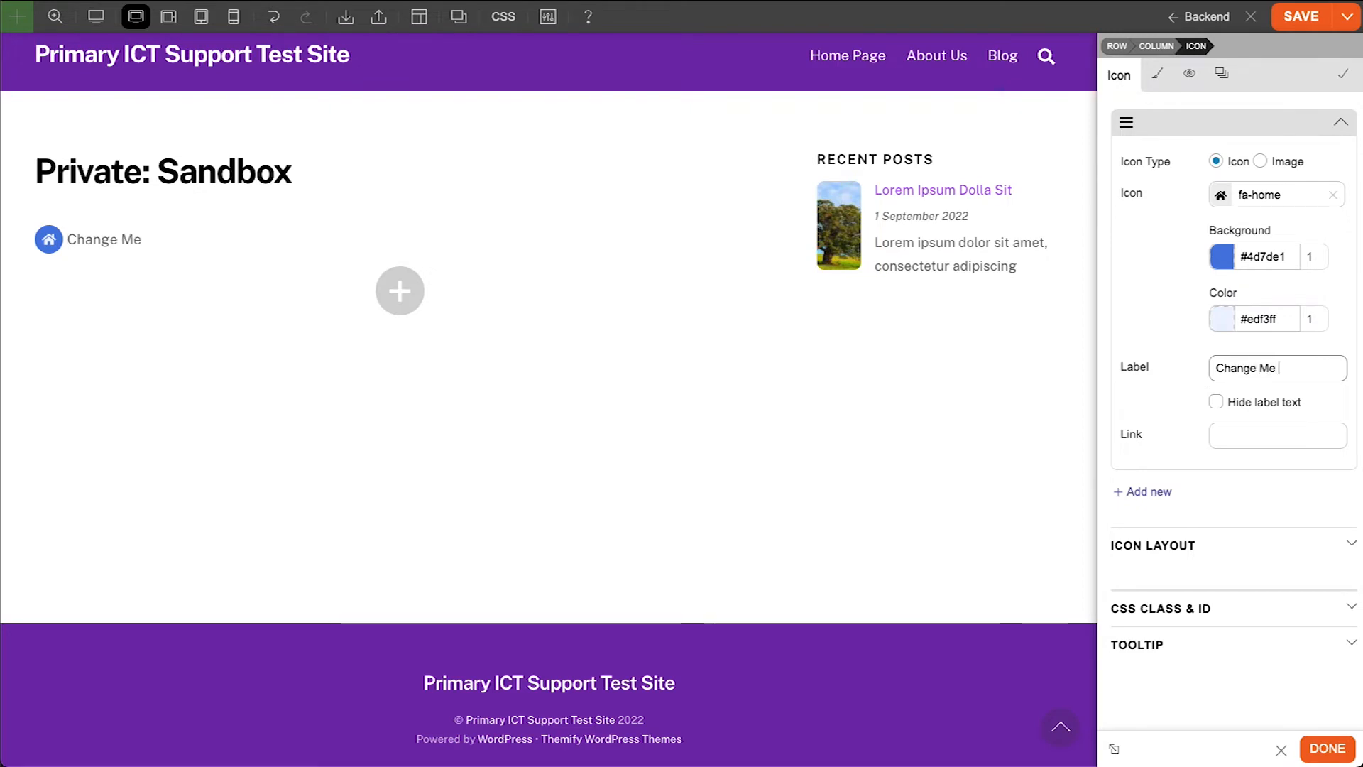
Replace the module's home icon with the archive-solid icon from the Line Awesome set
{"action": "left_click", "coordinate": [1223, 199]}
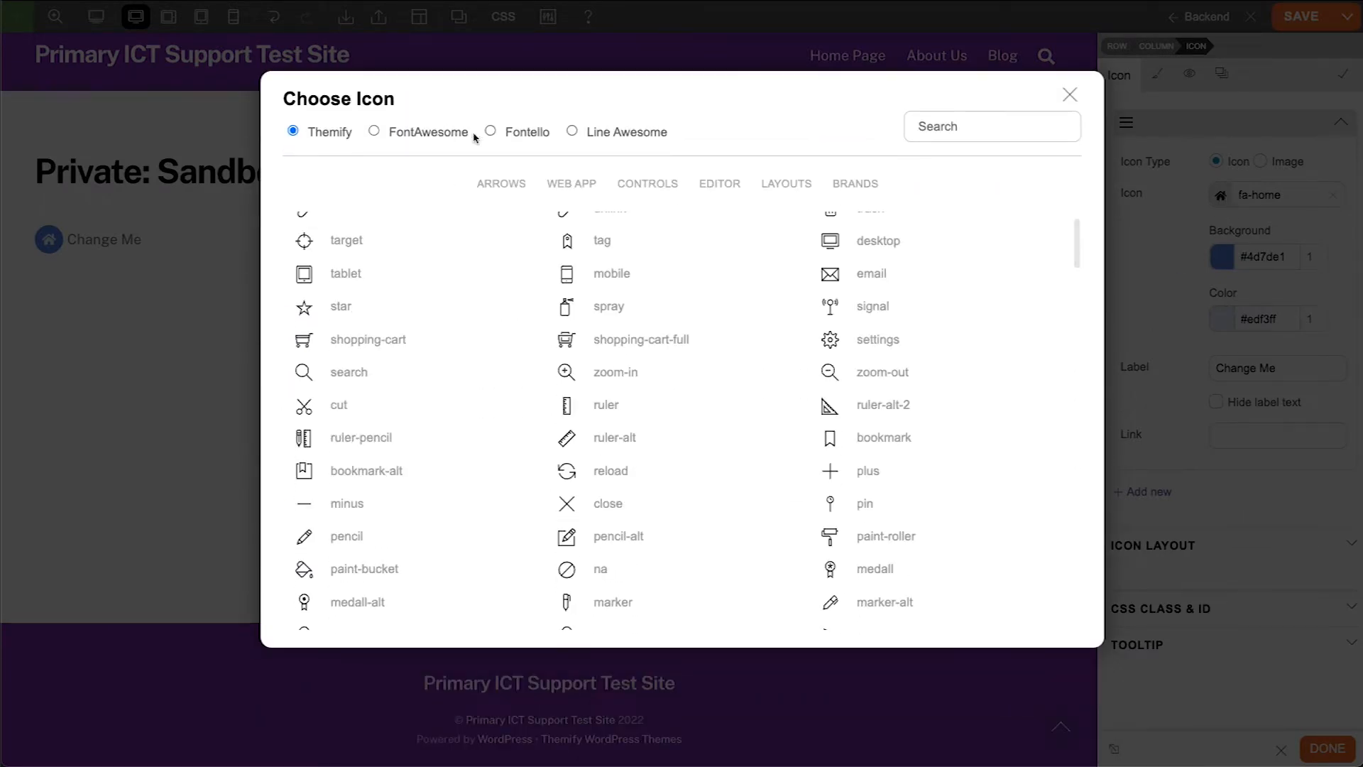
{"action": "left_click", "coordinate": [440, 134]}
{"action": "left_click", "coordinate": [622, 135]}
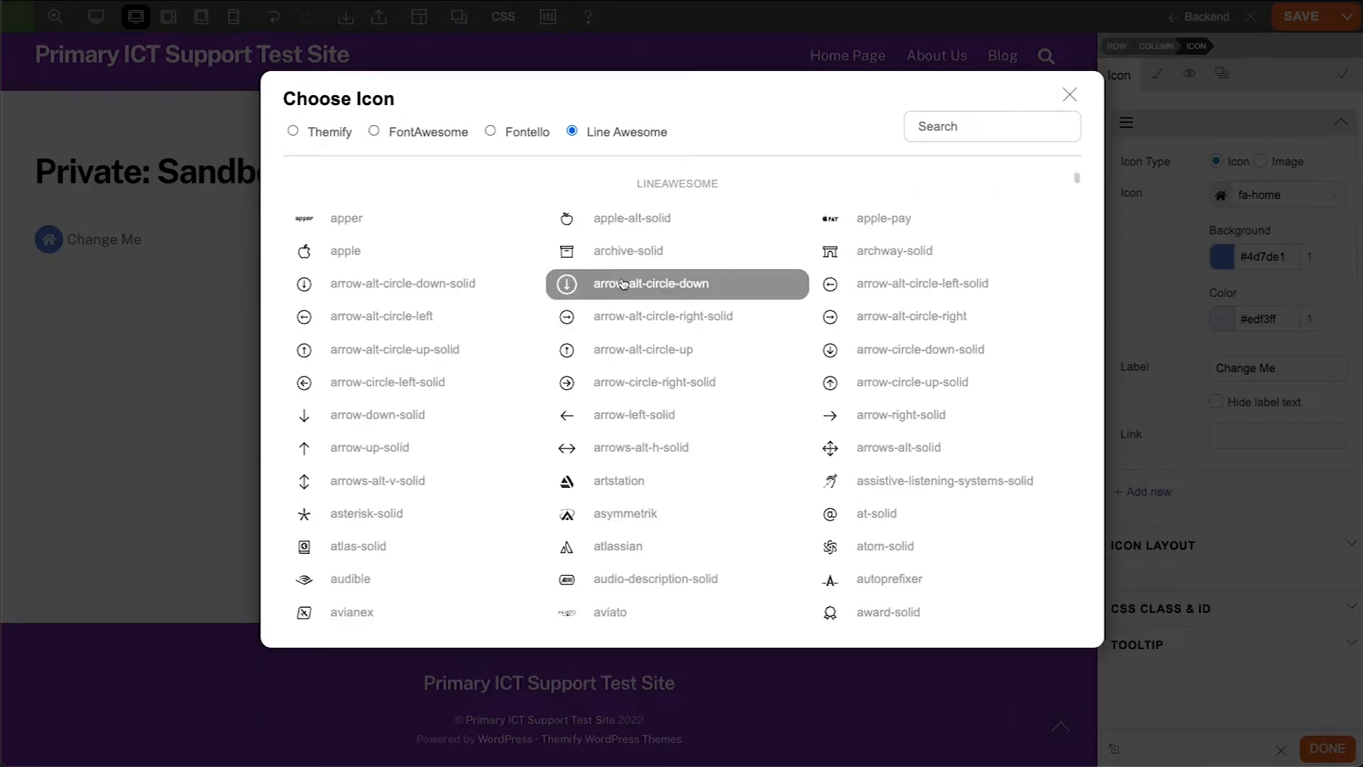
{"action": "left_click", "coordinate": [628, 251]}
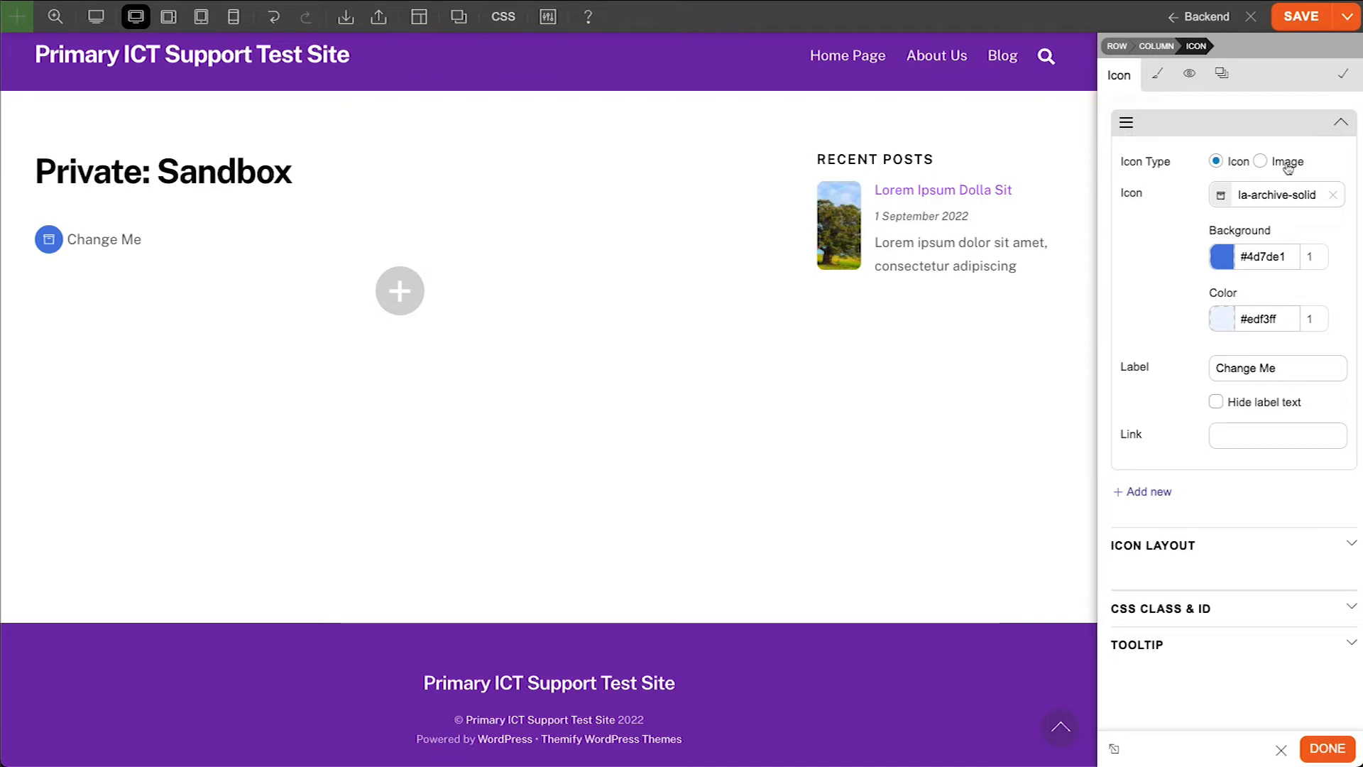
Try the Image icon type with the green-field tree picture from the media library and return to the Icon type
{"action": "left_click", "coordinate": [1261, 164]}
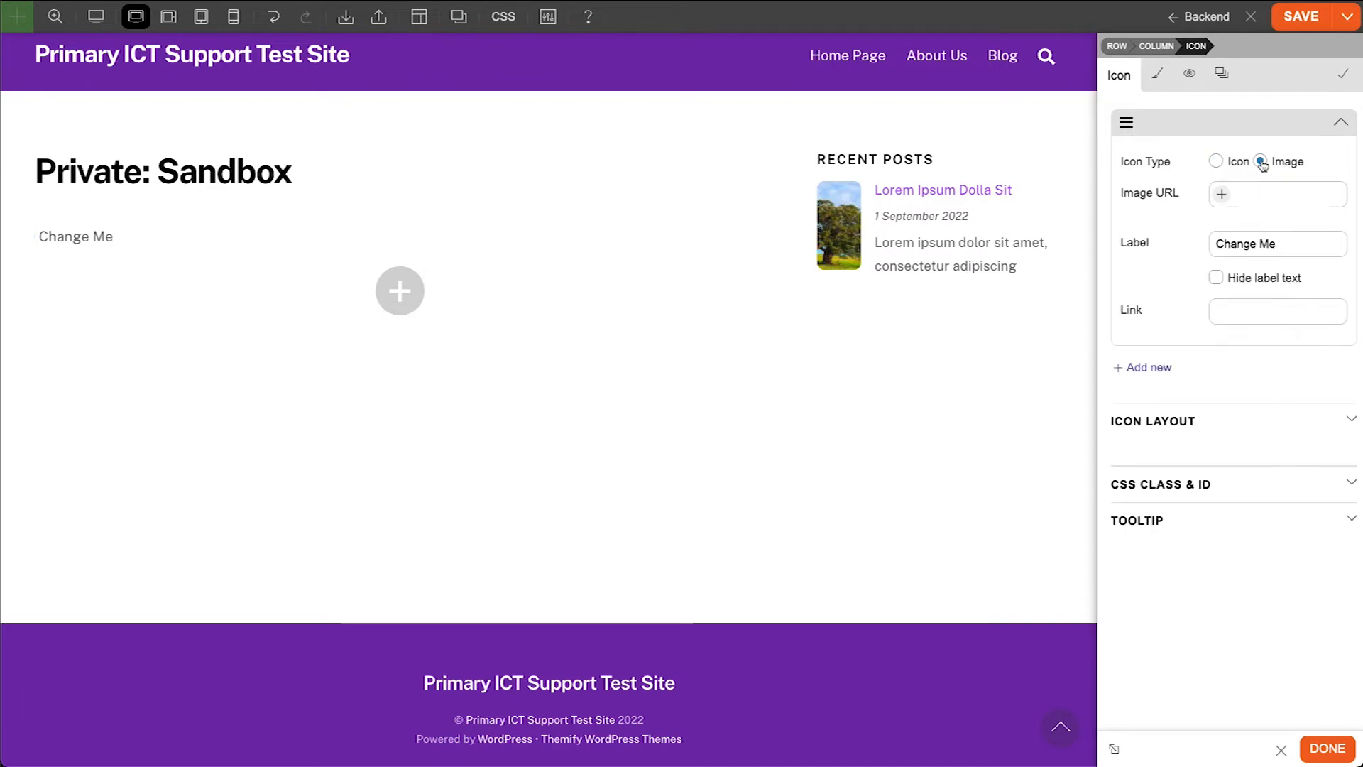
{"action": "left_click", "coordinate": [1224, 199]}
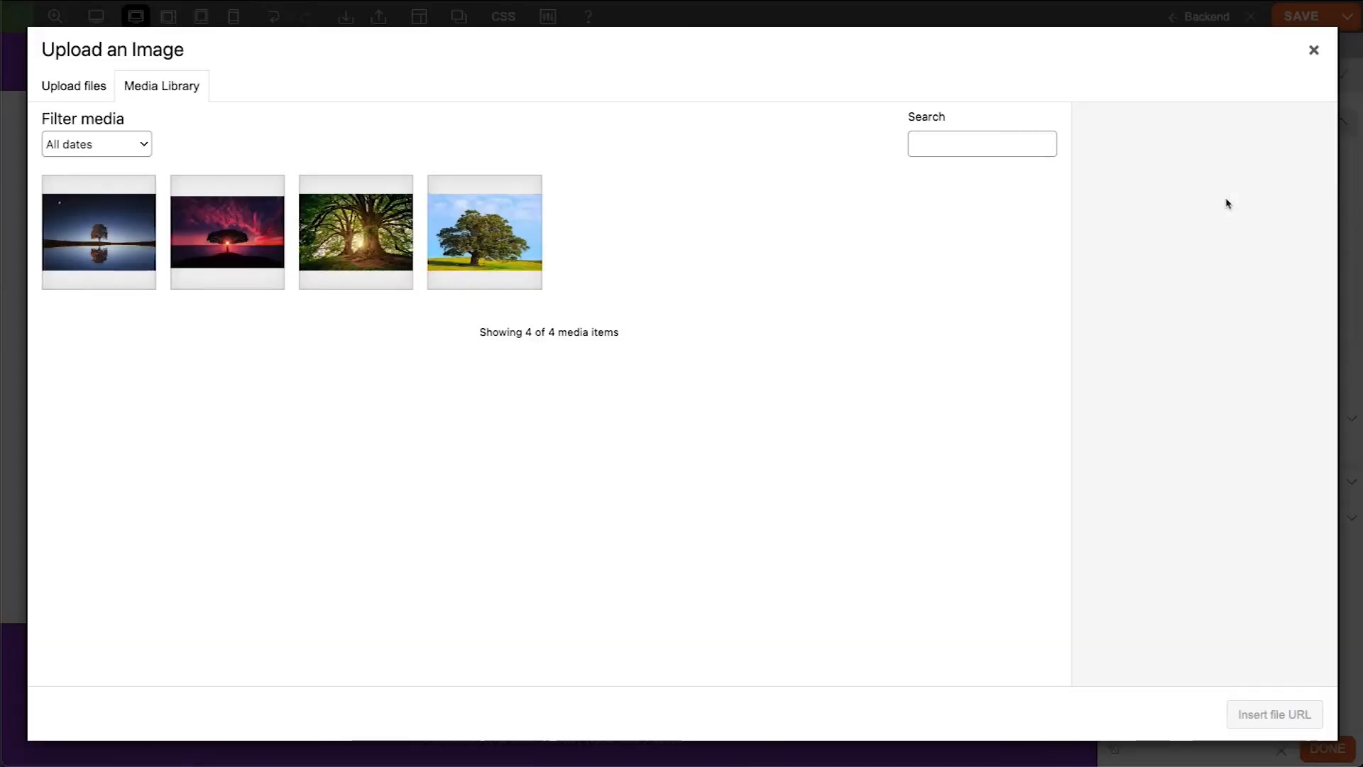
{"action": "left_click", "coordinate": [518, 238]}
{"action": "left_click", "coordinate": [1253, 724]}
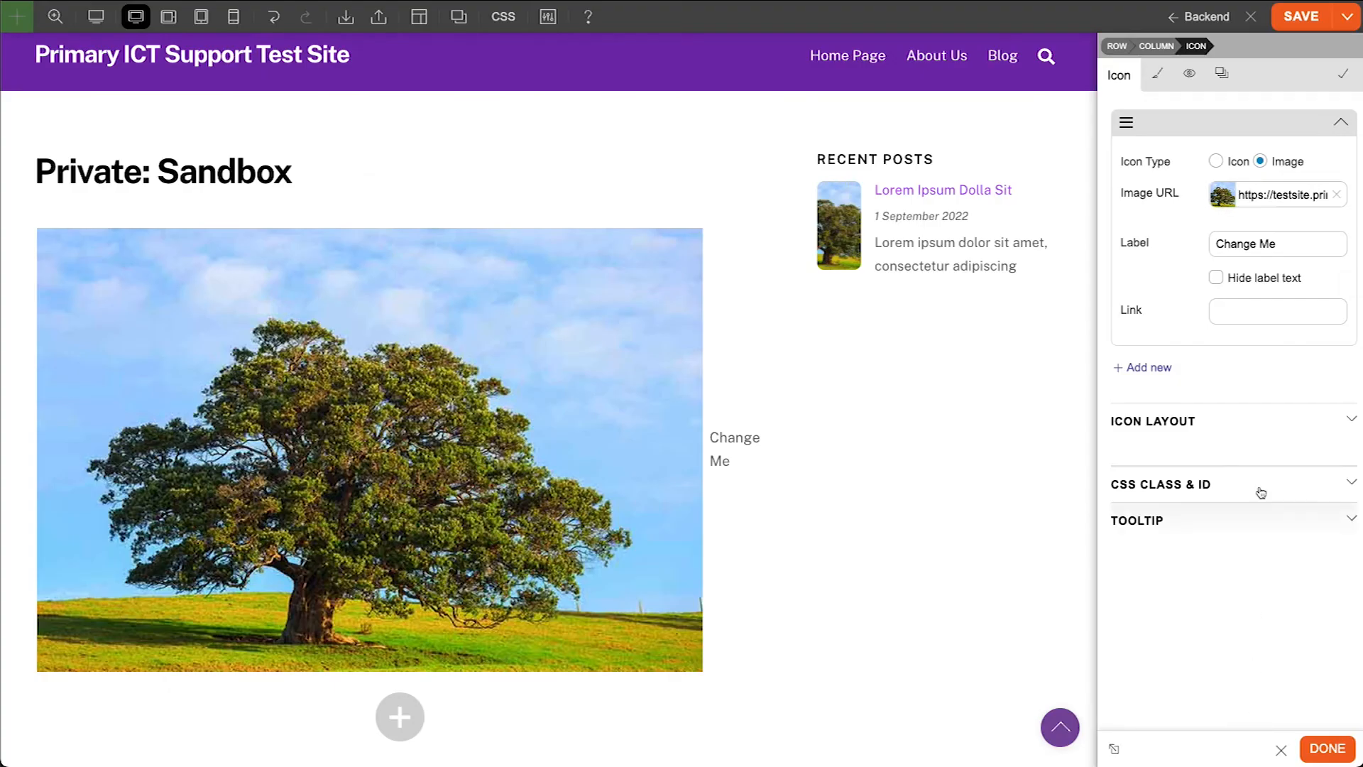
{"action": "left_click", "coordinate": [1215, 162]}
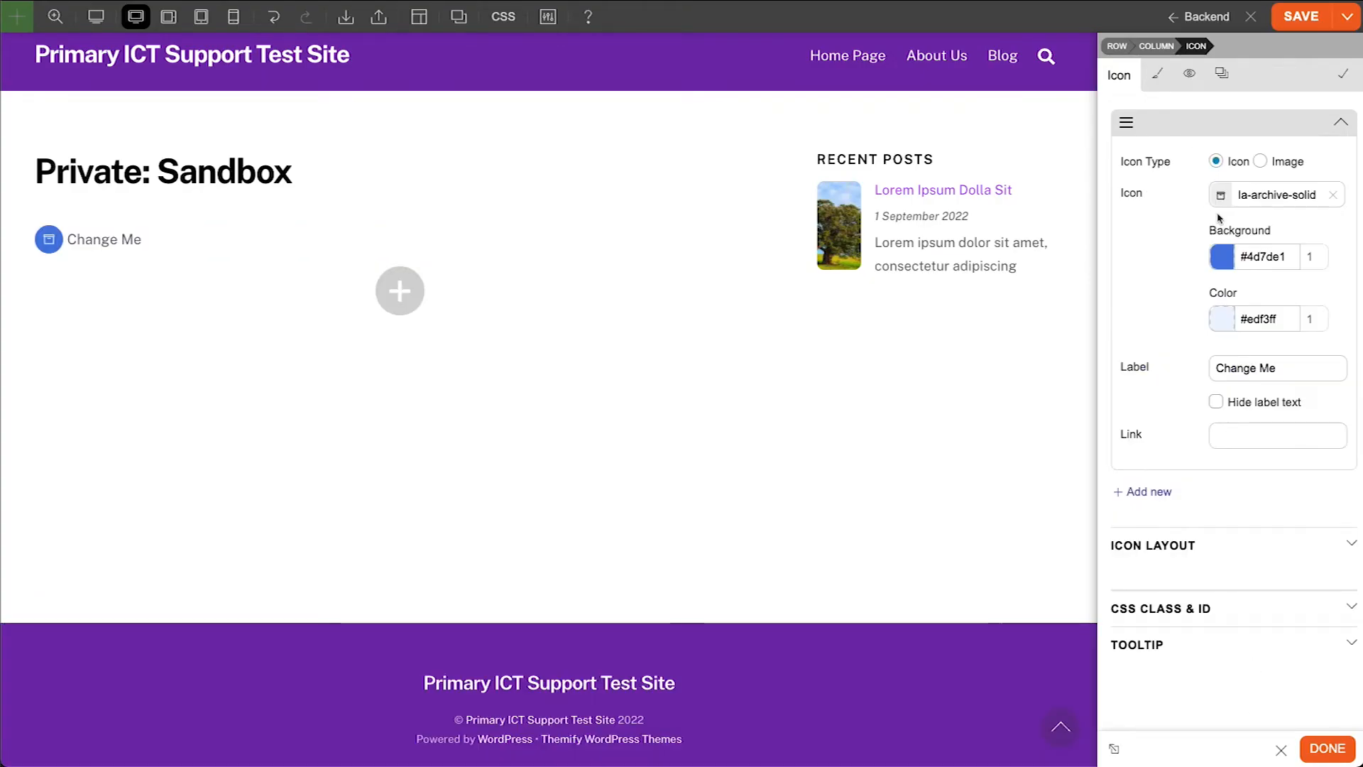
Set the icon's background to red #ee2312 and its colour to white #ffffff
{"action": "left_click", "coordinate": [1223, 258]}
{"action": "left_click", "coordinate": [1141, 340]}
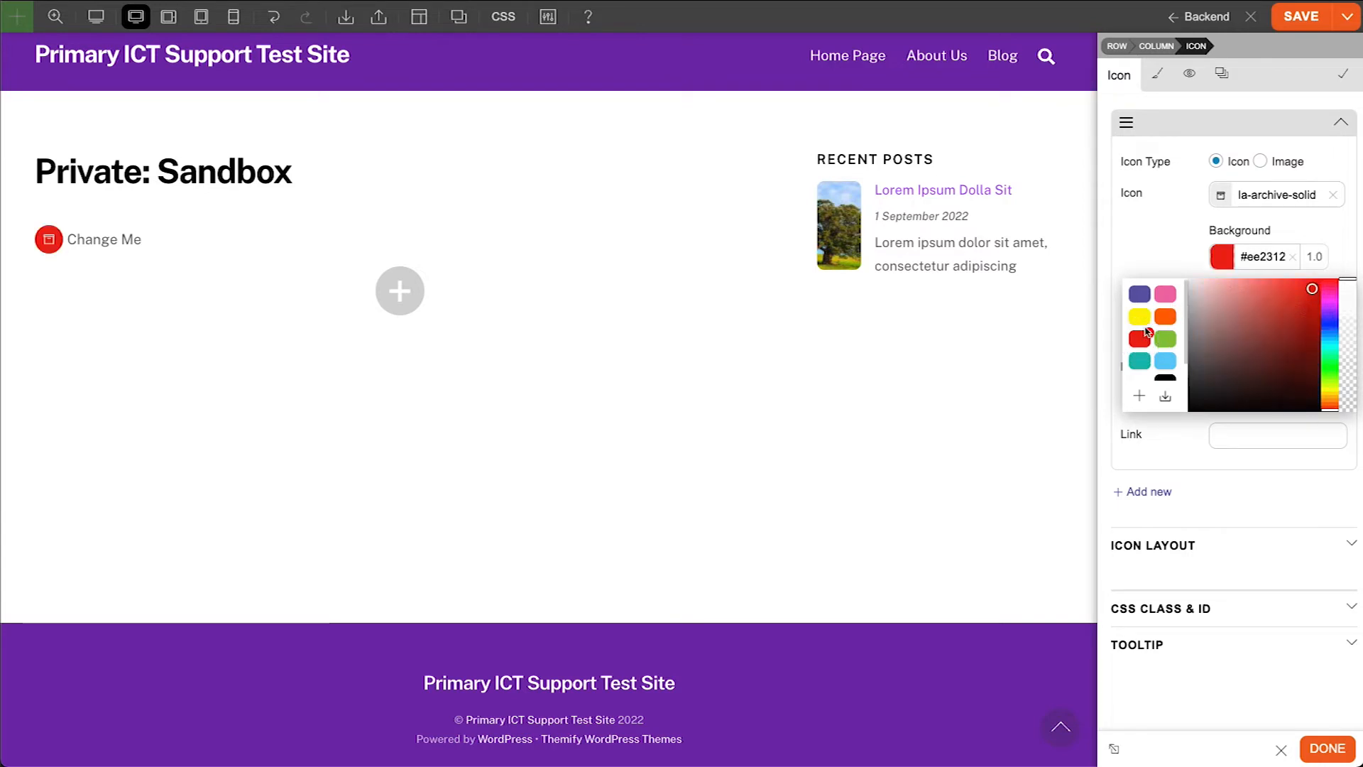
{"action": "left_click", "coordinate": [1169, 255]}
{"action": "left_click", "coordinate": [1222, 319]}
{"action": "scroll", "coordinate": [1171, 428], "scroll_direction": "down", "scroll_amount": 2}
{"action": "left_click", "coordinate": [1138, 429]}
{"action": "left_click", "coordinate": [1182, 303]}
{"action": "left_click", "coordinate": [1217, 402]}
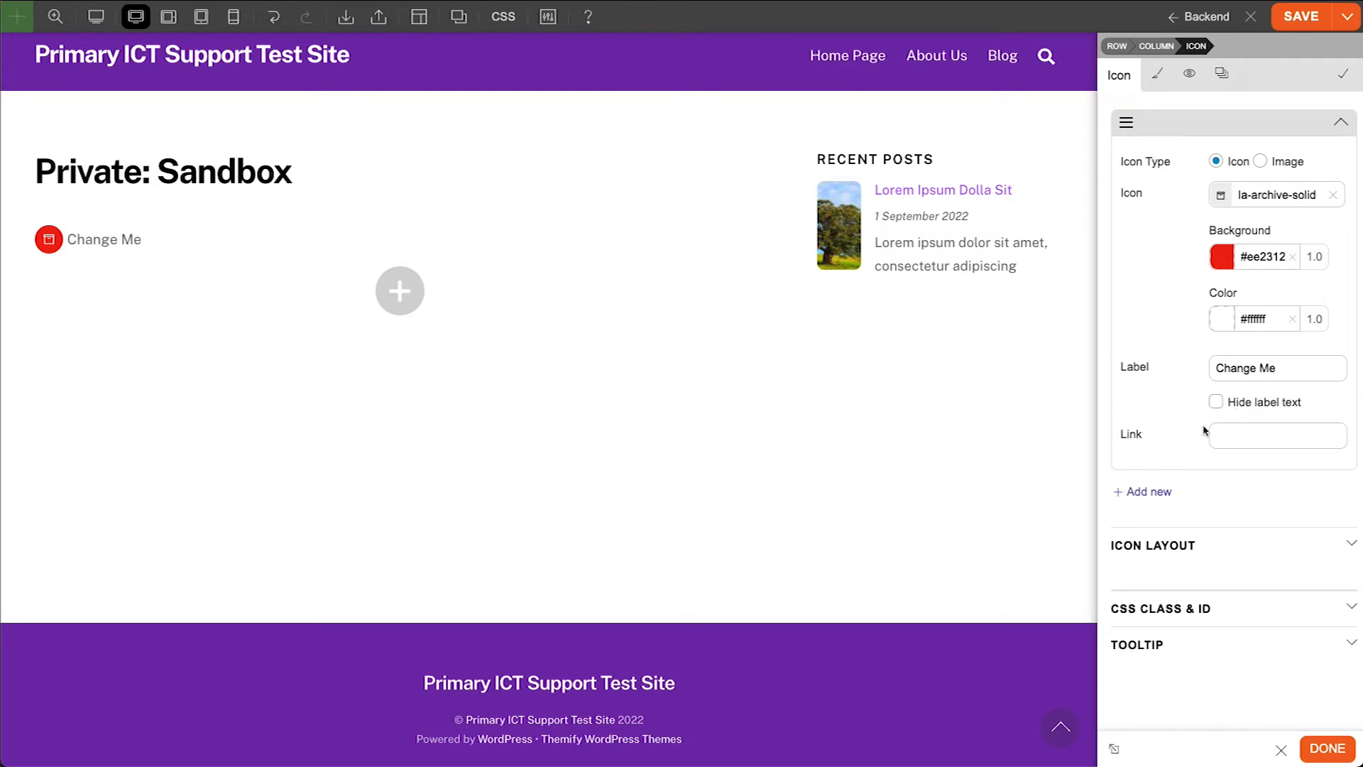
Link the first icon to google.com, then add a second icon using ti-ruler with the label "Ruler"
{"action": "type", "text": "google.com"}
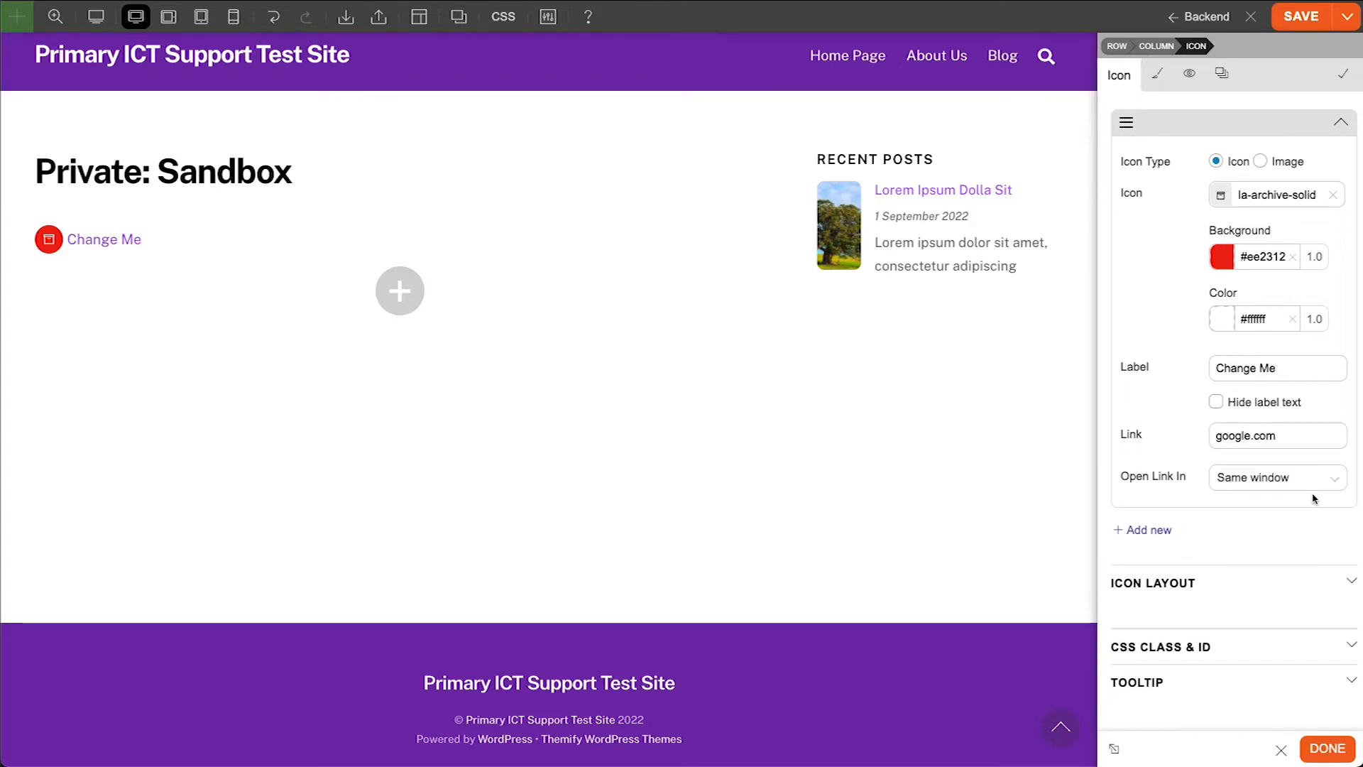
{"action": "left_click", "coordinate": [1151, 533]}
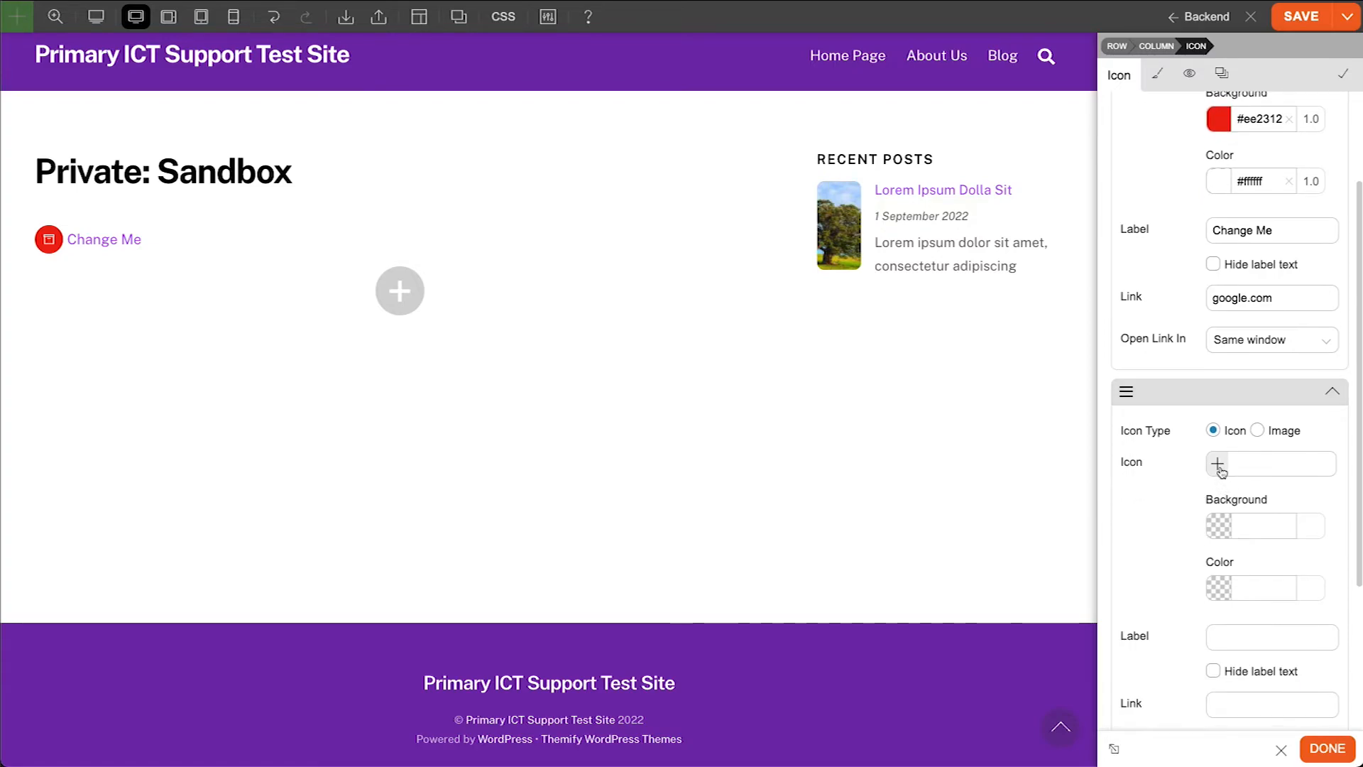
{"action": "left_click", "coordinate": [1218, 465]}
{"action": "left_click", "coordinate": [678, 409]}
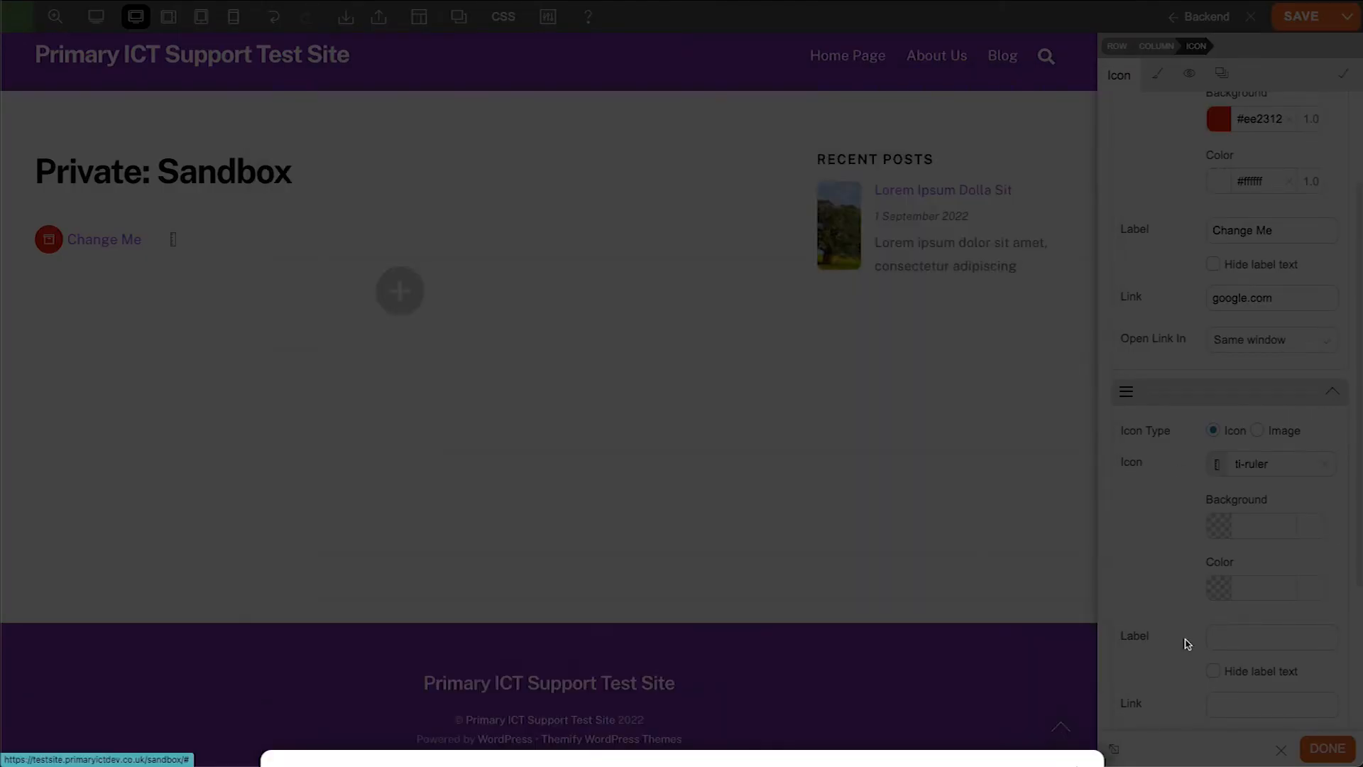
{"action": "type", "text": "Ruler"}
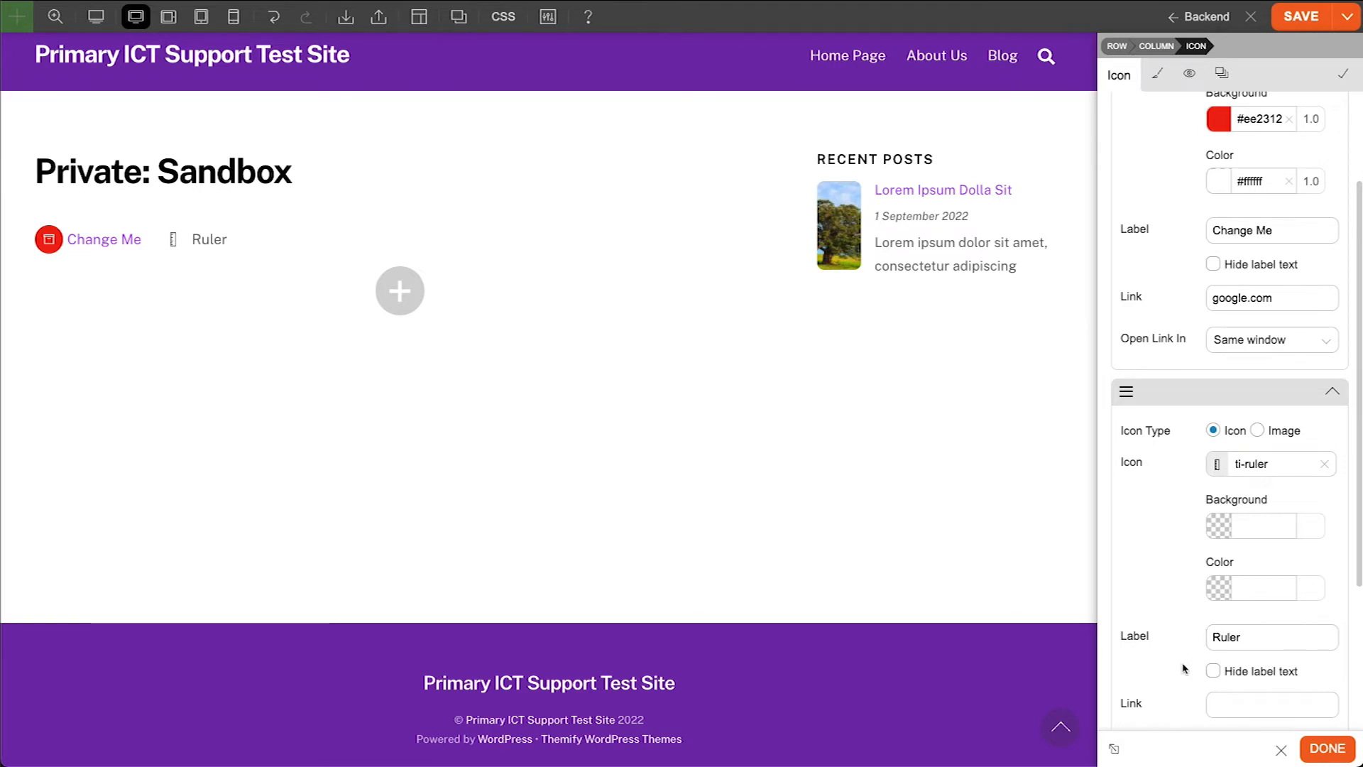
Set the Ruler icon's background to purple #605ba8 and its colour to white #ffffff
{"action": "scroll", "coordinate": [1182, 664], "scroll_direction": "down", "scroll_amount": 1}
{"action": "left_click", "coordinate": [1219, 467]}
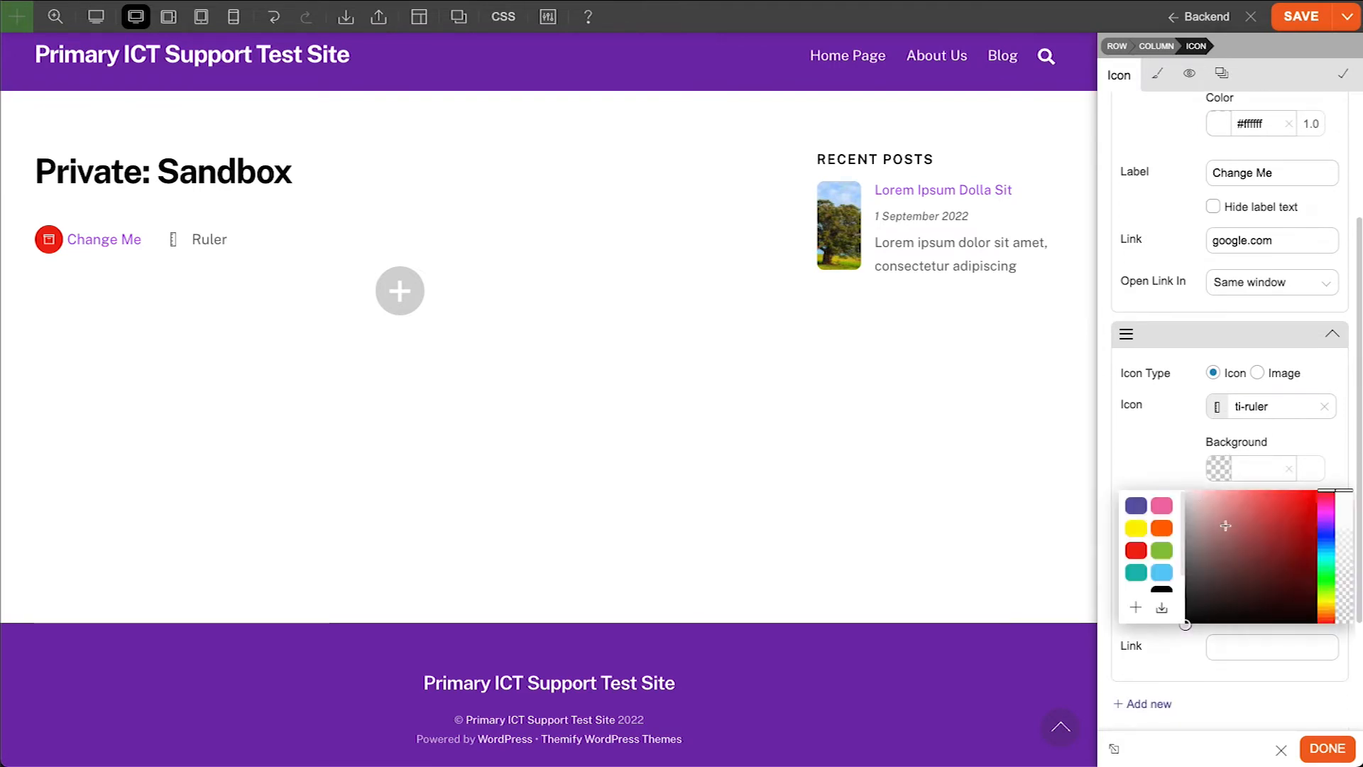
{"action": "left_click", "coordinate": [1136, 505]}
{"action": "left_click", "coordinate": [1219, 531]}
{"action": "scroll", "coordinate": [1150, 611], "scroll_direction": "down", "scroll_amount": 2}
{"action": "left_click", "coordinate": [1160, 616]}
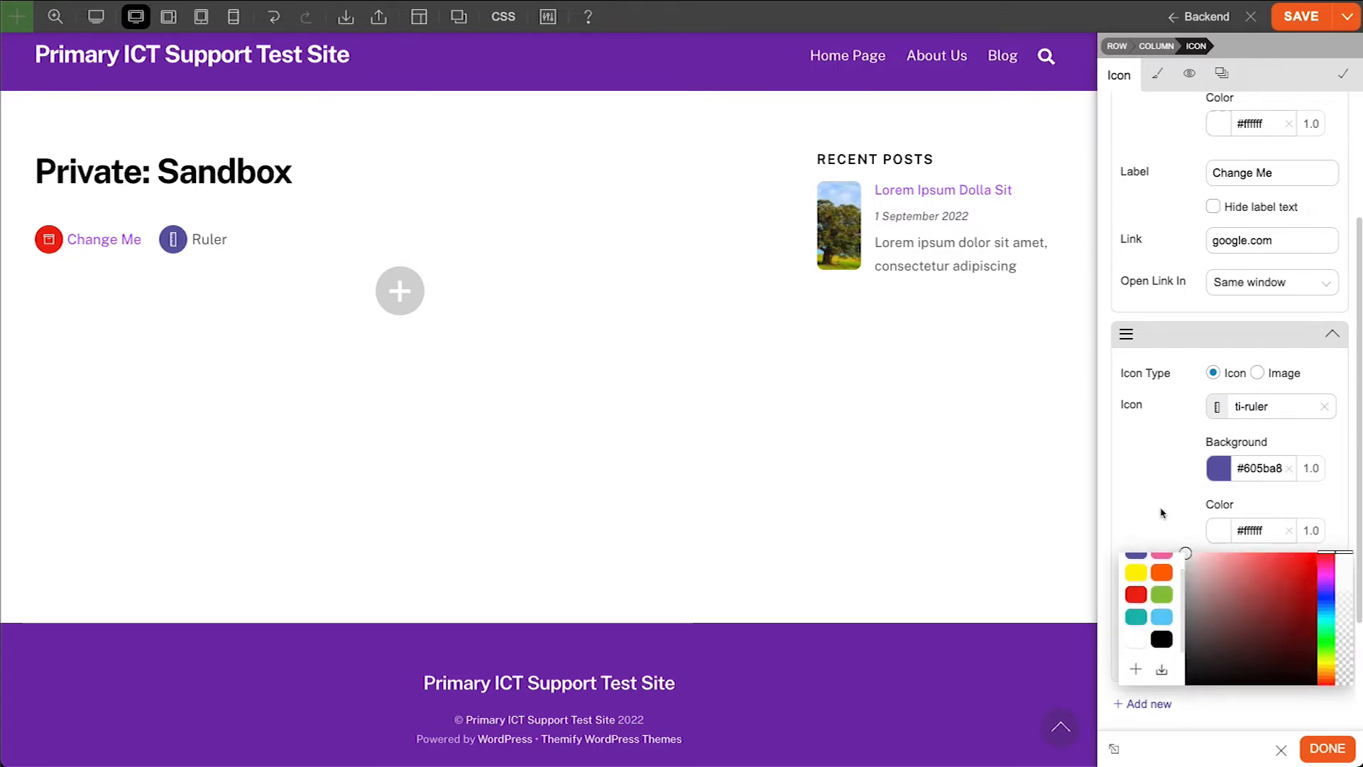
{"action": "left_click", "coordinate": [1161, 512]}
{"action": "scroll", "coordinate": [1161, 513], "scroll_direction": "down", "scroll_amount": 2}
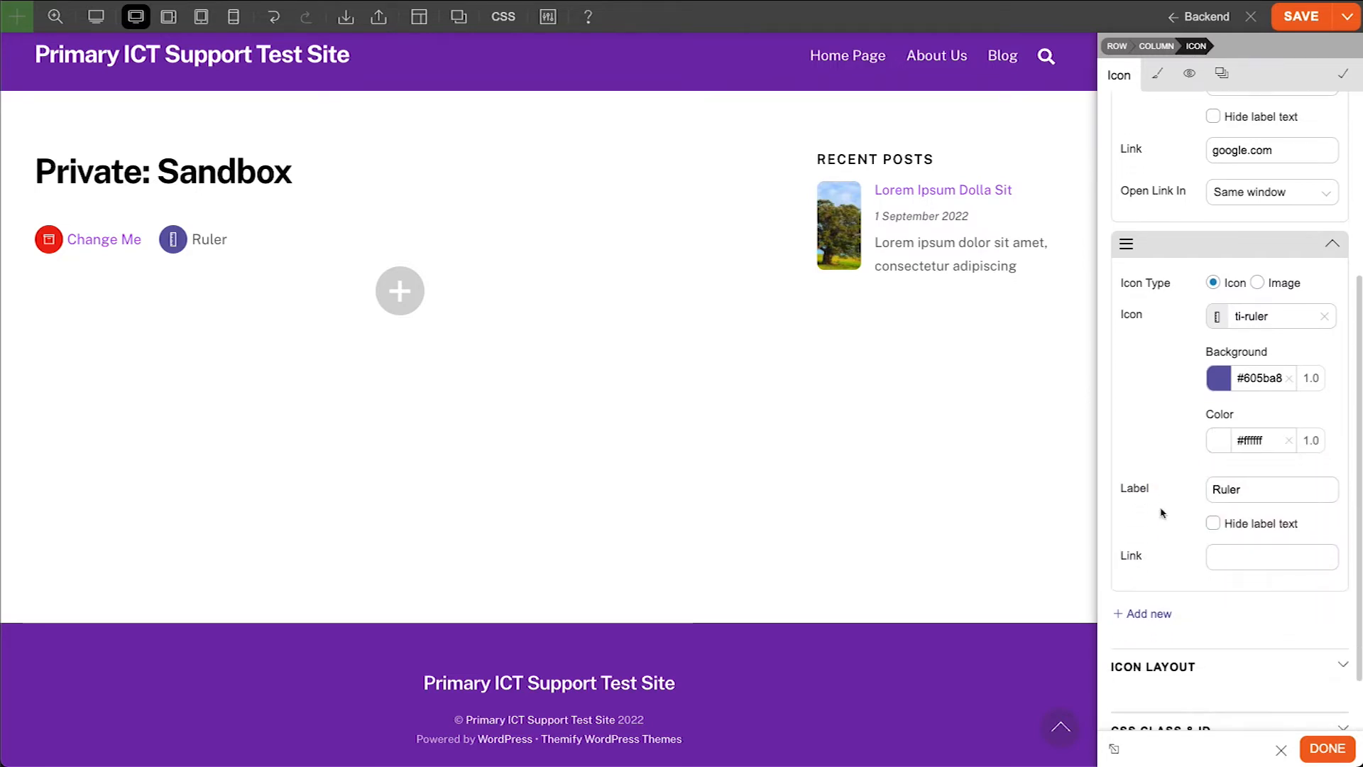
Duplicate the Ruler icon item twice within the Icon module
{"action": "mouse_move", "coordinate": [1127, 245]}
{"action": "left_click", "coordinate": [1147, 272]}
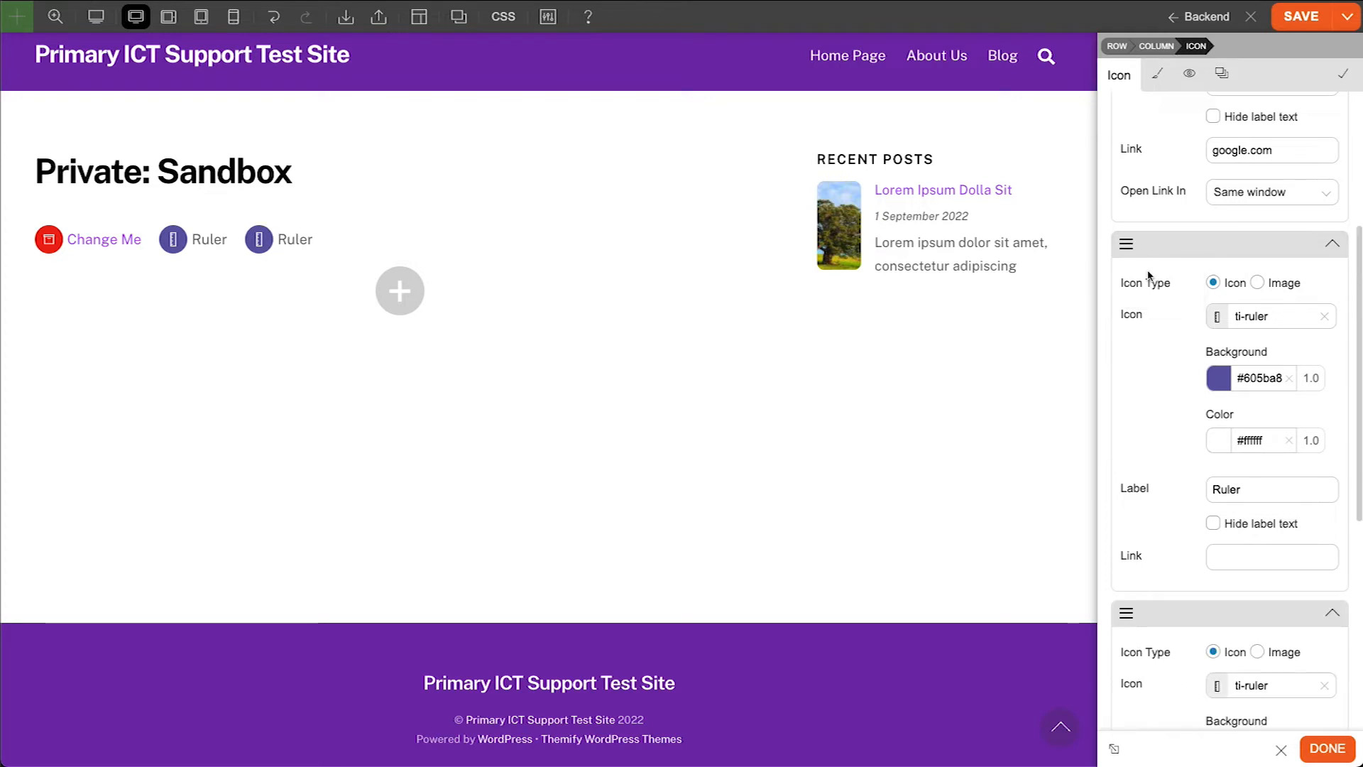
{"action": "scroll", "coordinate": [1193, 510], "scroll_direction": "down", "scroll_amount": 5}
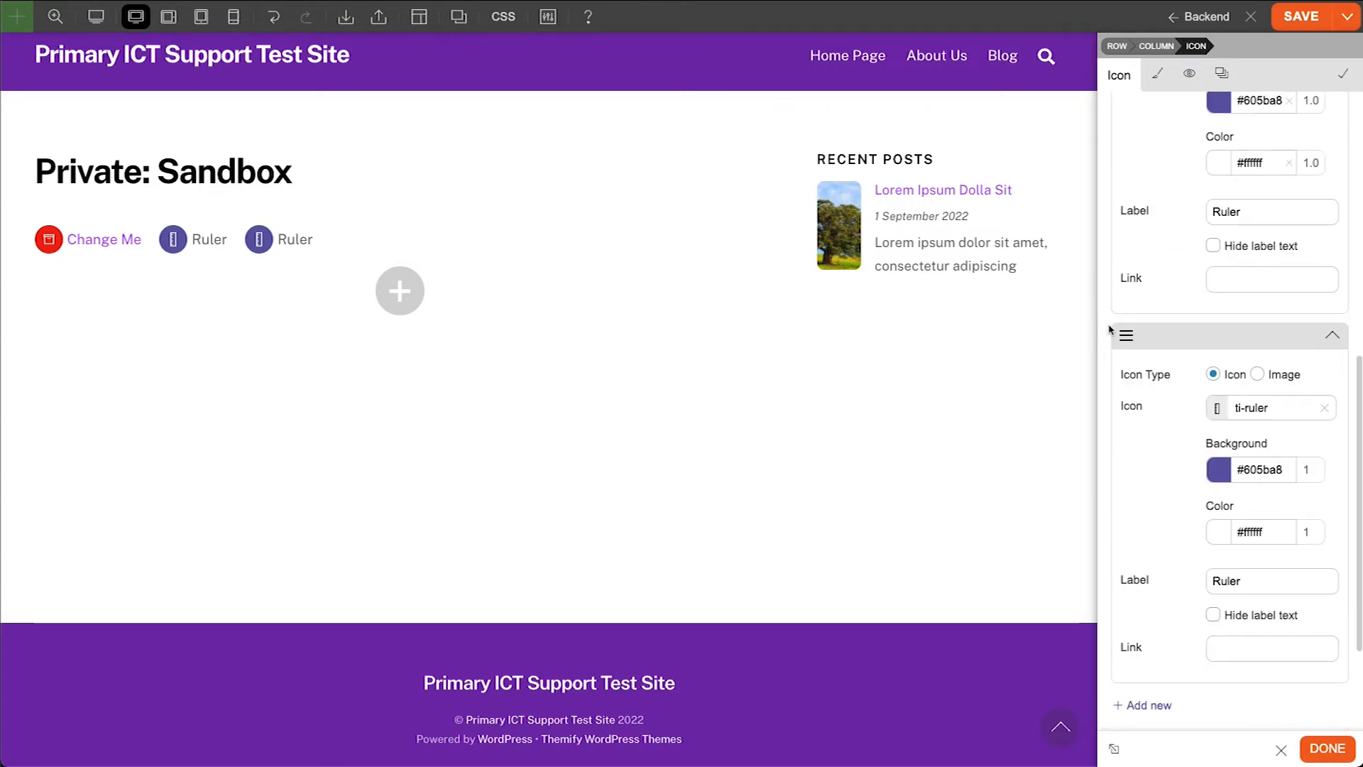
{"action": "mouse_move", "coordinate": [1127, 335]}
{"action": "left_click", "coordinate": [1140, 362]}
{"action": "scroll", "coordinate": [1169, 509], "scroll_direction": "down", "scroll_amount": 1}
{"action": "scroll", "coordinate": [1170, 509], "scroll_direction": "down", "scroll_amount": 2}
Set the icon layout to size XL with a square icon shape
{"action": "left_click", "coordinate": [1207, 593]}
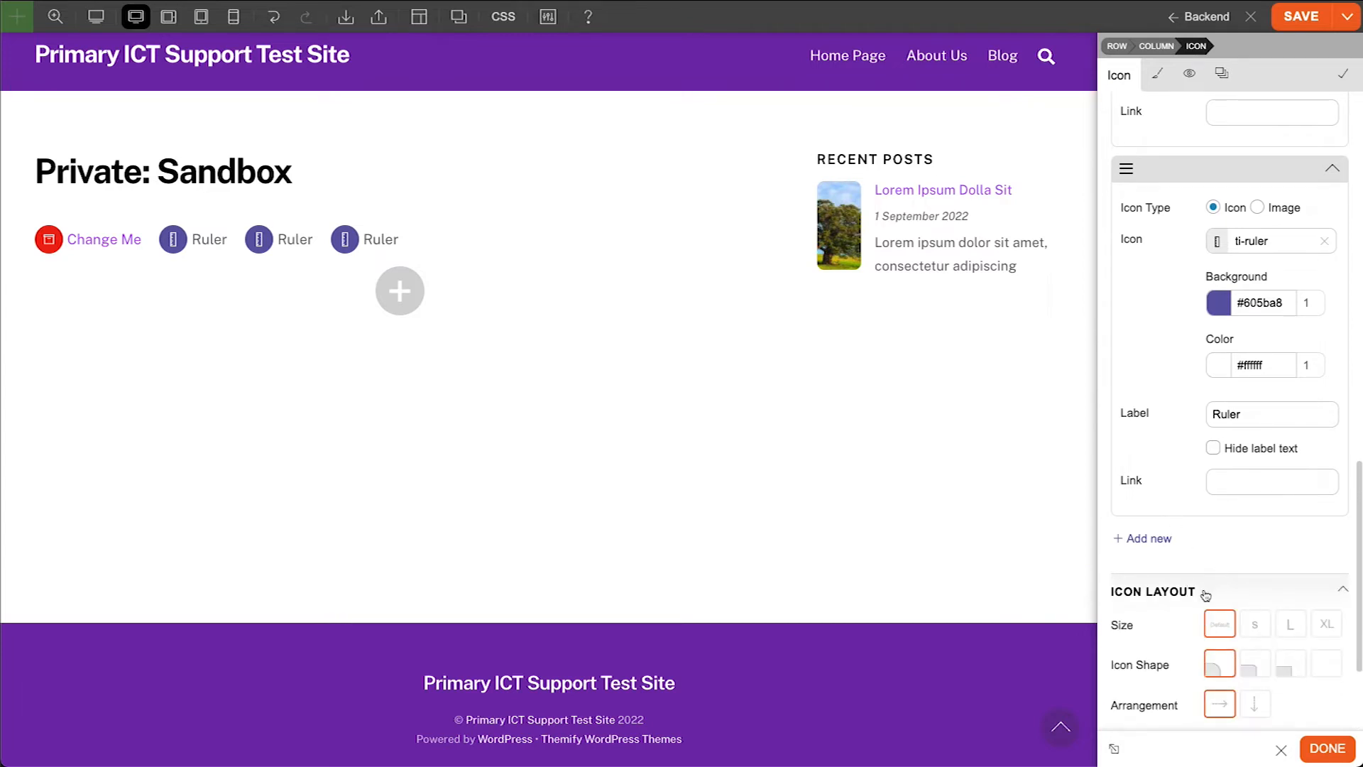
{"action": "left_click", "coordinate": [1326, 623]}
{"action": "scroll", "coordinate": [1266, 623], "scroll_direction": "down", "scroll_amount": 2}
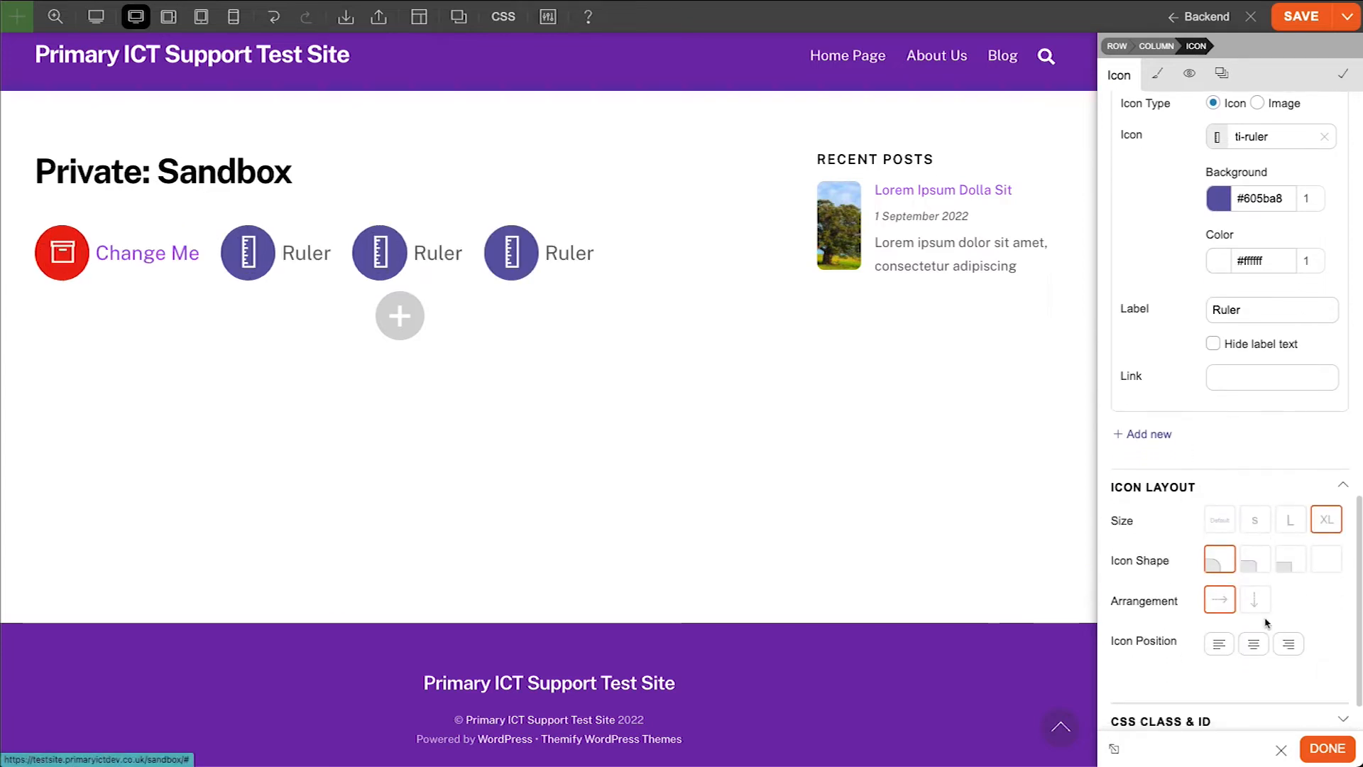
{"action": "left_click", "coordinate": [1291, 561]}
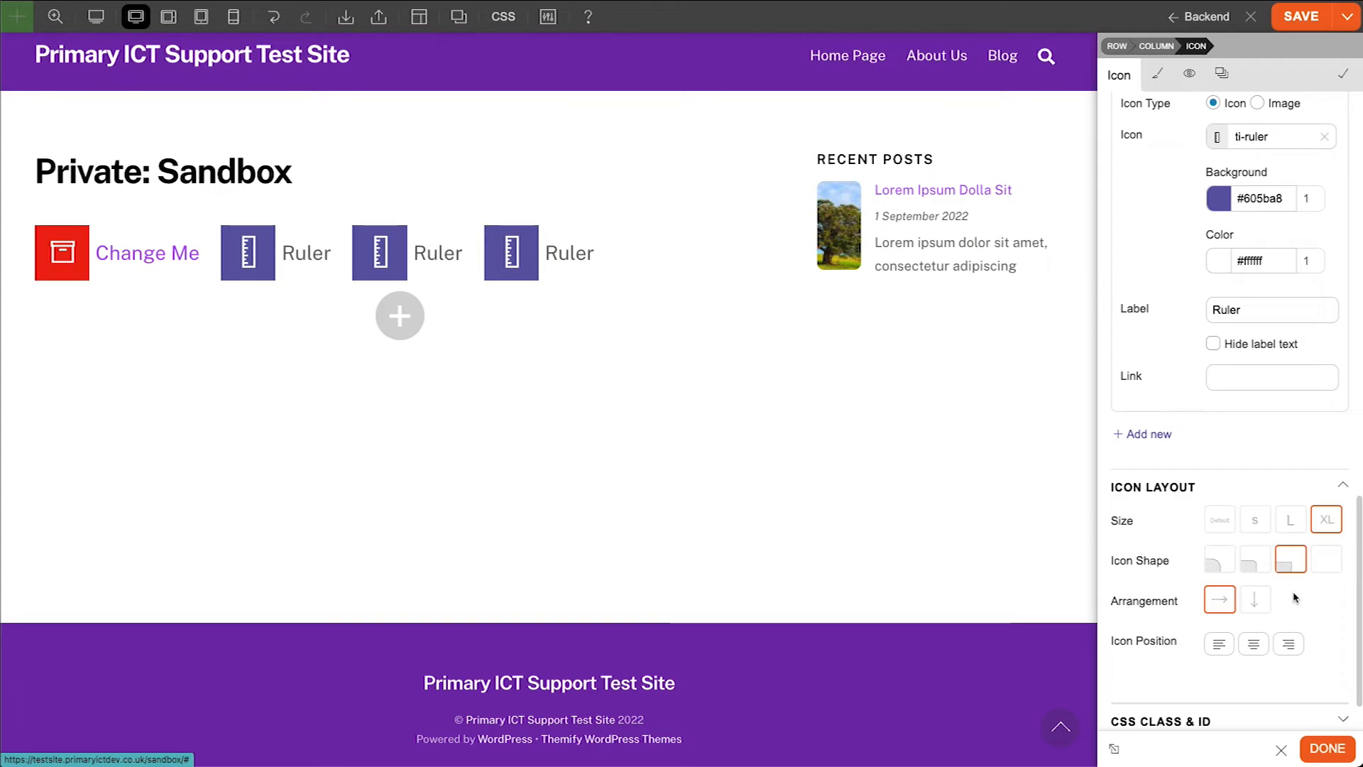
Arrange the icons vertically and try the right position before settling on the centre position
{"action": "left_click", "coordinate": [1258, 601]}
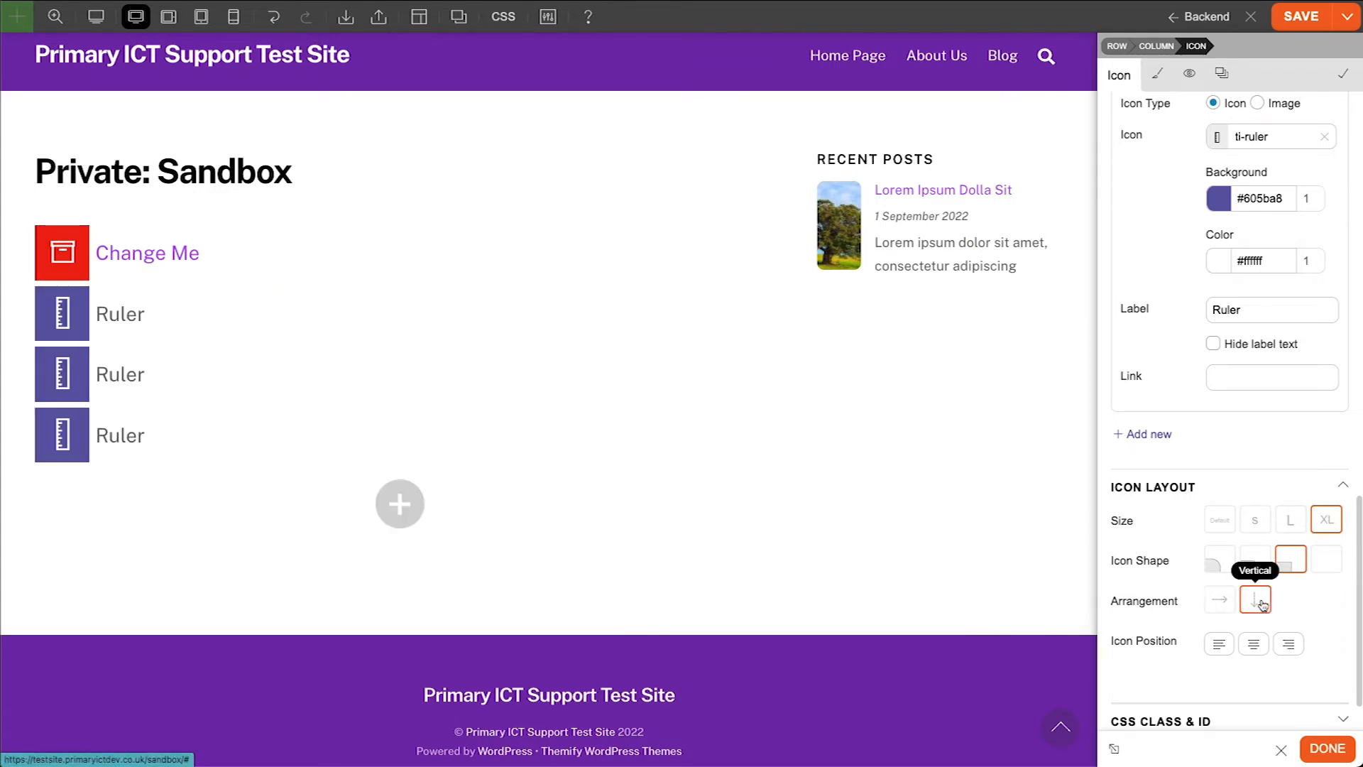
{"action": "left_click", "coordinate": [1254, 644]}
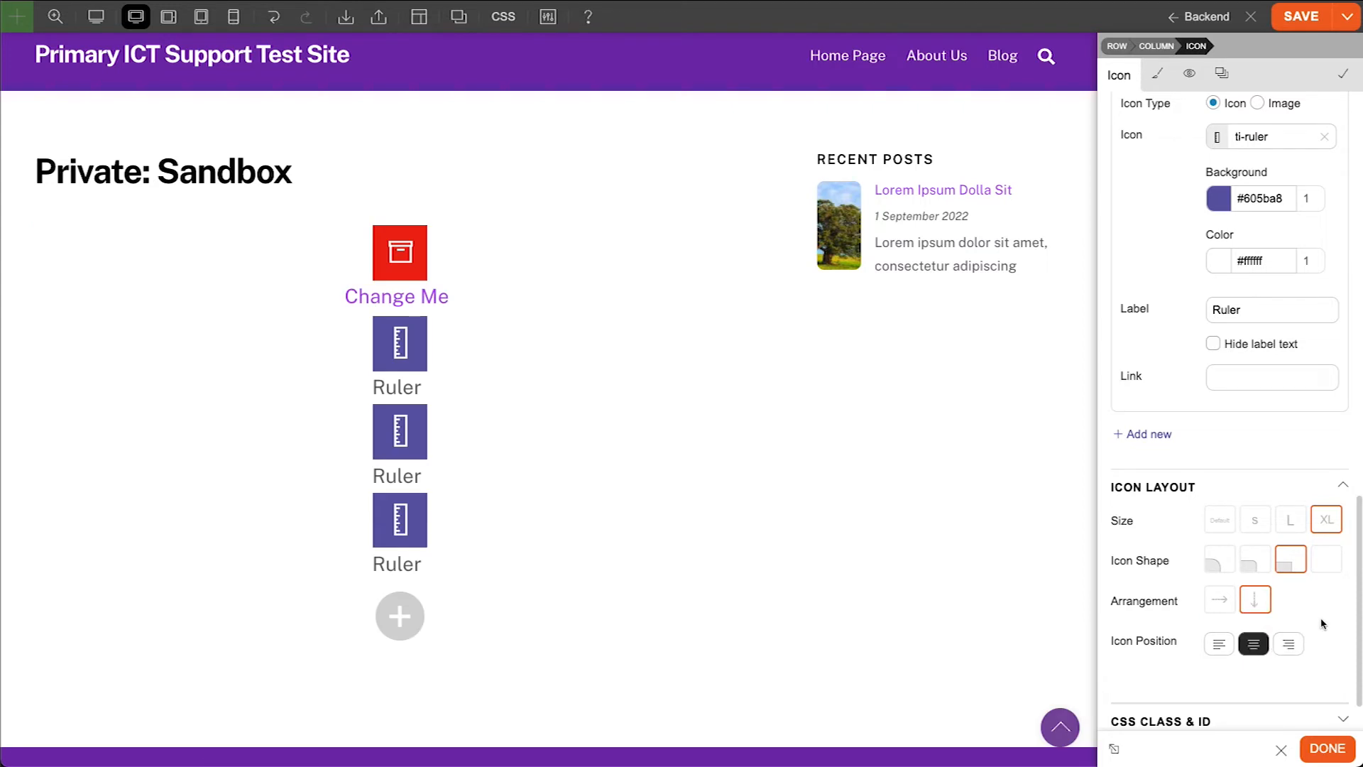
{"action": "scroll", "coordinate": [1322, 623], "scroll_direction": "down", "scroll_amount": 1}
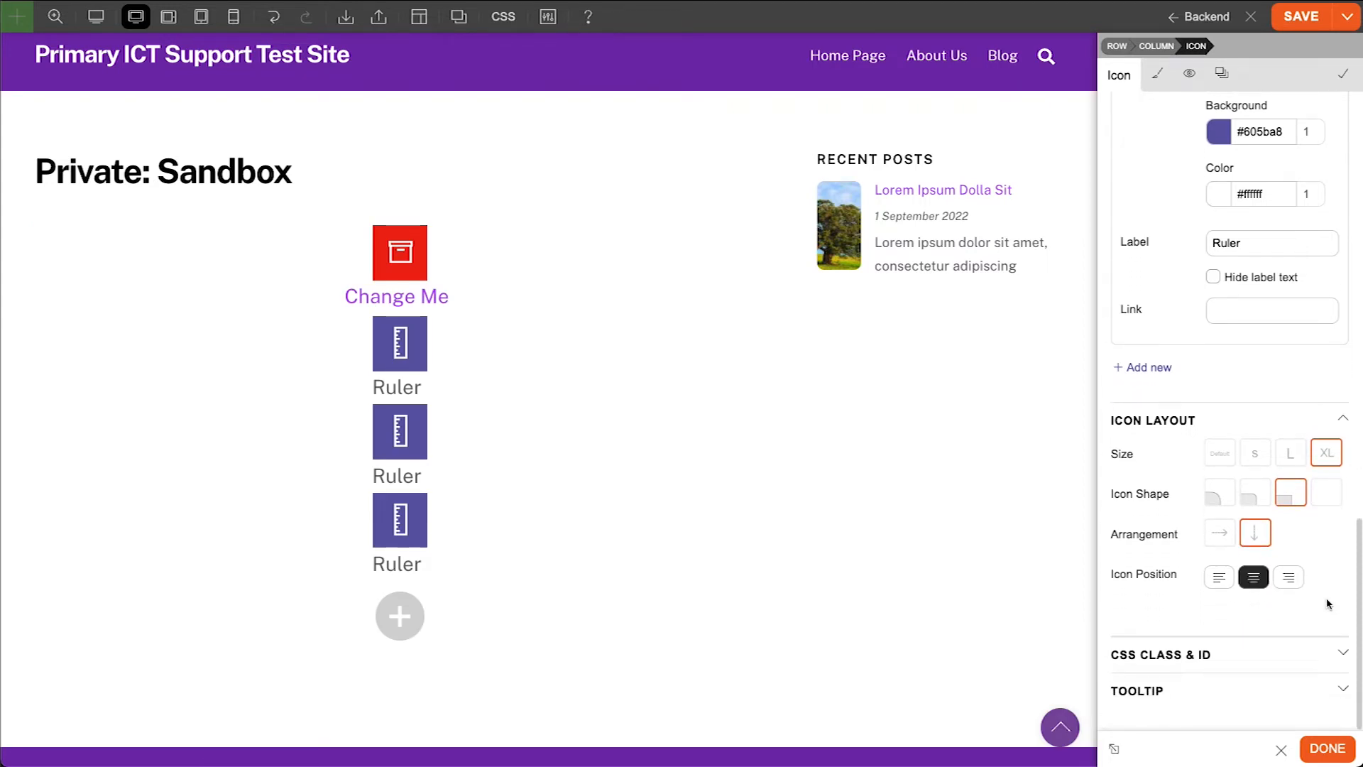
{"action": "left_click", "coordinate": [1289, 578]}
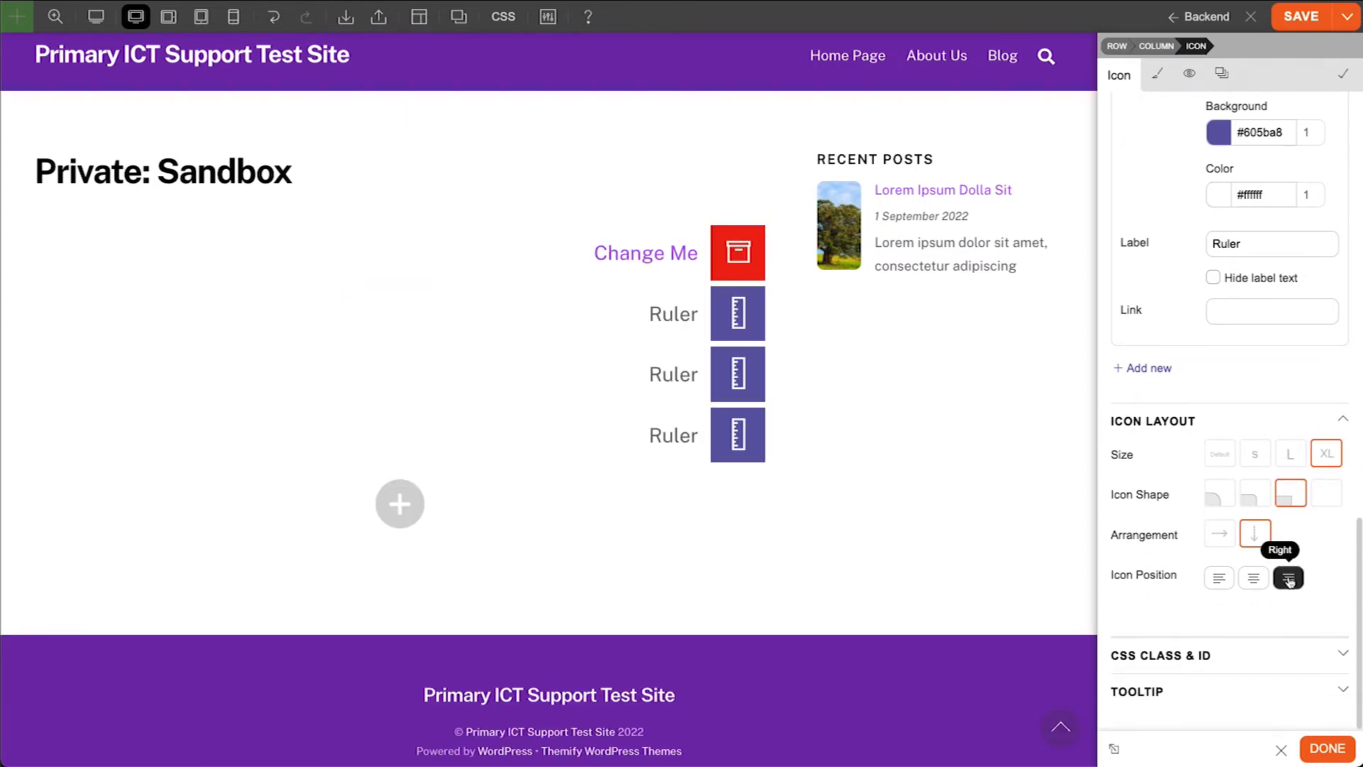
{"action": "left_click", "coordinate": [1254, 578]}
Style the Icon module's general font with a size of 40 px and the solid red colour #ff0000
{"action": "scroll", "coordinate": [1258, 120], "scroll_direction": "up", "scroll_amount": 15}
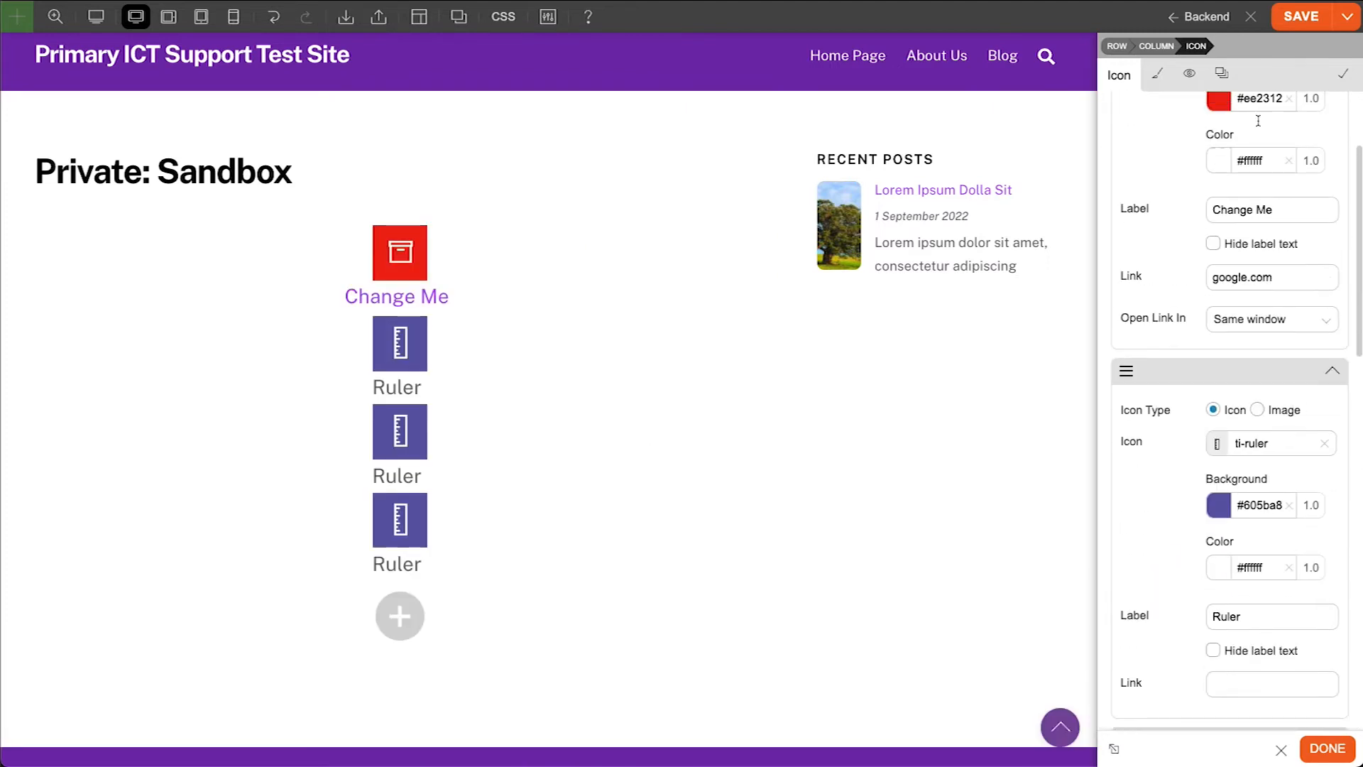
{"action": "scroll", "coordinate": [1258, 121], "scroll_direction": "up", "scroll_amount": 5}
{"action": "left_click", "coordinate": [1157, 73]}
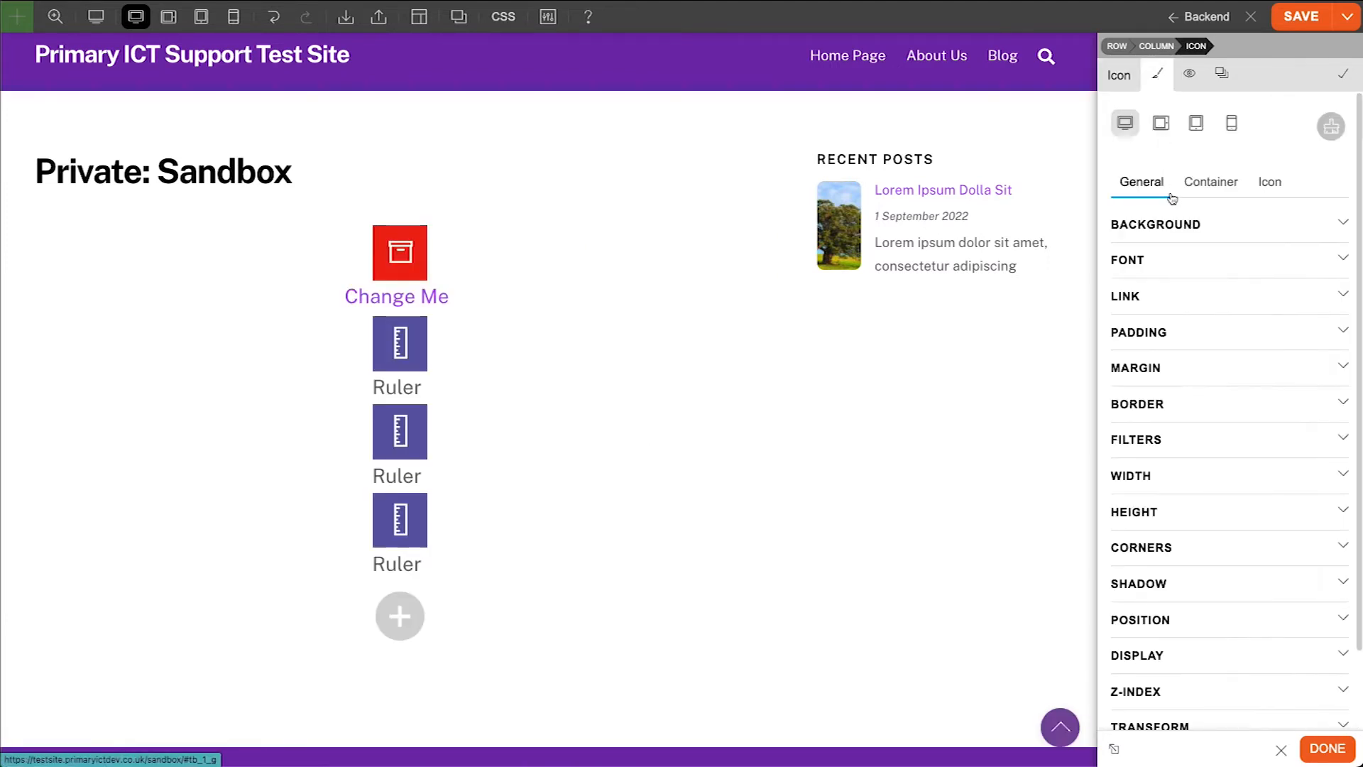
{"action": "left_click", "coordinate": [1183, 262]}
{"action": "left_click", "coordinate": [1221, 440]}
{"action": "type", "text": "11"}
{"action": "key", "text": "BackSpace"}
{"action": "key", "text": "BackSpace"}
{"action": "type", "text": "25"}
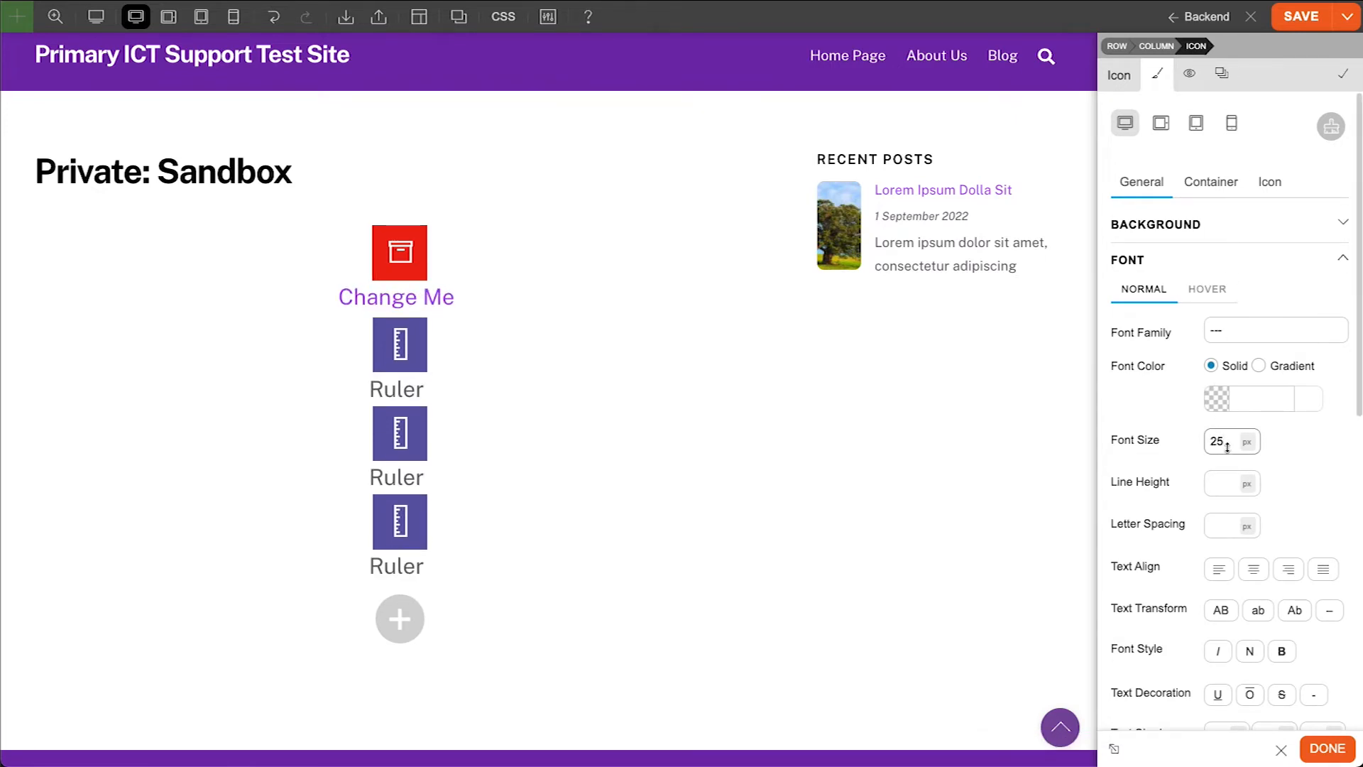
{"action": "key", "text": "BackSpace"}
{"action": "key", "text": "BackSpace"}
{"action": "type", "text": "40"}
{"action": "left_click", "coordinate": [1217, 398]}
{"action": "left_click", "coordinate": [1317, 418]}
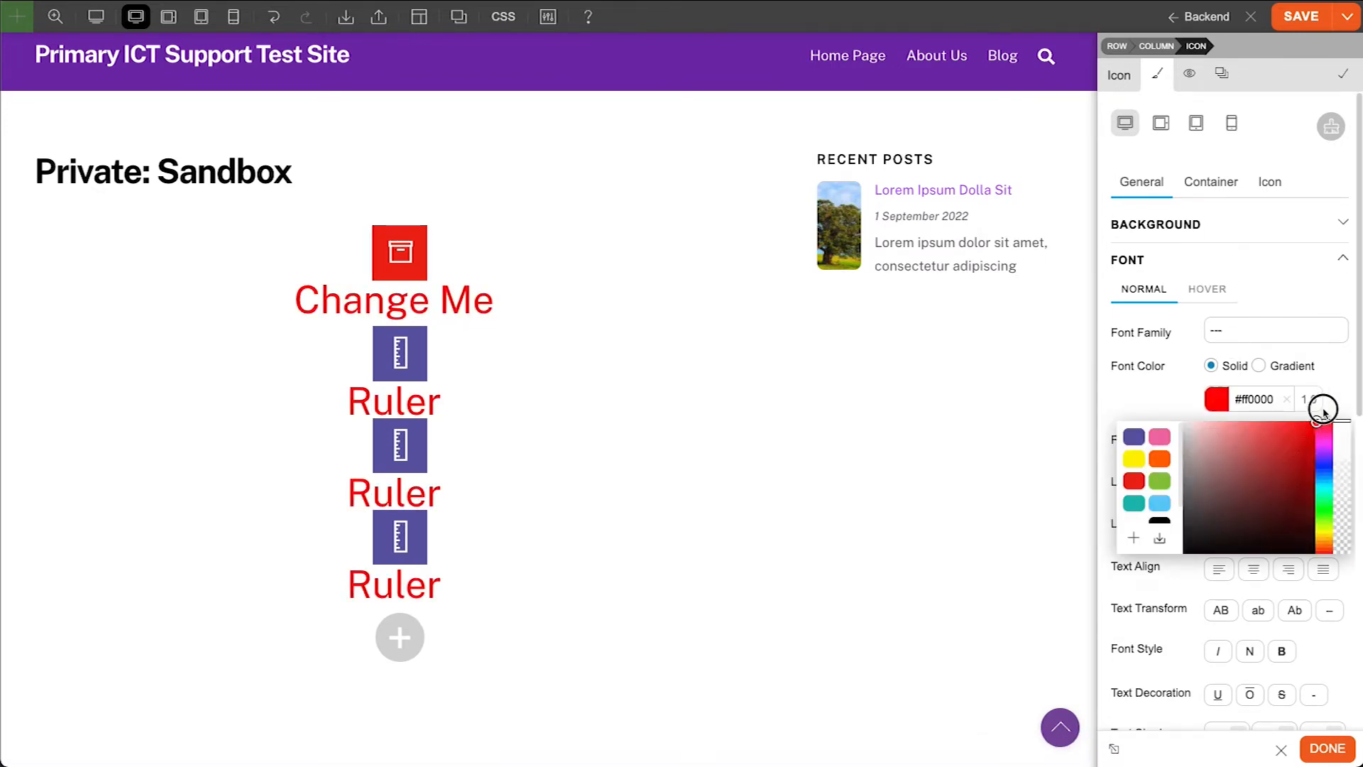
{"action": "left_click", "coordinate": [1154, 287]}
Give the icon containers a bottom margin of 37 px and finish editing the Icon module
{"action": "left_click", "coordinate": [1193, 184]}
{"action": "left_click", "coordinate": [1195, 297]}
{"action": "left_click_drag", "start_coordinate": [1322, 369], "coordinate": [1332, 38]}
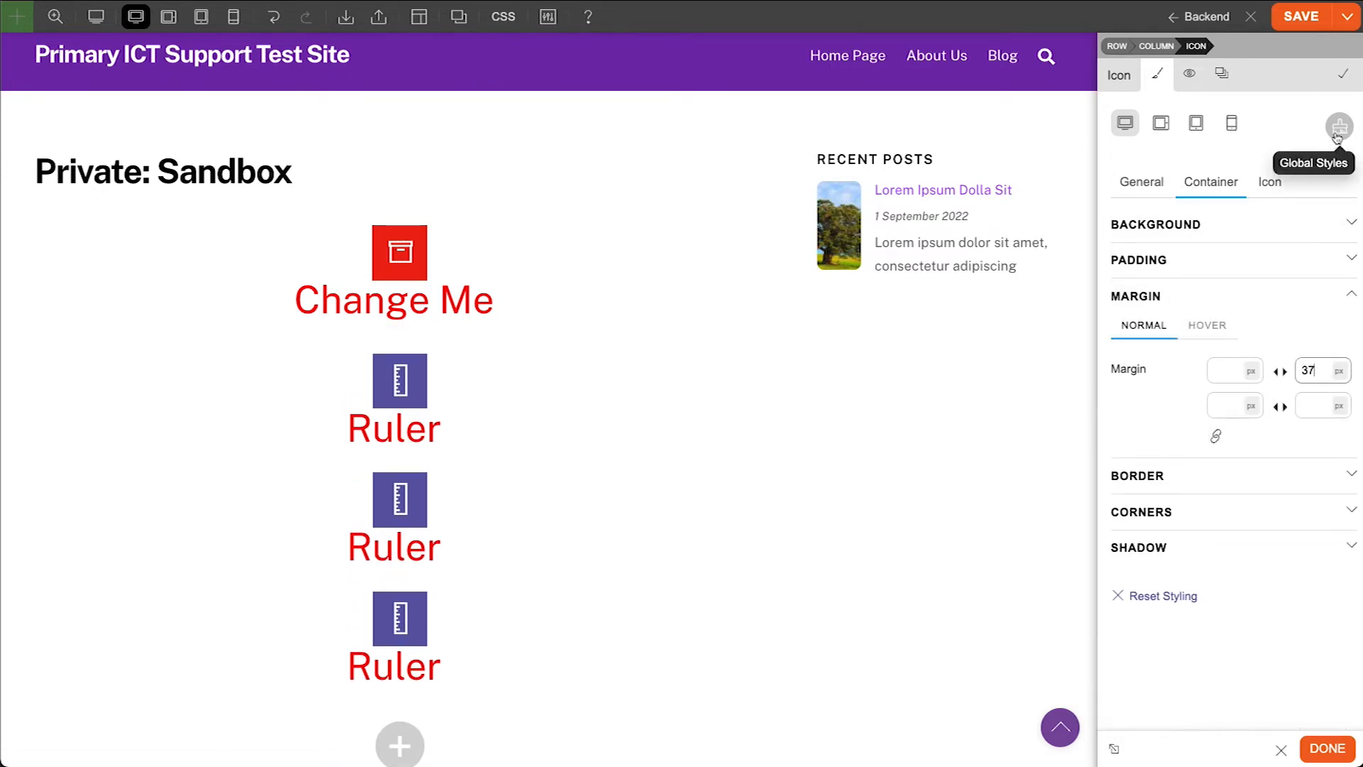
{"action": "left_click", "coordinate": [1342, 74]}
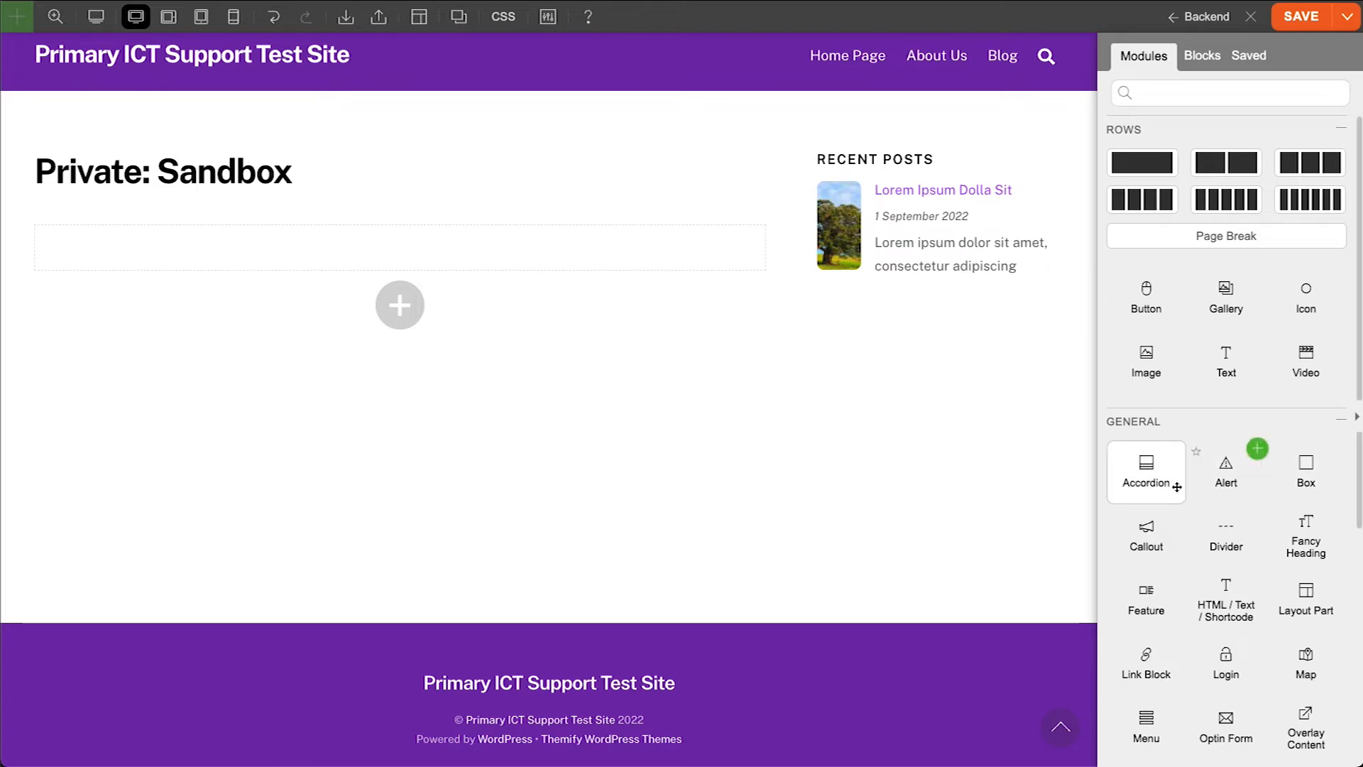
Add an Accordion module to the empty row and replace its placeholder content with the copied lorem ipsum text
{"action": "left_click_drag", "start_coordinate": [1165, 487], "coordinate": [426, 266]}
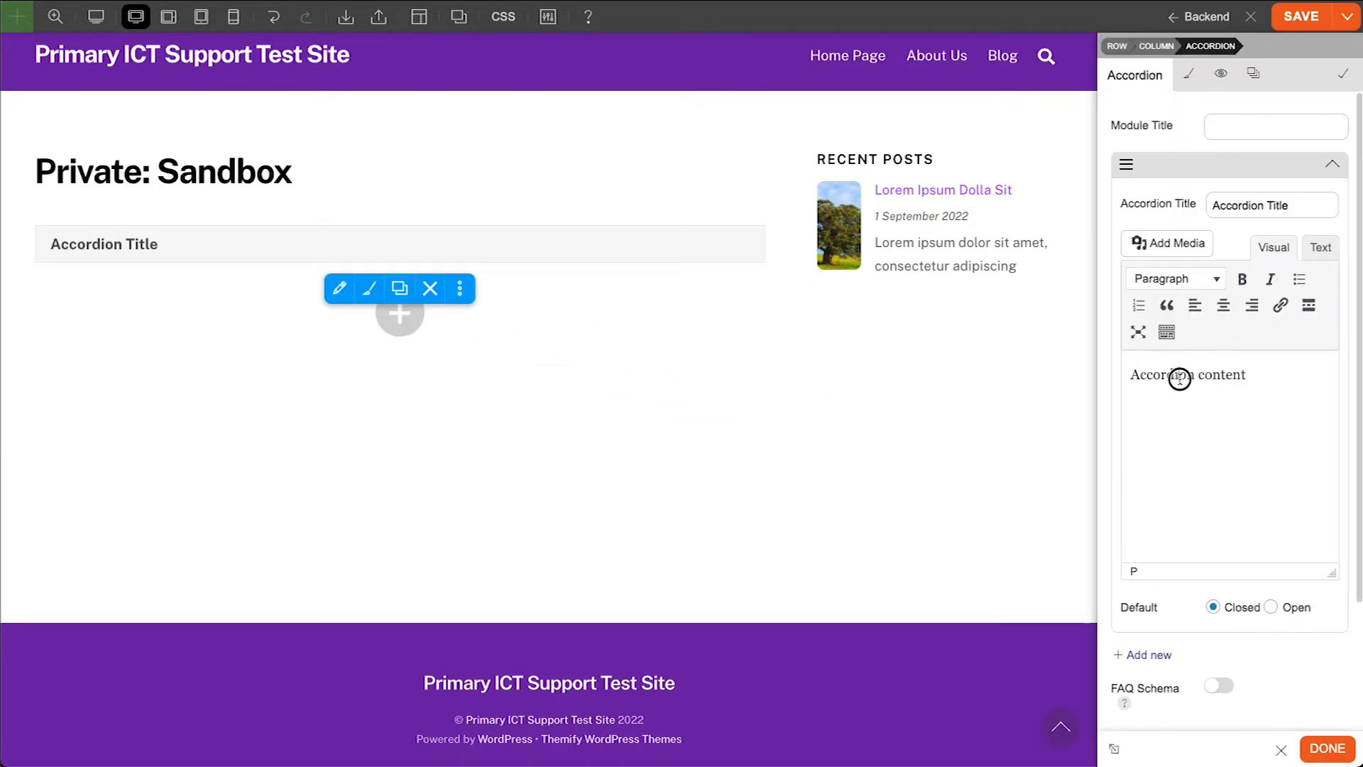
{"action": "key", "text": "ctrl+a"}
{"action": "key", "text": "ctrl+v"}
Duplicate the accordion item to make a second "Accordion Title" entry
{"action": "left_click", "coordinate": [1126, 159]}
{"action": "left_click", "coordinate": [1143, 178]}
{"action": "scroll", "coordinate": [1221, 573], "scroll_direction": "down", "scroll_amount": 2}
Set the accordion's toggle mode to Accordion, its colour to purple and its appearance to Rounded, Gradient and Glossy
{"action": "left_click", "coordinate": [1257, 588]}
{"action": "scroll", "coordinate": [1260, 584], "scroll_direction": "down", "scroll_amount": 4}
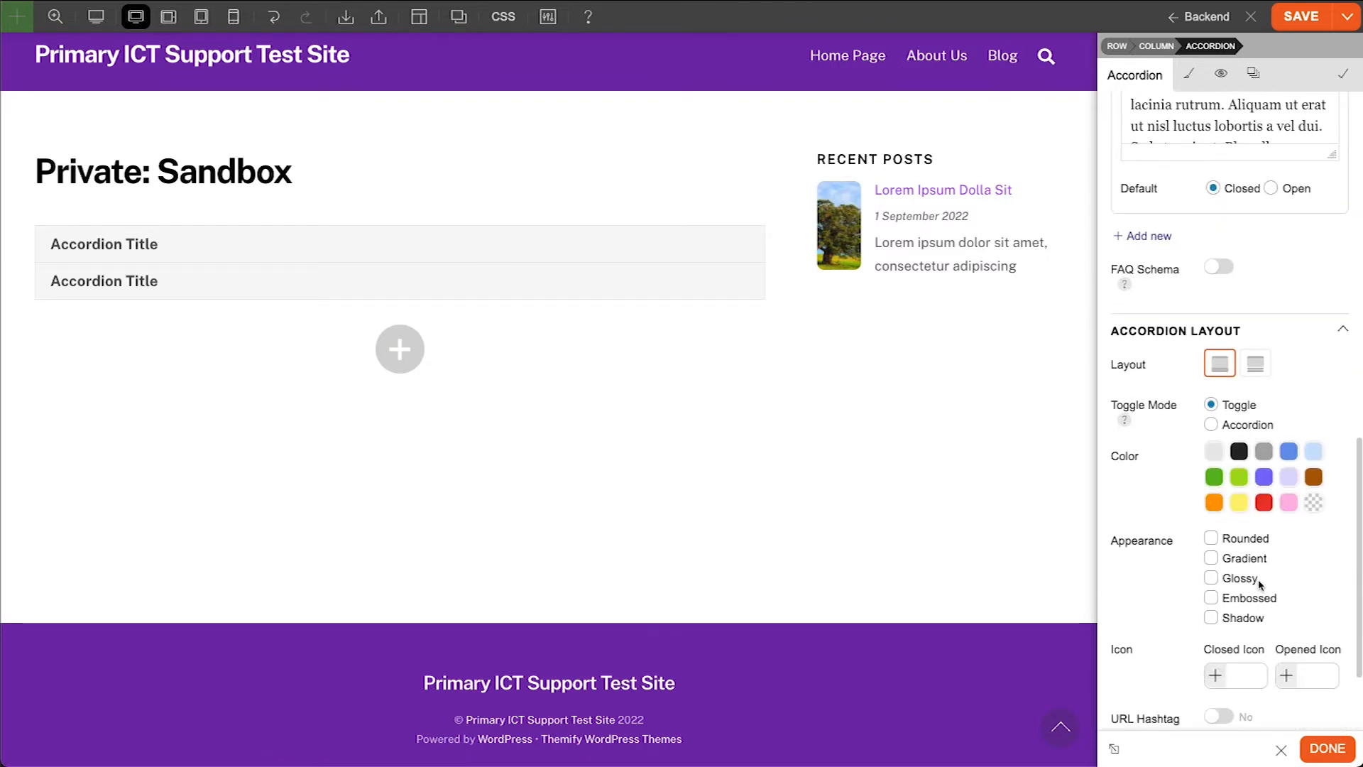
{"action": "left_click", "coordinate": [1242, 425]}
{"action": "left_click", "coordinate": [1264, 476]}
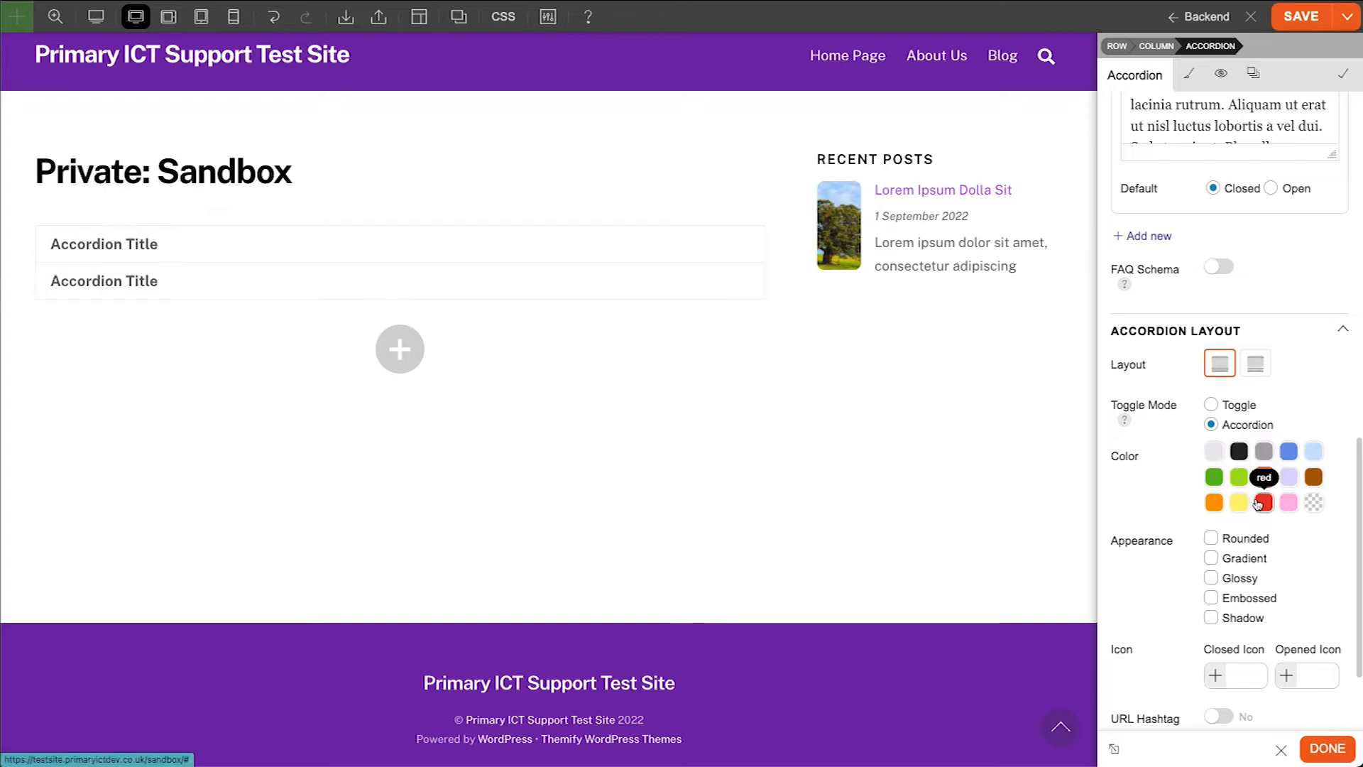
{"action": "left_click", "coordinate": [1244, 539]}
{"action": "left_click", "coordinate": [1242, 560]}
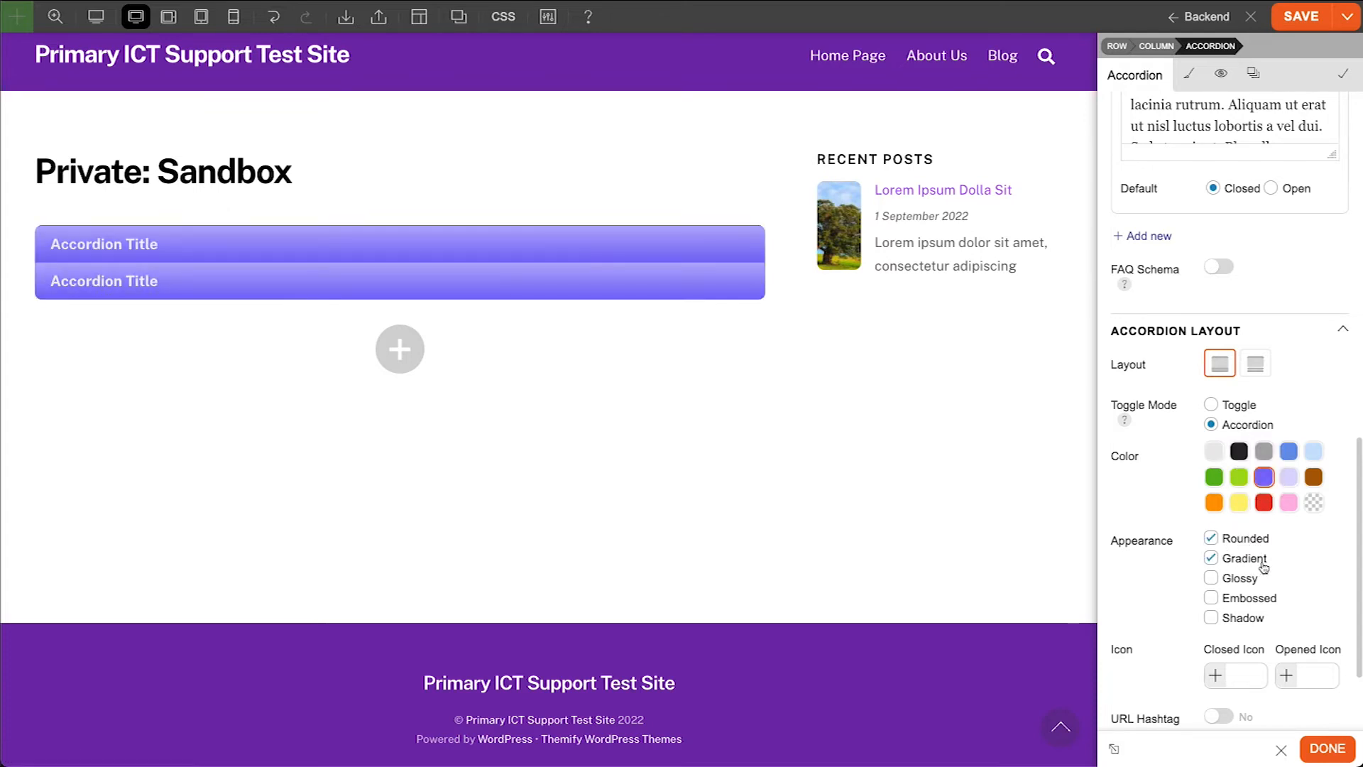
{"action": "left_click", "coordinate": [1247, 582]}
Choose magnifier icons for the accordion's closed and opened states and finish editing the module
{"action": "scroll", "coordinate": [1257, 597], "scroll_direction": "down", "scroll_amount": 1}
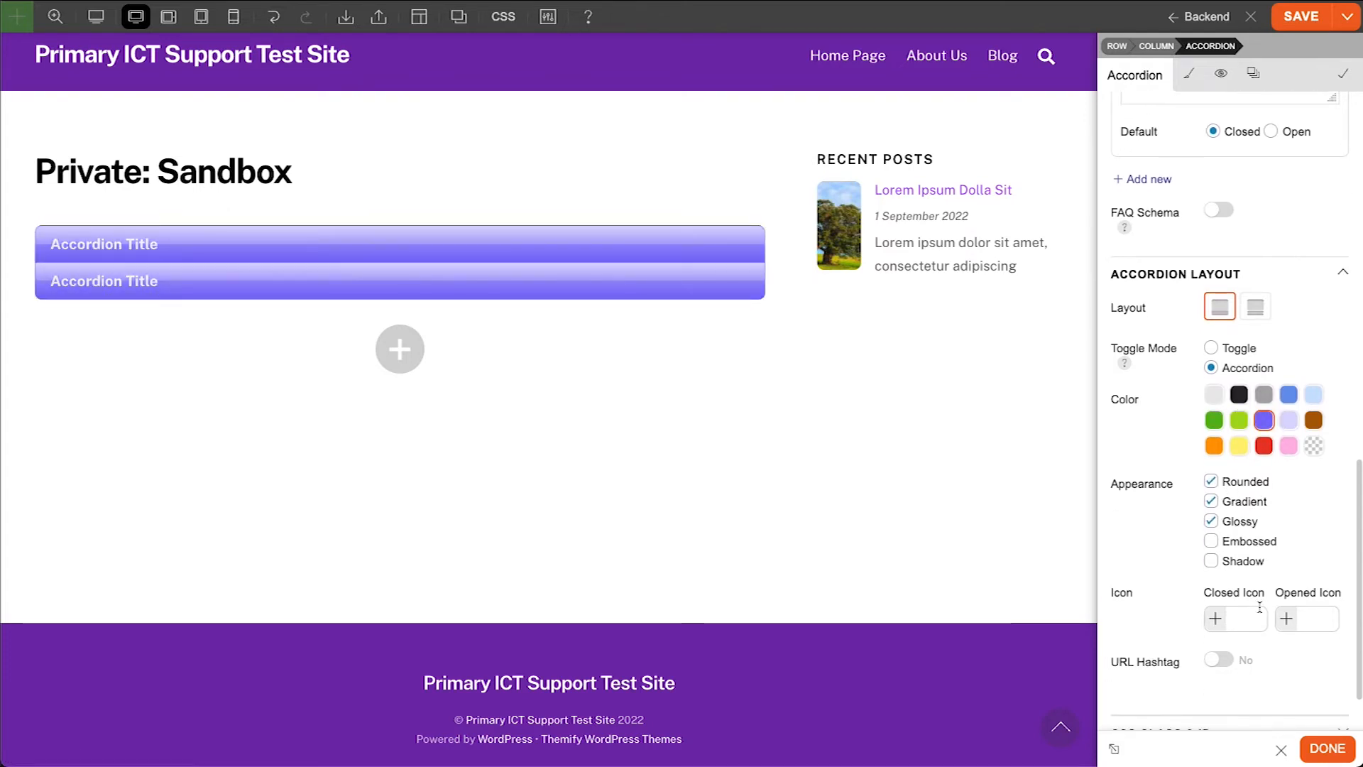
{"action": "left_click", "coordinate": [1222, 623]}
{"action": "left_click", "coordinate": [675, 373]}
{"action": "left_click", "coordinate": [1288, 619]}
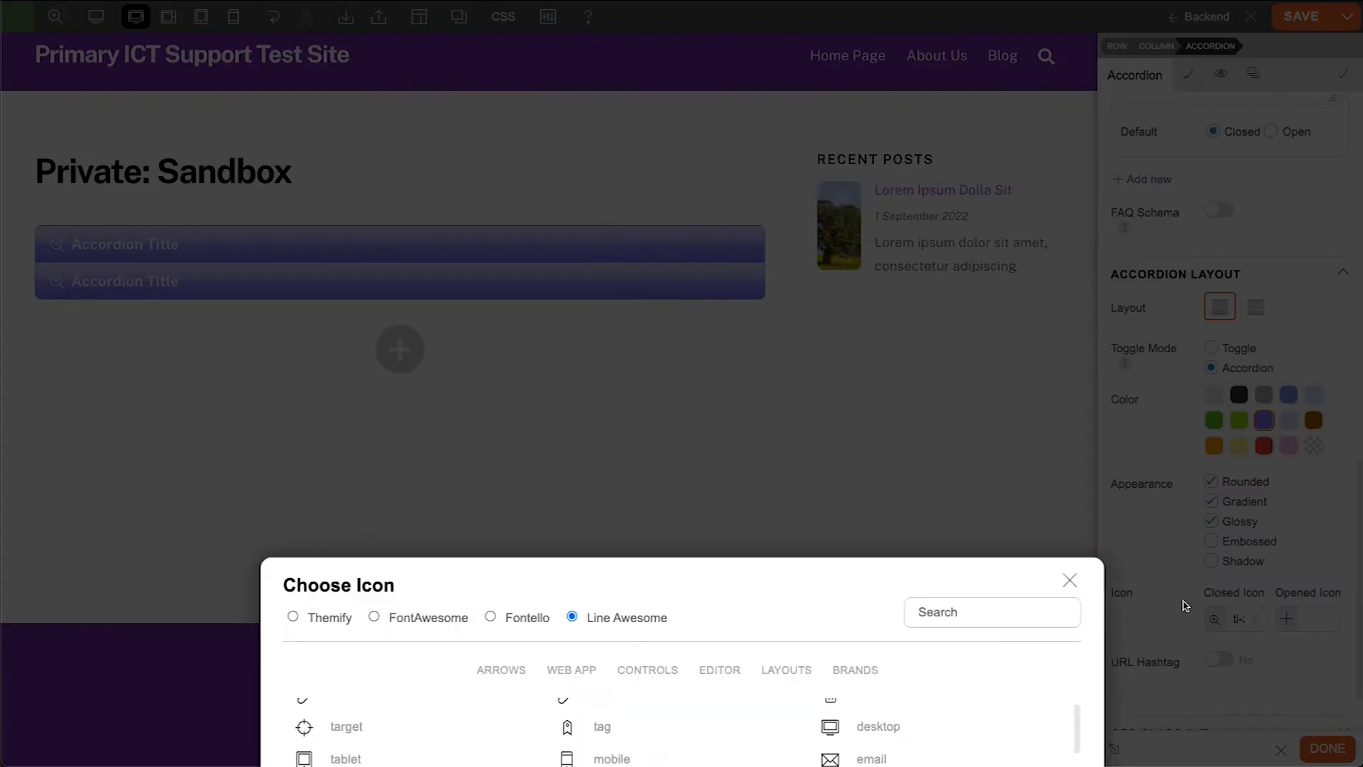
{"action": "left_click", "coordinate": [830, 339]}
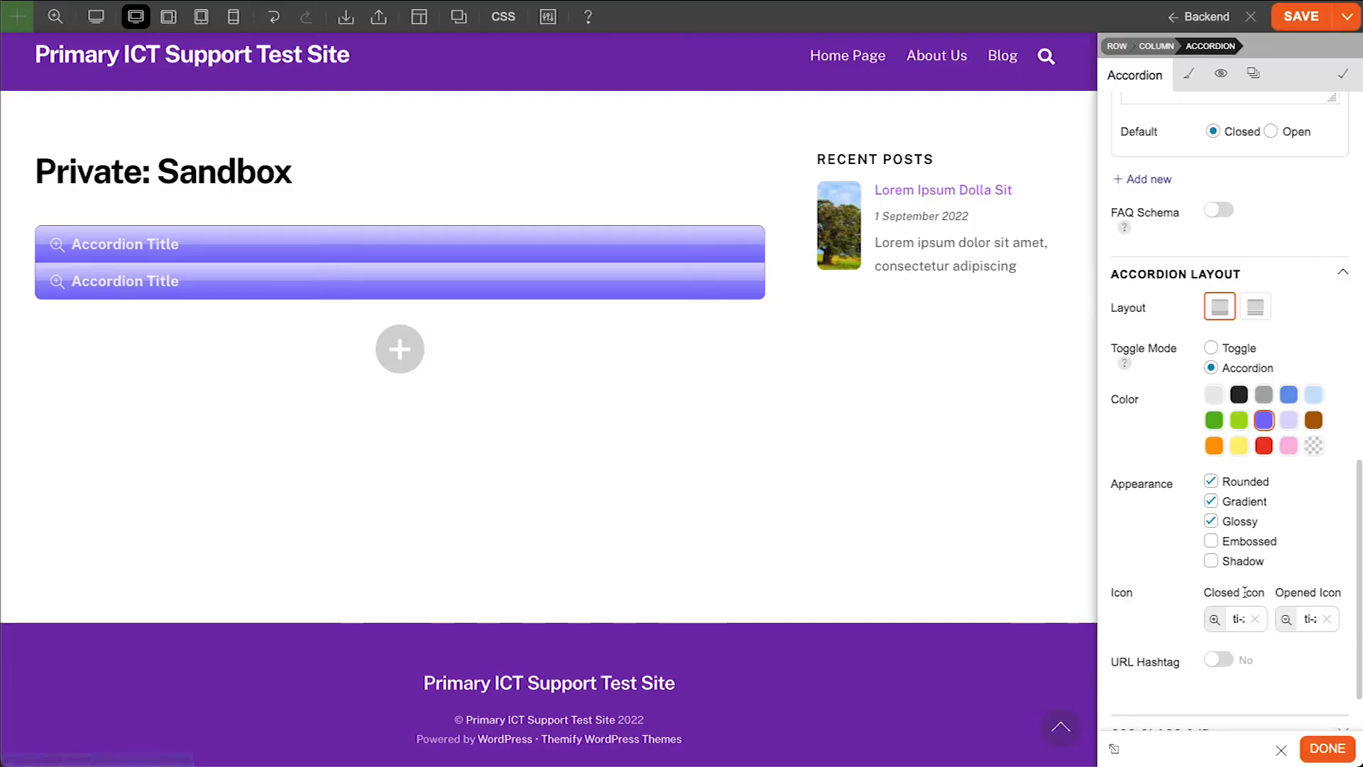
{"action": "left_click", "coordinate": [1343, 74]}
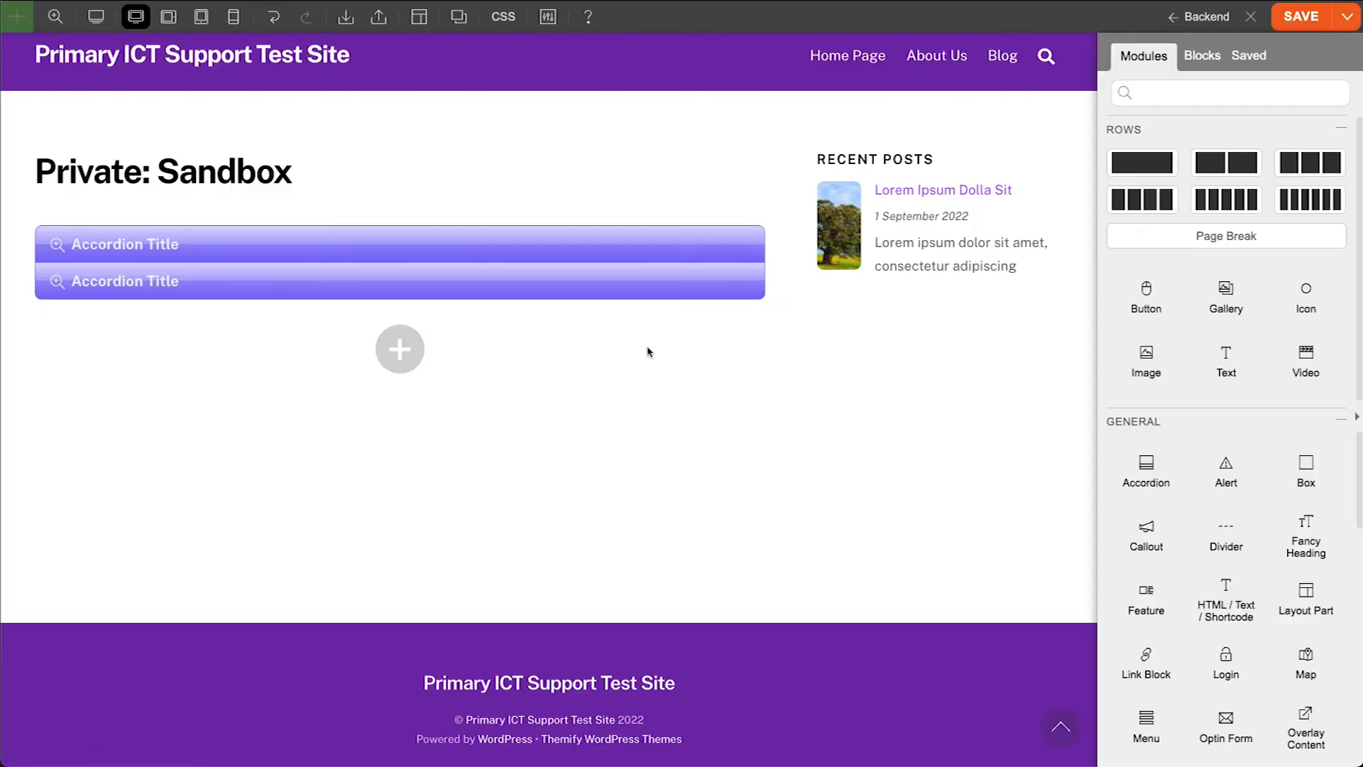
Test expanding and collapsing the two accordion items on the page
{"action": "left_click", "coordinate": [541, 283]}
{"action": "left_click", "coordinate": [541, 285]}
{"action": "left_click", "coordinate": [541, 285]}
{"action": "left_click", "coordinate": [543, 252]}
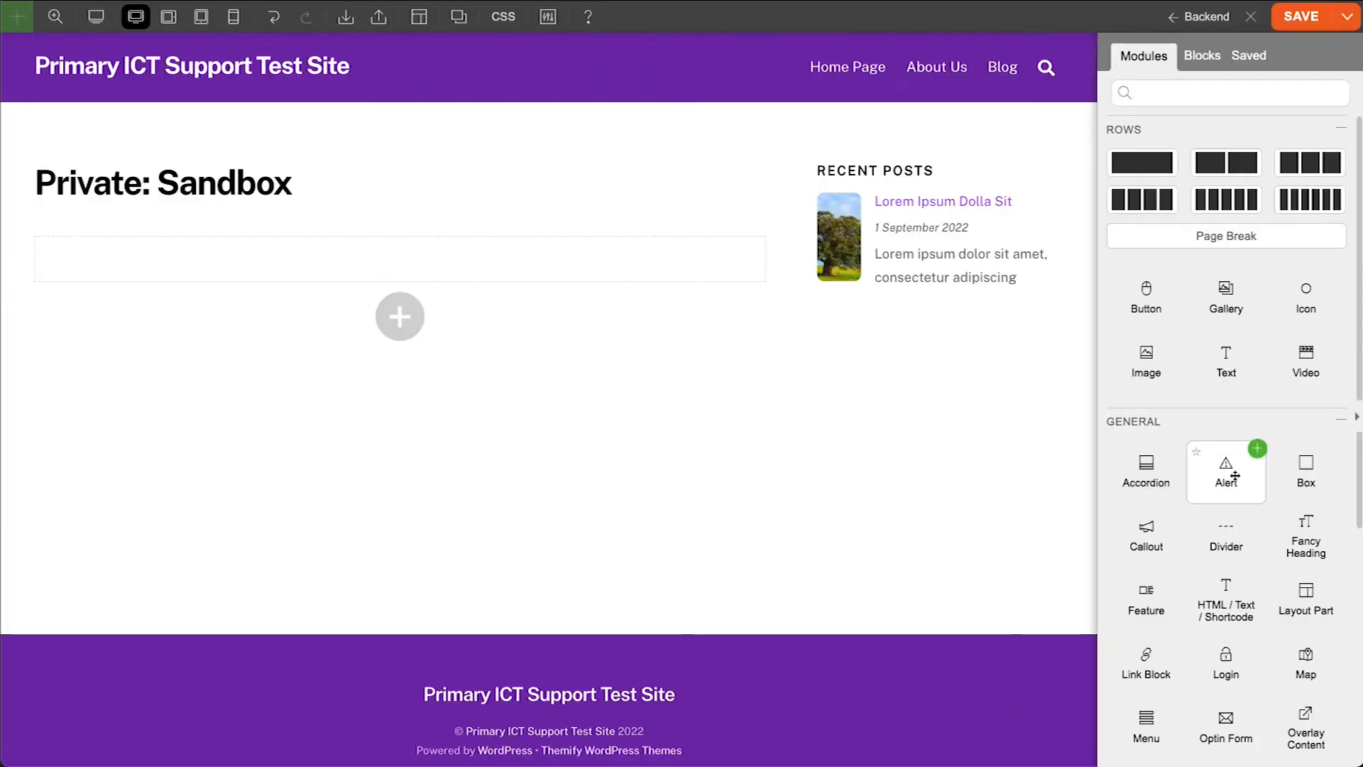
Add an Alert module to the empty row and give it the alert style with the button at the bottom centre
{"action": "left_click_drag", "start_coordinate": [1235, 475], "coordinate": [594, 281]}
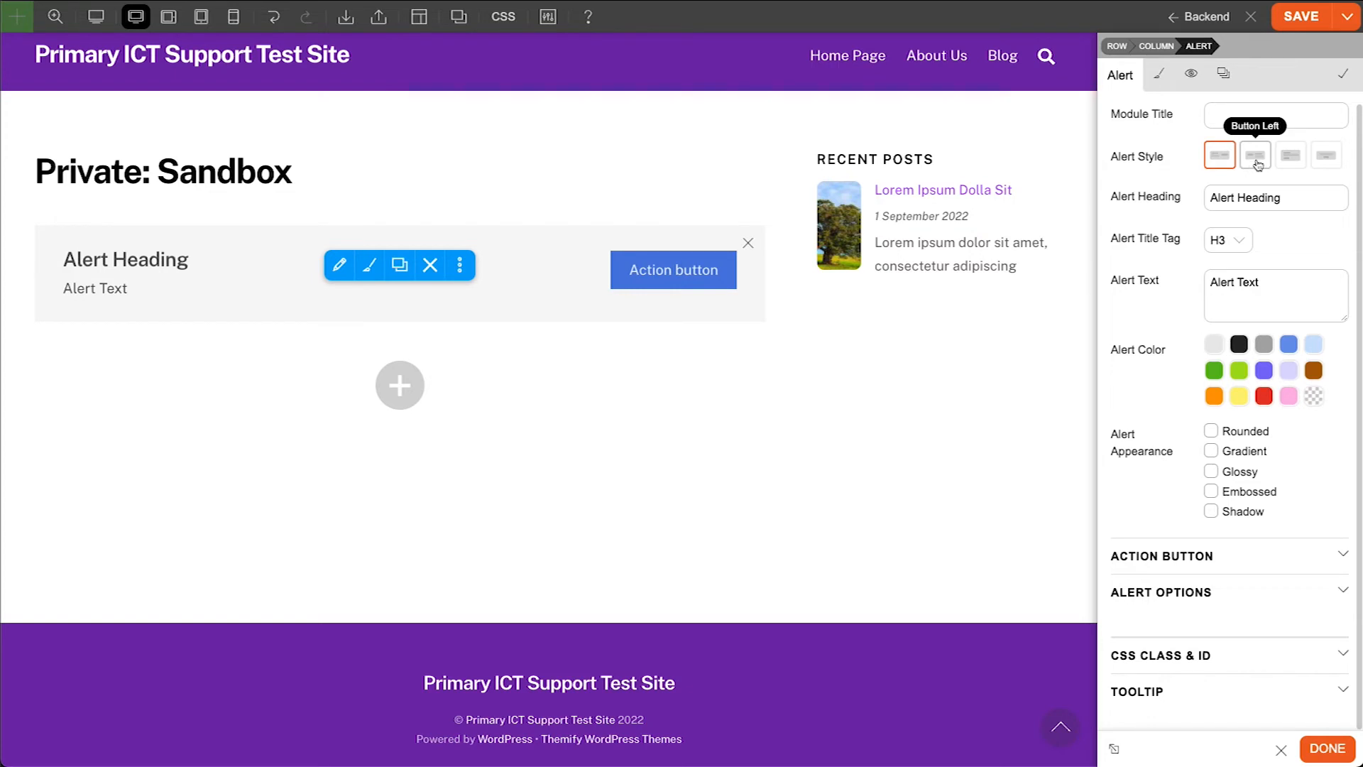
{"action": "left_click", "coordinate": [1291, 155]}
{"action": "left_click", "coordinate": [1324, 158]}
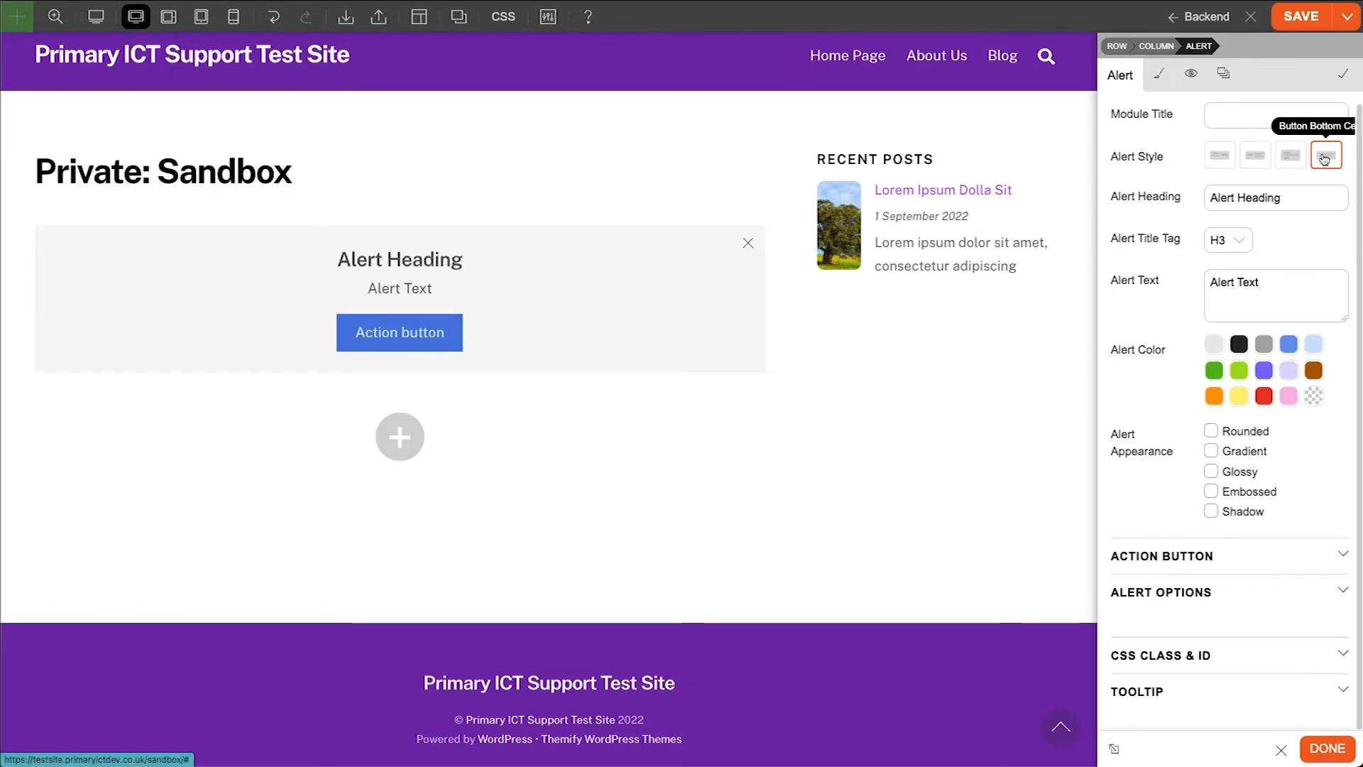
Set the alert's heading to "Do something Please"
{"action": "double_click", "coordinate": [1244, 201]}
{"action": "type", "text": "D"}
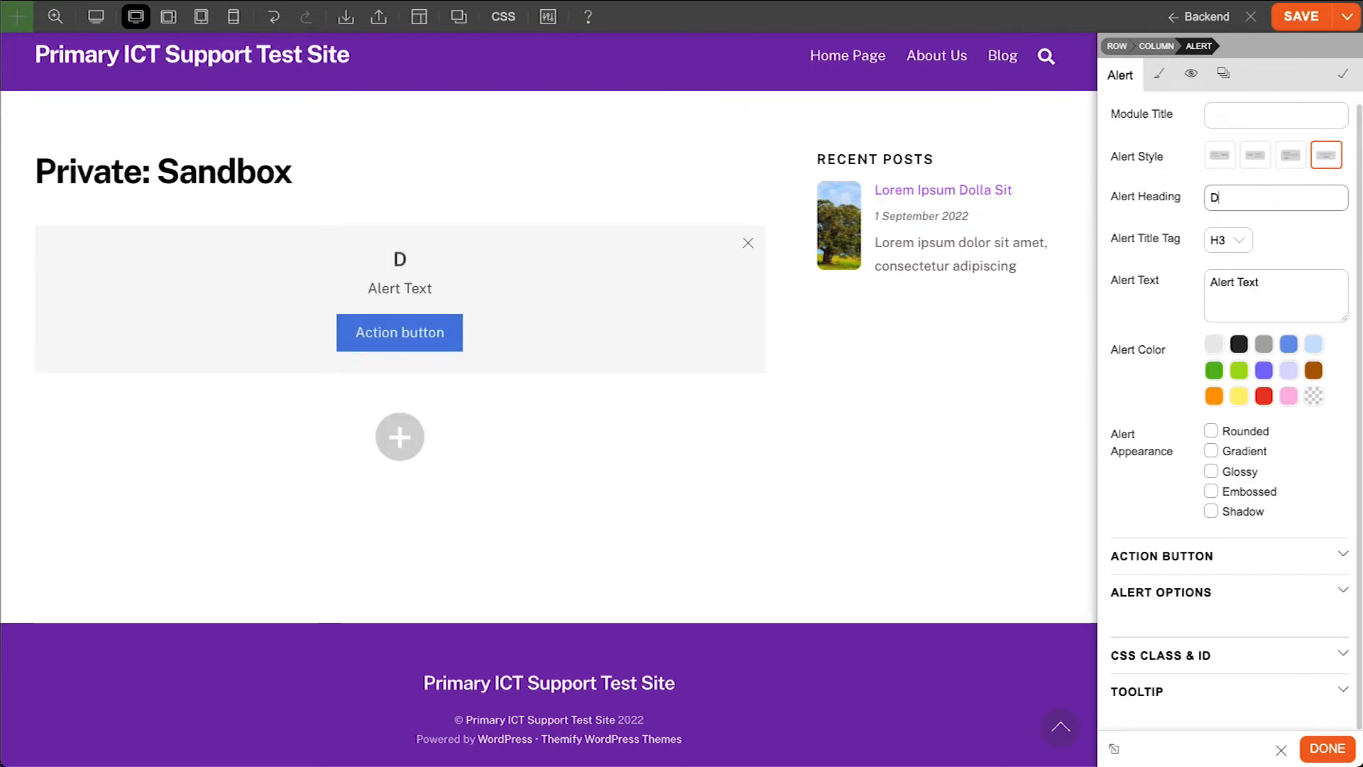
{"action": "type", "text": "o something Please"}
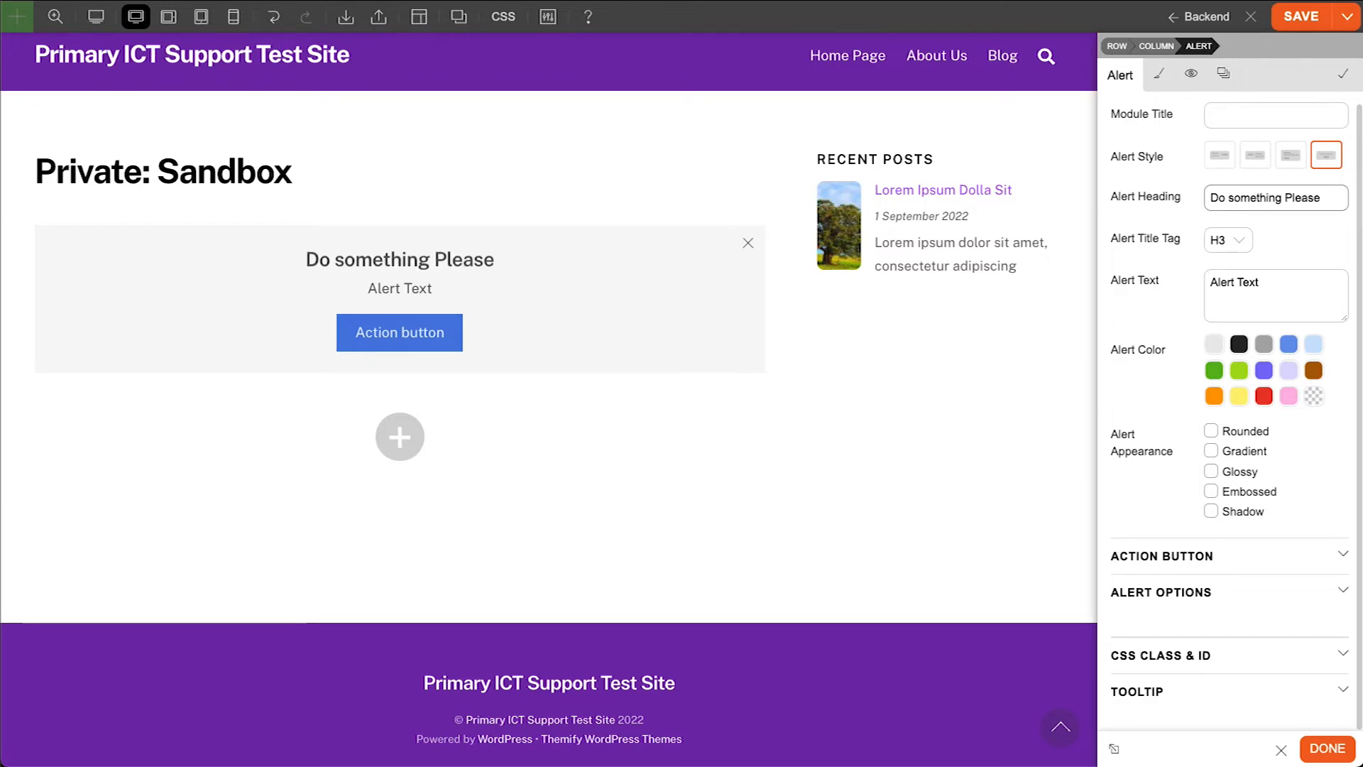
Set the alert's title tag to H1 and its colour to red
{"action": "left_click", "coordinate": [1218, 241]}
{"action": "left_click", "coordinate": [1218, 201]}
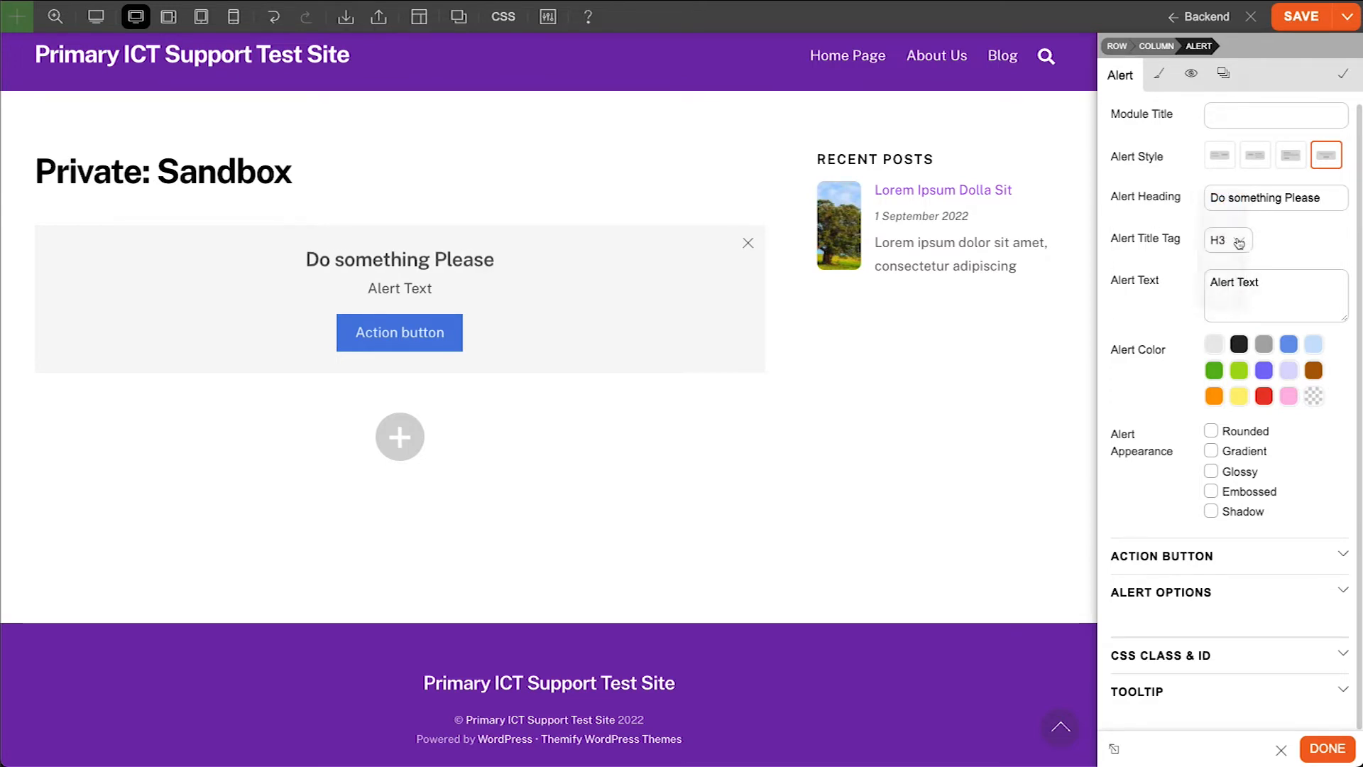
{"action": "left_click", "coordinate": [1263, 394]}
{"action": "left_click", "coordinate": [1277, 556]}
{"action": "scroll", "coordinate": [1280, 554], "scroll_direction": "down", "scroll_amount": 3}
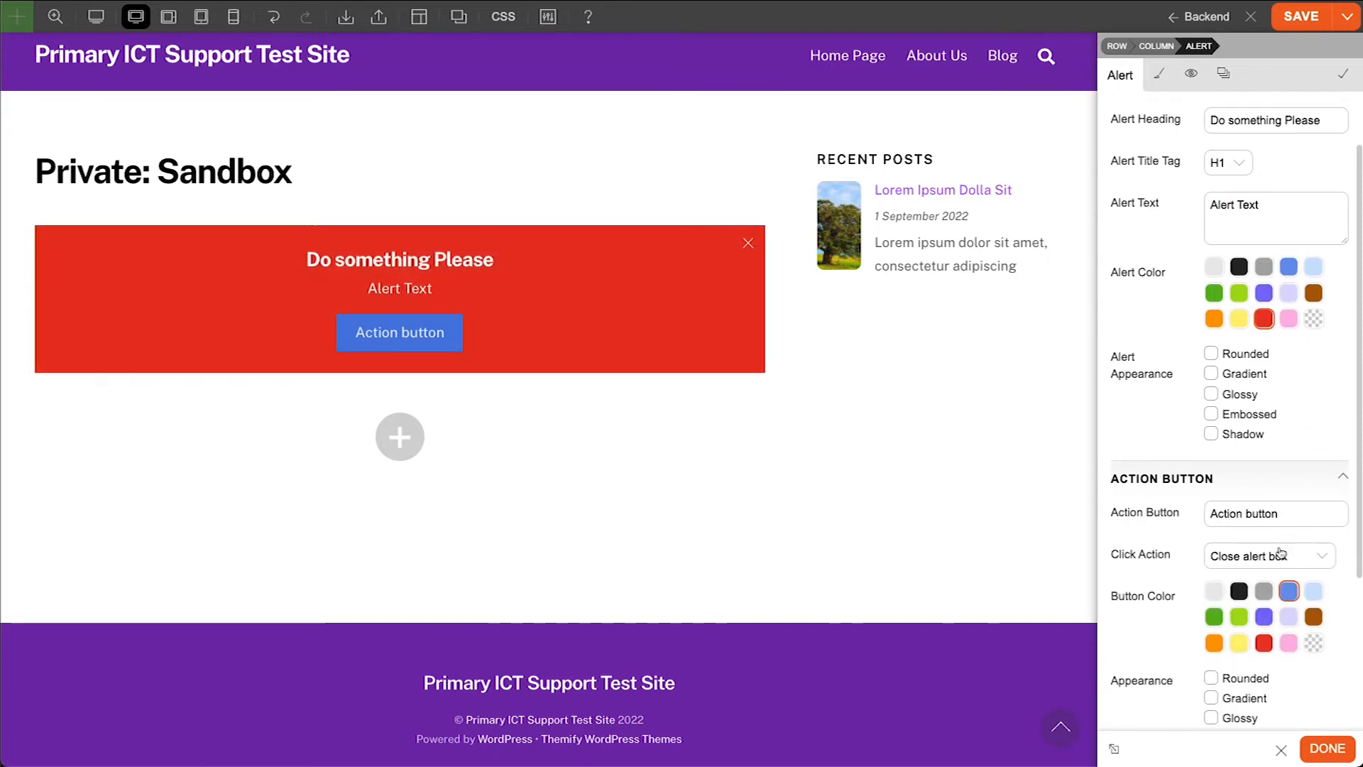
{"action": "left_click", "coordinate": [1235, 433]}
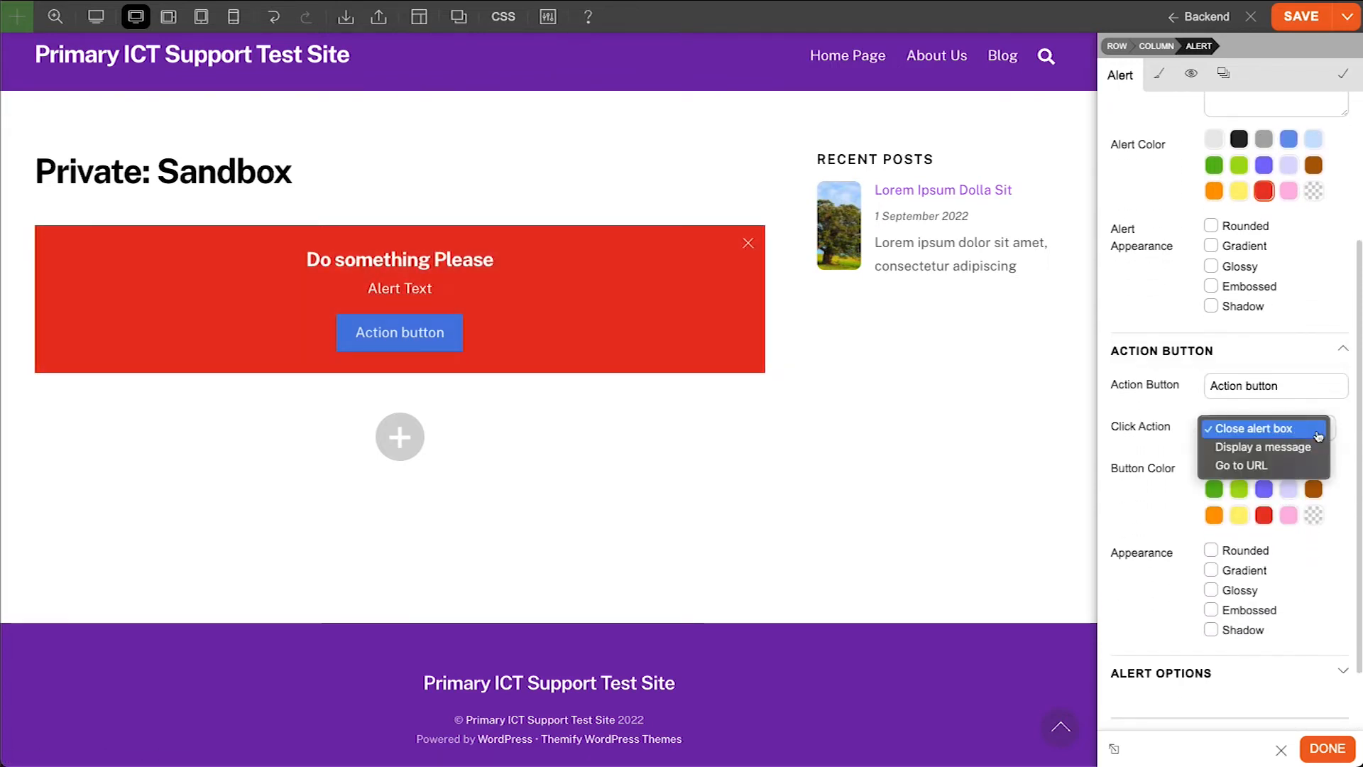
{"action": "left_click", "coordinate": [1290, 465]}
{"action": "left_click", "coordinate": [1263, 470]}
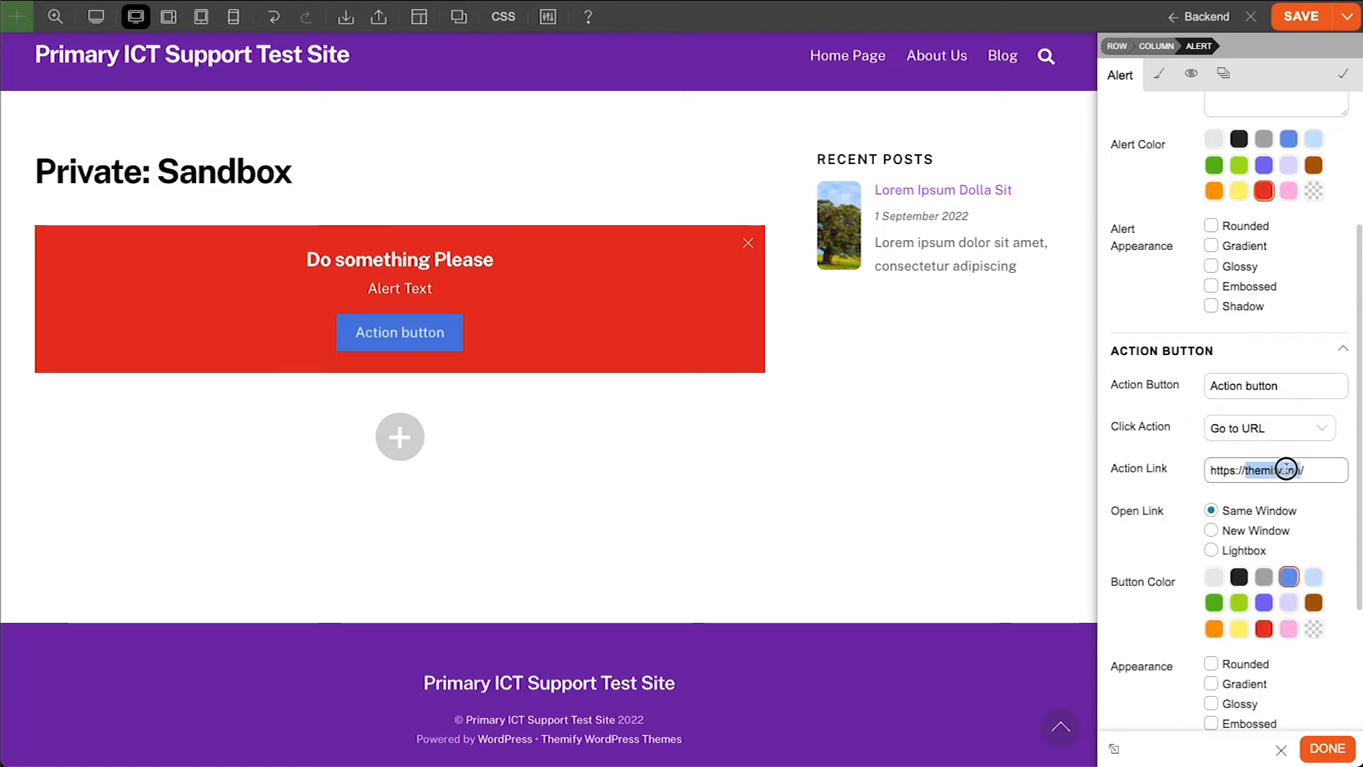
{"action": "type", "text": "google.co"}
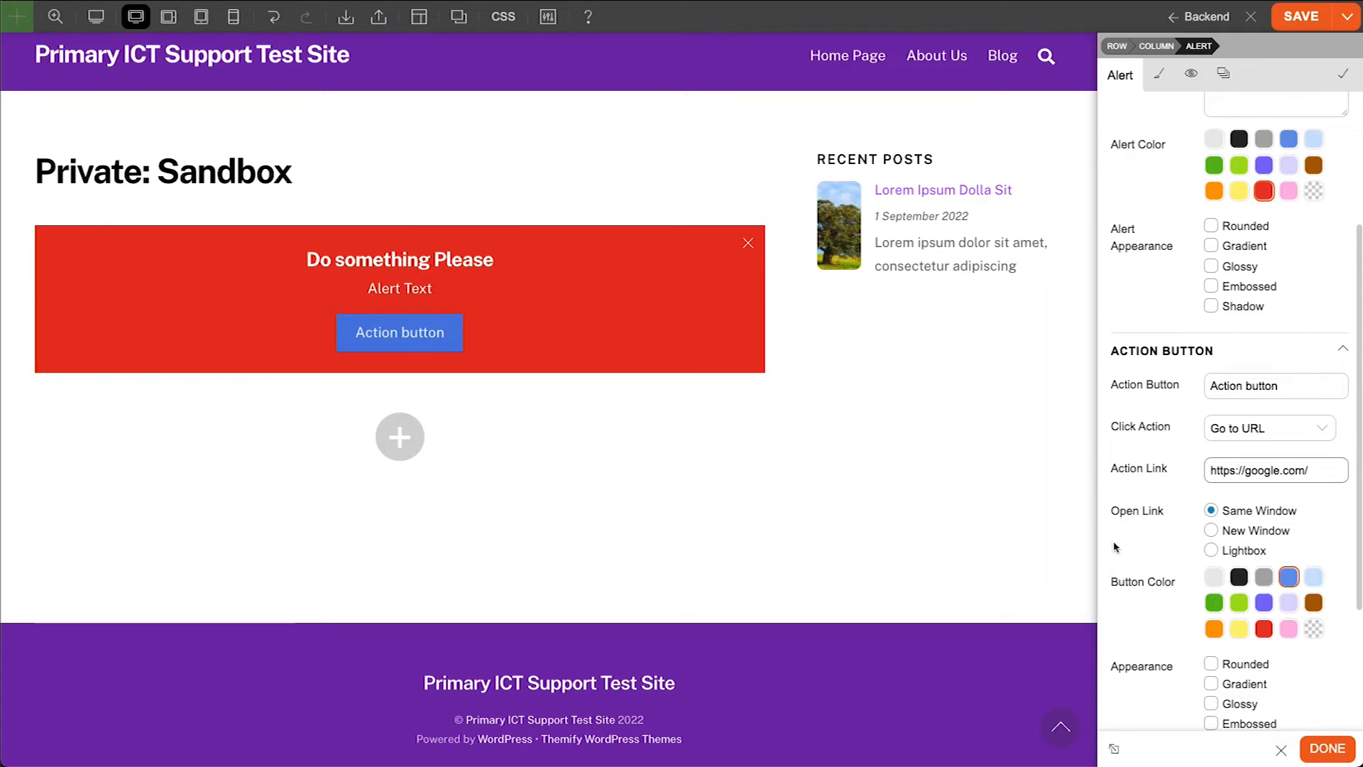
{"action": "scroll", "coordinate": [1118, 548], "scroll_direction": "down", "scroll_amount": 3}
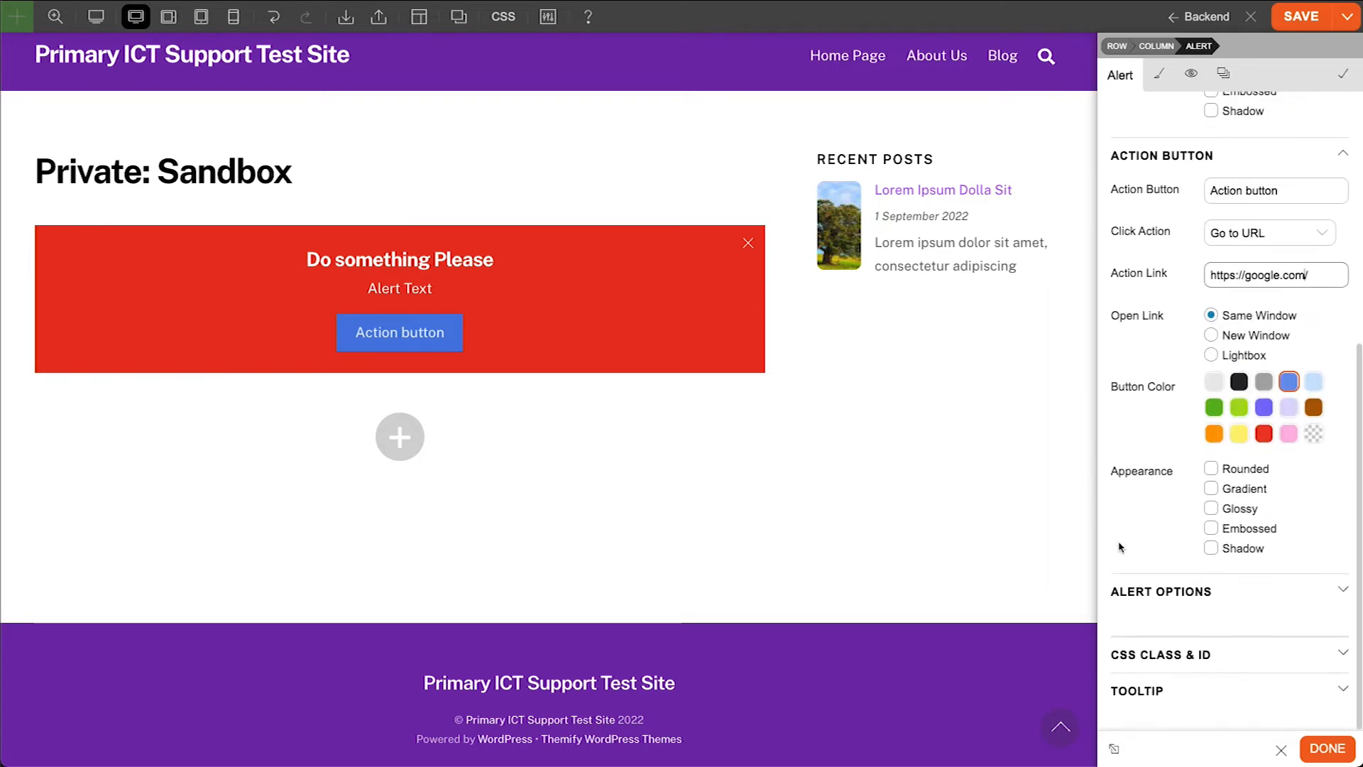
{"action": "left_click", "coordinate": [1191, 592]}
{"action": "scroll", "coordinate": [1192, 590], "scroll_direction": "down", "scroll_amount": 3}
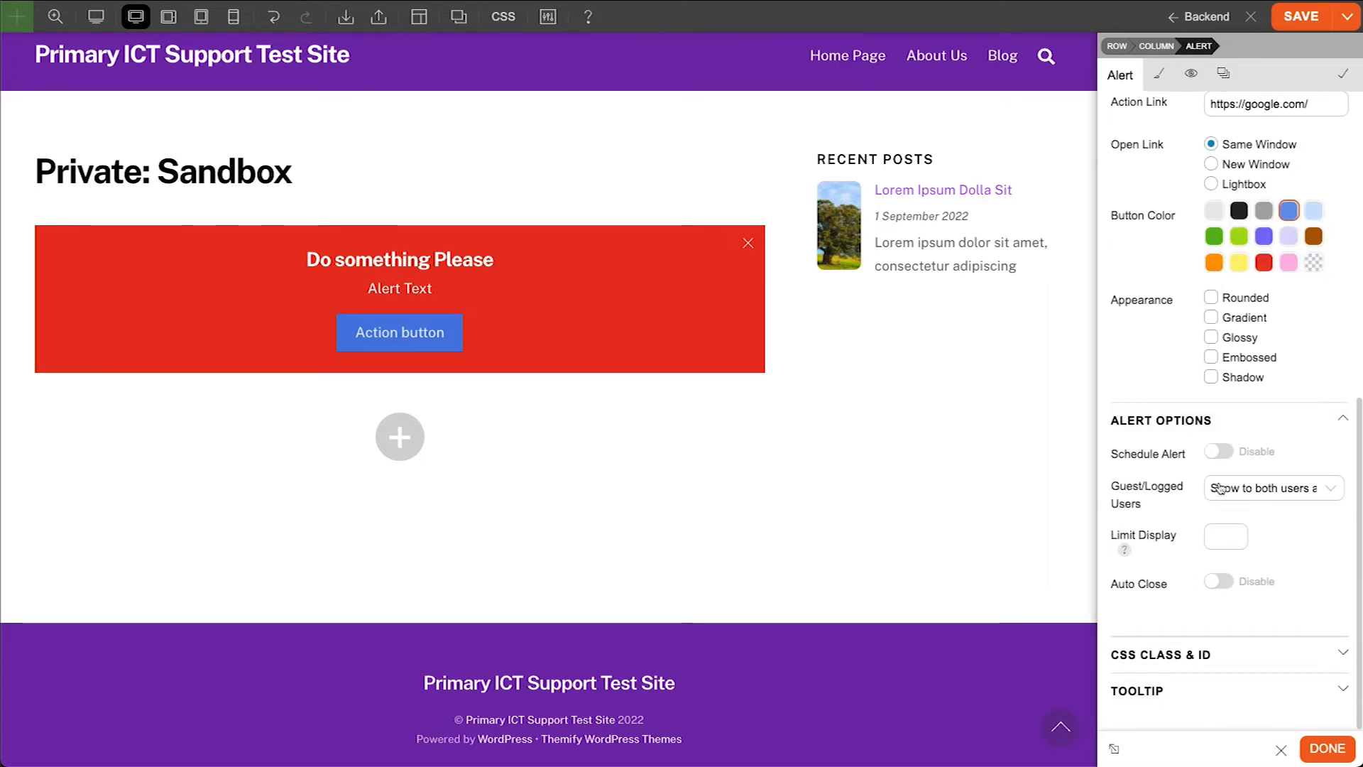
{"action": "left_click", "coordinate": [1225, 458]}
{"action": "left_click", "coordinate": [1247, 487]}
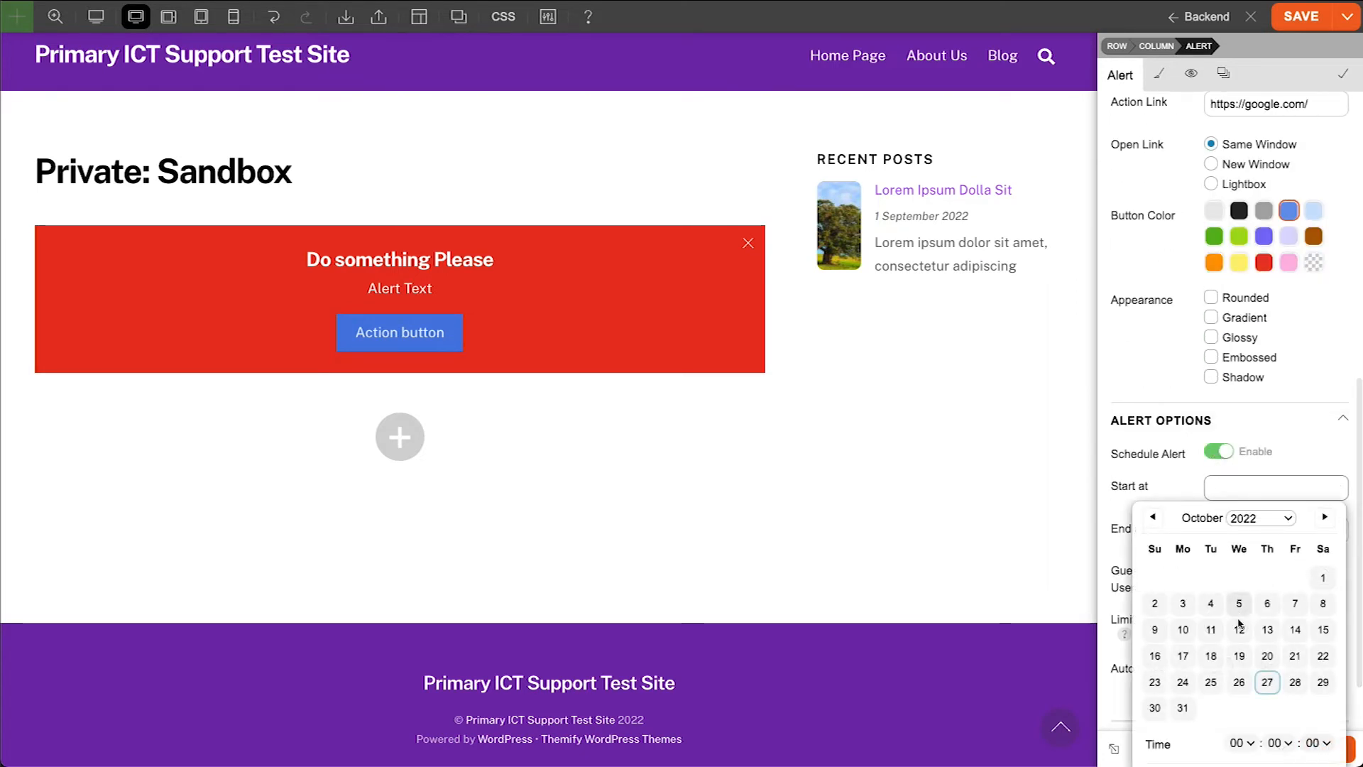
{"action": "left_click", "coordinate": [1295, 682]}
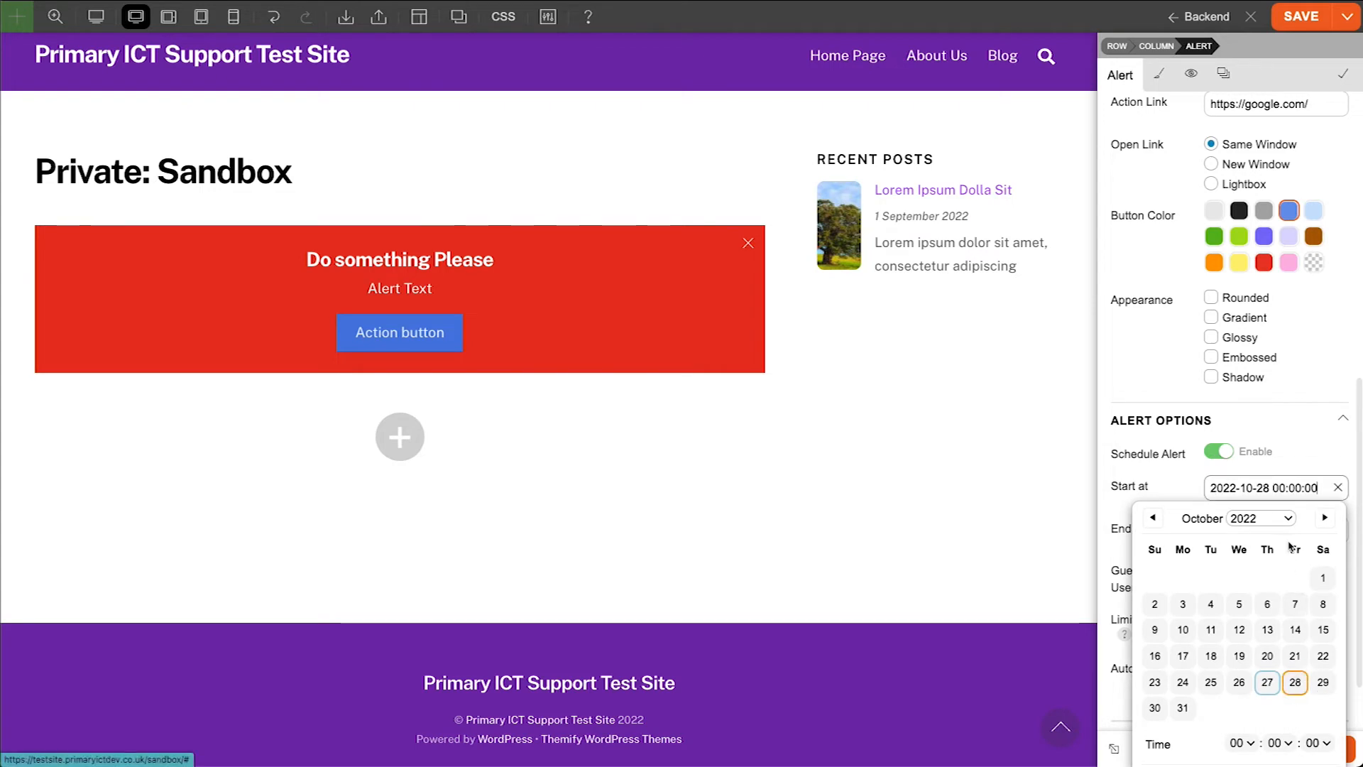
{"action": "left_click", "coordinate": [1162, 482]}
{"action": "left_click", "coordinate": [1267, 531]}
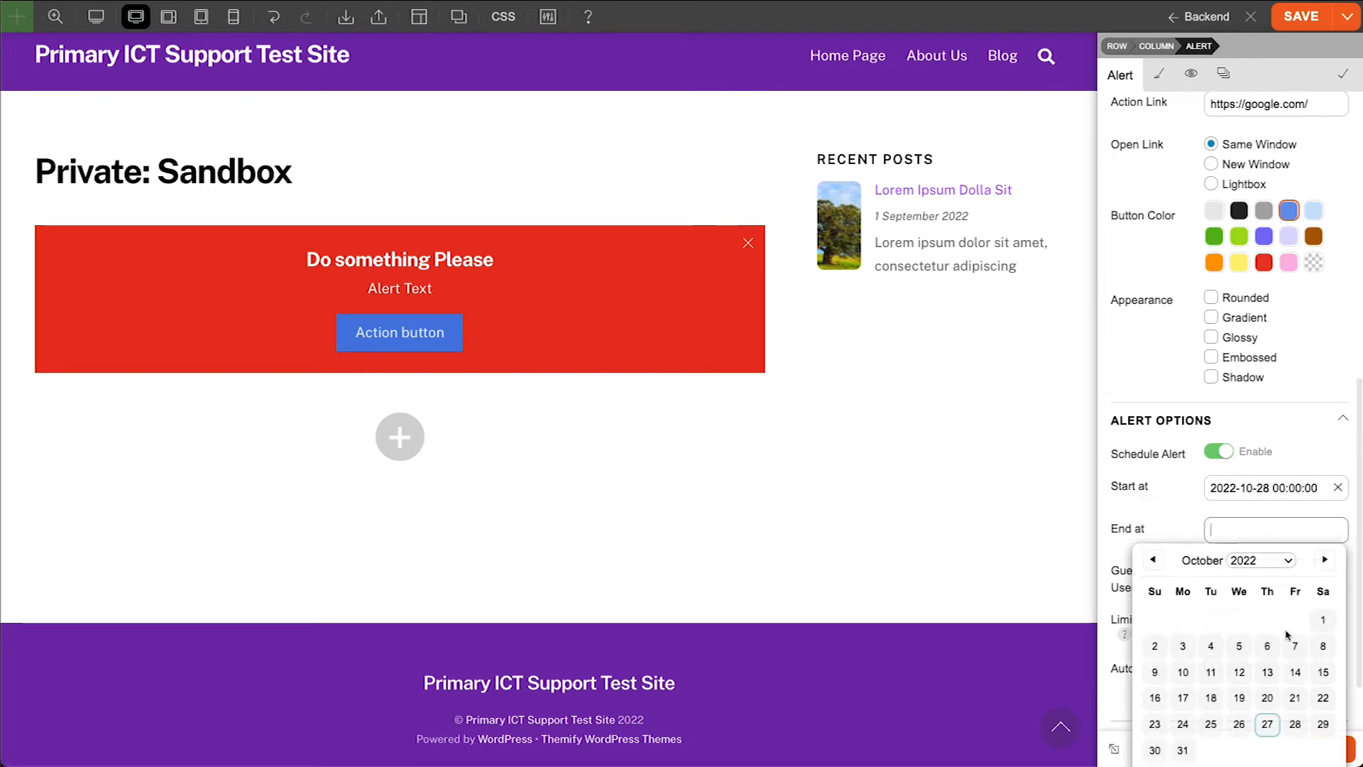
{"action": "left_click", "coordinate": [1324, 560]}
{"action": "left_click", "coordinate": [1289, 625]}
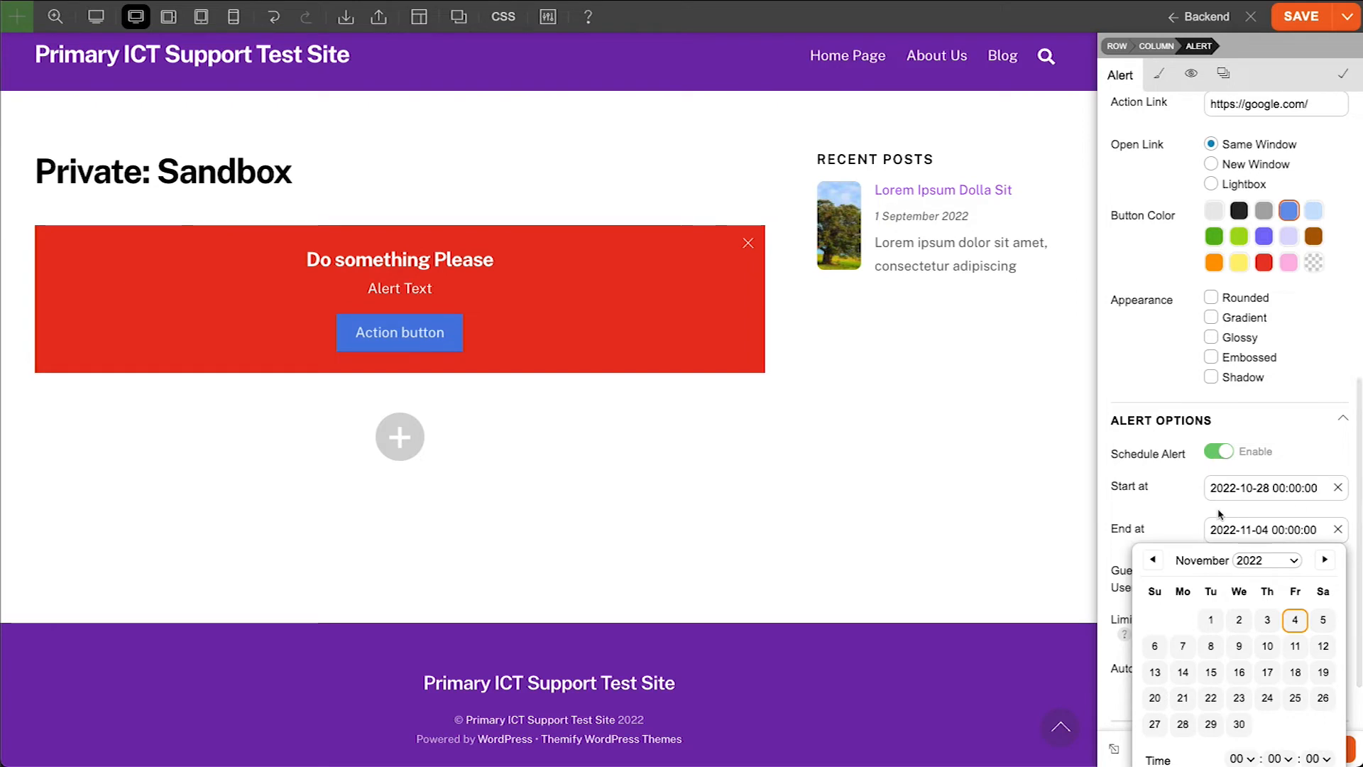
{"action": "left_click", "coordinate": [1351, 751]}
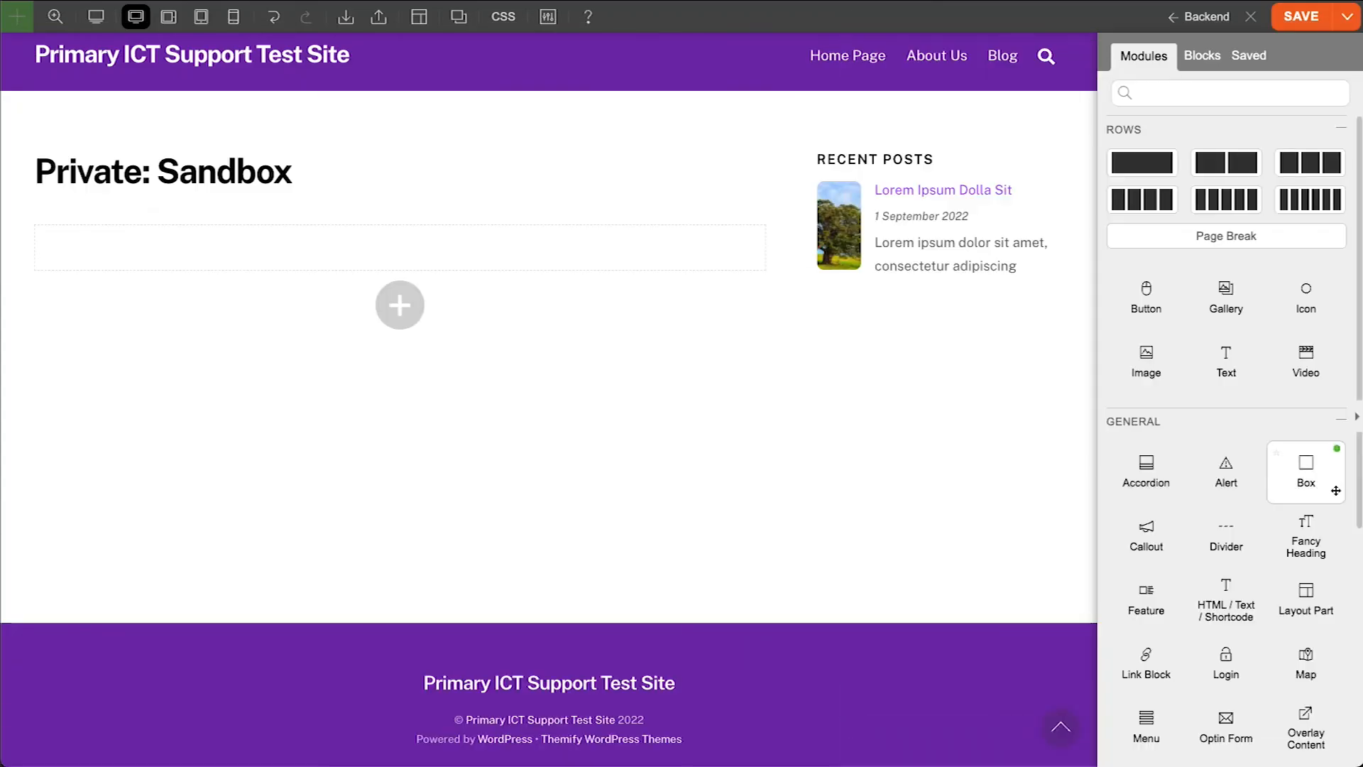
Add a Box module to the empty row, replace its content with the copied Lorem ipsum paragraph, and colour it purple
{"action": "left_click_drag", "start_coordinate": [1318, 486], "coordinate": [490, 267]}
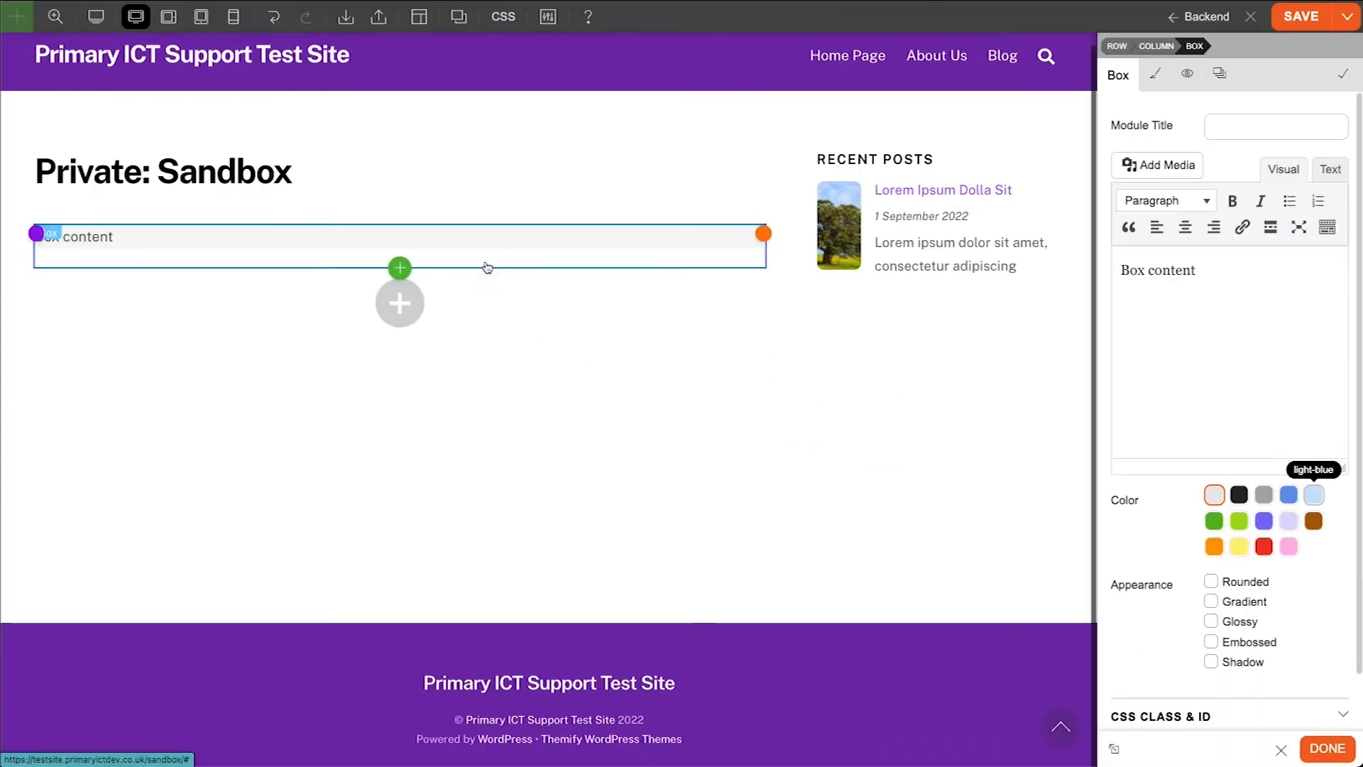
{"action": "triple_click", "coordinate": [1260, 271]}
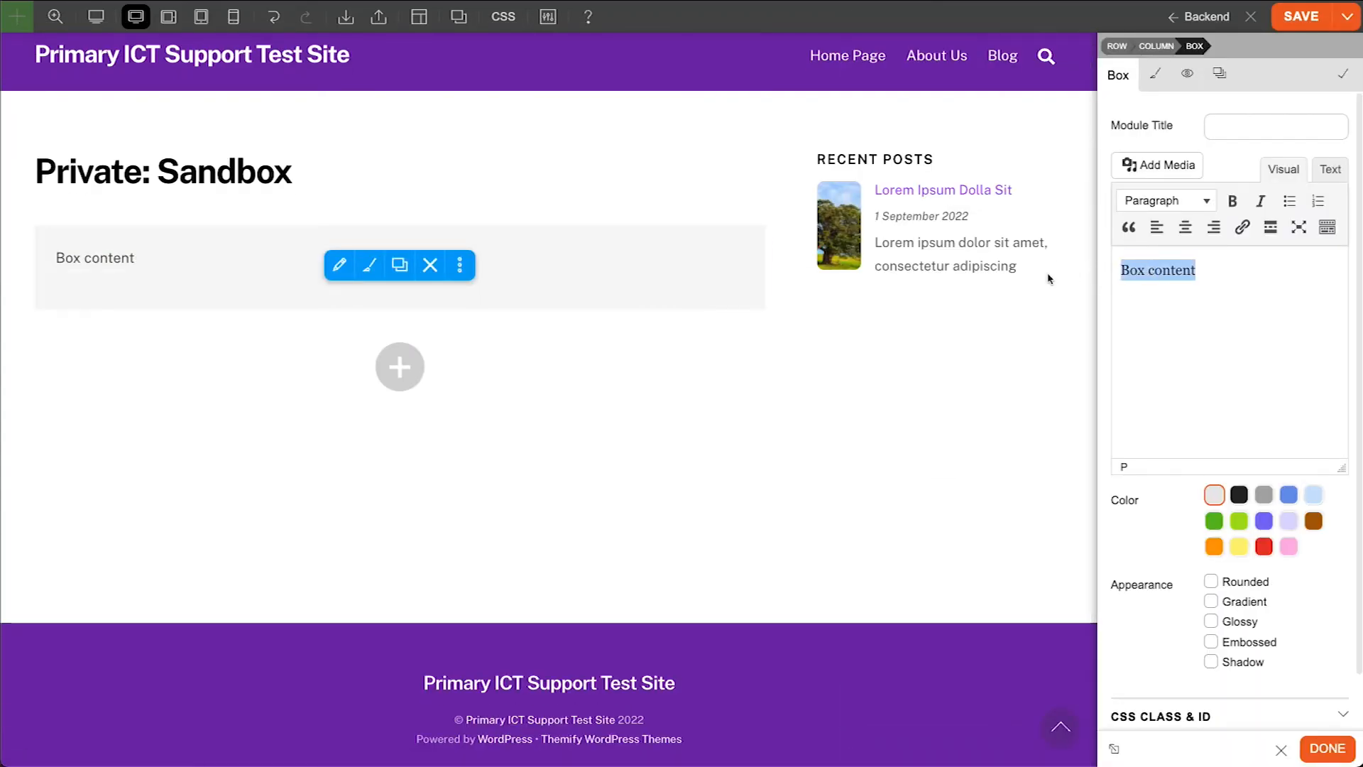
{"action": "key", "text": "ctrl+v"}
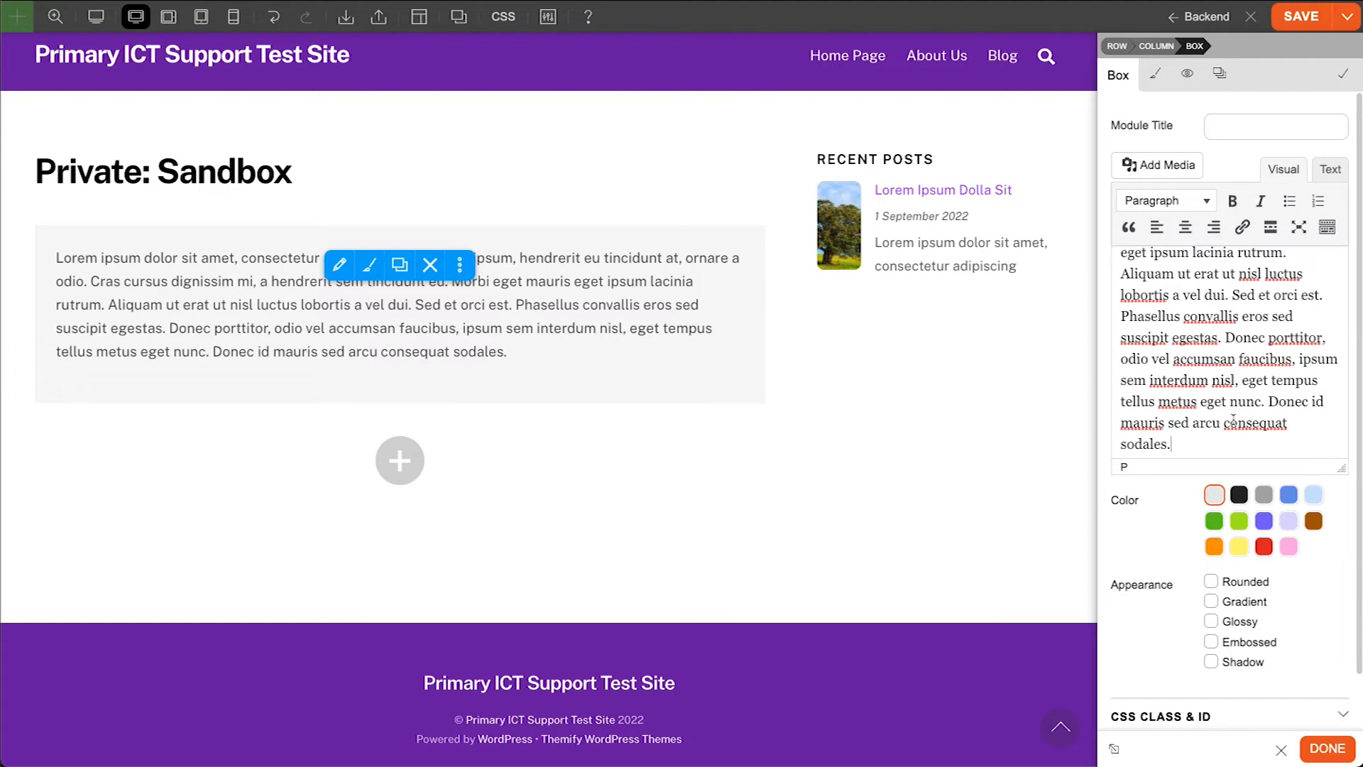
{"action": "left_click", "coordinate": [1266, 523]}
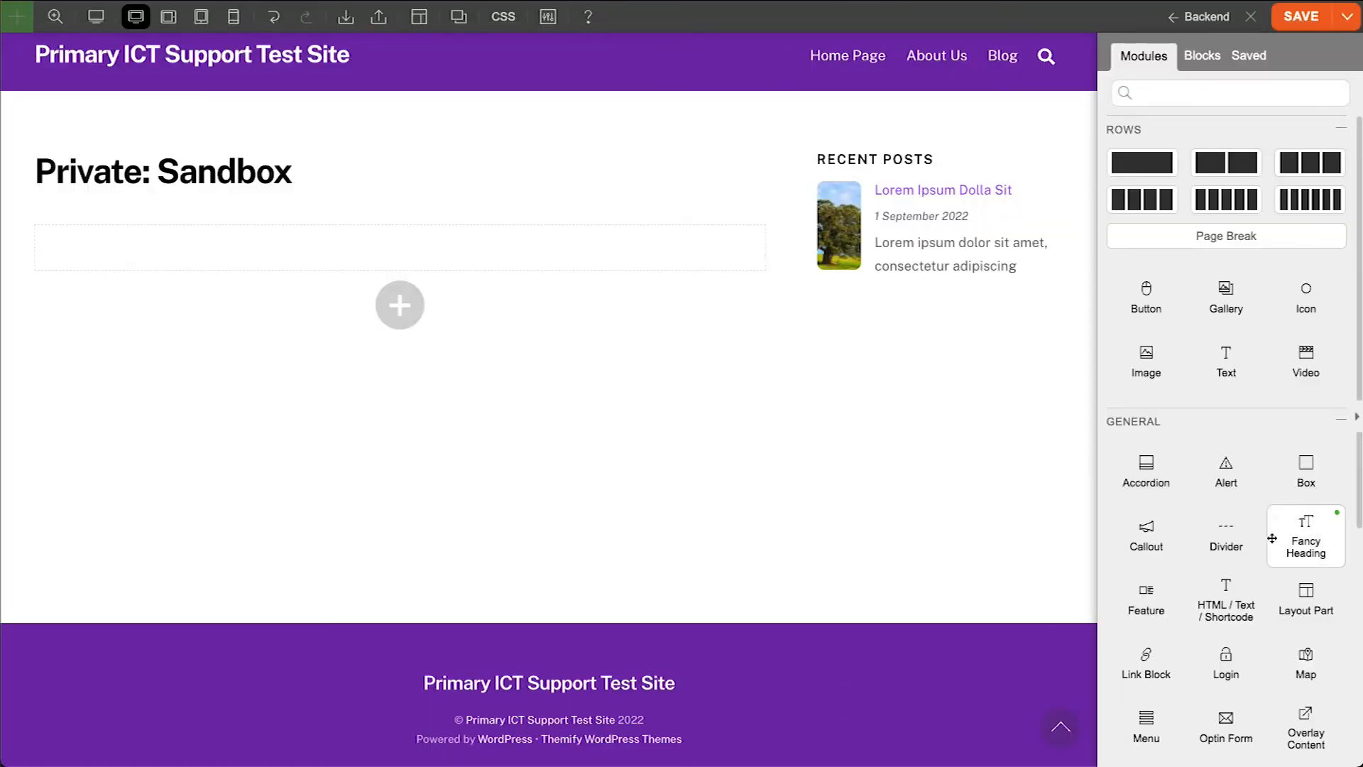
Add a Callout module to the empty row and try its button layouts, settling on the button to the right of the text
{"action": "left_click_drag", "start_coordinate": [1166, 539], "coordinate": [594, 252]}
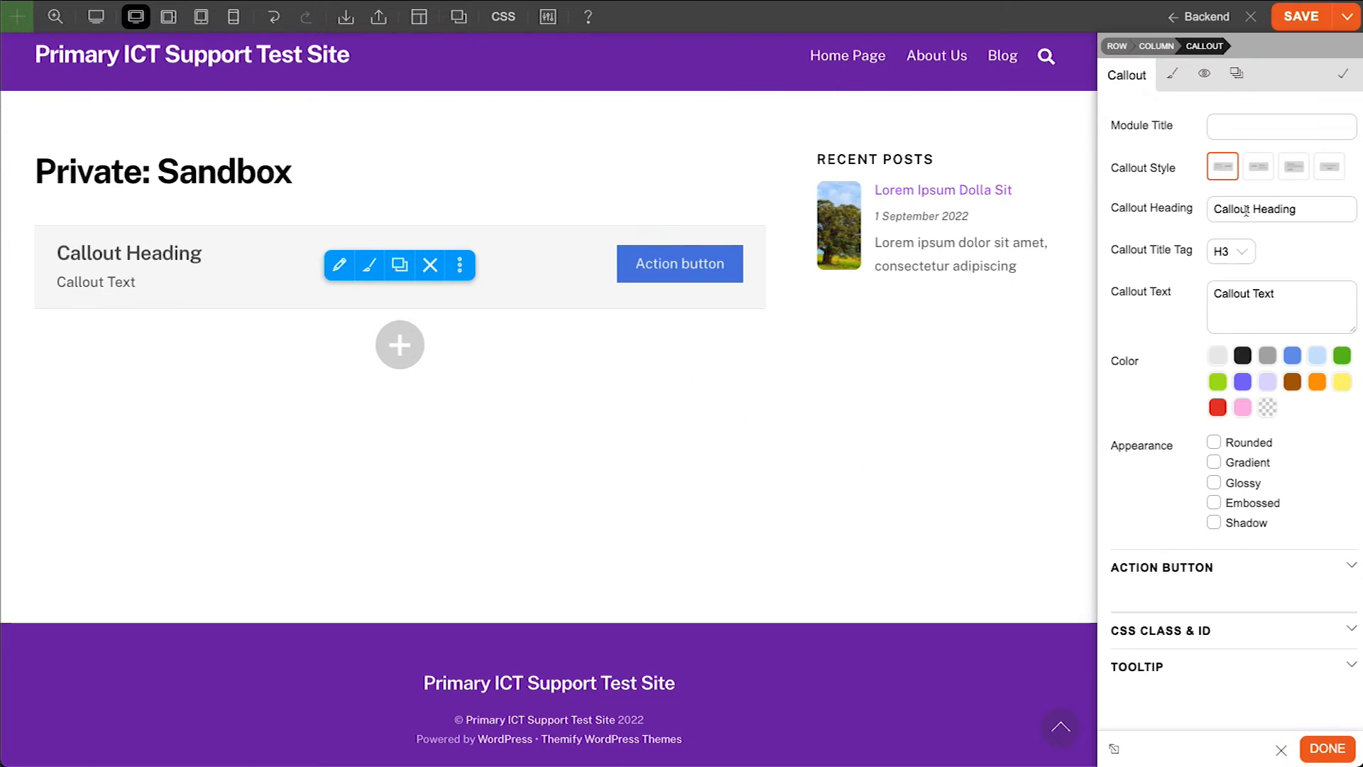
{"action": "left_click", "coordinate": [1257, 169]}
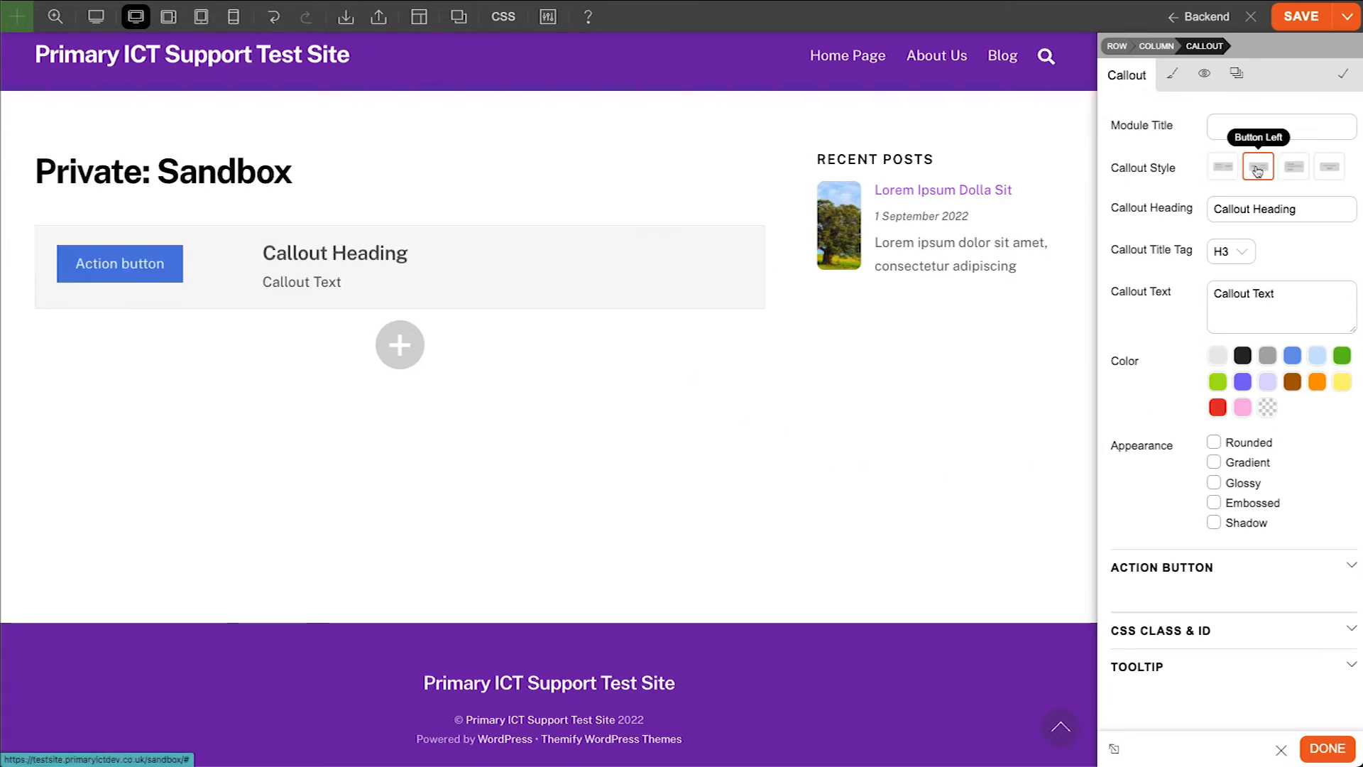
{"action": "left_click", "coordinate": [1294, 167]}
{"action": "left_click", "coordinate": [1330, 167]}
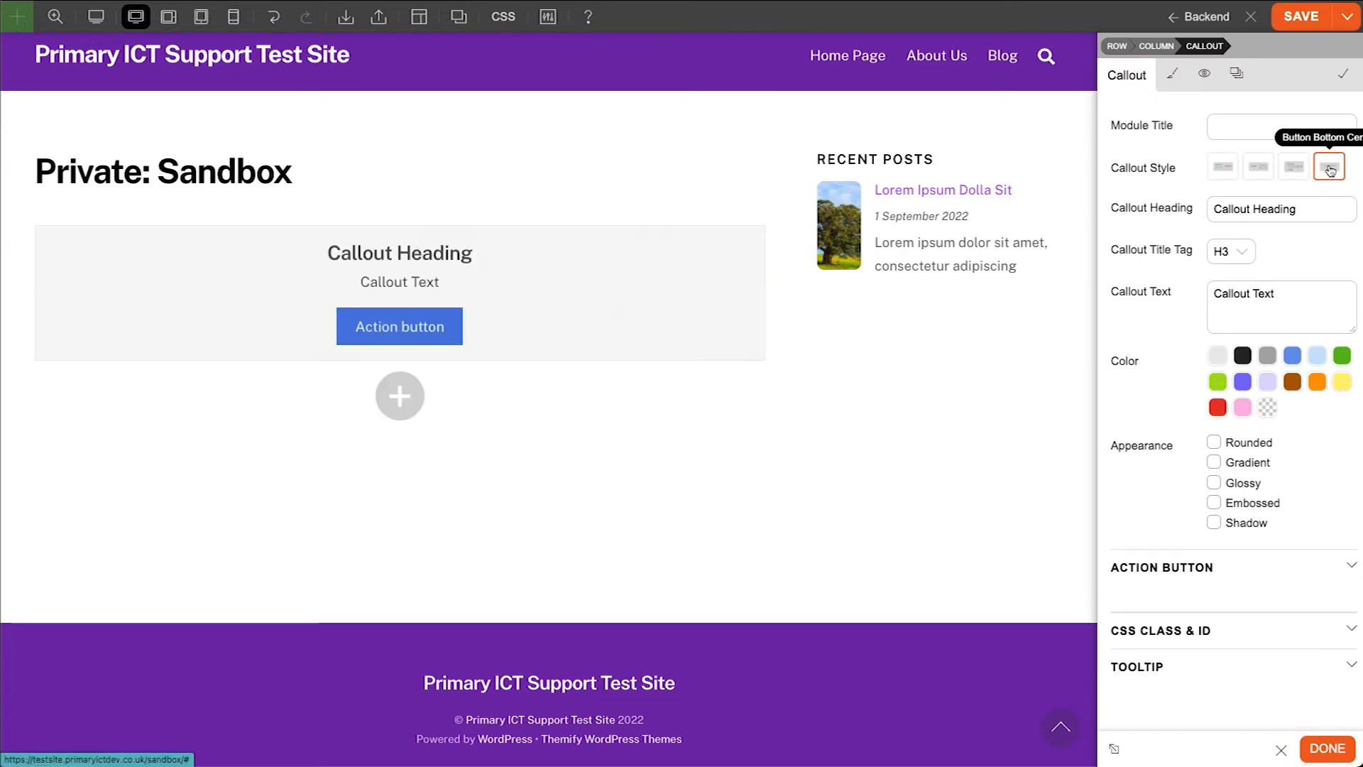
{"action": "left_click", "coordinate": [1223, 167]}
Select the callout's heading text for editing
{"action": "double_click", "coordinate": [1276, 208]}
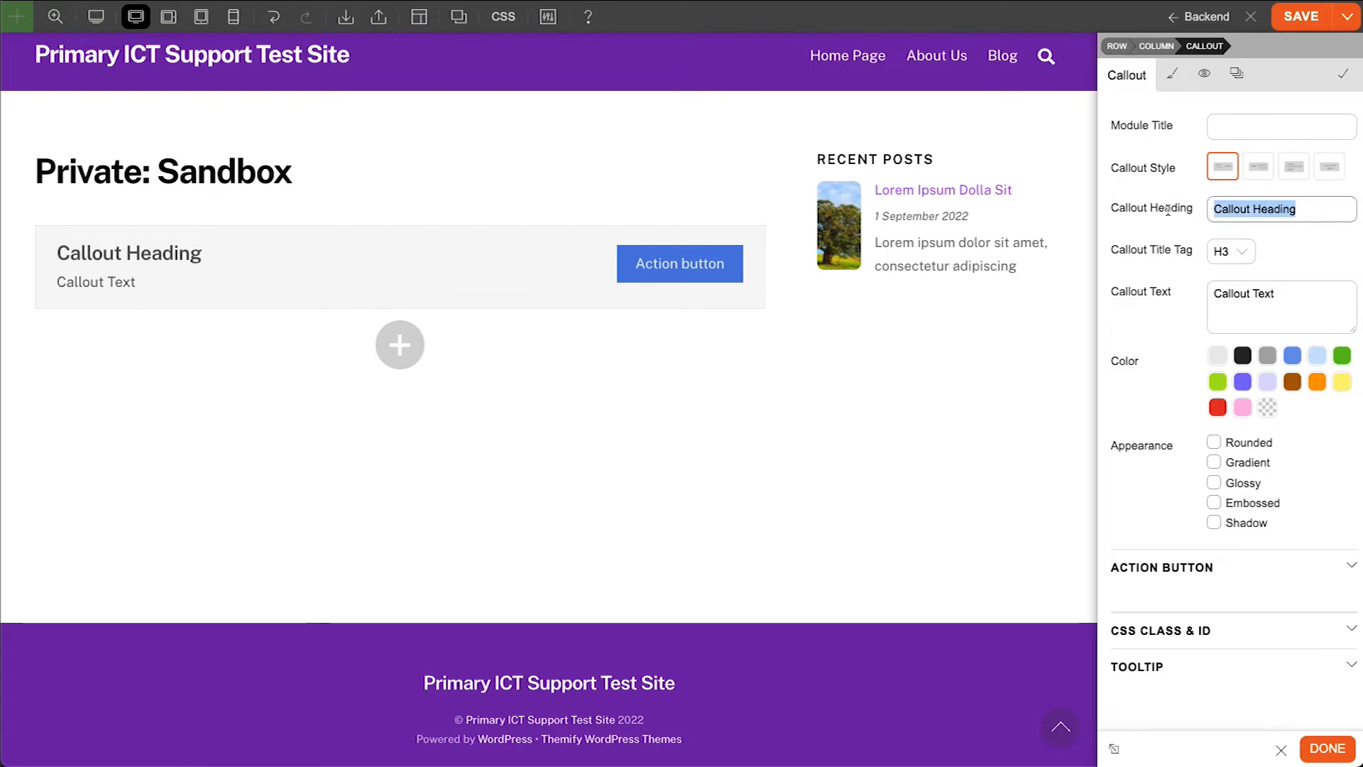
Set the callout heading to "Title" and give the callout a pink colour with rounded, glossy appearance
{"action": "type", "text": "Title"}
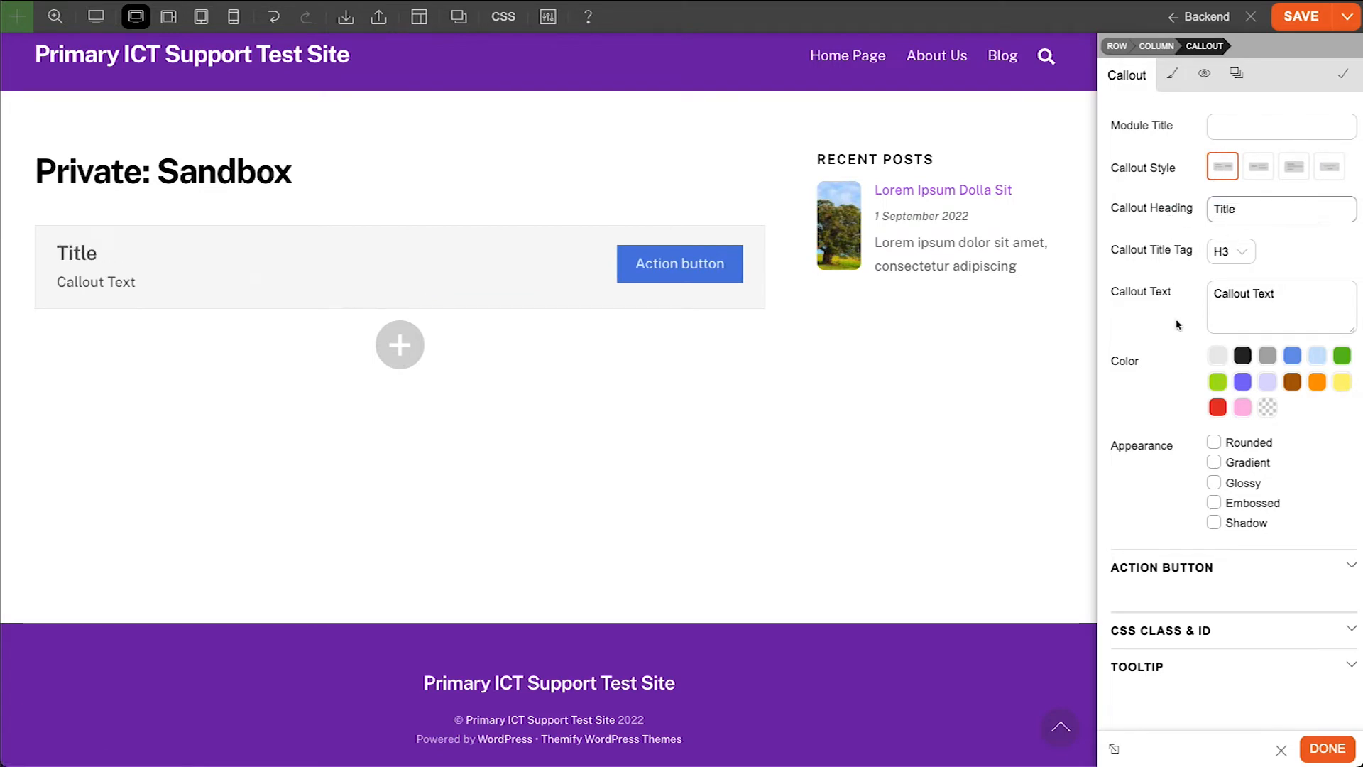
{"action": "left_click", "coordinate": [1242, 407]}
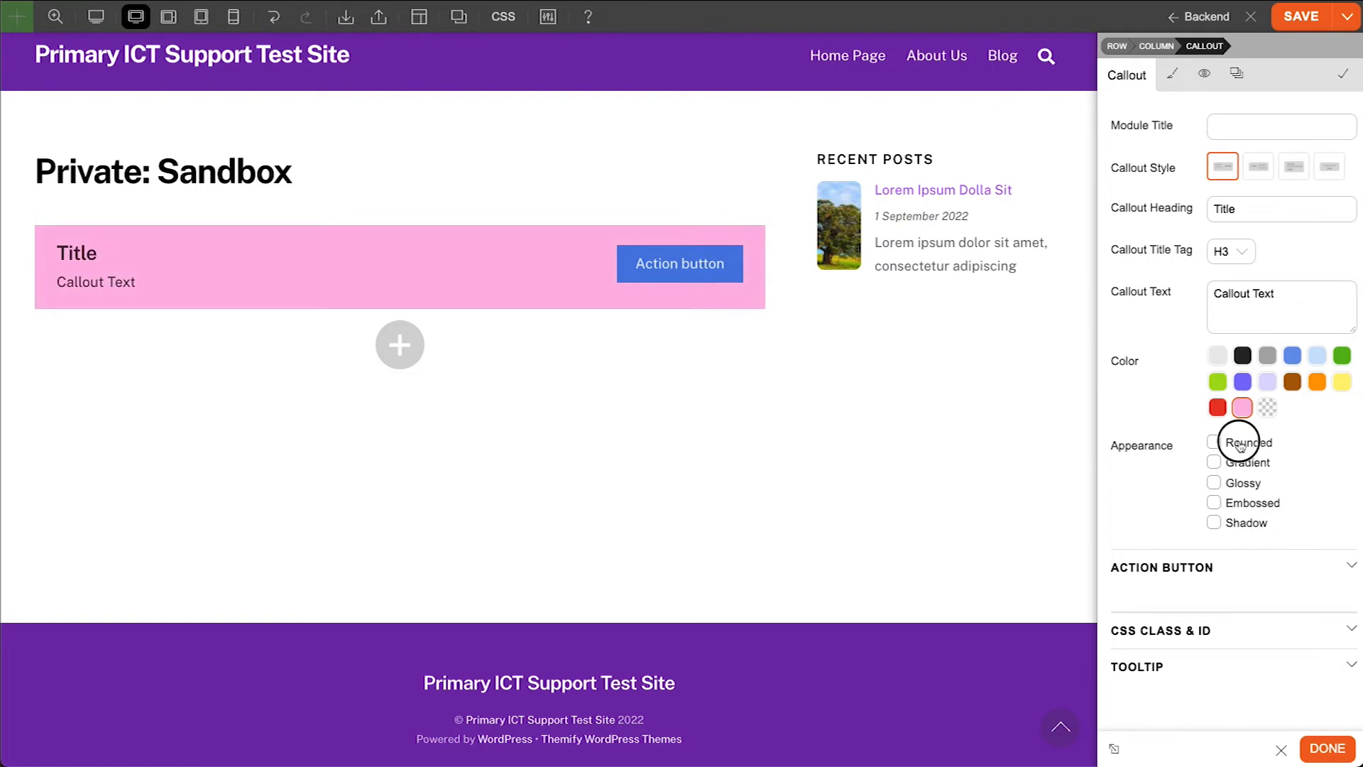
{"action": "left_click", "coordinate": [1239, 567]}
{"action": "scroll", "coordinate": [1250, 511], "scroll_direction": "down", "scroll_amount": 3}
{"action": "left_click", "coordinate": [1270, 462]}
{"action": "double_click", "coordinate": [1270, 462]}
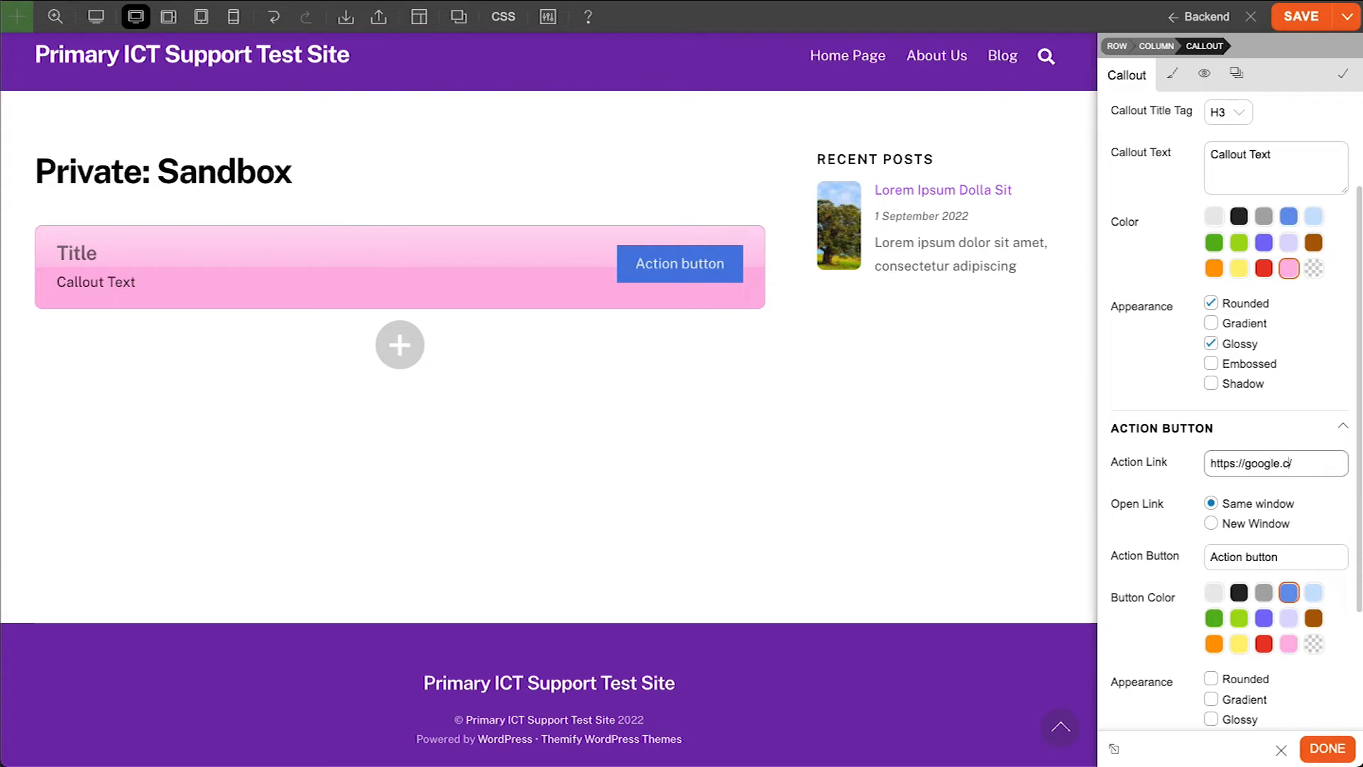
Style the callout's action button in yellow with gradient, glossy and embossed appearance, and finish editing the callout
{"action": "left_click", "coordinate": [1238, 645]}
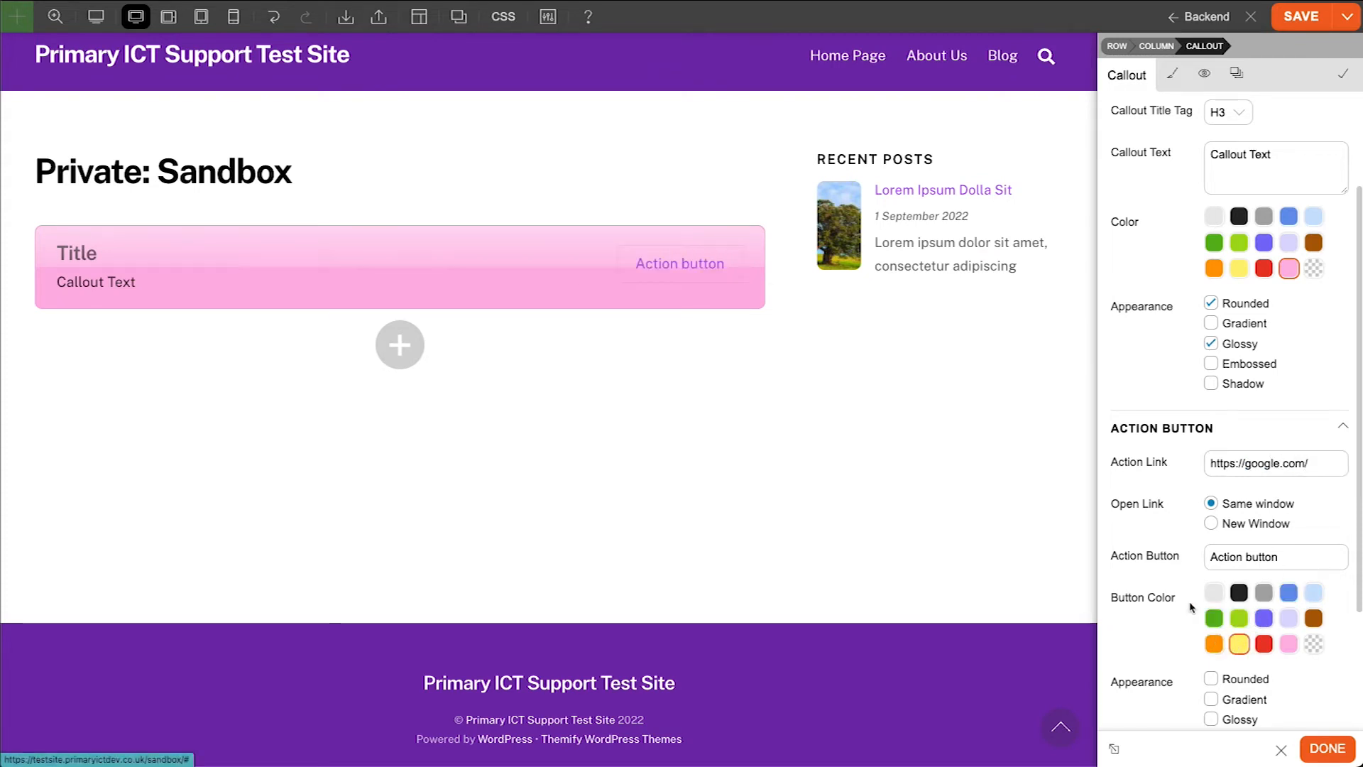
{"action": "scroll", "coordinate": [1239, 624], "scroll_direction": "down", "scroll_amount": 3}
{"action": "left_click", "coordinate": [1239, 545]}
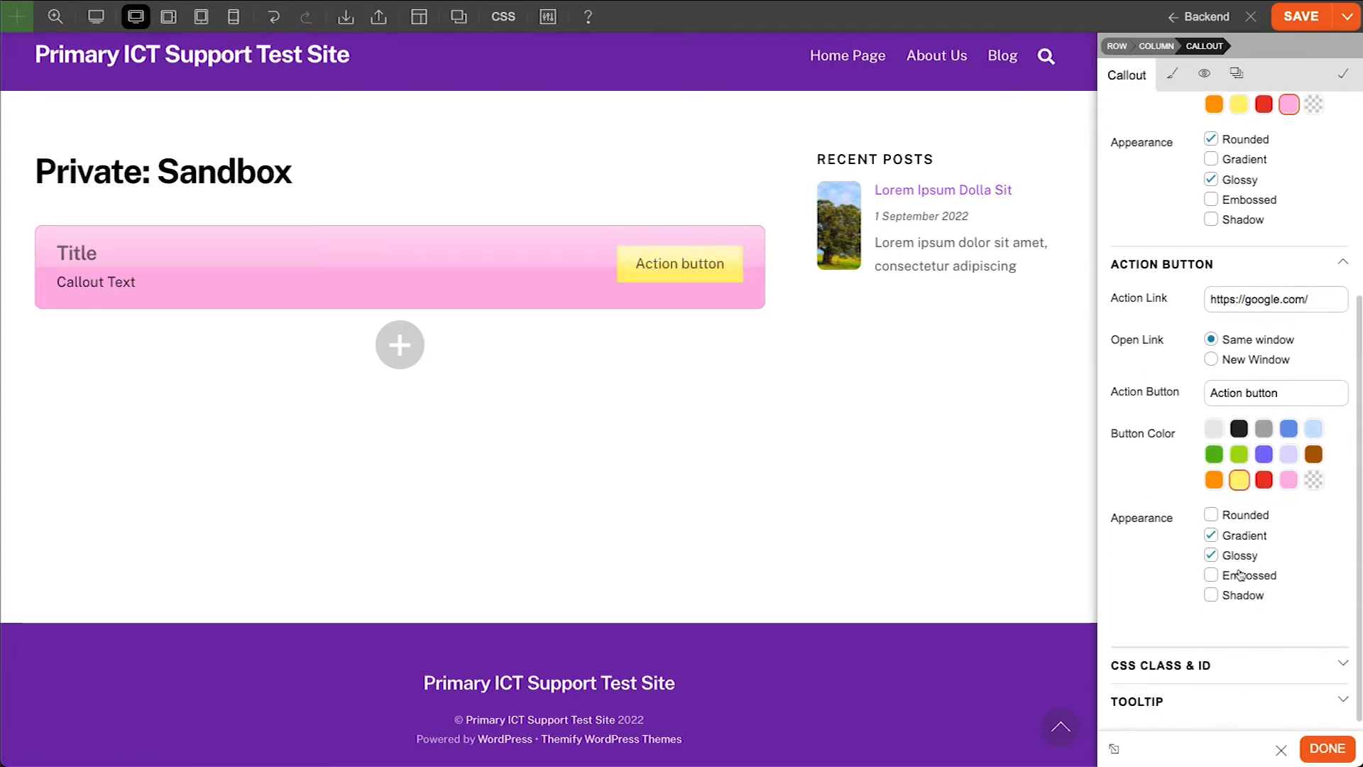
{"action": "left_click", "coordinate": [1242, 578]}
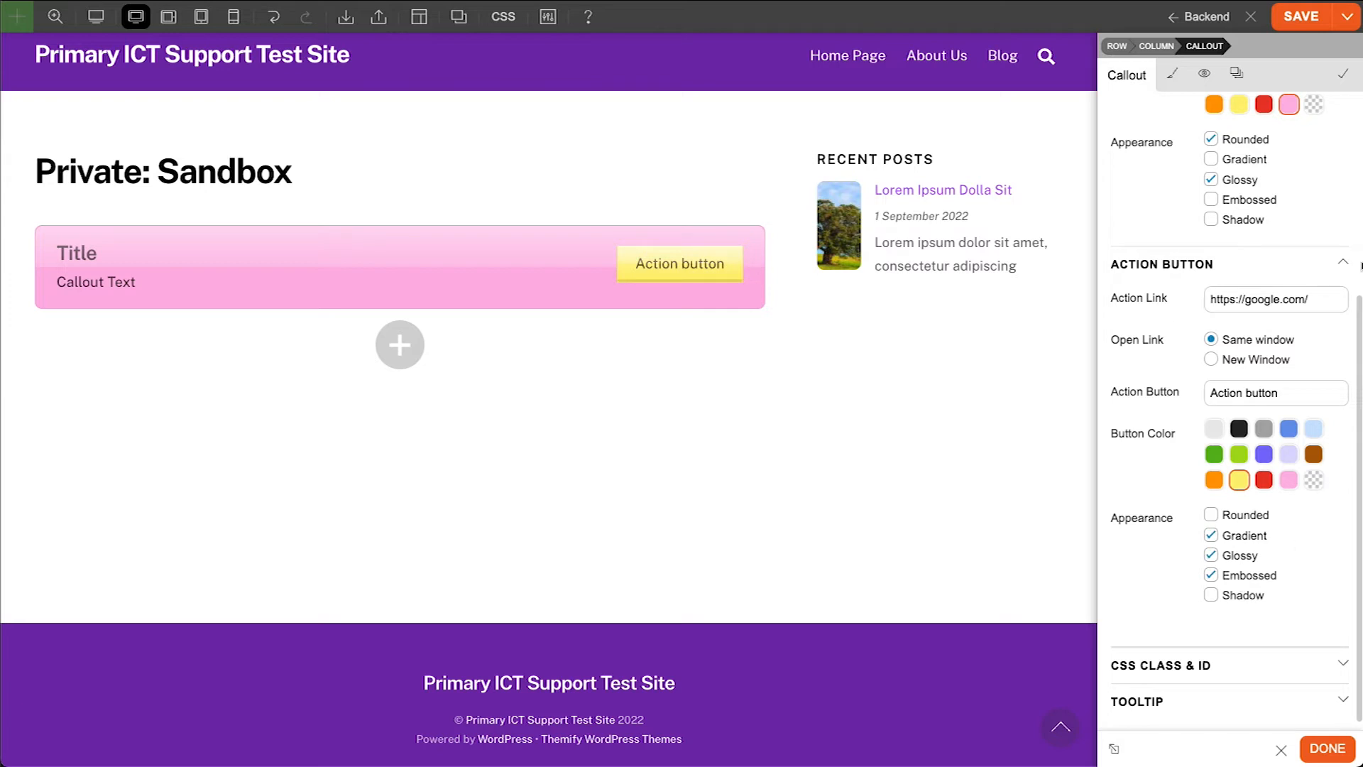
{"action": "left_click", "coordinate": [1342, 73]}
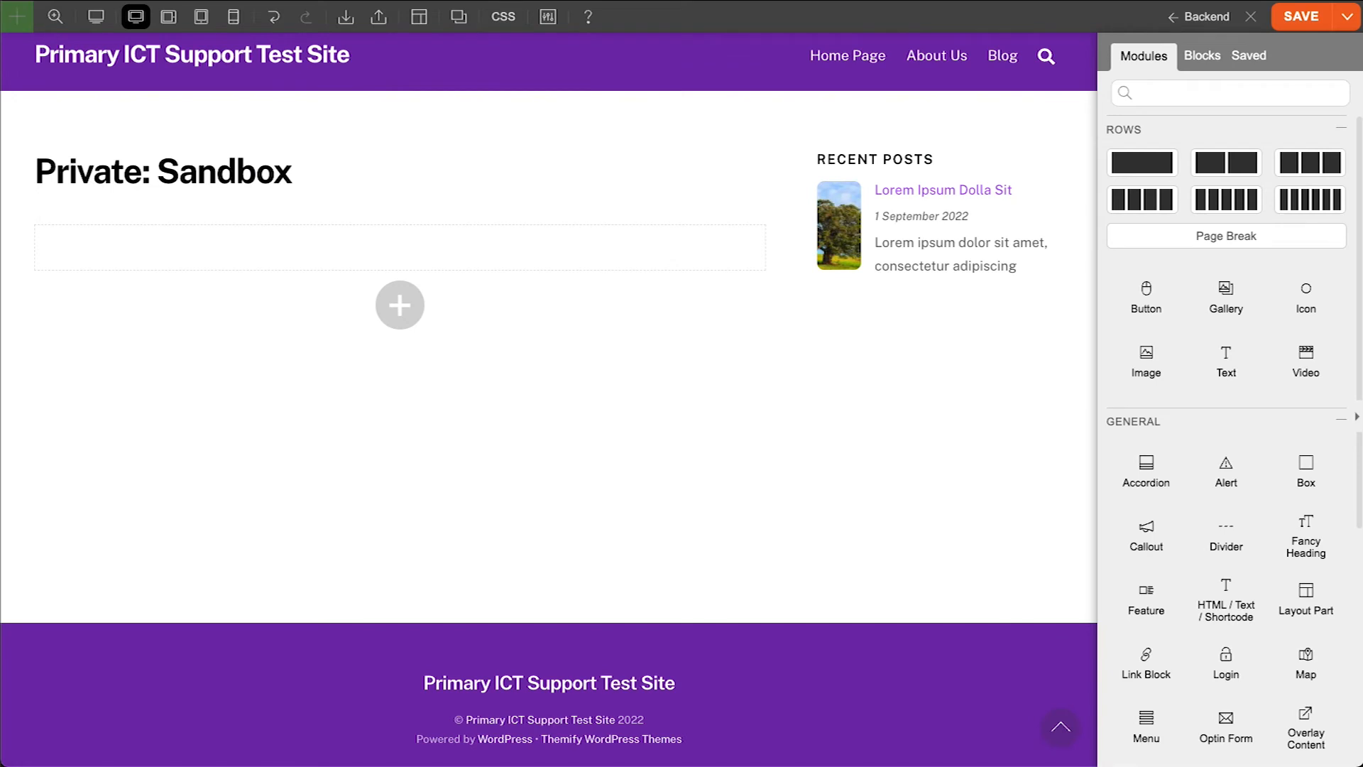
Add a Divider module to the empty row with a dotted style and 10 px thickness
{"action": "left_click_drag", "start_coordinate": [1233, 543], "coordinate": [435, 245]}
{"action": "left_click", "coordinate": [1259, 167]}
{"action": "left_click", "coordinate": [1239, 209]}
{"action": "type", "text": "0"}
Colour the divider red (#ff0000) and set its top margin to 50 px
{"action": "left_click", "coordinate": [1228, 250]}
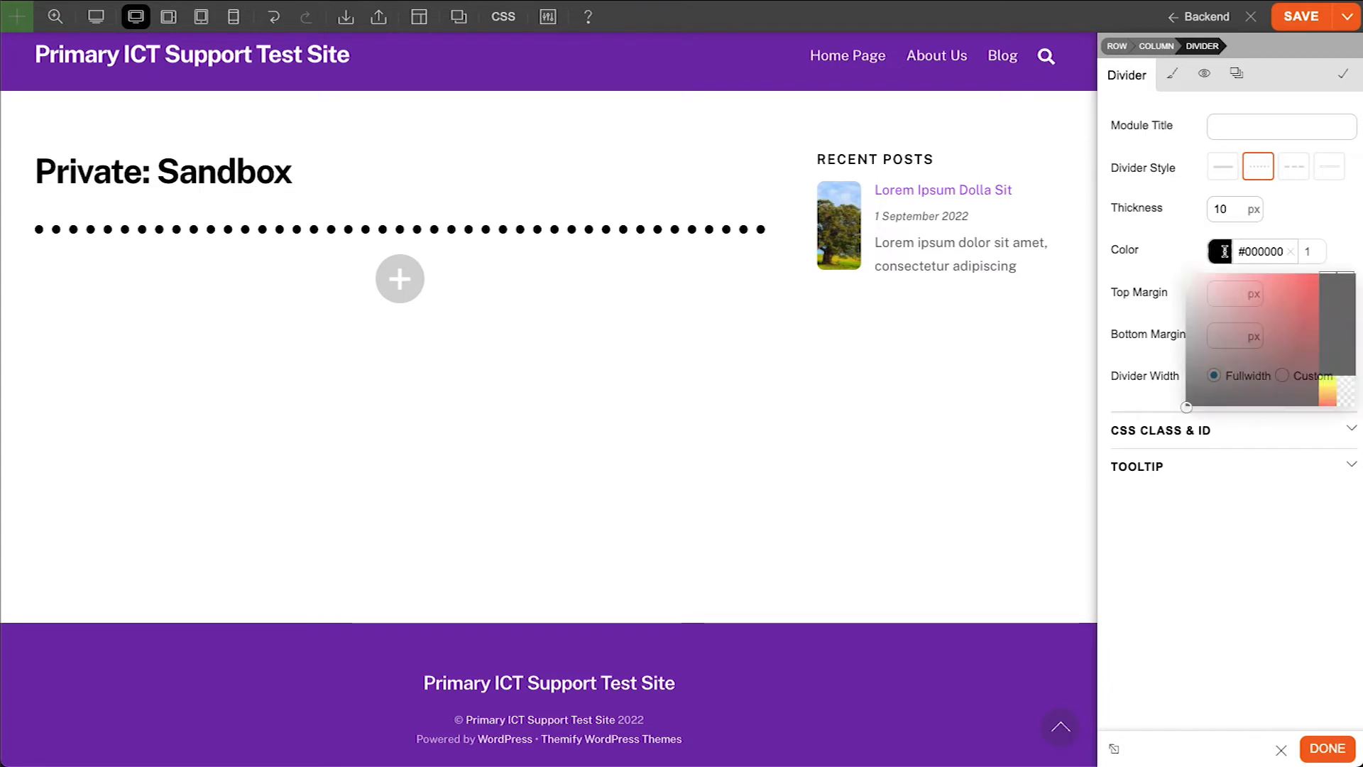
{"action": "left_click", "coordinate": [1320, 274]}
{"action": "left_click", "coordinate": [1197, 256]}
{"action": "left_click", "coordinate": [1234, 294]}
{"action": "type", "text": "50"}
{"action": "key", "text": "Tab"}
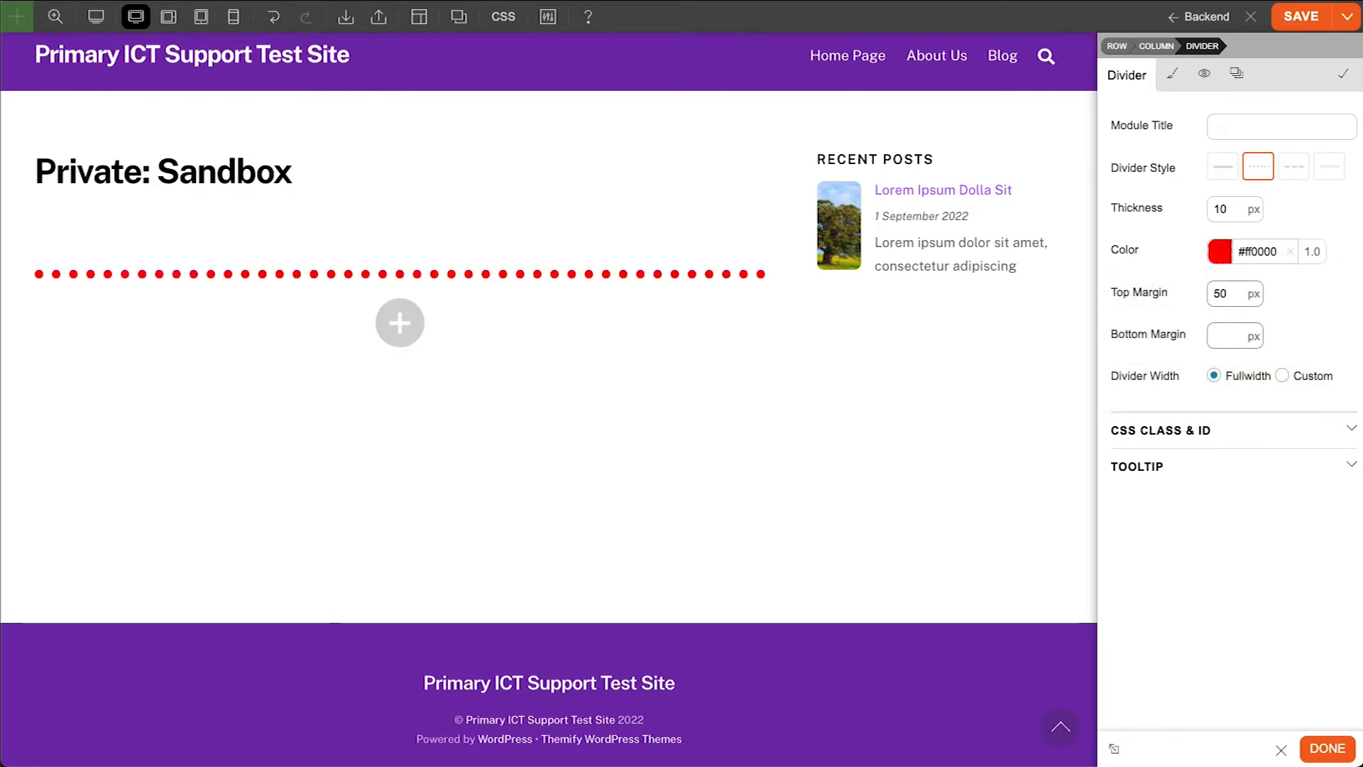
Switch the divider from full width to a custom width
{"action": "left_click", "coordinate": [1281, 376]}
{"action": "left_click", "coordinate": [1237, 409]}
{"action": "left_click", "coordinate": [1257, 453]}
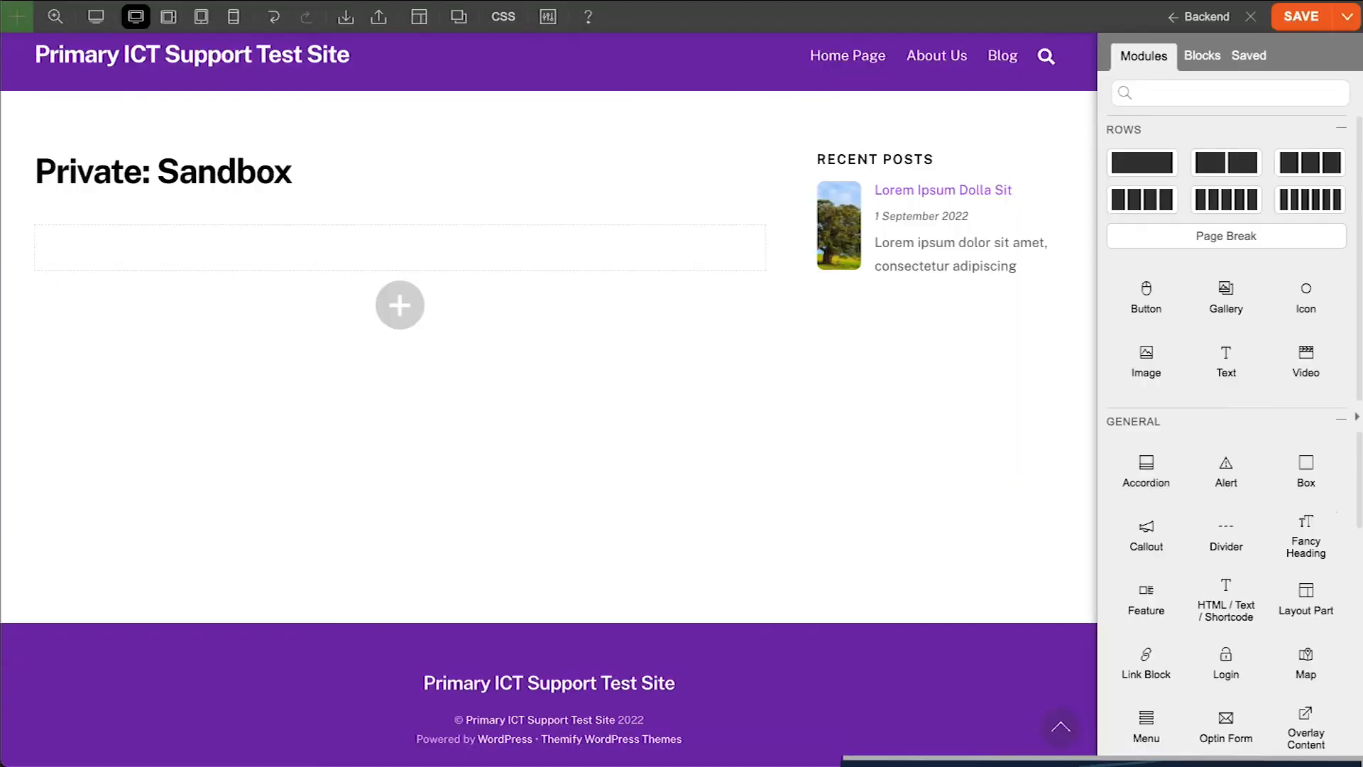
Add a Fancy Heading module to the empty row and set its heading text to "New Heading"
{"action": "left_click_drag", "start_coordinate": [1306, 529], "coordinate": [454, 255]}
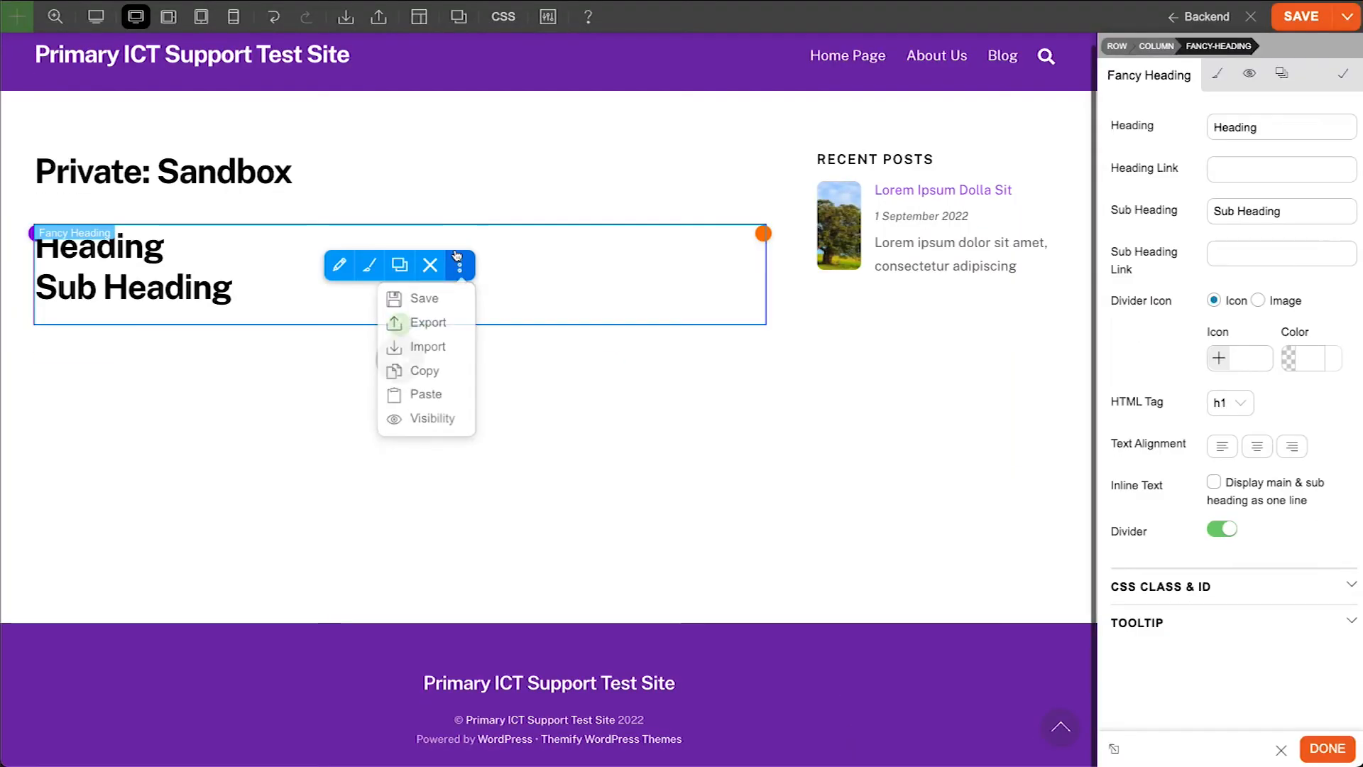
{"action": "double_click", "coordinate": [1228, 125]}
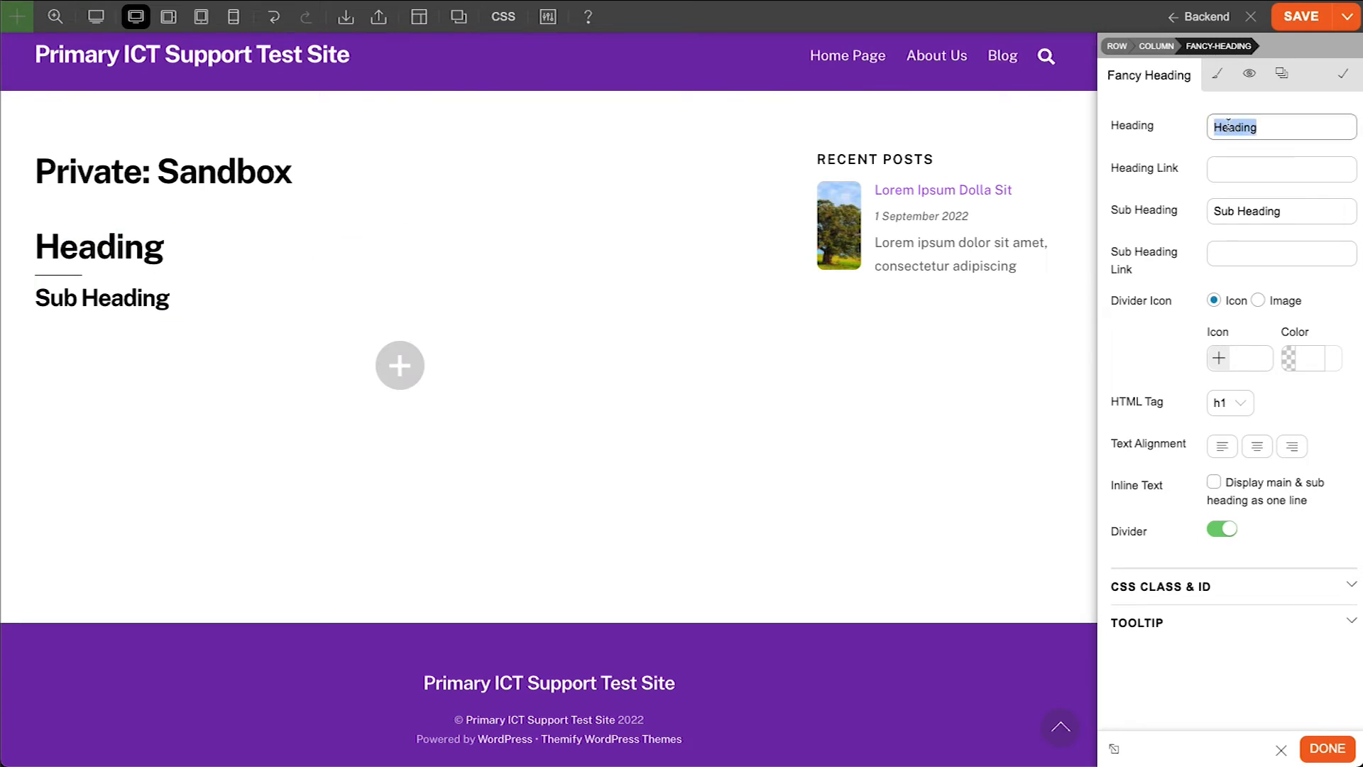
{"action": "type", "text": "New Heading"}
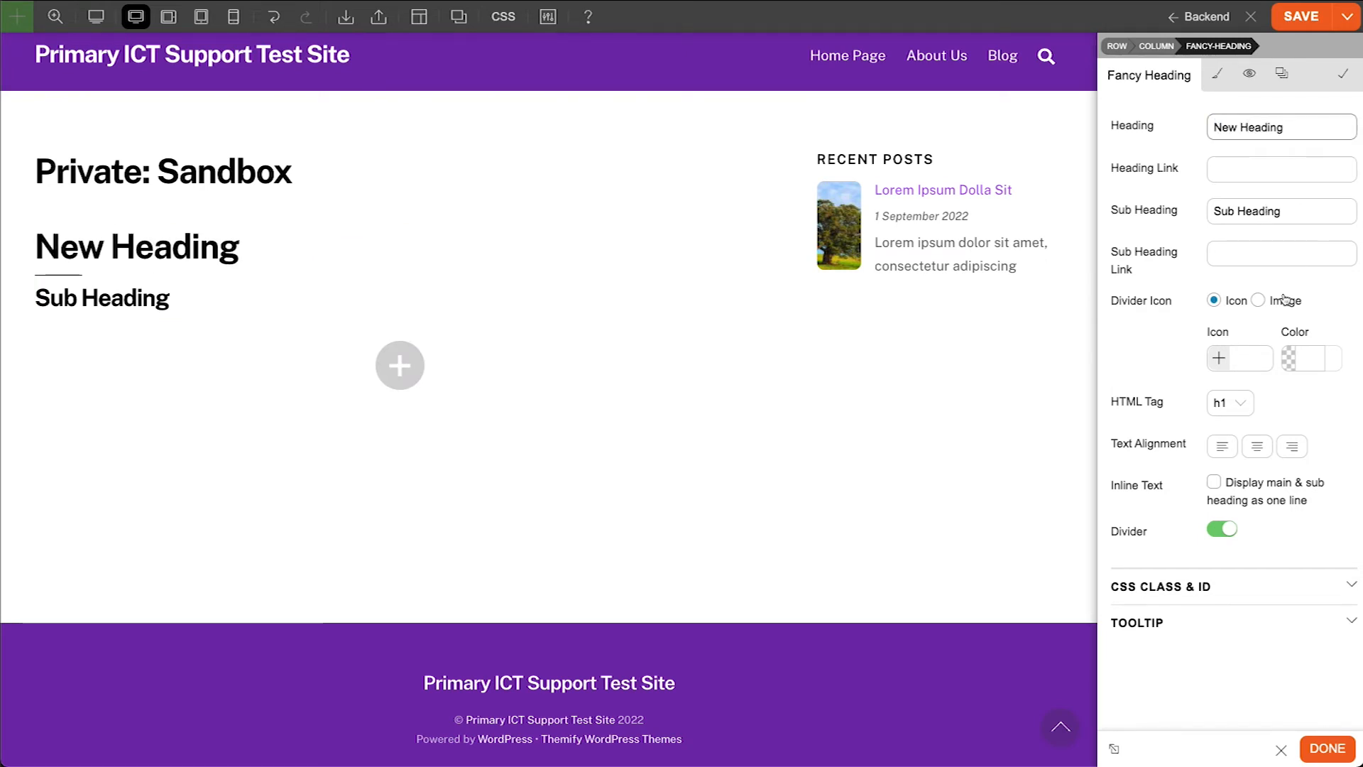
Use the zoom-out icon as the heading's divider icon and format the text as a centred h2
{"action": "left_click", "coordinate": [1221, 357]}
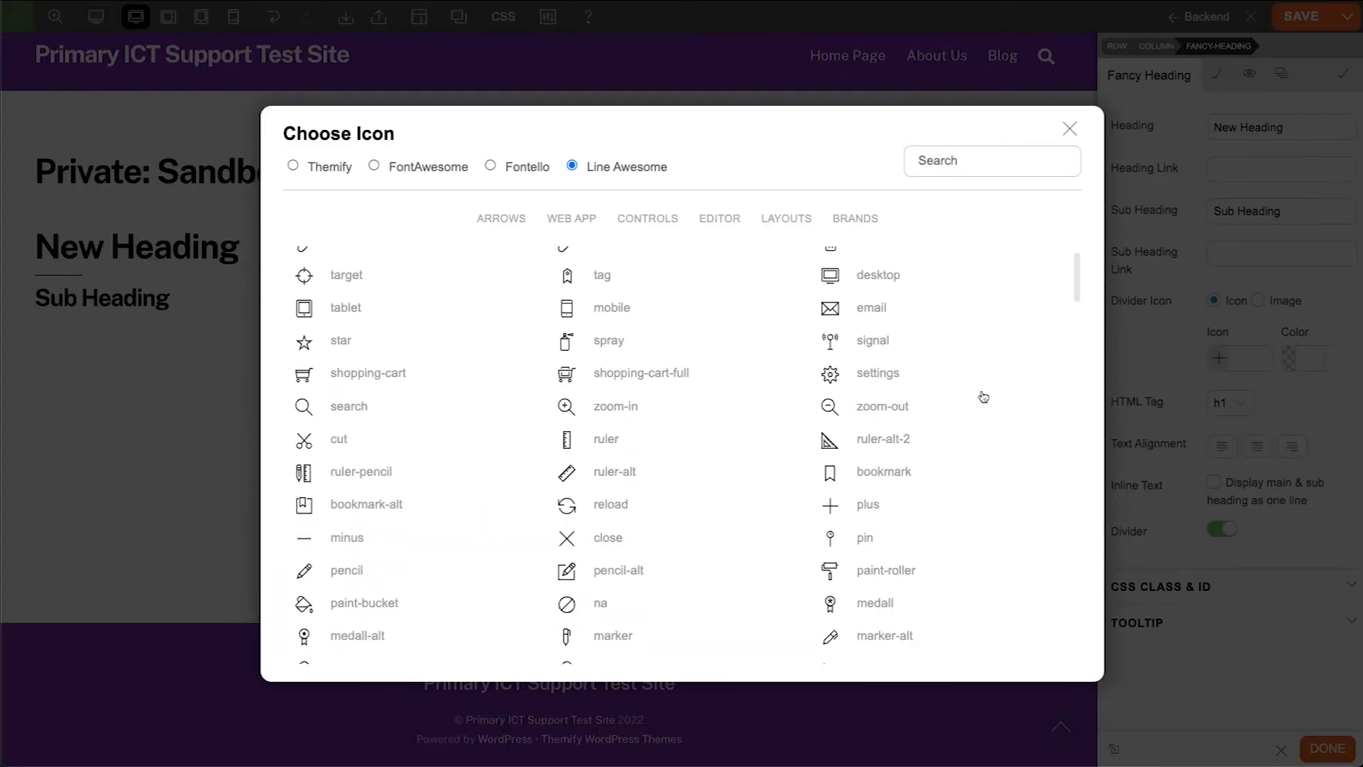
{"action": "left_click", "coordinate": [913, 373]}
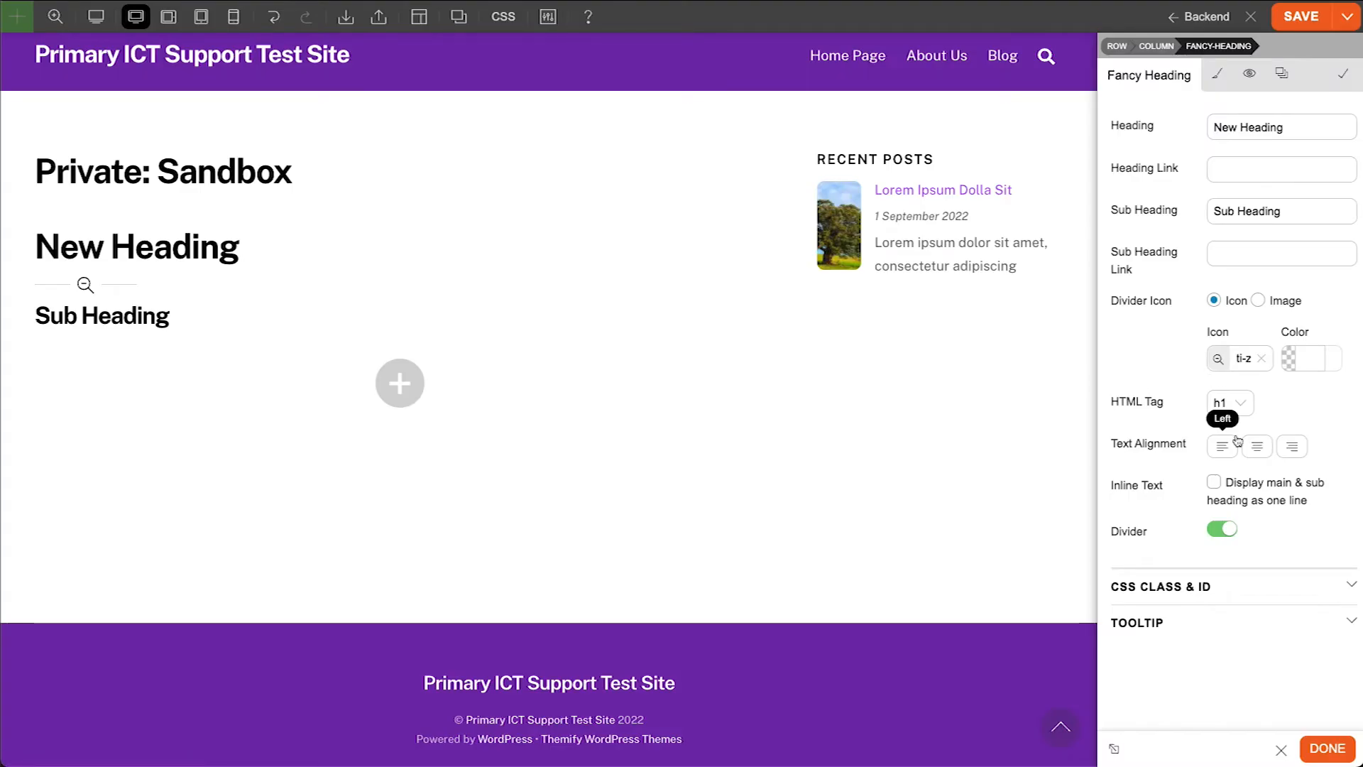
{"action": "left_click", "coordinate": [1229, 402]}
{"action": "left_click", "coordinate": [1233, 432]}
{"action": "left_click", "coordinate": [1256, 445]}
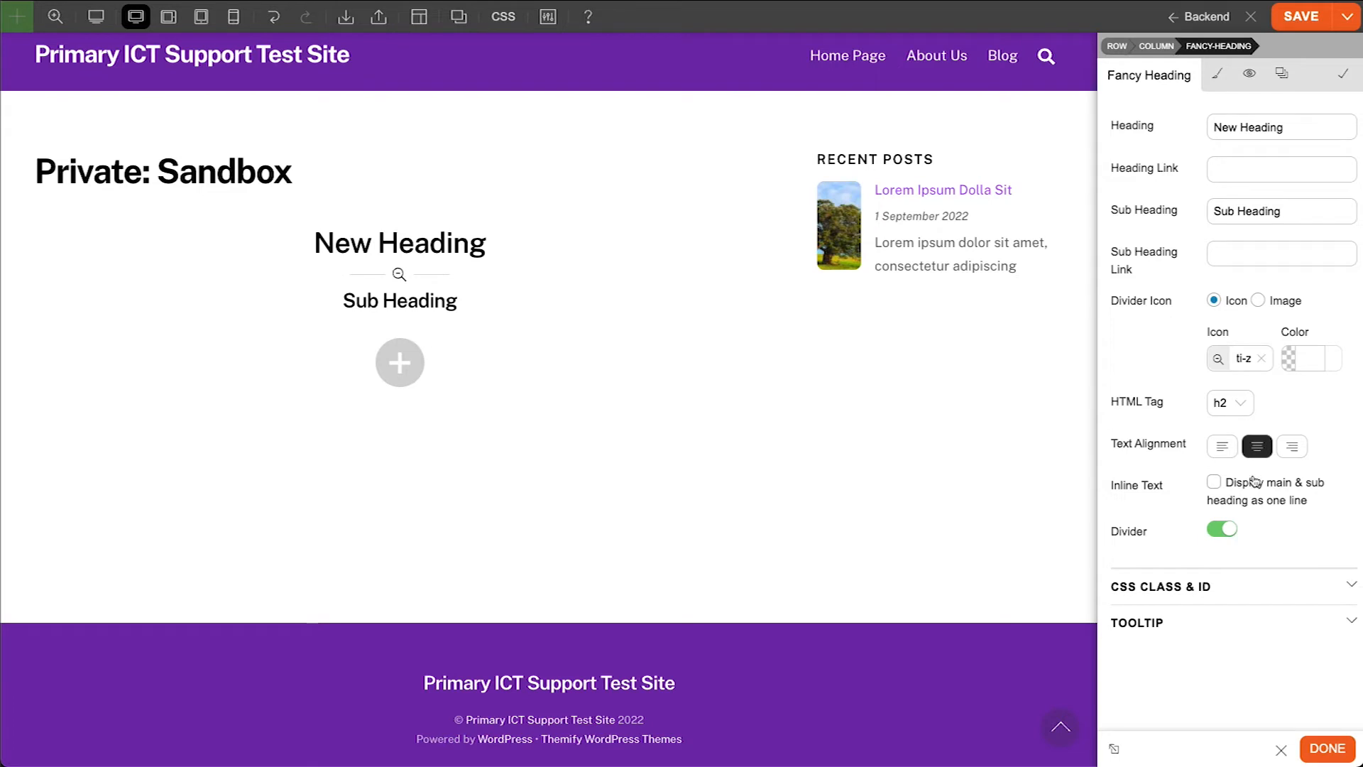
Style the main heading's font with the Caveat font family and finish editing the Fancy Heading
{"action": "left_click", "coordinate": [1217, 74]}
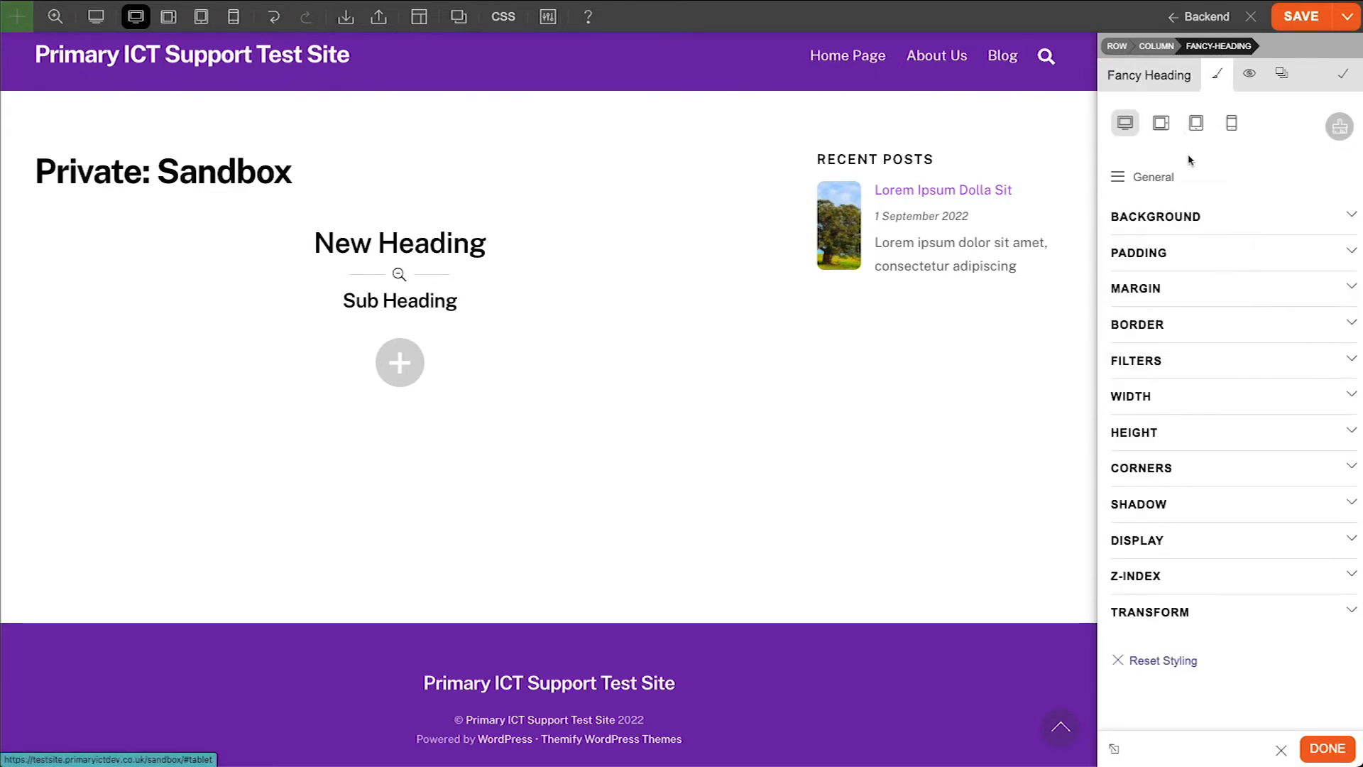
{"action": "left_click", "coordinate": [1168, 183]}
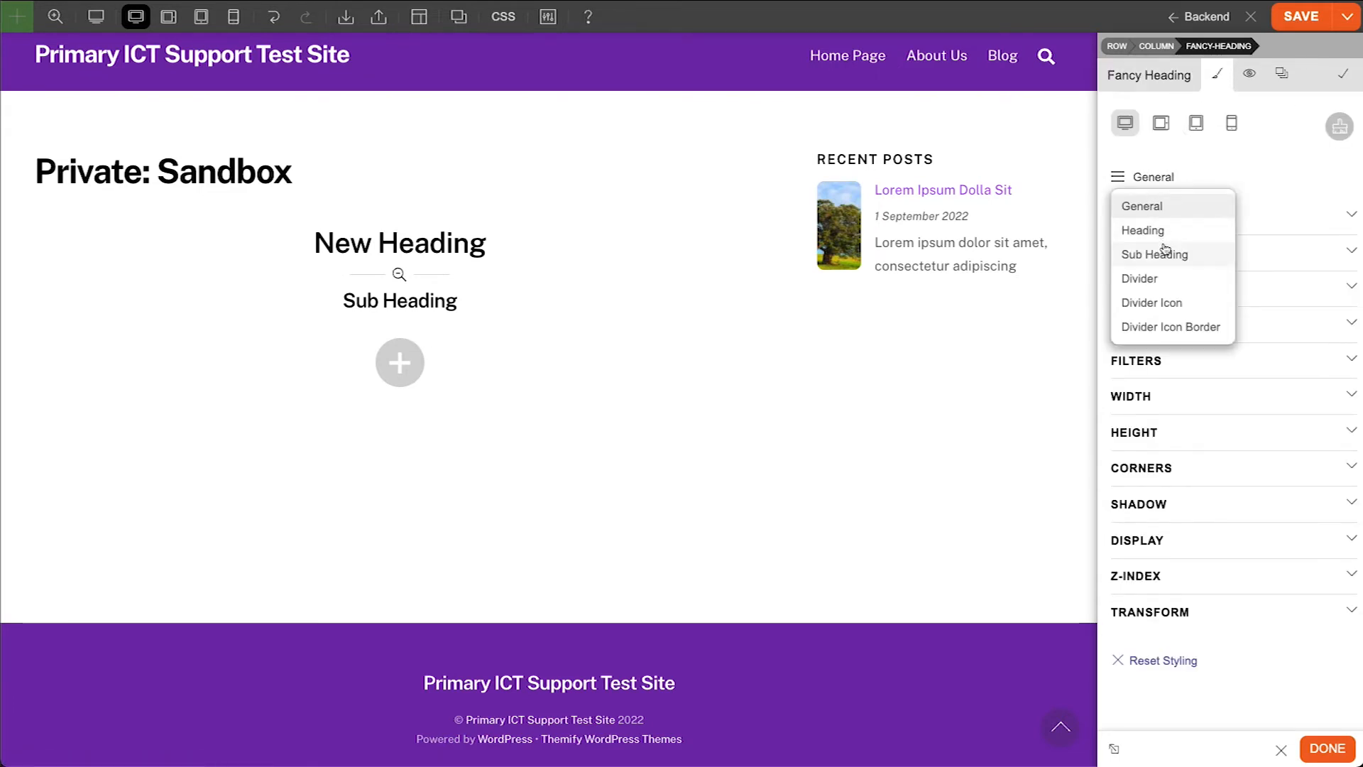
{"action": "left_click", "coordinate": [1170, 229]}
{"action": "left_click", "coordinate": [1196, 217]}
{"action": "left_click", "coordinate": [1265, 293]}
{"action": "scroll", "coordinate": [1278, 424], "scroll_direction": "down", "scroll_amount": 10}
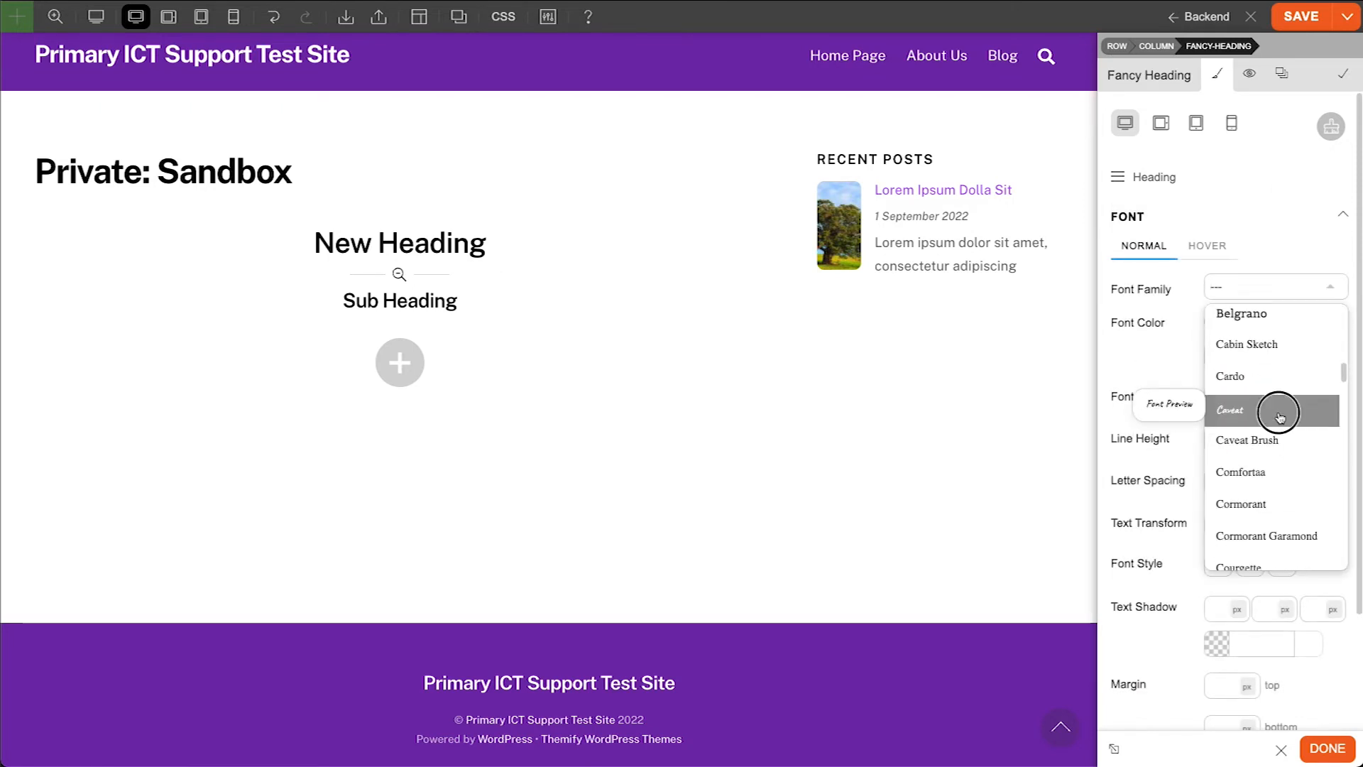
{"action": "left_click", "coordinate": [1280, 417]}
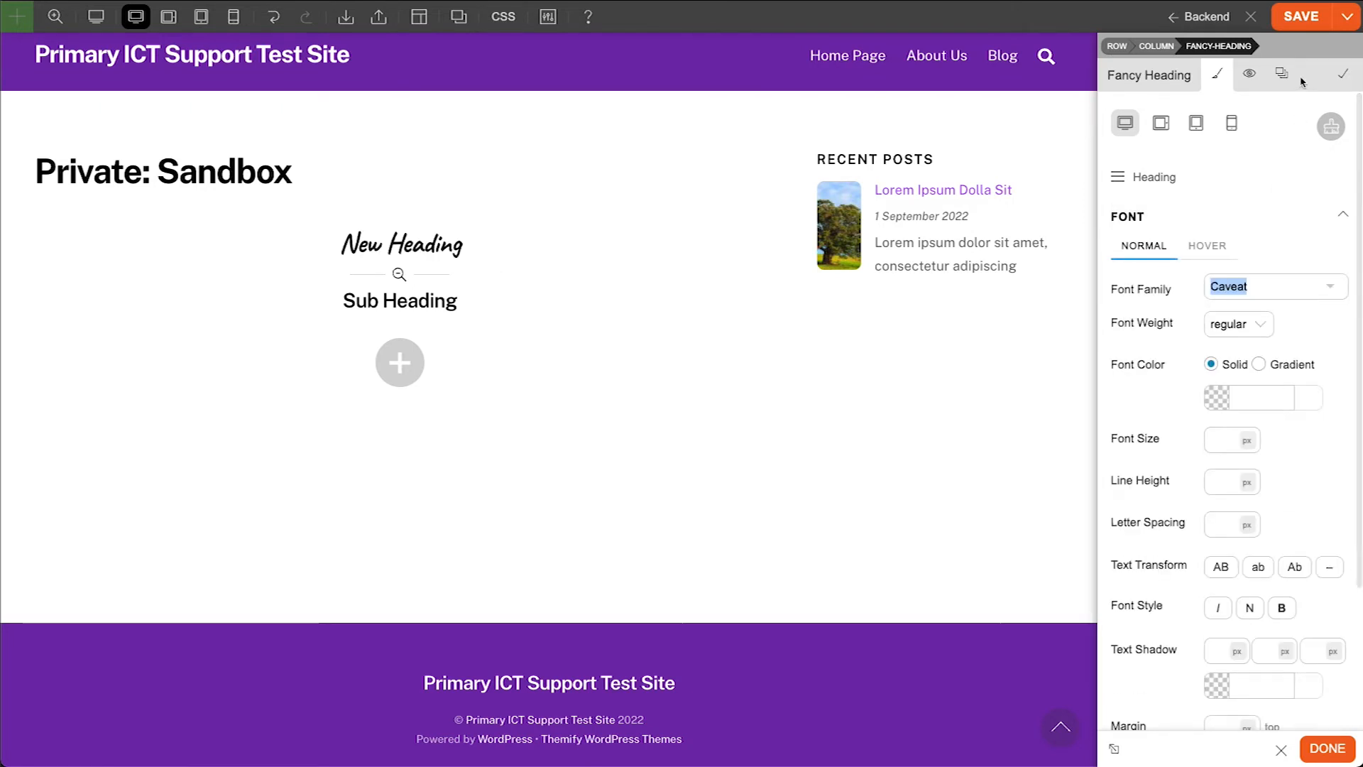
{"action": "left_click", "coordinate": [1340, 73]}
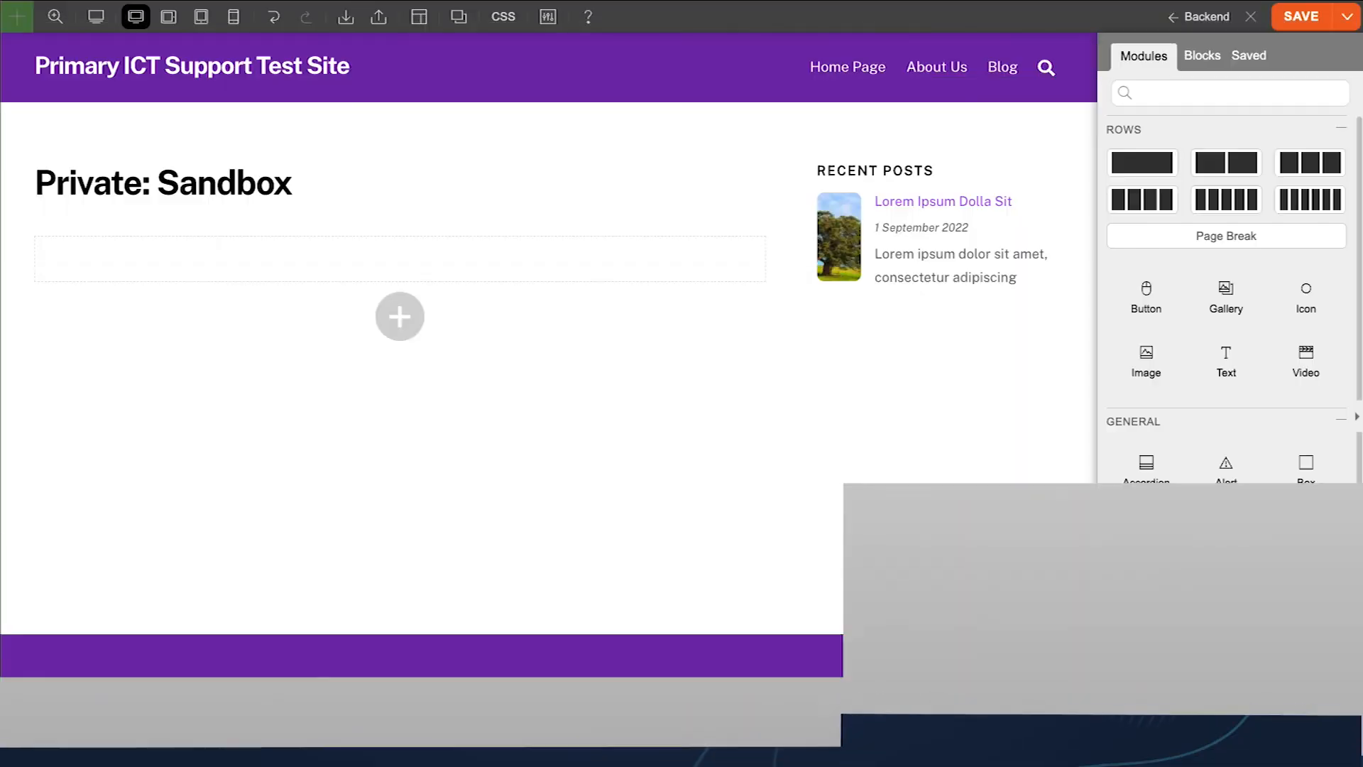
Add a Feature module to the empty row and set its layout to Icon Right
{"action": "mouse_move", "coordinate": [1139, 608]}
{"action": "left_click_drag", "start_coordinate": [1120, 603], "coordinate": [637, 249]}
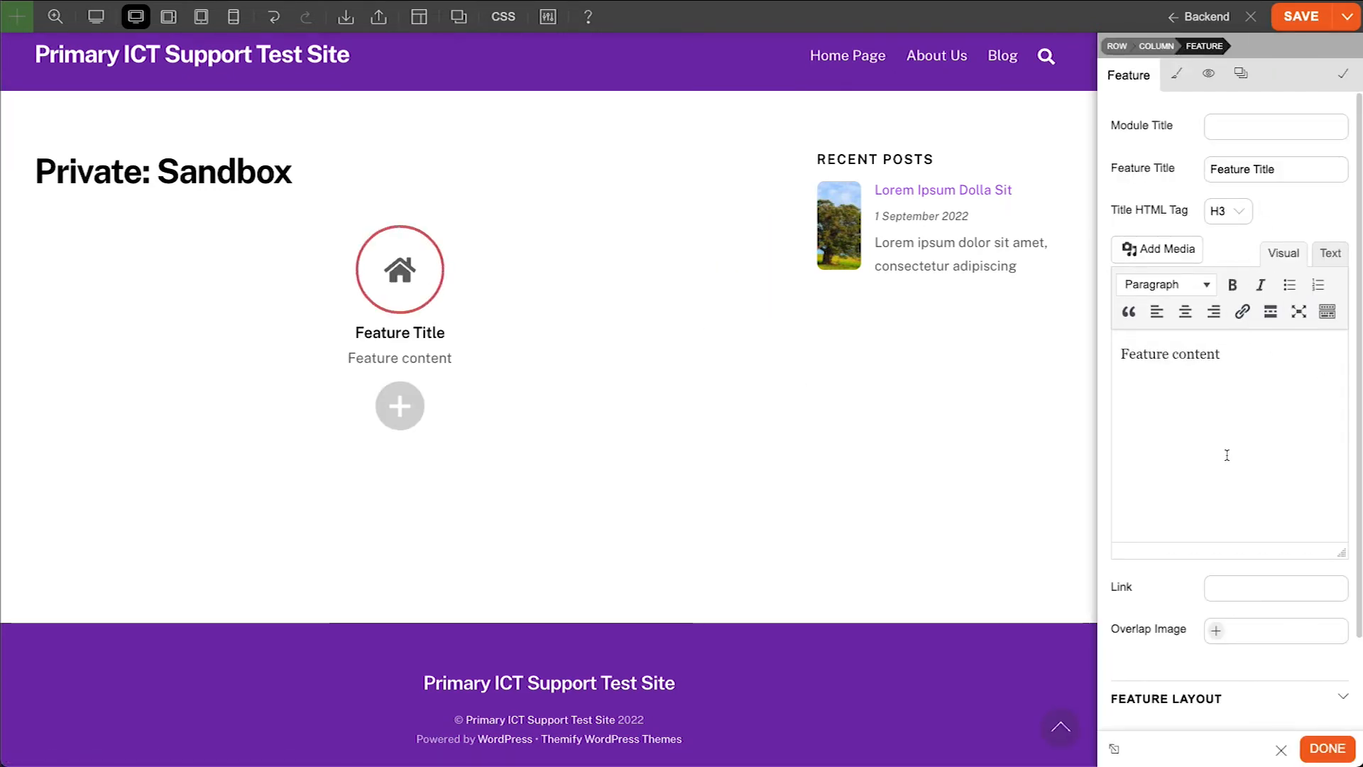
{"action": "scroll", "coordinate": [1228, 455], "scroll_direction": "down", "scroll_amount": 3}
{"action": "left_click", "coordinate": [1228, 592]}
{"action": "scroll", "coordinate": [1250, 507], "scroll_direction": "down", "scroll_amount": 5}
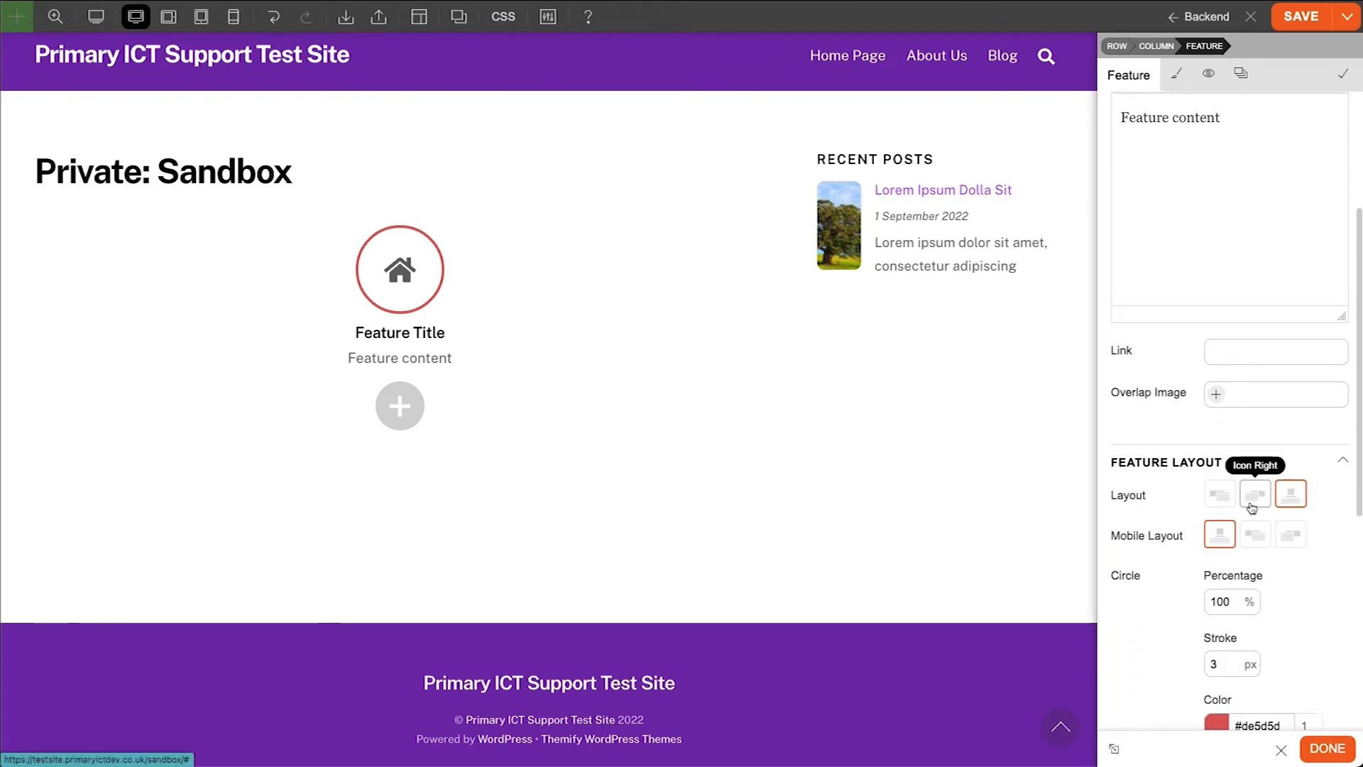
{"action": "left_click", "coordinate": [1255, 304]}
Set the feature circle to 59% with a 22 px stroke and the teal colour #1bbbb4
{"action": "left_click_drag", "start_coordinate": [1234, 412], "coordinate": [1229, 590]}
{"action": "left_click_drag", "start_coordinate": [1224, 477], "coordinate": [1229, 449]}
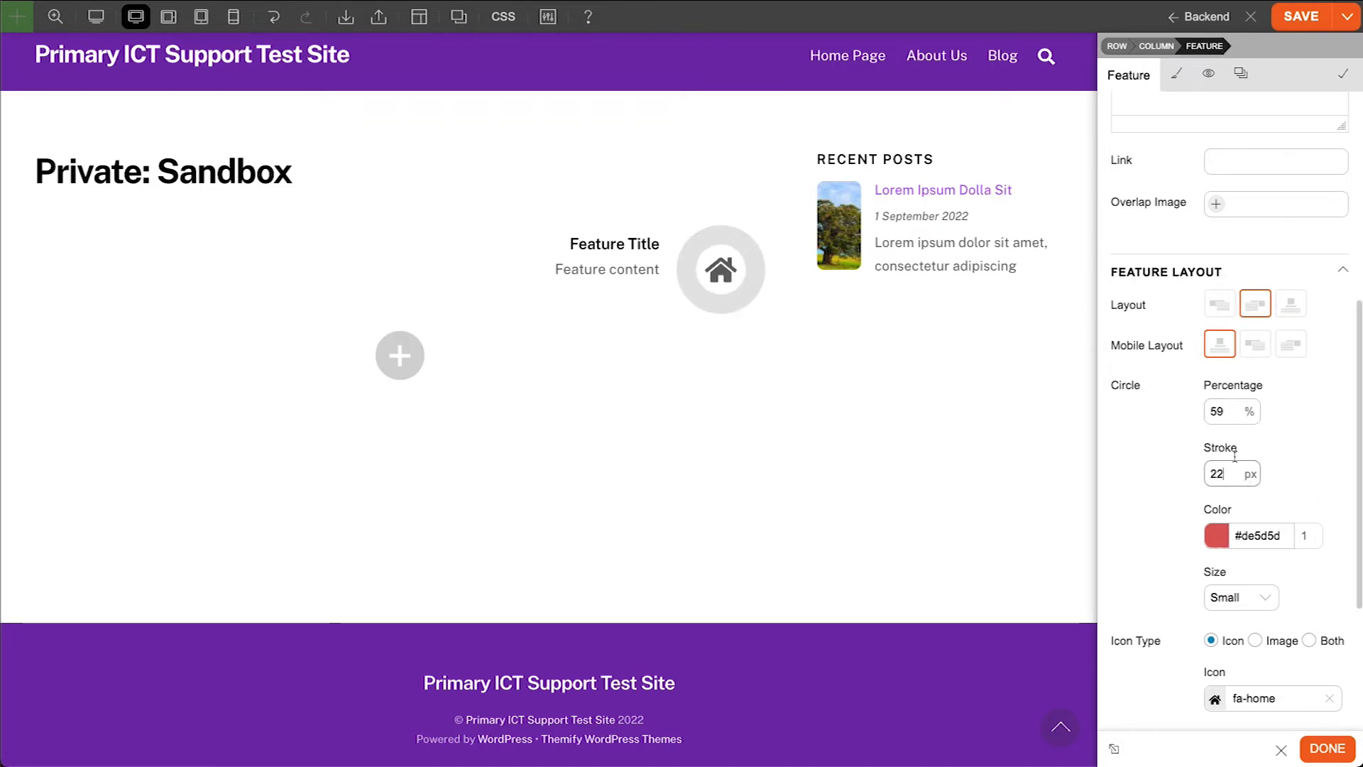
{"action": "left_click", "coordinate": [1215, 536]}
{"action": "left_click", "coordinate": [1133, 639]}
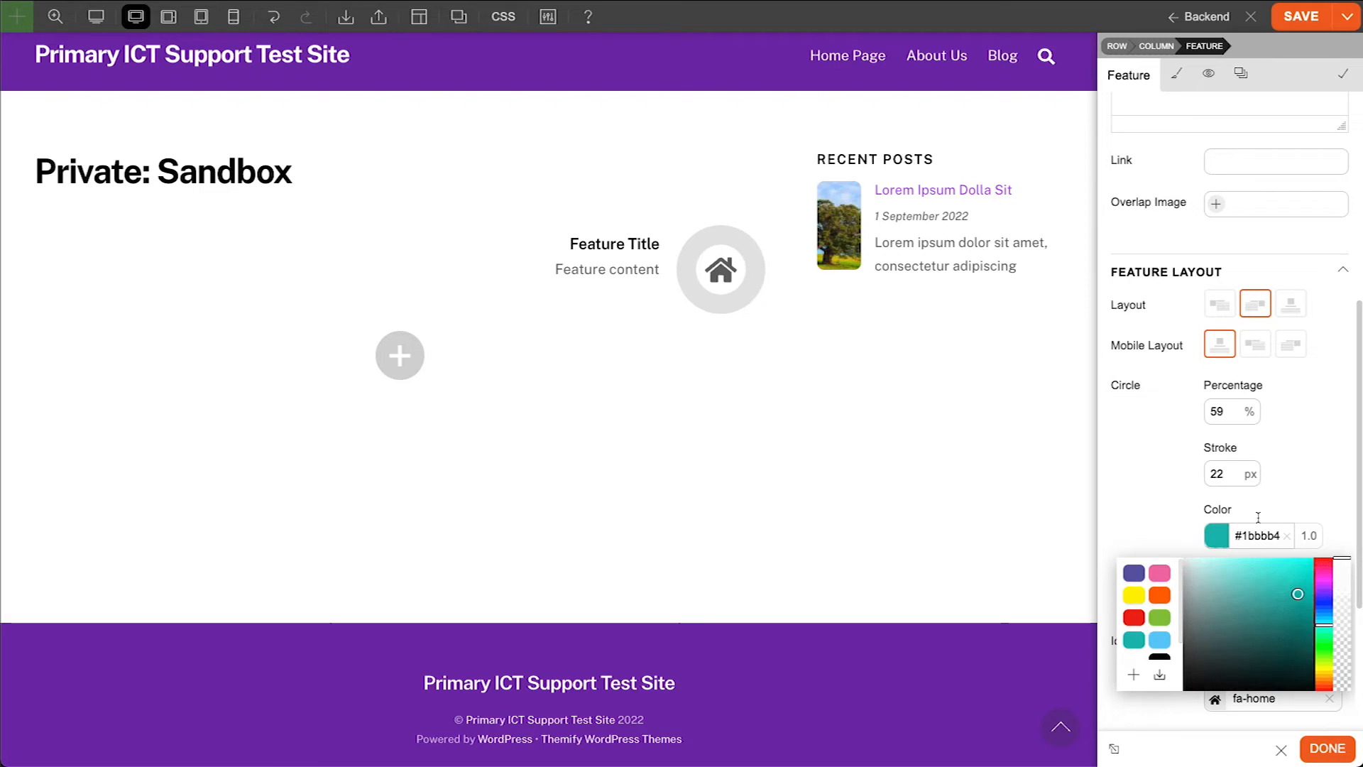
{"action": "left_click", "coordinate": [1309, 487]}
Set the feature circle's size to Large
{"action": "scroll", "coordinate": [1278, 497], "scroll_direction": "down", "scroll_amount": 2}
{"action": "left_click", "coordinate": [1238, 502]}
{"action": "left_click", "coordinate": [1249, 545]}
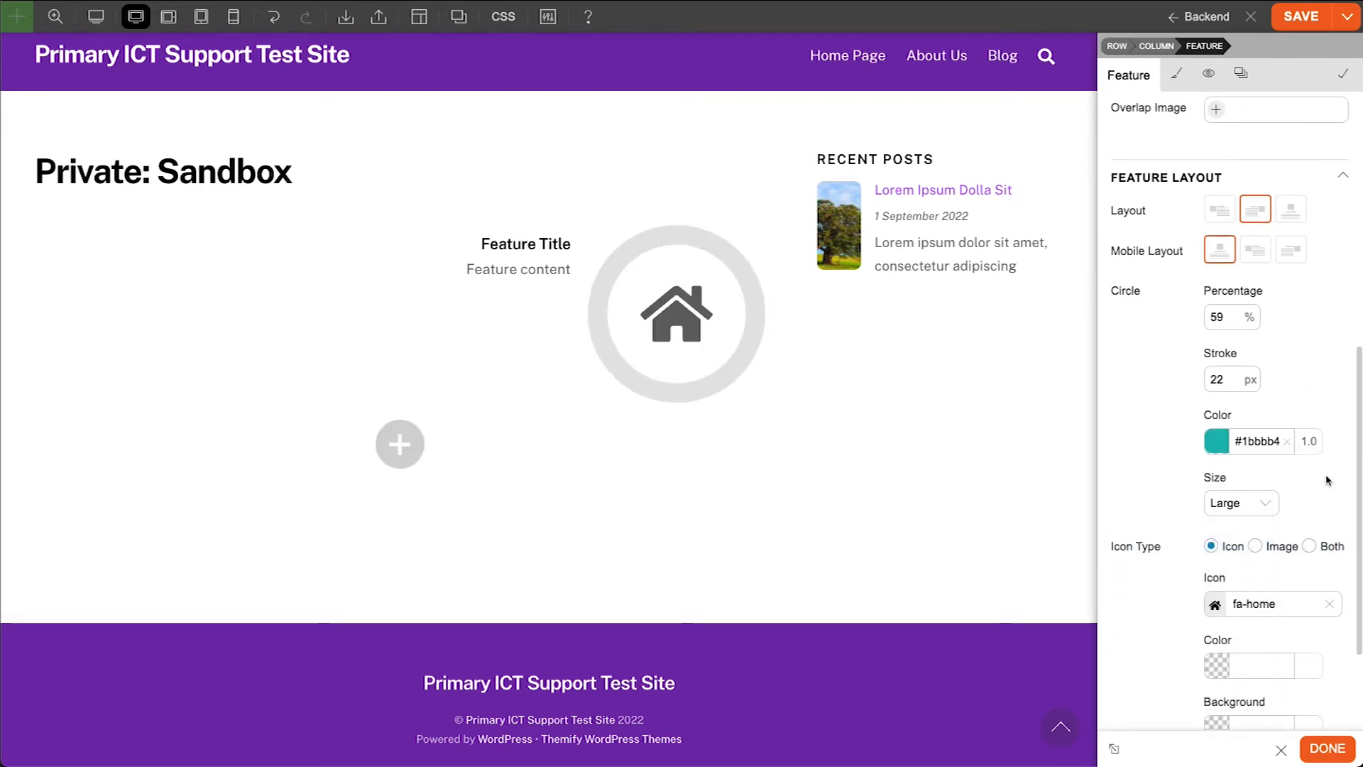
Replace the feature's home icon with the bookmark icon and colour it #b83b3b
{"action": "scroll", "coordinate": [1317, 490], "scroll_direction": "down", "scroll_amount": 2}
{"action": "left_click", "coordinate": [1216, 456]}
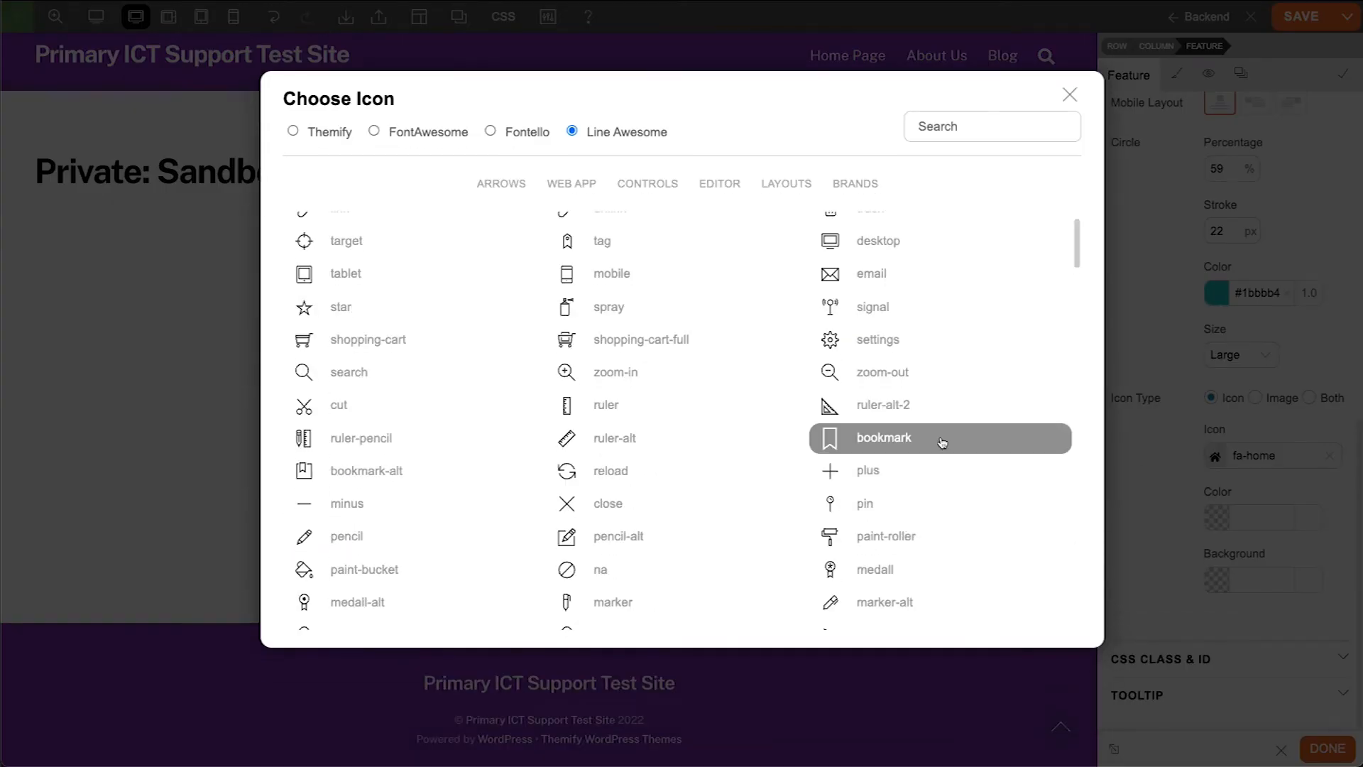
{"action": "left_click", "coordinate": [940, 440]}
{"action": "left_click", "coordinate": [1216, 516]}
{"action": "left_click", "coordinate": [1274, 576]}
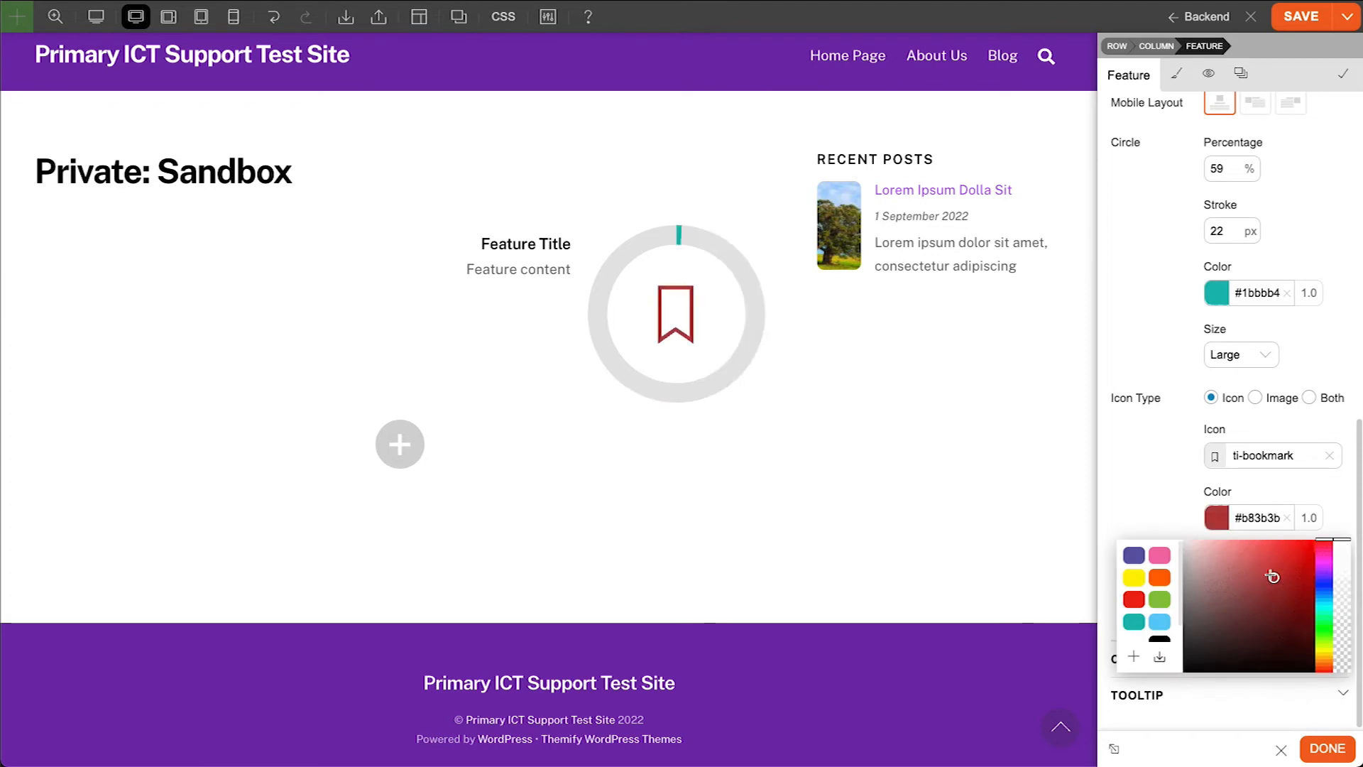
{"action": "left_click", "coordinate": [1170, 495]}
Set the feature icon's background colour to light grey #ebebeb
{"action": "left_click", "coordinate": [1217, 580]}
{"action": "left_click_drag", "start_coordinate": [1190, 614], "coordinate": [1177, 614]}
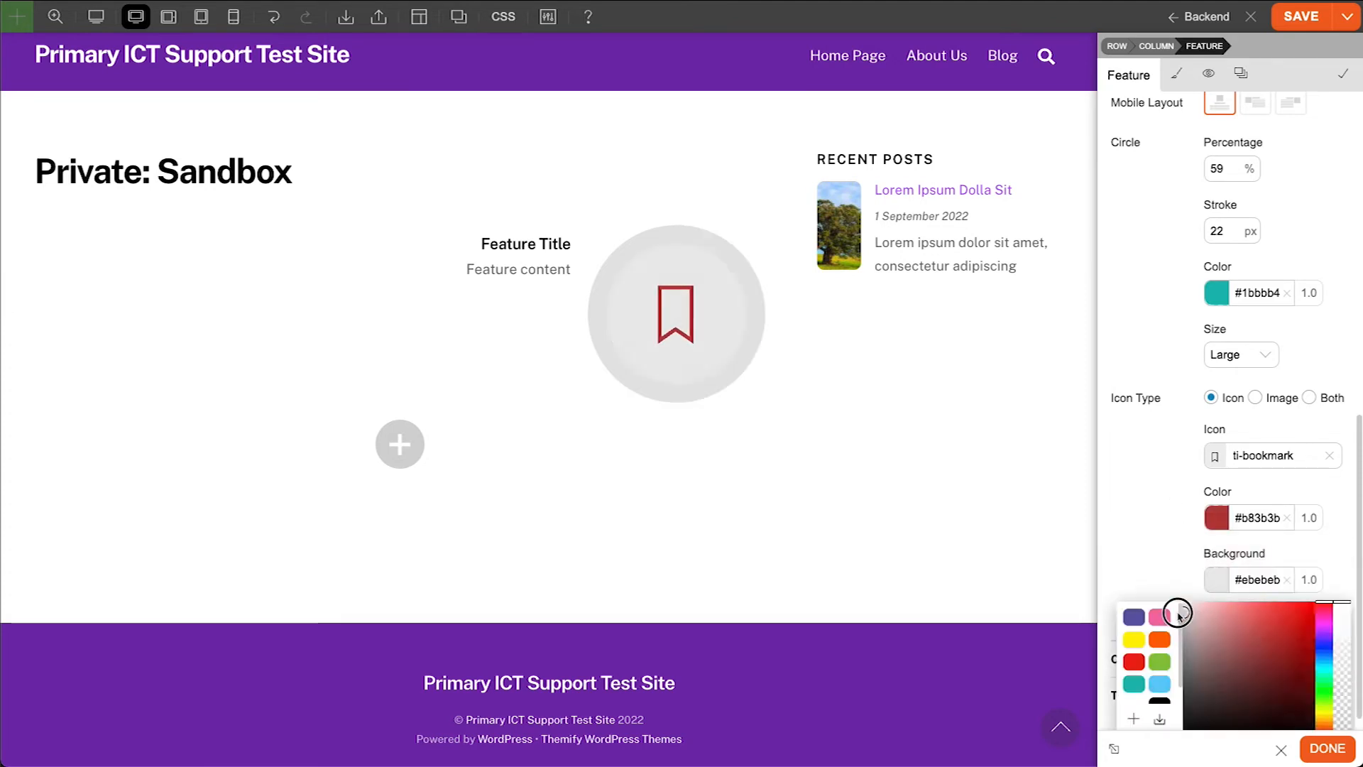
{"action": "left_click", "coordinate": [1169, 557]}
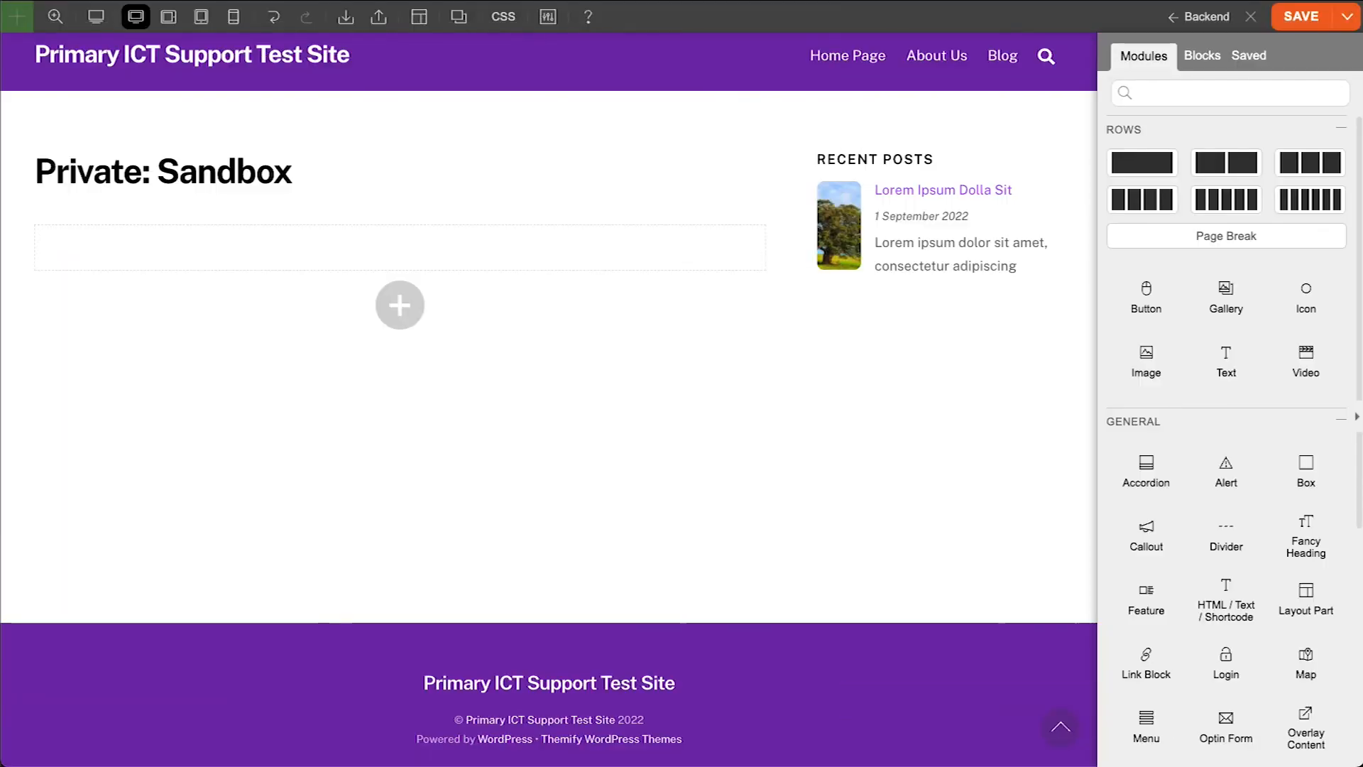
Add an HTML / Text / Shortcode module to the empty row and enter "Plain Text"
{"action": "left_click_drag", "start_coordinate": [1233, 587], "coordinate": [359, 262]}
{"action": "type", "text": "Plain "}
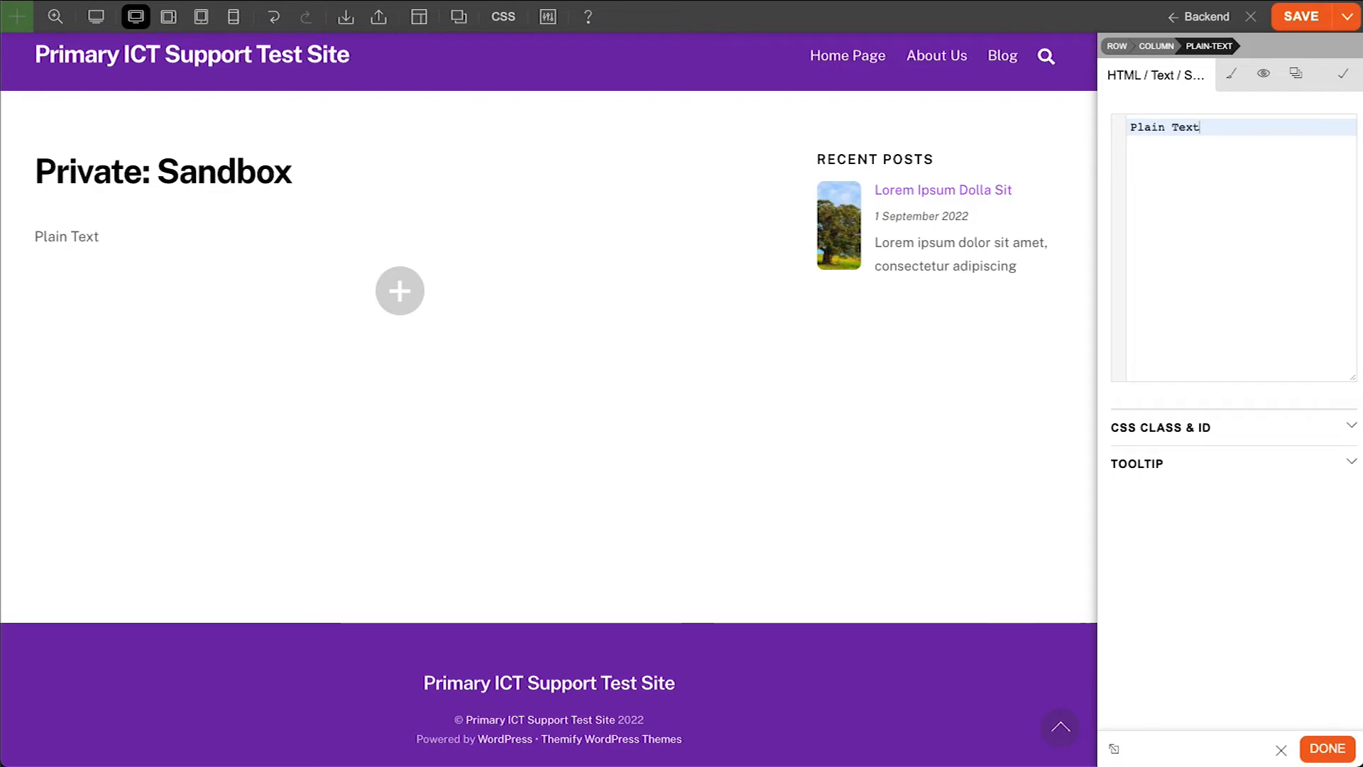
{"action": "type", "text": "Text"}
Add the HTML link <a href="google.com">Google</a> two lines below the plain text
{"action": "key", "text": "Return"}
{"action": "key", "text": "Return"}
{"action": "type", "text": "<a href="}
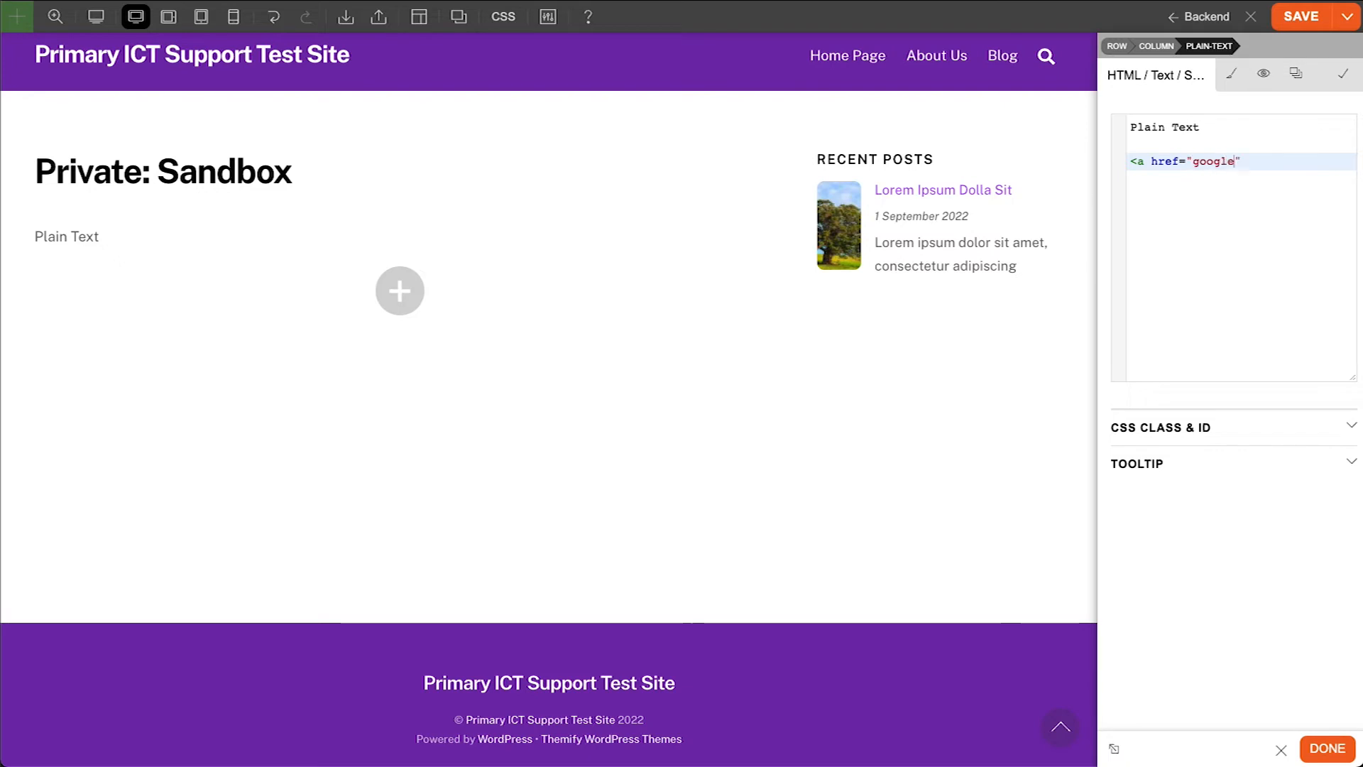
{"action": "type", "text": "\"google.com\">"}
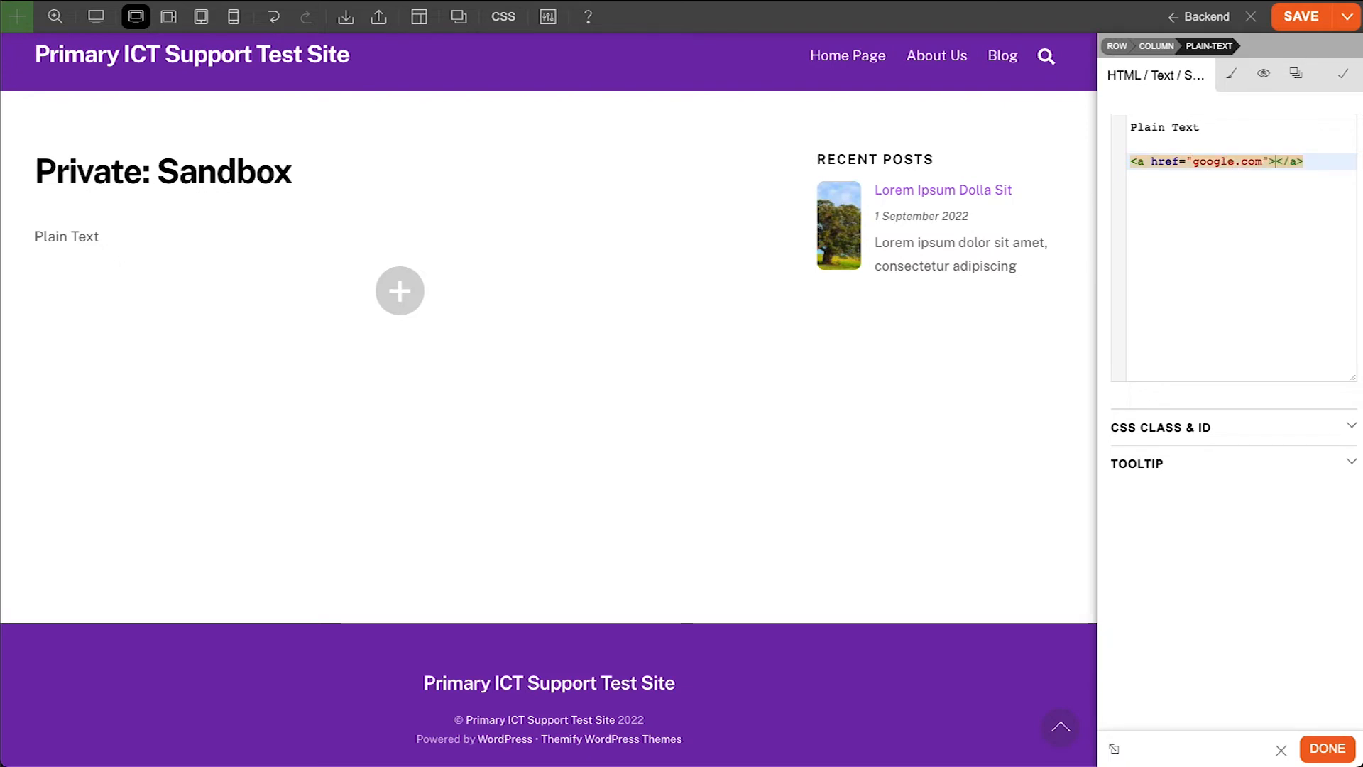
{"action": "type", "text": "Google"}
Add the shortcode [hello_world] two lines below the link
{"action": "key", "text": "End"}
{"action": "key", "text": "Return"}
{"action": "key", "text": "Return"}
{"action": "type", "text": "["}
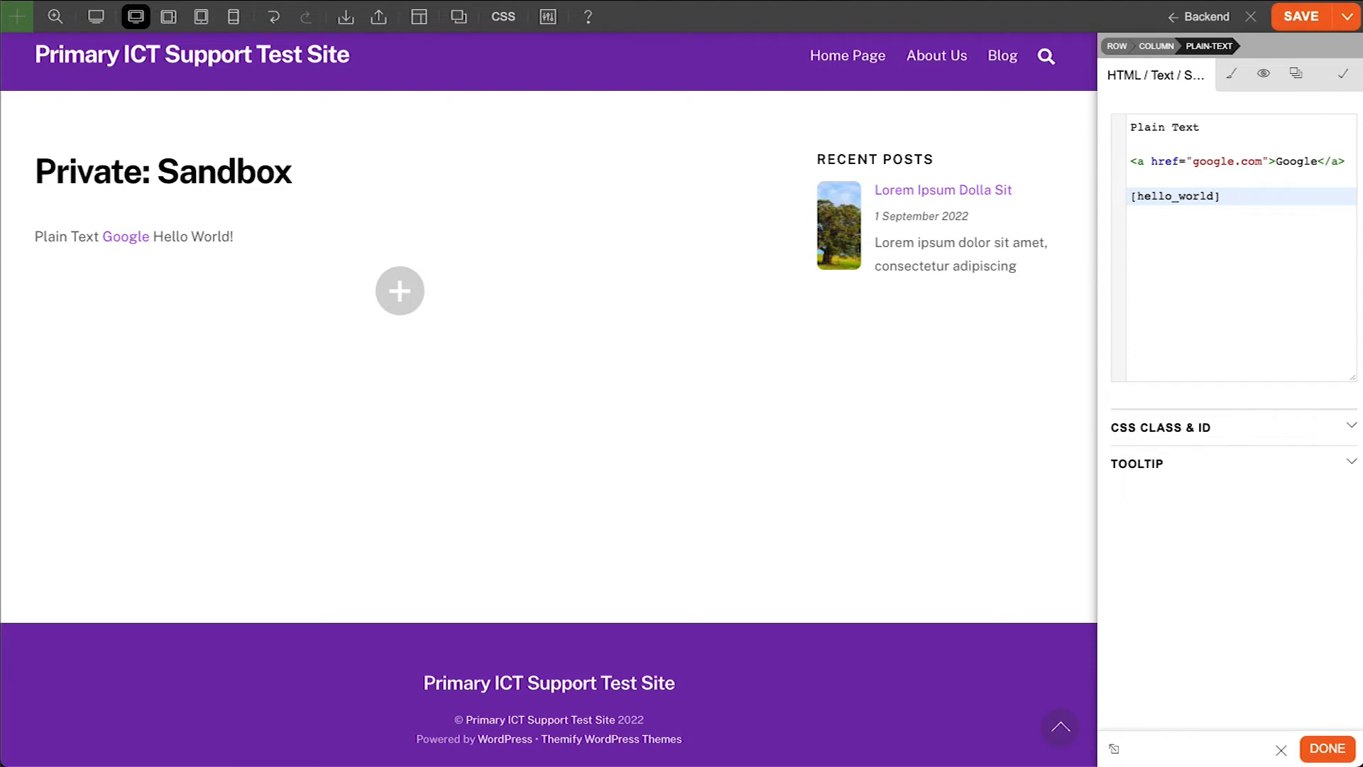
Add a name attribute with a first name in double quotes to the hello_world shortcode
{"action": "type", "text": "name=J"}
{"action": "type", "text": "ohn"}
{"action": "key", "text": "BackSpace"}
{"action": "key", "text": "BackSpace"}
{"action": "key", "text": "BackSpace"}
{"action": "type", "text": "\"John"}
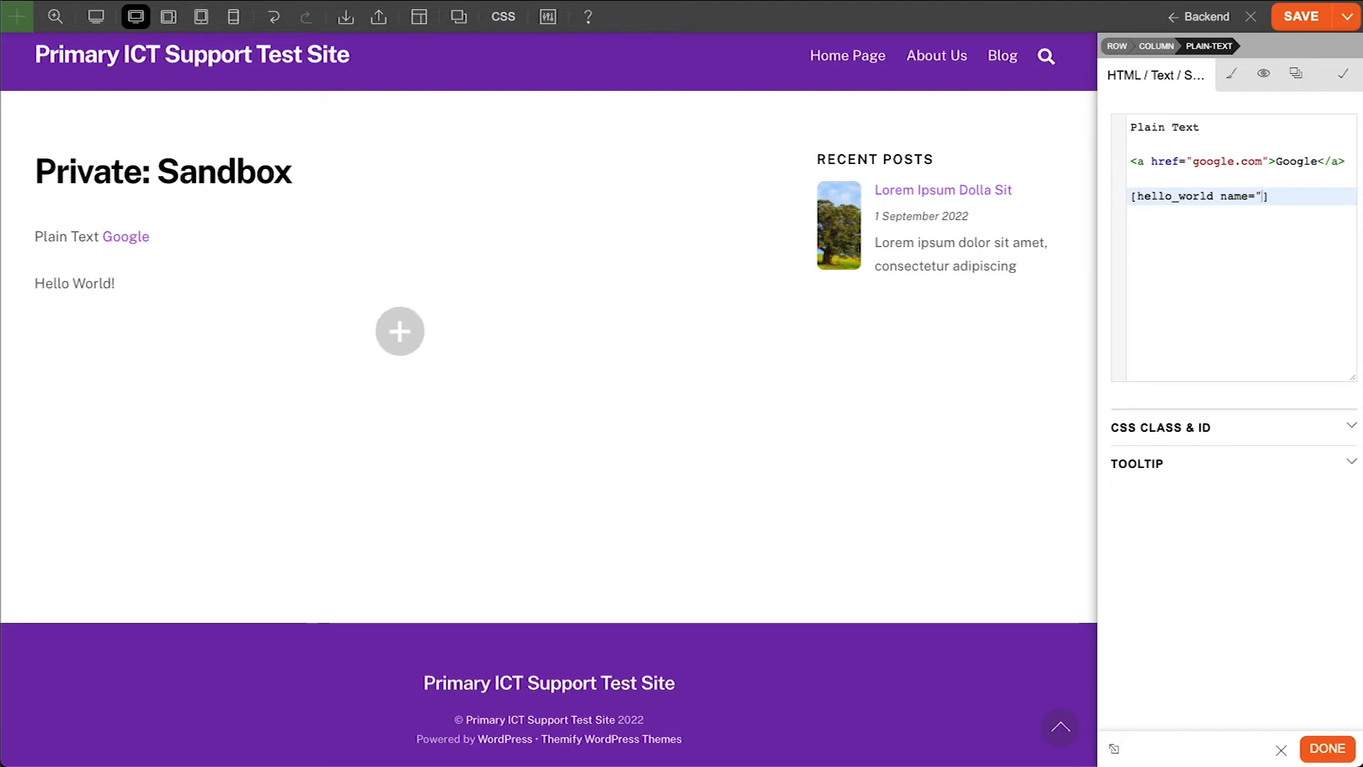
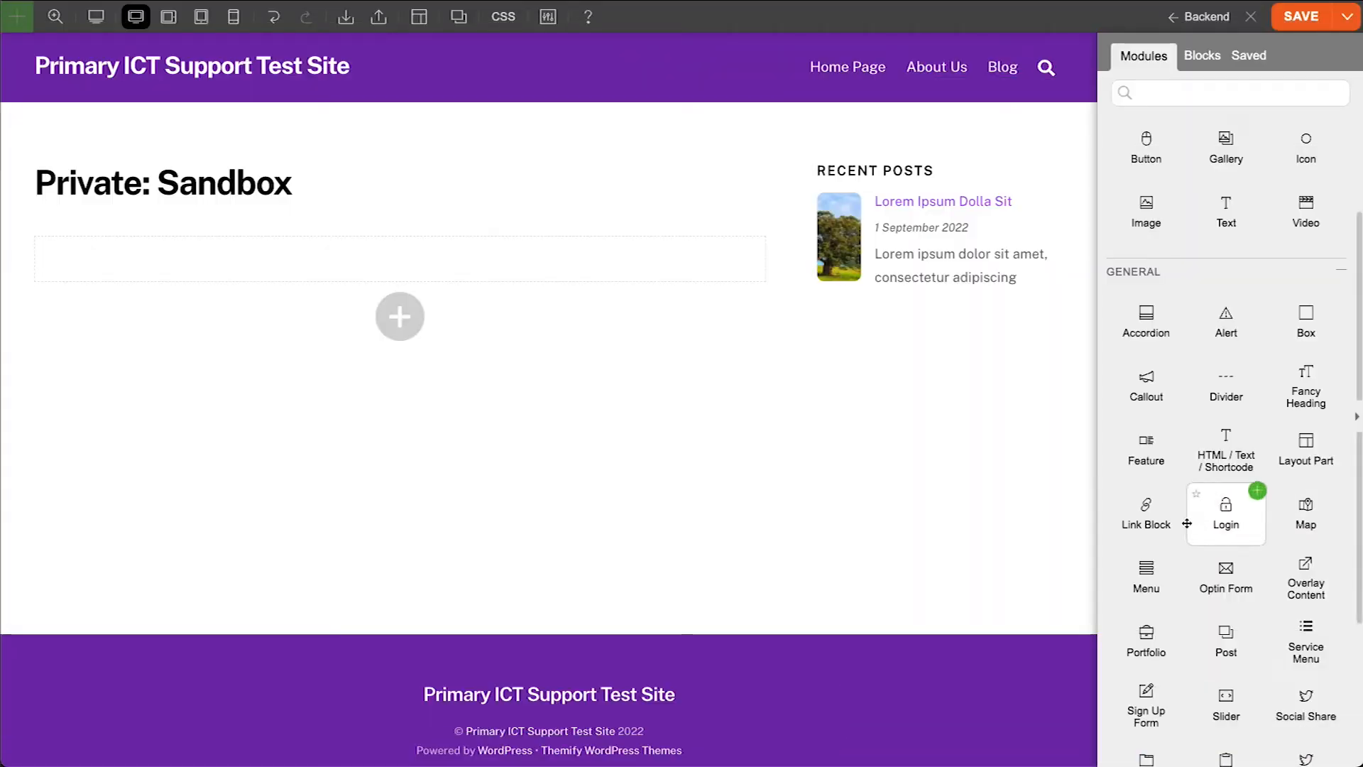
Add a Link Block module to the empty row and give it the Circle shape
{"action": "left_click_drag", "start_coordinate": [1178, 488], "coordinate": [520, 265]}
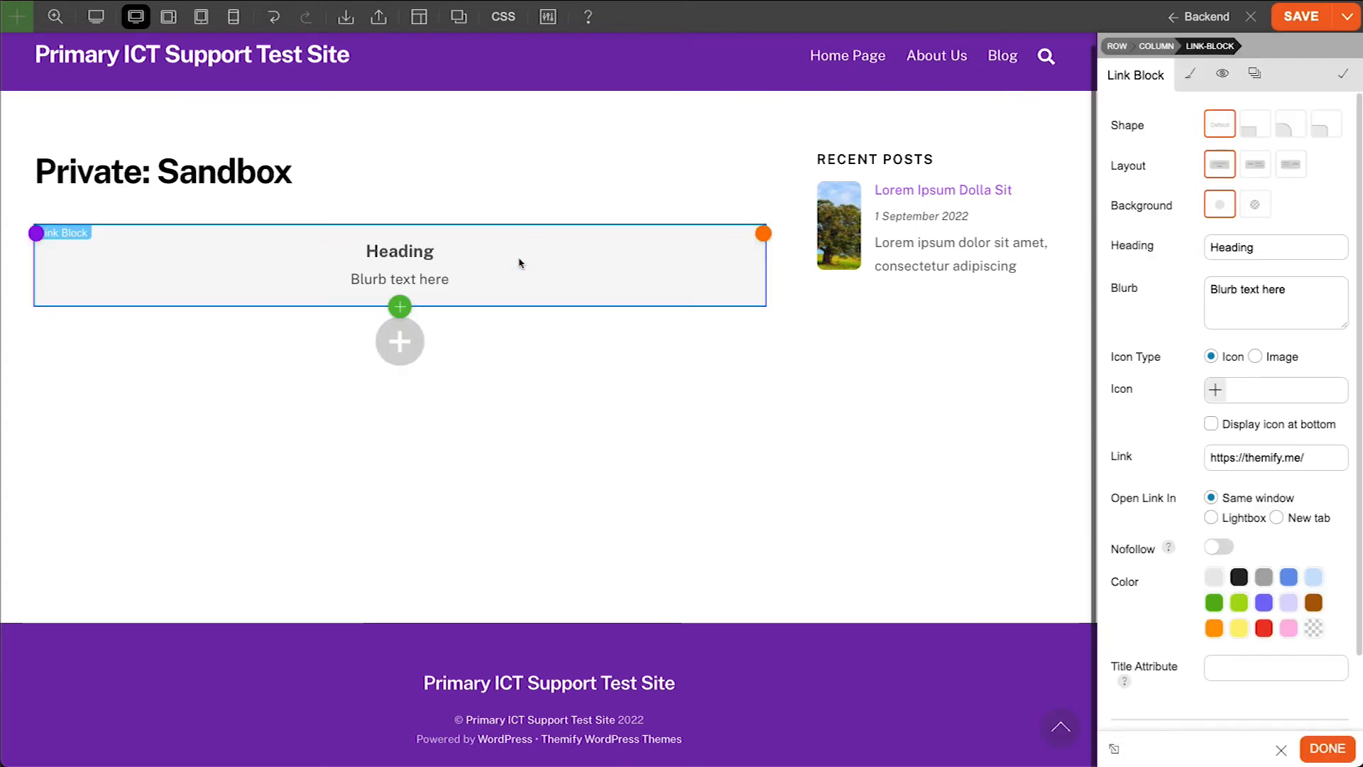
{"action": "left_click", "coordinate": [1293, 128]}
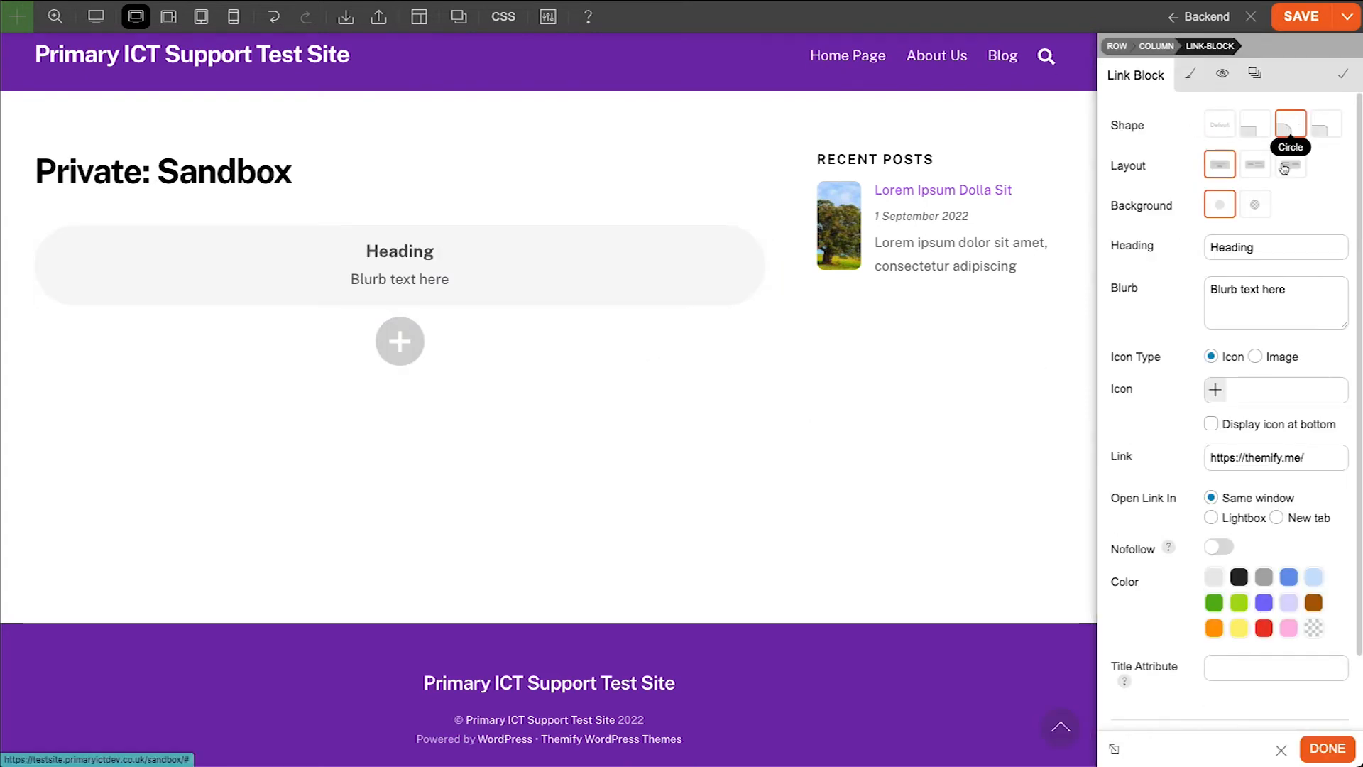
Set the link block's heading to "New Title" and choose the Themify "move" icon for it
{"action": "left_click_drag", "start_coordinate": [1271, 246], "coordinate": [1157, 248]}
{"action": "type", "text": "New "}
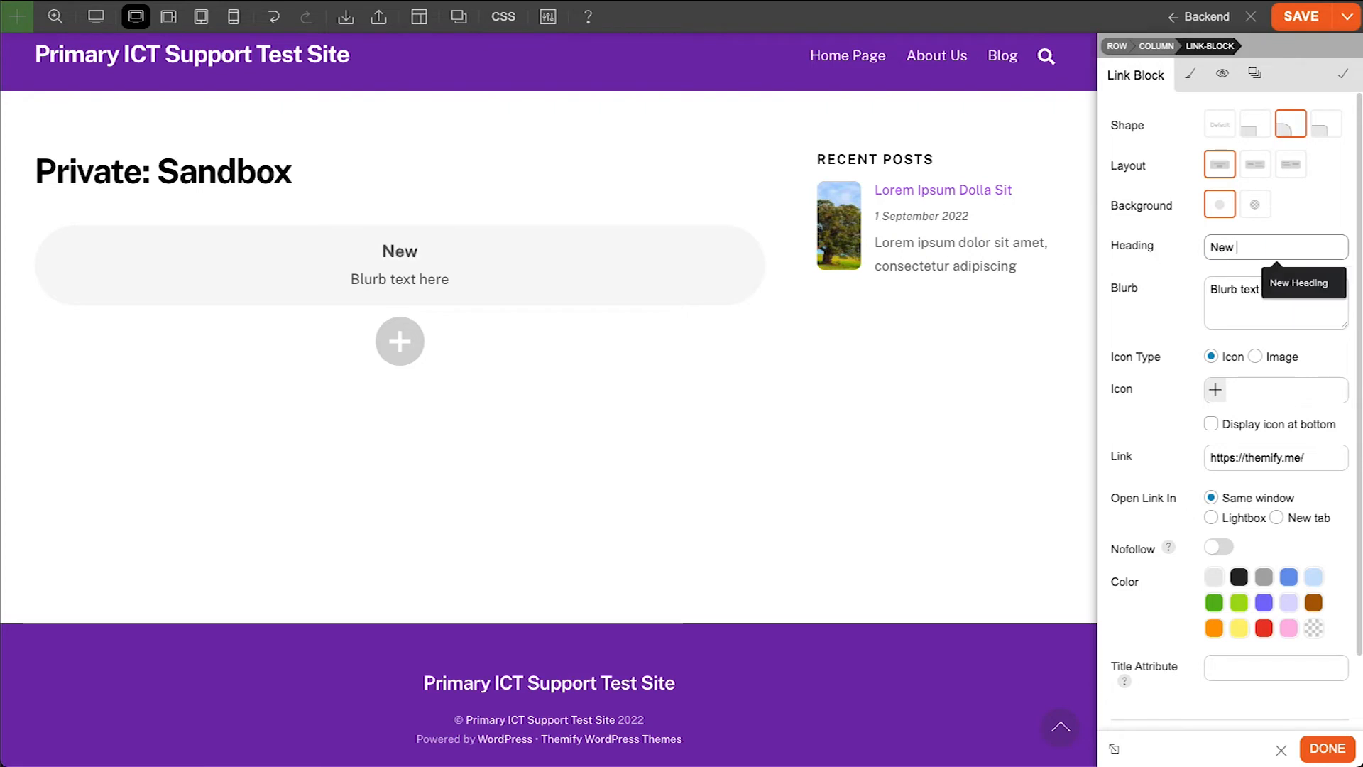
{"action": "type", "text": "Title"}
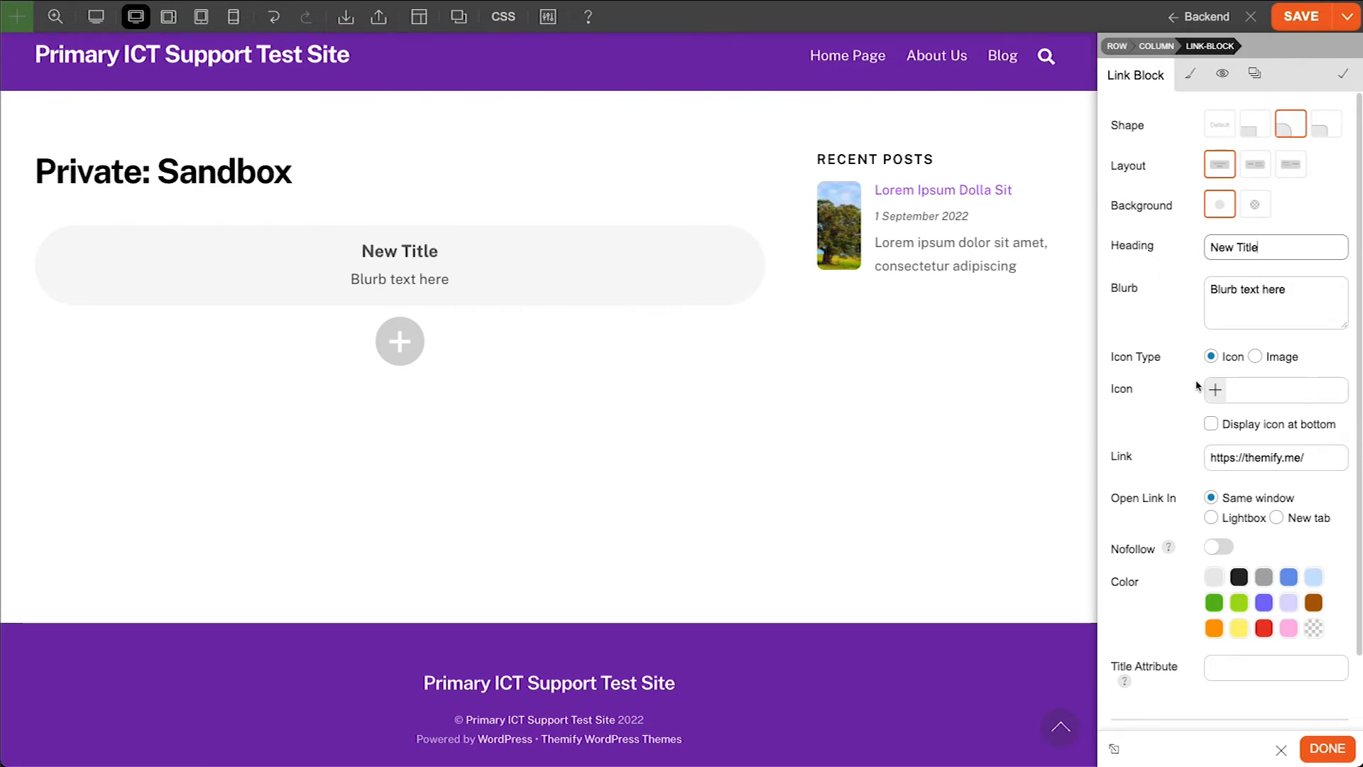
{"action": "left_click", "coordinate": [1214, 391]}
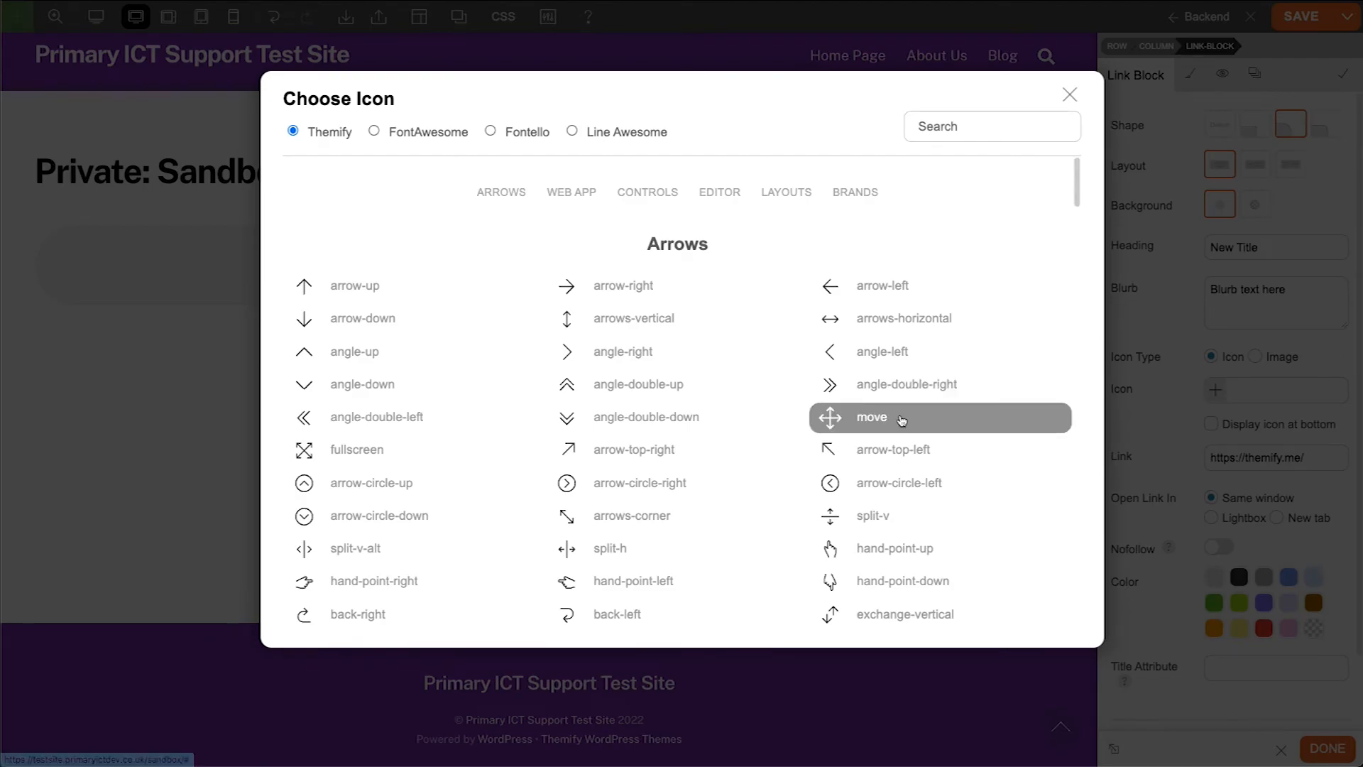
{"action": "left_click", "coordinate": [904, 419]}
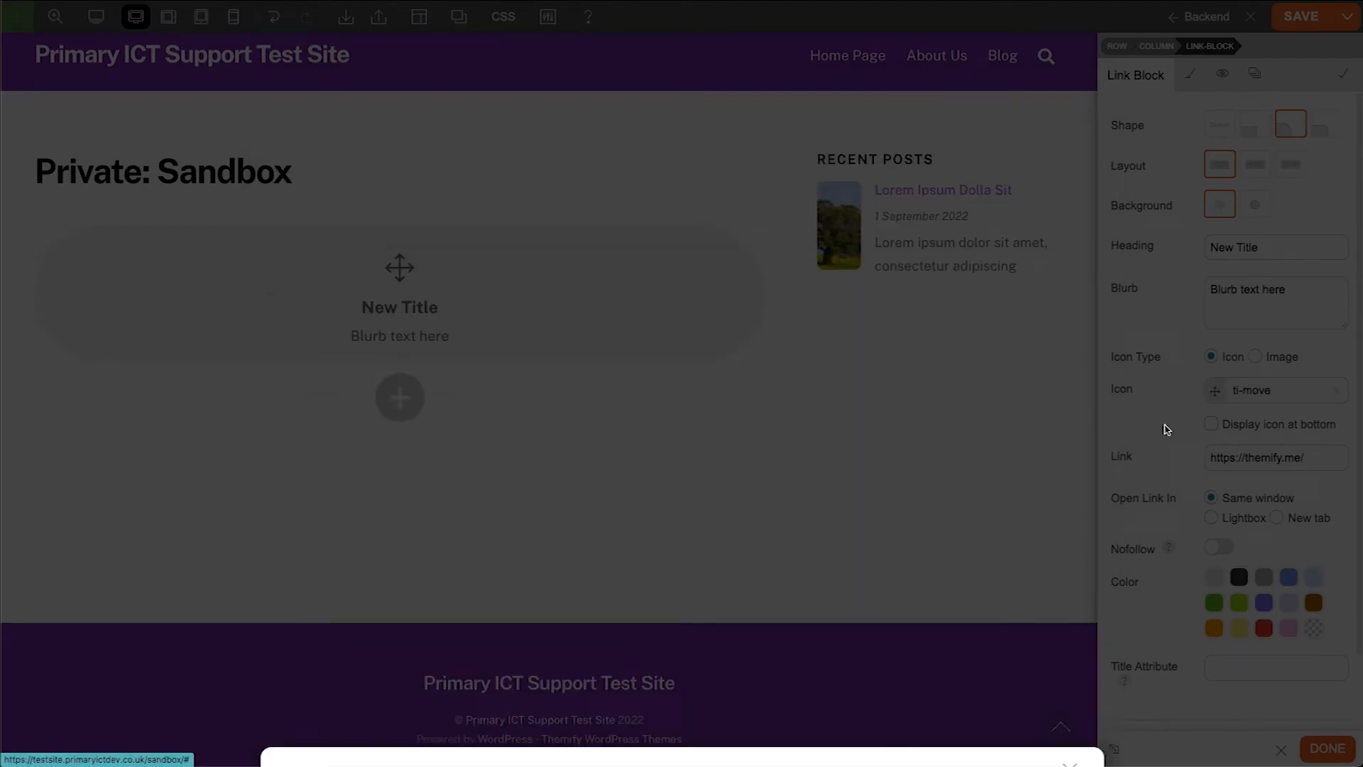
Change the link block's address to google.co and set its colour to violet
{"action": "double_click", "coordinate": [1292, 458]}
{"action": "type", "text": "google.co"}
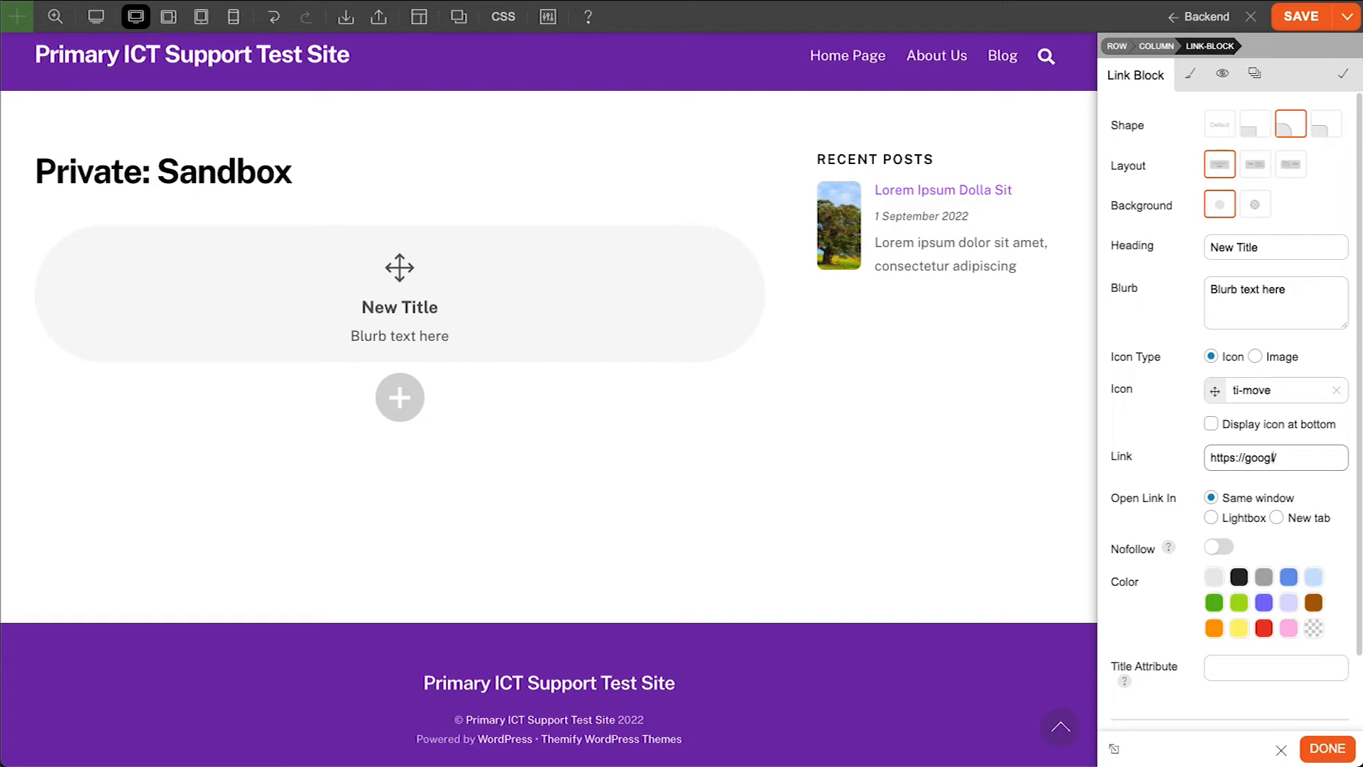
{"action": "left_click", "coordinate": [1264, 602]}
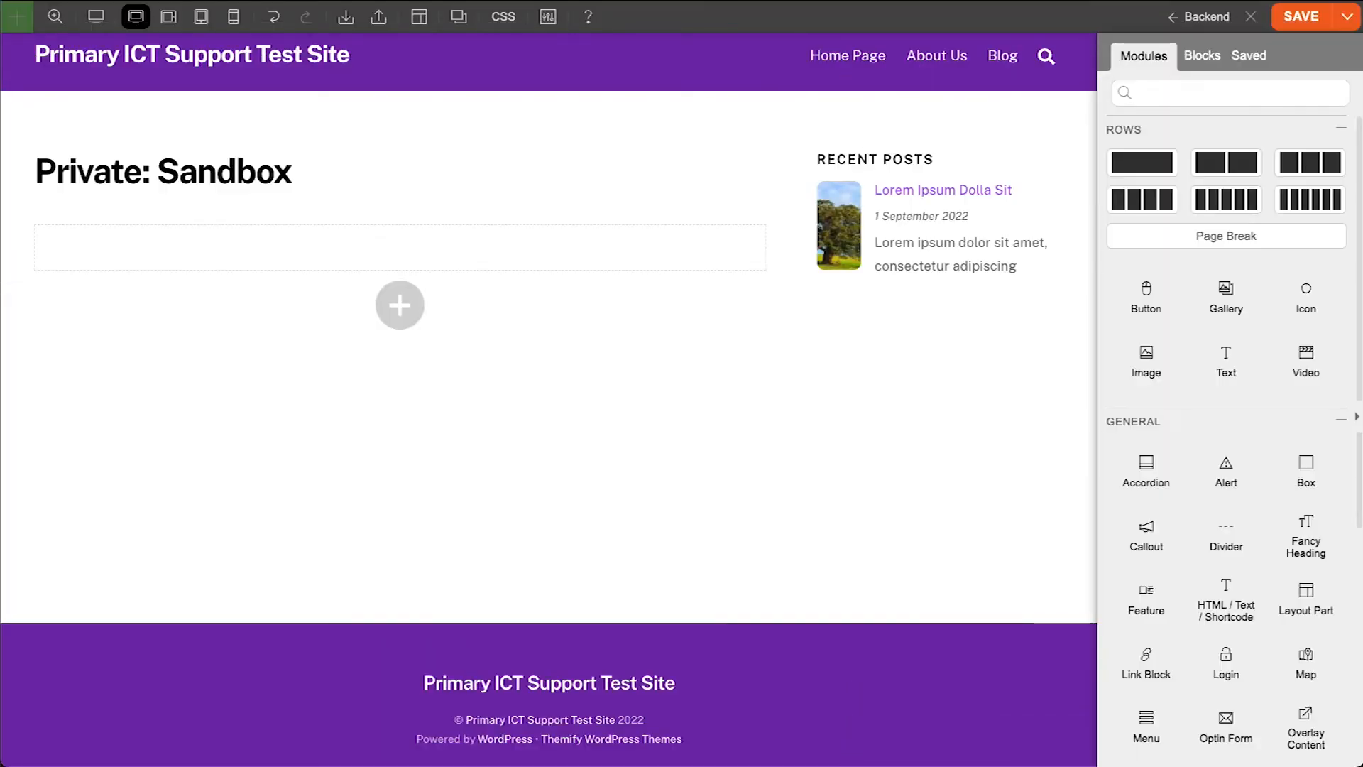
Add a Login module to the empty row and review its Login Form and Reset Password Form settings
{"action": "left_click_drag", "start_coordinate": [1228, 658], "coordinate": [547, 271]}
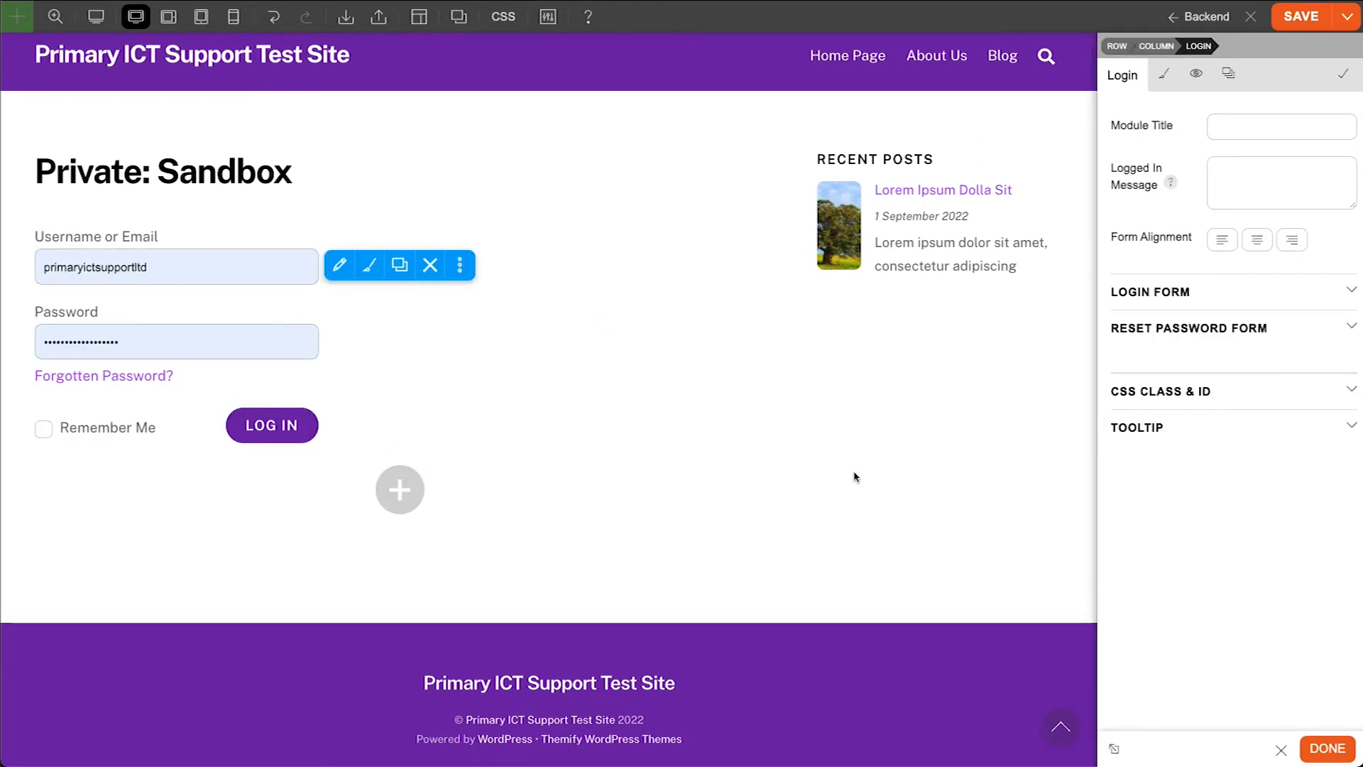
{"action": "left_click", "coordinate": [1351, 289]}
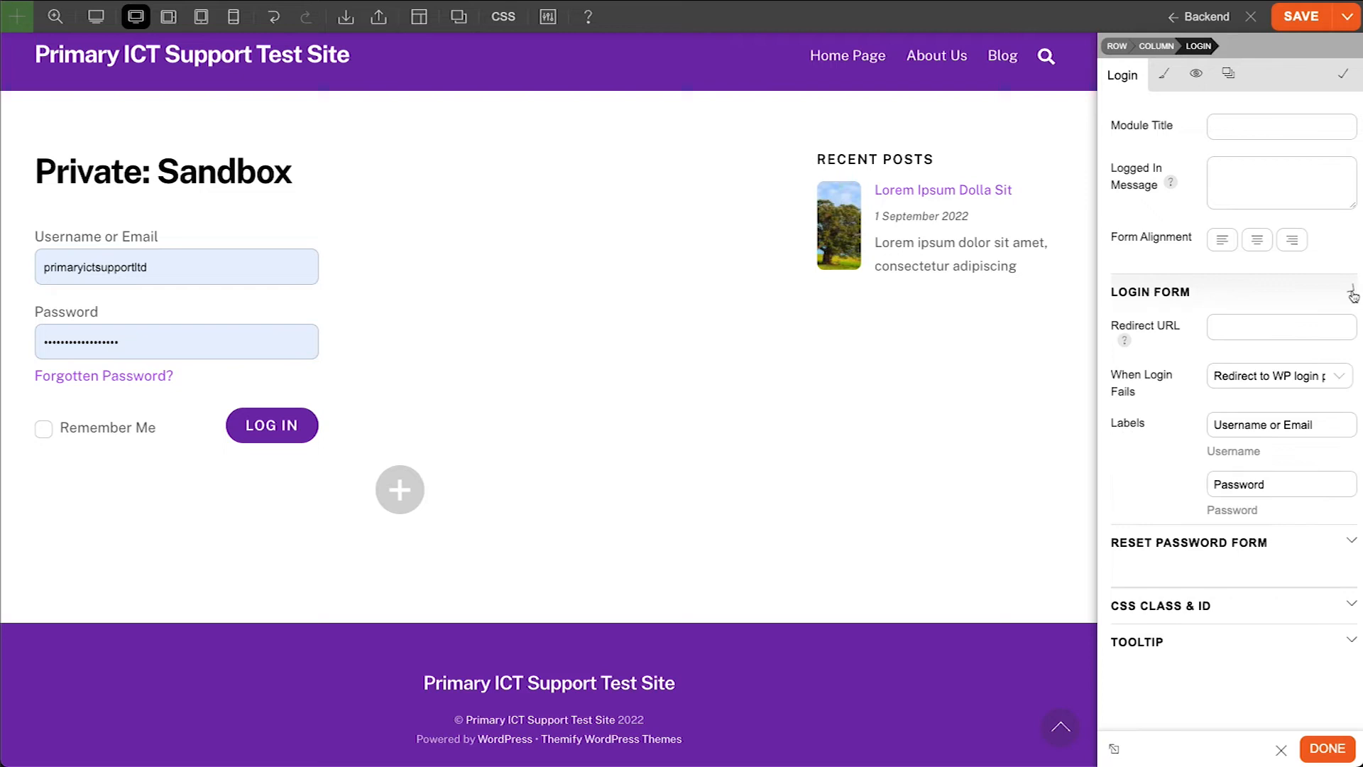
{"action": "scroll", "coordinate": [1335, 359], "scroll_direction": "down", "scroll_amount": 2}
{"action": "scroll", "coordinate": [1323, 359], "scroll_direction": "down", "scroll_amount": 1}
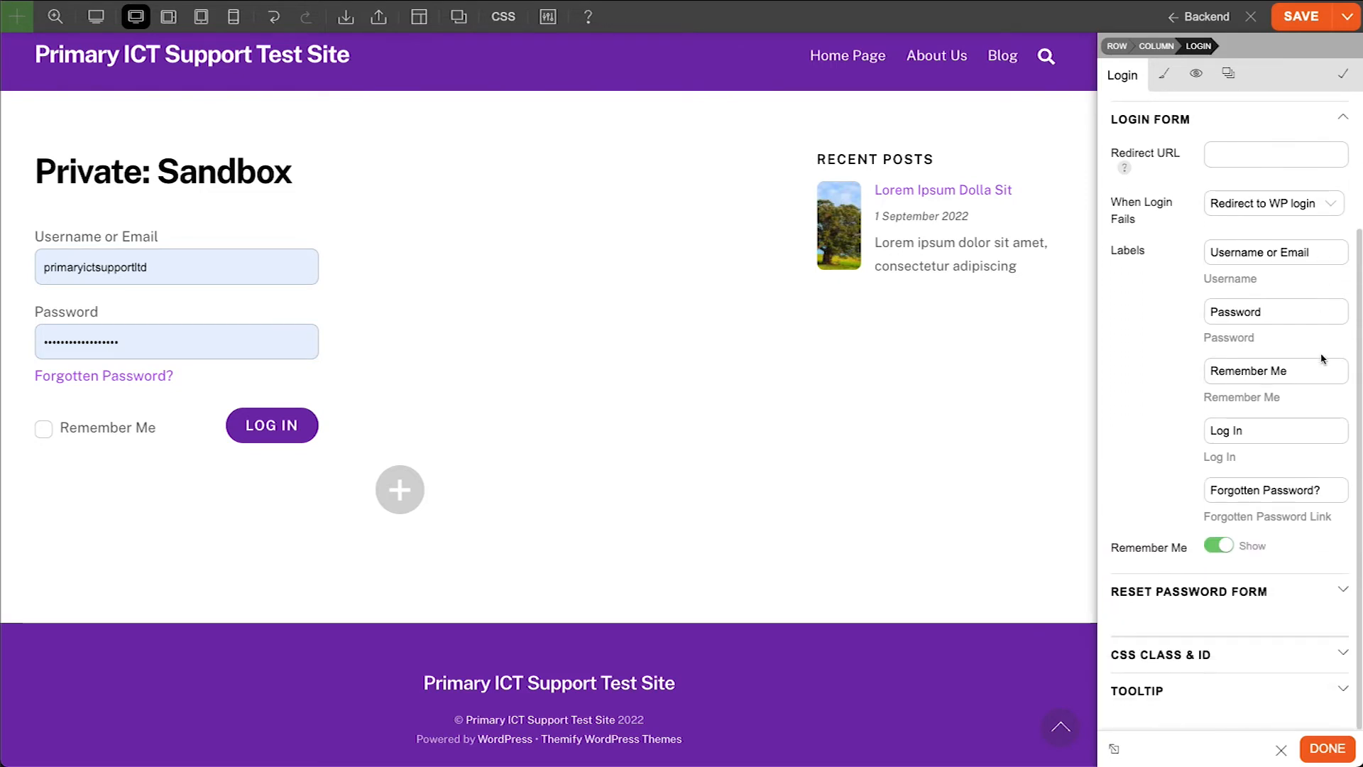
{"action": "left_click", "coordinate": [1340, 589]}
{"action": "scroll", "coordinate": [1337, 590], "scroll_direction": "down", "scroll_amount": 3}
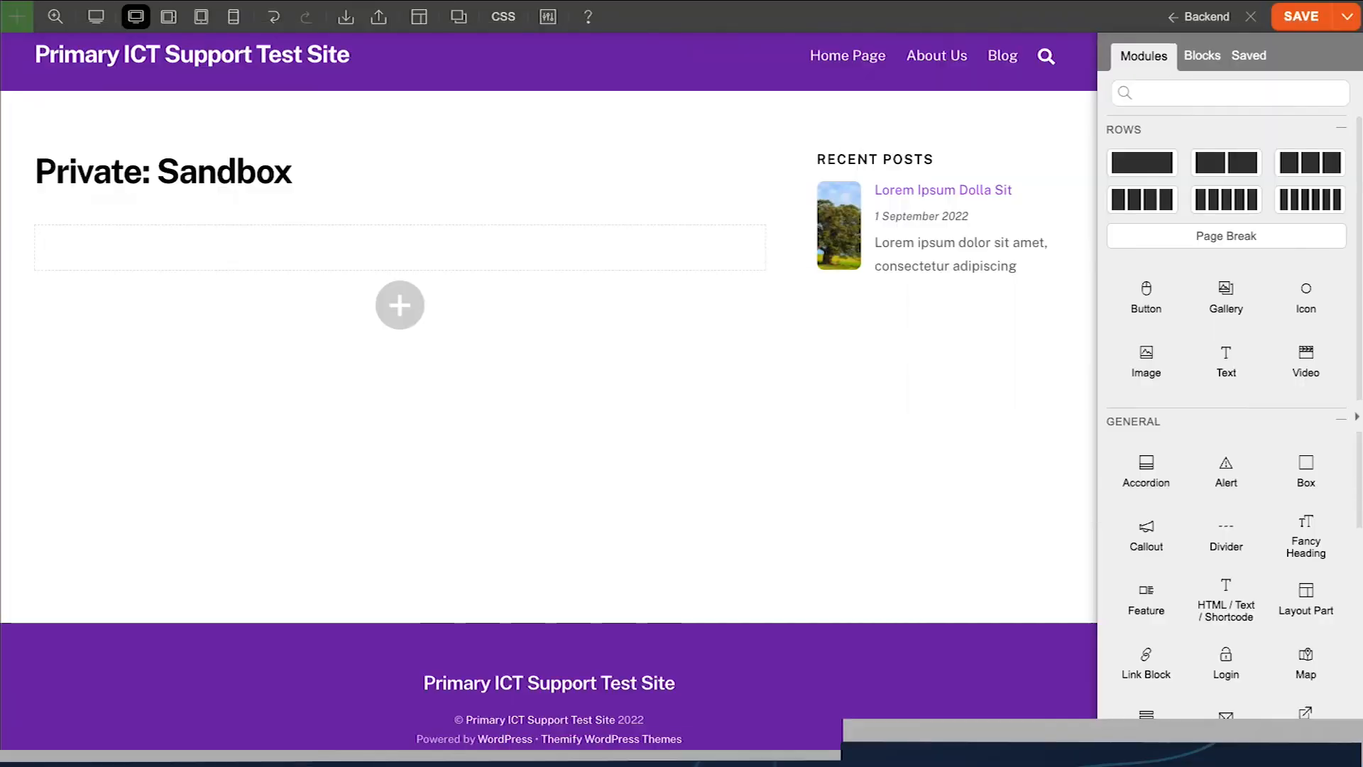
Add a Map module to the empty row and set its address to Leeds
{"action": "left_click_drag", "start_coordinate": [1305, 664], "coordinate": [502, 262]}
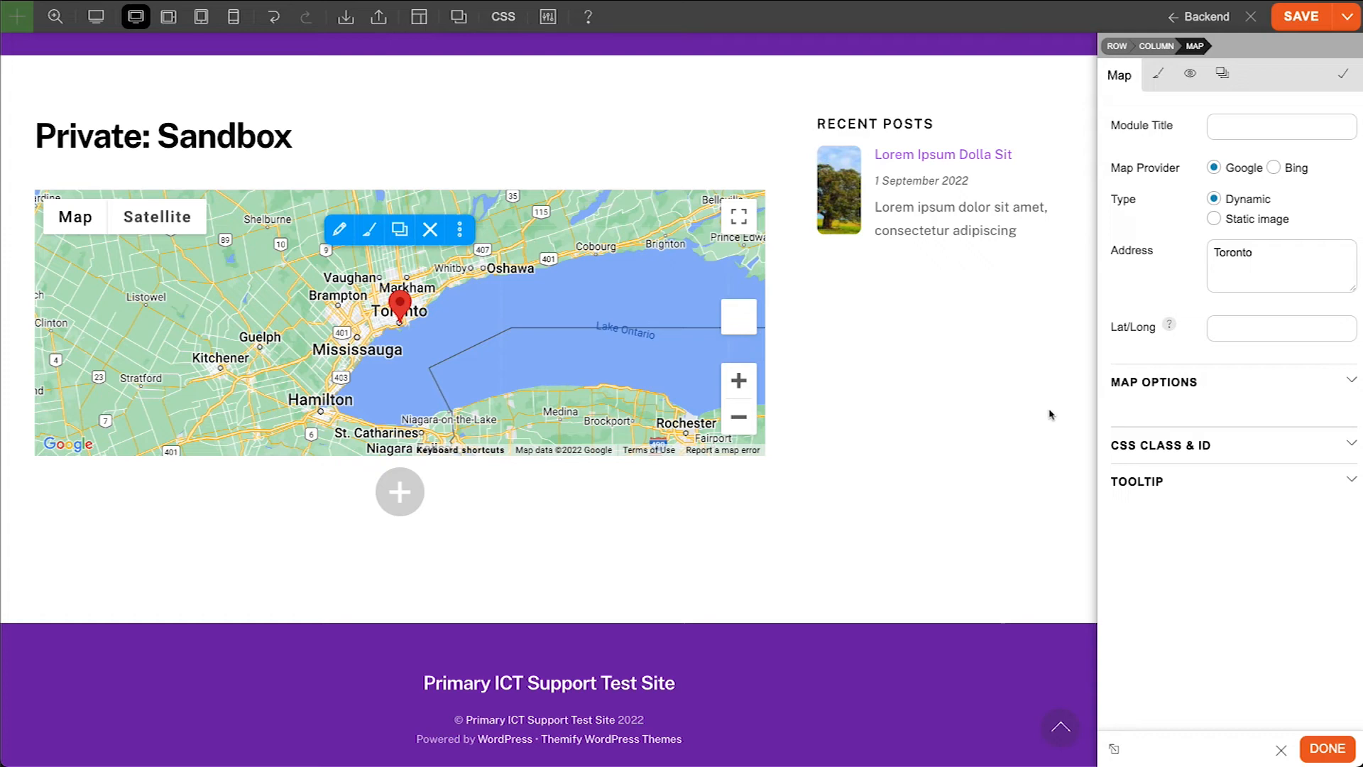
{"action": "double_click", "coordinate": [1251, 257]}
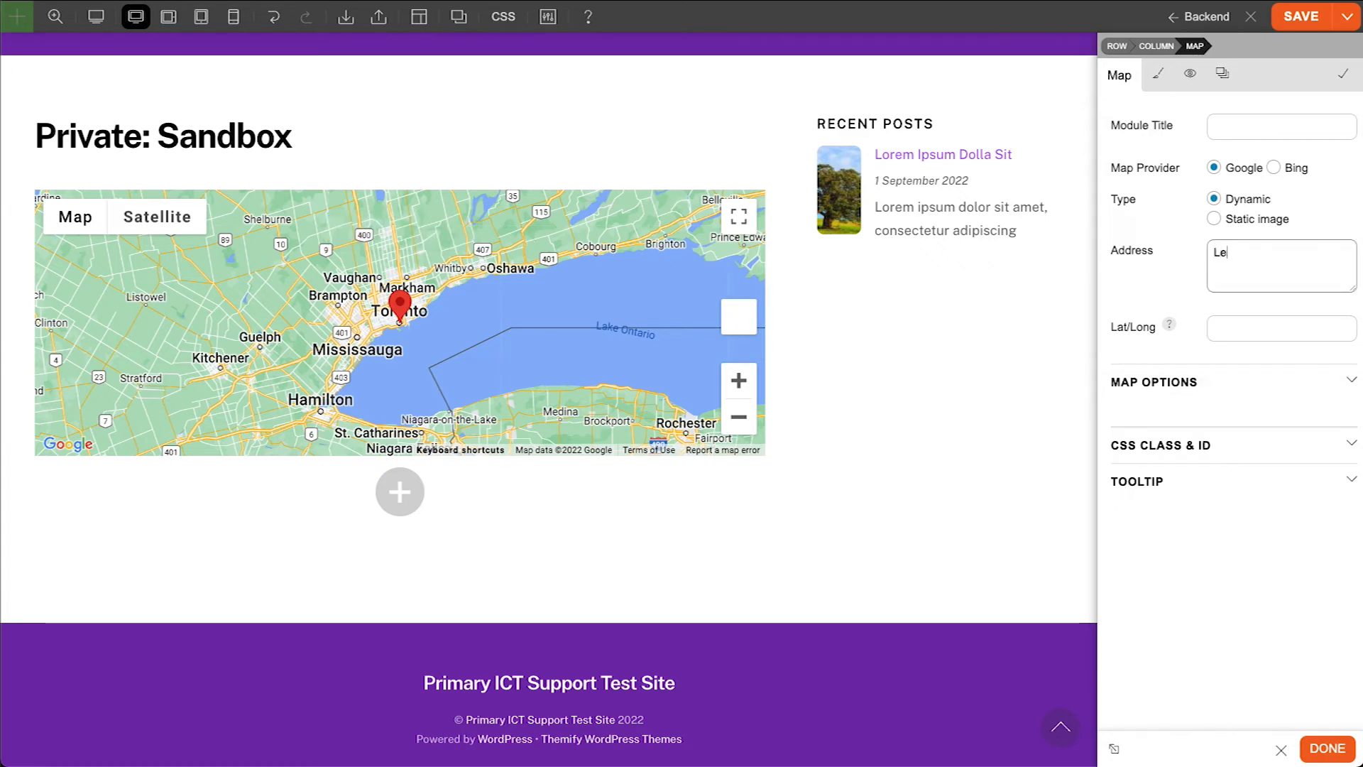
Set the map's zoom level to 14 and its height to 345 px
{"action": "left_click", "coordinate": [1254, 382]}
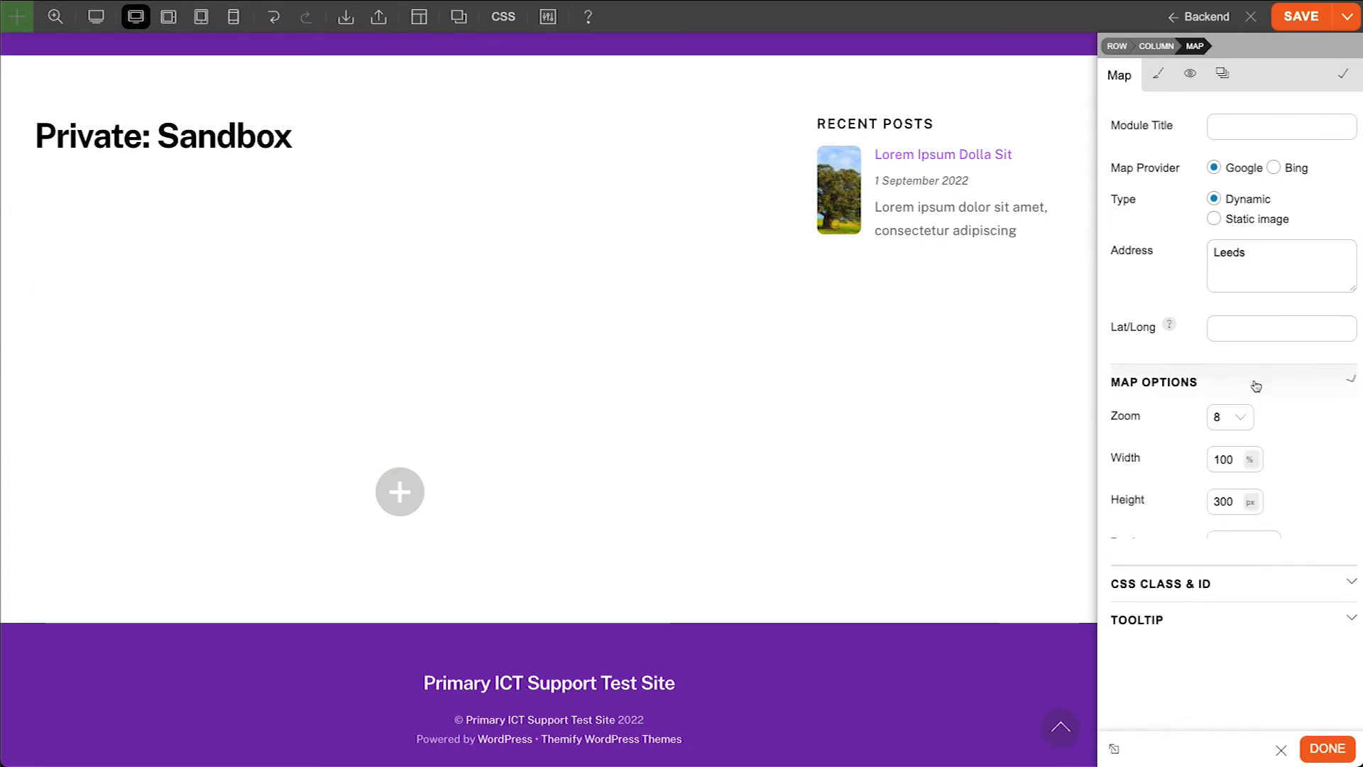
{"action": "left_click", "coordinate": [1234, 419]}
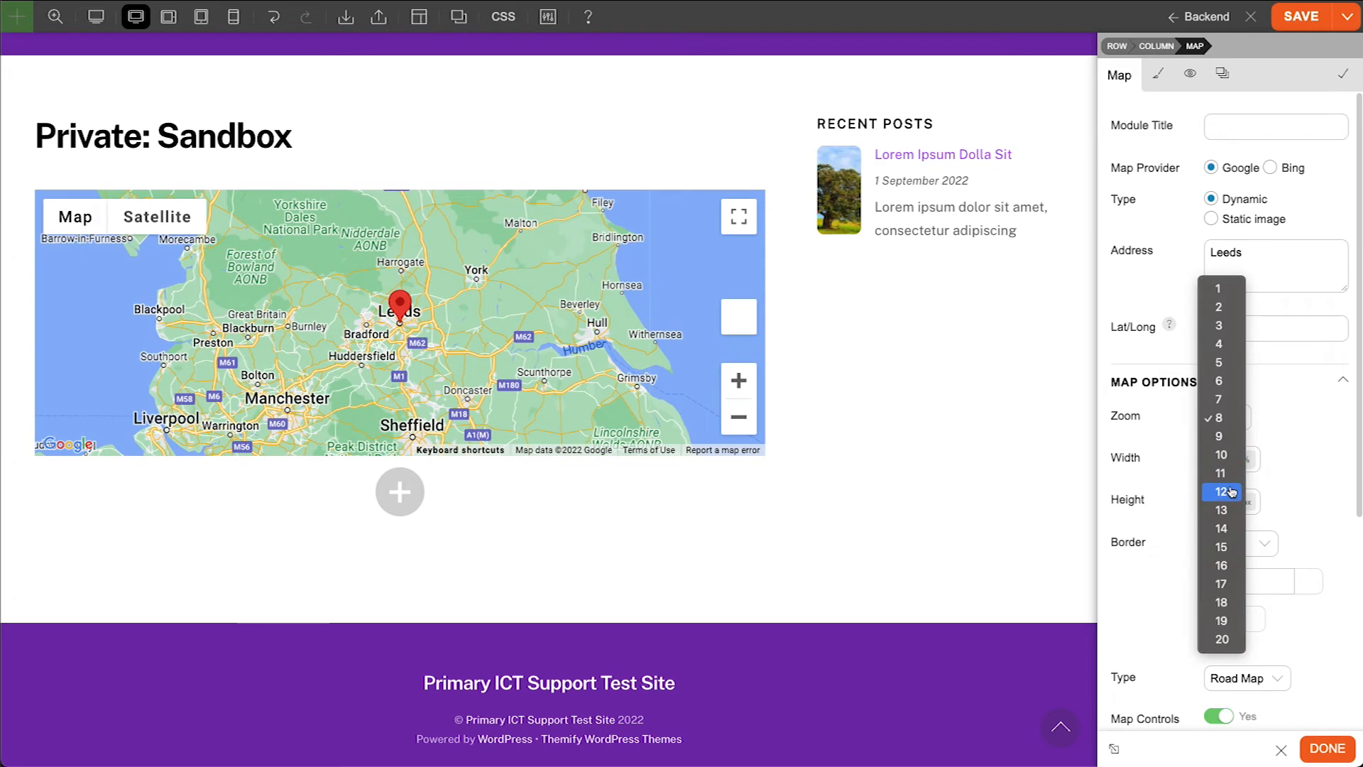
{"action": "left_click", "coordinate": [1221, 528]}
{"action": "scroll", "coordinate": [1310, 470], "scroll_direction": "down", "scroll_amount": 1}
{"action": "scroll", "coordinate": [1310, 469], "scroll_direction": "down", "scroll_amount": 2}
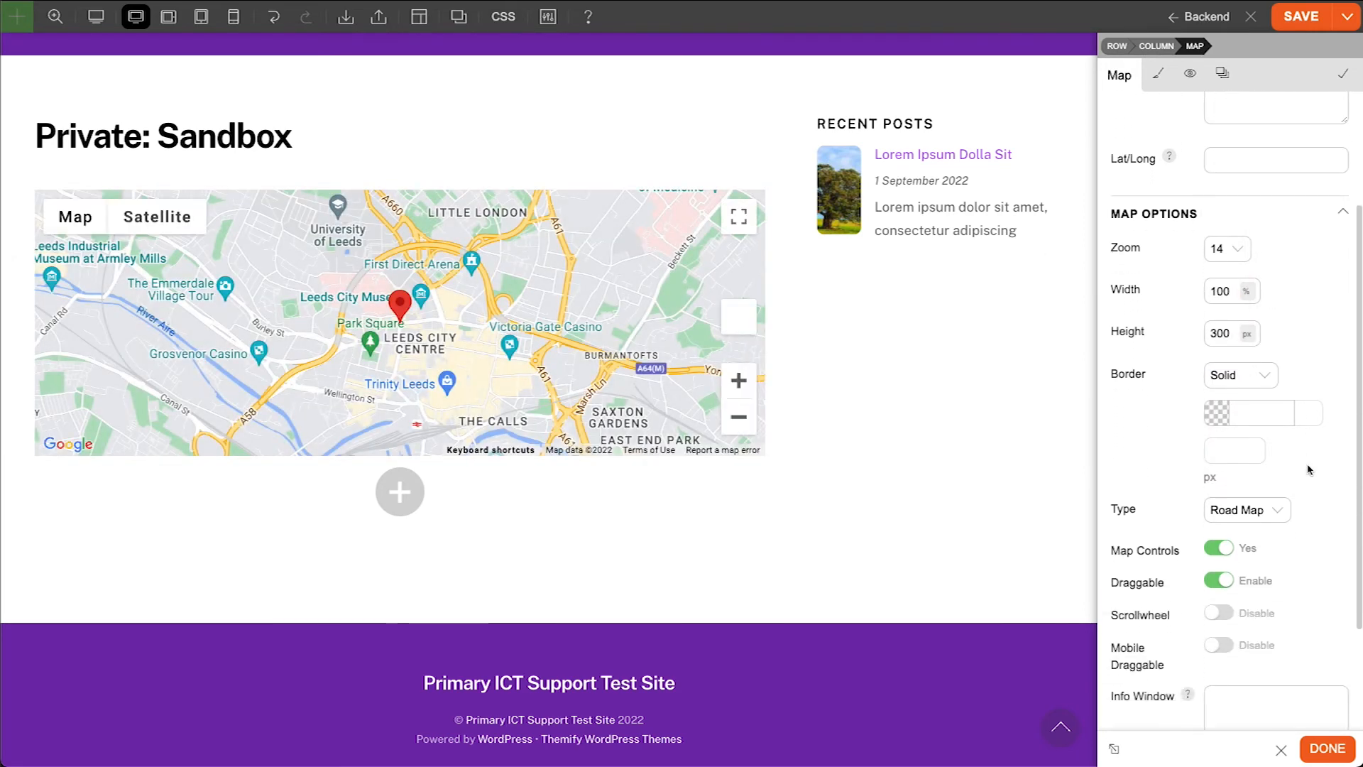
{"action": "left_click_drag", "start_coordinate": [1230, 333], "coordinate": [1235, 142]}
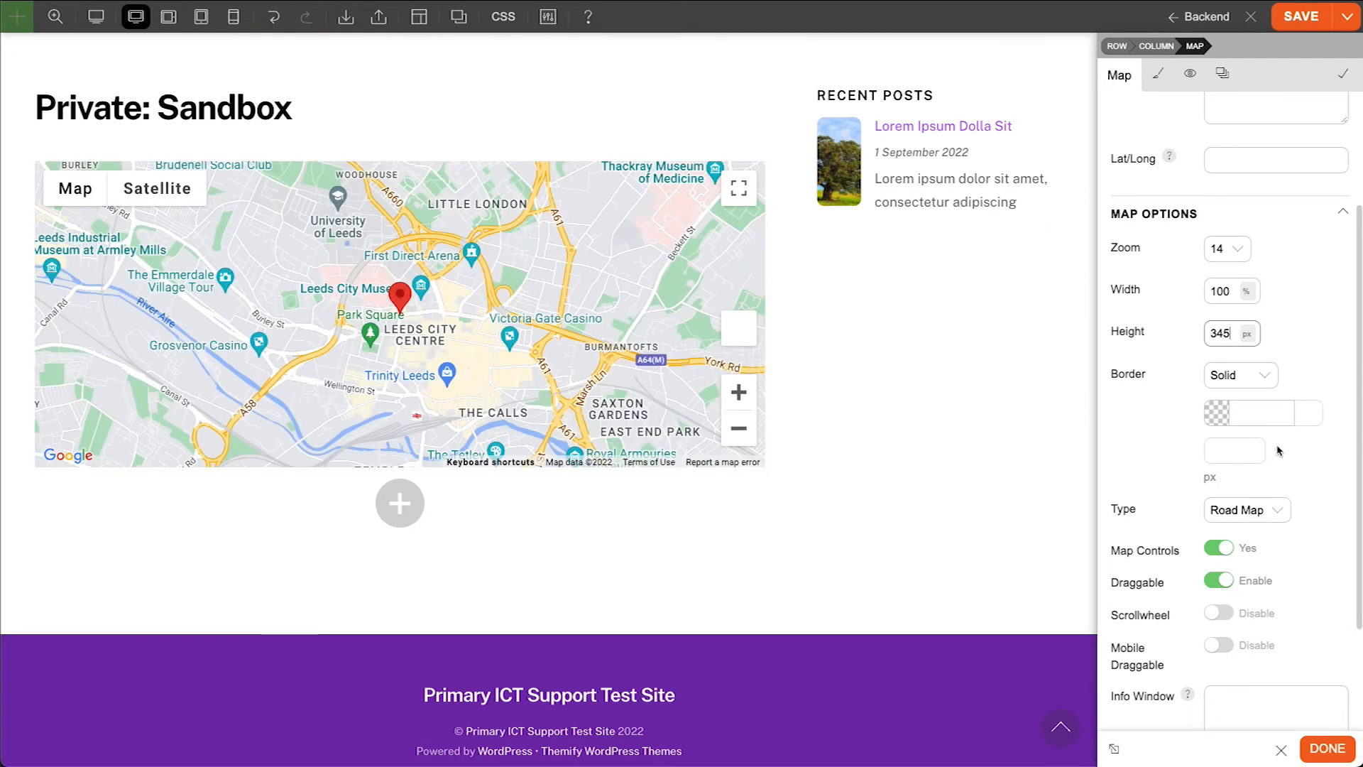
Set the map type to Hybrid
{"action": "left_click", "coordinate": [1278, 513]}
{"action": "left_click", "coordinate": [1268, 548]}
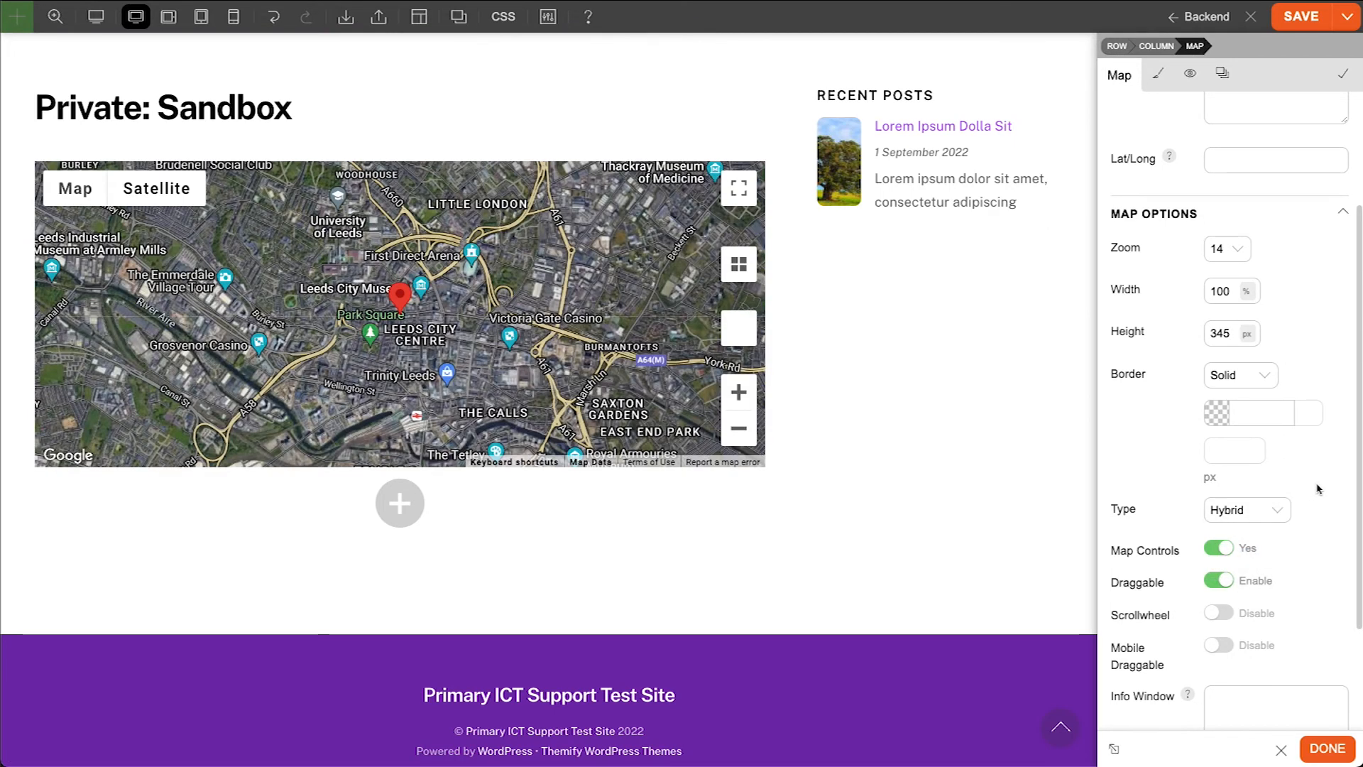
{"action": "scroll", "coordinate": [1317, 489], "scroll_direction": "up", "scroll_amount": 1}
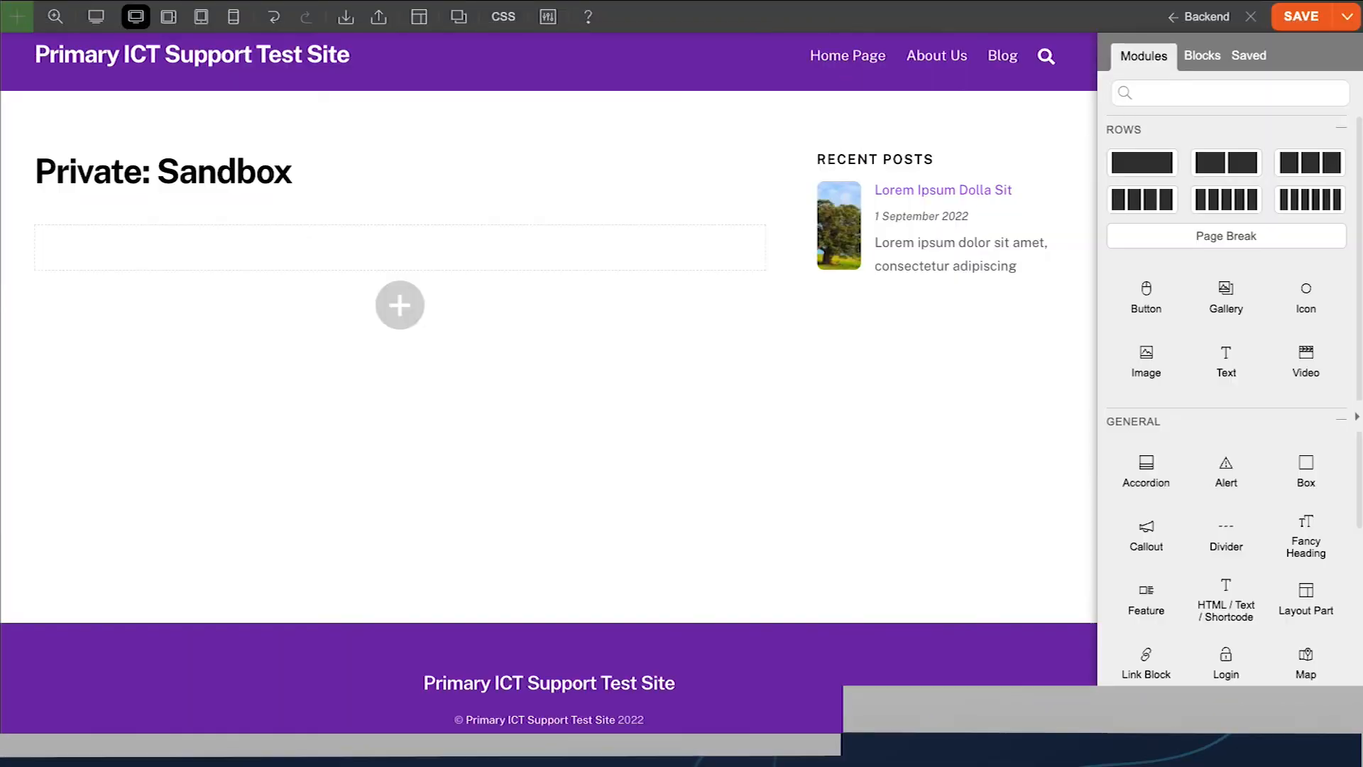
Add a Menu module to the empty row and choose Main Home Page as its custom menu
{"action": "left_click_drag", "start_coordinate": [1157, 737], "coordinate": [429, 240]}
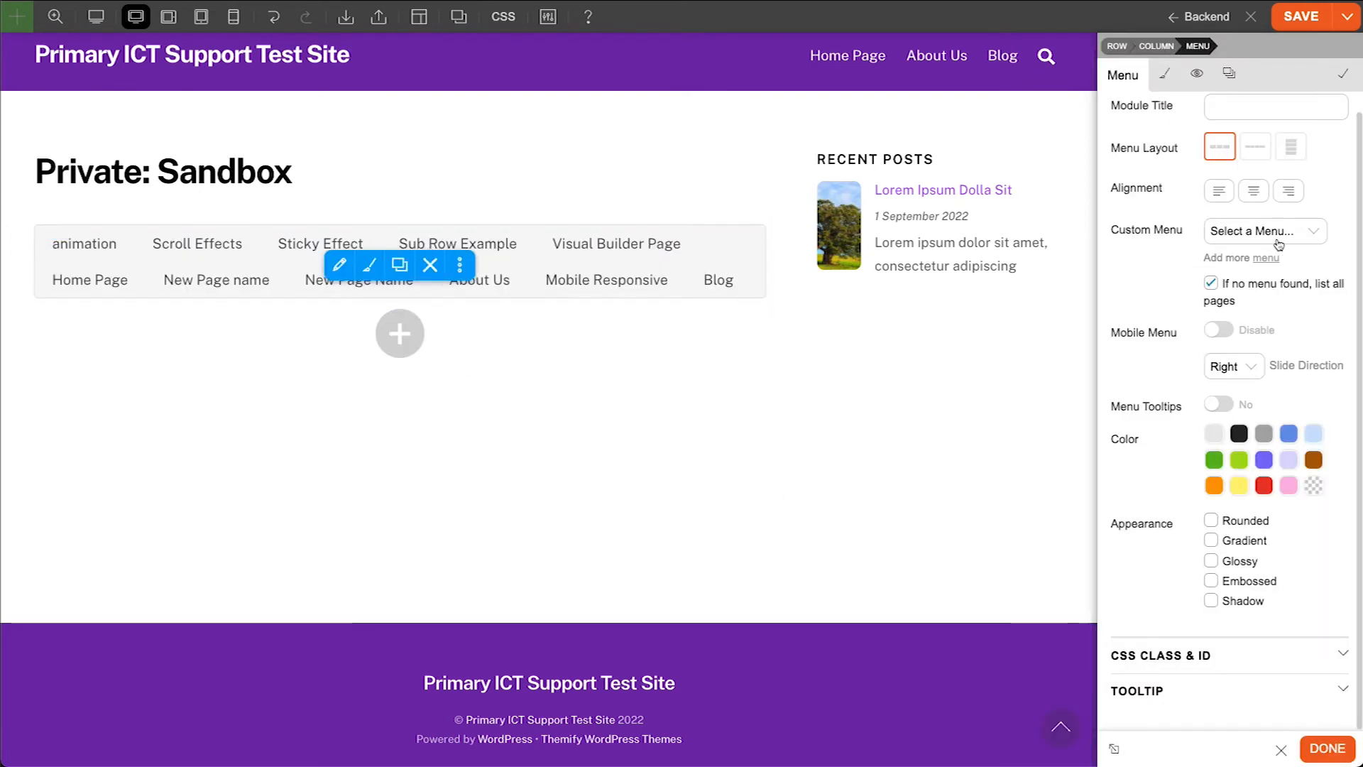
{"action": "left_click", "coordinate": [1309, 239]}
{"action": "left_click", "coordinate": [1292, 254]}
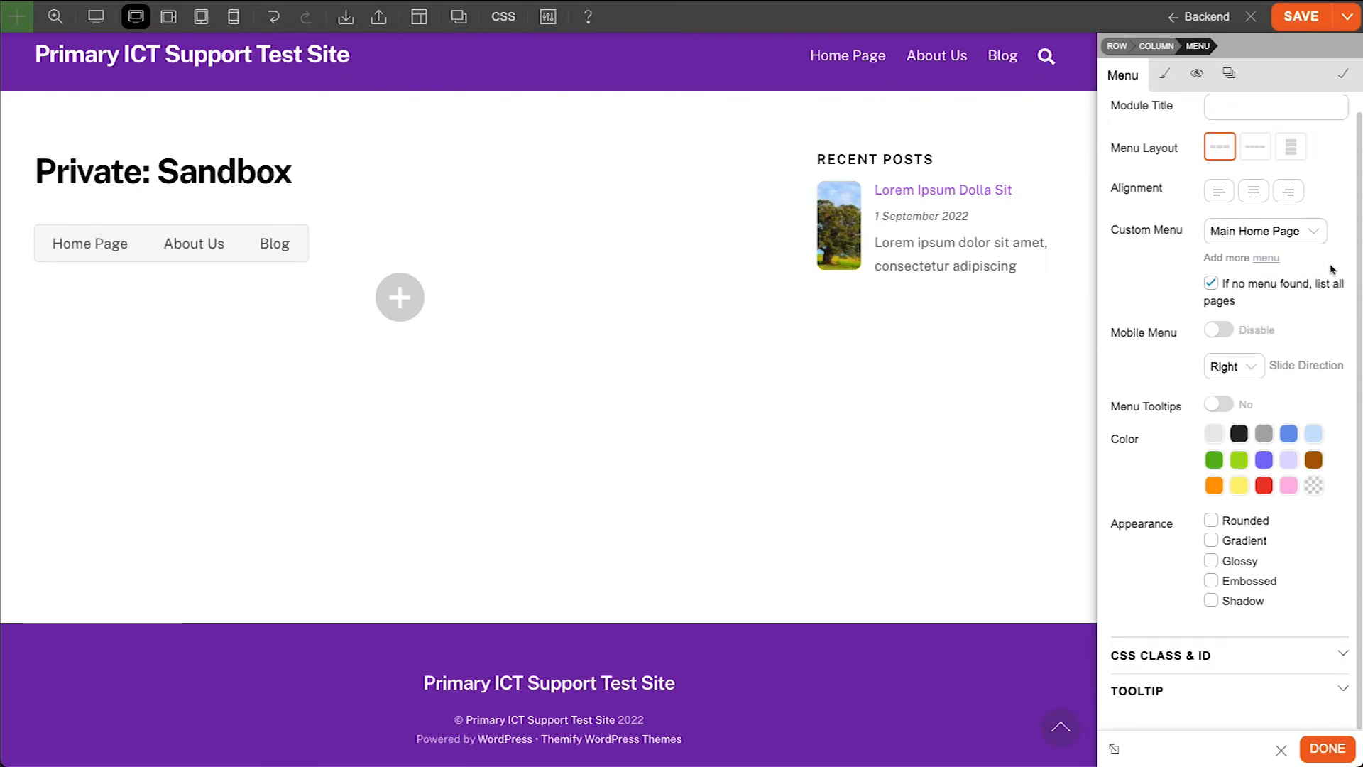
Colour the menu violet and switch it to the vertical layout
{"action": "left_click", "coordinate": [1263, 467]}
{"action": "left_click", "coordinate": [1290, 147]}
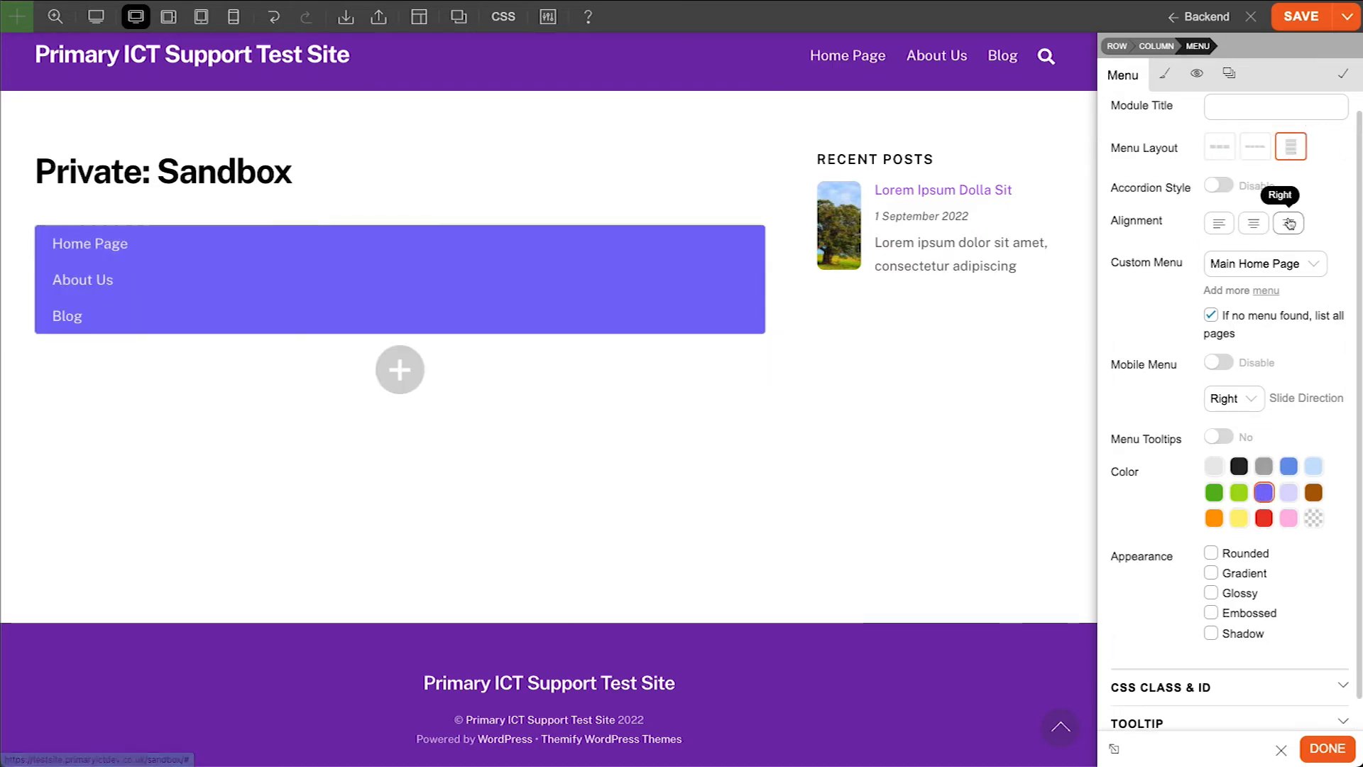
Centre the menu items, apply the Rounded and Glossy appearance options, and finish editing the module
{"action": "left_click", "coordinate": [1254, 224]}
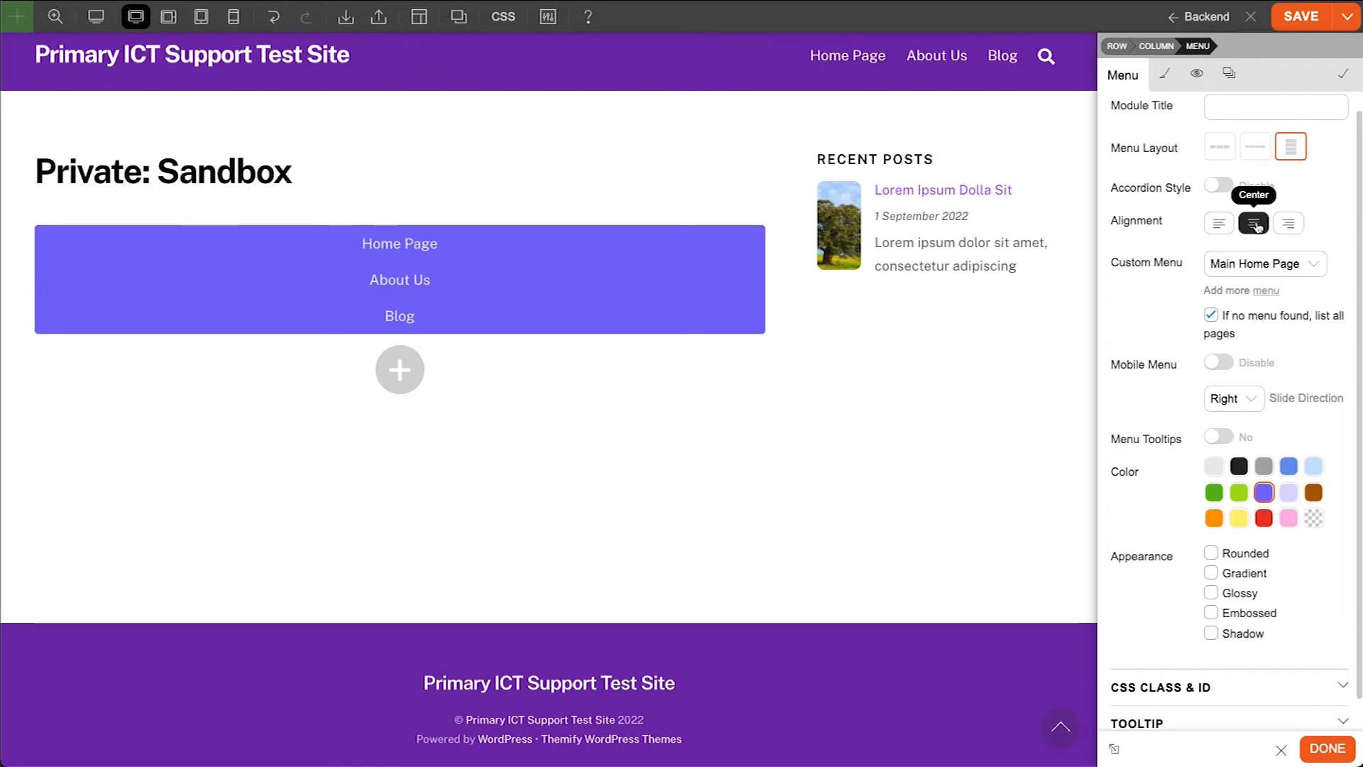
{"action": "left_click", "coordinate": [1242, 562]}
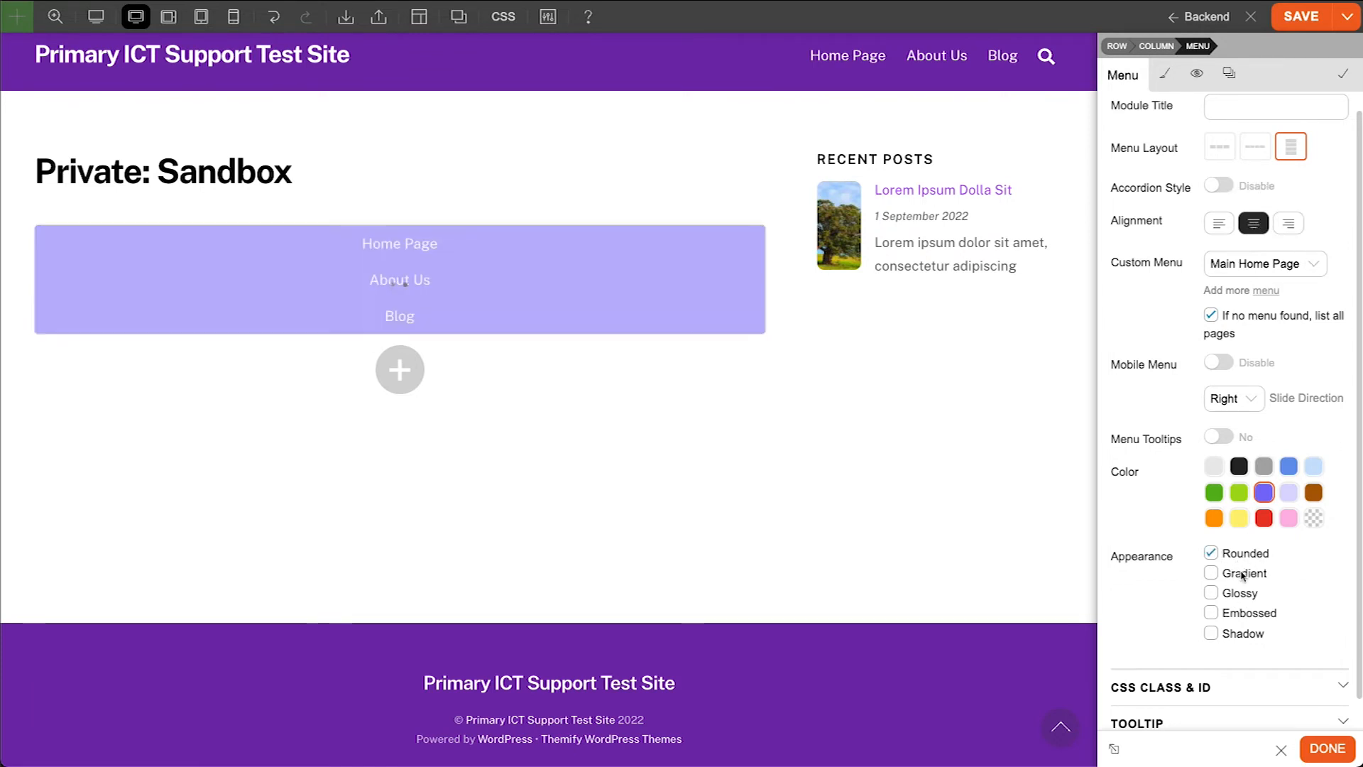
{"action": "left_click", "coordinate": [1239, 597]}
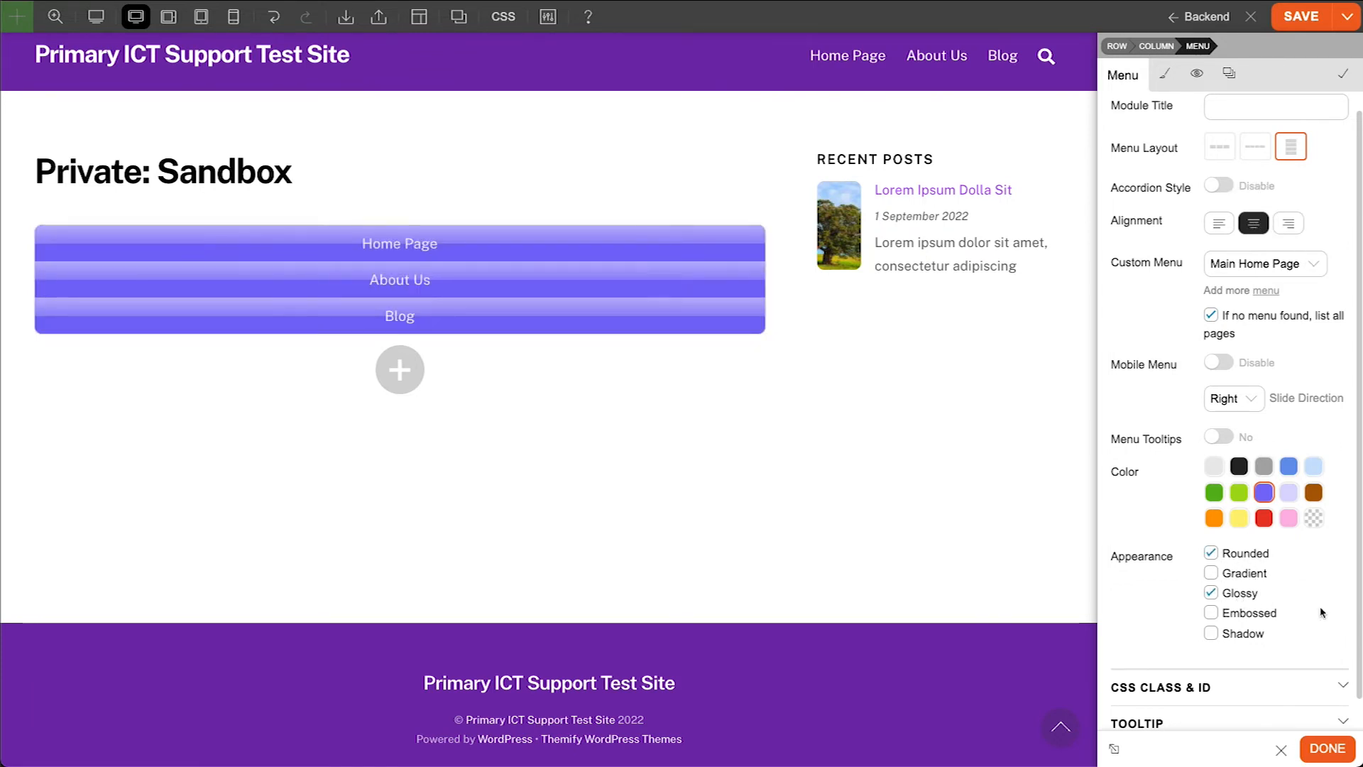
{"action": "left_click", "coordinate": [1344, 75]}
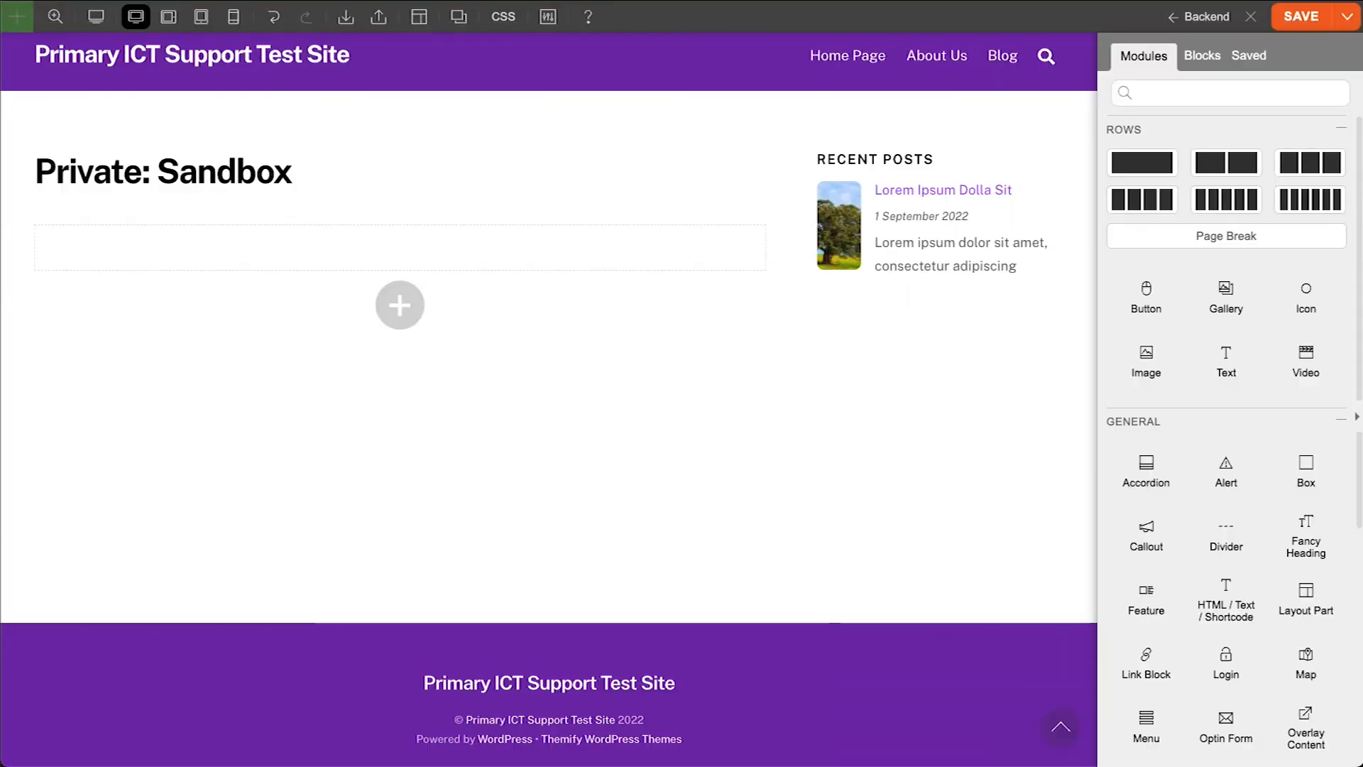
Add an Optin Form module to the empty row and review its available optin providers before finishing the edit
{"action": "left_click_drag", "start_coordinate": [1226, 720], "coordinate": [486, 271]}
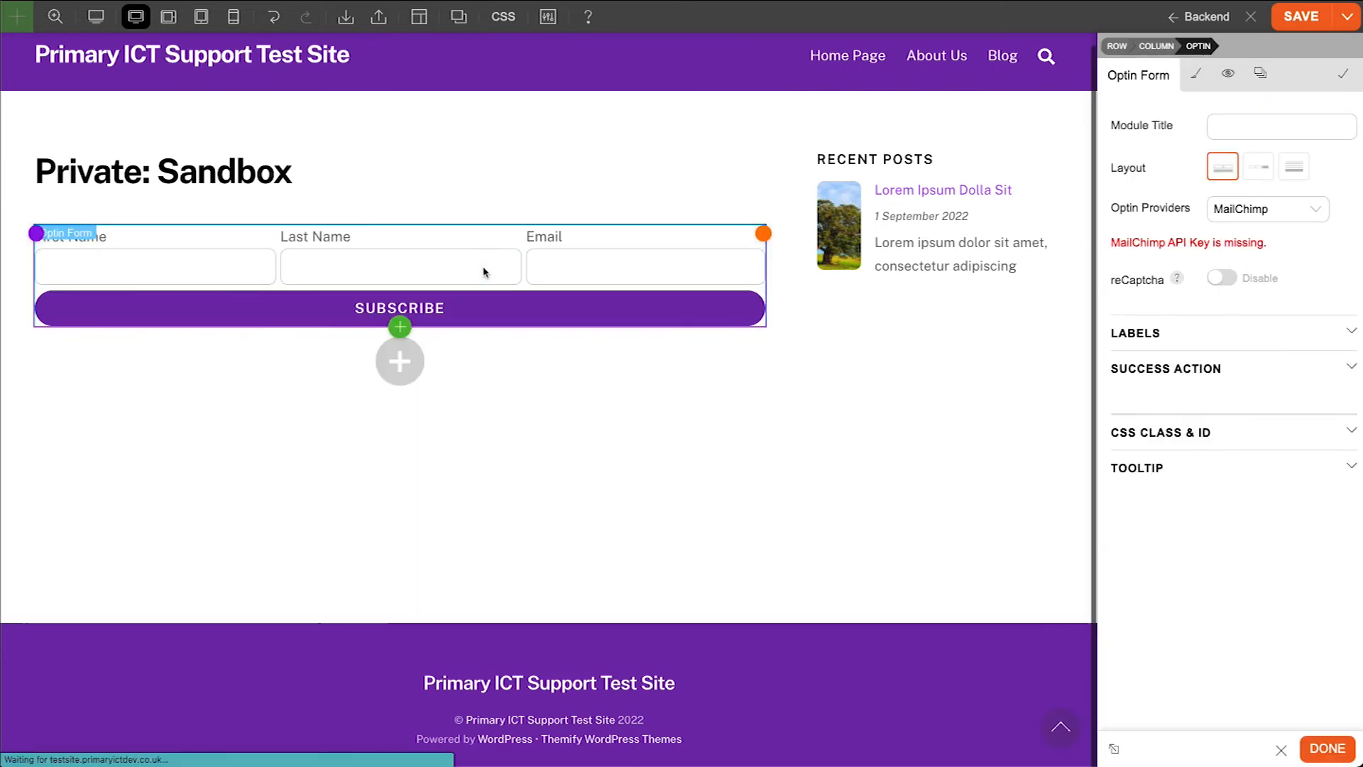
{"action": "left_click", "coordinate": [1319, 216]}
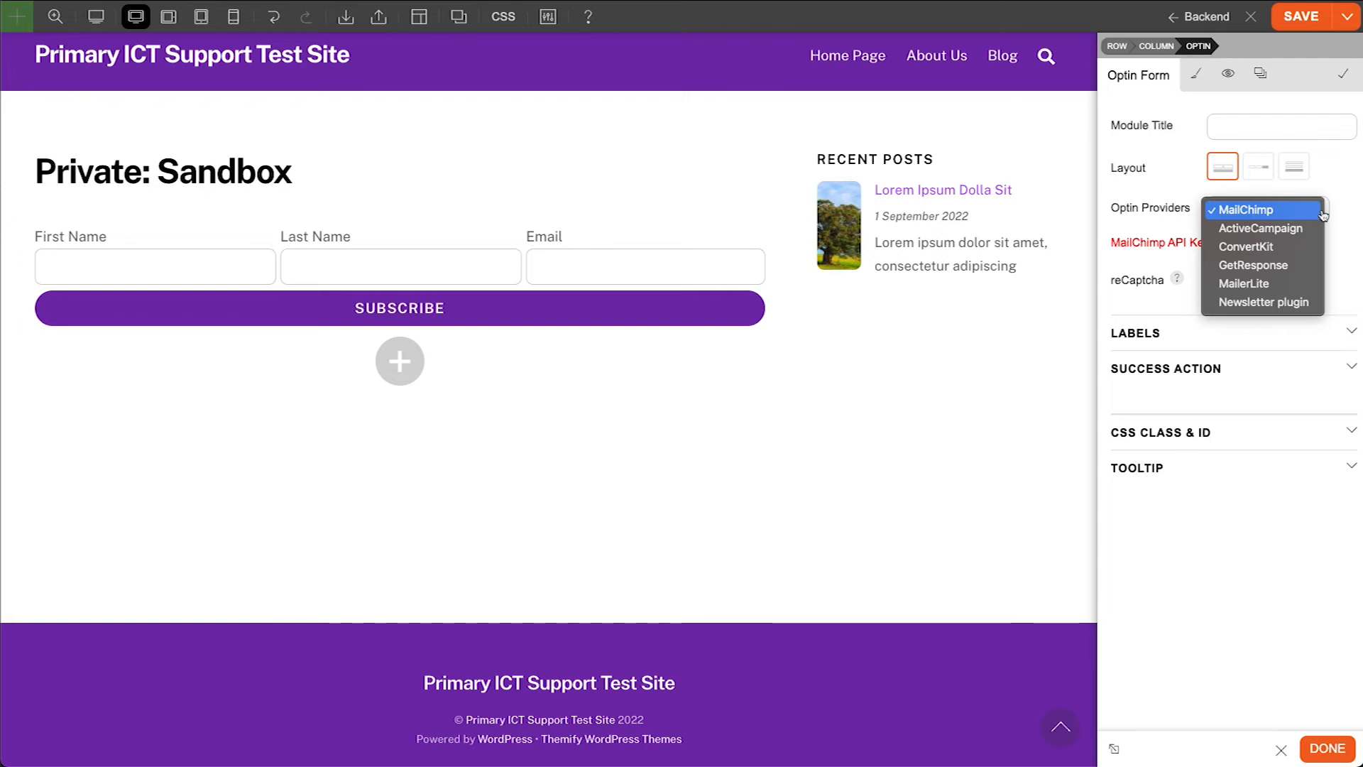
{"action": "left_click", "coordinate": [1344, 77]}
{"action": "left_click", "coordinate": [1344, 77]}
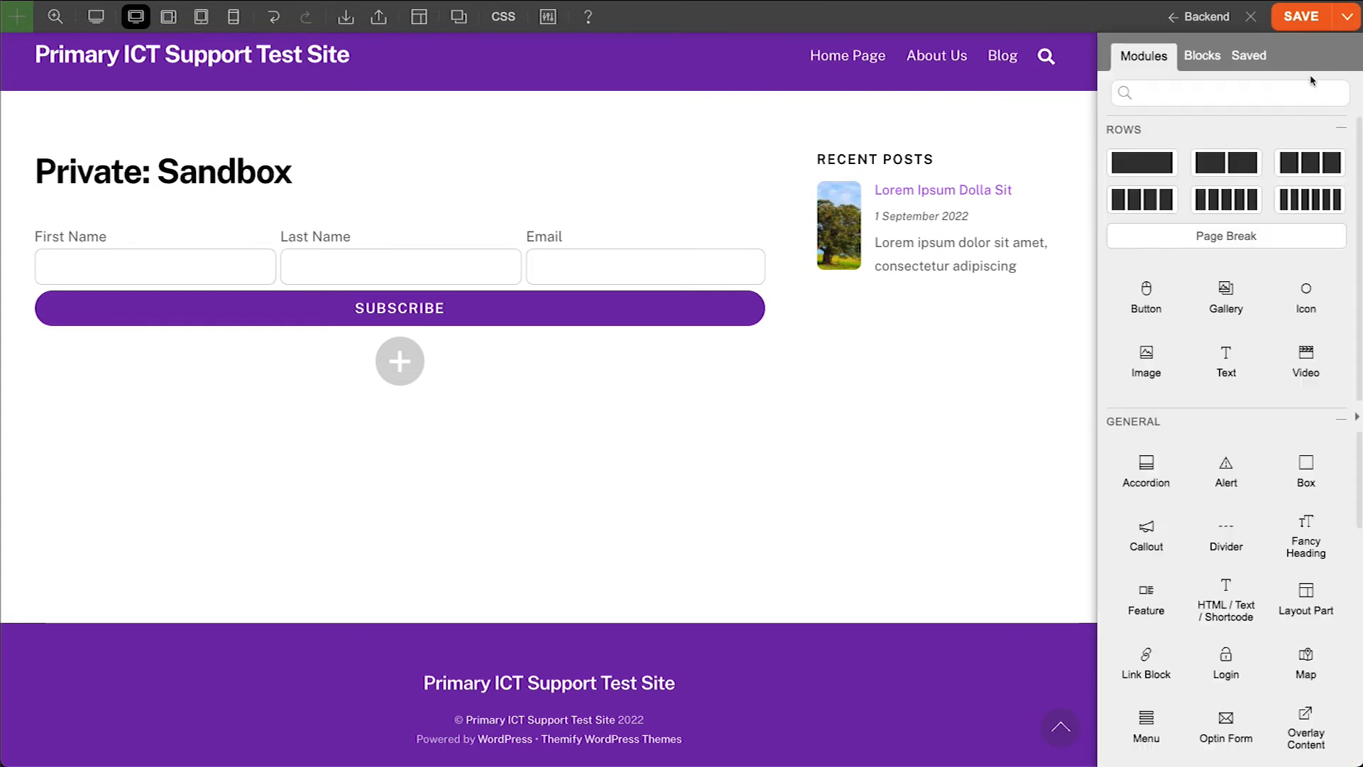
Switch to the backend and open the Optin section of the Integration API options in Themify Settings
{"action": "left_click", "coordinate": [1213, 21]}
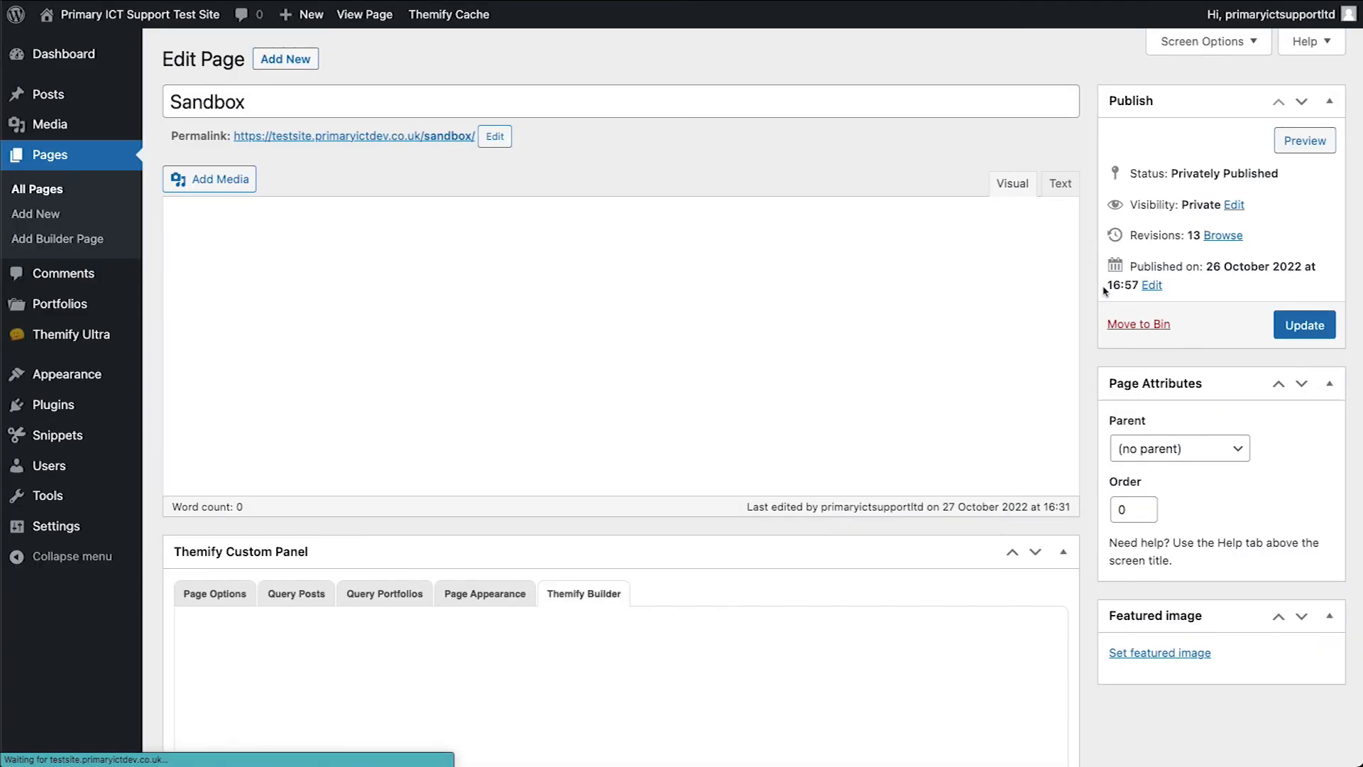
{"action": "mouse_move", "coordinate": [131, 337]}
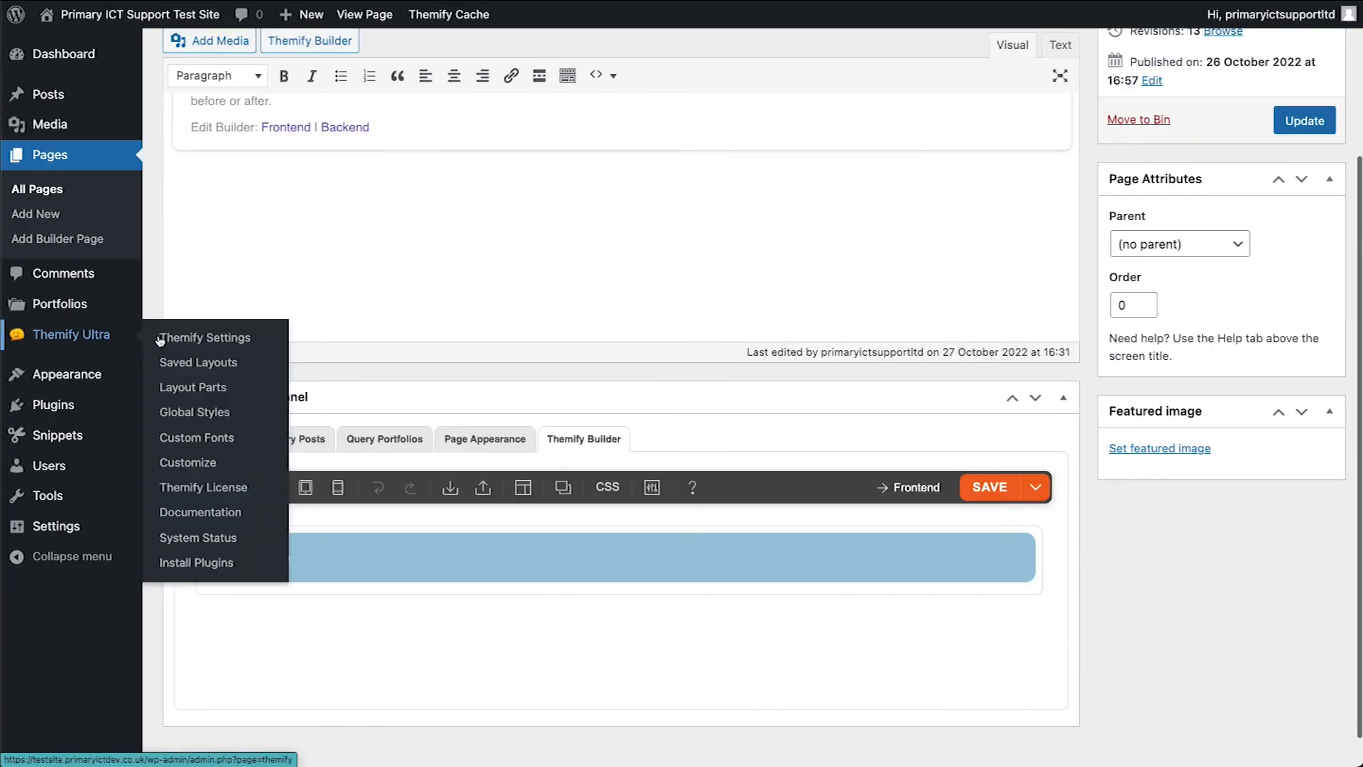
{"action": "left_click", "coordinate": [196, 339]}
{"action": "left_click", "coordinate": [278, 490]}
{"action": "left_click", "coordinate": [587, 462]}
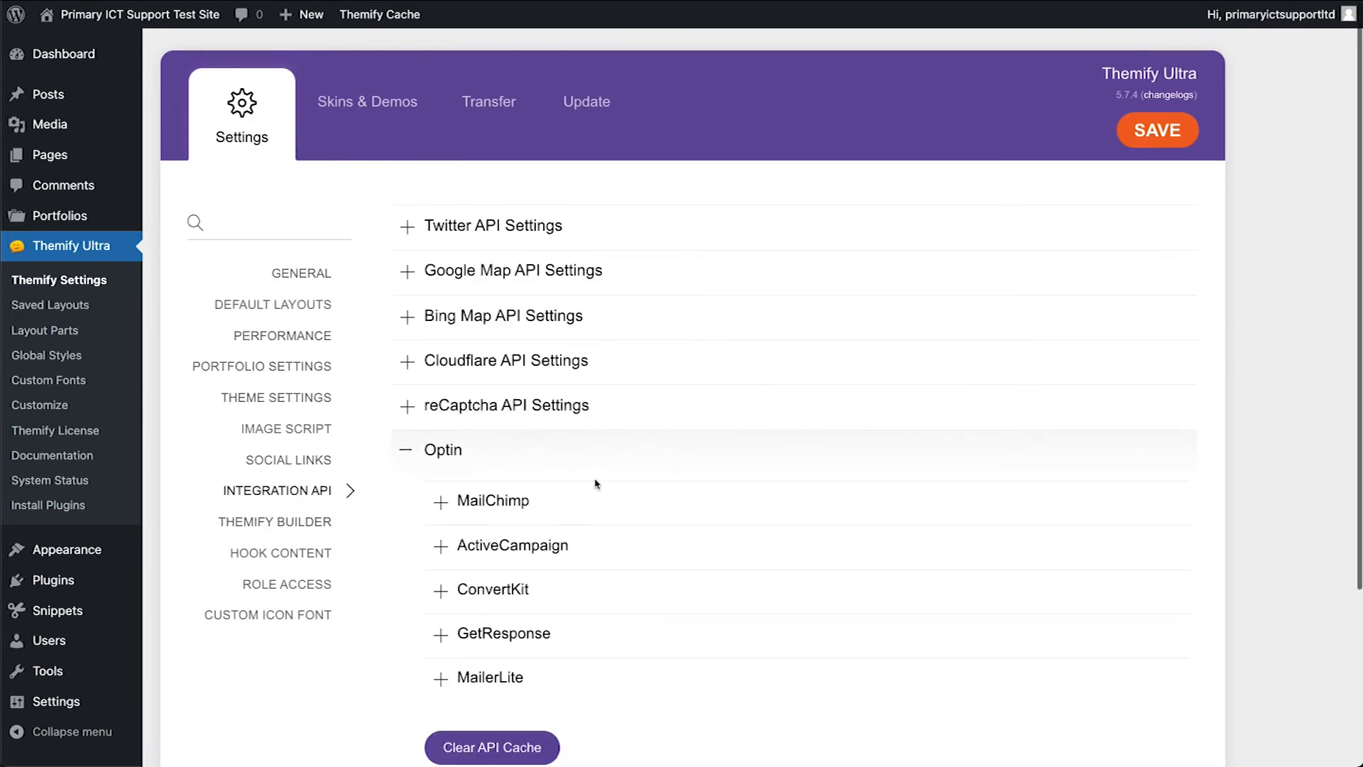
Expand the MailChimp and ActiveCampaign sections under Optin to view their API settings
{"action": "scroll", "coordinate": [605, 520], "scroll_direction": "down", "scroll_amount": 2}
{"action": "left_click", "coordinate": [588, 379]}
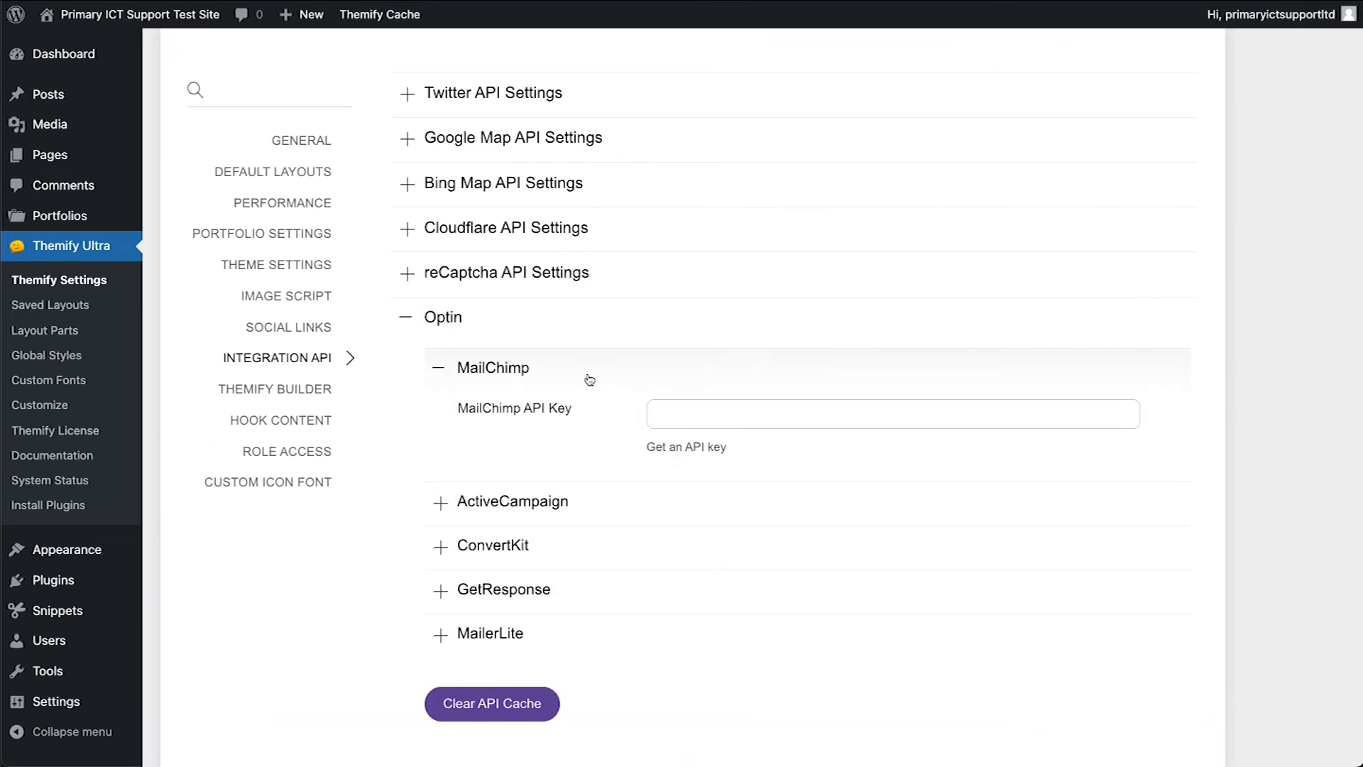
{"action": "left_click", "coordinate": [593, 511]}
{"action": "scroll", "coordinate": [594, 511], "scroll_direction": "down", "scroll_amount": 3}
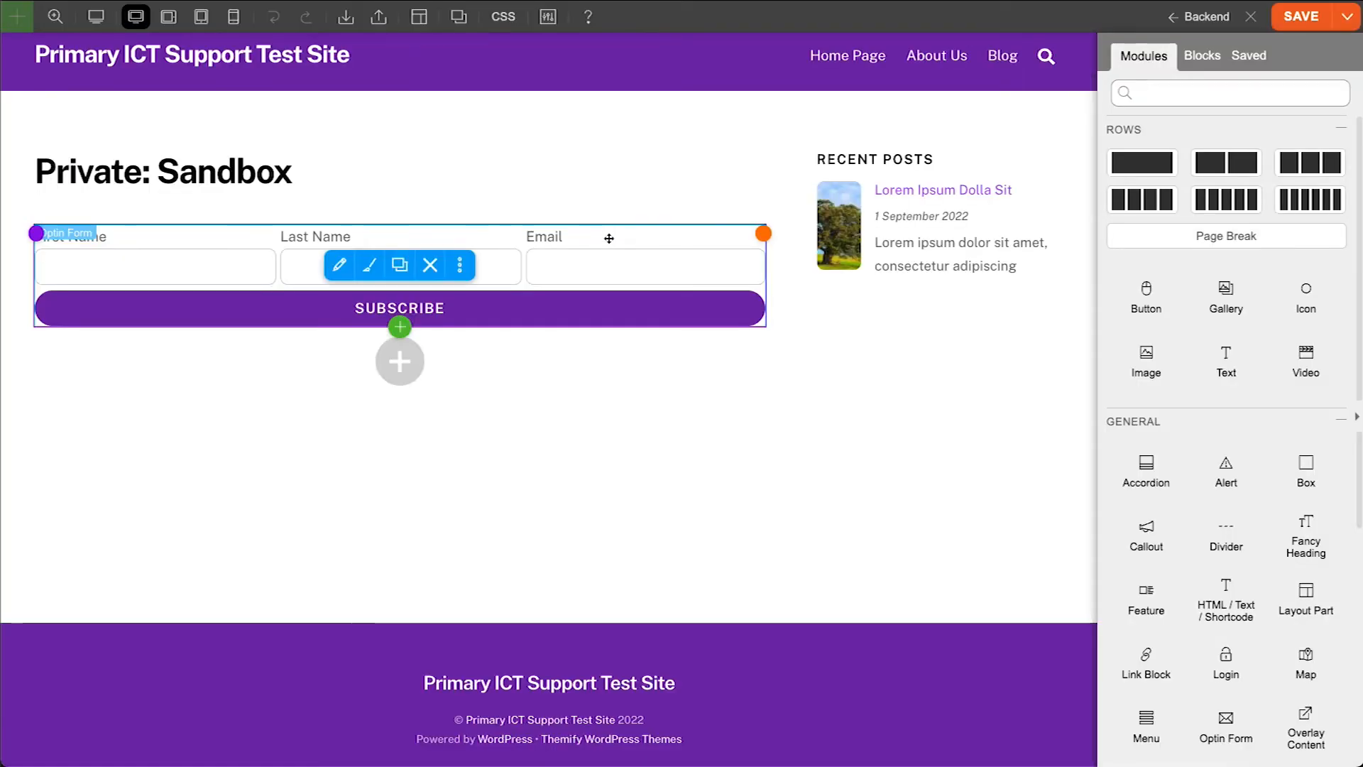
Reopen the Optin Form module for editing, expand its label settings and hide the Last Name field
{"action": "double_click", "coordinate": [647, 257]}
{"action": "left_click", "coordinate": [1254, 331]}
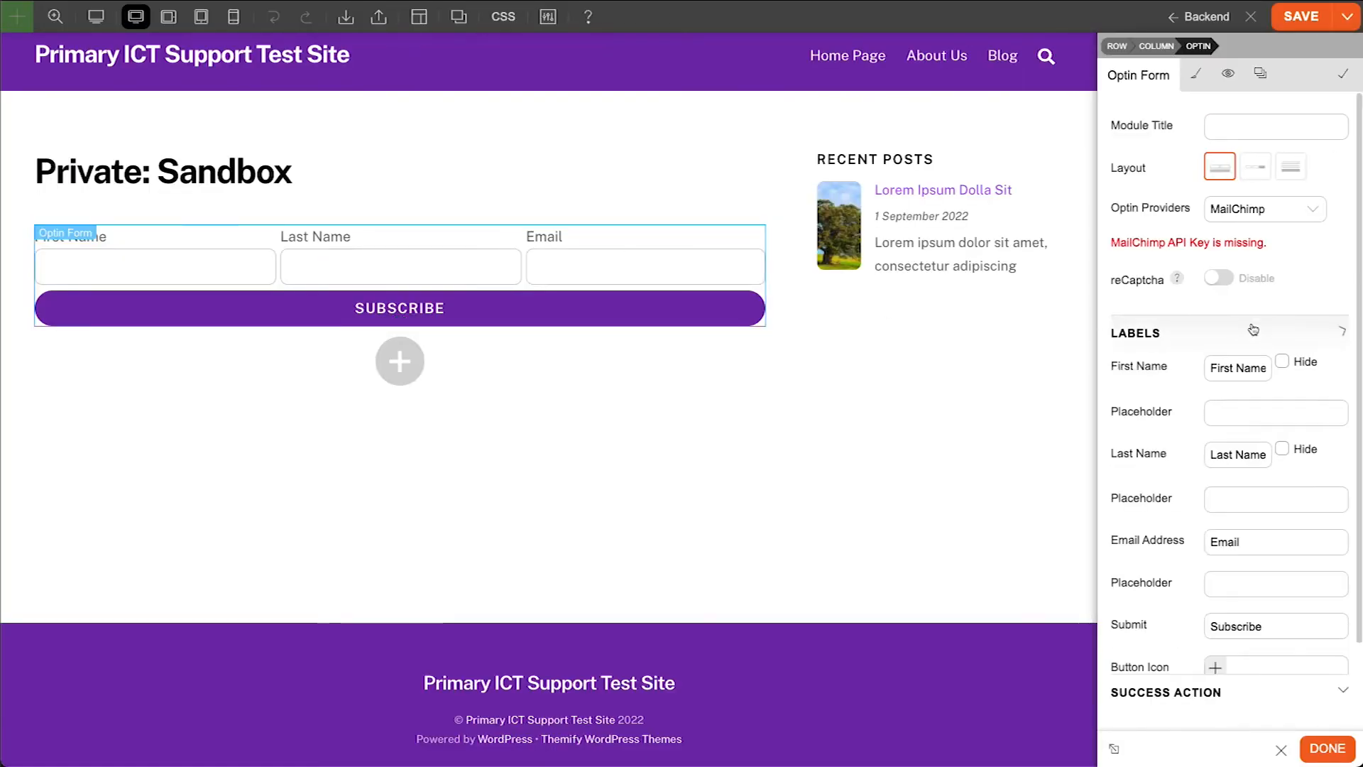
{"action": "scroll", "coordinate": [1305, 331], "scroll_direction": "down", "scroll_amount": 3}
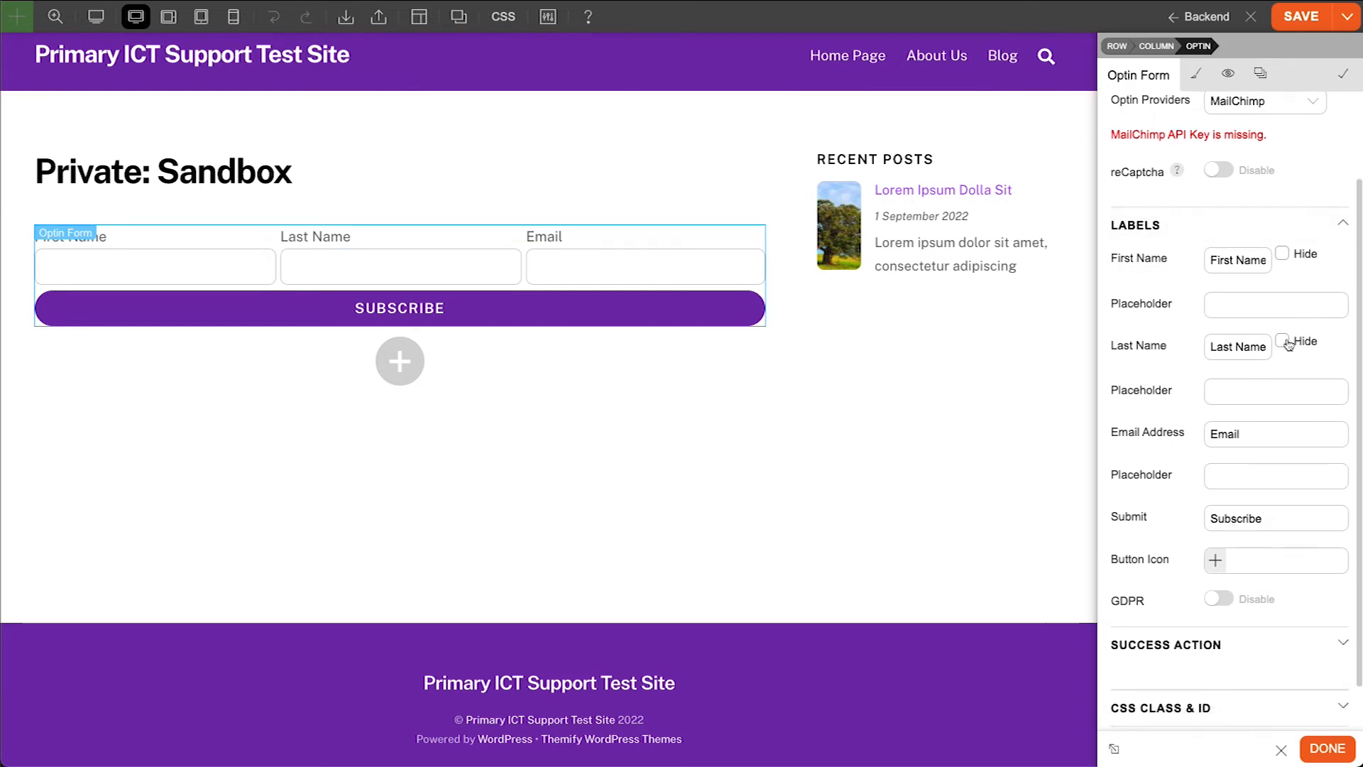
{"action": "left_click", "coordinate": [1283, 341]}
{"action": "scroll", "coordinate": [1307, 383], "scroll_direction": "down", "scroll_amount": 3}
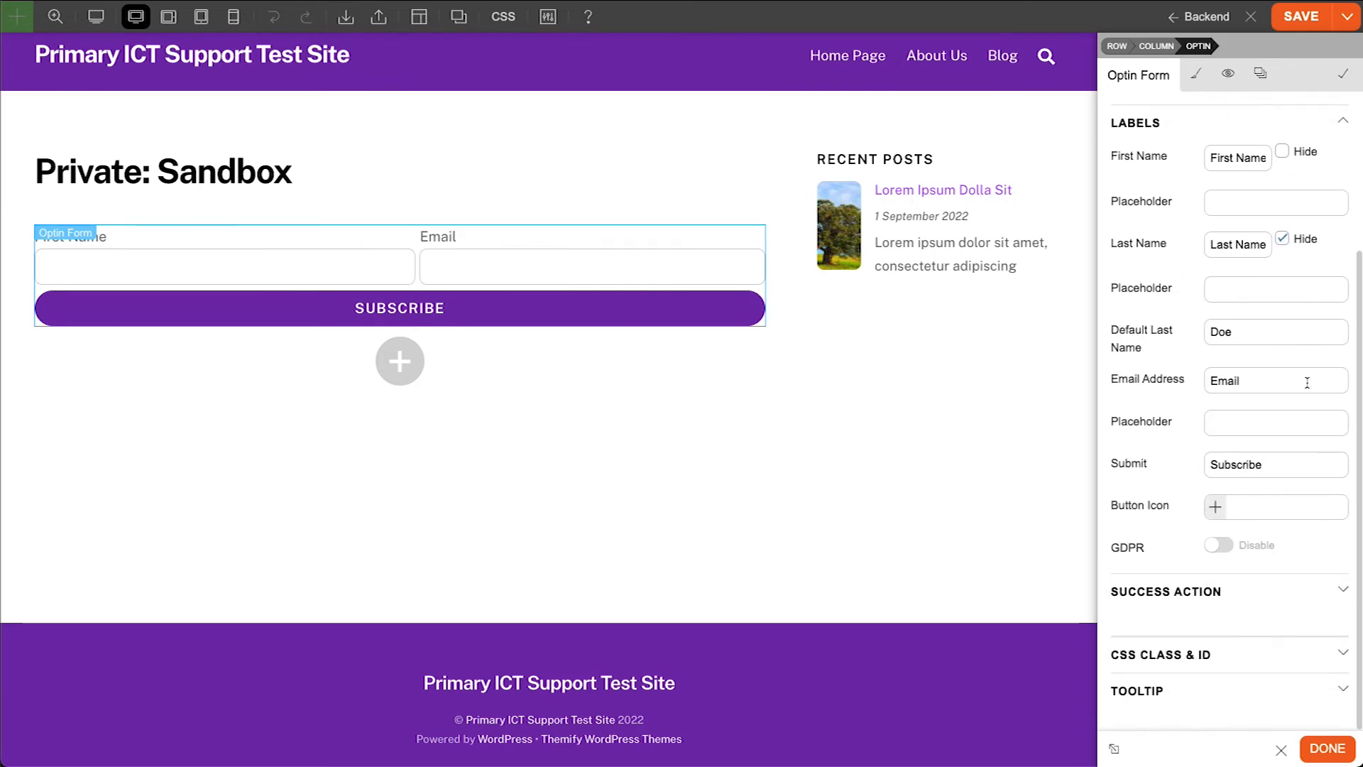
Enable the GDPR consent option on the optin form and view its Success Action settings
{"action": "left_click", "coordinate": [1265, 582]}
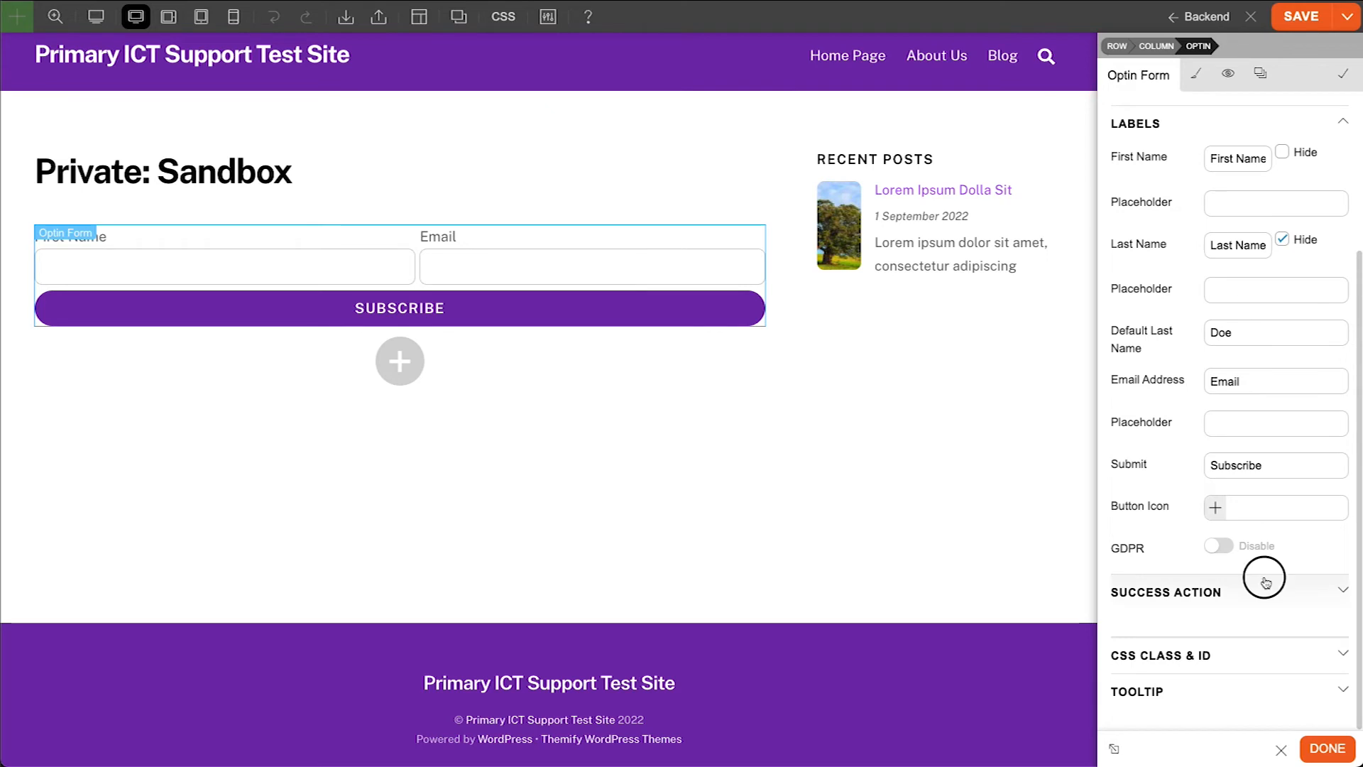
{"action": "left_click", "coordinate": [1219, 546]}
{"action": "scroll", "coordinate": [1309, 550], "scroll_direction": "down", "scroll_amount": 1}
{"action": "scroll", "coordinate": [1307, 545], "scroll_direction": "down", "scroll_amount": 5}
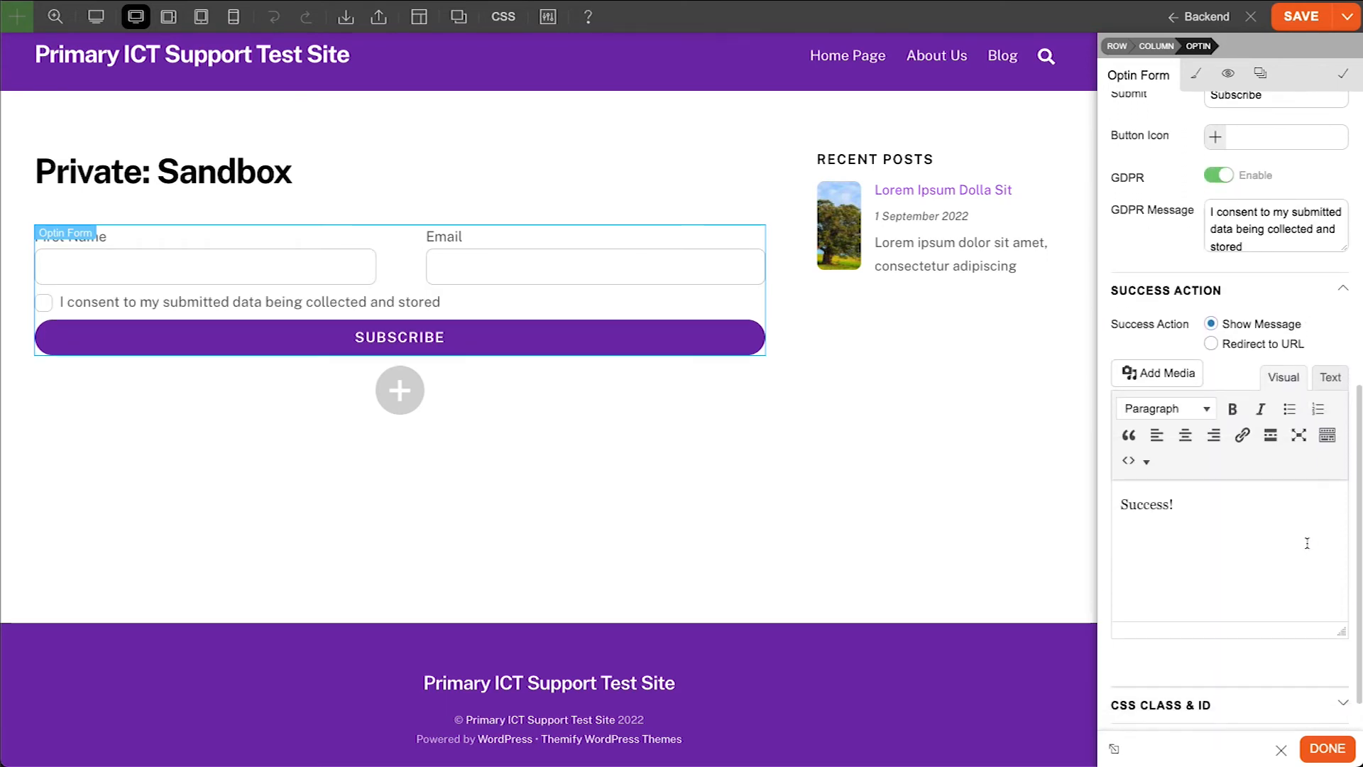
{"action": "scroll", "coordinate": [1307, 543], "scroll_direction": "down", "scroll_amount": 1}
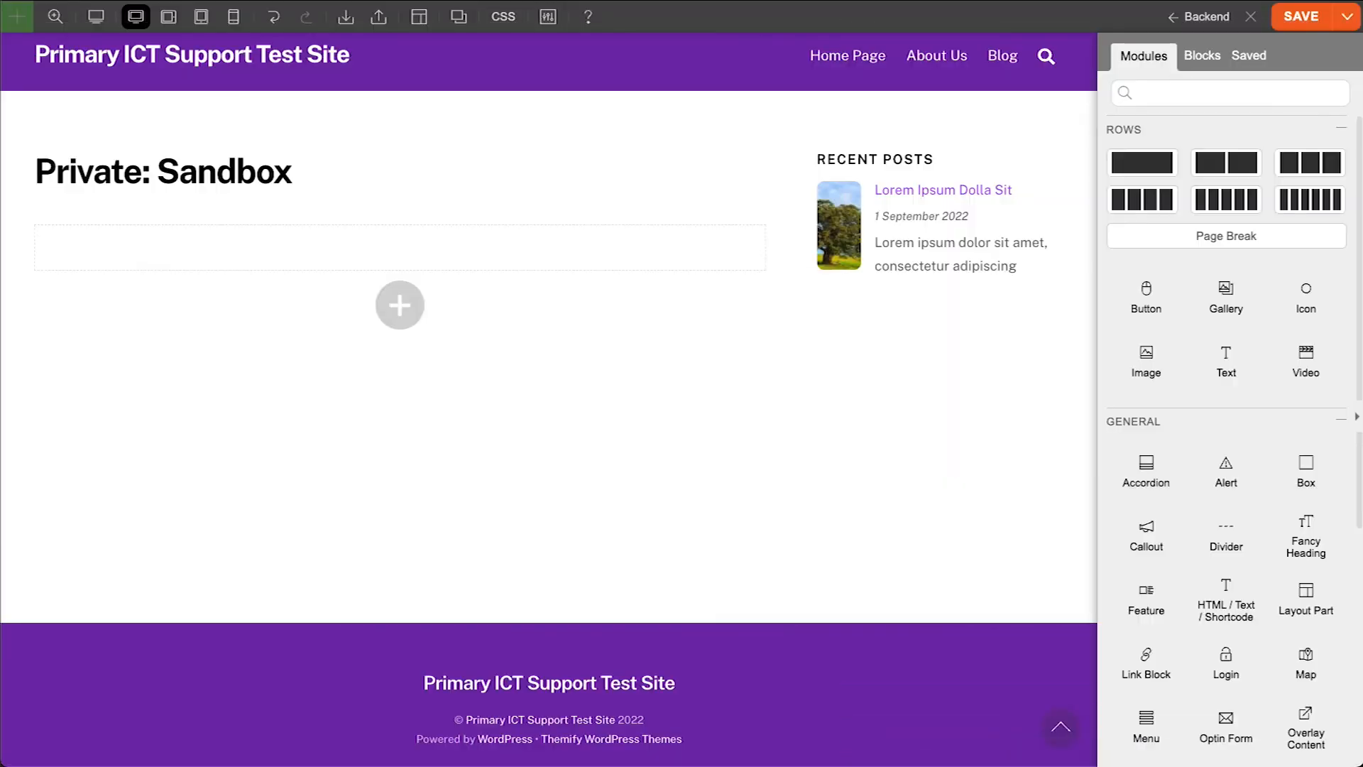
Add an Overlay Content module to the empty row and assign it the Overlay Content Layout Part
{"action": "left_click_drag", "start_coordinate": [1327, 738], "coordinate": [414, 254]}
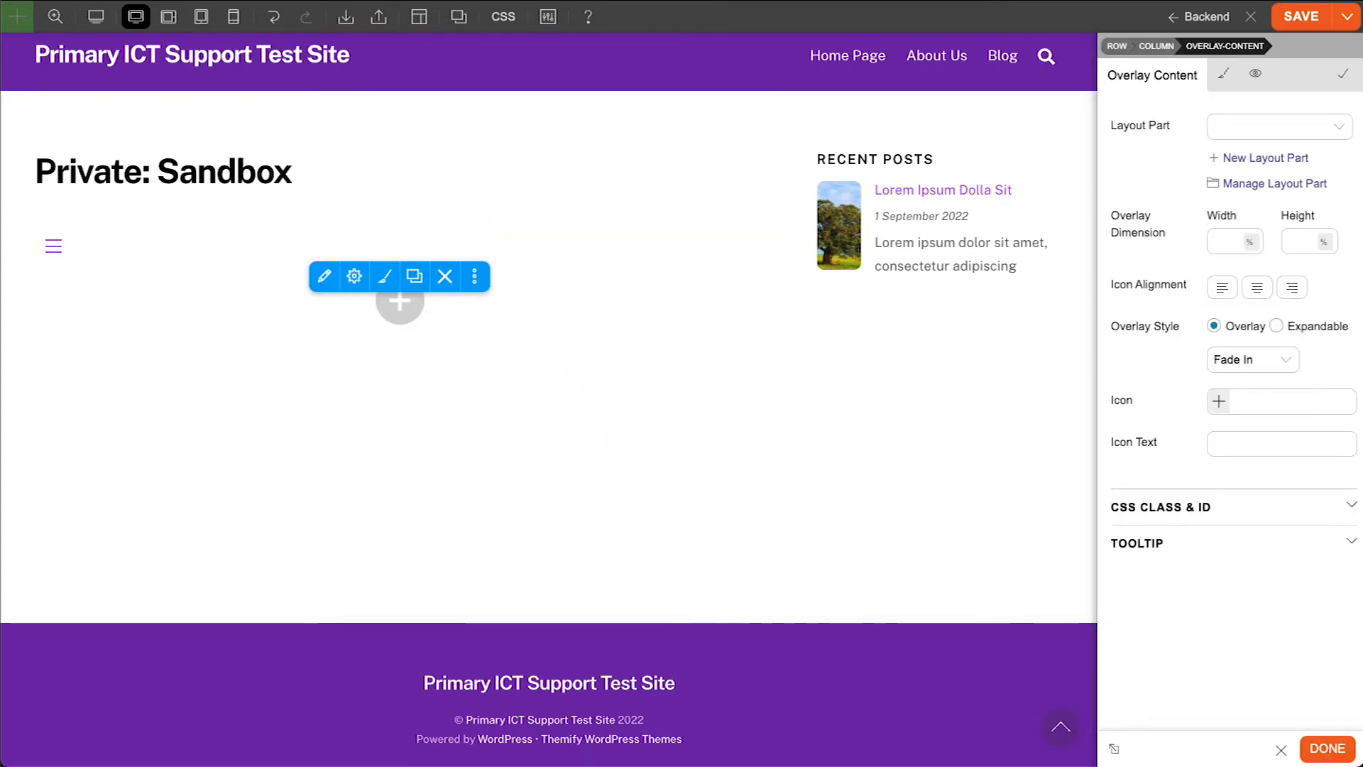
{"action": "left_click", "coordinate": [1340, 127]}
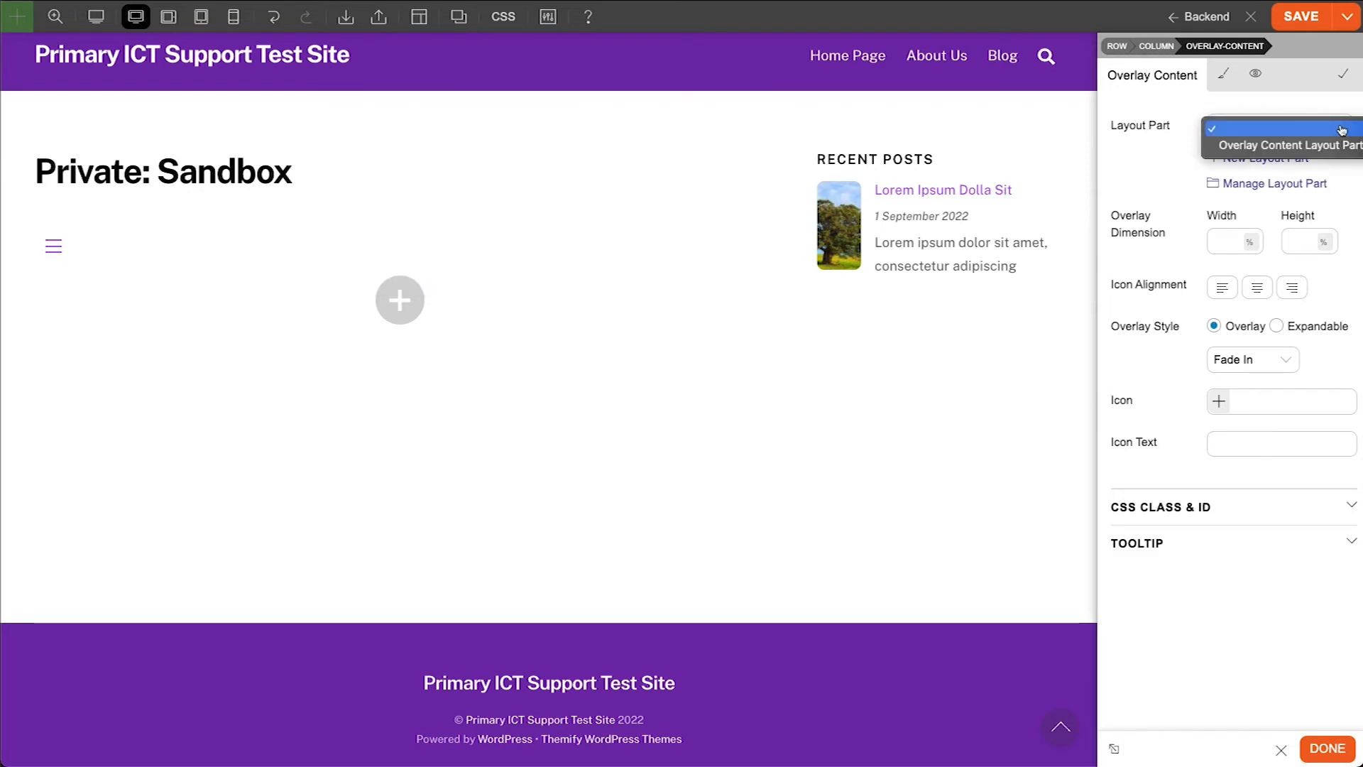
{"action": "left_click", "coordinate": [1330, 147]}
Set the overlay dimensions to 75% width and 75% height, and centre the icon
{"action": "left_click", "coordinate": [1233, 245]}
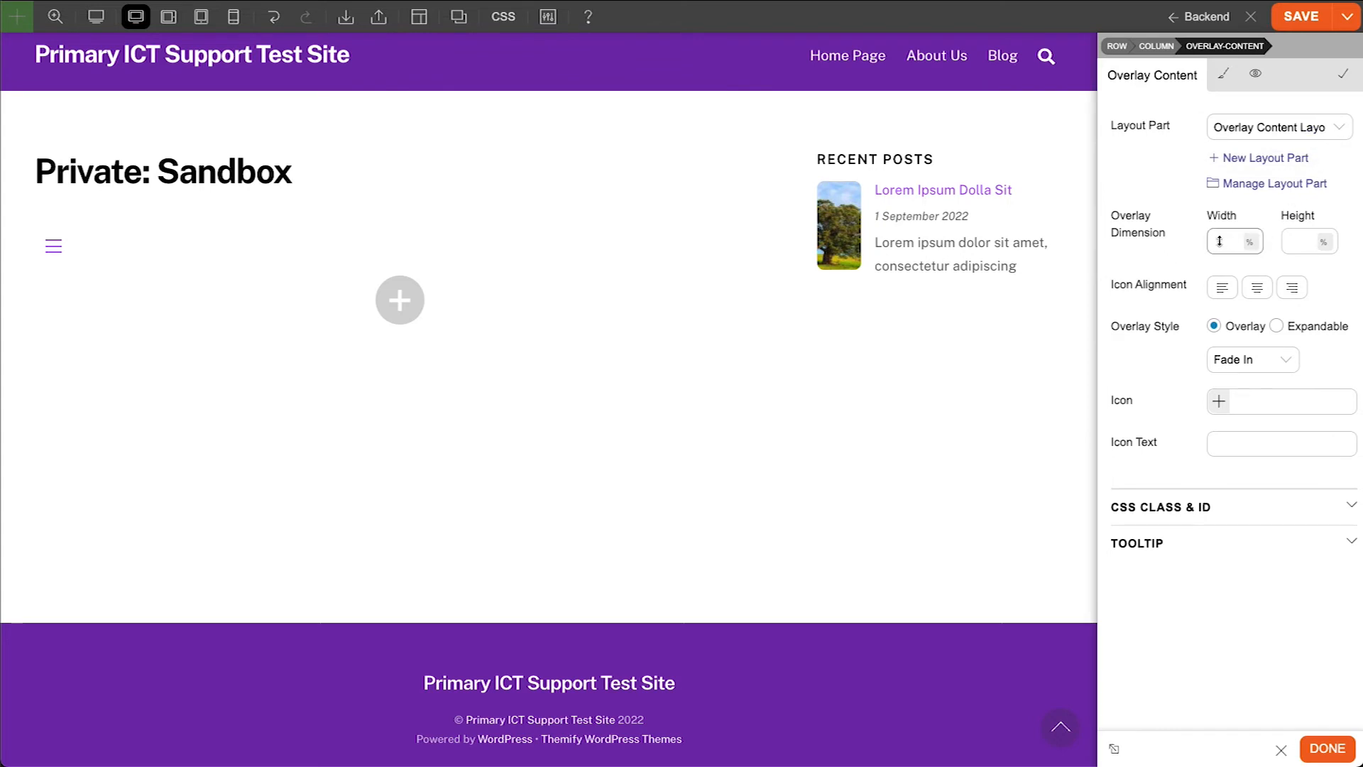
{"action": "type", "text": "75"}
{"action": "key", "text": "Tab"}
{"action": "left_click", "coordinate": [1257, 287]}
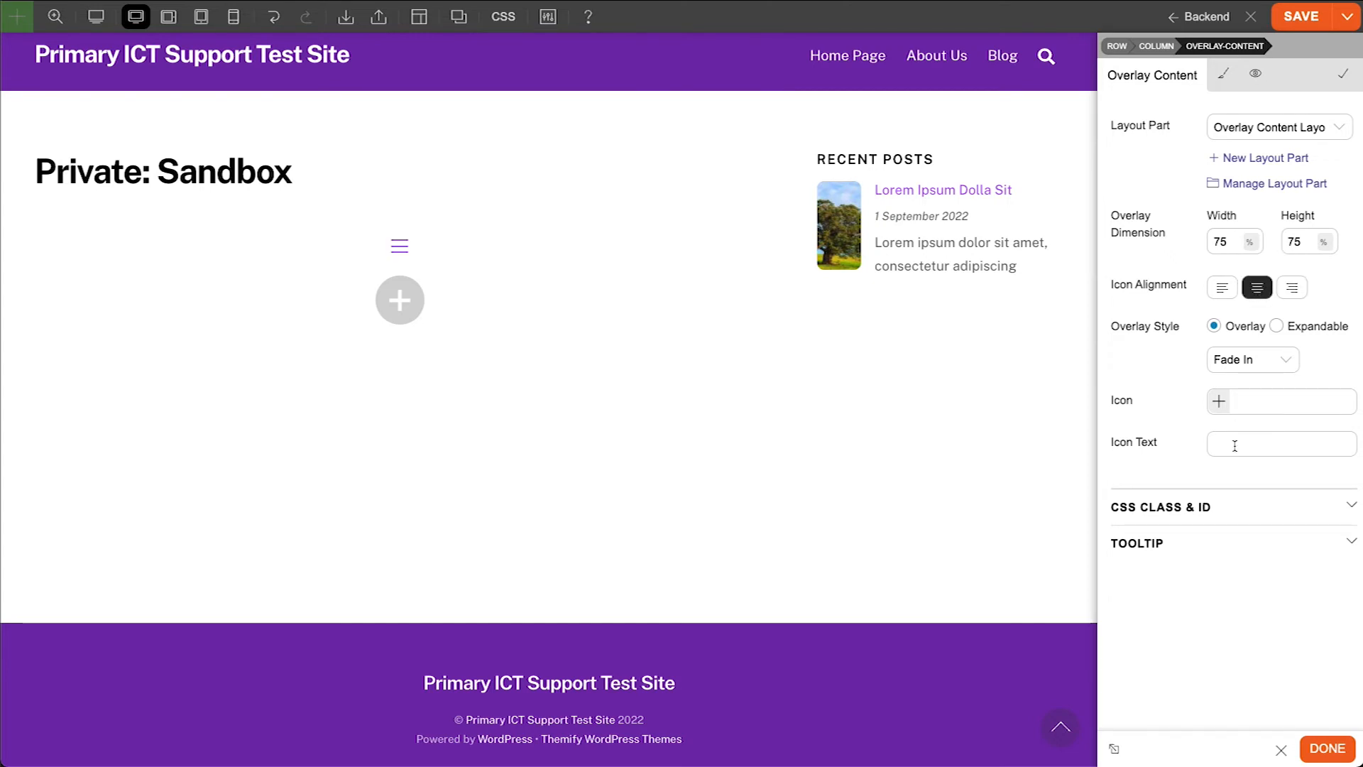
Set the overlay's icon text to "Click Me", then open and close the overlay to preview it
{"action": "left_click", "coordinate": [1235, 446]}
{"action": "type", "text": "Click Me"}
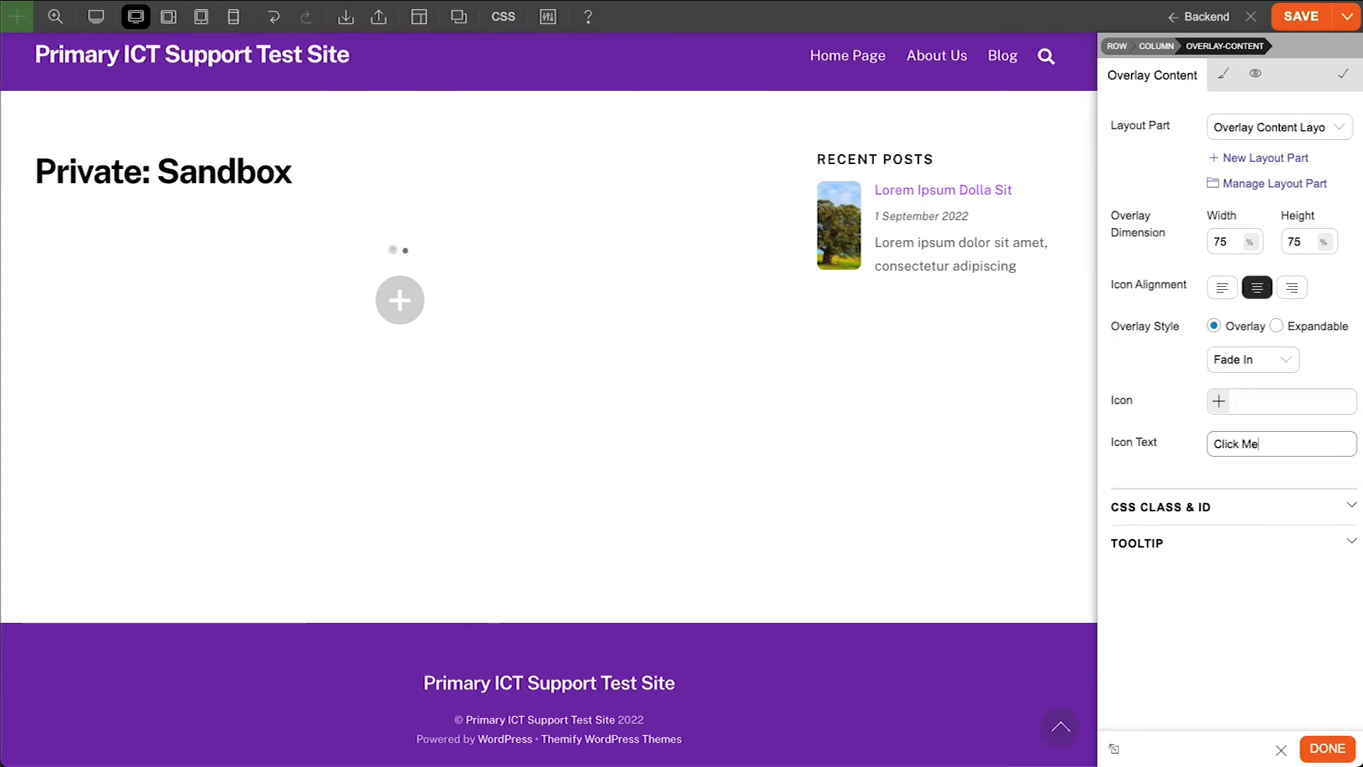
{"action": "left_click", "coordinate": [1174, 426]}
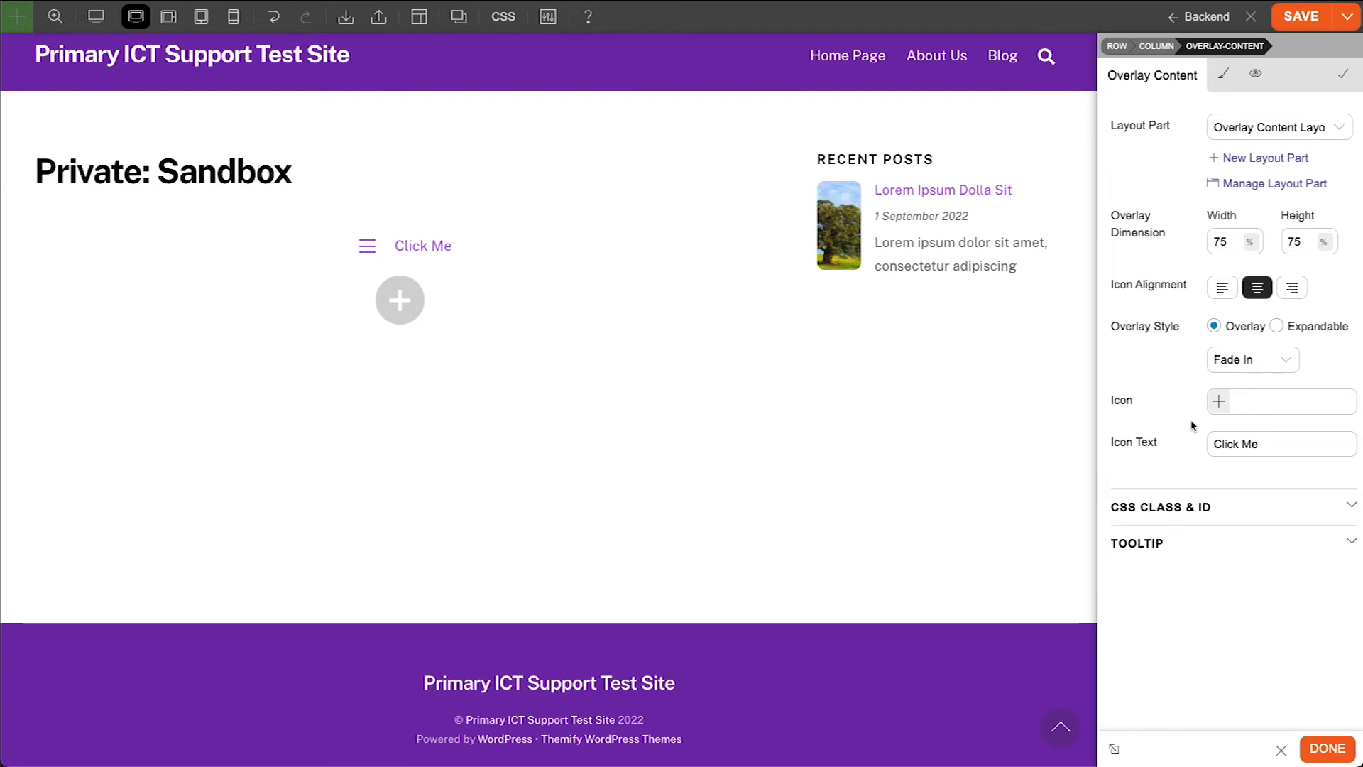
{"action": "left_click", "coordinate": [430, 246]}
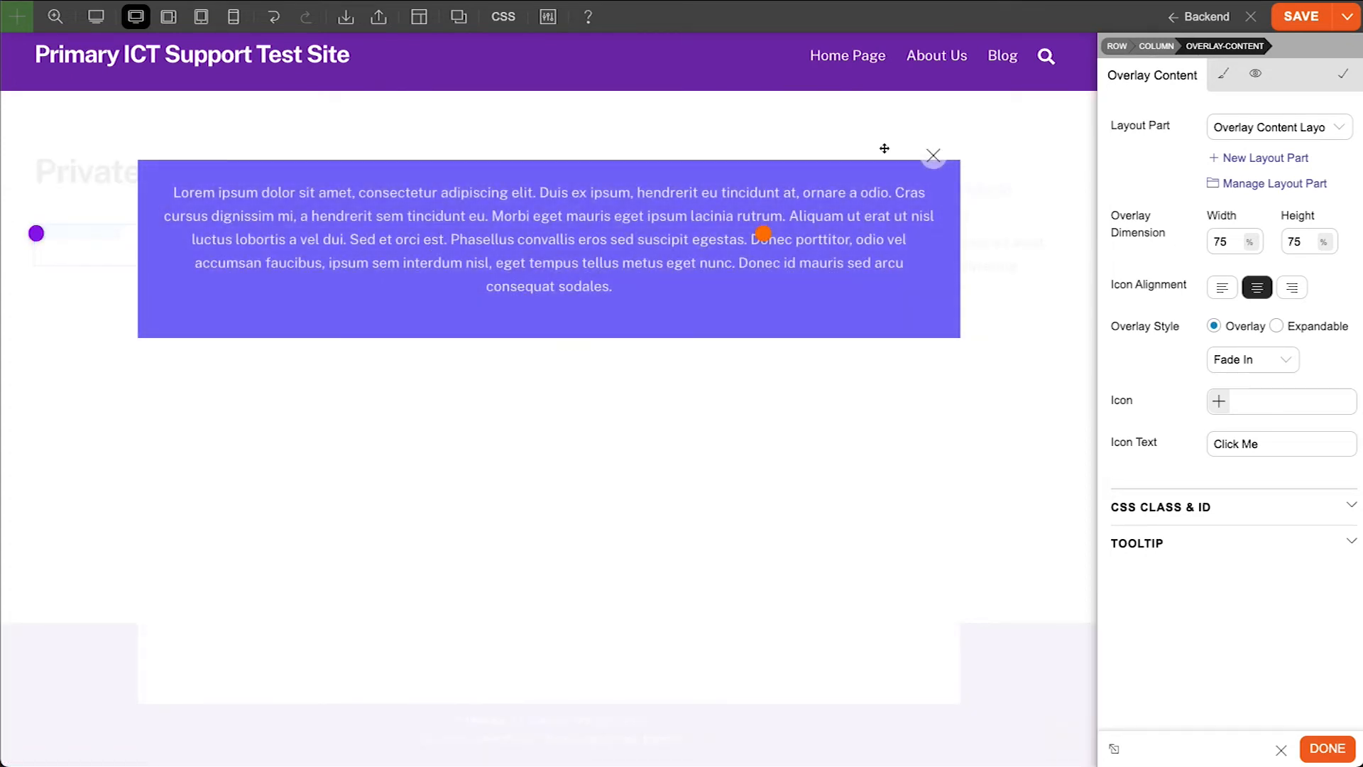
{"action": "left_click", "coordinate": [934, 156]}
Change the overlay style to Expandable, opening as Below, and preview expanding and collapsing the content
{"action": "left_click", "coordinate": [1304, 326]}
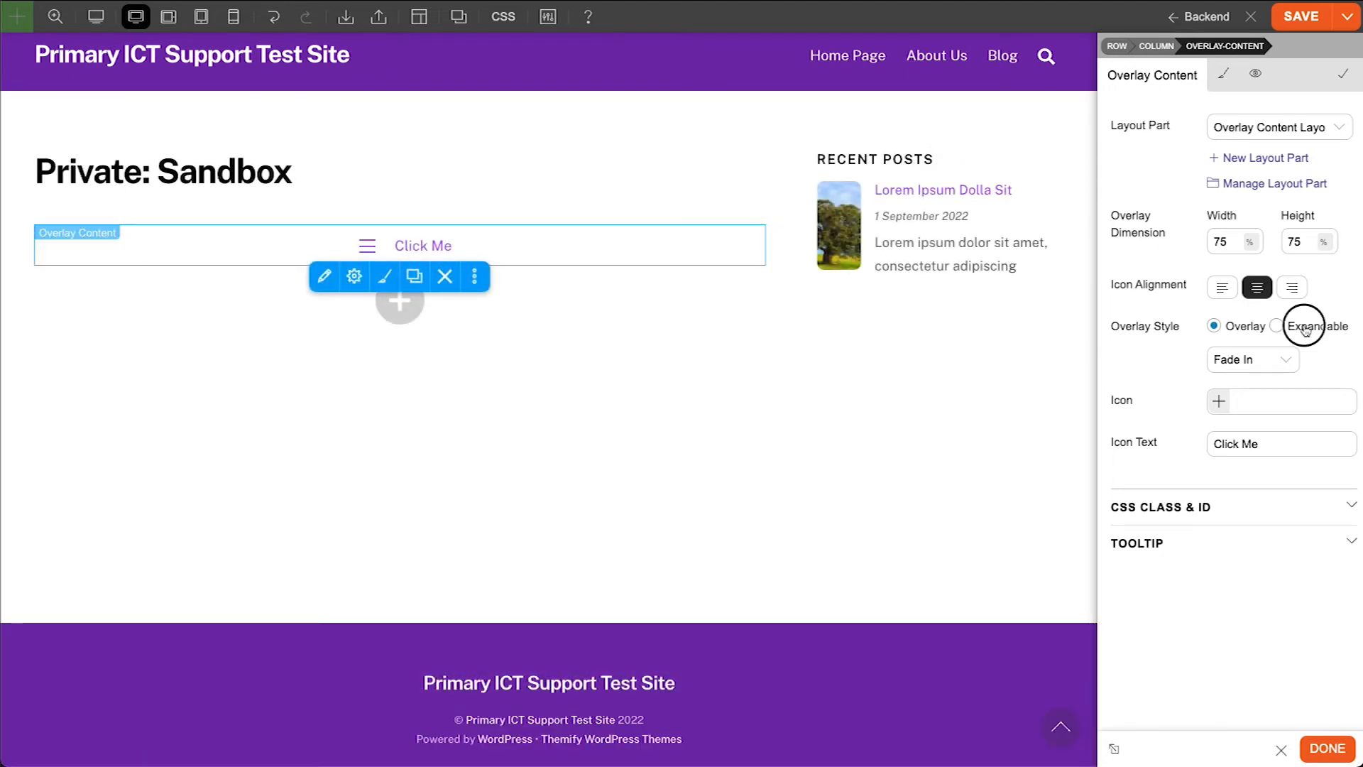
{"action": "left_click", "coordinate": [1244, 359]}
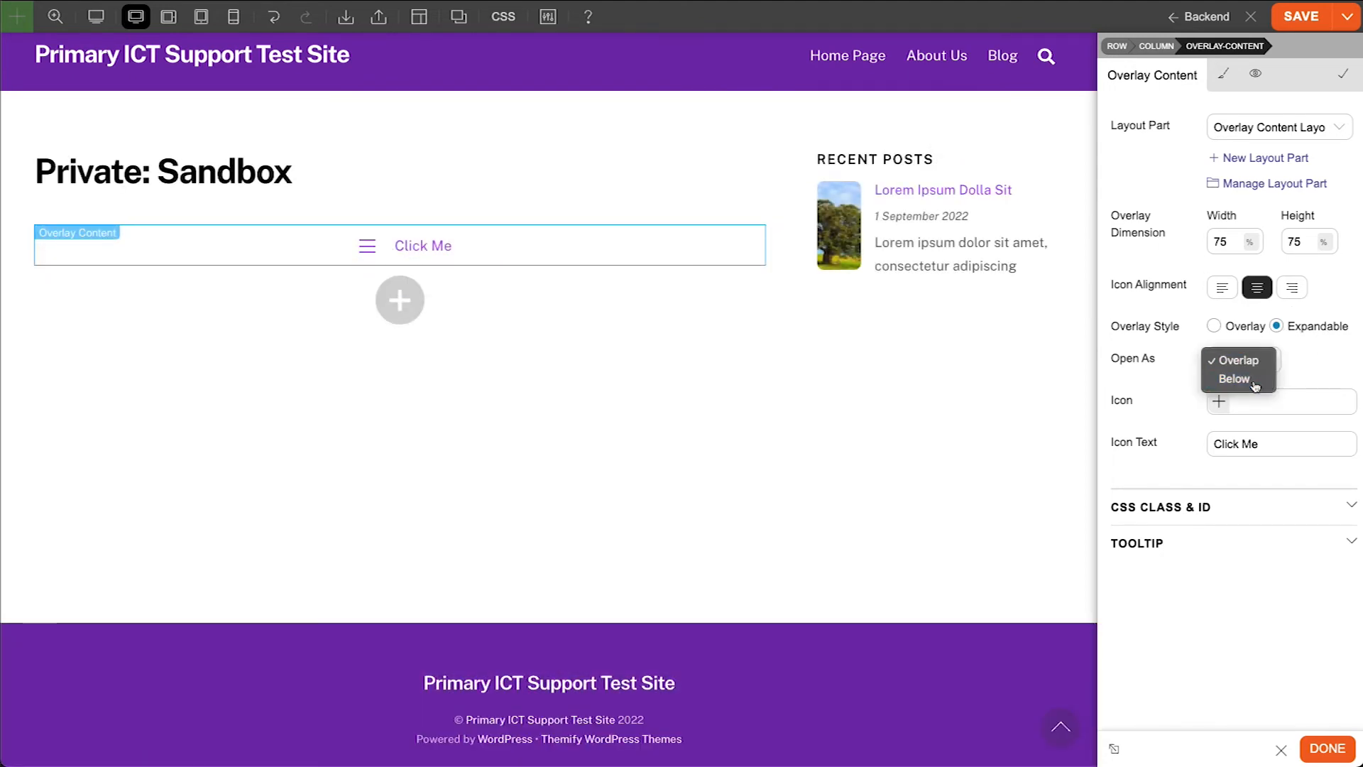
{"action": "left_click", "coordinate": [1239, 377]}
{"action": "left_click", "coordinate": [426, 249]}
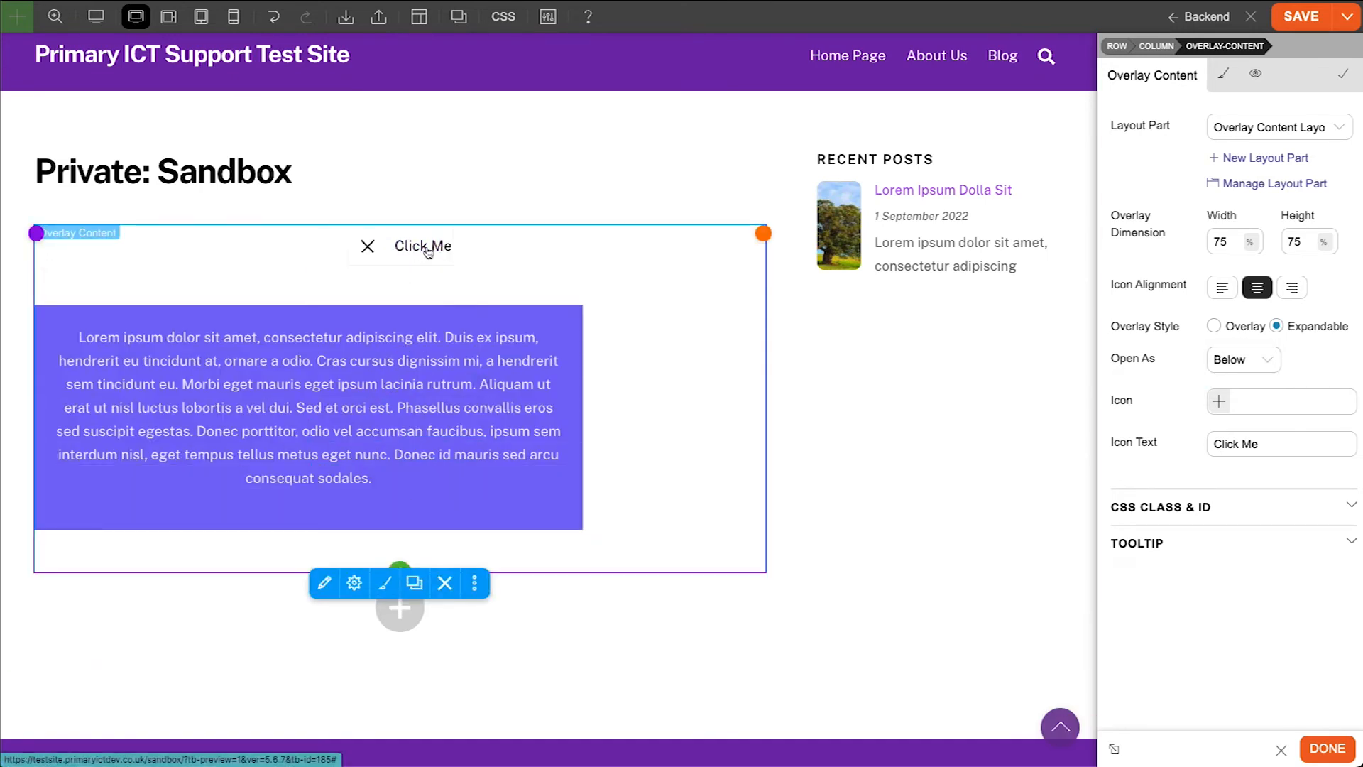
{"action": "left_click", "coordinate": [427, 250]}
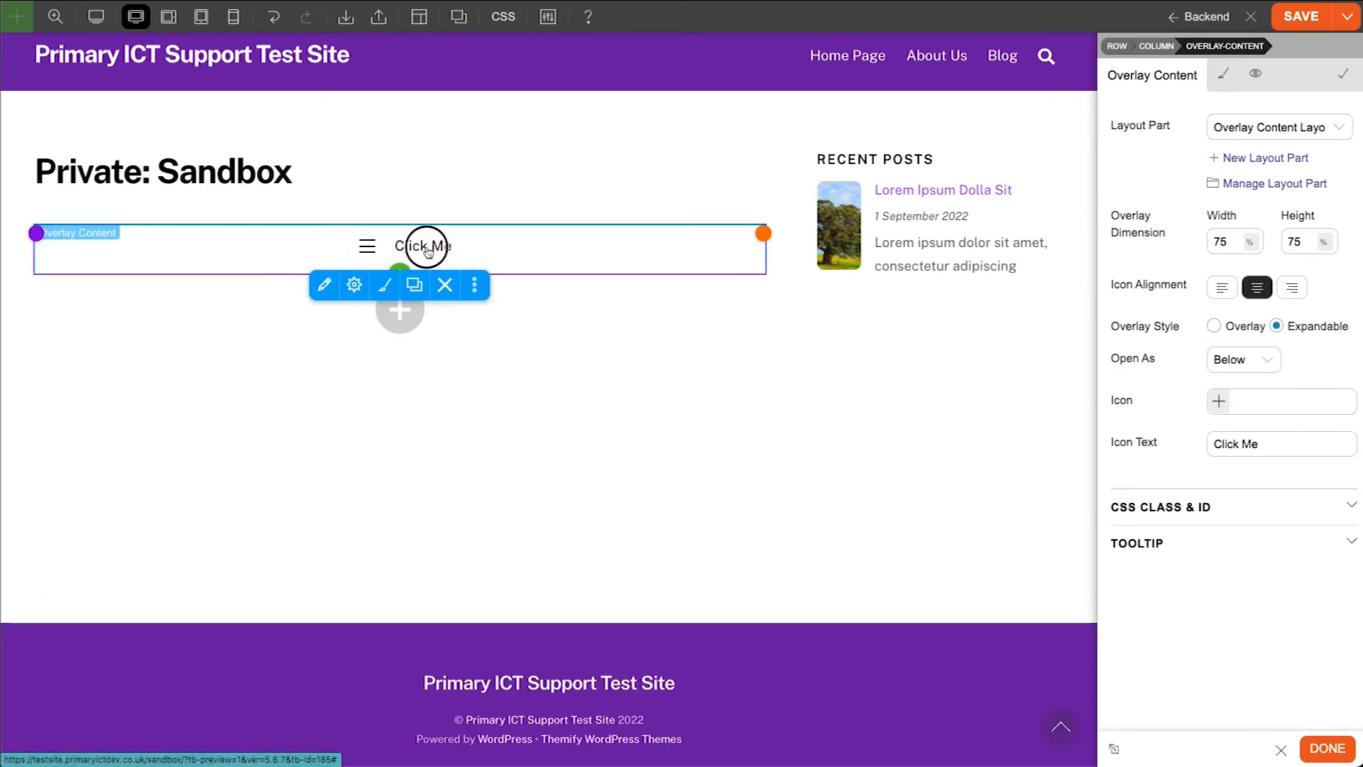
{"action": "left_click", "coordinate": [426, 250]}
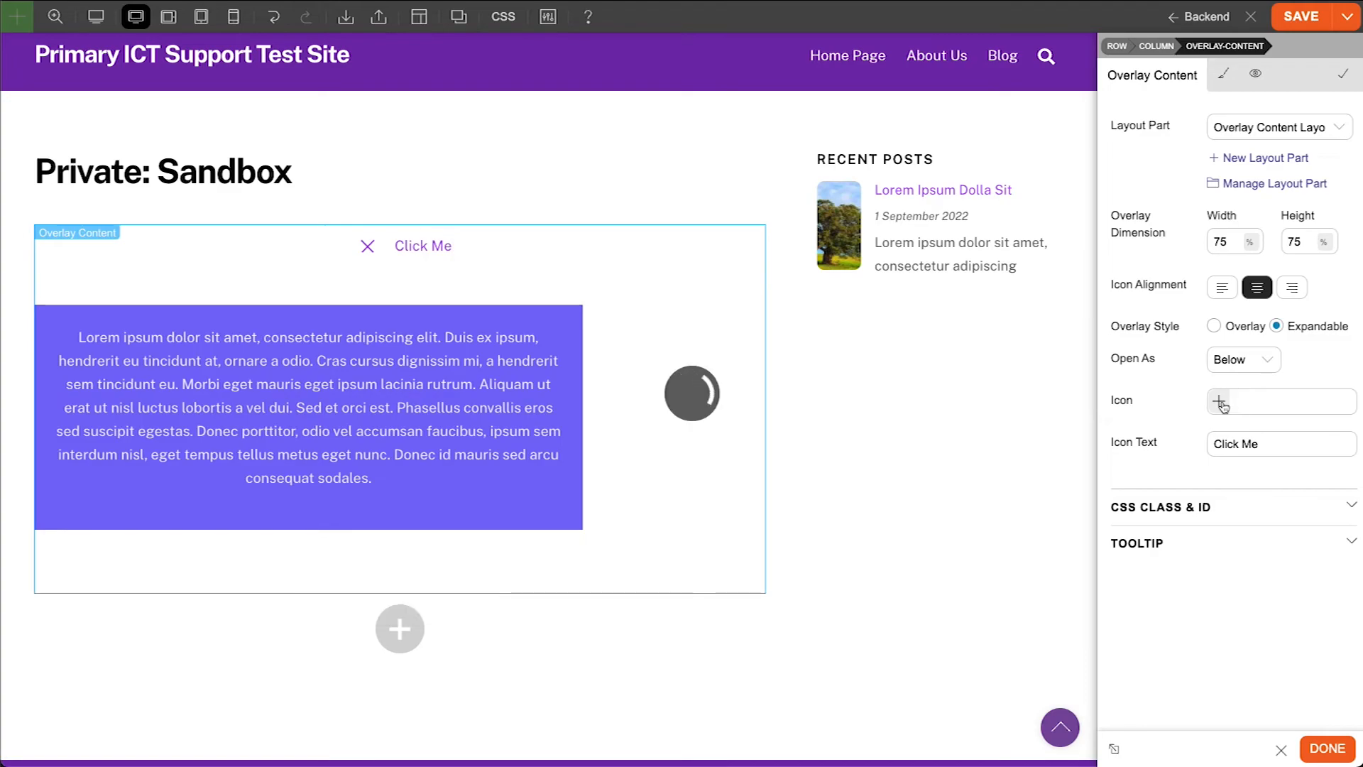
Search the icon library for "zoom", assign the zoom-in icon to the overlay trigger and finish editing the module
{"action": "type", "text": "zoom"}
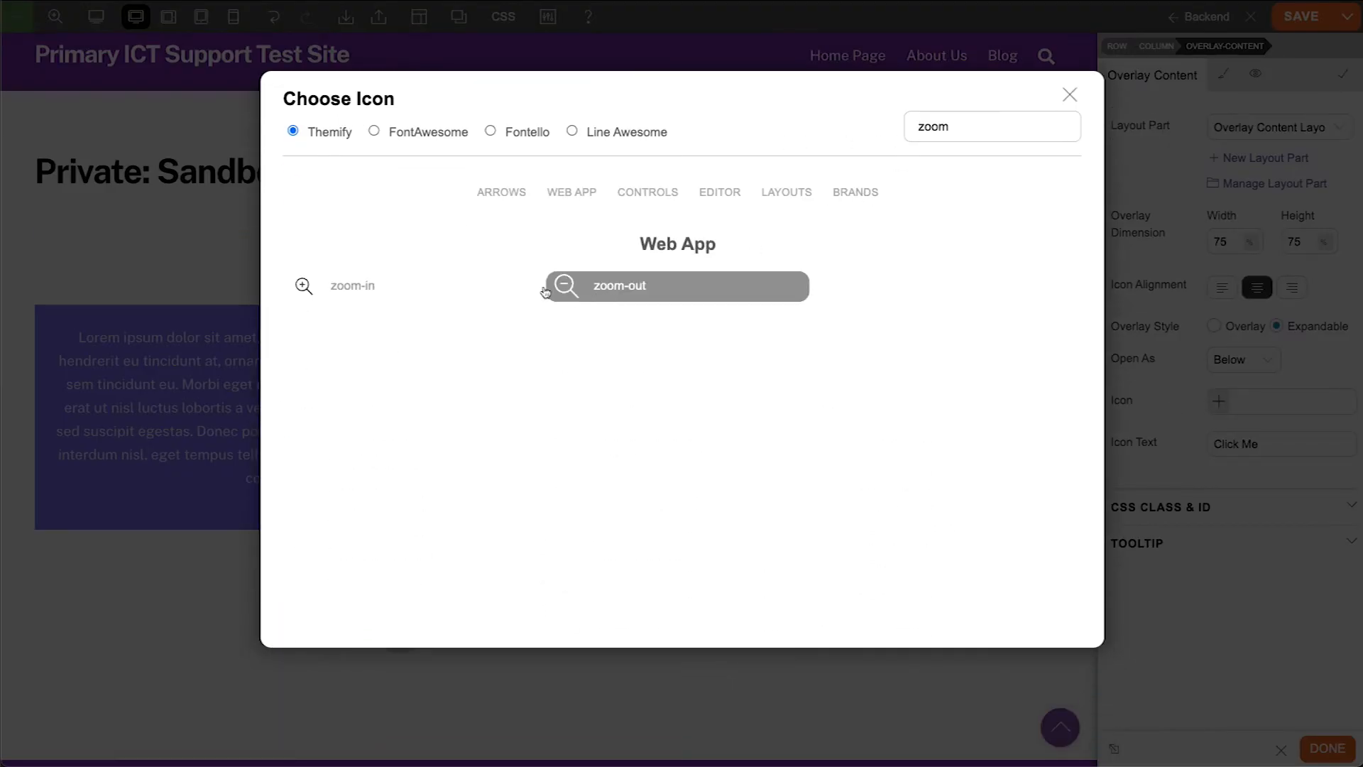
{"action": "left_click", "coordinate": [397, 283]}
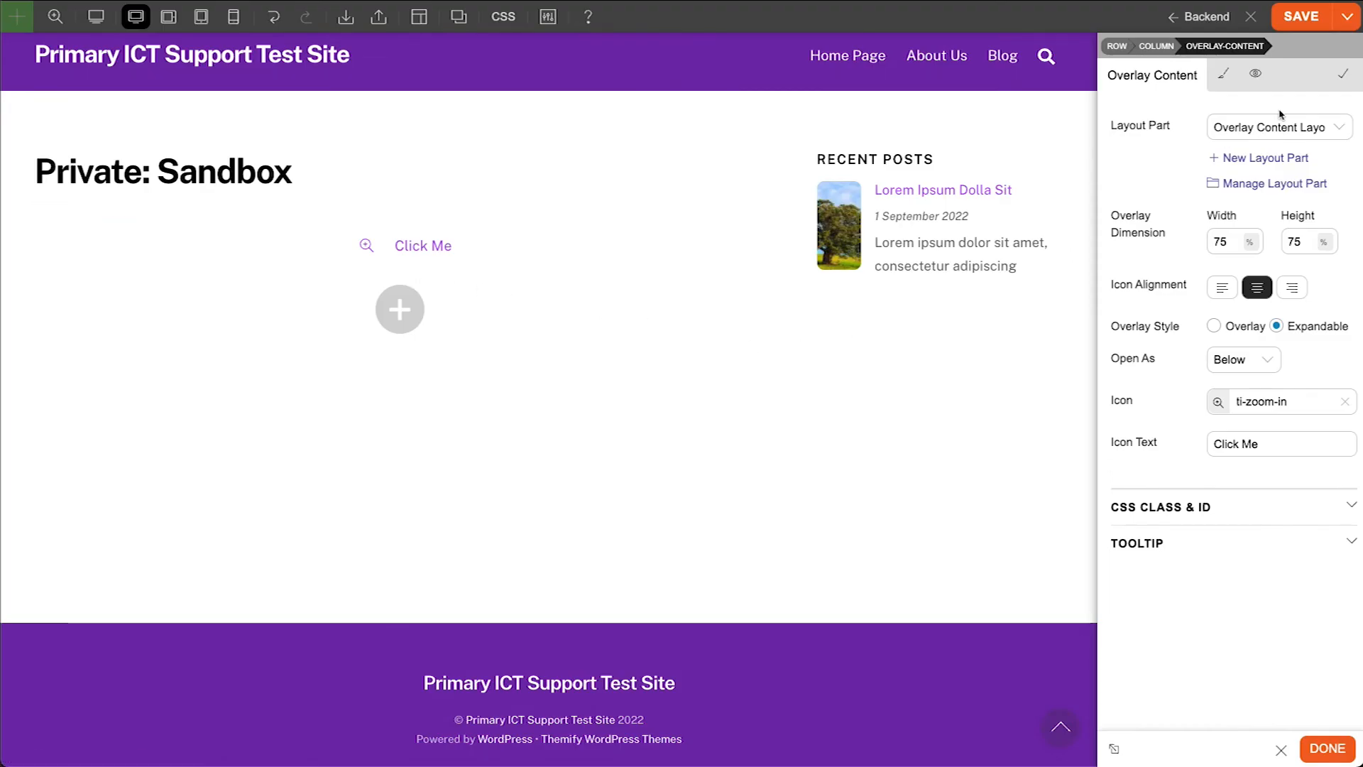
{"action": "left_click", "coordinate": [1344, 77]}
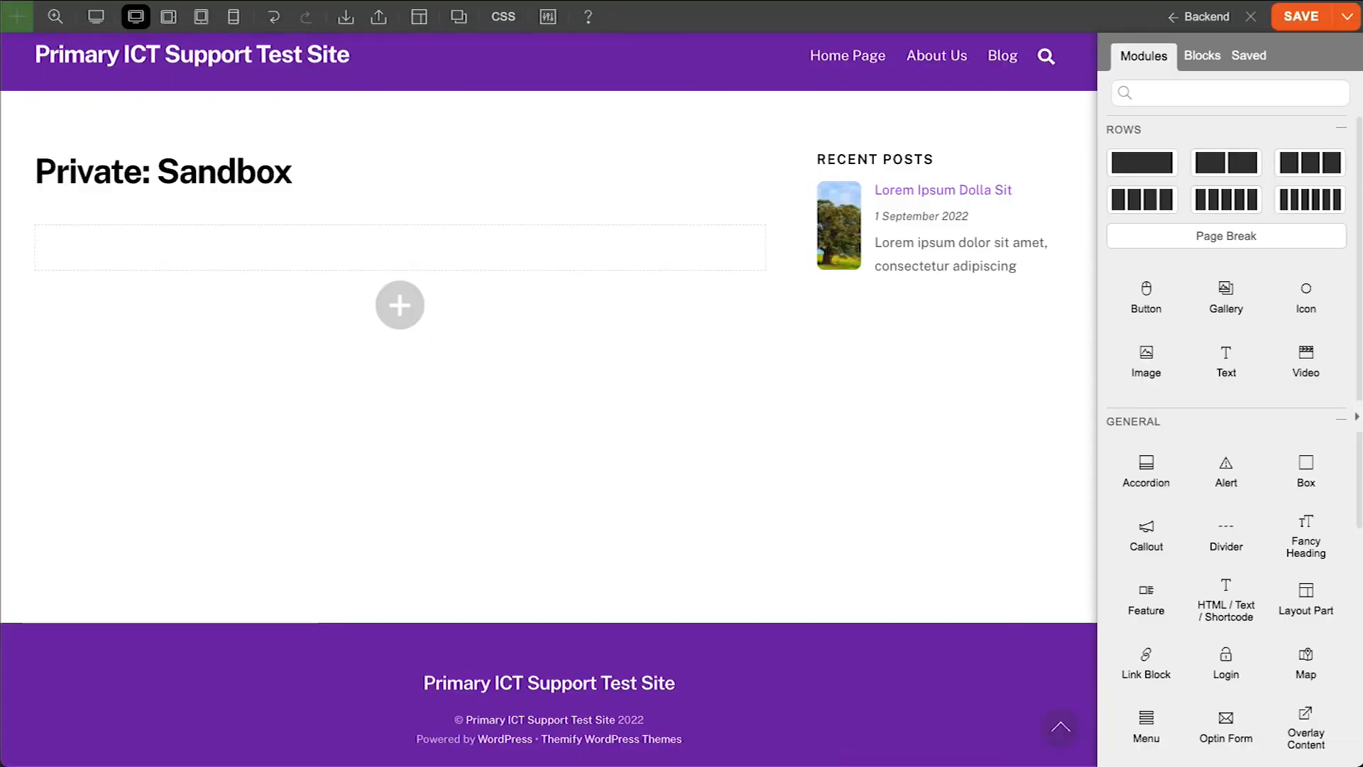
Add a Portfolio module to the empty row, try denser grid layouts and settle on Grid 3
{"action": "scroll", "coordinate": [1321, 437], "scroll_direction": "down", "scroll_amount": 3}
{"action": "left_click_drag", "start_coordinate": [1148, 630], "coordinate": [377, 261]}
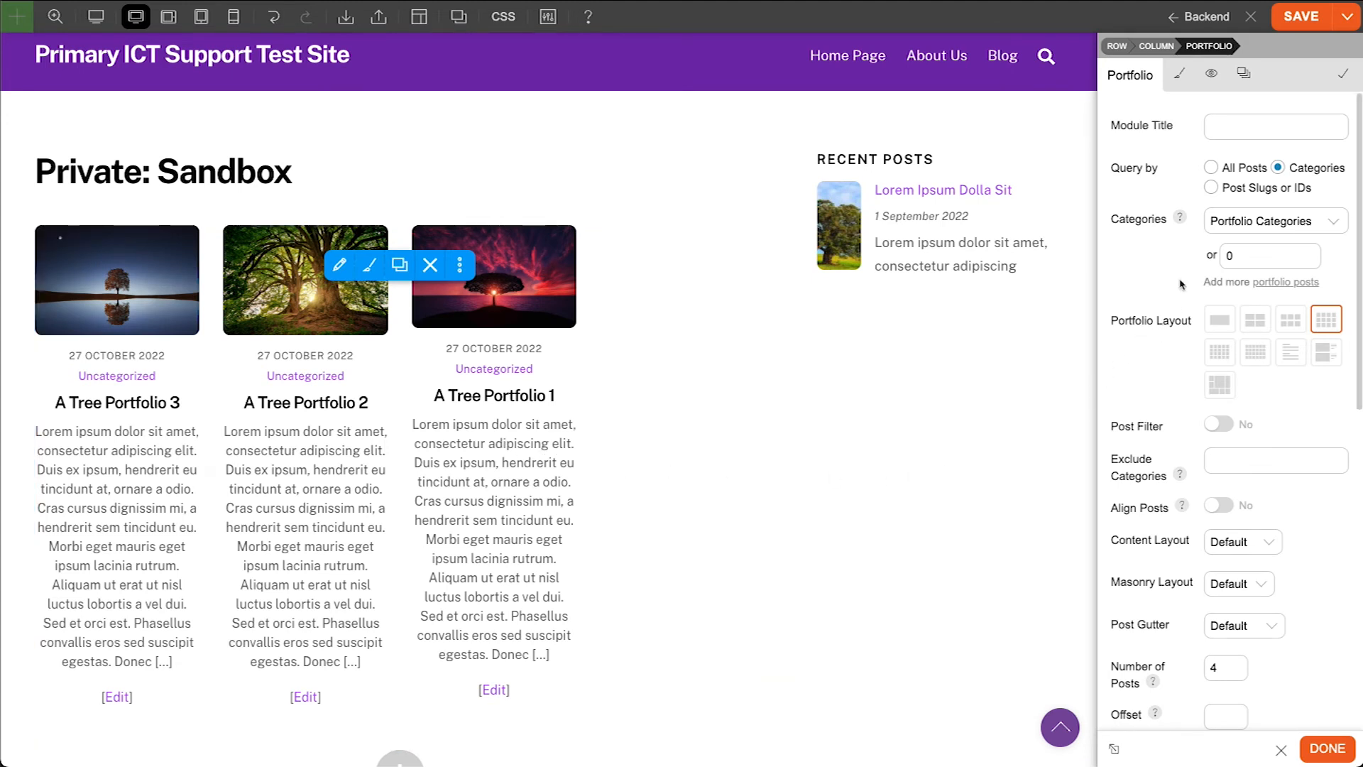
{"action": "scroll", "coordinate": [1183, 270], "scroll_direction": "down", "scroll_amount": 2}
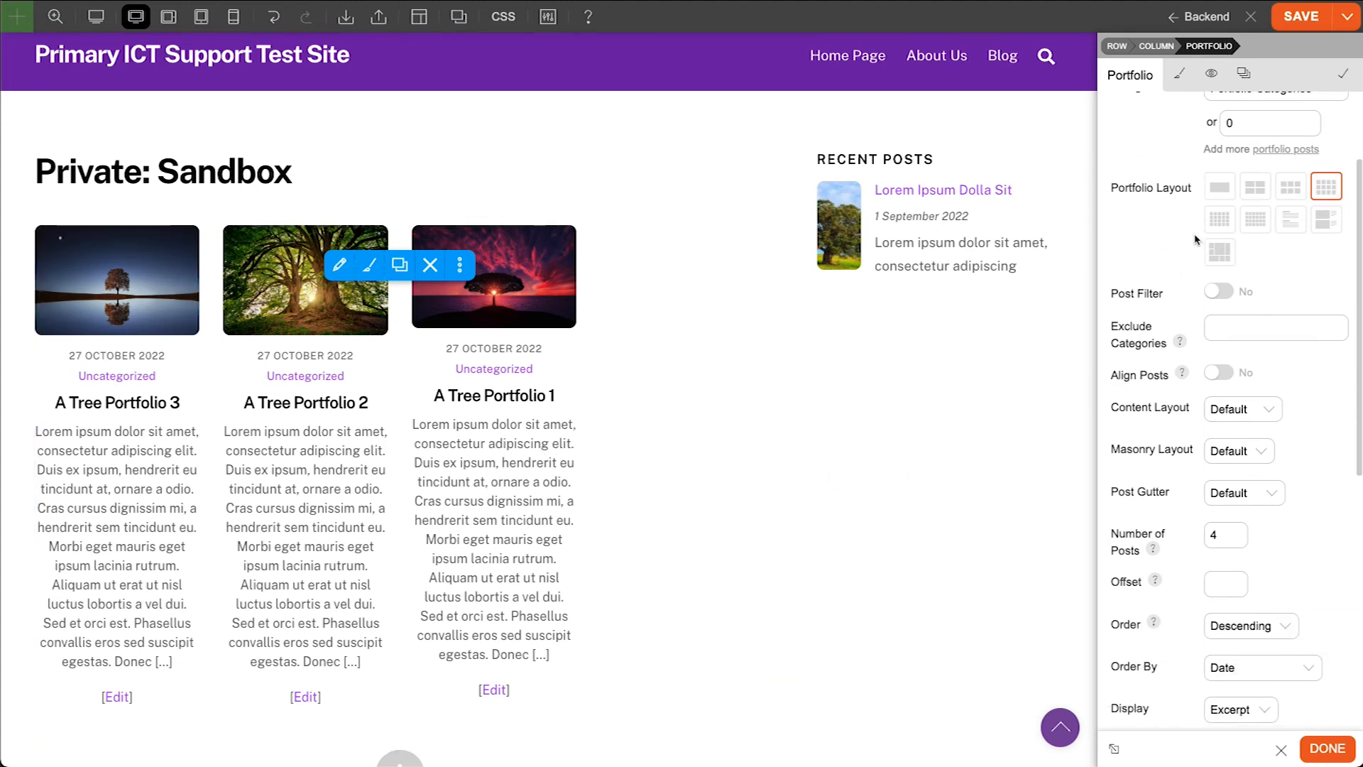
{"action": "left_click", "coordinate": [1215, 220]}
{"action": "left_click", "coordinate": [1255, 222]}
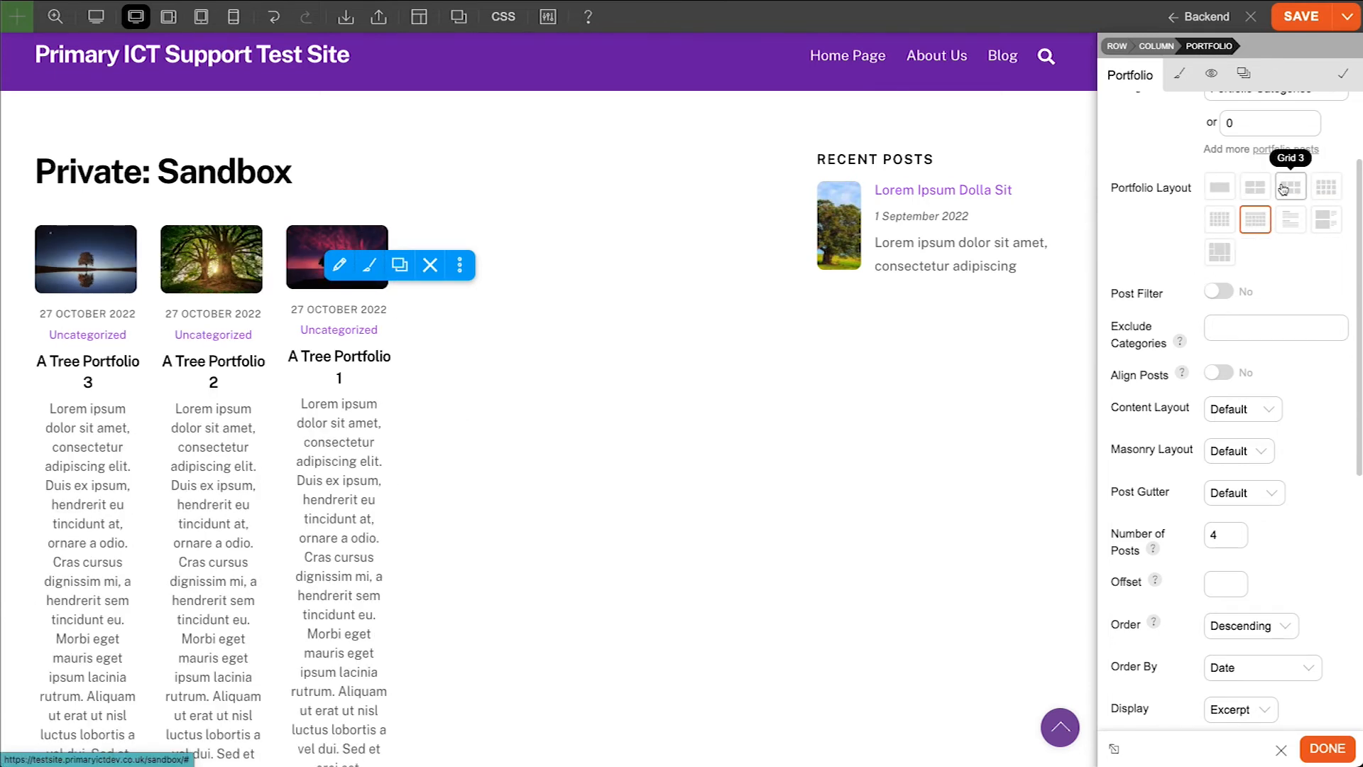
{"action": "left_click", "coordinate": [1291, 187]}
Set the portfolio's Display option to None and its featured images to 200 wide by 100 high
{"action": "scroll", "coordinate": [1157, 309], "scroll_direction": "down", "scroll_amount": 4}
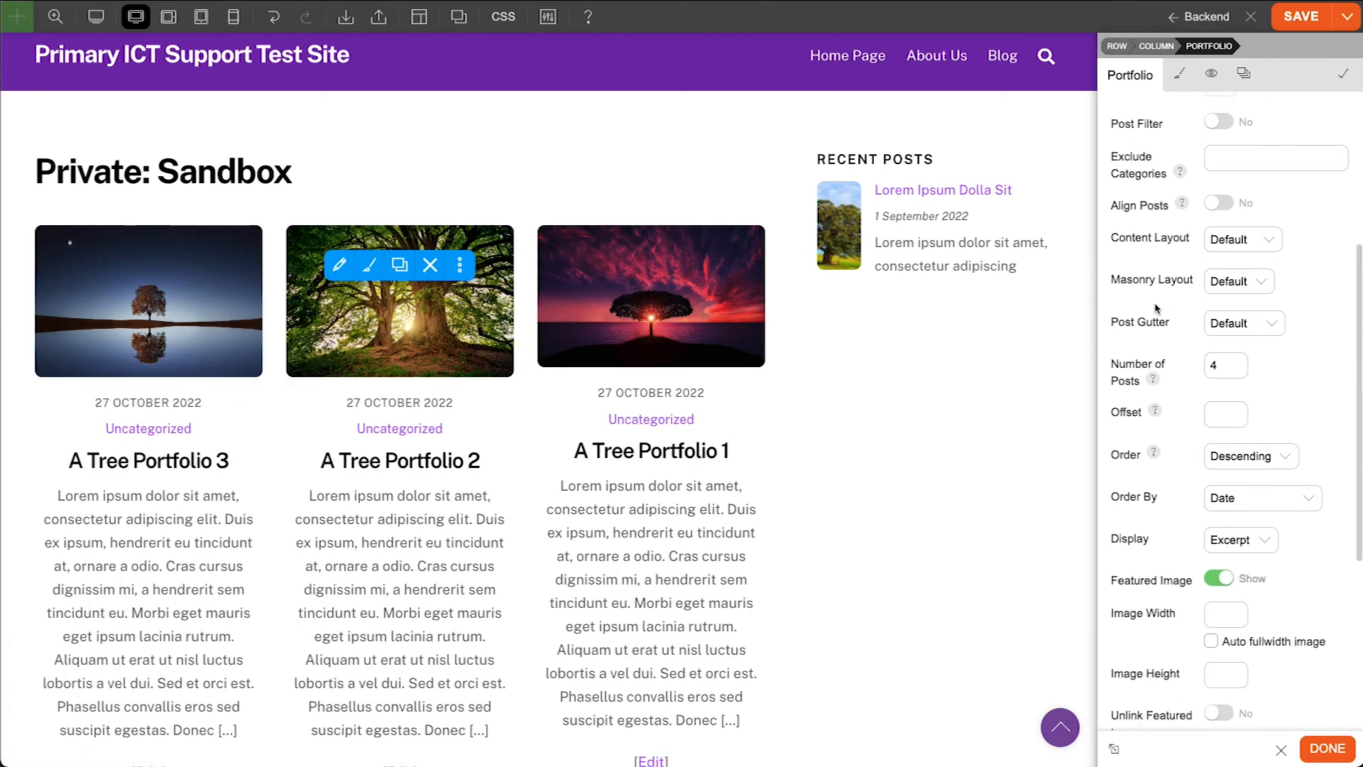
{"action": "scroll", "coordinate": [1157, 308], "scroll_direction": "down", "scroll_amount": 2}
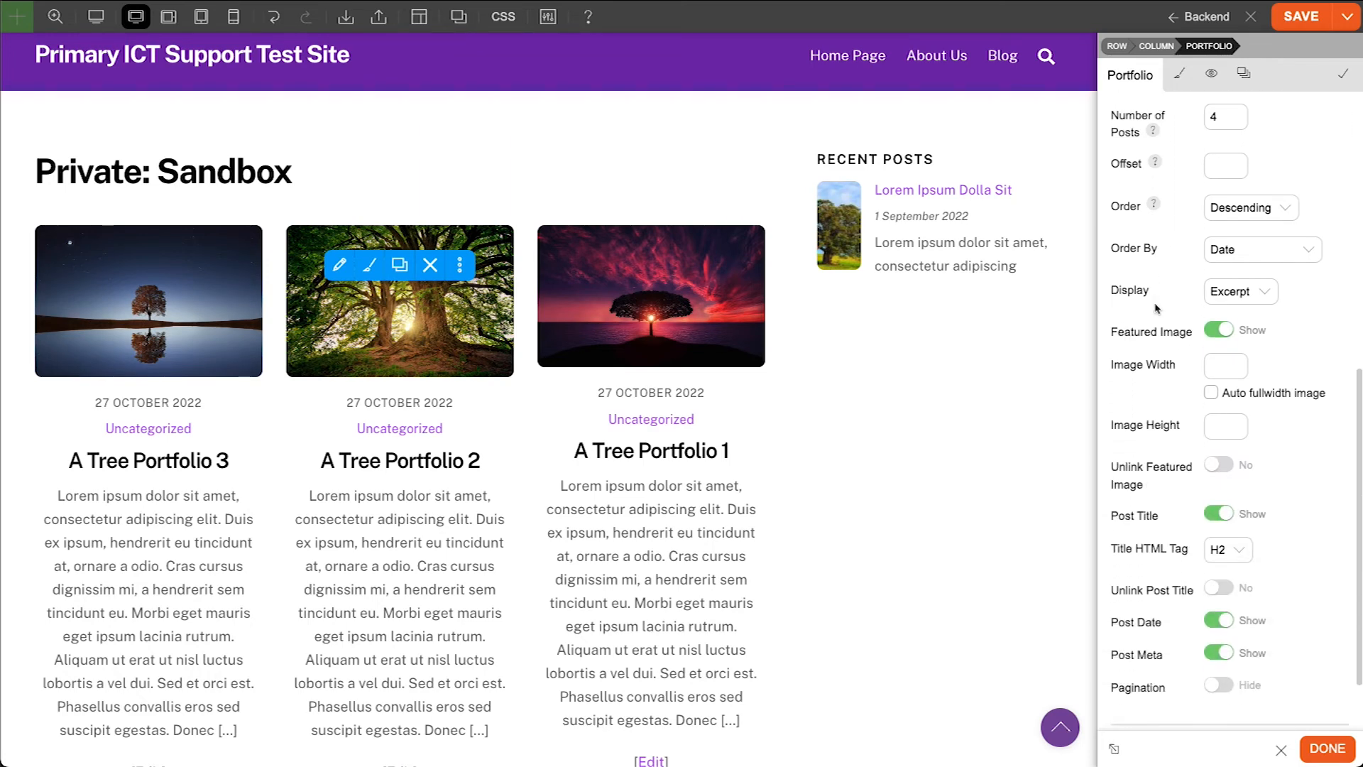
{"action": "left_click", "coordinate": [1226, 304]}
{"action": "left_click", "coordinate": [1225, 311]}
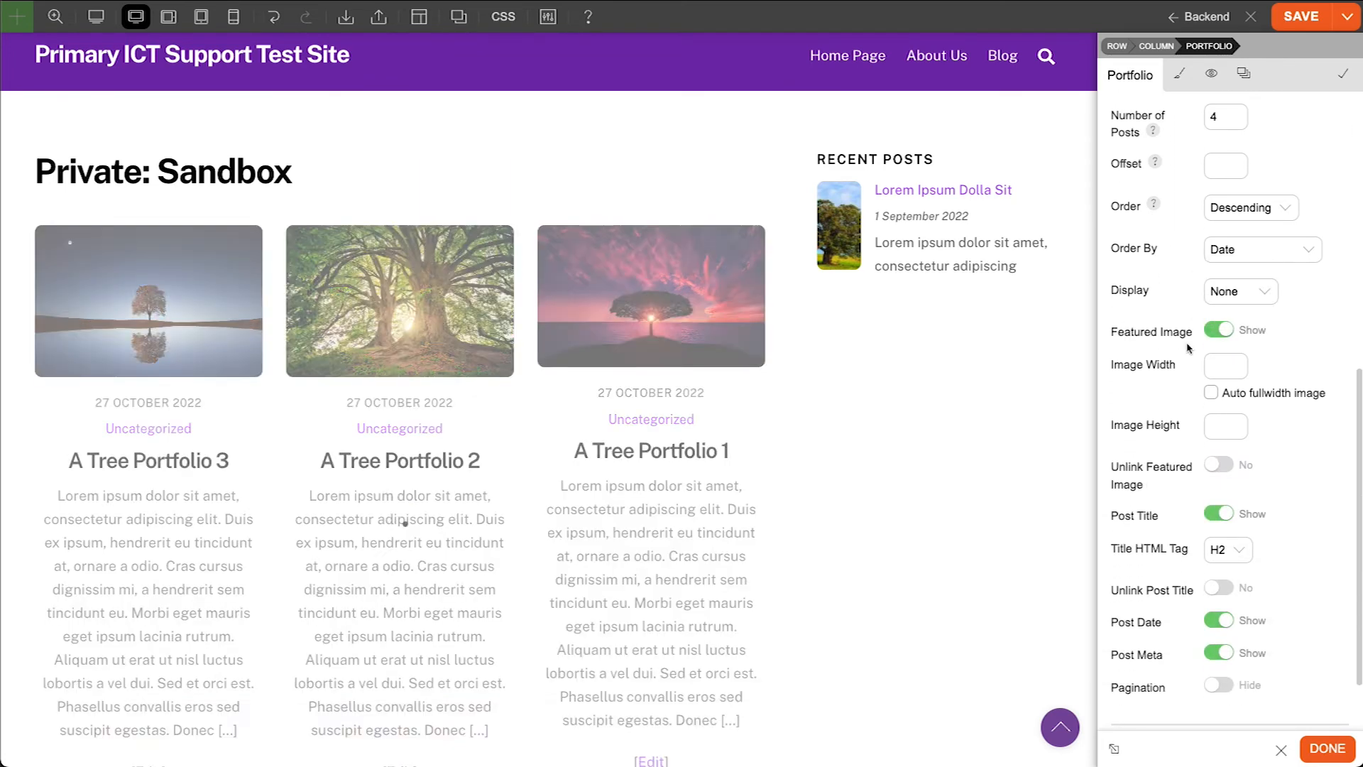
{"action": "left_click", "coordinate": [1221, 363]}
{"action": "type", "text": "200"}
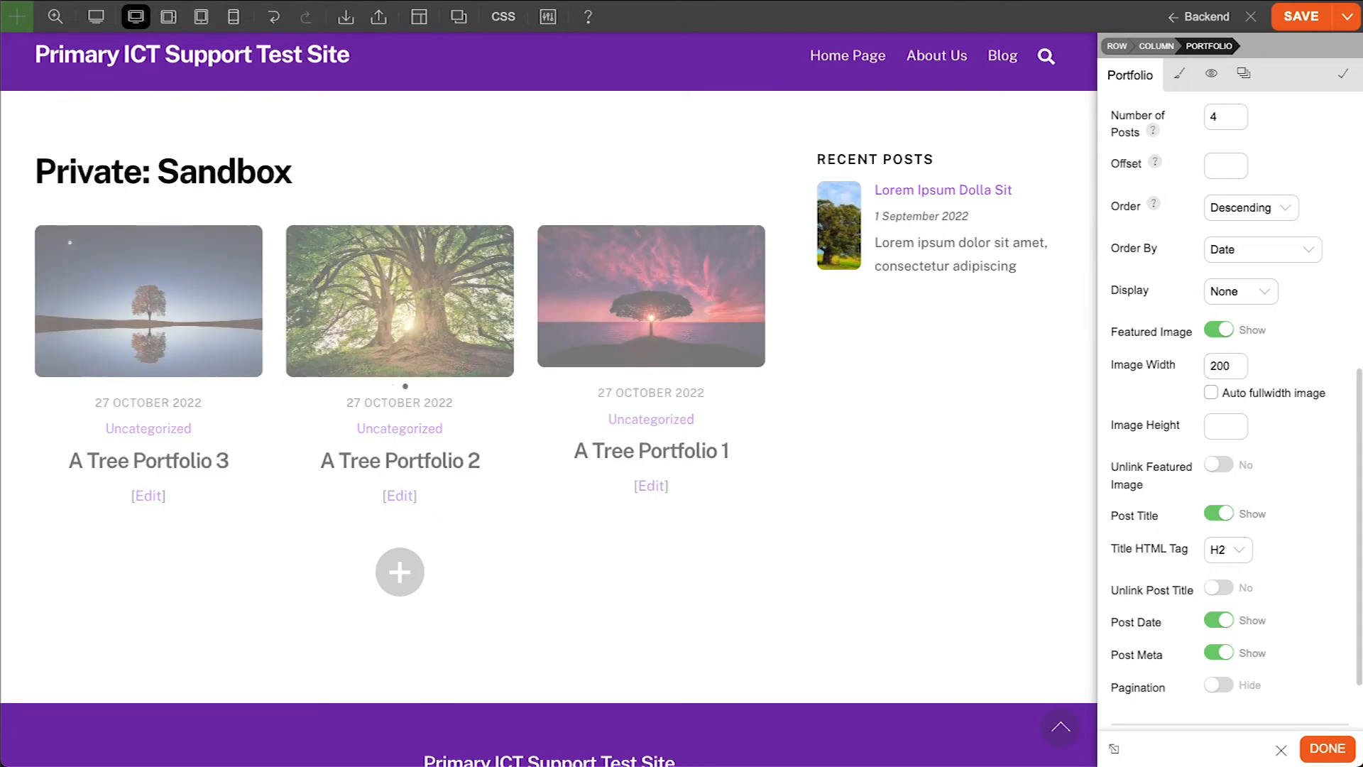
{"action": "key", "text": "Tab"}
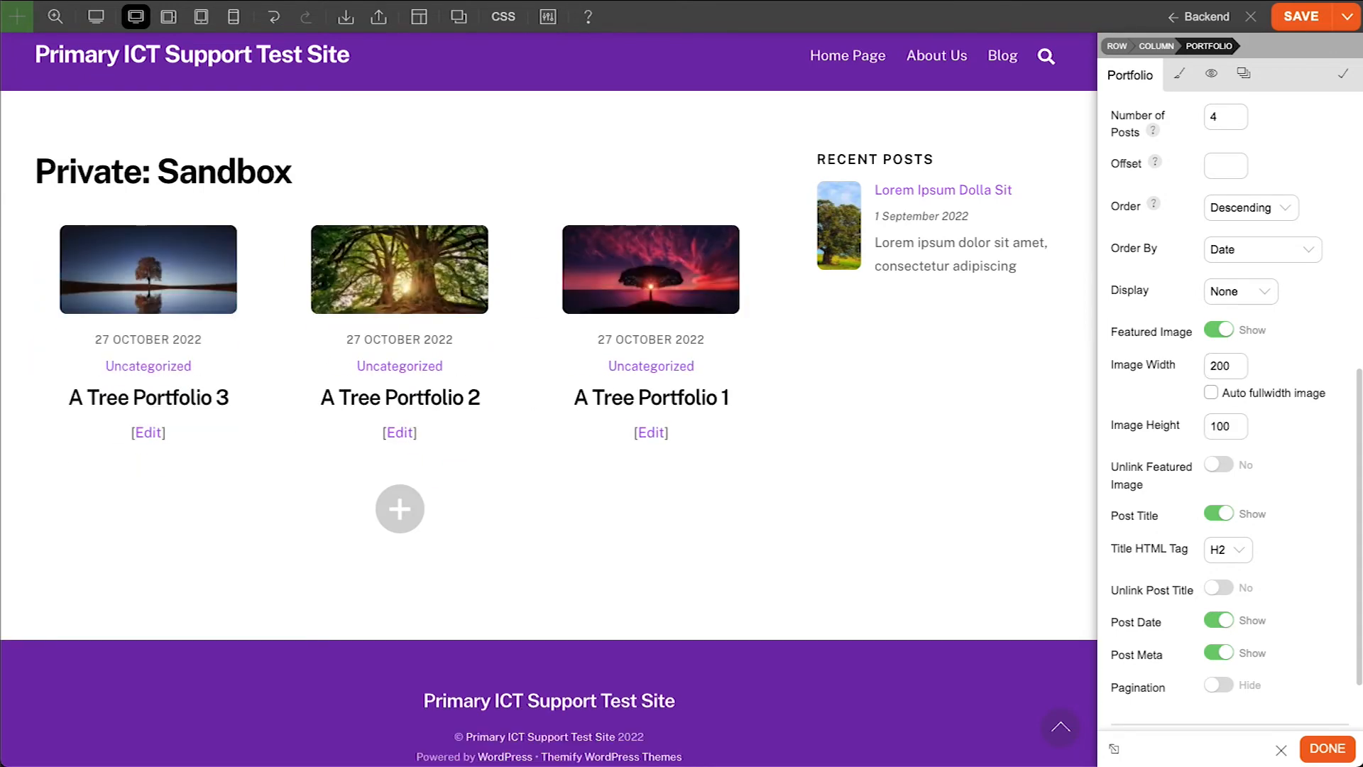
Hide the portfolio's post meta and finish editing the module
{"action": "scroll", "coordinate": [1170, 453], "scroll_direction": "down", "scroll_amount": 2}
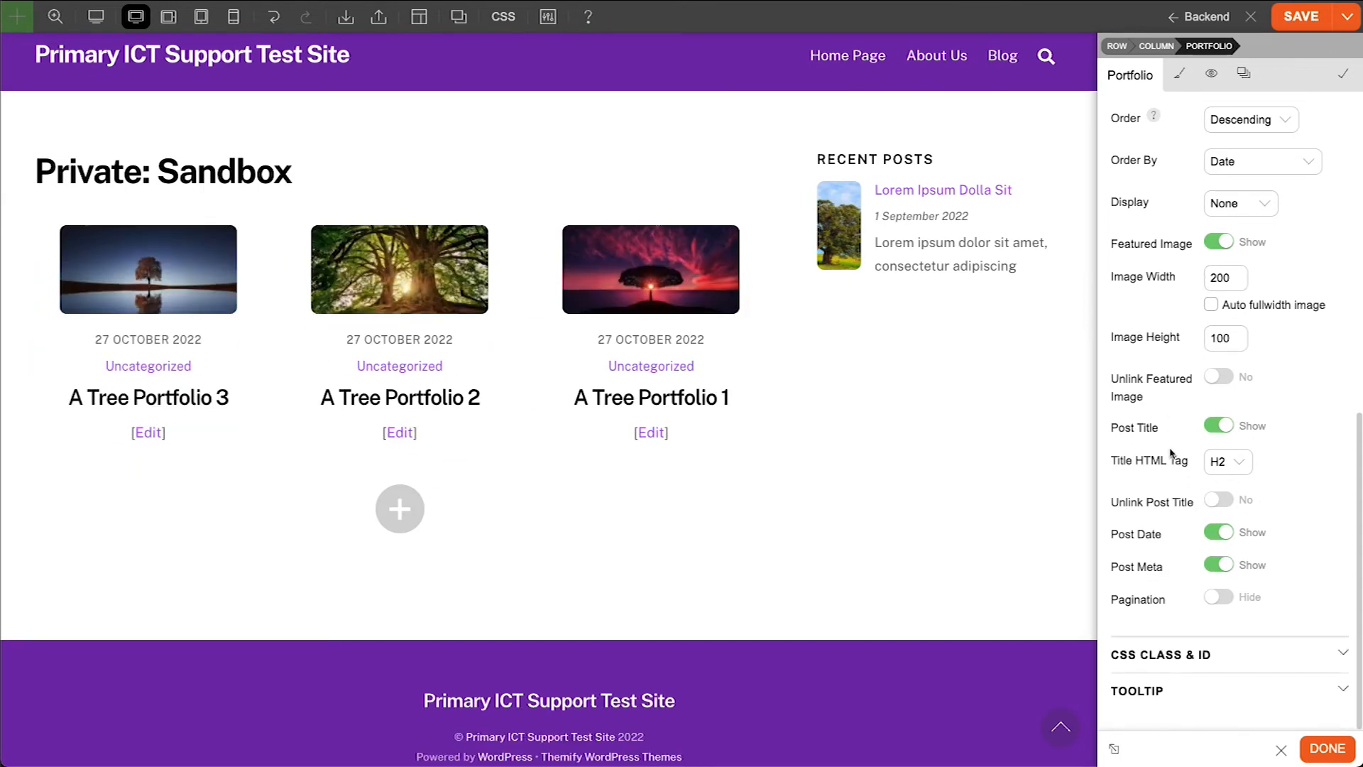
{"action": "left_click", "coordinate": [1220, 567]}
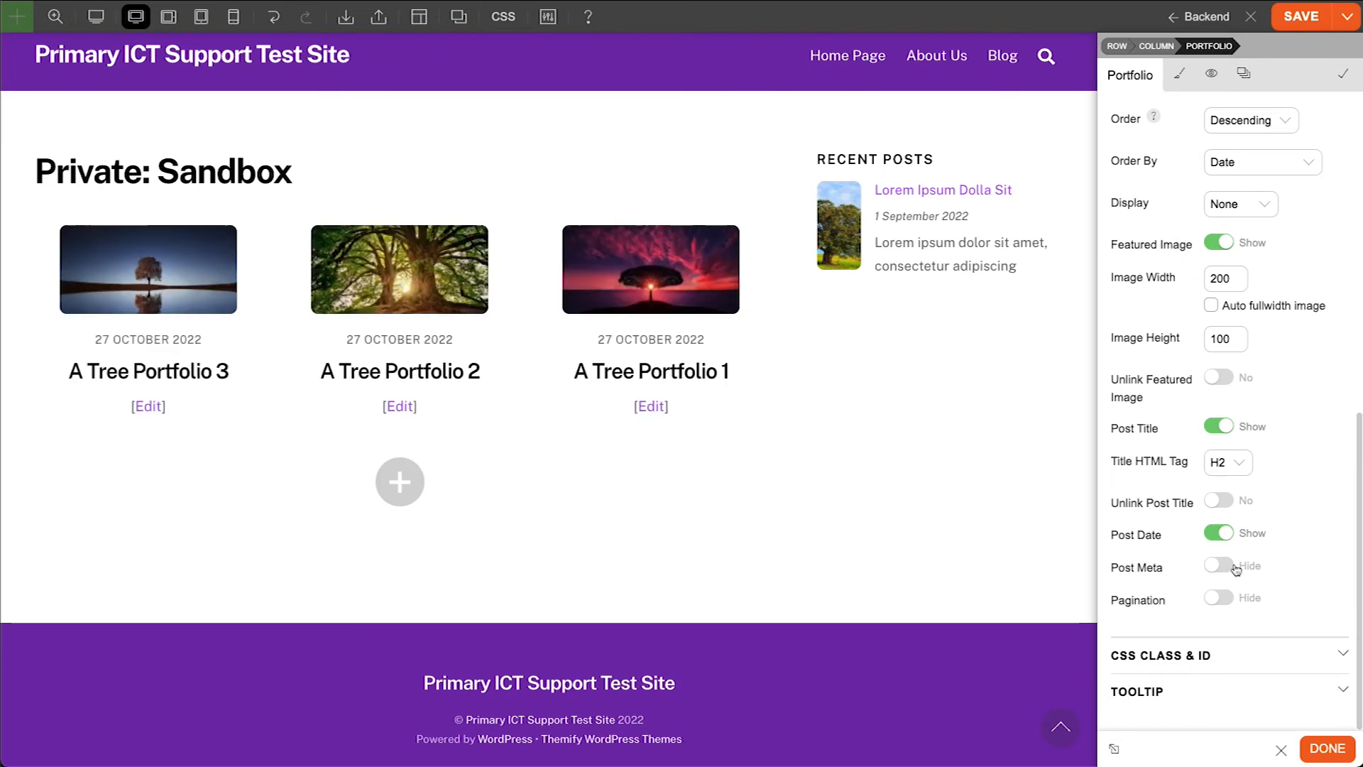
{"action": "left_click", "coordinate": [1326, 748]}
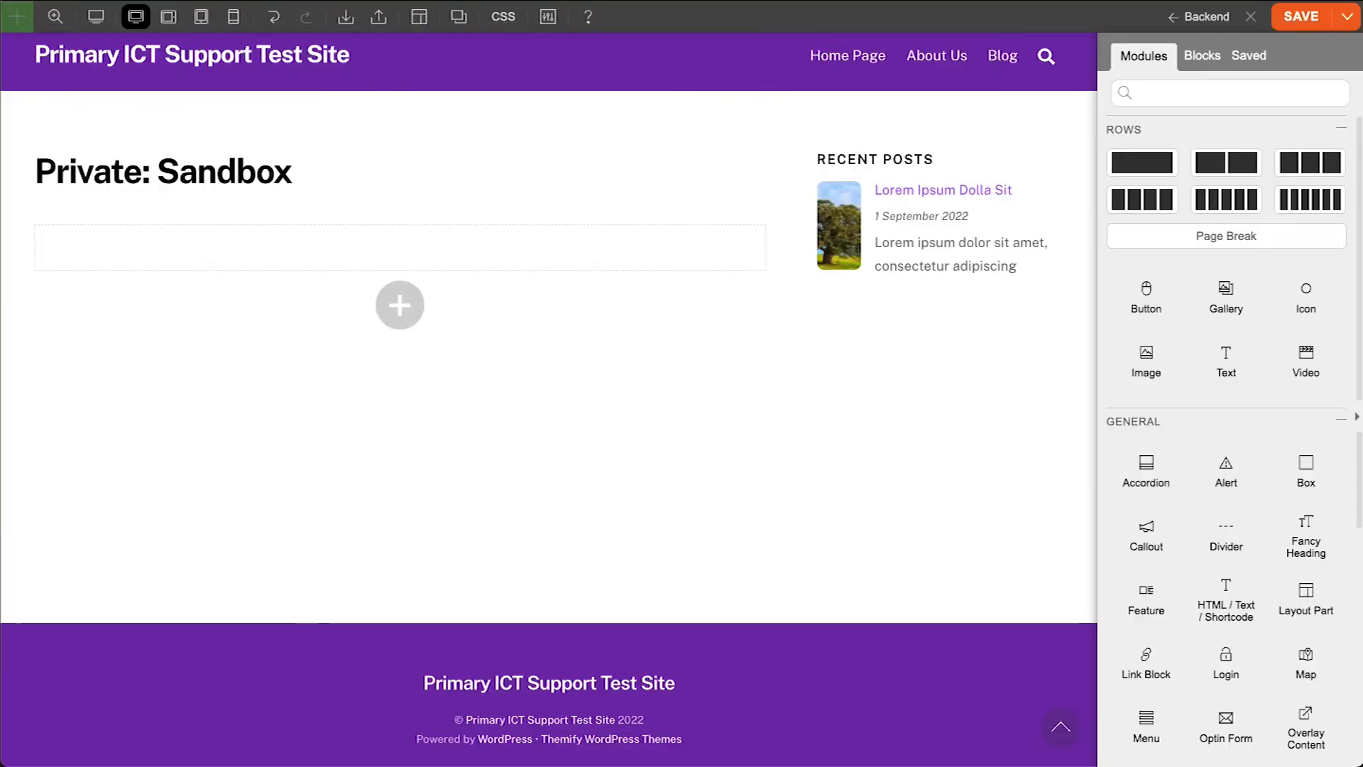
Add a Post module to the empty row
{"action": "scroll", "coordinate": [1254, 675], "scroll_direction": "down", "scroll_amount": 3}
{"action": "left_click_drag", "start_coordinate": [1222, 548], "coordinate": [380, 258]}
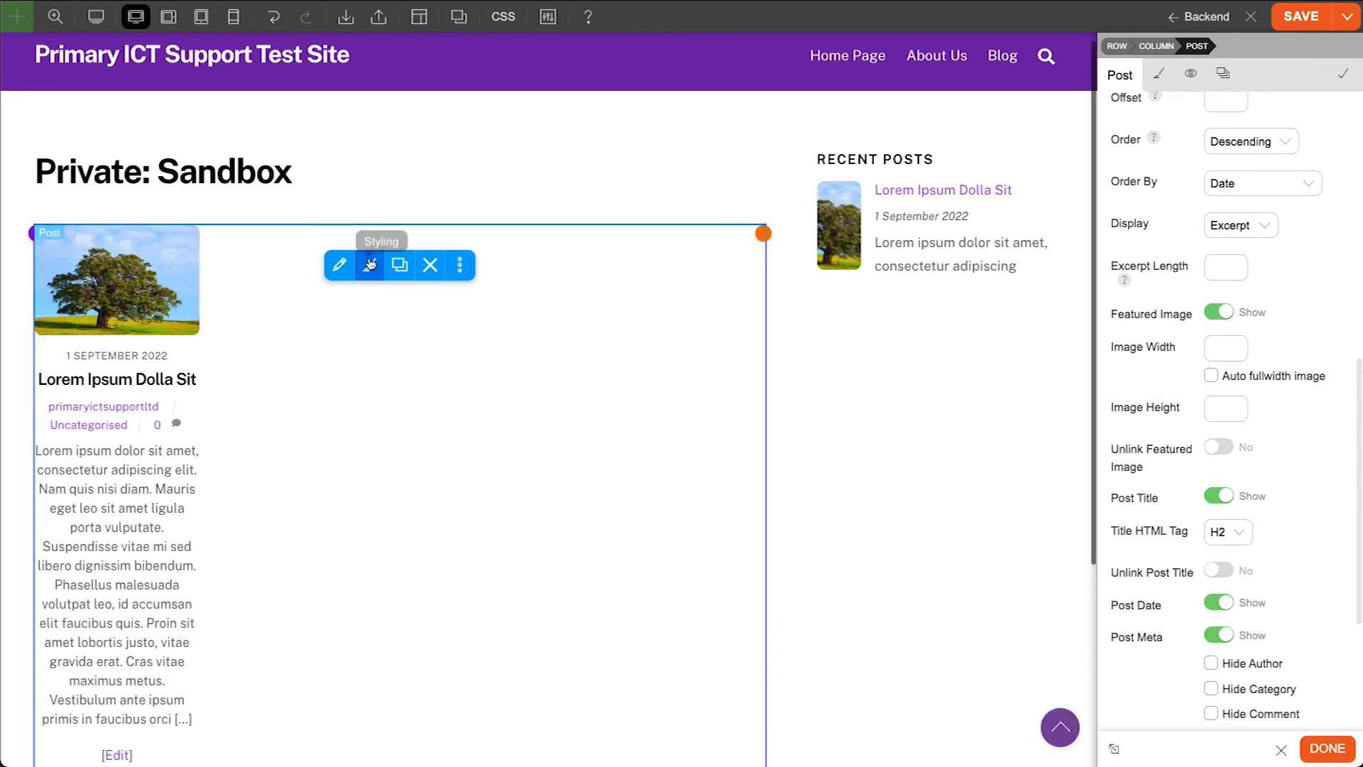
Try the Portfolio post type in the Post module, and switch back to Post
{"action": "scroll", "coordinate": [1198, 489], "scroll_direction": "up", "scroll_amount": 10}
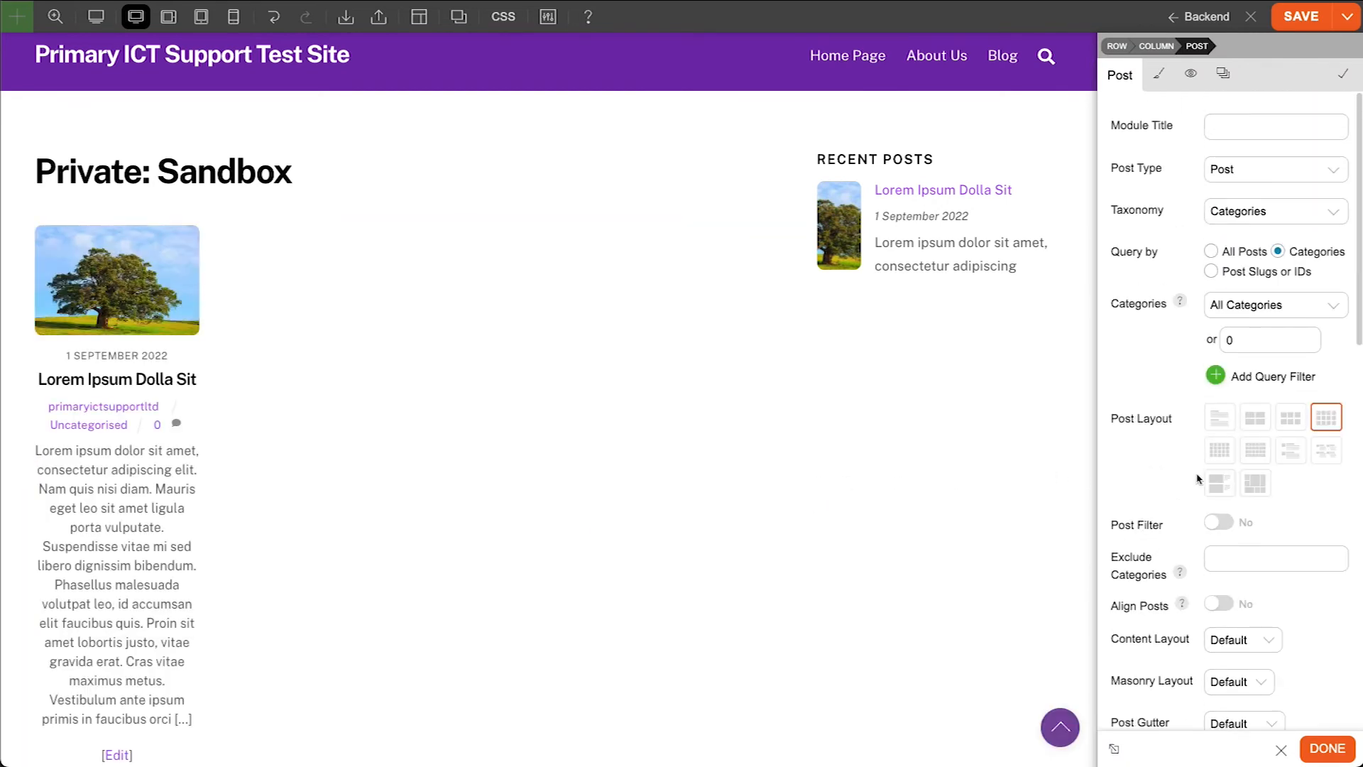
{"action": "left_click", "coordinate": [1338, 173]}
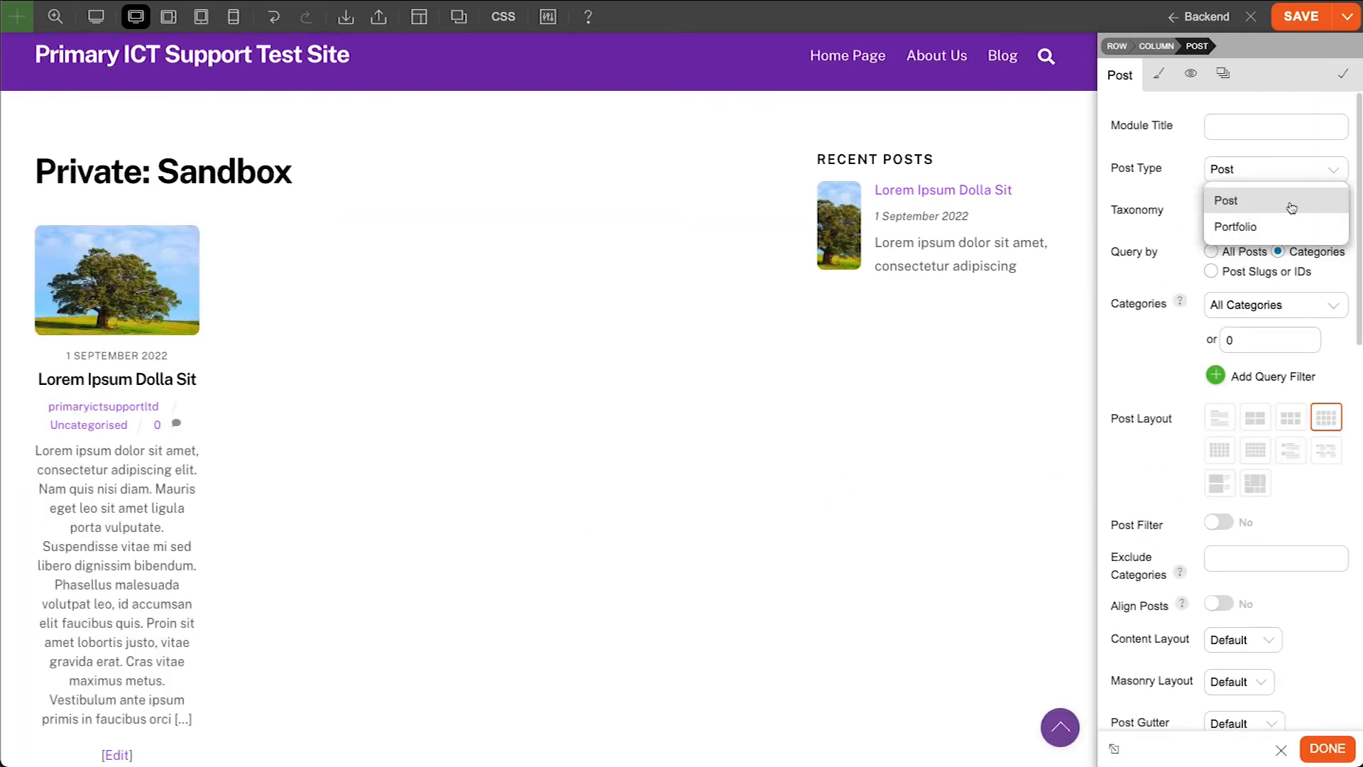
{"action": "left_click", "coordinate": [1288, 226]}
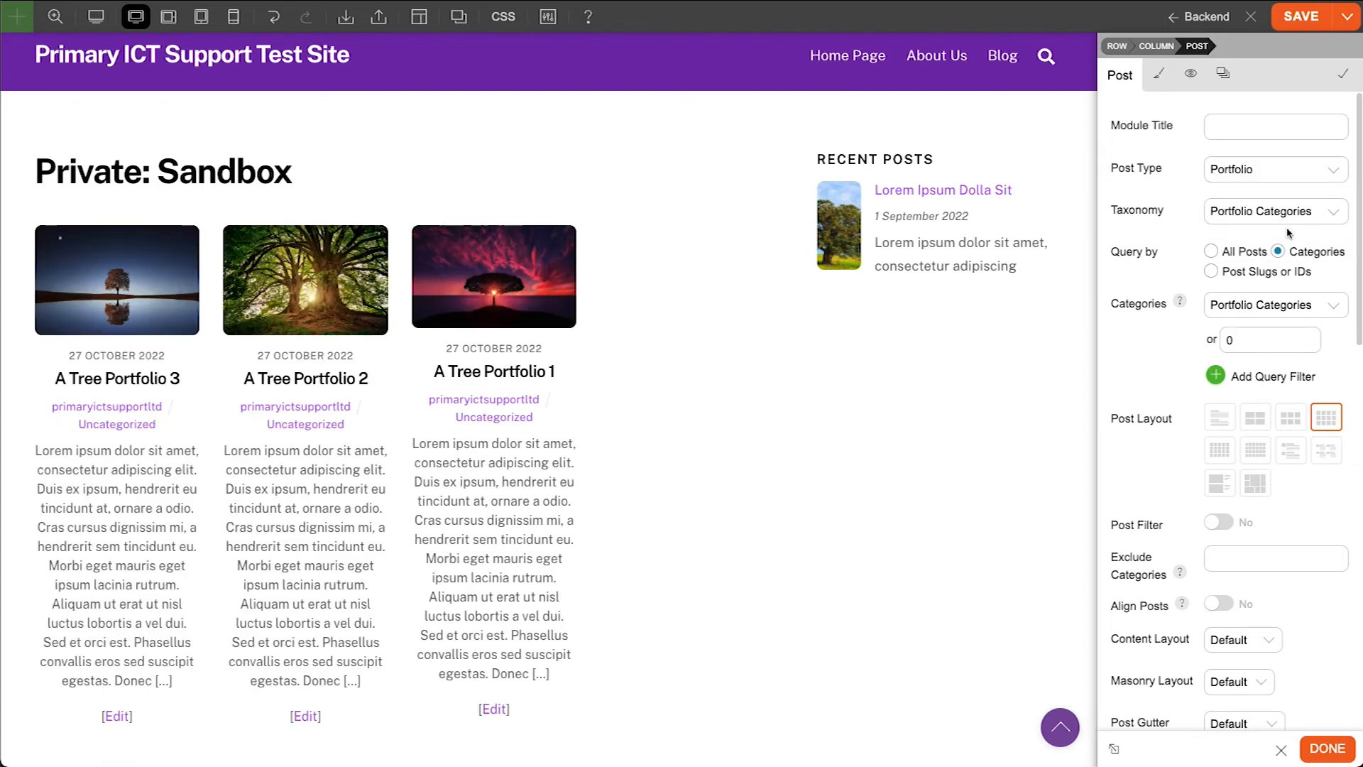
{"action": "left_click", "coordinate": [1330, 168]}
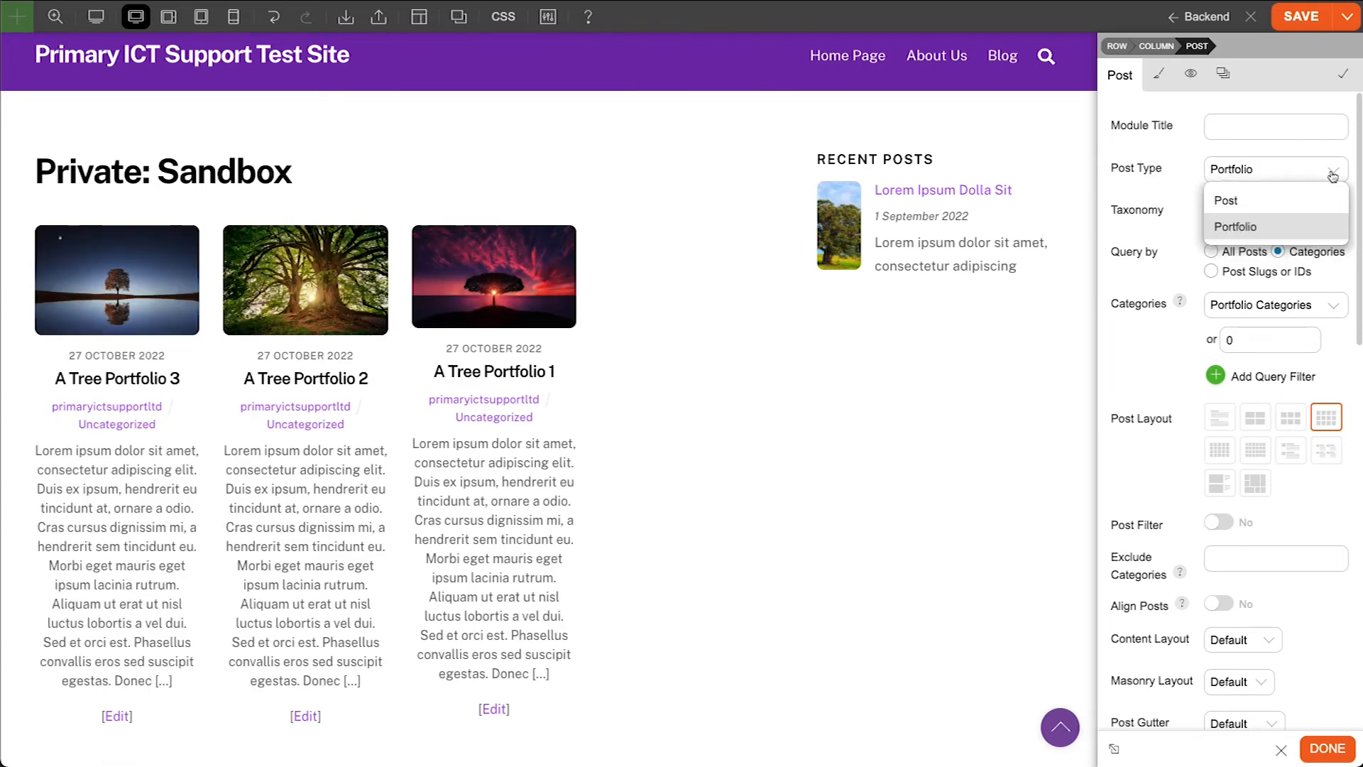
{"action": "left_click", "coordinate": [1295, 200]}
Set the Post module's layout to List Post
{"action": "scroll", "coordinate": [1207, 319], "scroll_direction": "down", "scroll_amount": 3}
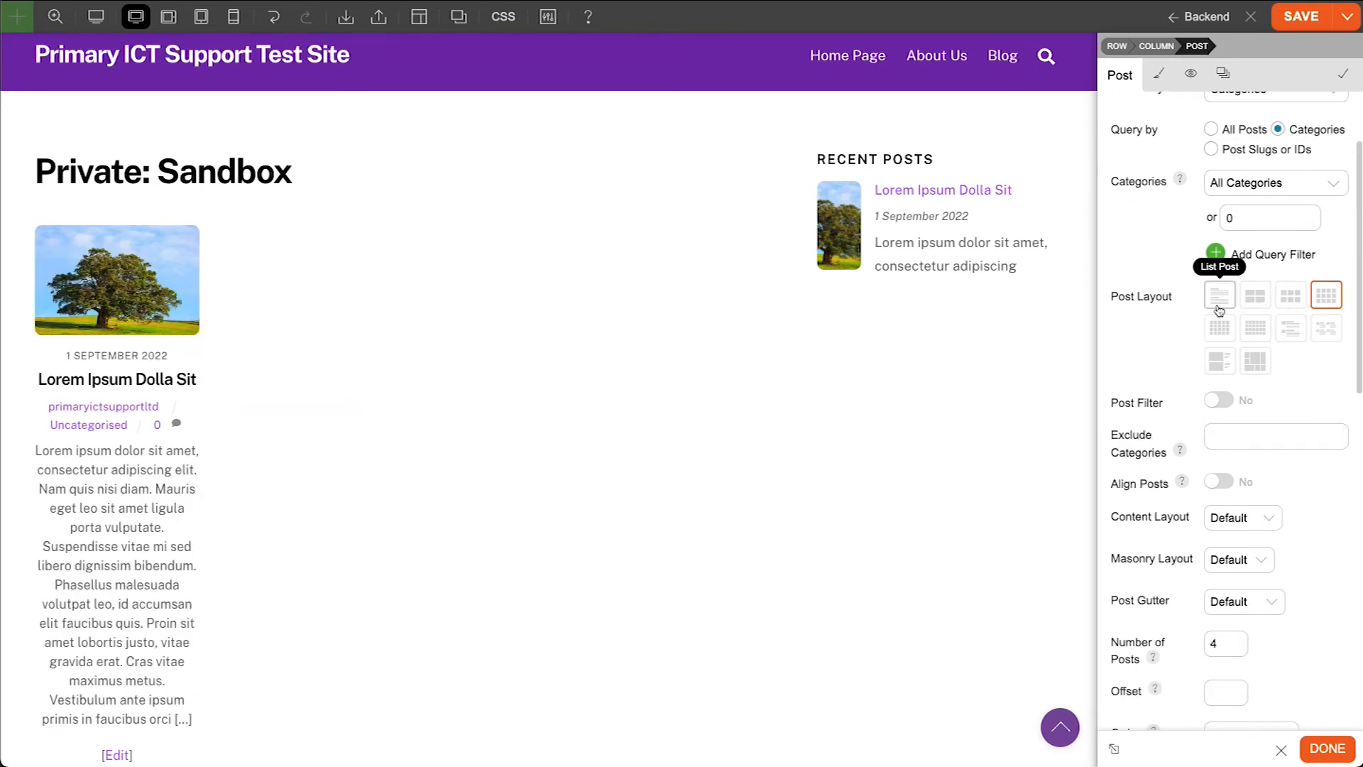
{"action": "left_click", "coordinate": [1220, 295]}
{"action": "scroll", "coordinate": [793, 353], "scroll_direction": "down", "scroll_amount": 7}
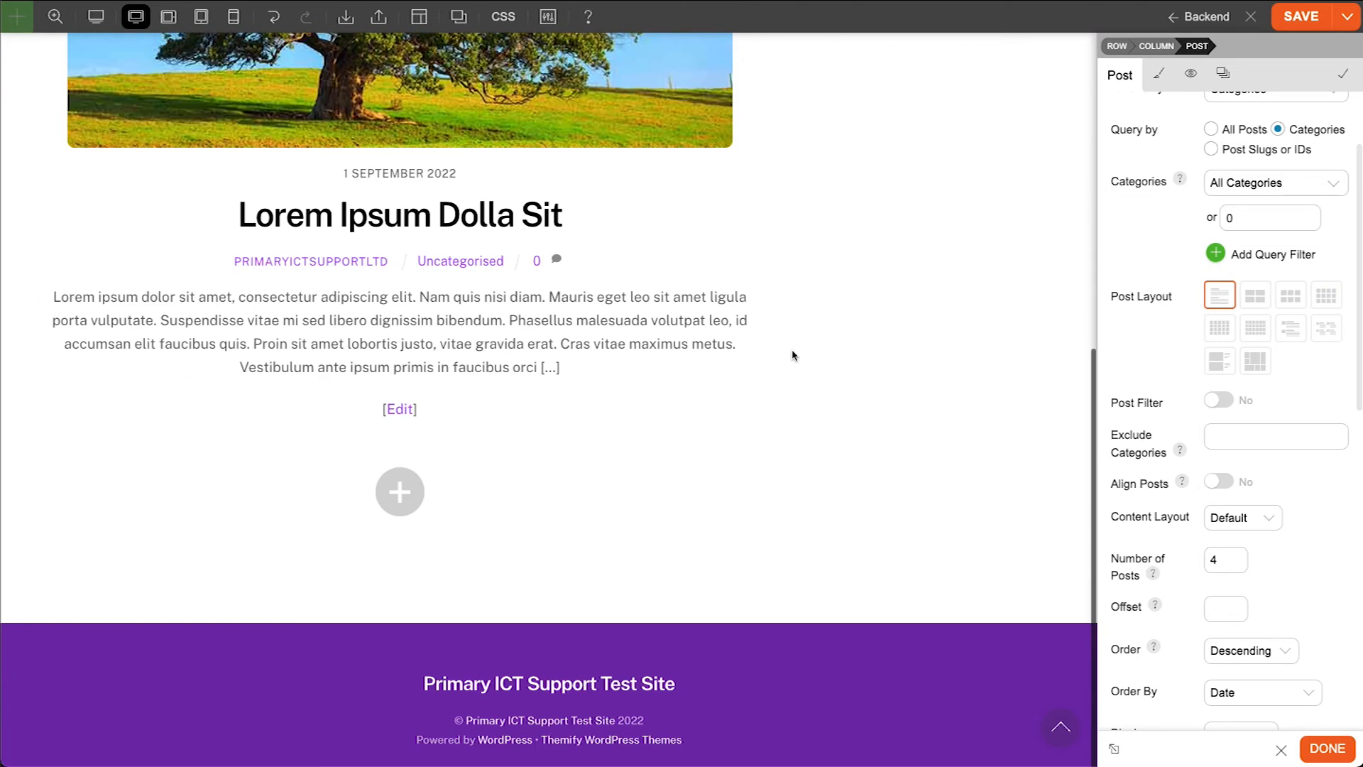
{"action": "scroll", "coordinate": [1151, 382], "scroll_direction": "down", "scroll_amount": 3}
Hide the author and comment in the post meta, keeping the category shown
{"action": "scroll", "coordinate": [1151, 382], "scroll_direction": "down", "scroll_amount": 8}
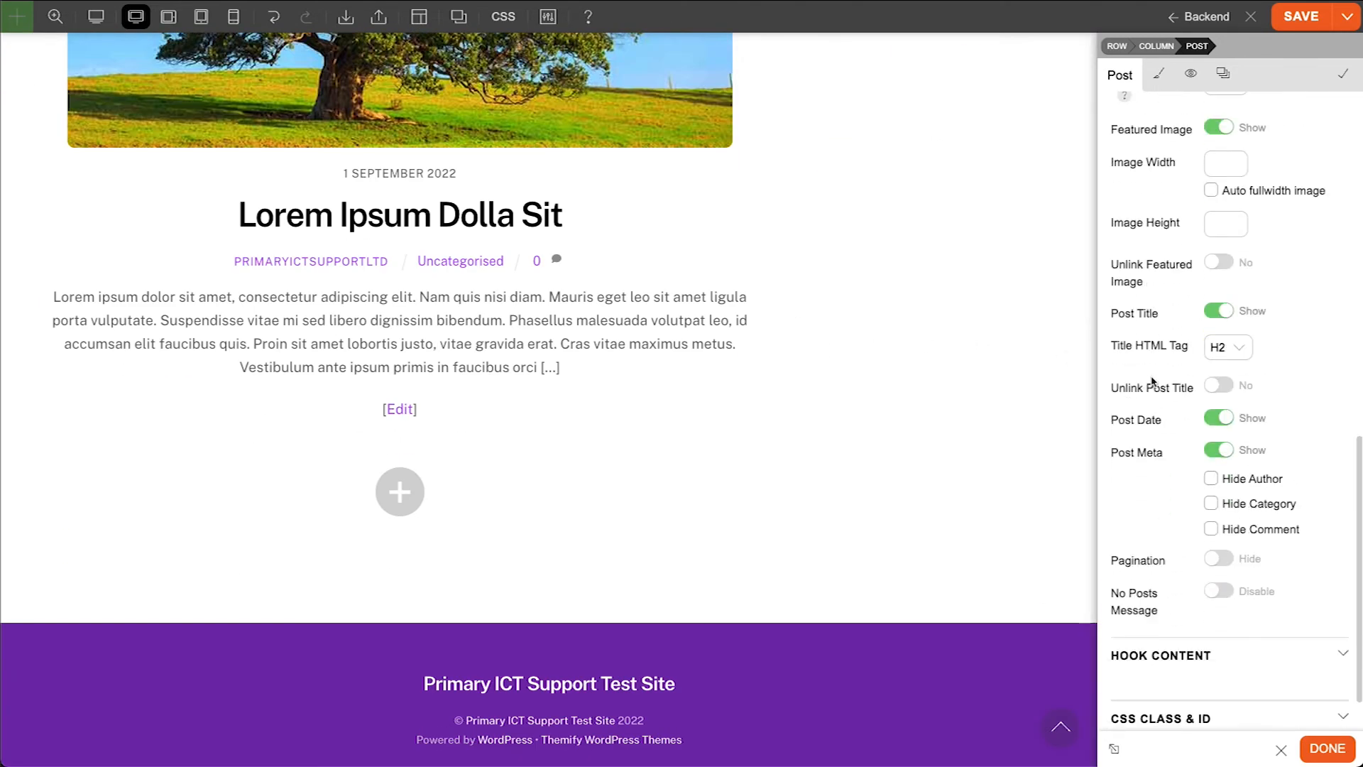
{"action": "left_click", "coordinate": [1239, 481]}
{"action": "left_click", "coordinate": [1239, 504]}
{"action": "left_click", "coordinate": [1248, 533]}
{"action": "left_click", "coordinate": [1253, 508]}
{"action": "scroll", "coordinate": [1290, 565], "scroll_direction": "up", "scroll_amount": 4}
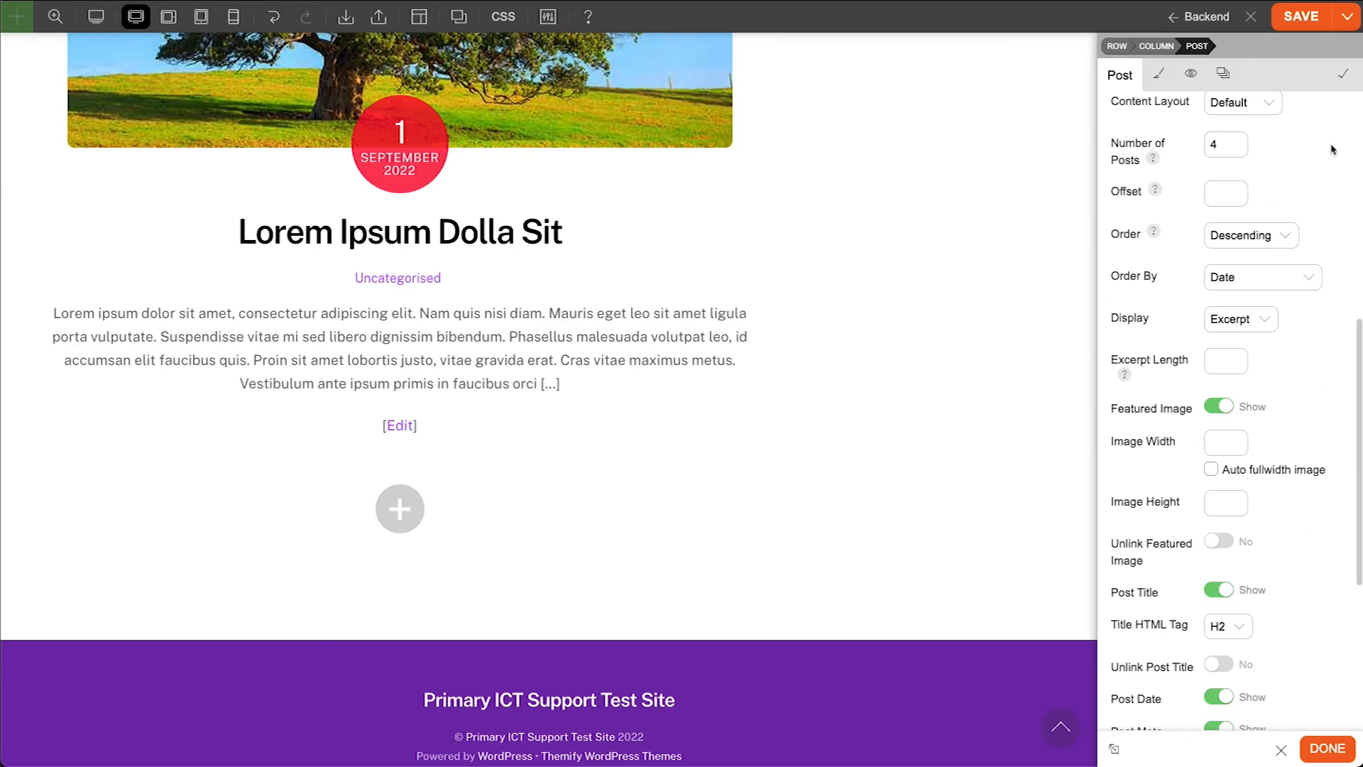
{"action": "scroll", "coordinate": [937, 304], "scroll_direction": "up", "scroll_amount": 6}
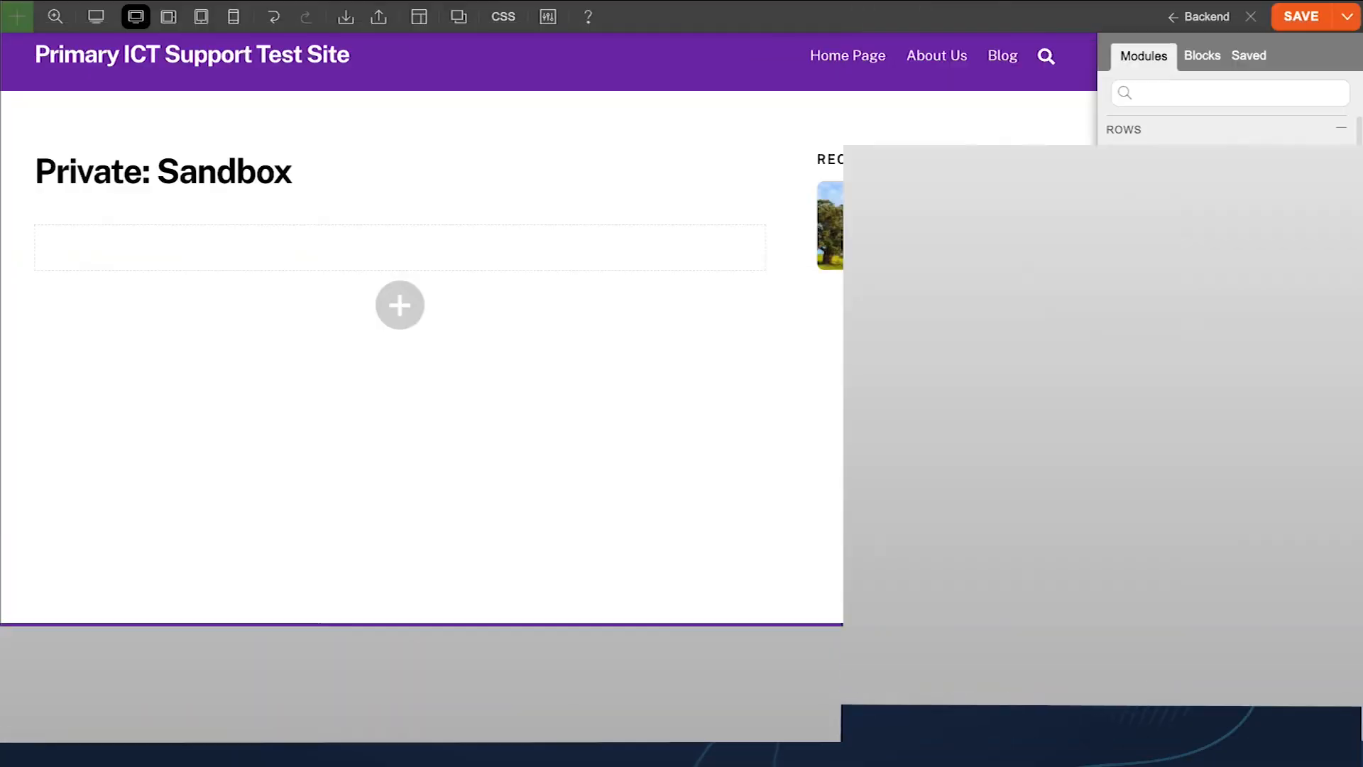
Add a Service Menu module to the empty row with the menu title A Tree and price £200
{"action": "scroll", "coordinate": [1239, 582], "scroll_direction": "down", "scroll_amount": 3}
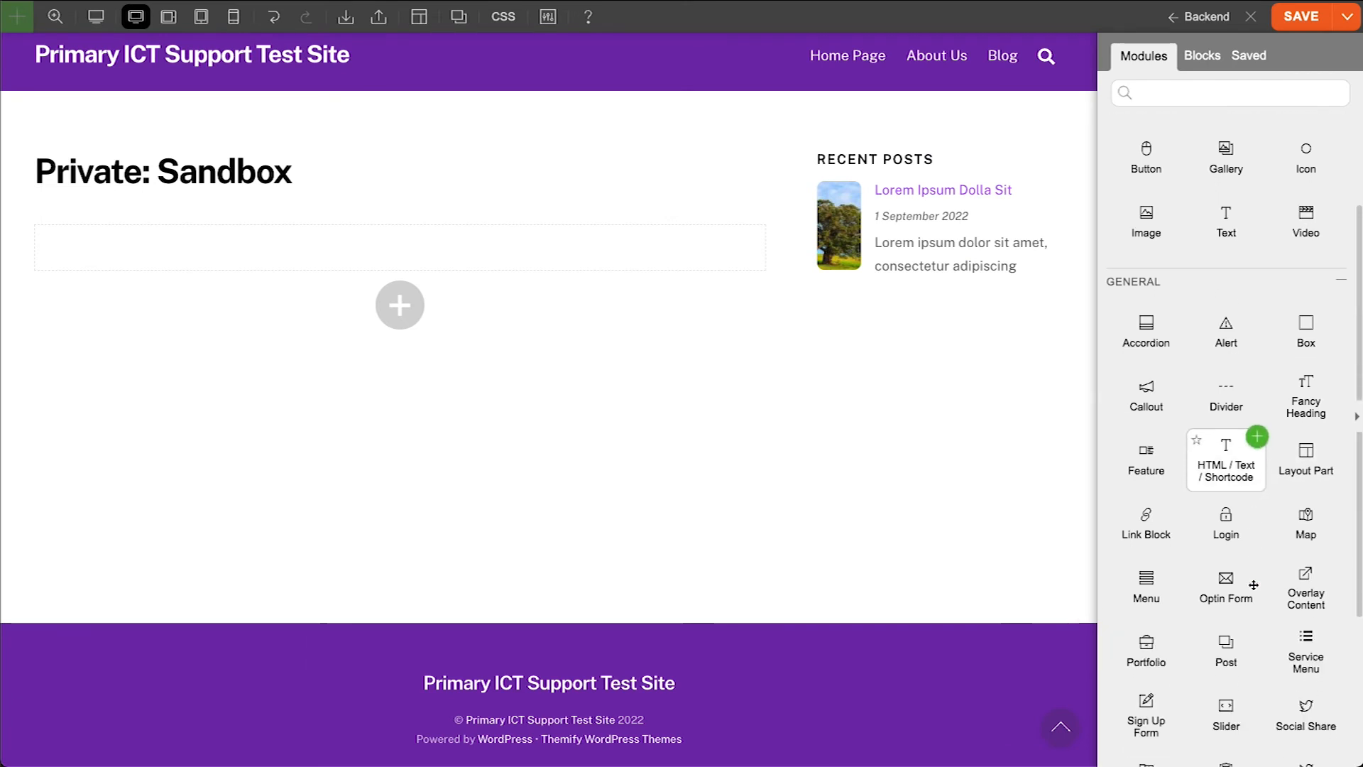
{"action": "left_click_drag", "start_coordinate": [1306, 658], "coordinate": [373, 247]}
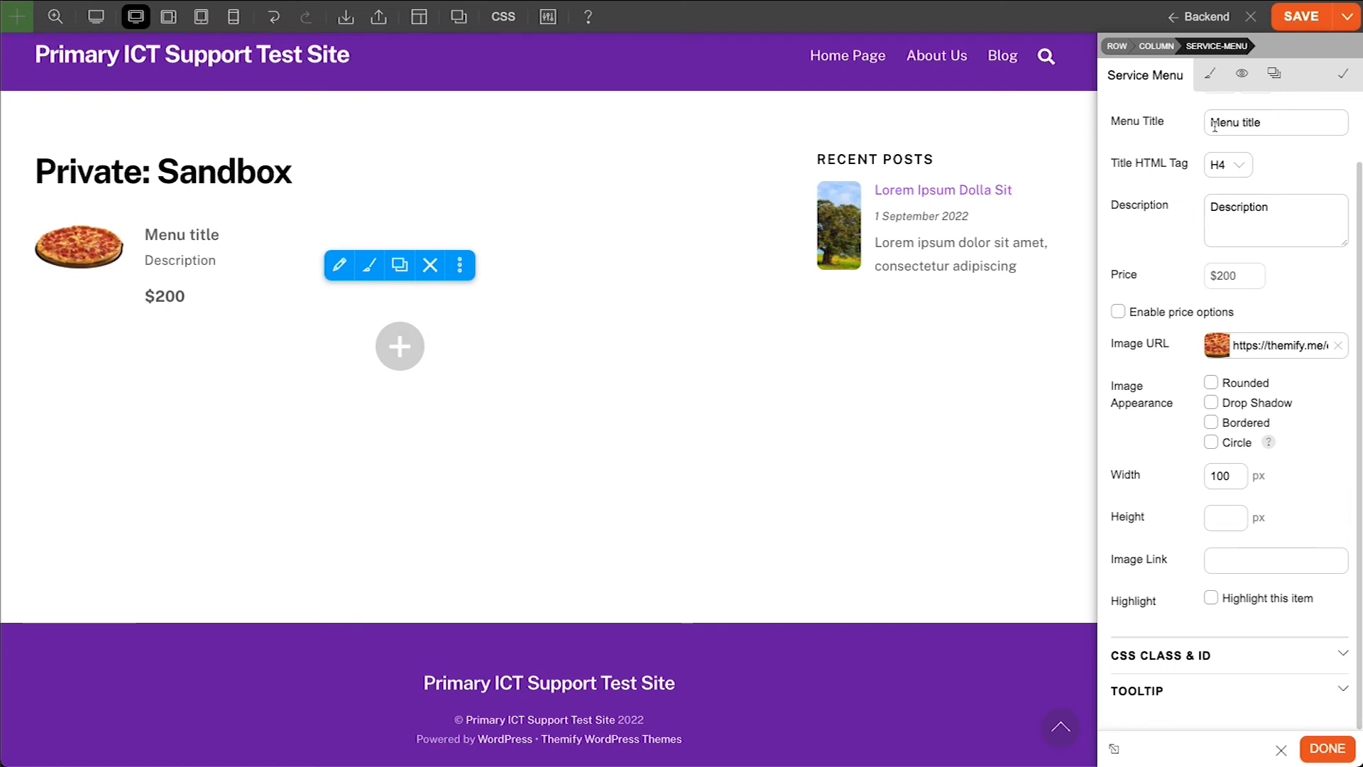
{"action": "triple_click", "coordinate": [1319, 126]}
{"action": "type", "text": "A Tree"}
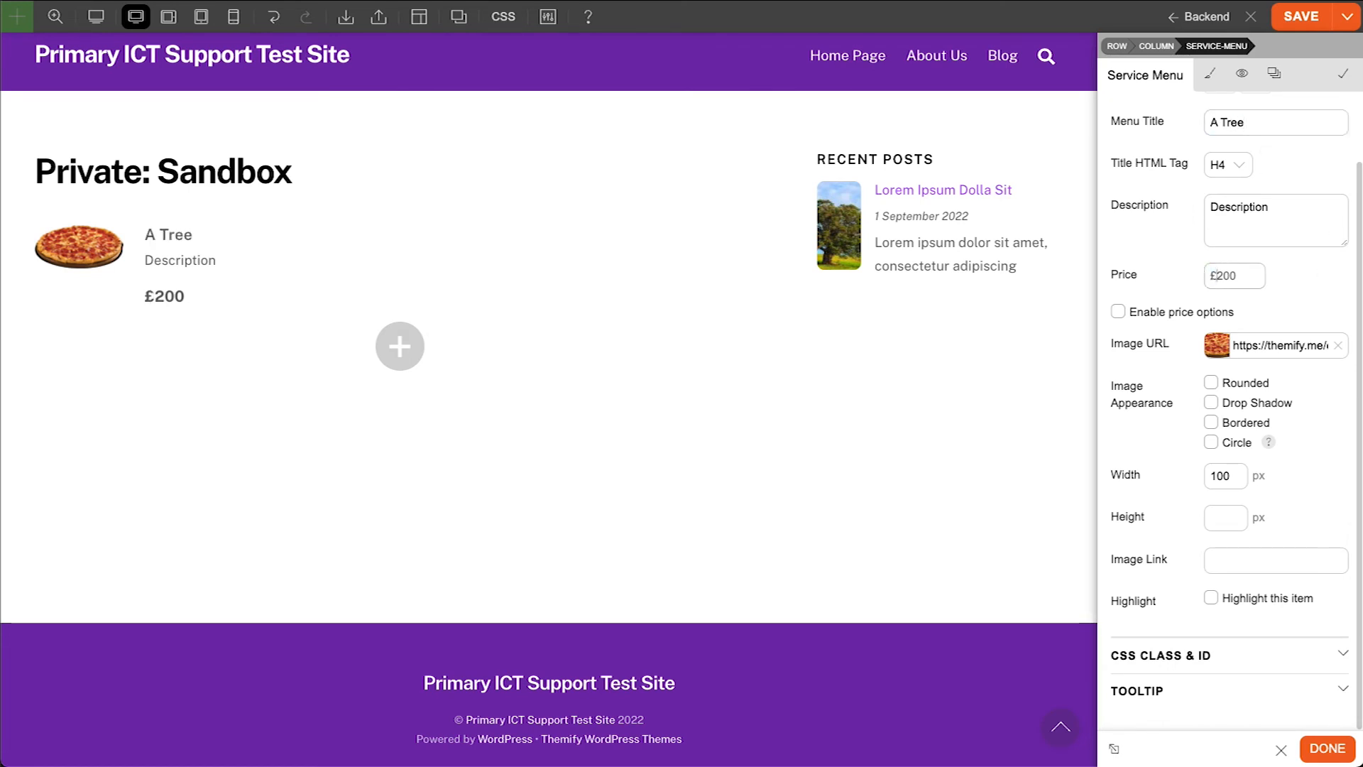
Enable price options for the menu item, with Sale at £100 and Normal at £500
{"action": "left_click", "coordinate": [1184, 315]}
{"action": "left_click", "coordinate": [1170, 364]}
{"action": "type", "text": "Sale"}
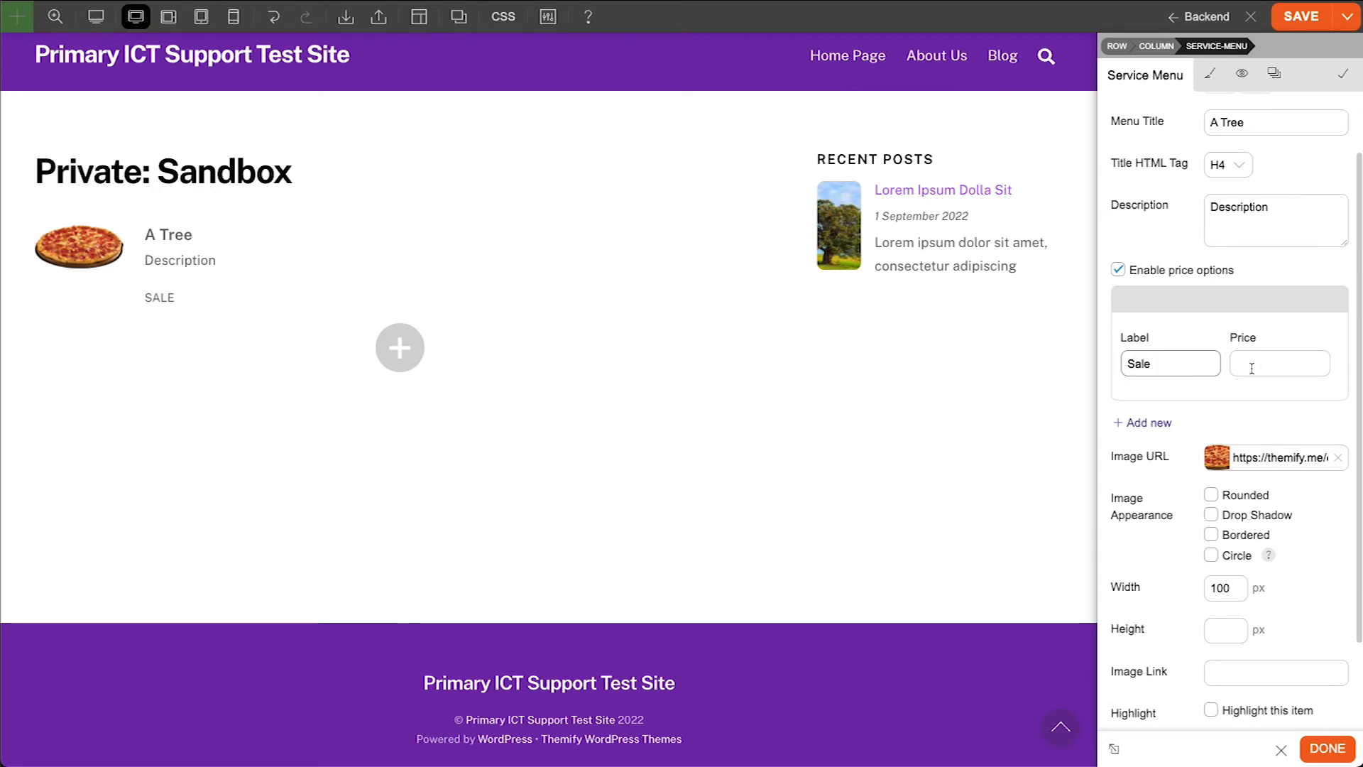
{"action": "type", "text": "£100"}
{"action": "left_click", "coordinate": [1163, 423]}
{"action": "left_click", "coordinate": [1151, 494]}
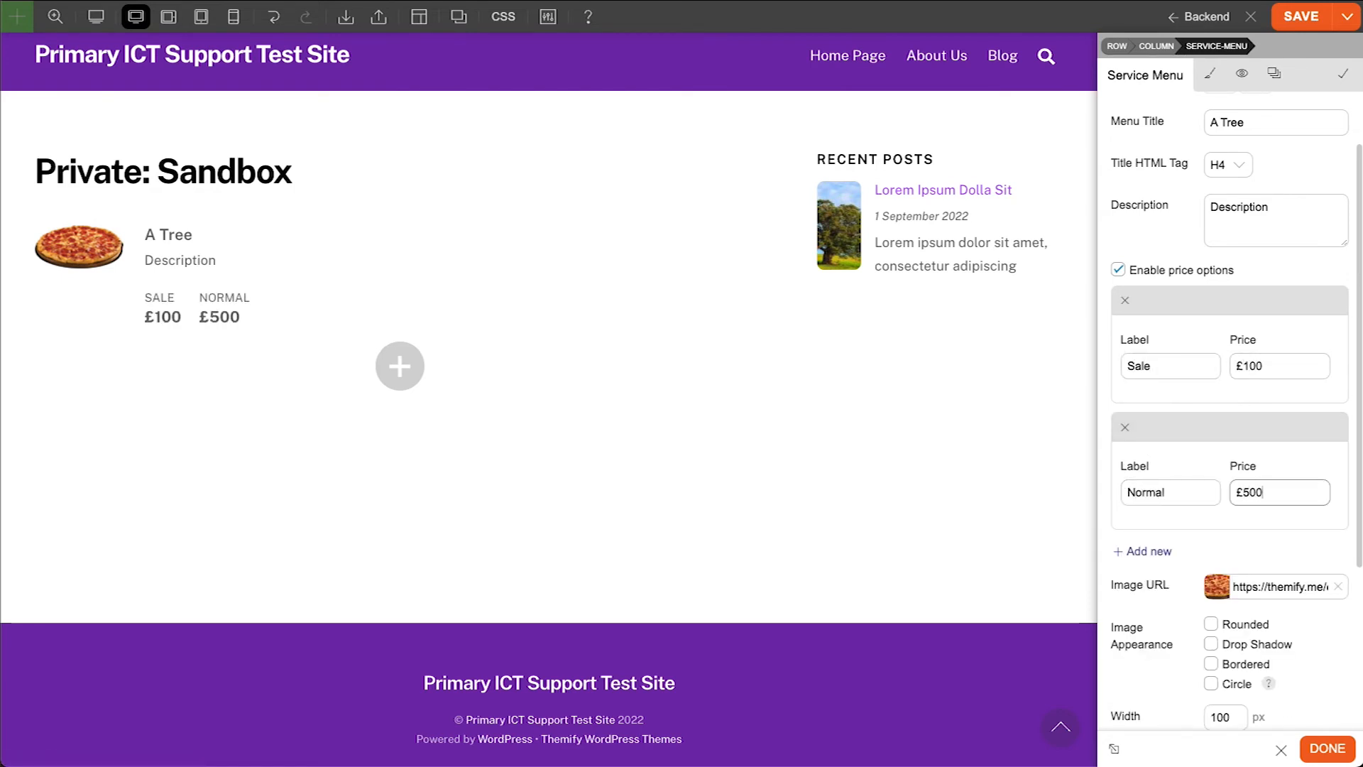
{"action": "scroll", "coordinate": [1232, 553], "scroll_direction": "down", "scroll_amount": 1}
{"action": "left_click", "coordinate": [484, 231]}
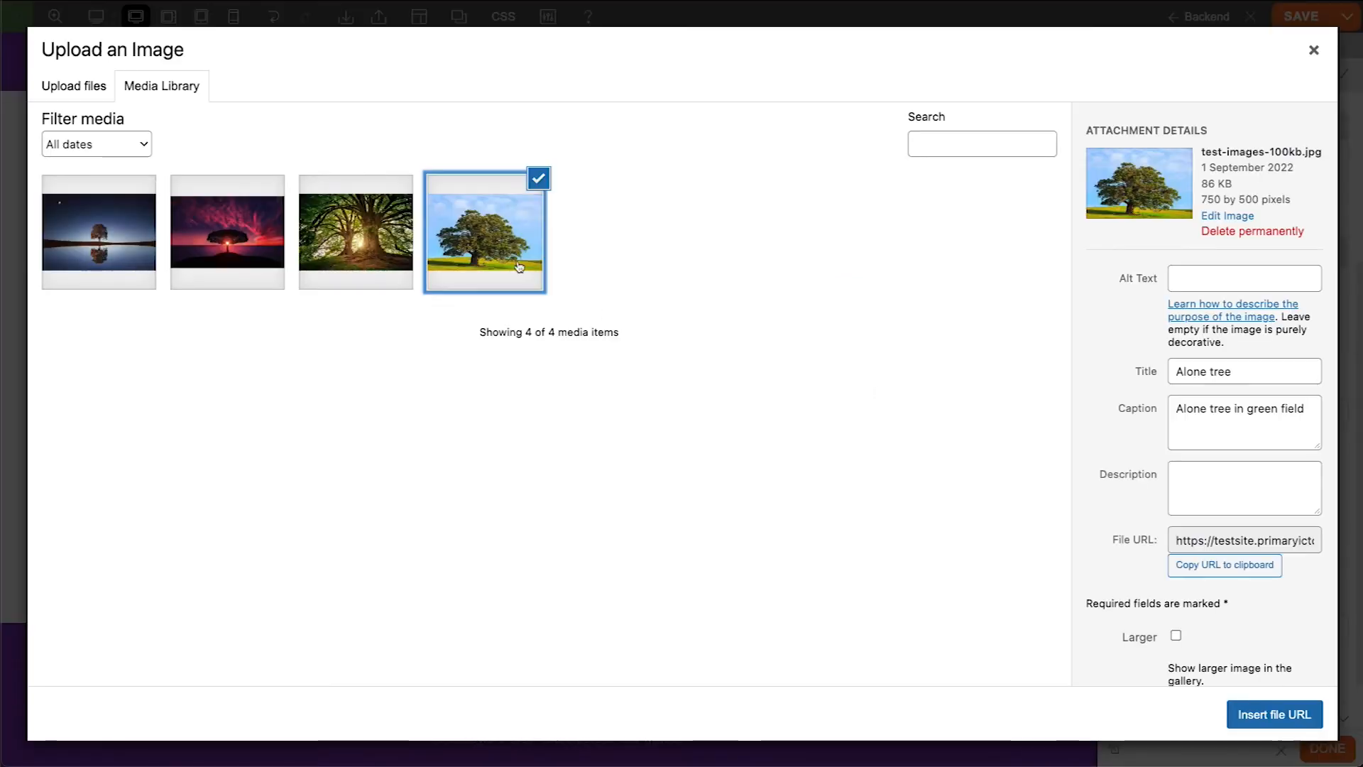
{"action": "left_click", "coordinate": [1274, 714]}
{"action": "scroll", "coordinate": [1175, 568], "scroll_direction": "down", "scroll_amount": 1}
{"action": "left_click", "coordinate": [1239, 426]}
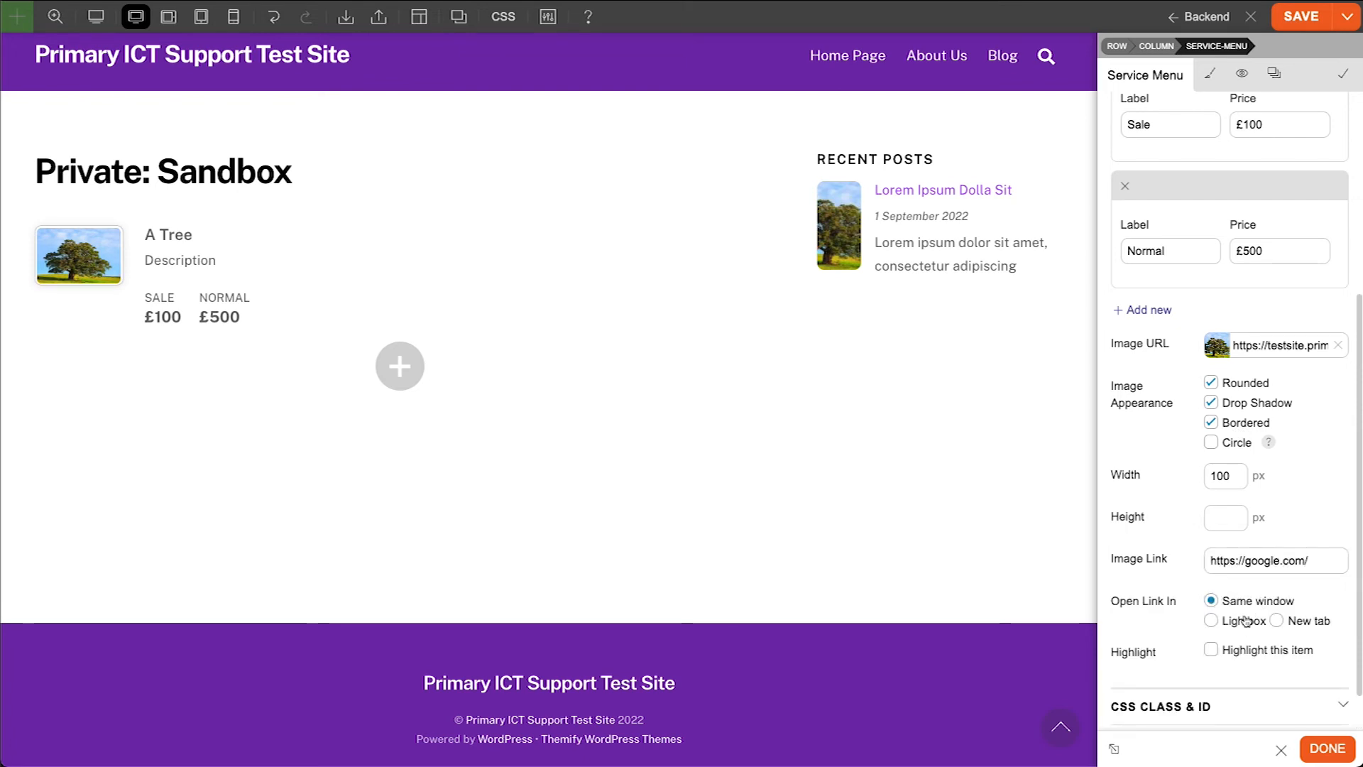
Highlight the menu item with the text Sale in red and finish editing the module
{"action": "left_click", "coordinate": [1237, 650]}
{"action": "scroll", "coordinate": [1179, 641], "scroll_direction": "down", "scroll_amount": 3}
{"action": "left_click", "coordinate": [1271, 584]}
{"action": "type", "text": "Sale"}
{"action": "left_click", "coordinate": [1263, 688]}
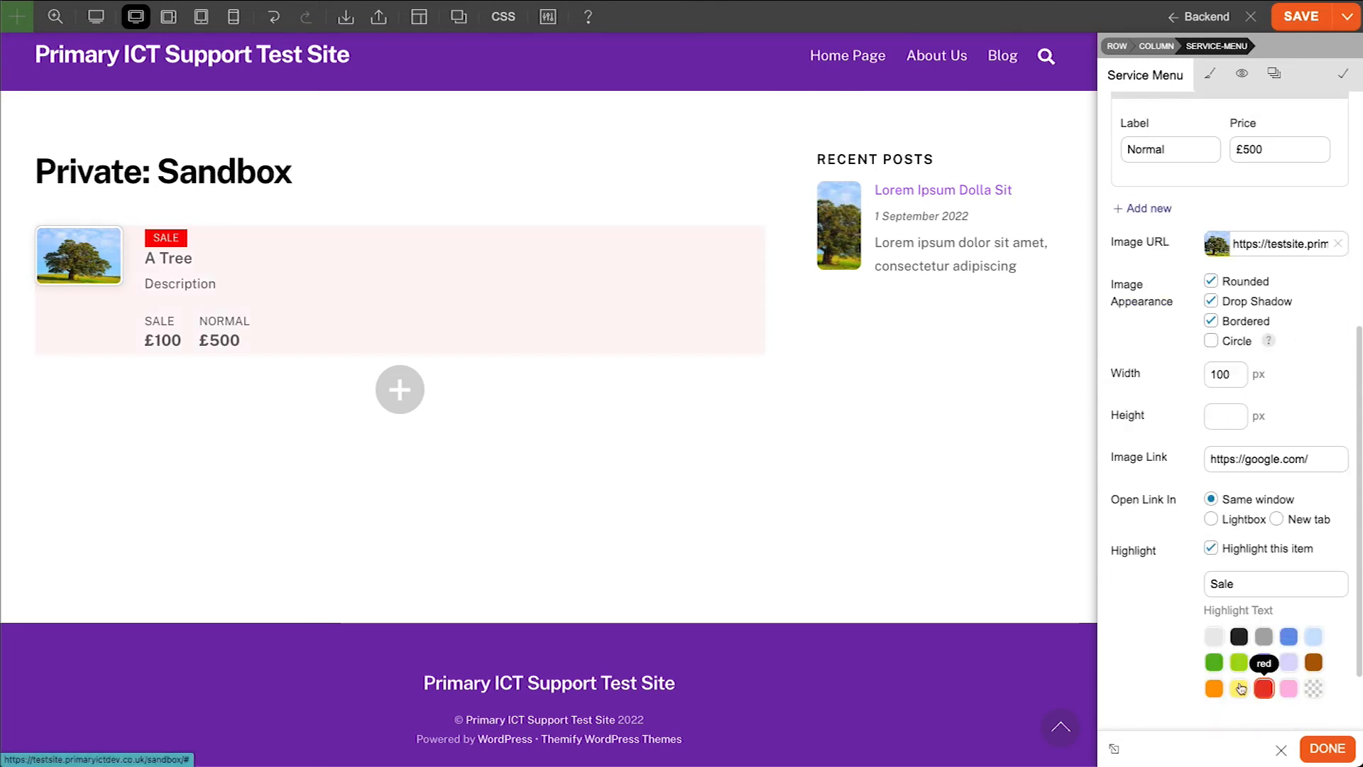
{"action": "scroll", "coordinate": [1264, 667], "scroll_direction": "down", "scroll_amount": 2}
{"action": "left_click", "coordinate": [1327, 749]}
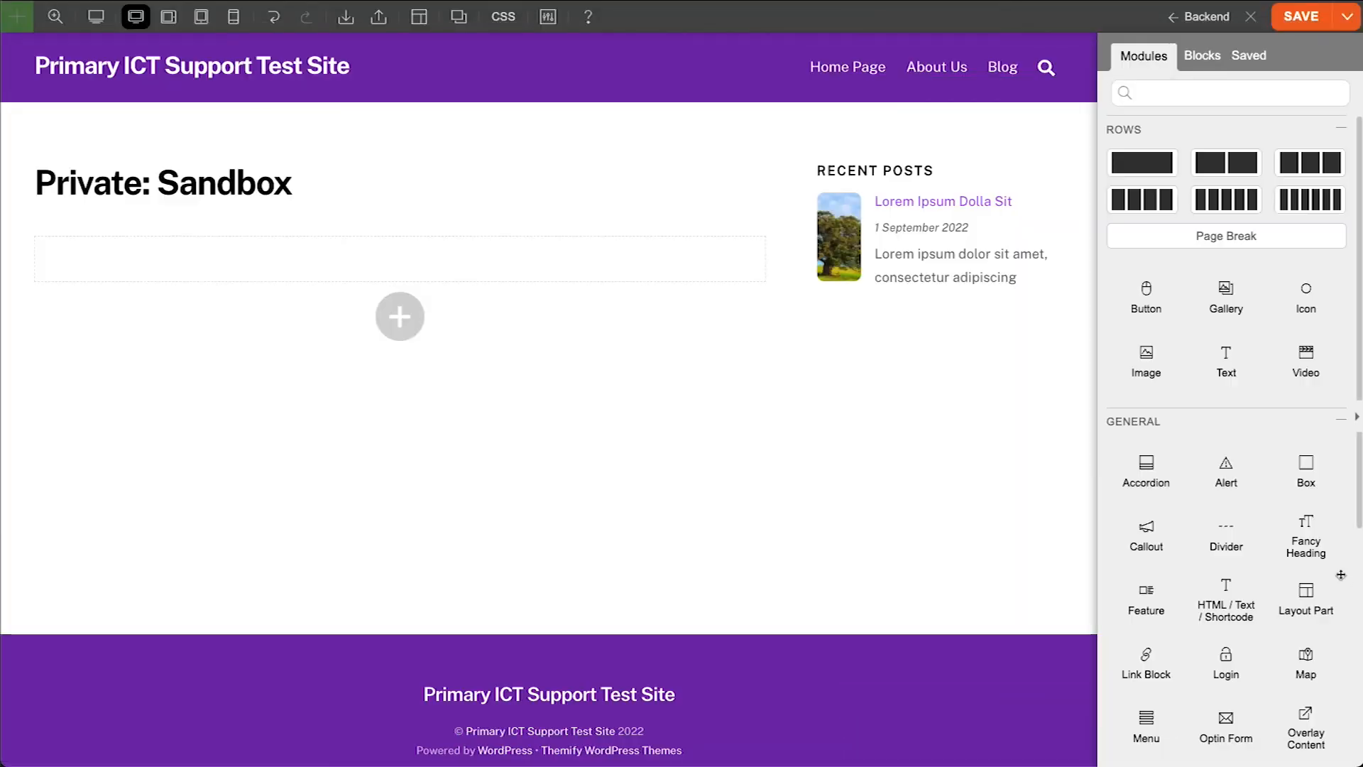
Add a Sign Up Form module to the empty row, review the user role options and keep Subscriber
{"action": "scroll", "coordinate": [1335, 561], "scroll_direction": "down", "scroll_amount": 3}
{"action": "left_click_drag", "start_coordinate": [1155, 640], "coordinate": [536, 259]}
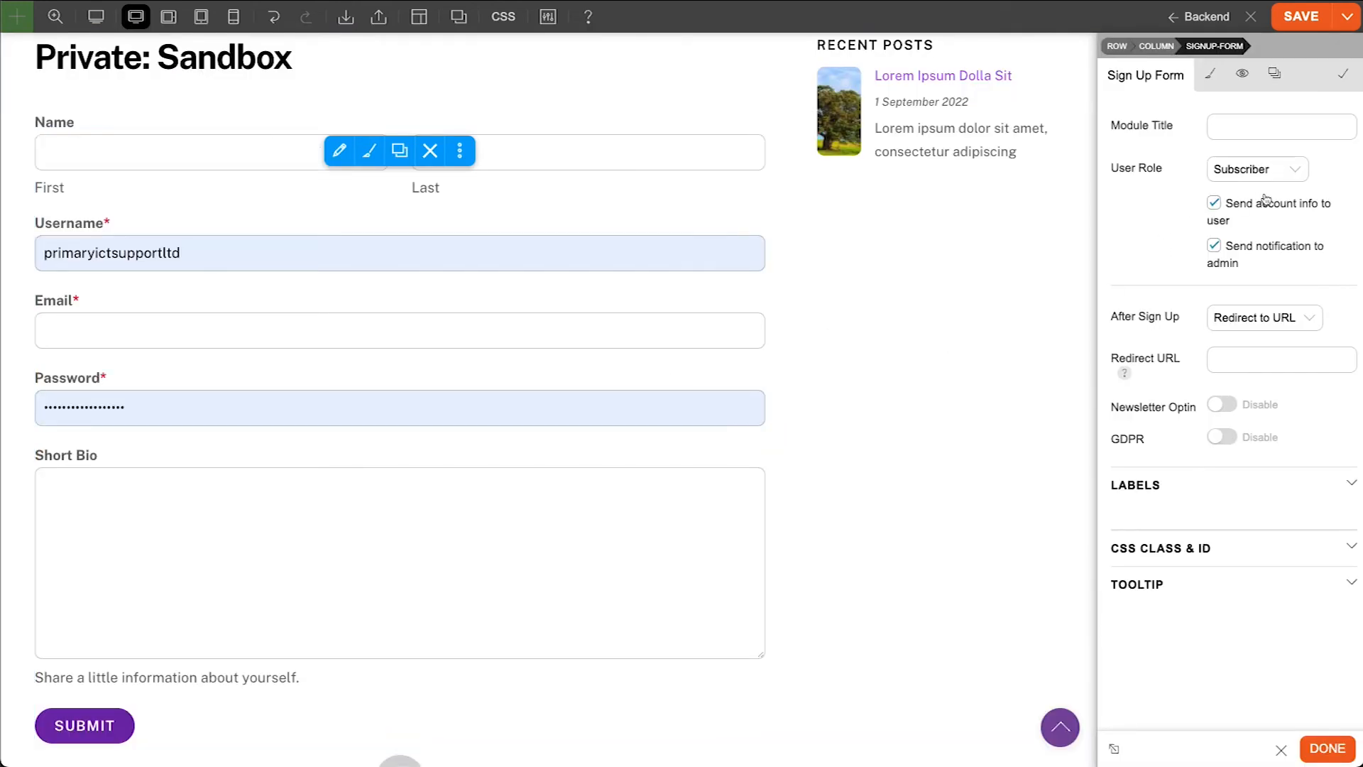
{"action": "left_click", "coordinate": [1296, 172]}
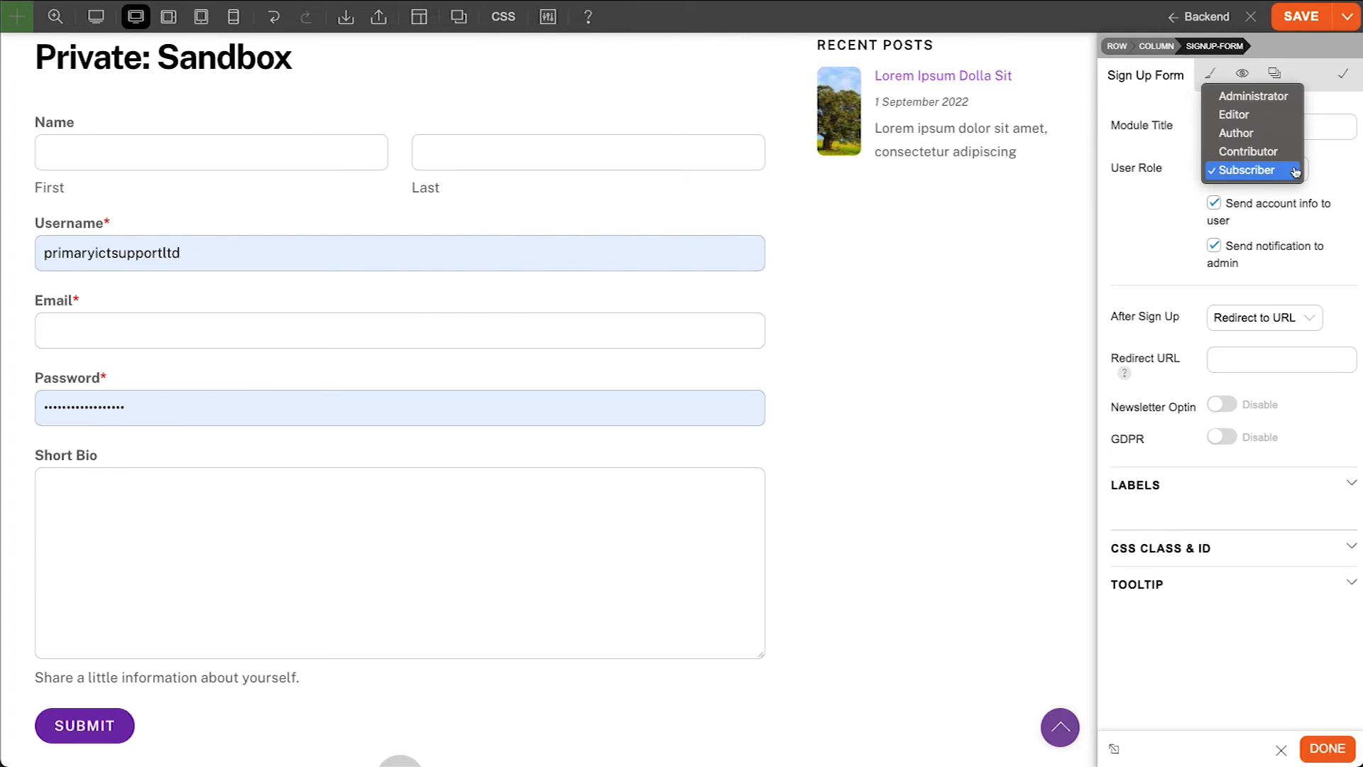
{"action": "left_click", "coordinate": [1295, 172]}
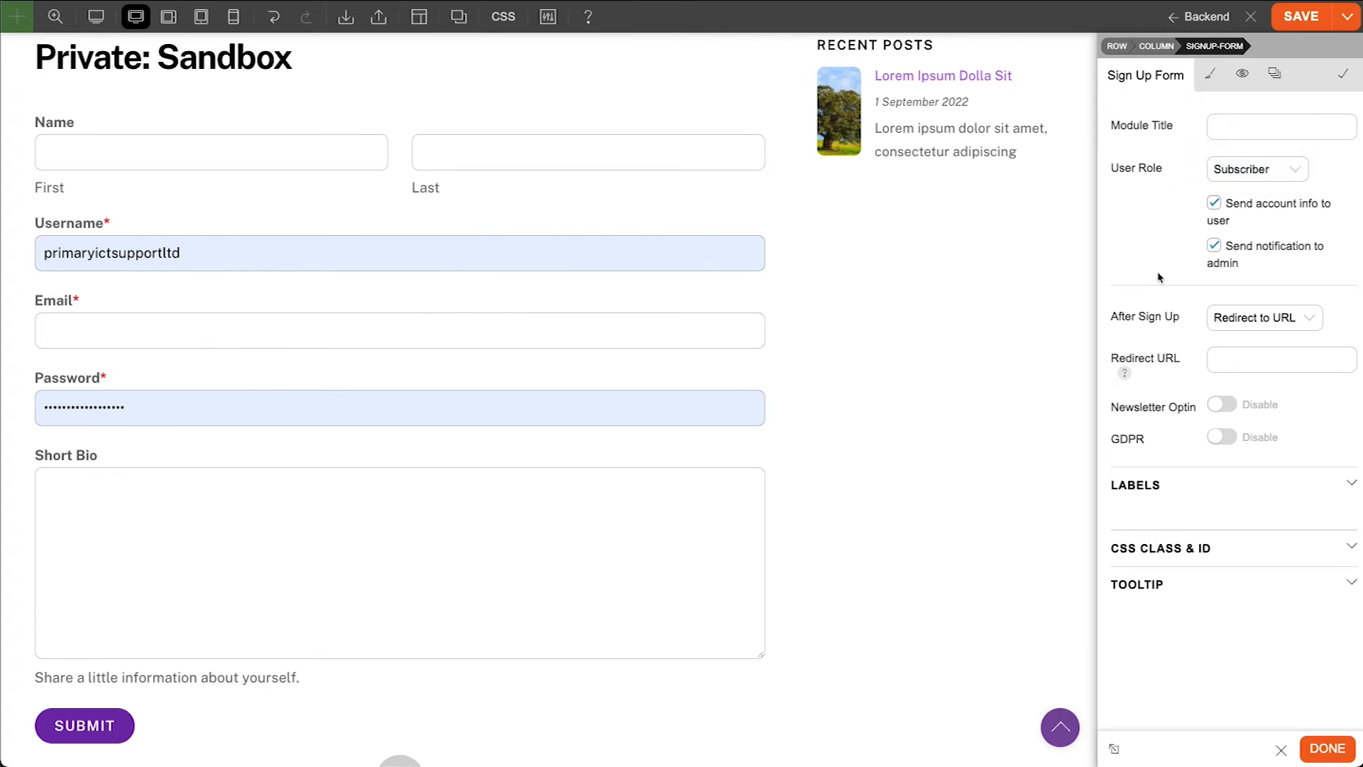
Make the form show a message after sign up, with the success message Welcome
{"action": "left_click", "coordinate": [1315, 323]}
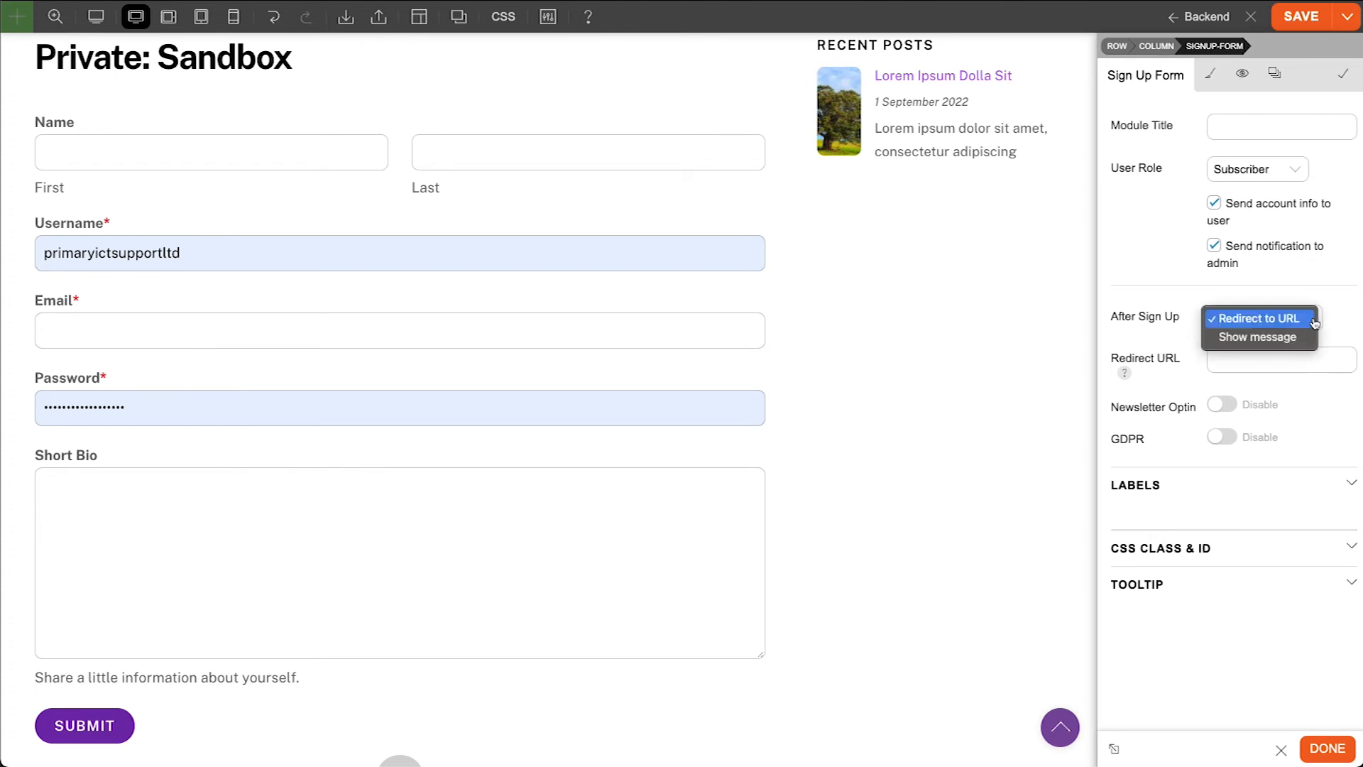
{"action": "left_click", "coordinate": [1299, 338]}
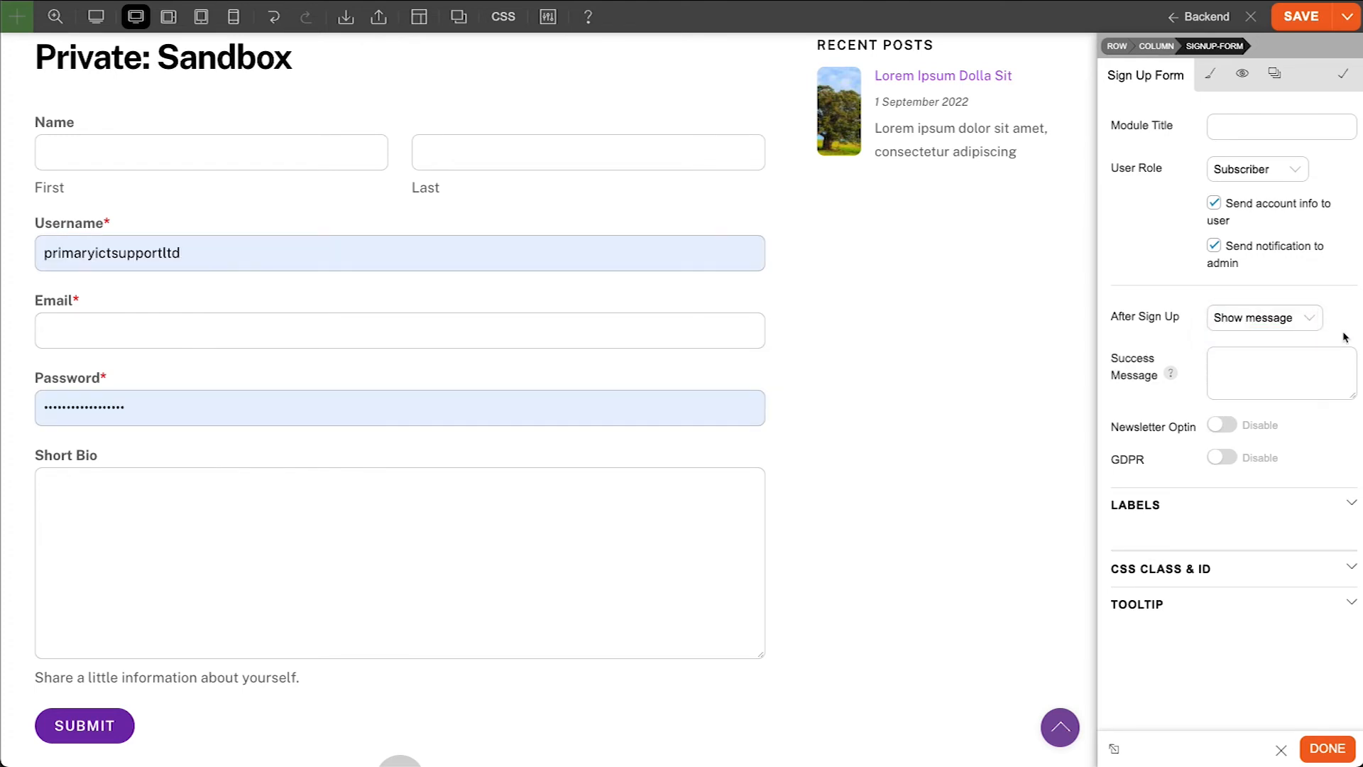
{"action": "left_click", "coordinate": [1290, 361]}
{"action": "type", "text": "welcoe"}
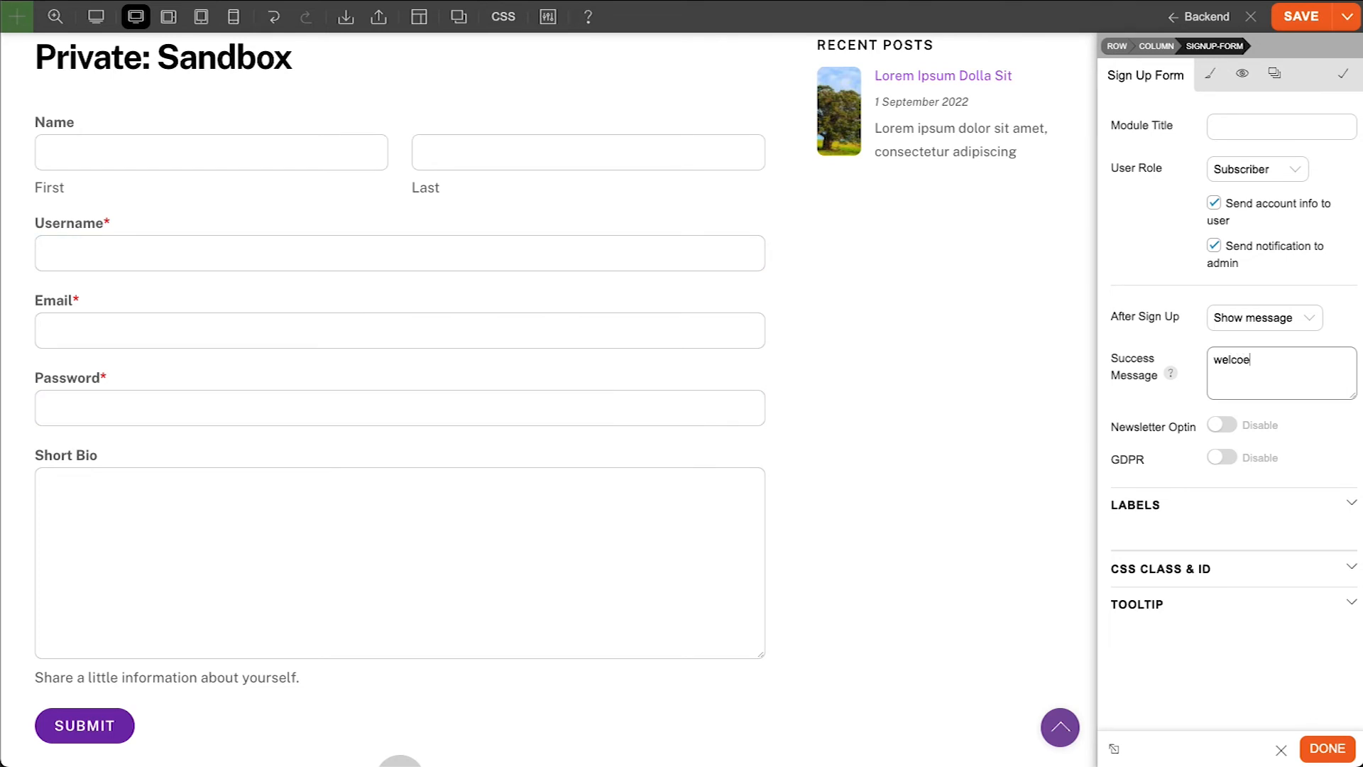
{"action": "key", "text": "BackSpace"}
{"action": "key", "text": "BackSpace"}
{"action": "key", "text": "BackSpace"}
{"action": "key", "text": "BackSpace"}
{"action": "key", "text": "BackSpace"}
{"action": "type", "text": "We"}
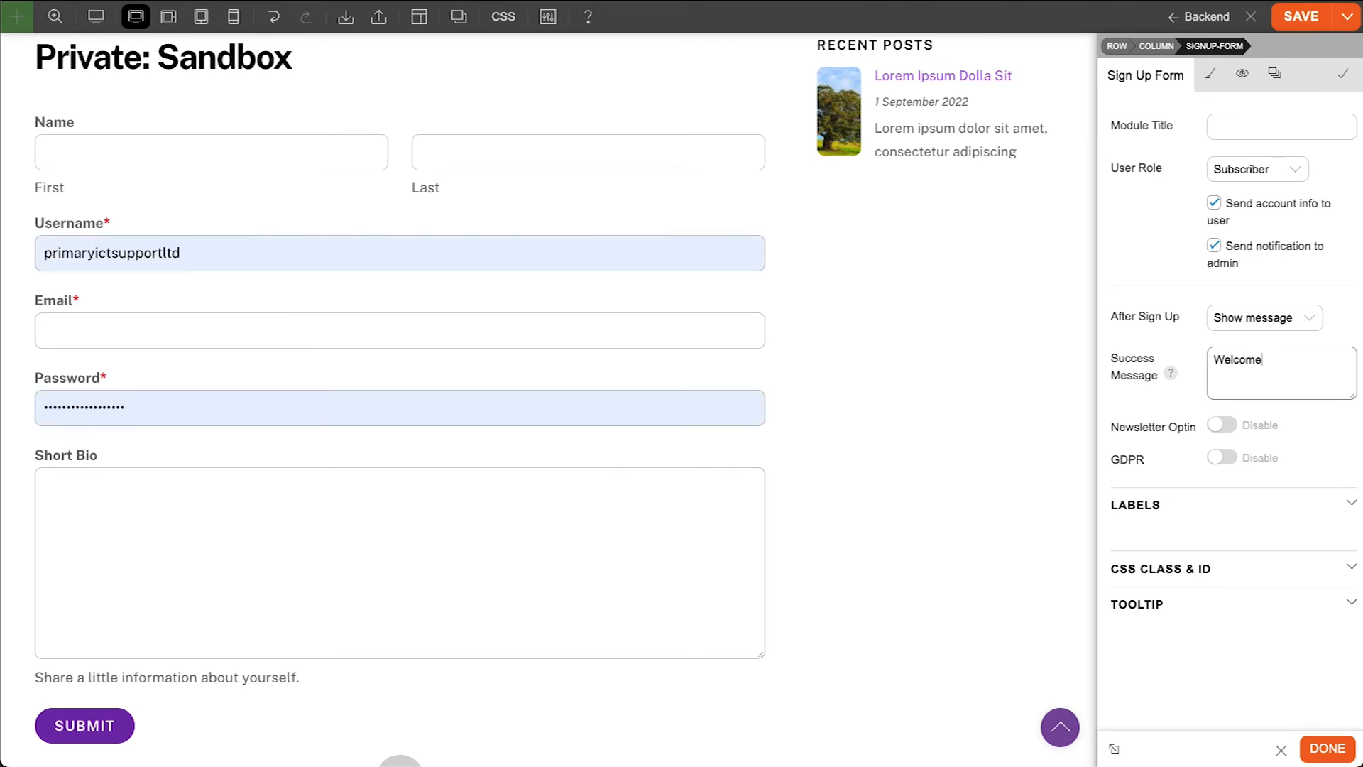
Enable the newsletter optin with MailChimp as provider, plus reCaptcha and GDPR consent on the sign up form
{"action": "left_click", "coordinate": [1224, 426]}
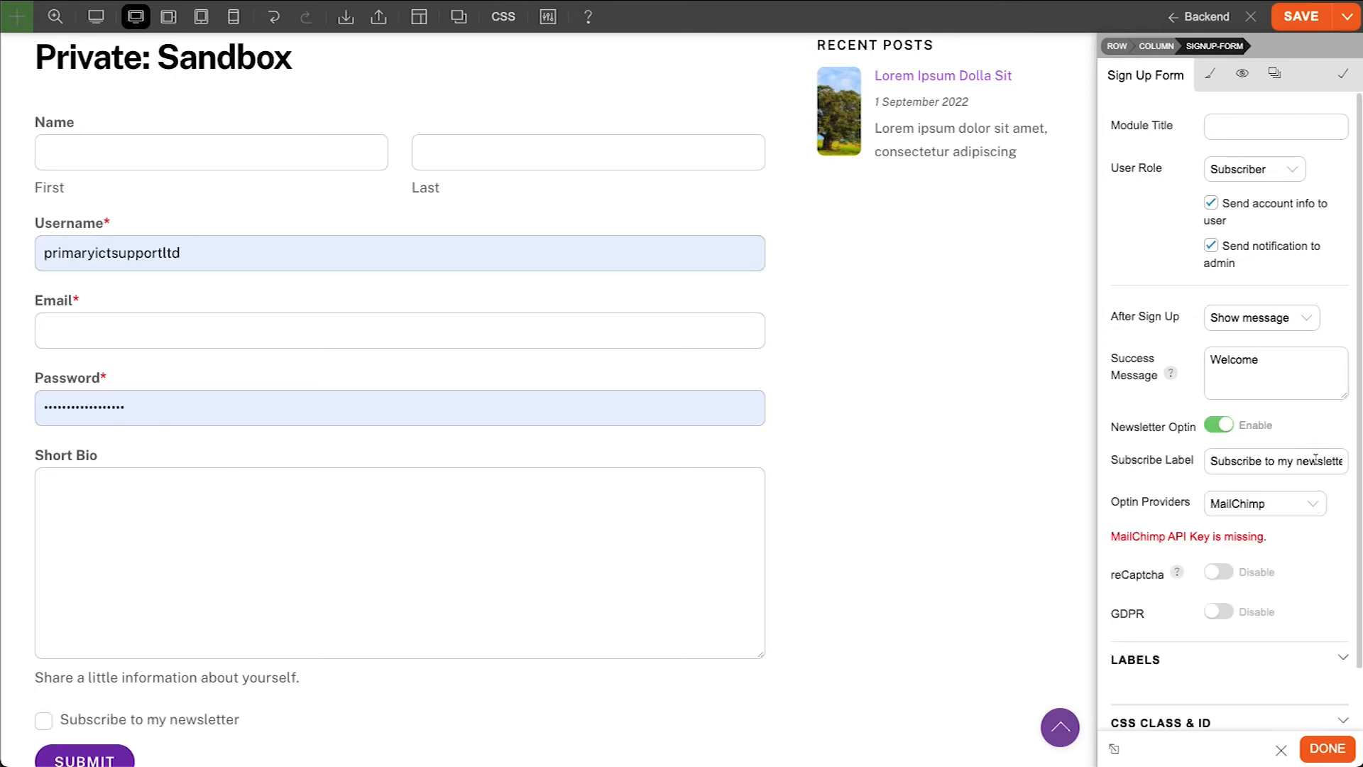
{"action": "left_click", "coordinate": [1309, 511]}
{"action": "left_click", "coordinate": [1332, 516]}
{"action": "left_click", "coordinate": [1220, 572]}
{"action": "scroll", "coordinate": [1314, 568], "scroll_direction": "down", "scroll_amount": 1}
{"action": "left_click", "coordinate": [1221, 544]}
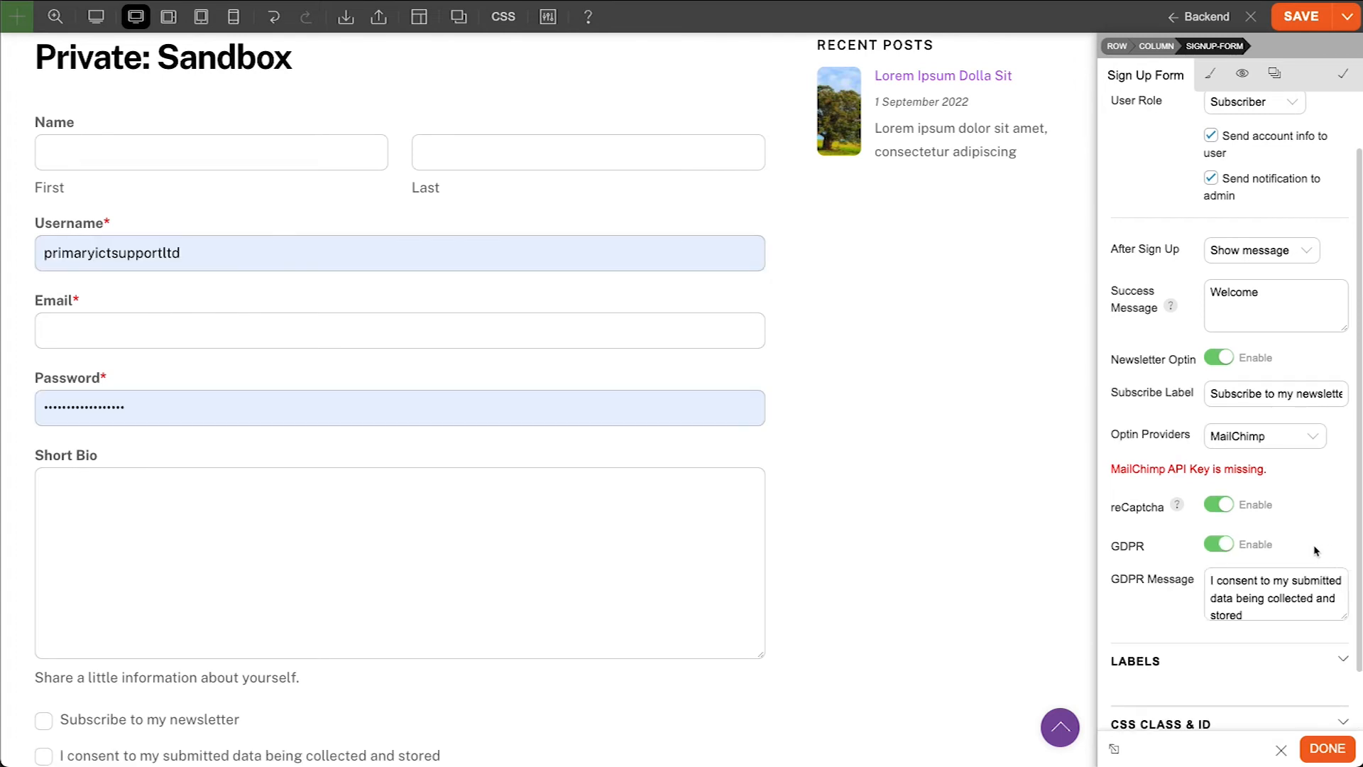
{"action": "scroll", "coordinate": [852, 535], "scroll_direction": "down", "scroll_amount": 2}
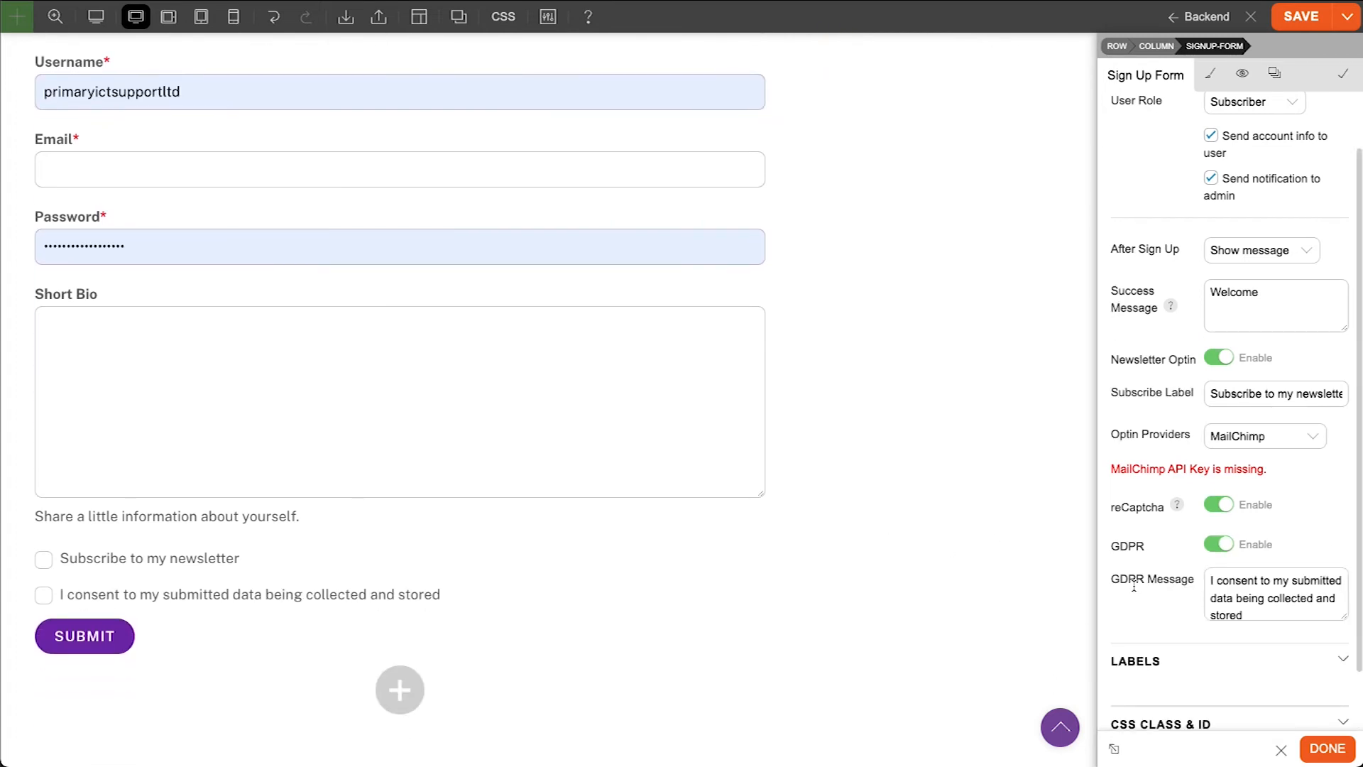
{"action": "scroll", "coordinate": [900, 543], "scroll_direction": "up", "scroll_amount": 1}
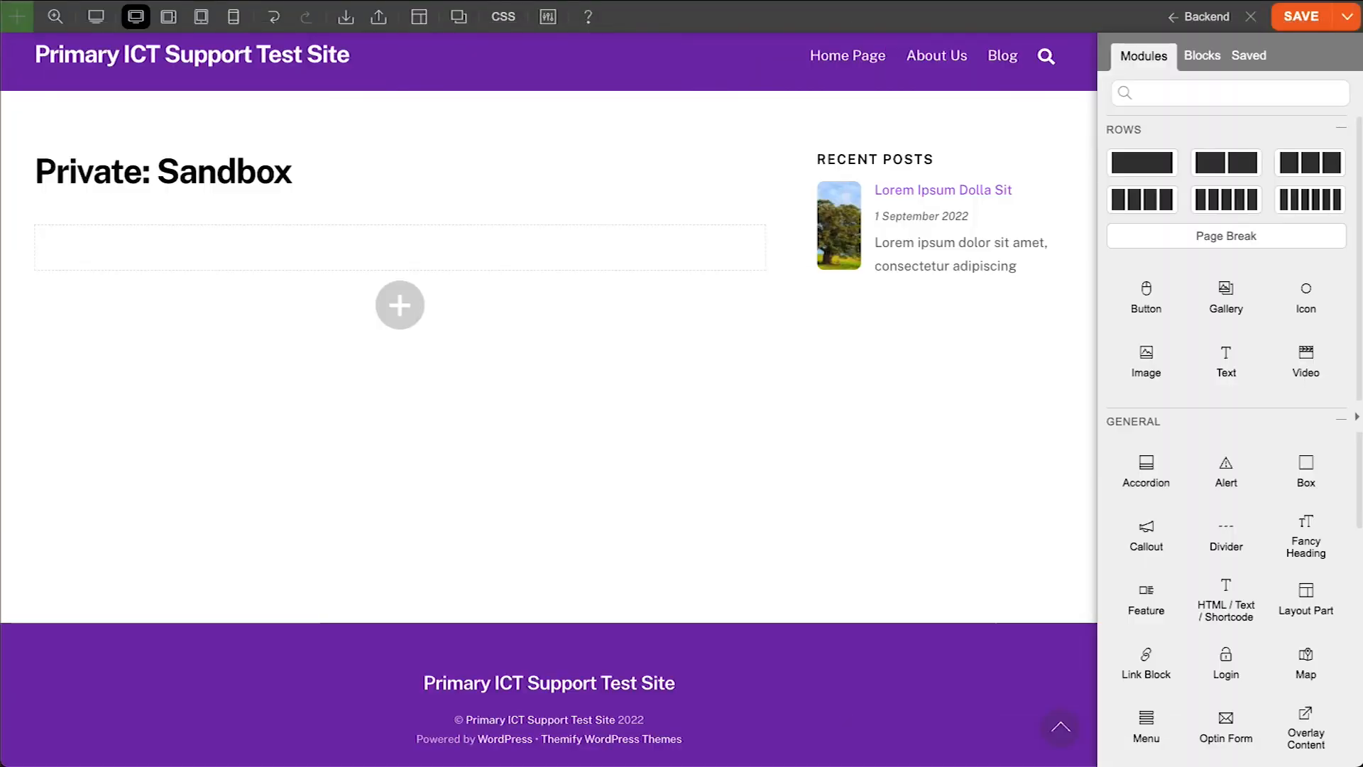
Add a Slider module to the empty row and make it display Portfolio items
{"action": "scroll", "coordinate": [1261, 525], "scroll_direction": "down", "scroll_amount": 5}
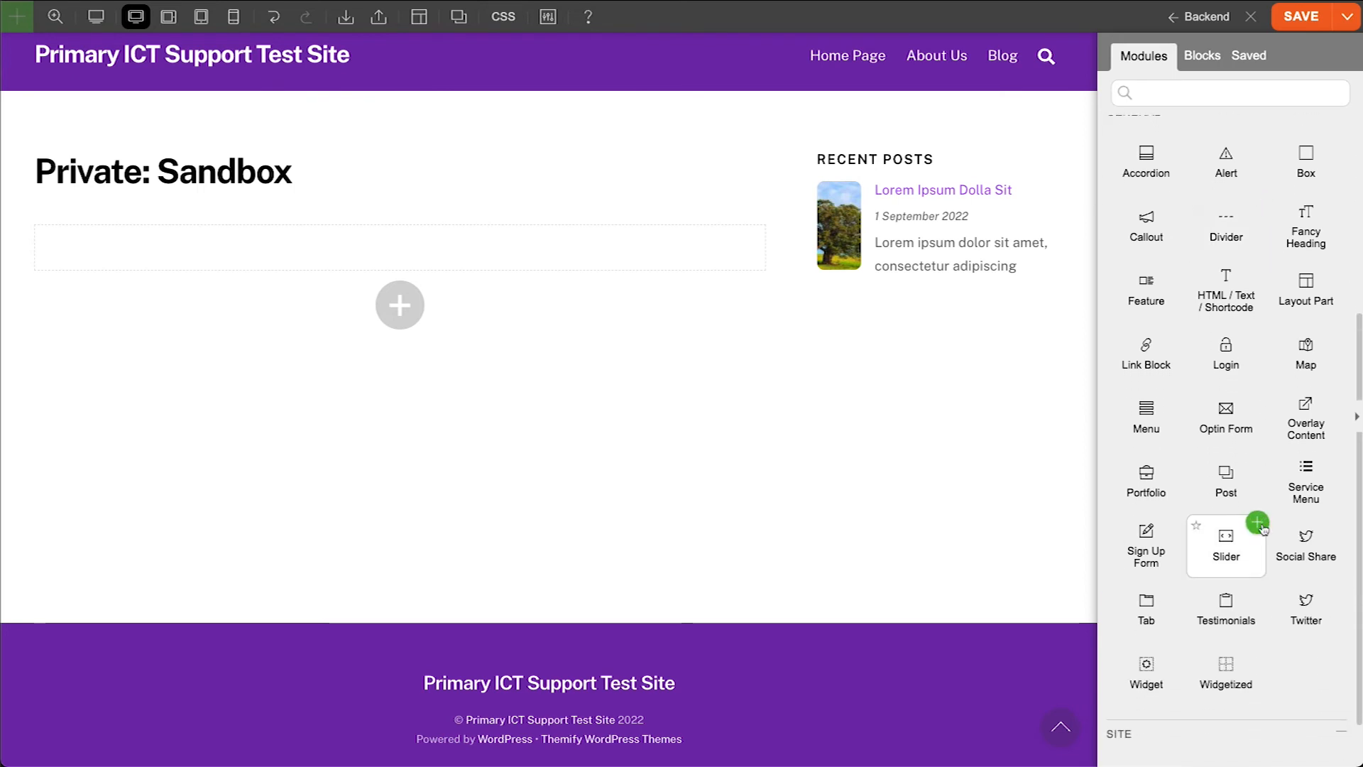
{"action": "left_click_drag", "start_coordinate": [1227, 556], "coordinate": [458, 254]}
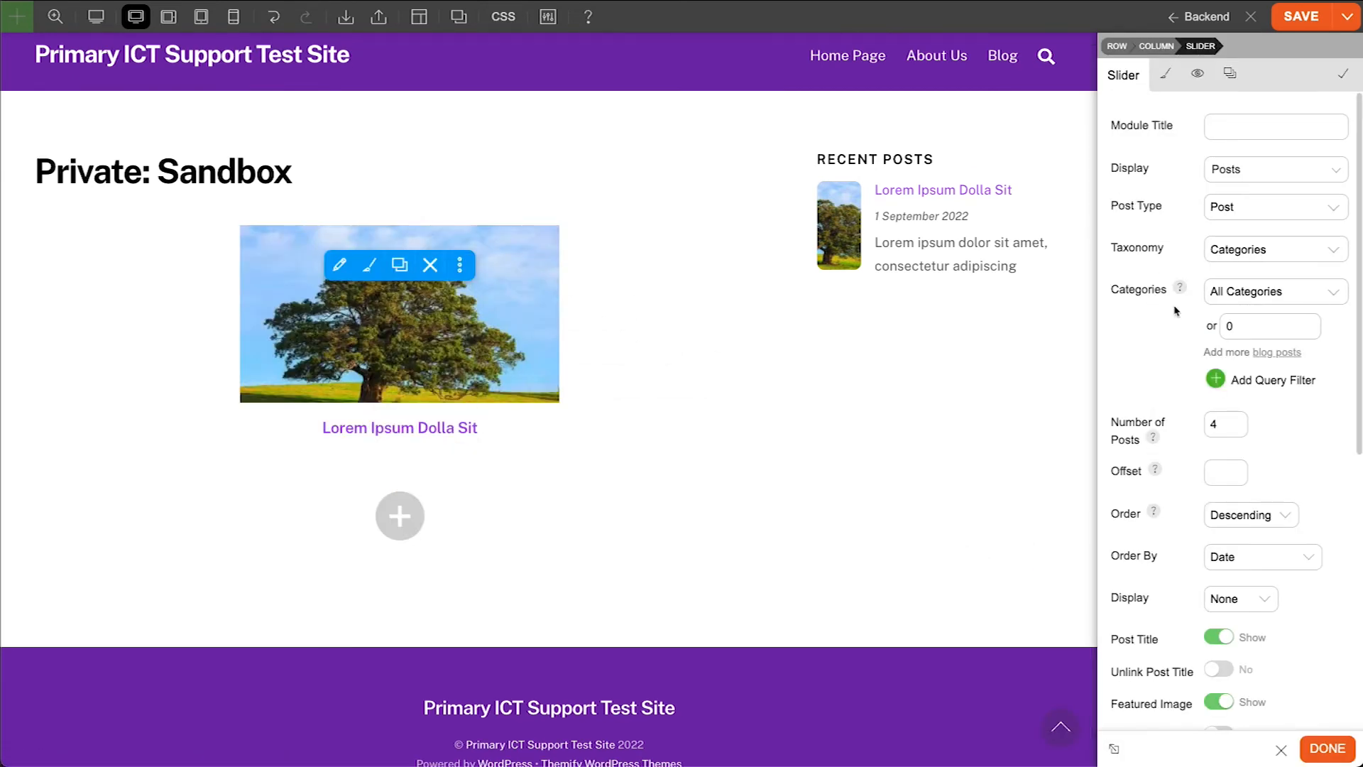
{"action": "left_click", "coordinate": [1334, 171]}
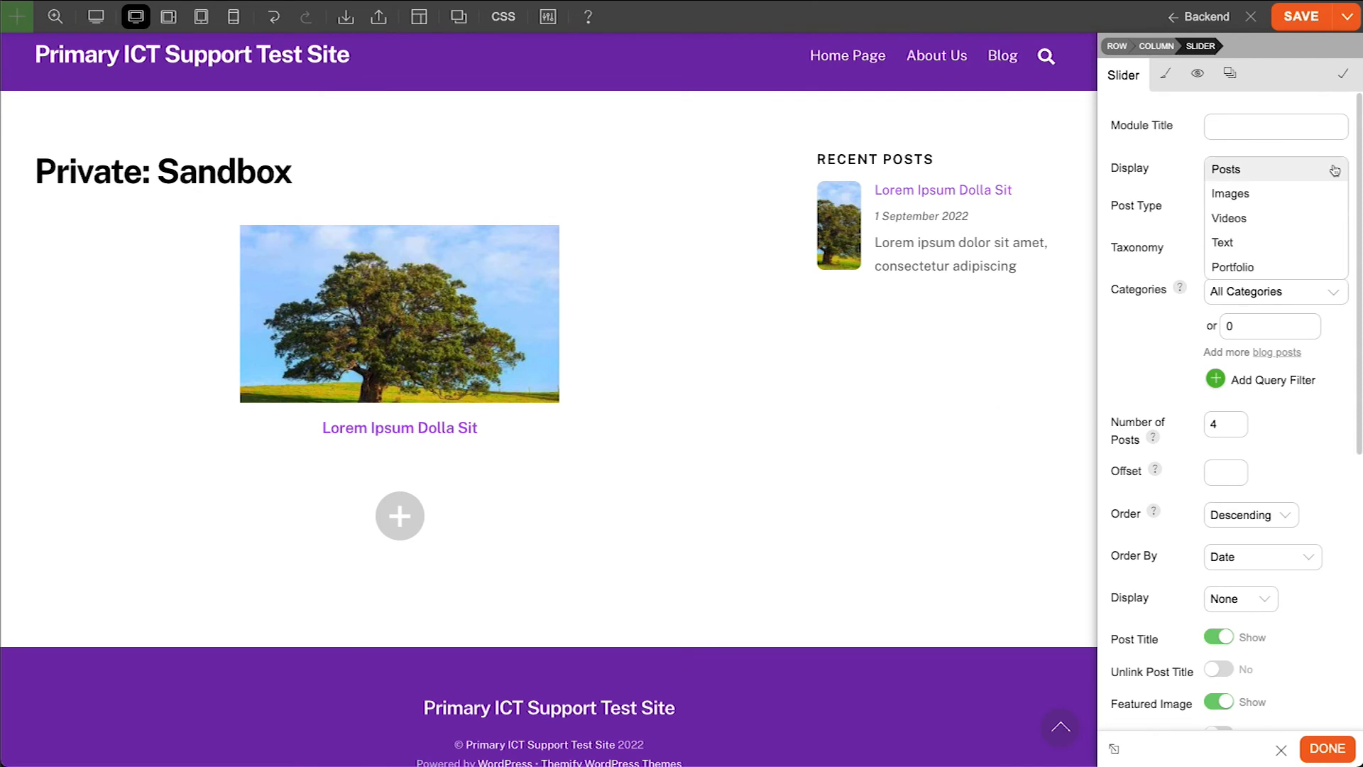
{"action": "left_click", "coordinate": [1296, 266]}
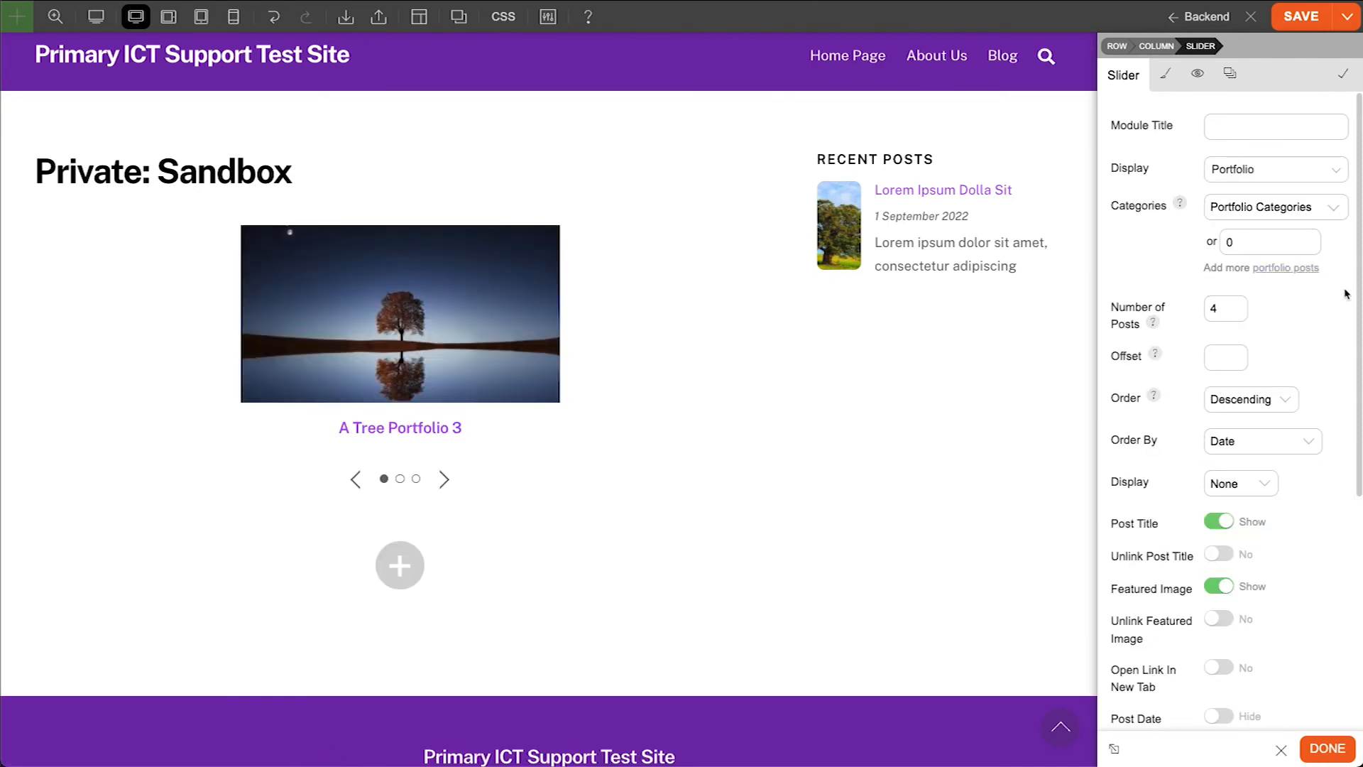
Set the slider's post content display to Excerpt
{"action": "scroll", "coordinate": [1345, 293], "scroll_direction": "down", "scroll_amount": 5}
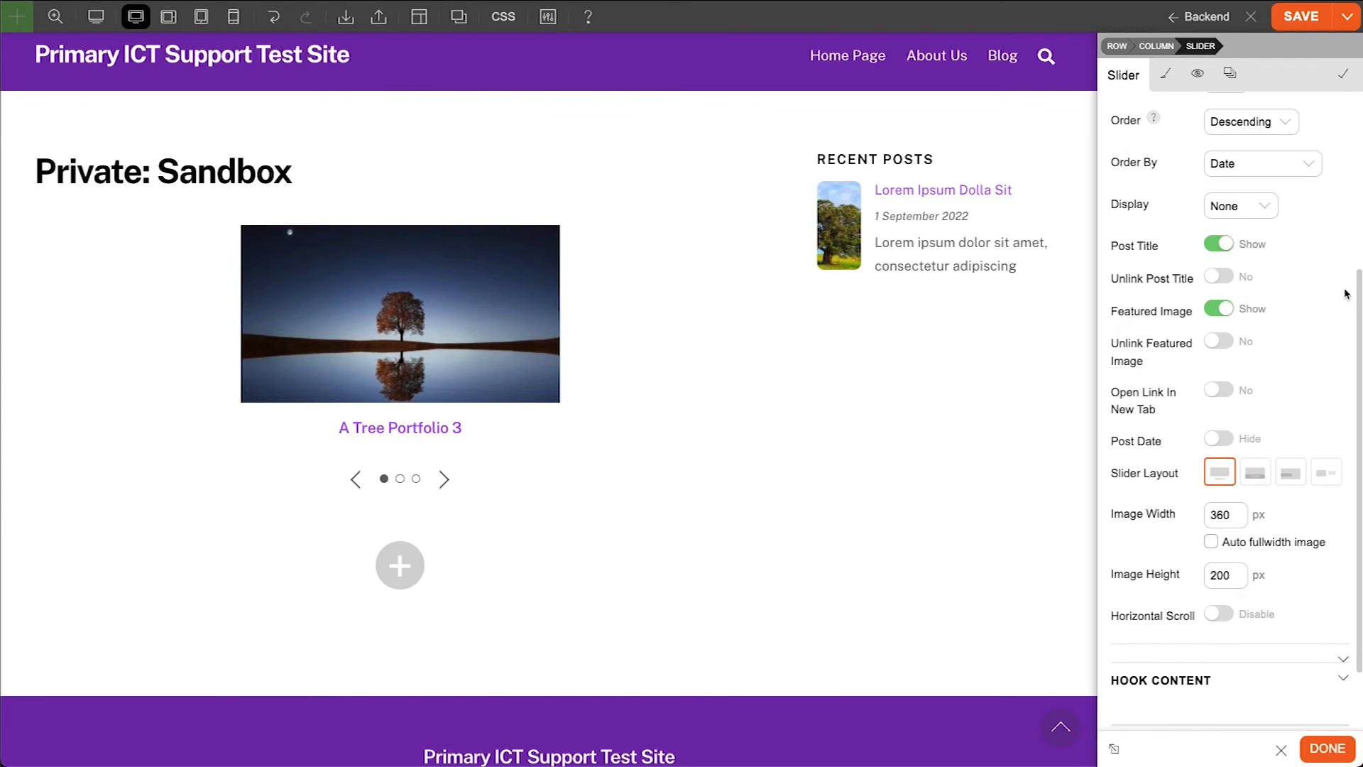
{"action": "scroll", "coordinate": [1345, 293], "scroll_direction": "down", "scroll_amount": 1}
{"action": "left_click", "coordinate": [1256, 186]}
{"action": "left_click", "coordinate": [1235, 162]}
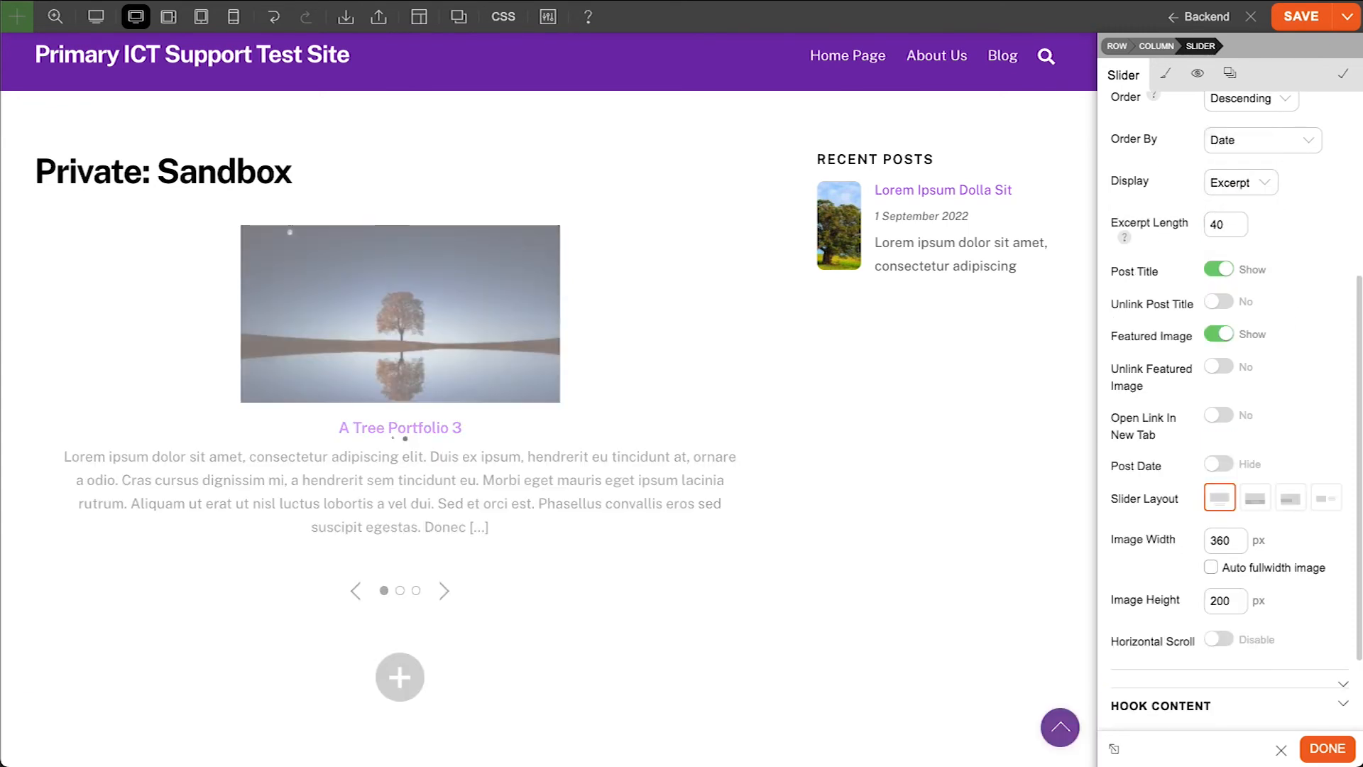
Set the portfolio slider's layout to Agency and its transition effect to Fade
{"action": "scroll", "coordinate": [1267, 266], "scroll_direction": "down", "scroll_amount": 3}
{"action": "left_click", "coordinate": [1325, 383]}
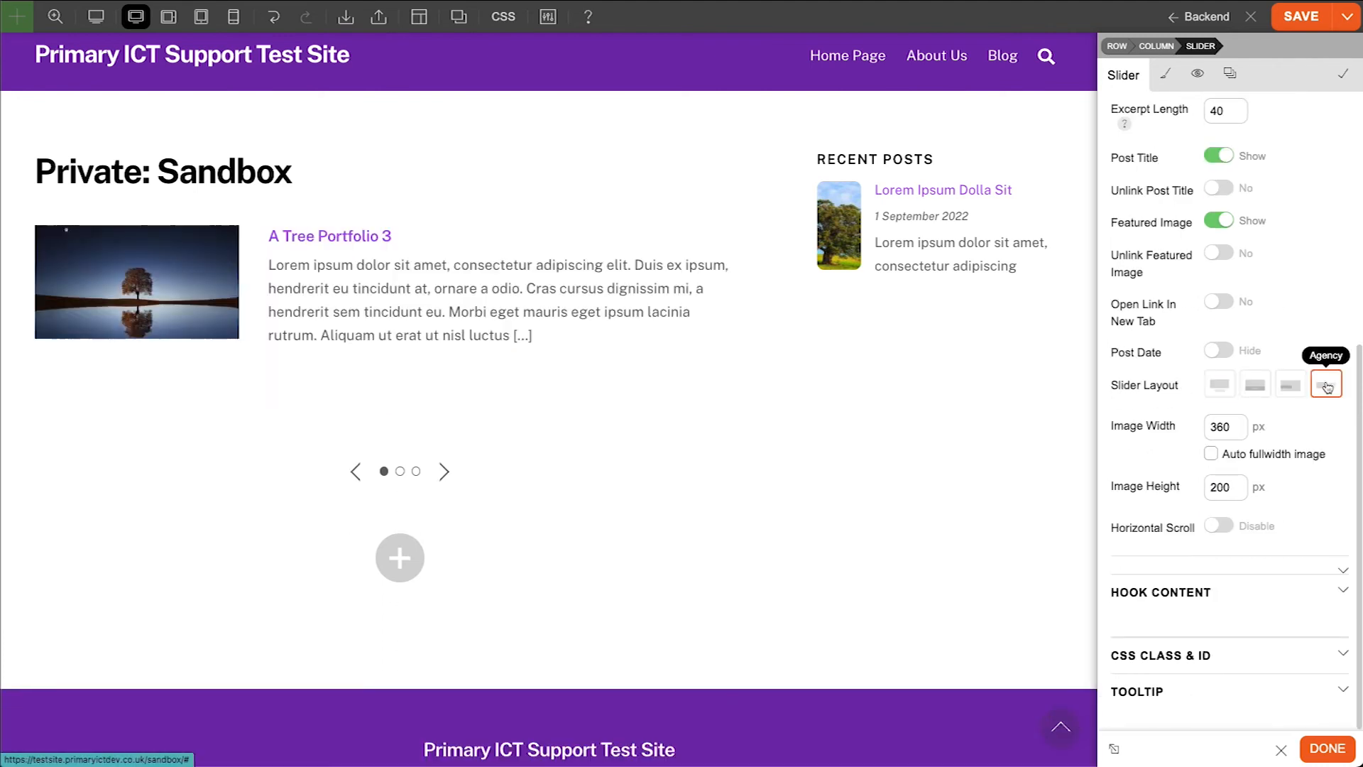
{"action": "left_click", "coordinate": [1306, 565]}
{"action": "left_click", "coordinate": [1249, 591]}
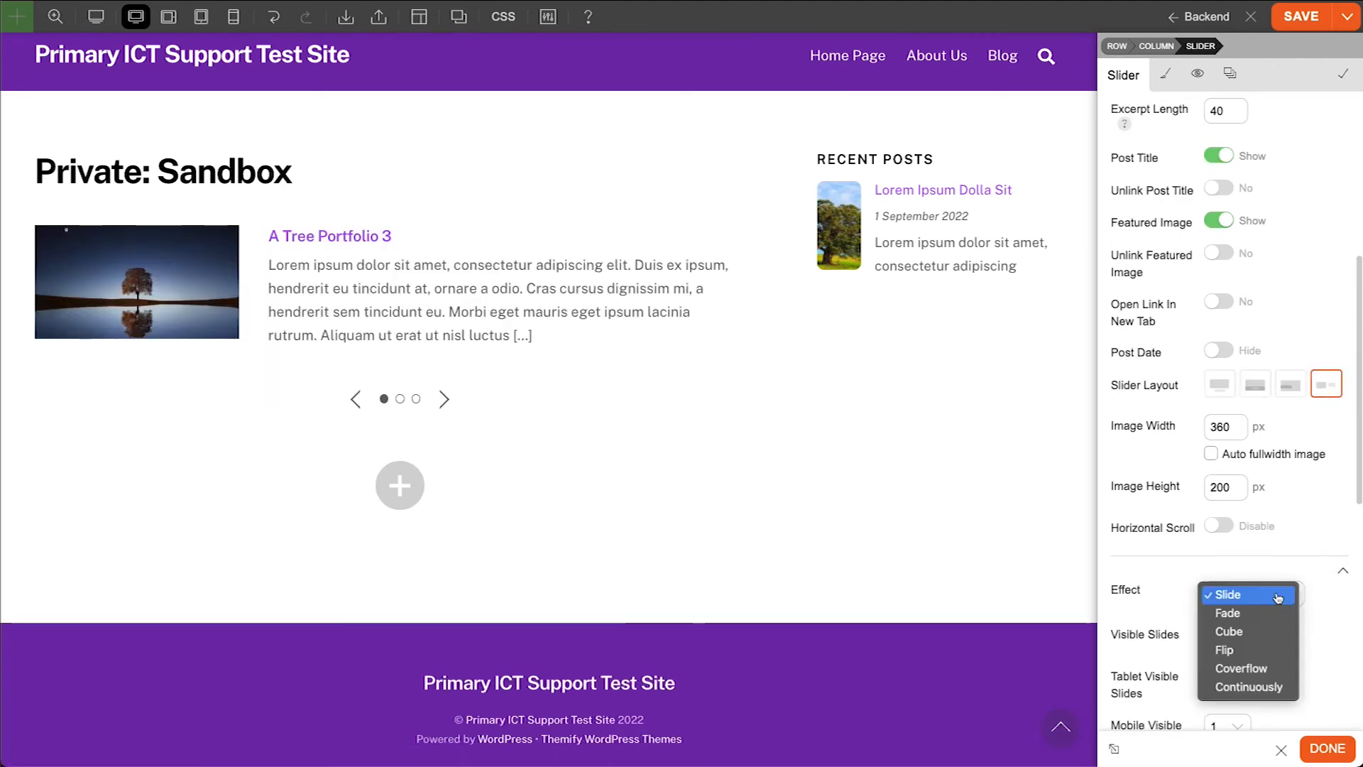
{"action": "left_click", "coordinate": [1219, 612]}
Set the slider's auto scroll to 1 sec
{"action": "scroll", "coordinate": [1299, 550], "scroll_direction": "down", "scroll_amount": 3}
{"action": "left_click", "coordinate": [1238, 452]}
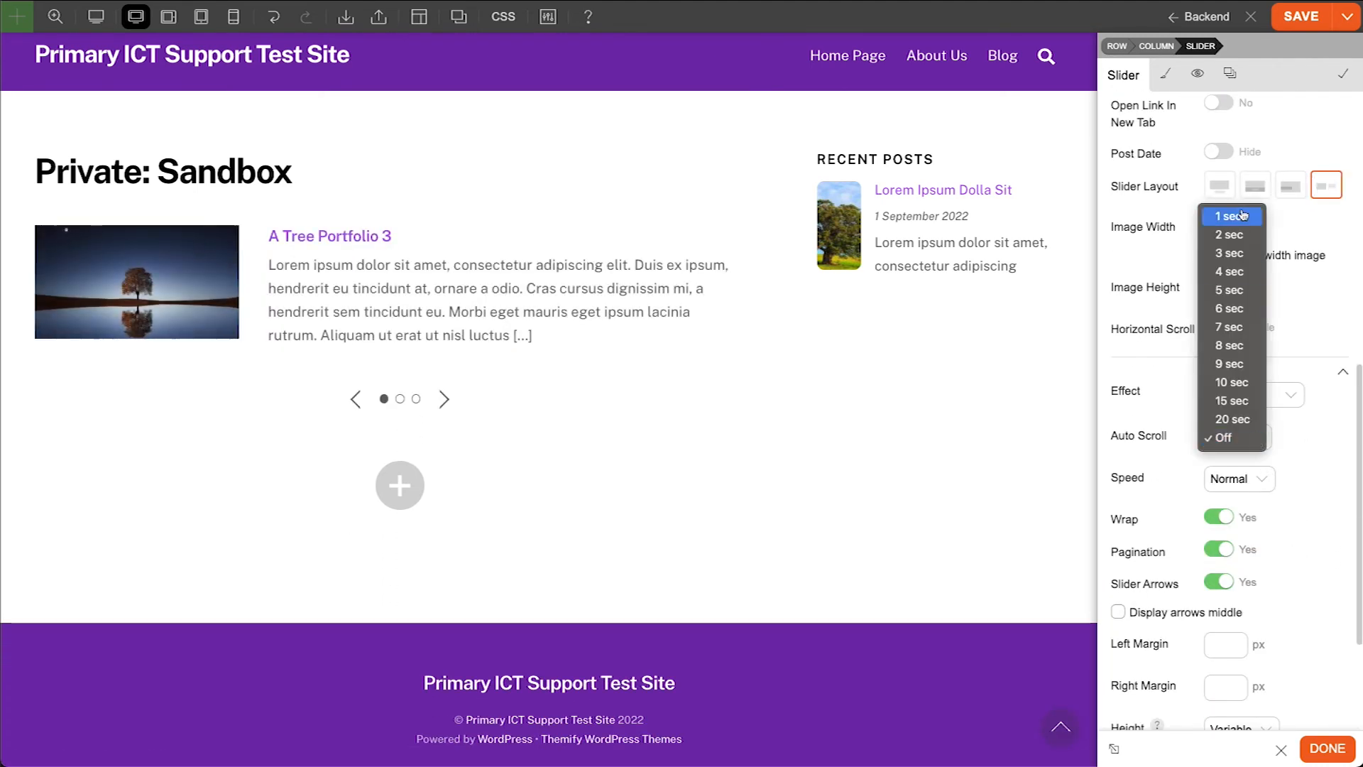
{"action": "left_click", "coordinate": [1221, 215]}
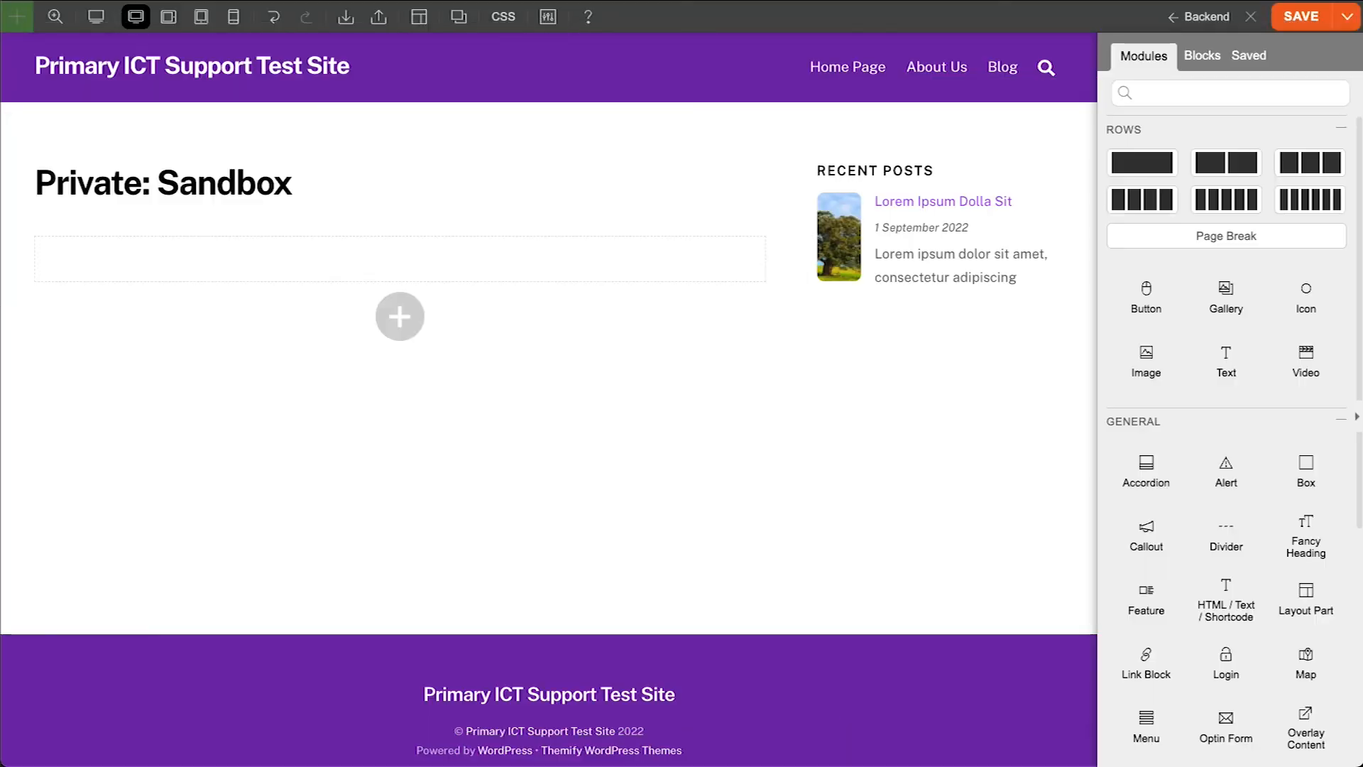
Add a Social Share module to the empty row with size L, circular icons and the network titles shown
{"action": "scroll", "coordinate": [1320, 500], "scroll_direction": "down", "scroll_amount": 5}
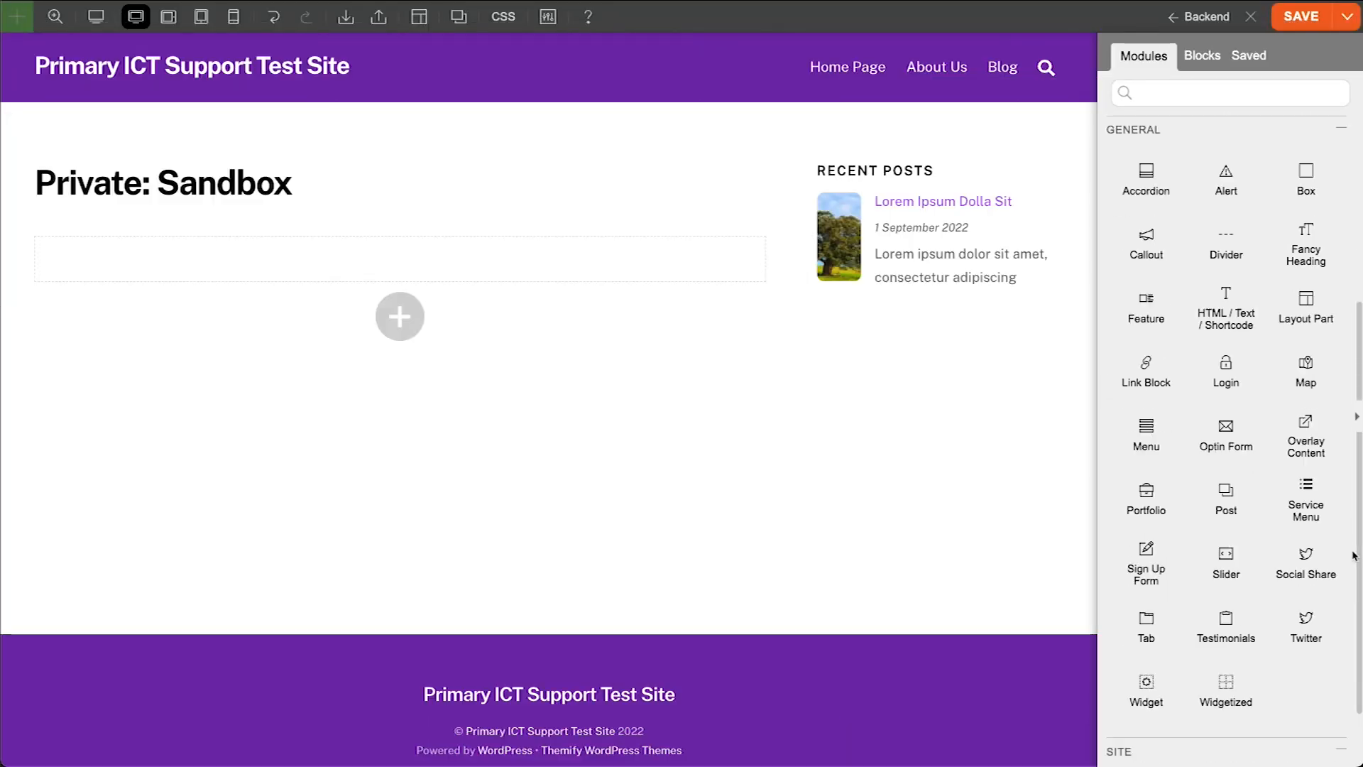
{"action": "left_click_drag", "start_coordinate": [1314, 492], "coordinate": [548, 278]}
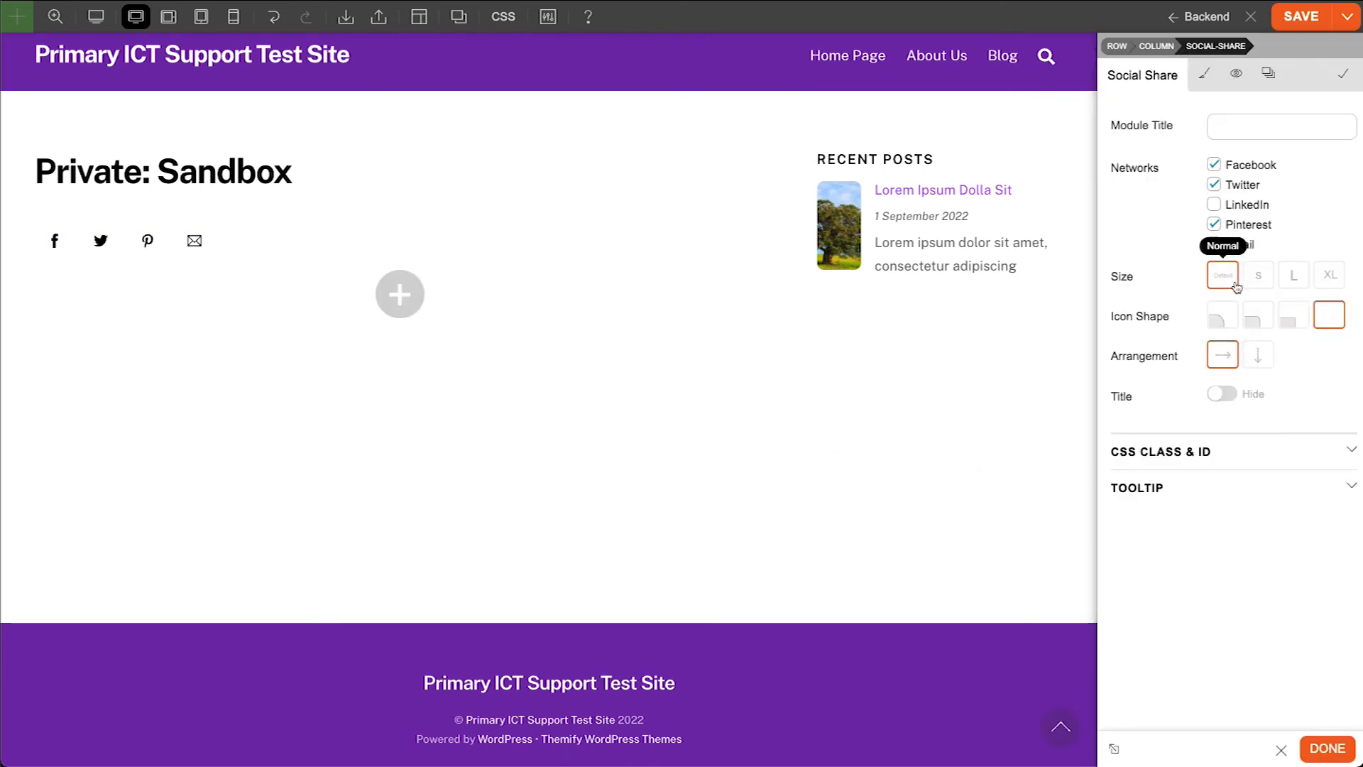
{"action": "left_click", "coordinate": [1293, 275]}
{"action": "left_click", "coordinate": [1221, 315]}
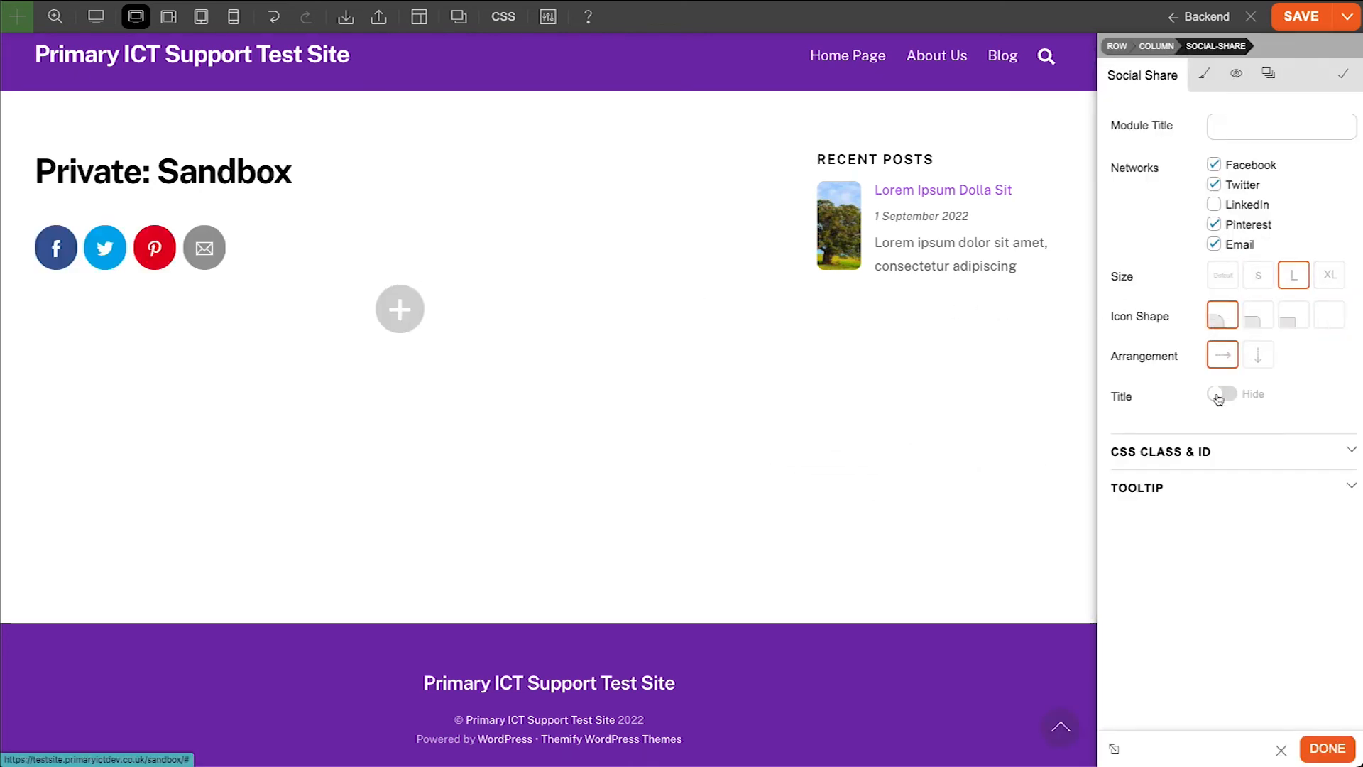
{"action": "left_click", "coordinate": [1219, 395]}
{"action": "left_click", "coordinate": [1343, 73]}
Save the sandbox page and exit the builder to the live page
{"action": "left_click", "coordinate": [1281, 17]}
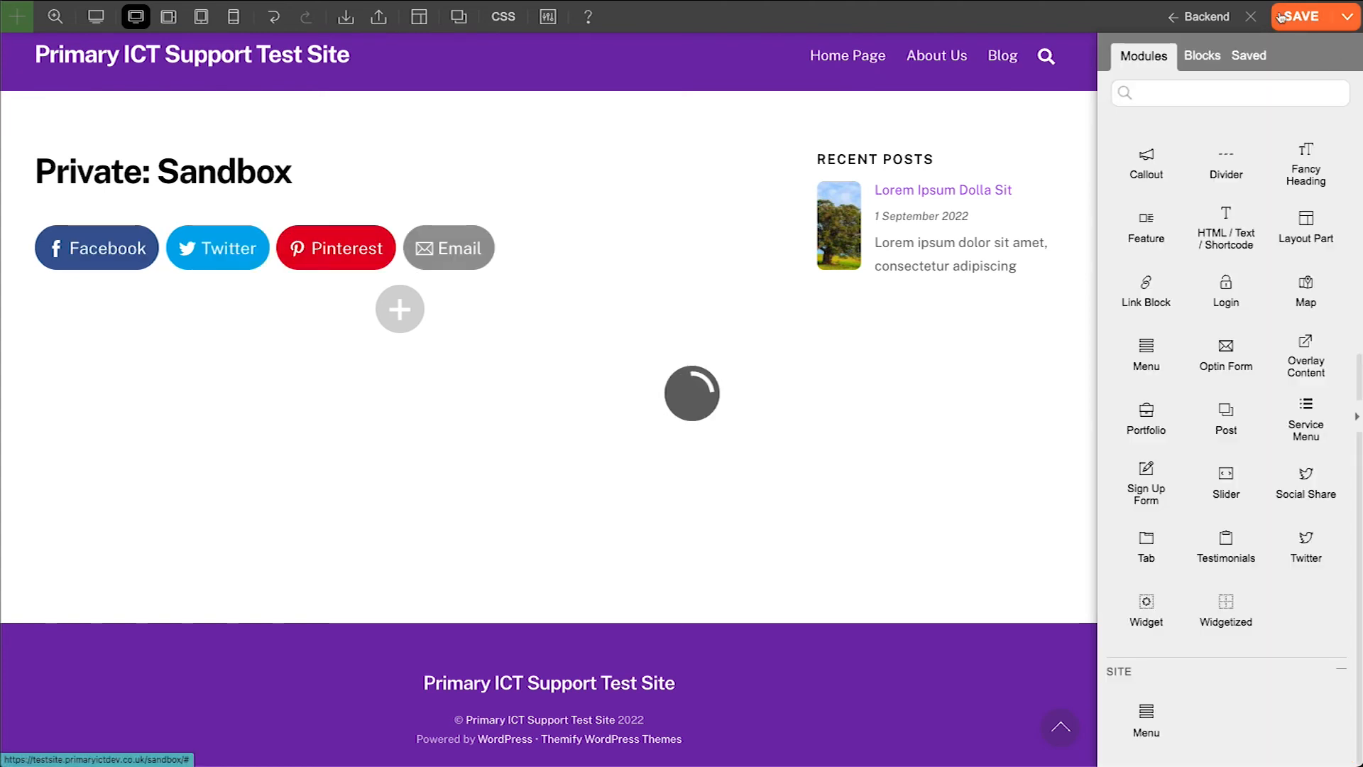
{"action": "left_click", "coordinate": [1250, 16]}
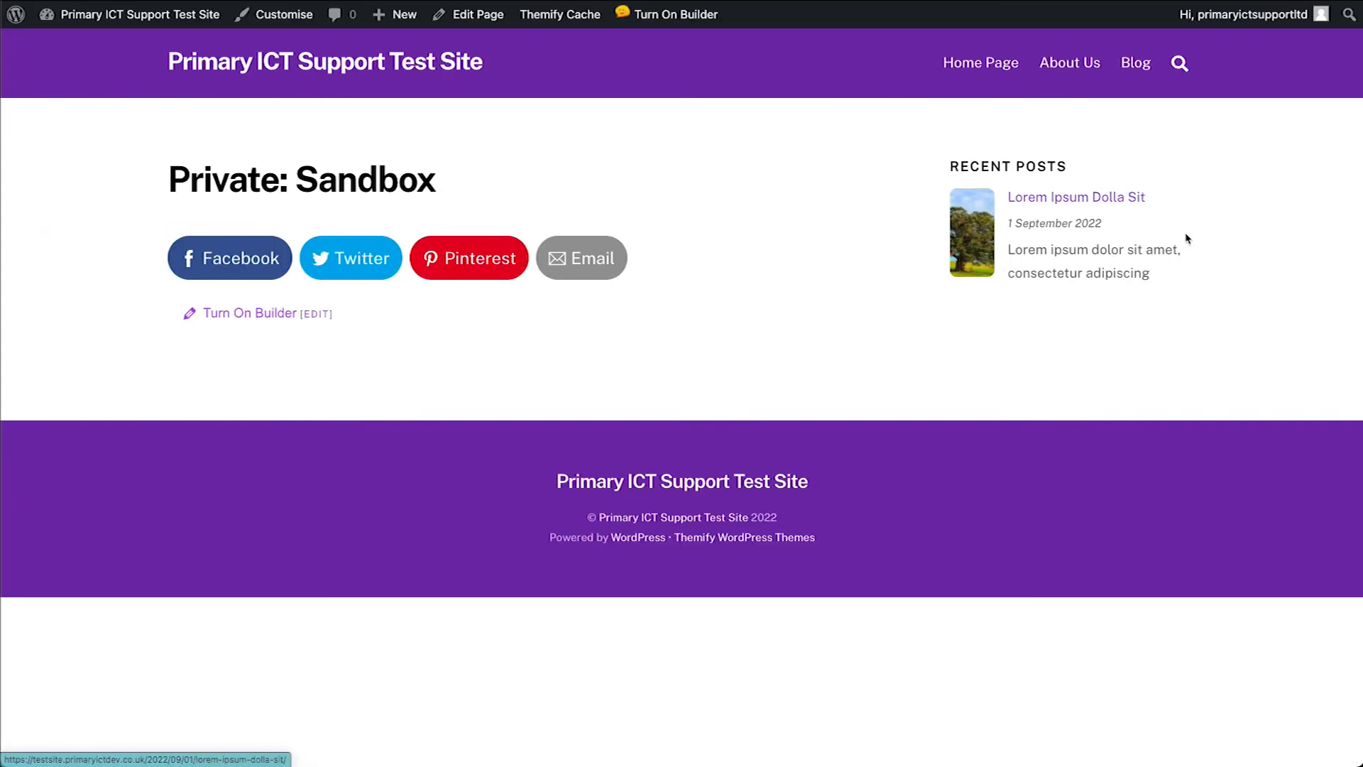
Share the sandbox page on Twitter, adding a message that starts with "Check this site out", and post the tweet
{"action": "left_click", "coordinate": [314, 274]}
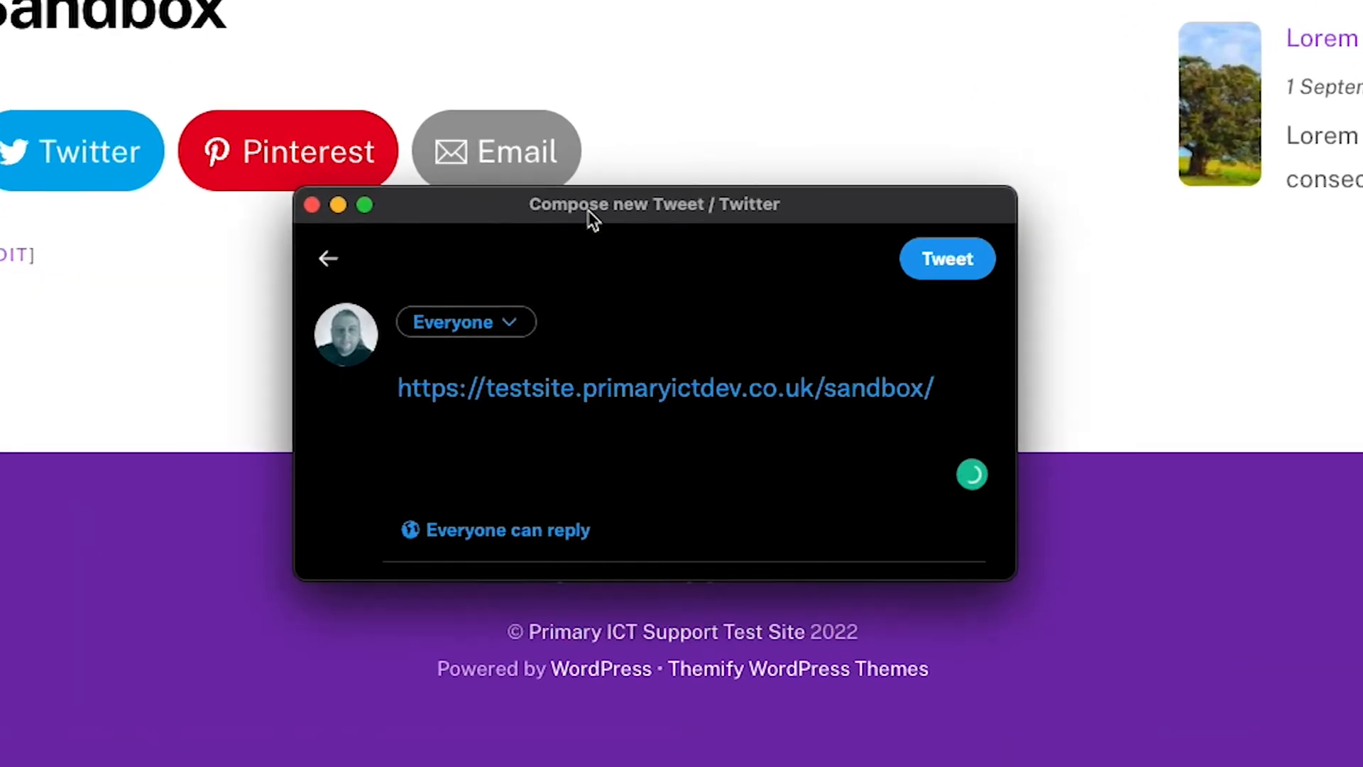
{"action": "left_click_drag", "start_coordinate": [1015, 579], "coordinate": [1104, 717]}
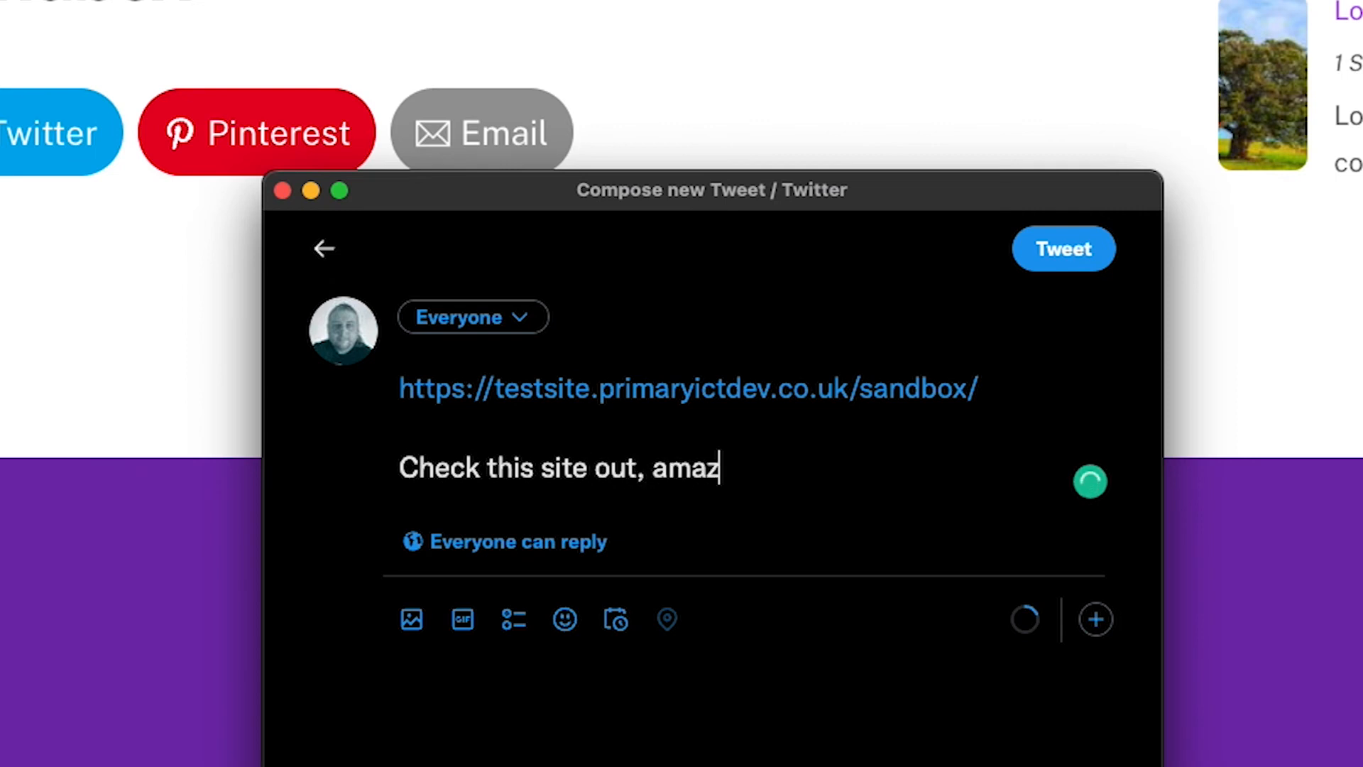
{"action": "left_click", "coordinate": [1065, 249]}
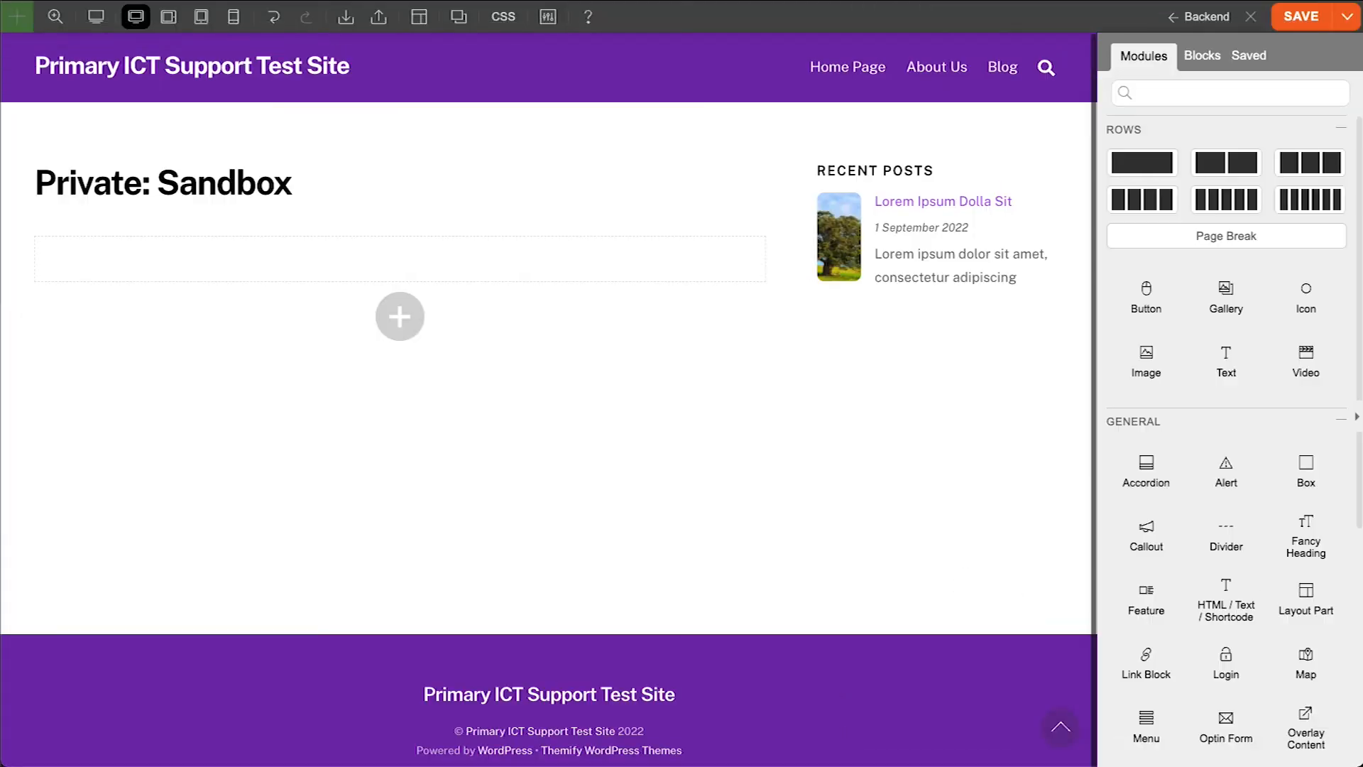
Add a Tab module to the empty row, fill its first tab with Lorem ipsum text and title it Tab Title 1
{"action": "scroll", "coordinate": [1320, 576], "scroll_direction": "down", "scroll_amount": 5}
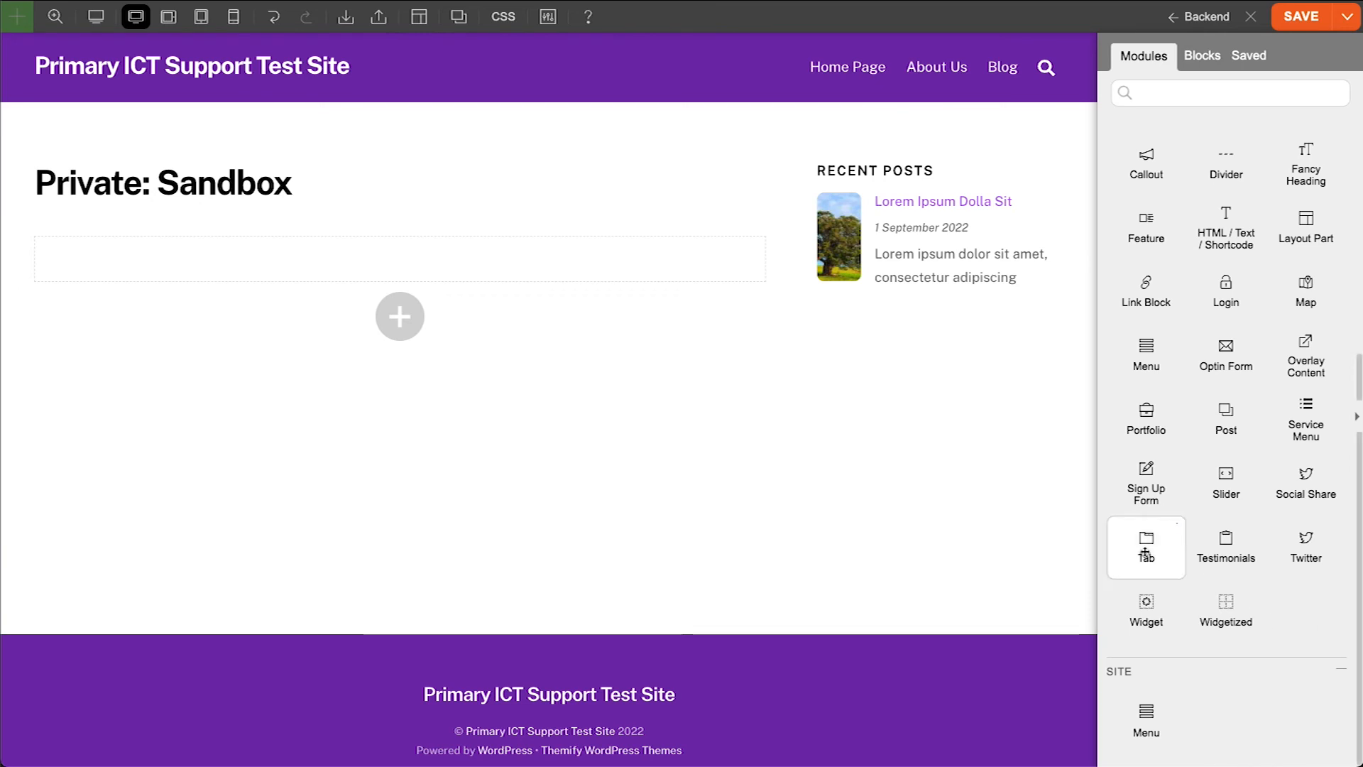
{"action": "left_click_drag", "start_coordinate": [1156, 555], "coordinate": [446, 264]}
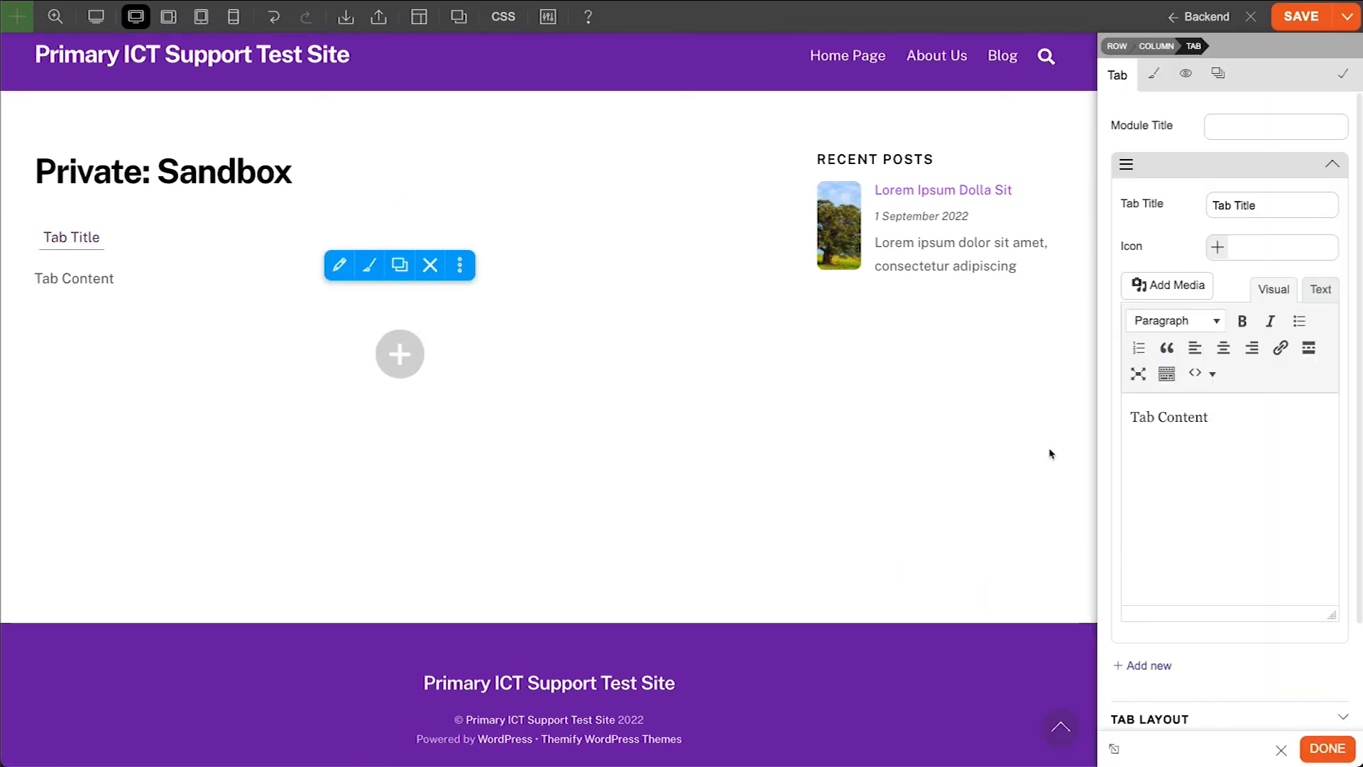
{"action": "left_click_drag", "start_coordinate": [1258, 417], "coordinate": [1129, 417]}
{"action": "type", "text": "Lorem ipsum dolor sit amet, consectetur adipiscing elit. Duis ex ipsum, hendrerit eu tincidunt at, ornare a odio. Cras cursus dignissim mi, a hendrerit sem tincidunt eu. Morbi eget mauris eget ipsum lacinia rutrum. Aliquam ut erat ut nisl luctus lobortis a vel dui. Sed et orci est. Phasellus convallis eros sed suscipit egestas. Donec porttitor, odio vel accumsan faucibus, ipsum sem interdum nisl, eget tempus tellus metus eget nunc. Donec id mauris sed arcu consequat sodales."}
{"action": "left_click", "coordinate": [1291, 205]}
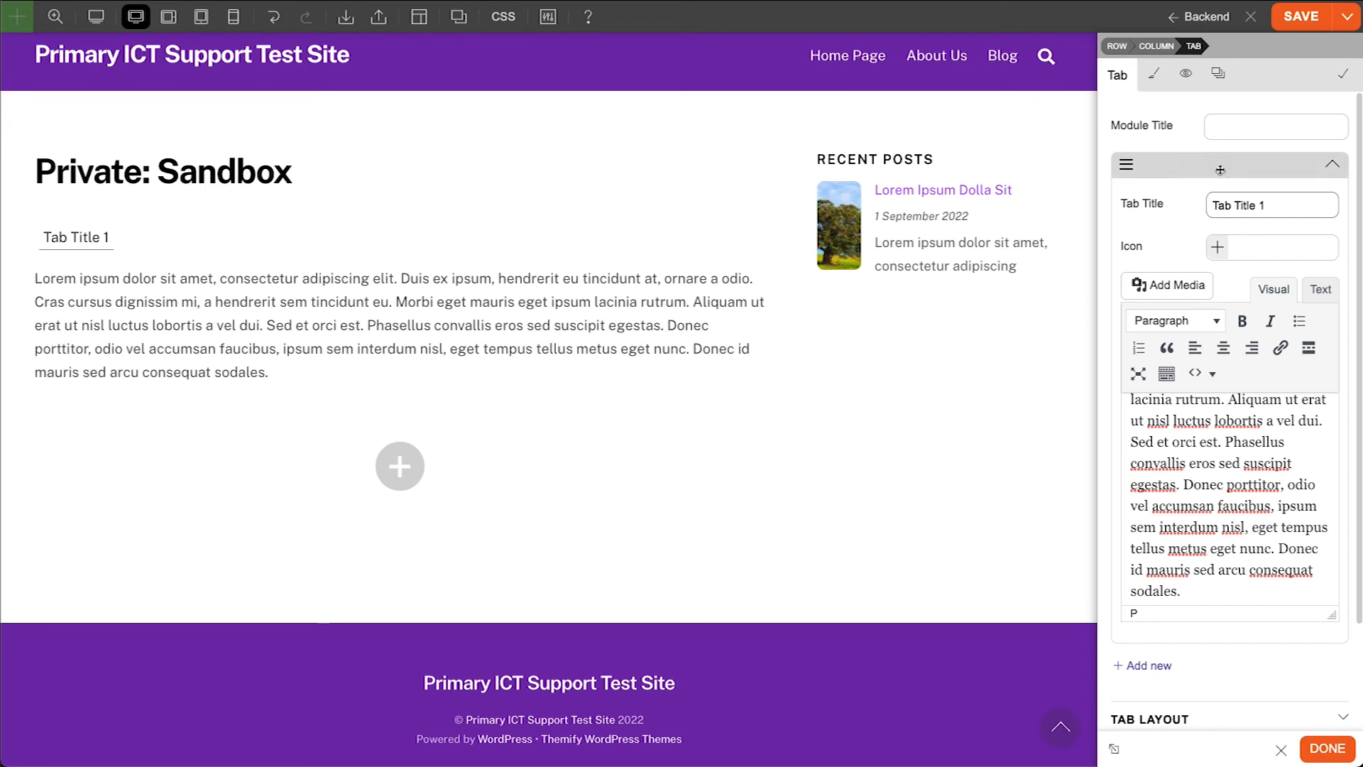
Duplicate the first tab and title the copy Tab Title 2
{"action": "left_click", "coordinate": [1134, 189]}
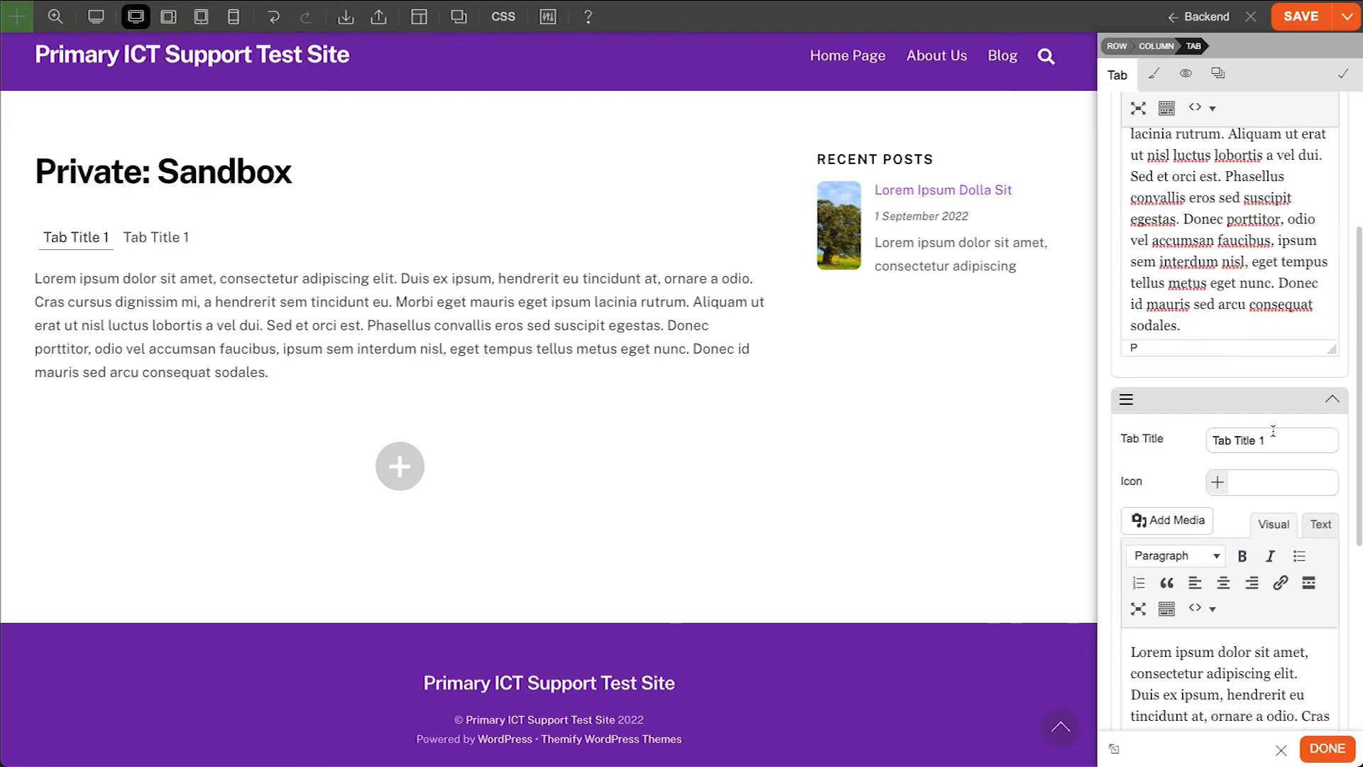
{"action": "type", "text": "2"}
Insert the red sunset tree image from the media library at the start of the second tab's content
{"action": "scroll", "coordinate": [1218, 551], "scroll_direction": "down", "scroll_amount": 5}
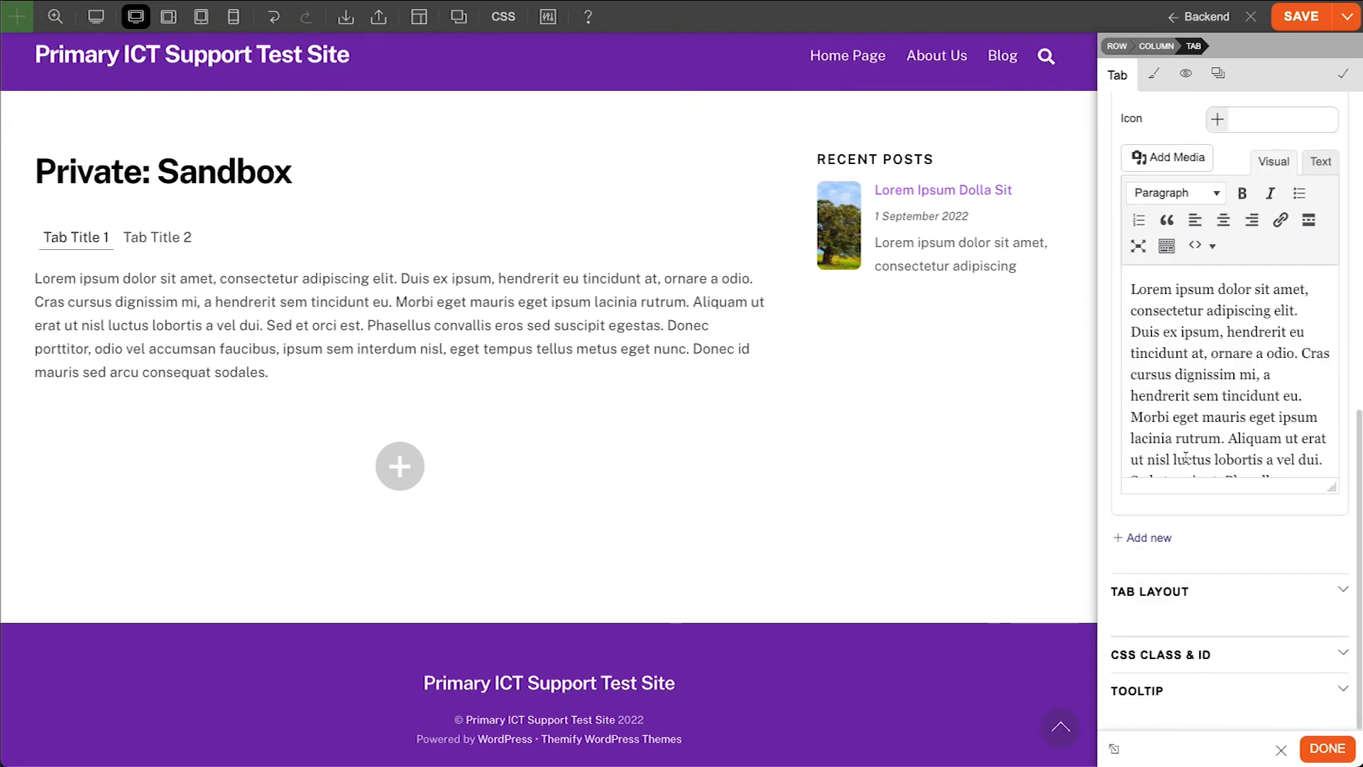
{"action": "scroll", "coordinate": [1232, 420], "scroll_direction": "up", "scroll_amount": 4}
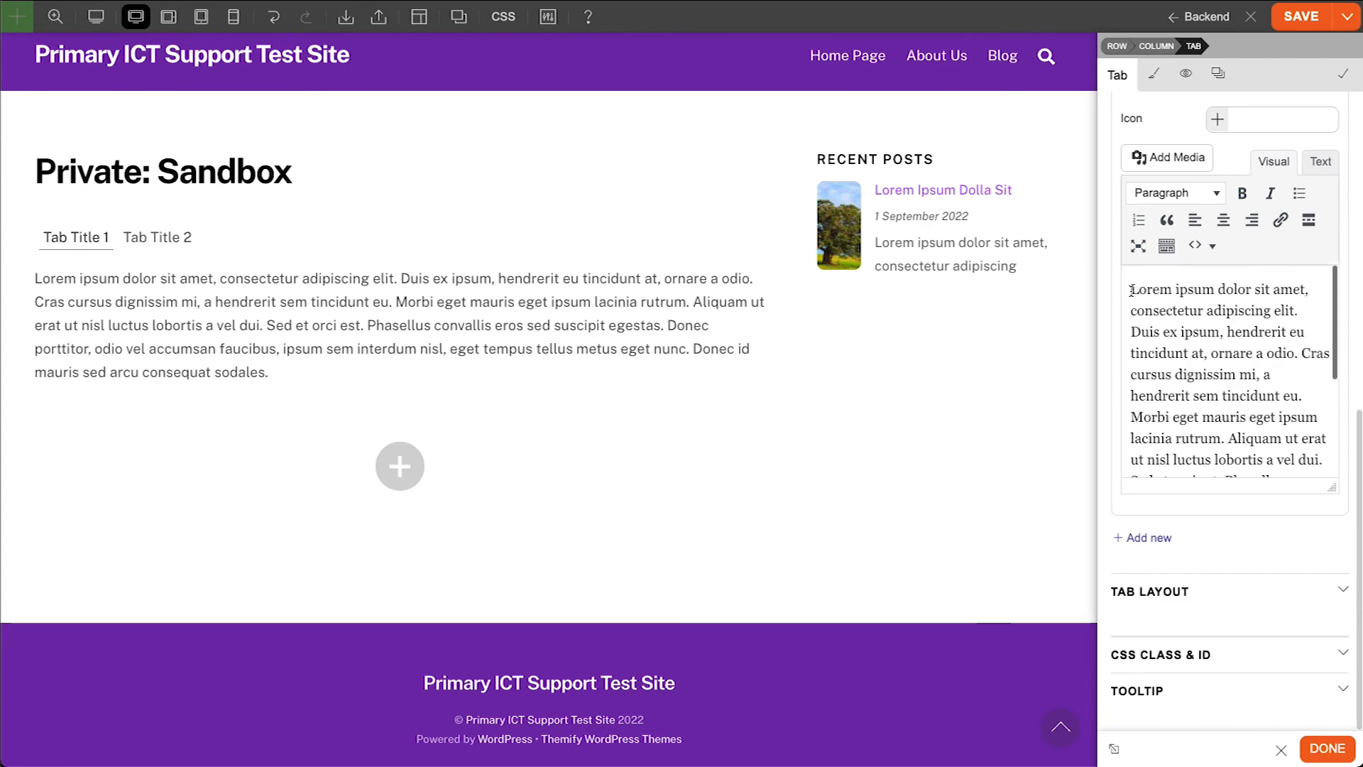
{"action": "left_click", "coordinate": [1168, 157]}
{"action": "left_click", "coordinate": [430, 240]}
{"action": "left_click", "coordinate": [1265, 715]}
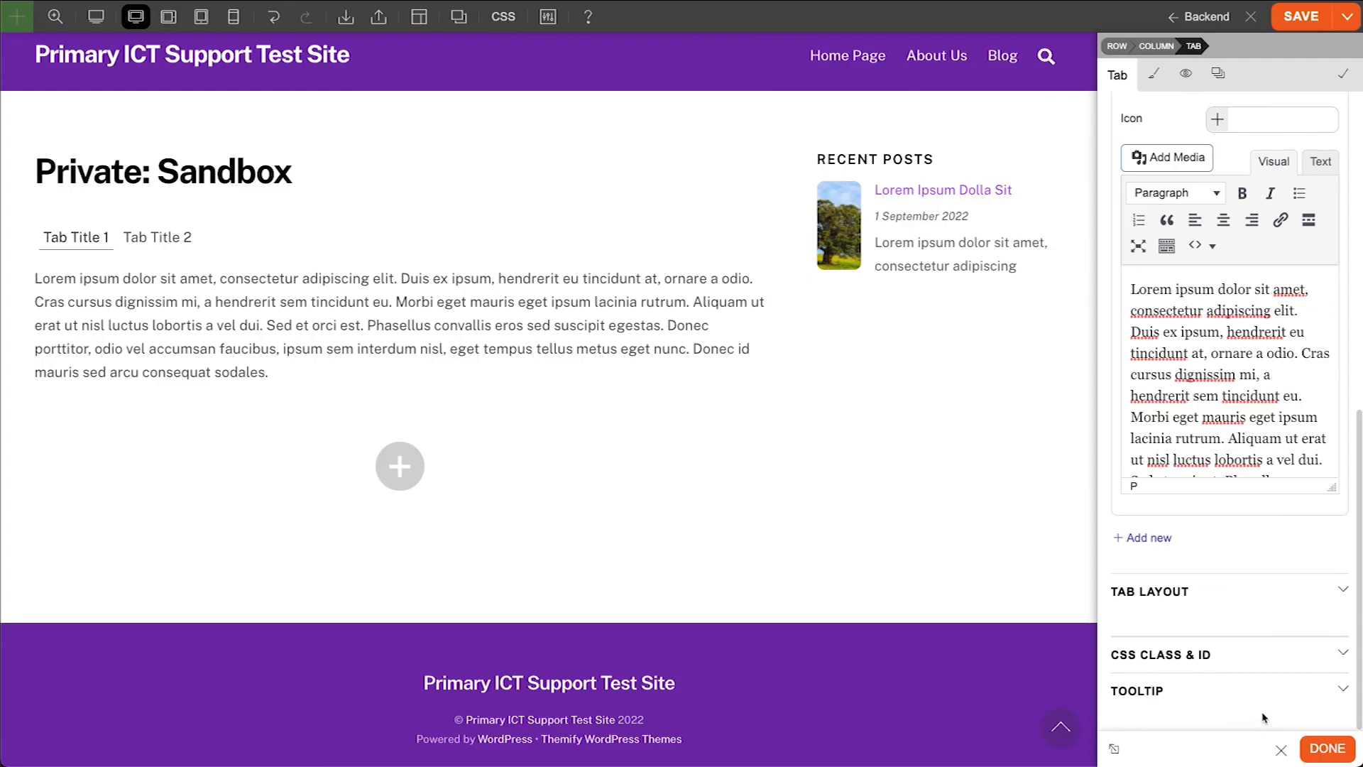
Reduce the sunset tree image in the second tab to a smaller preset size in its image details
{"action": "left_click", "coordinate": [1217, 373]}
{"action": "left_click", "coordinate": [1272, 284]}
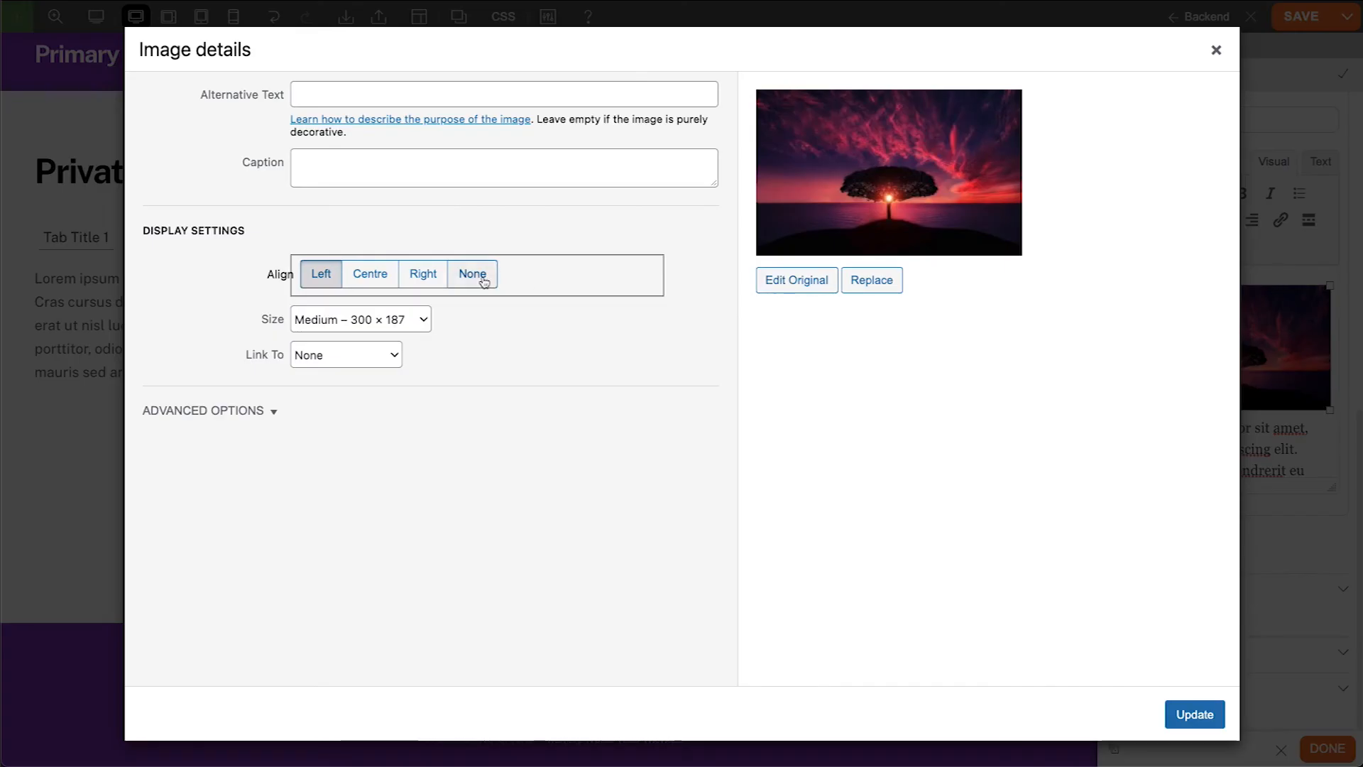
{"action": "left_click", "coordinate": [371, 318]}
{"action": "left_click", "coordinate": [373, 299]}
{"action": "left_click", "coordinate": [1194, 714]}
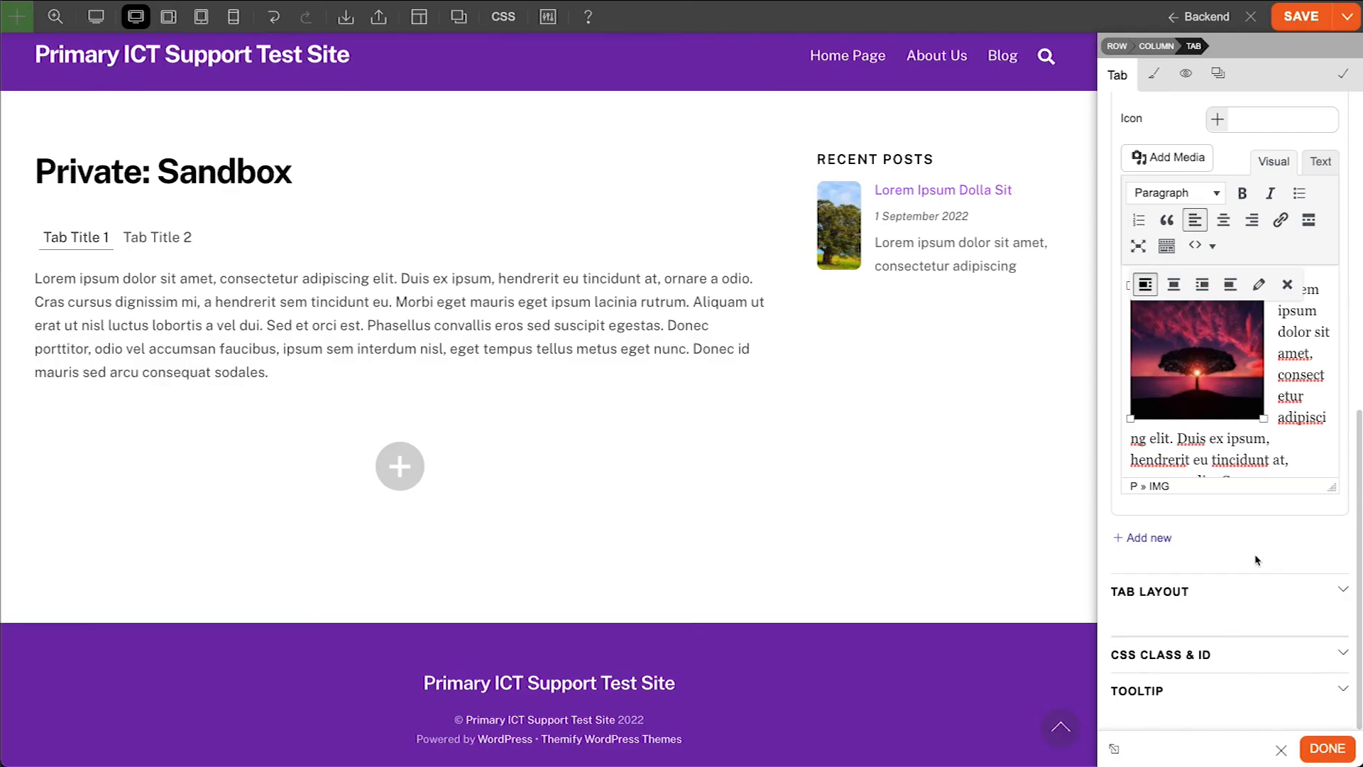
Apply the second tab layout with a full-width header bar and choose purple as the tab color
{"action": "left_click", "coordinate": [1200, 591]}
{"action": "left_click", "coordinate": [1255, 434]}
{"action": "left_click", "coordinate": [1264, 574]}
Give the tabs the Rounded, Gradient, Embossed and Shadow appearance and finish editing the module
{"action": "scroll", "coordinate": [1247, 510], "scroll_direction": "down", "scroll_amount": 2}
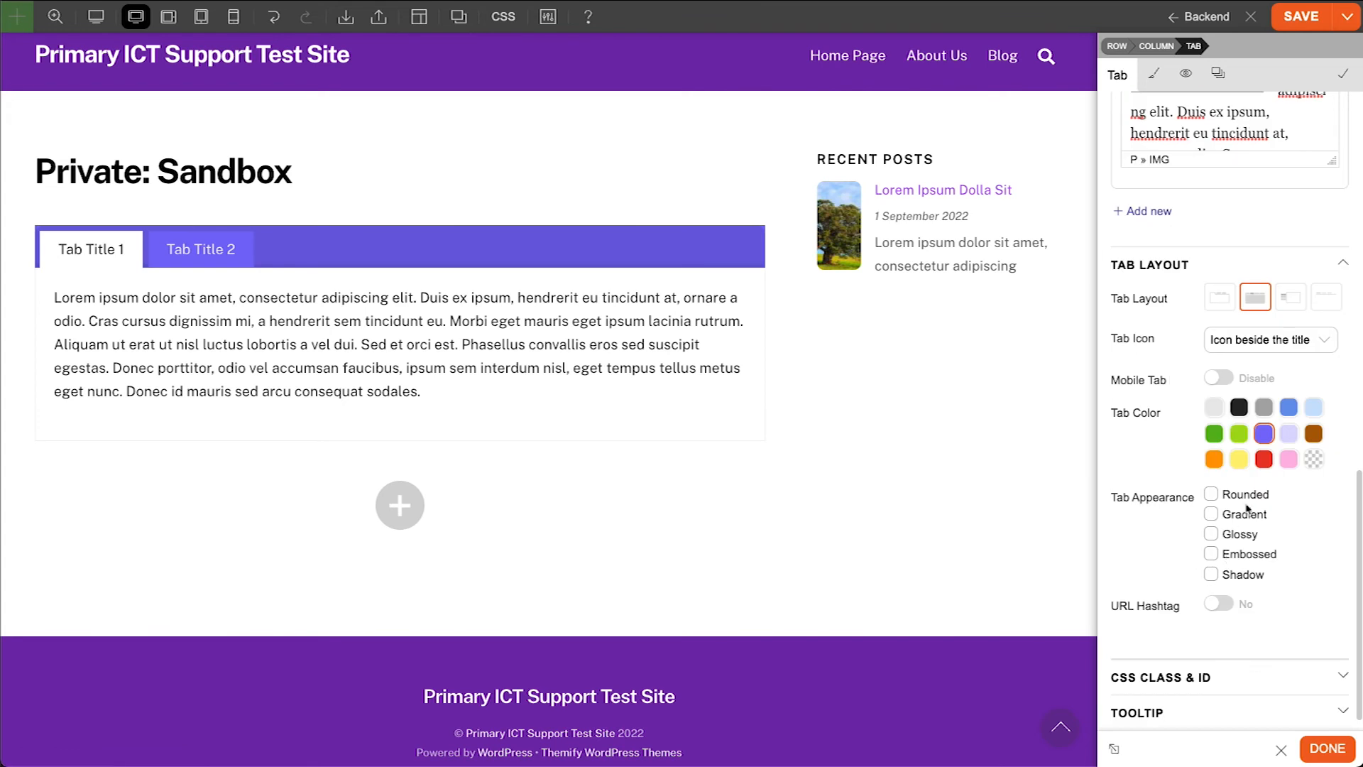
{"action": "left_click", "coordinate": [1241, 517]}
{"action": "left_click", "coordinate": [1242, 557]}
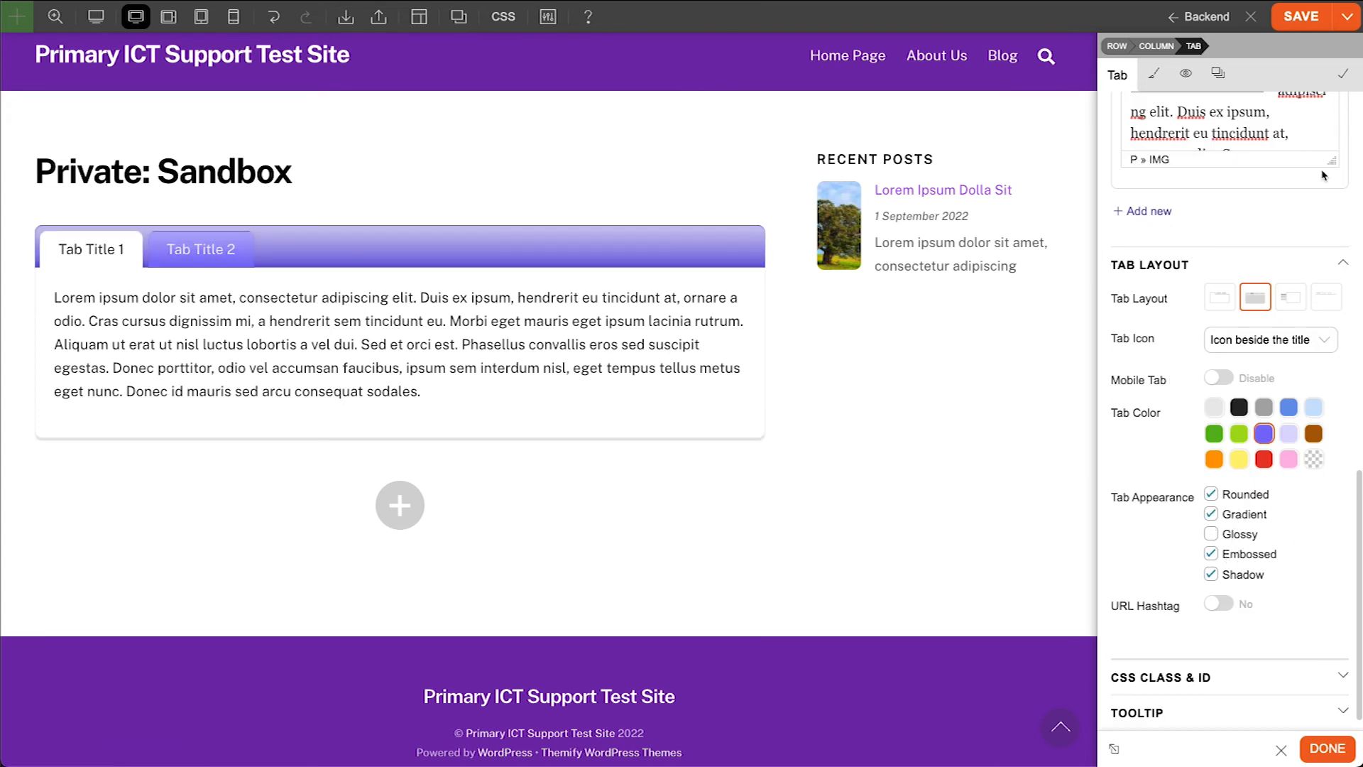
{"action": "left_click", "coordinate": [1342, 74]}
Switch between Tab Title 1 and Tab Title 2 to preview their content, and save the page
{"action": "left_click", "coordinate": [196, 259]}
{"action": "left_click", "coordinate": [105, 259]}
{"action": "left_click", "coordinate": [199, 259]}
{"action": "left_click", "coordinate": [99, 257]}
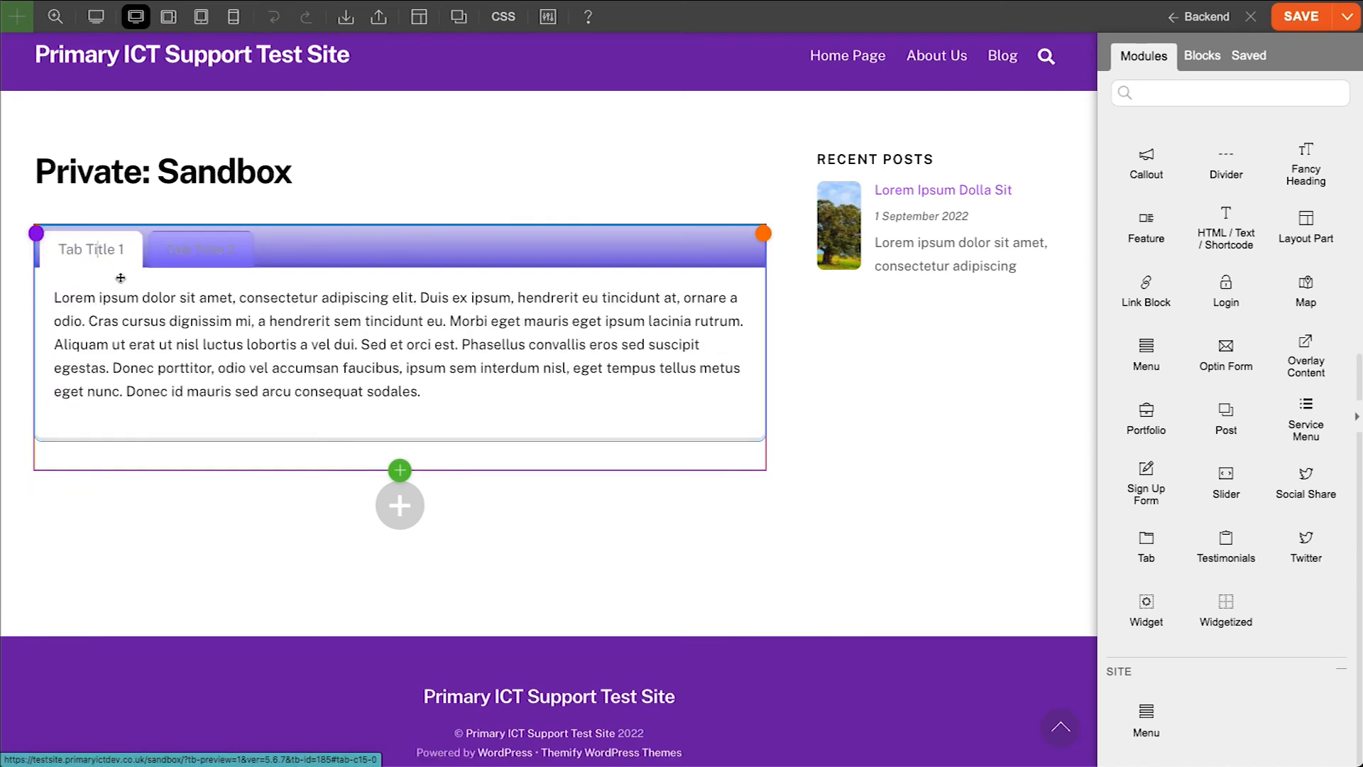
{"action": "left_click", "coordinate": [1312, 27]}
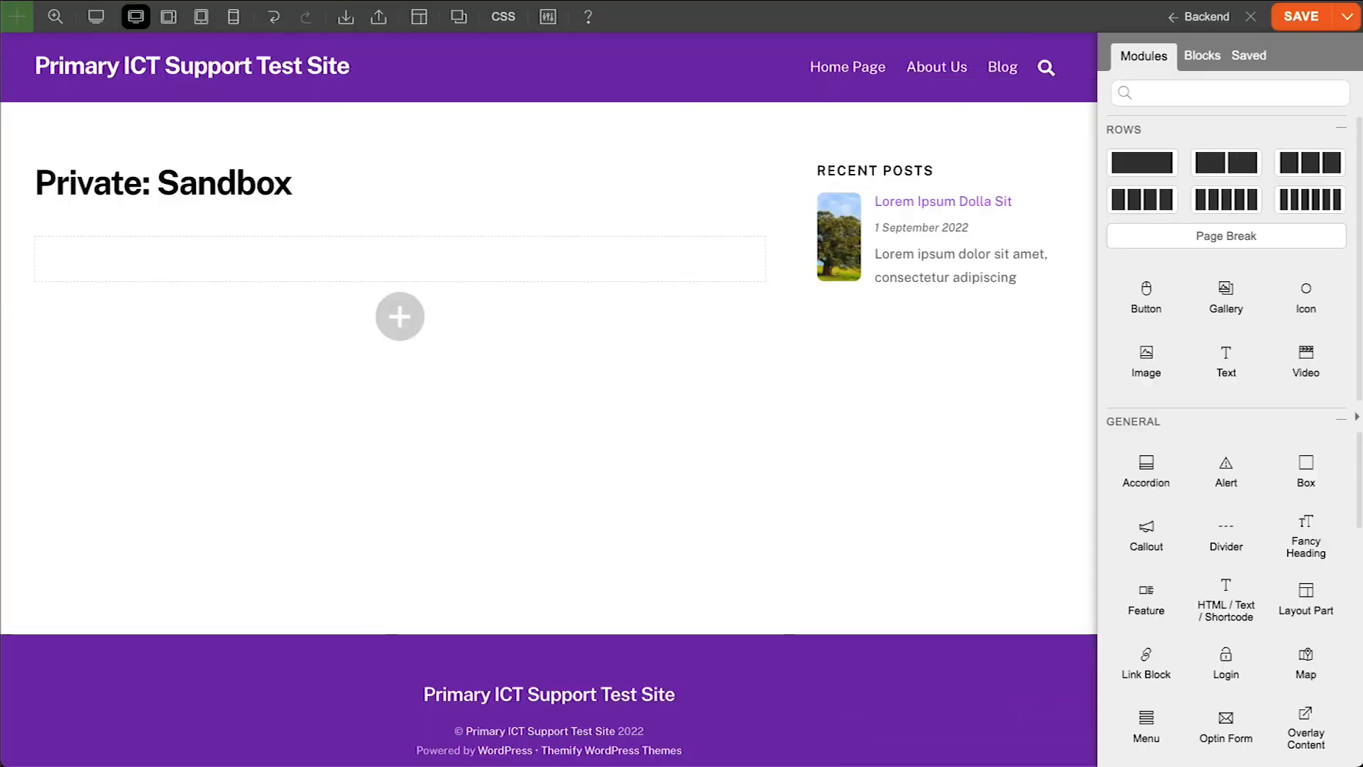
Add a Testimonials module to the empty row and replace its testimonial content with Lorem ipsum text
{"action": "scroll", "coordinate": [1333, 527], "scroll_direction": "down", "scroll_amount": 5}
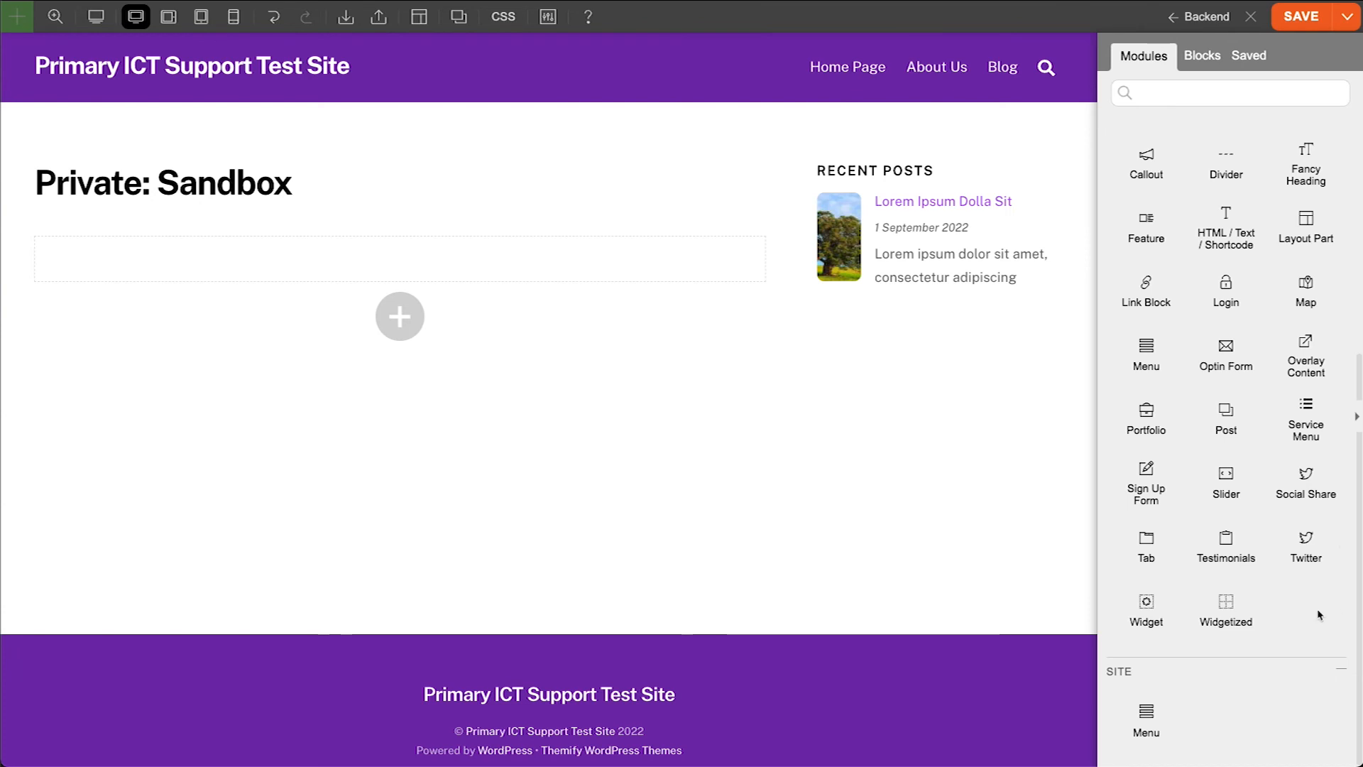
{"action": "left_click_drag", "start_coordinate": [1247, 544], "coordinate": [540, 287]}
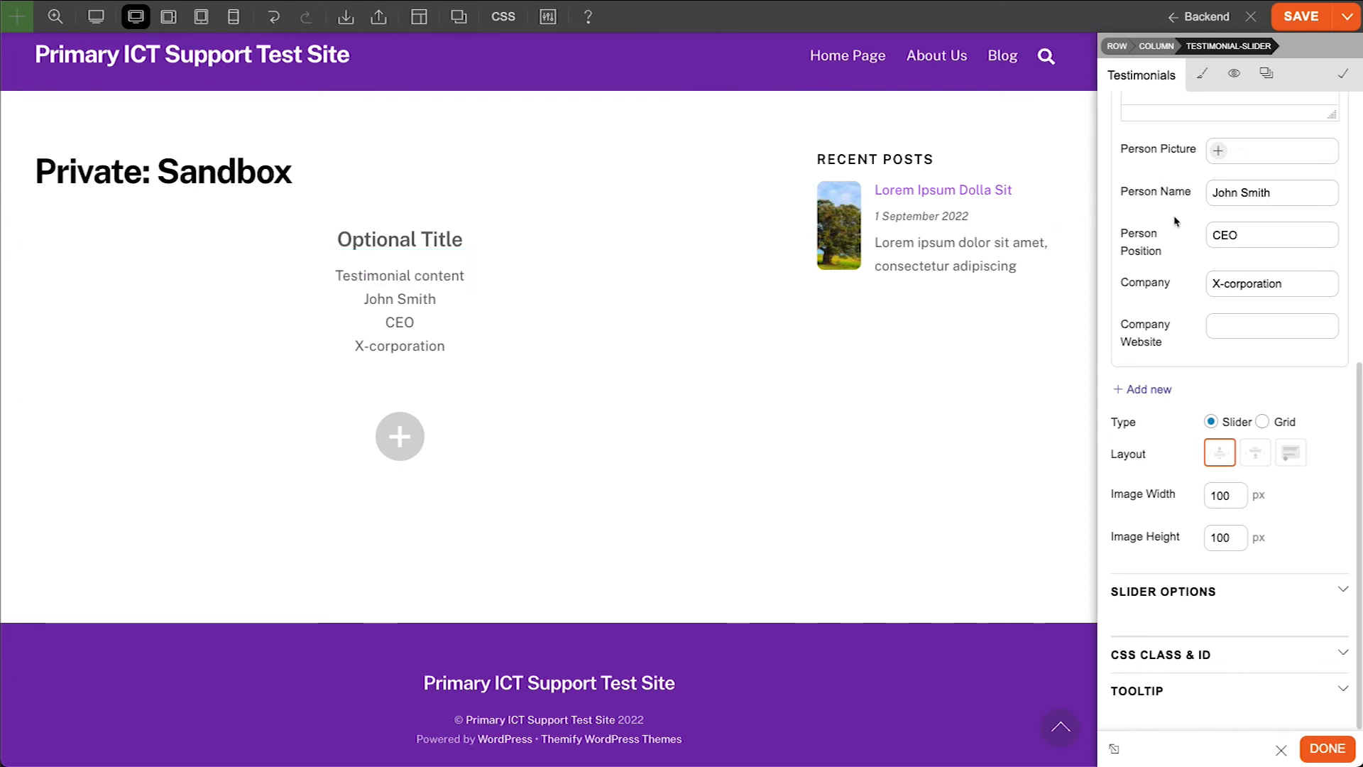
{"action": "scroll", "coordinate": [1174, 225], "scroll_direction": "up", "scroll_amount": 5}
{"action": "left_click_drag", "start_coordinate": [1261, 272], "coordinate": [1143, 272]}
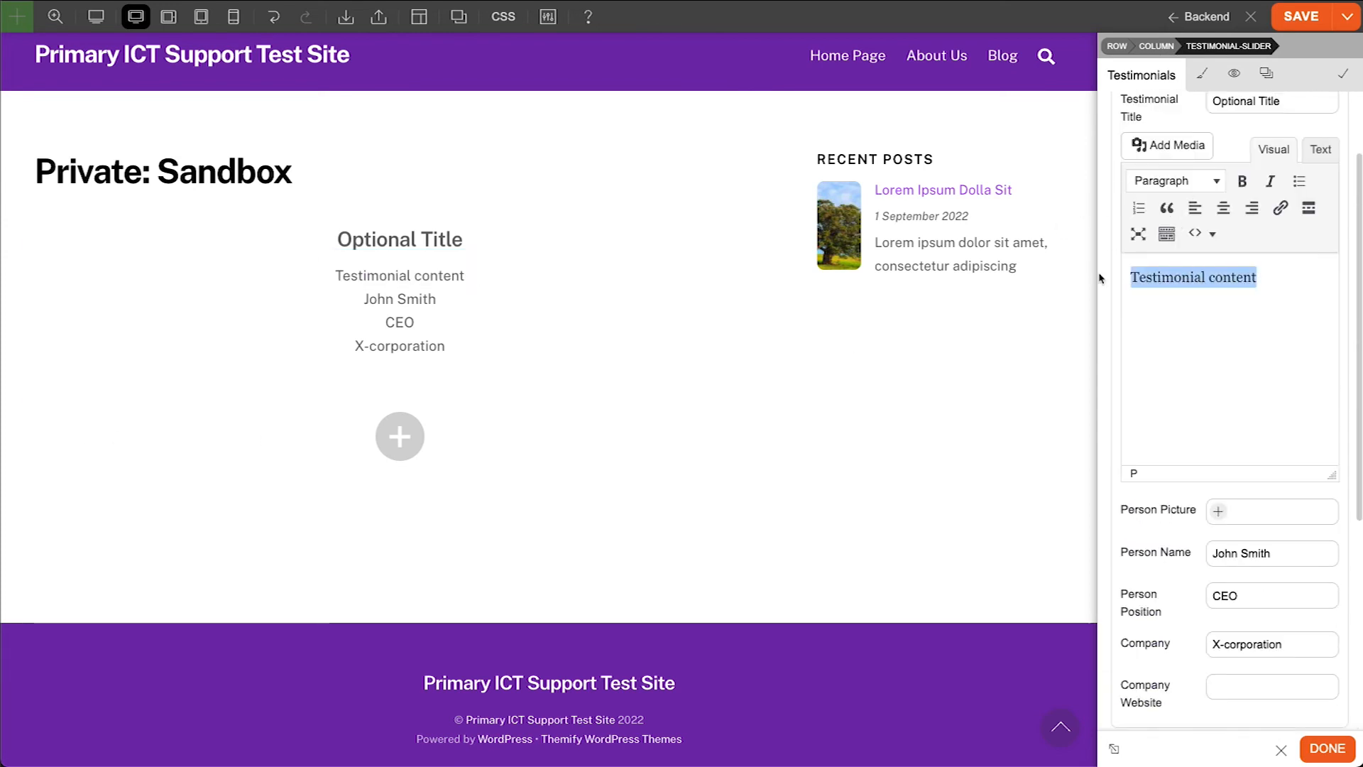
{"action": "type", "text": "Lorem ipsum dolor sit amet, consectetur adipiscing elit. Duis ex ipsum, hendrerit eu tincidunt at, ornare a odio. Cras cursus dignissim mi, a hendrerit sem tincidunt eu. Morbi eget mauris eget ipsum lacinia rutrum. Aliquam ut erat ut nisl luctus lobortis a vel dui. Sed et orci est. Phasellus convallis eros sed suscipit egestas. Donec porttitor, odio vel accumsan faucibus, ipsum sem interdum nisl, eget tempus tellus metus eget nunc. Donec id mauris sed arcu consequat sodales."}
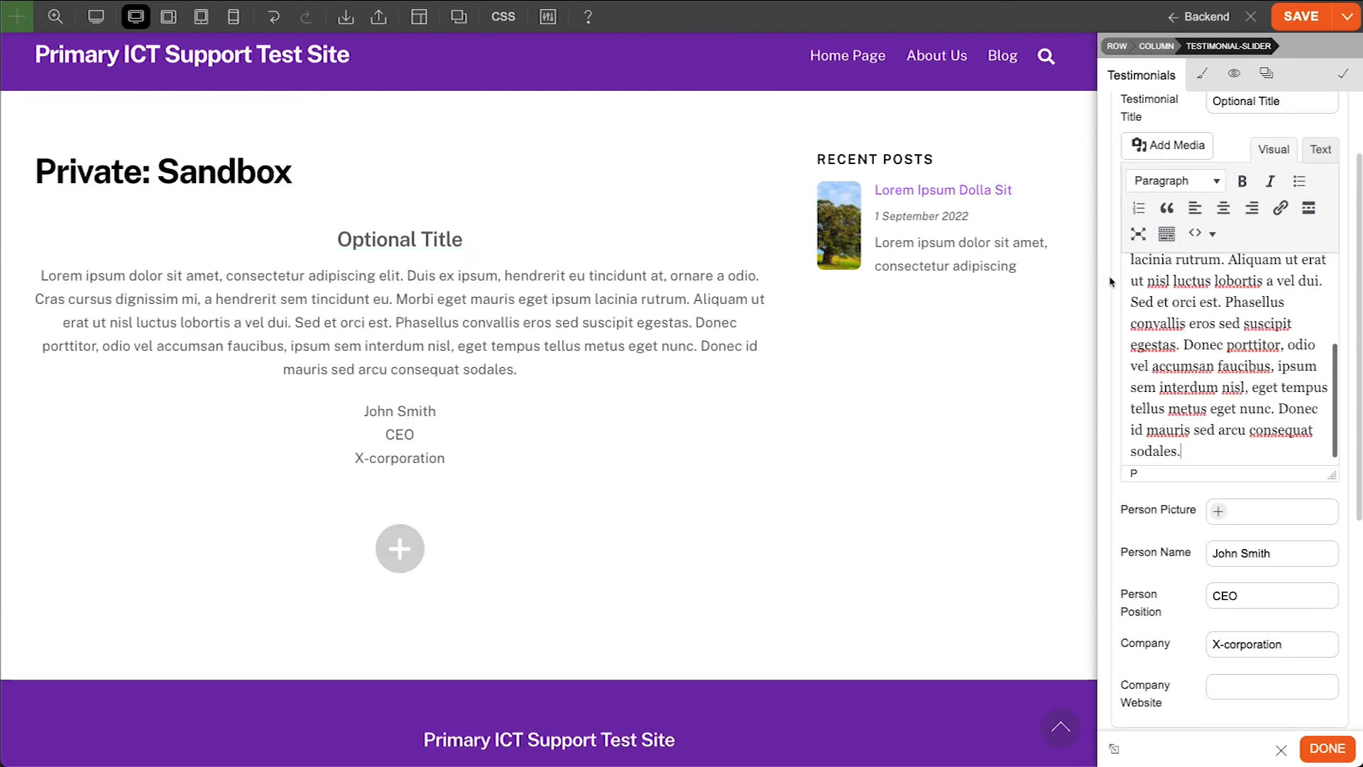
Set the person picture to the Alone tree image from the media library and duplicate the testimonial
{"action": "left_click", "coordinate": [1218, 512]}
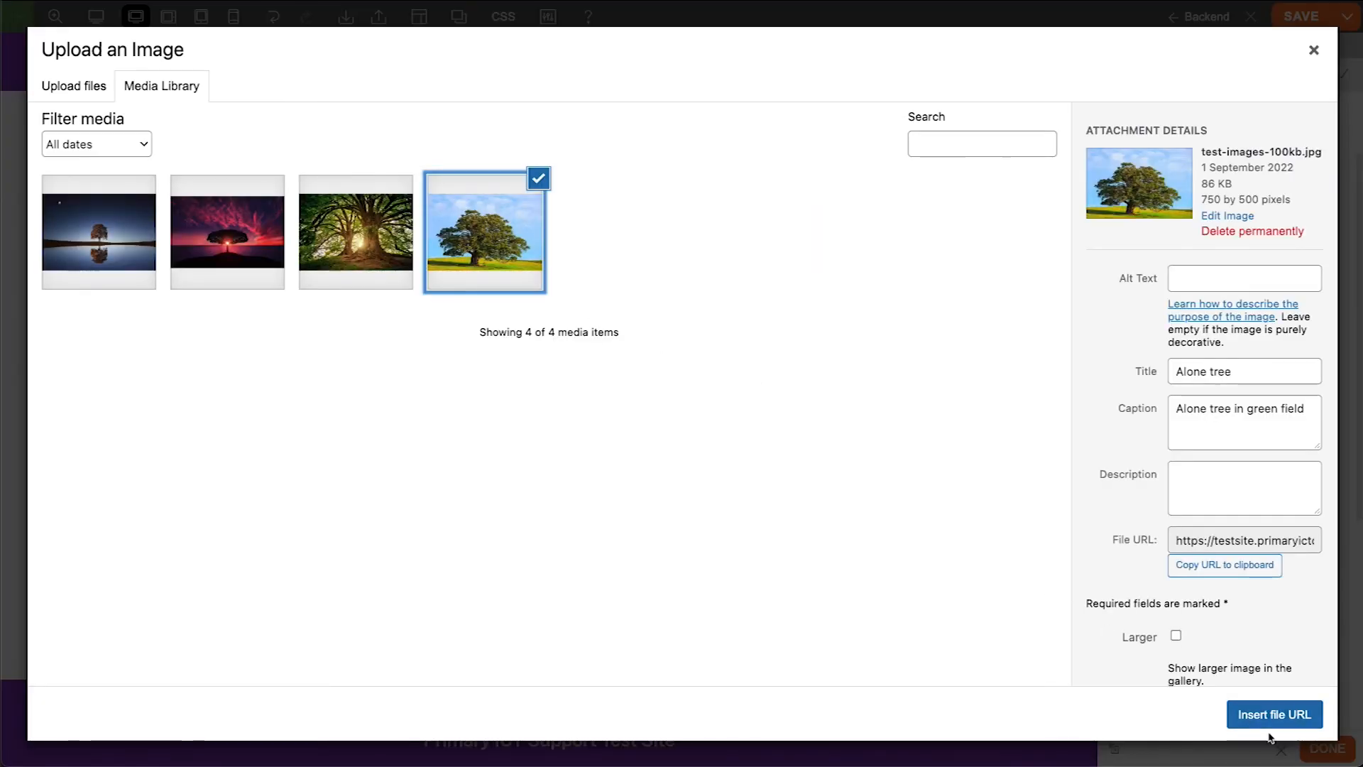
{"action": "left_click", "coordinate": [1264, 714]}
{"action": "scroll", "coordinate": [1193, 548], "scroll_direction": "down", "scroll_amount": 5}
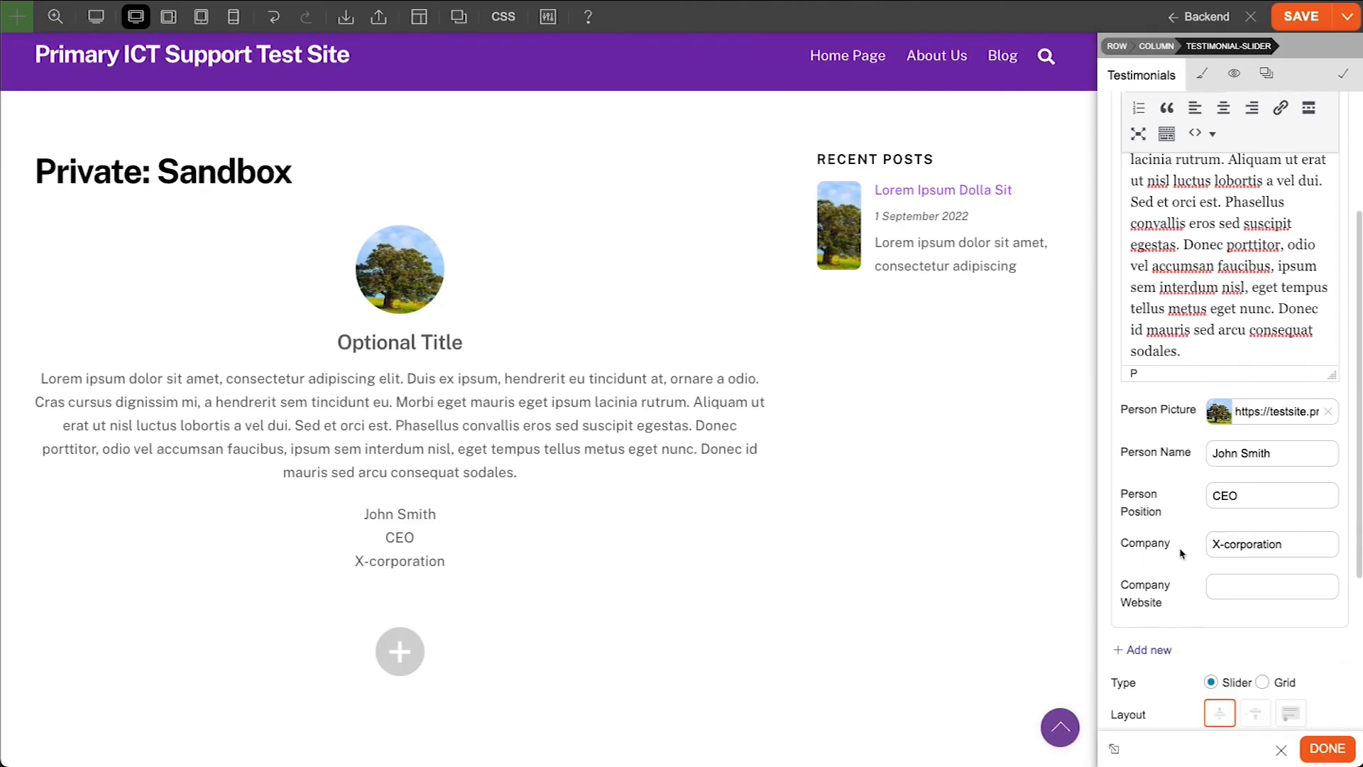
{"action": "left_click", "coordinate": [1126, 164]}
{"action": "left_click", "coordinate": [1135, 190]}
Enter / as the company website of the first testimonial
{"action": "scroll", "coordinate": [1178, 653], "scroll_direction": "down", "scroll_amount": 7}
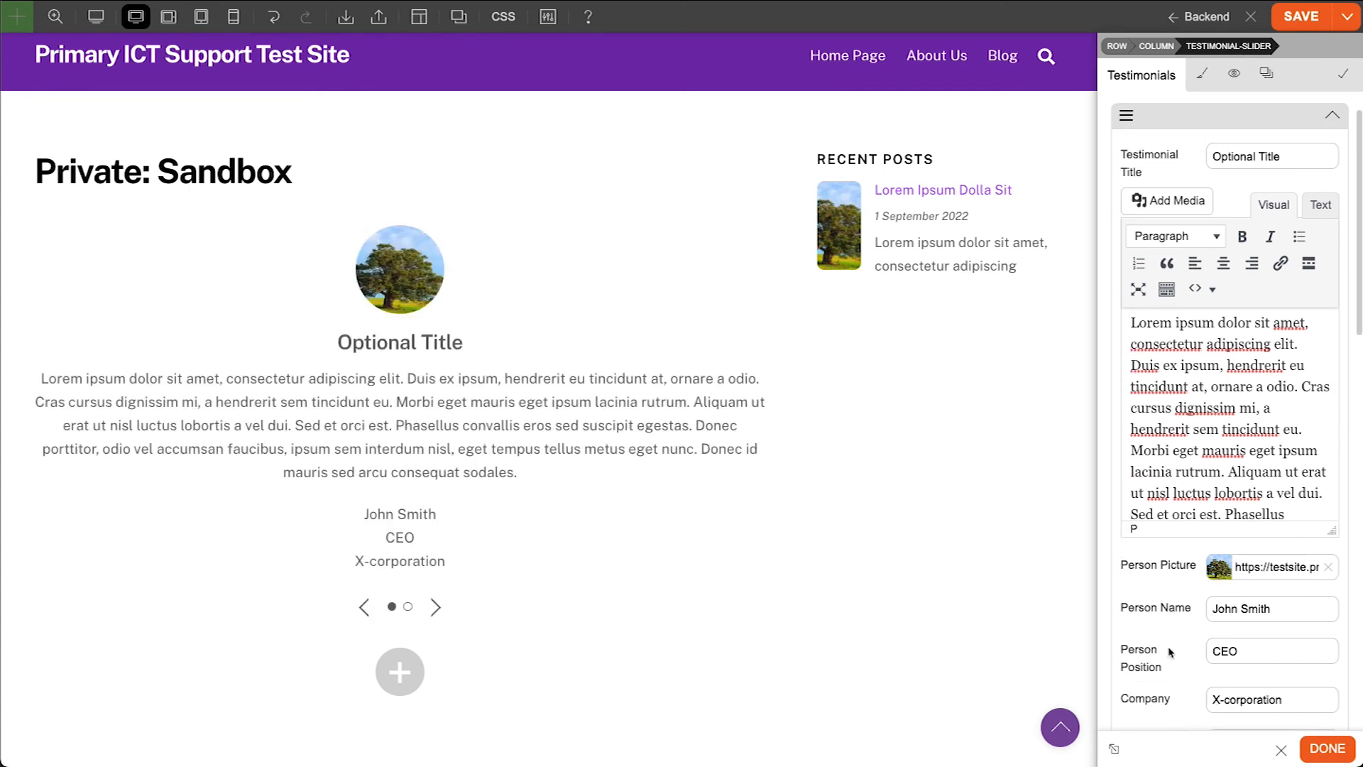
{"action": "left_click", "coordinate": [1231, 299]}
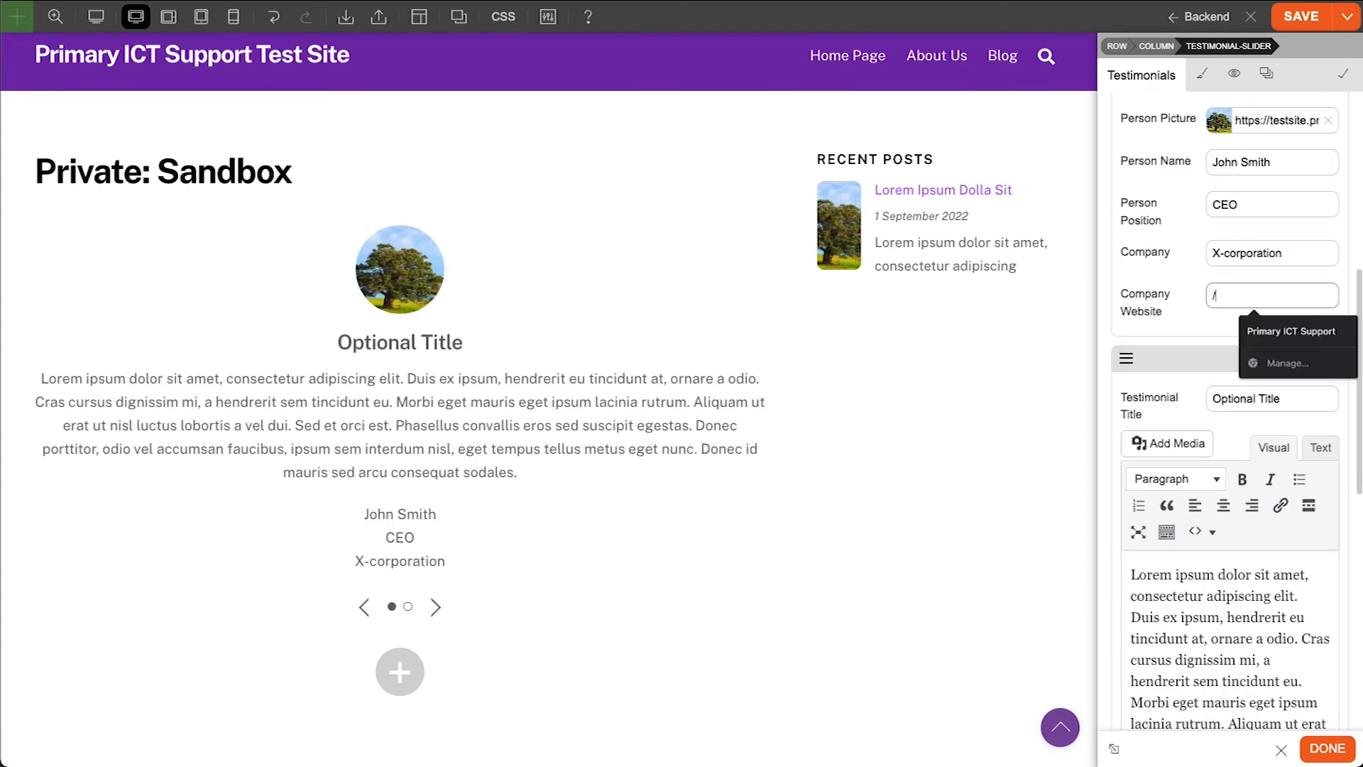
Display the testimonials as a Grid with the Image Bubble layout
{"action": "scroll", "coordinate": [1193, 404], "scroll_direction": "down", "scroll_amount": 5}
{"action": "scroll", "coordinate": [1193, 405], "scroll_direction": "down", "scroll_amount": 5}
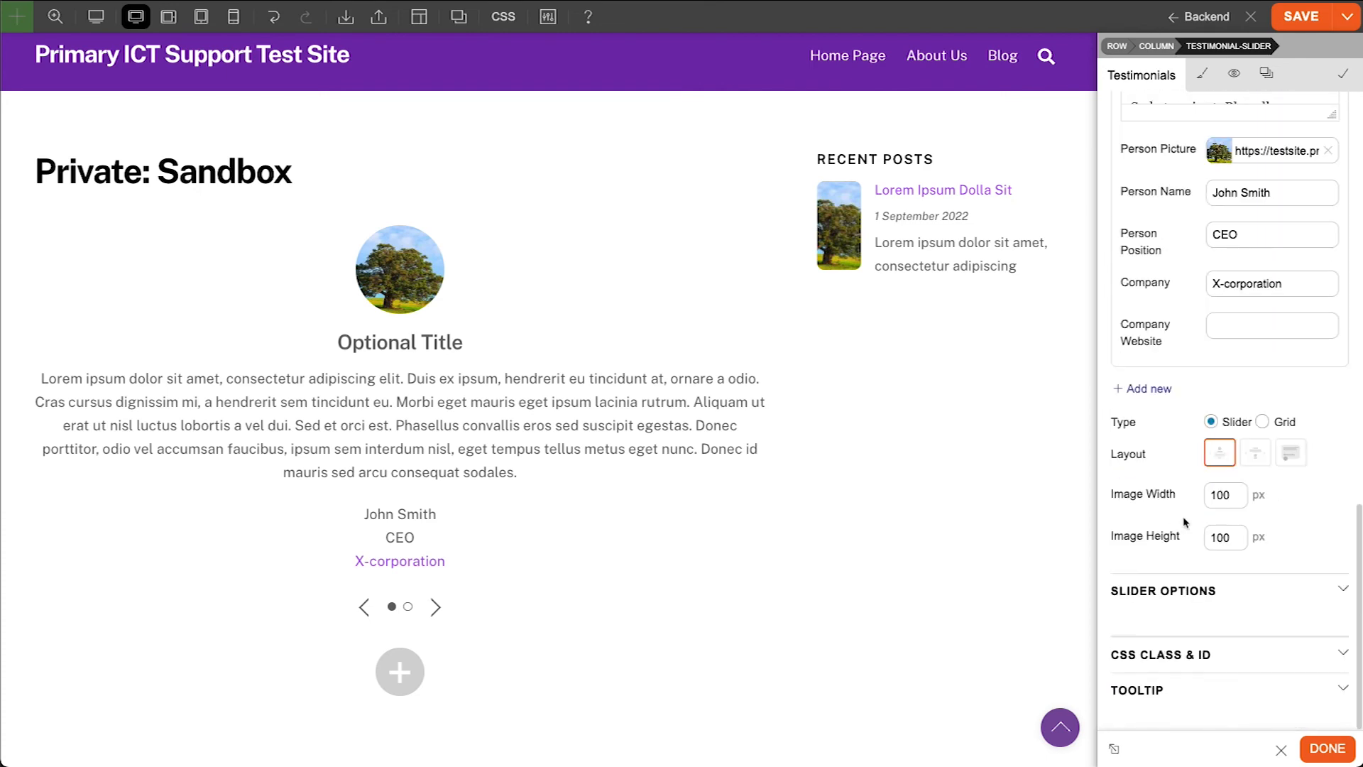
{"action": "left_click", "coordinate": [1262, 421]}
{"action": "left_click", "coordinate": [1290, 506]}
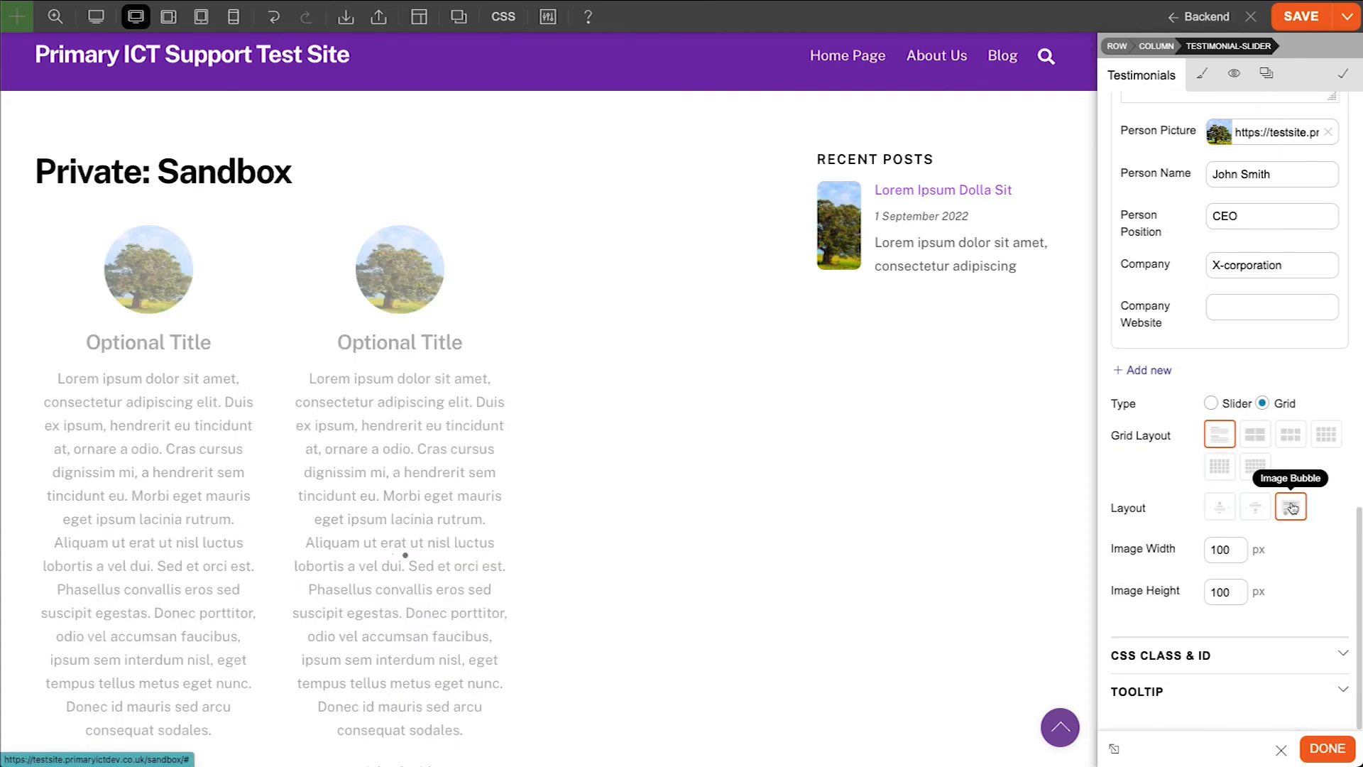
Try the two-column grid layout for the testimonials, then switch to the single-column layout
{"action": "scroll", "coordinate": [807, 487], "scroll_direction": "down", "scroll_amount": 5}
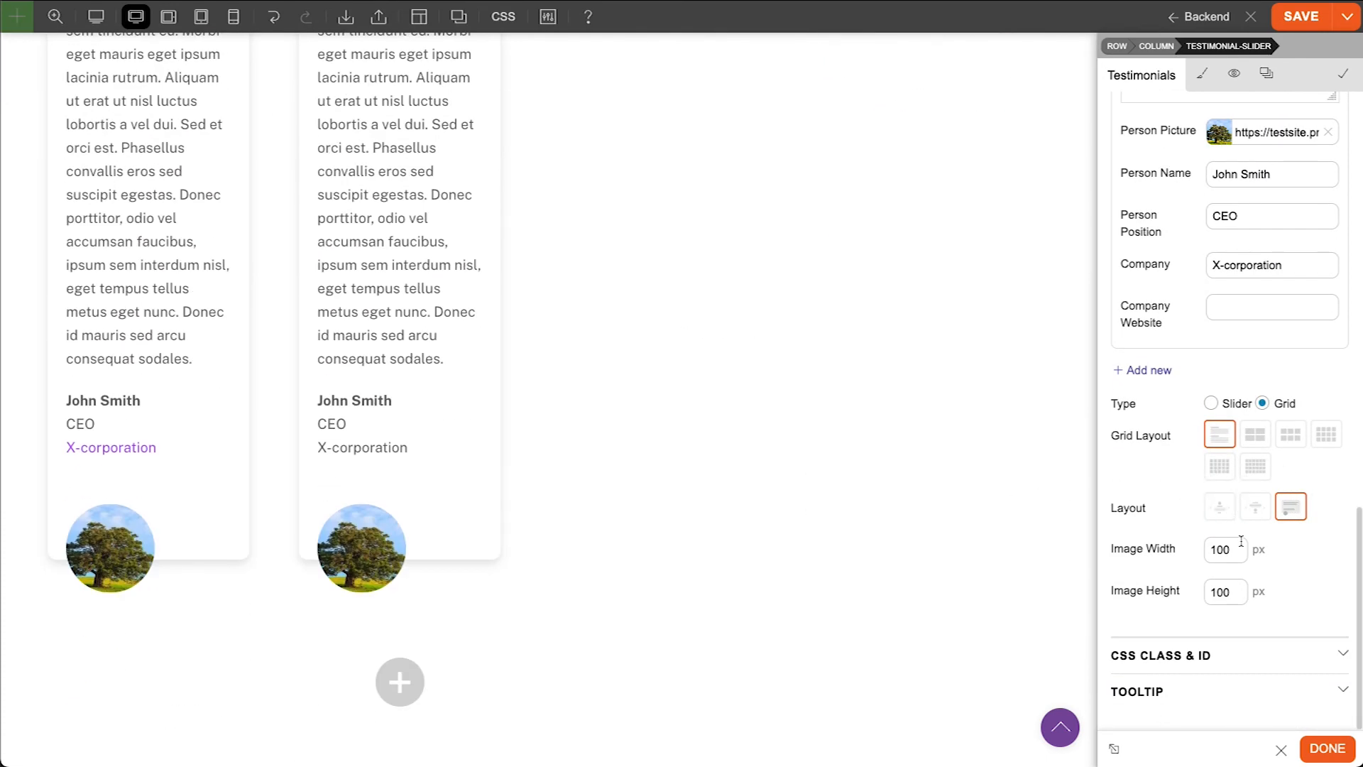
{"action": "left_click", "coordinate": [1254, 434]}
{"action": "left_click", "coordinate": [1220, 433]}
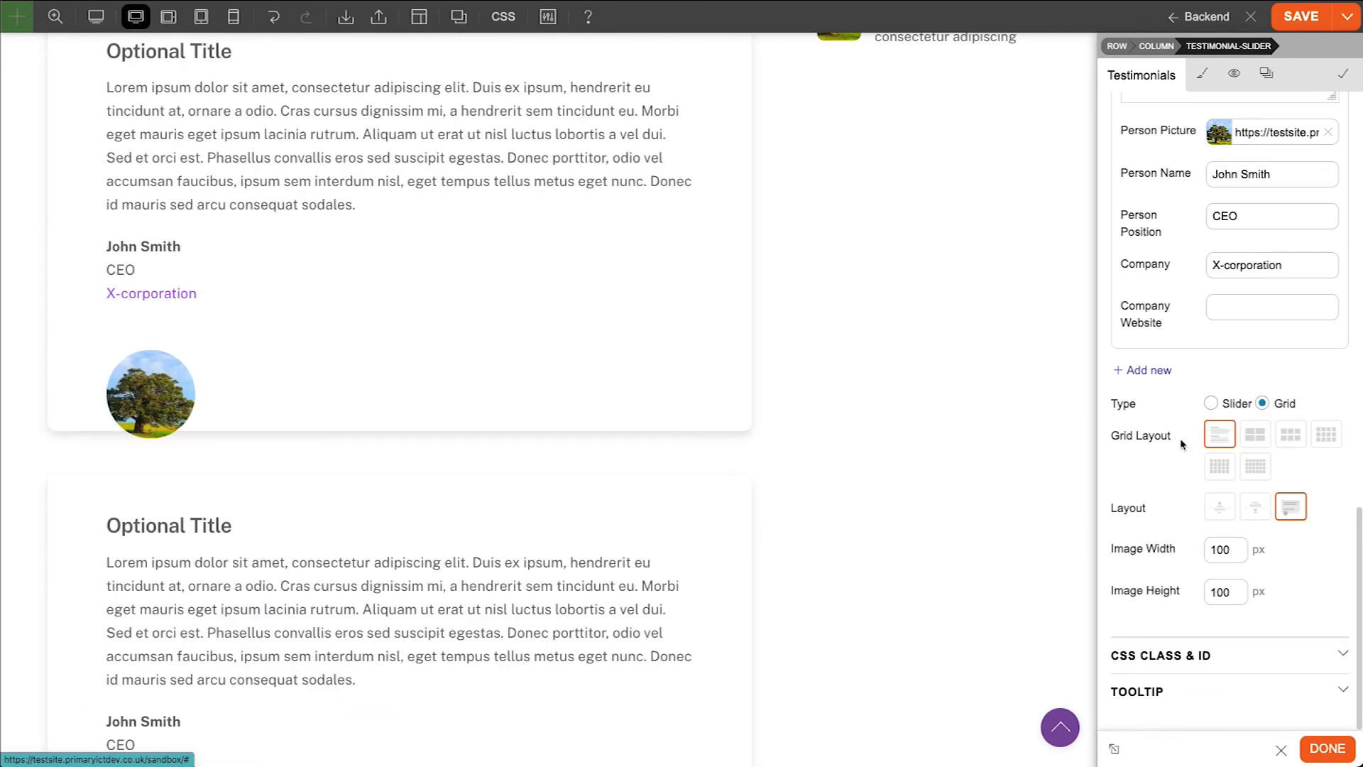
Display the testimonials as a Slider with the Fade effect and a 1 sec auto scroll
{"action": "left_click", "coordinate": [1211, 404]}
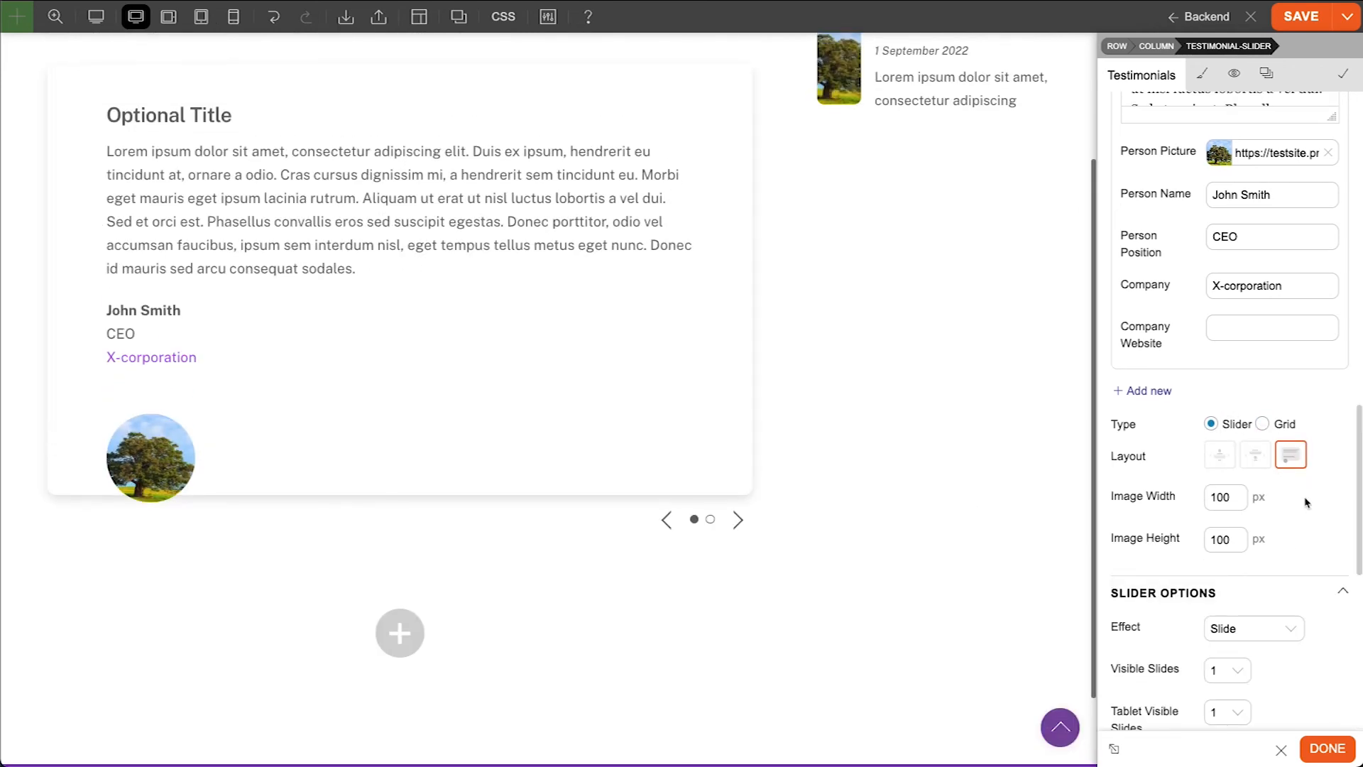
{"action": "scroll", "coordinate": [1308, 504], "scroll_direction": "down", "scroll_amount": 2}
{"action": "left_click", "coordinate": [1280, 461]}
{"action": "left_click", "coordinate": [1236, 481]}
{"action": "scroll", "coordinate": [1321, 529], "scroll_direction": "down", "scroll_amount": 1}
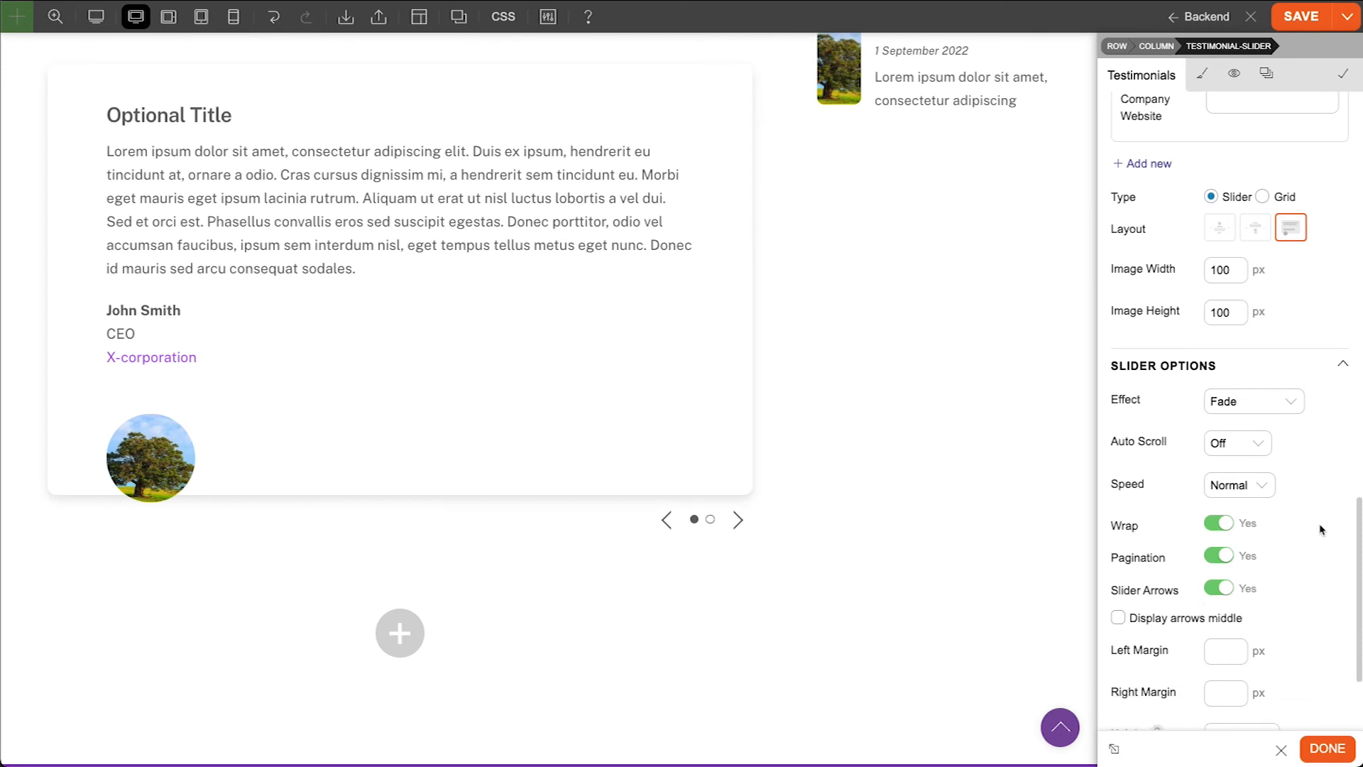
{"action": "left_click", "coordinate": [1260, 444]}
{"action": "left_click", "coordinate": [1232, 215]}
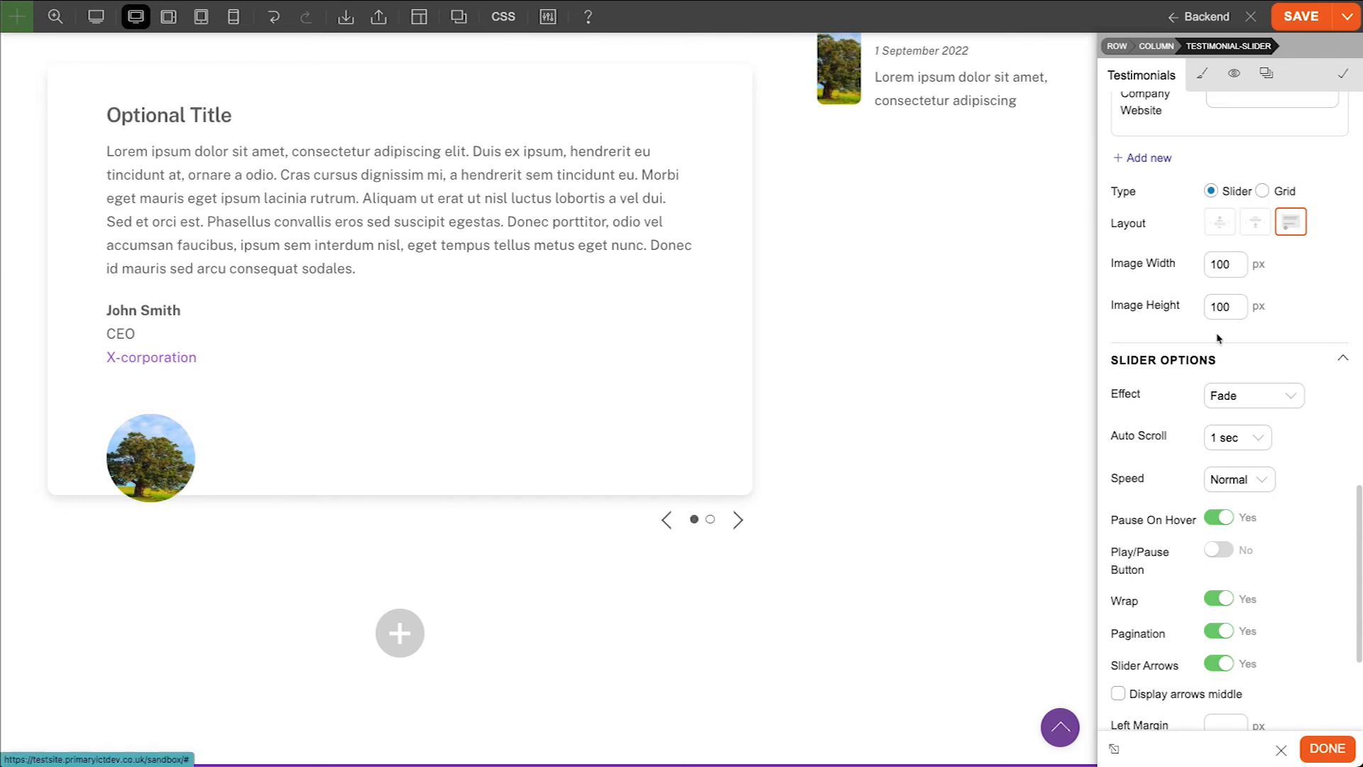
Try the Slide and Cube effects on the testimonial slider
{"action": "left_click", "coordinate": [1254, 396]}
{"action": "left_click", "coordinate": [1228, 374]}
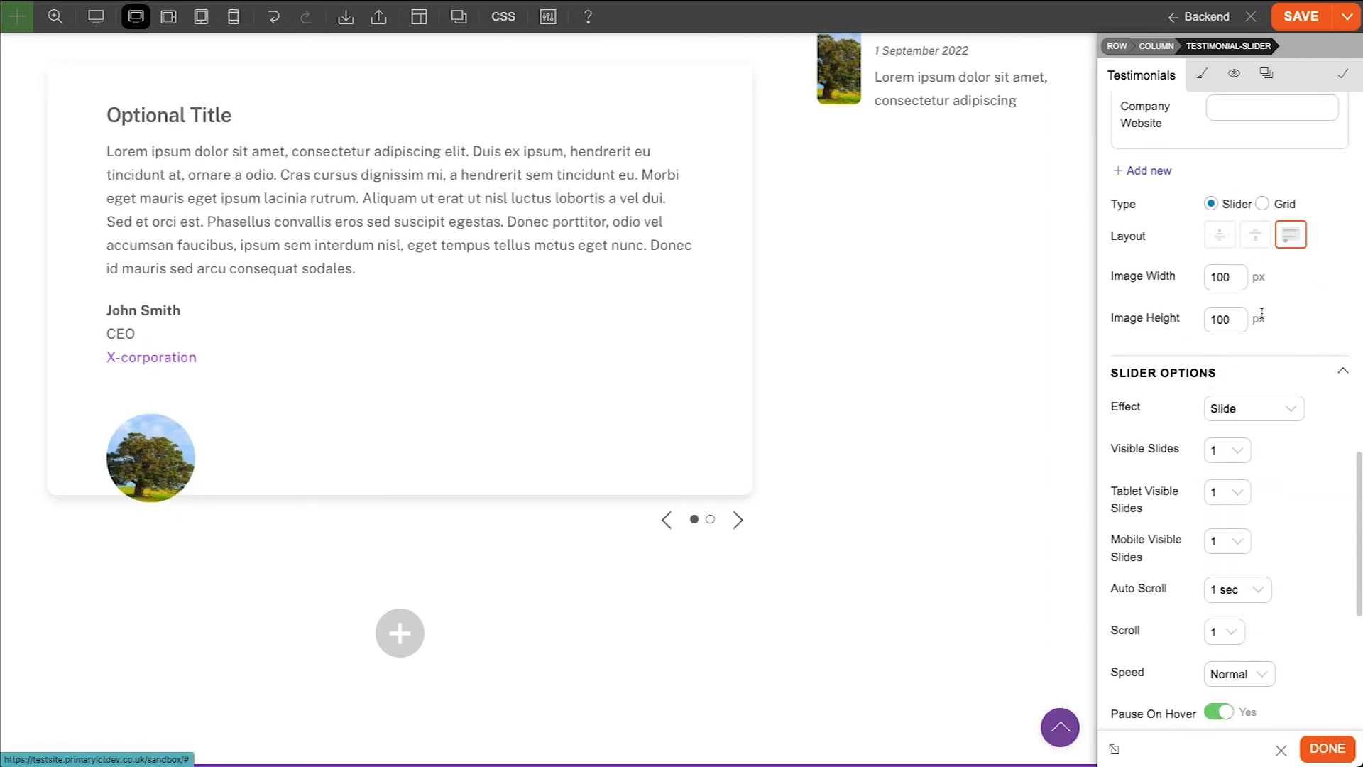
{"action": "left_click", "coordinate": [1253, 408]}
{"action": "left_click", "coordinate": [1272, 446]}
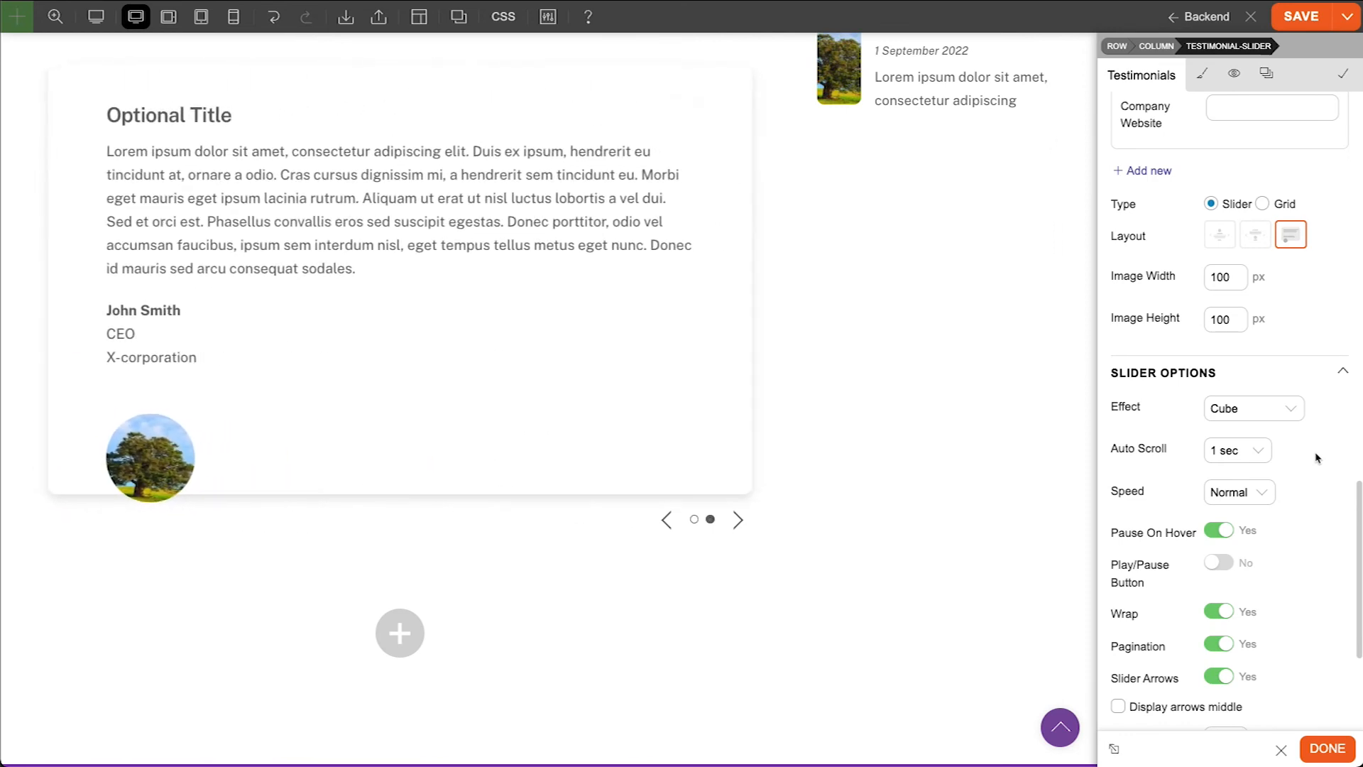
{"action": "left_click", "coordinate": [1292, 409]}
{"action": "left_click", "coordinate": [1250, 426]}
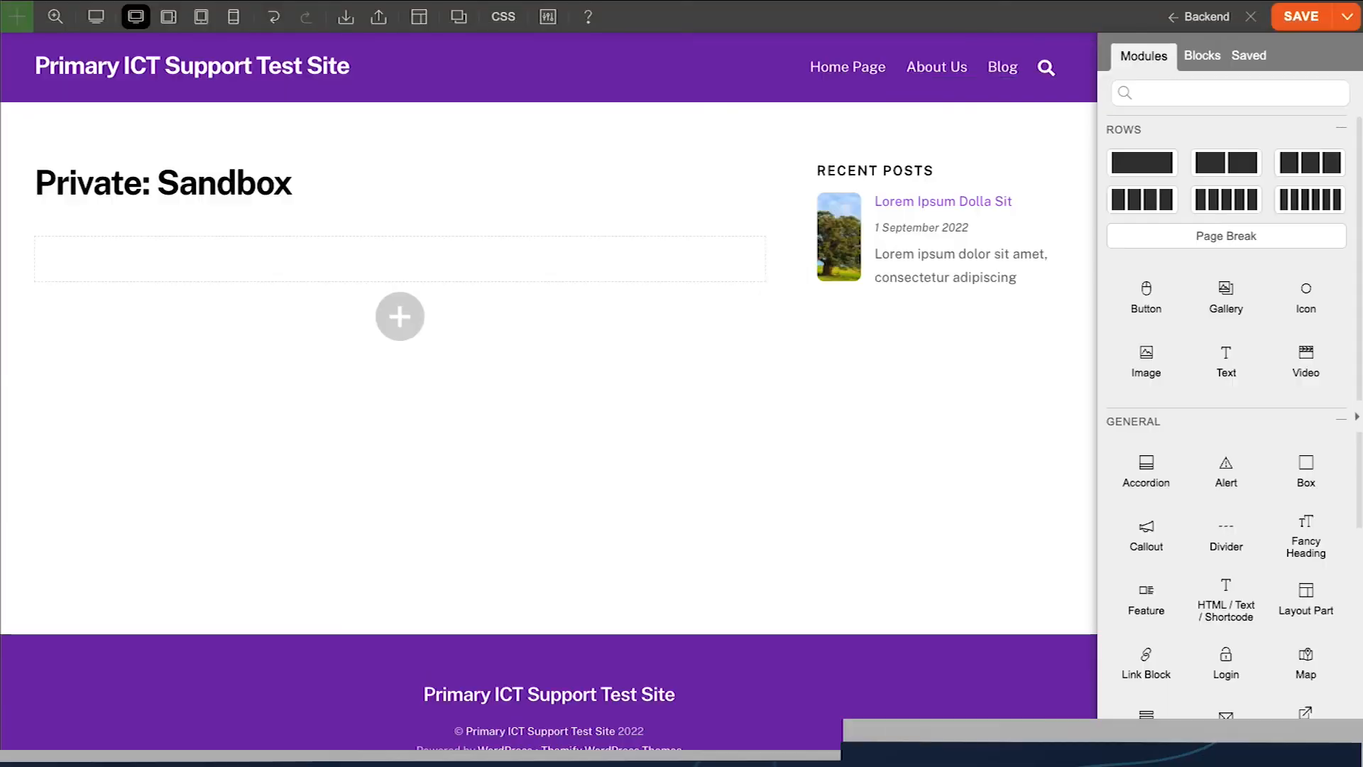
Add a Twitter module to the empty row and set its username to primaryictleeds
{"action": "scroll", "coordinate": [1314, 497], "scroll_direction": "down", "scroll_amount": 1}
{"action": "scroll", "coordinate": [1314, 497], "scroll_direction": "down", "scroll_amount": 5}
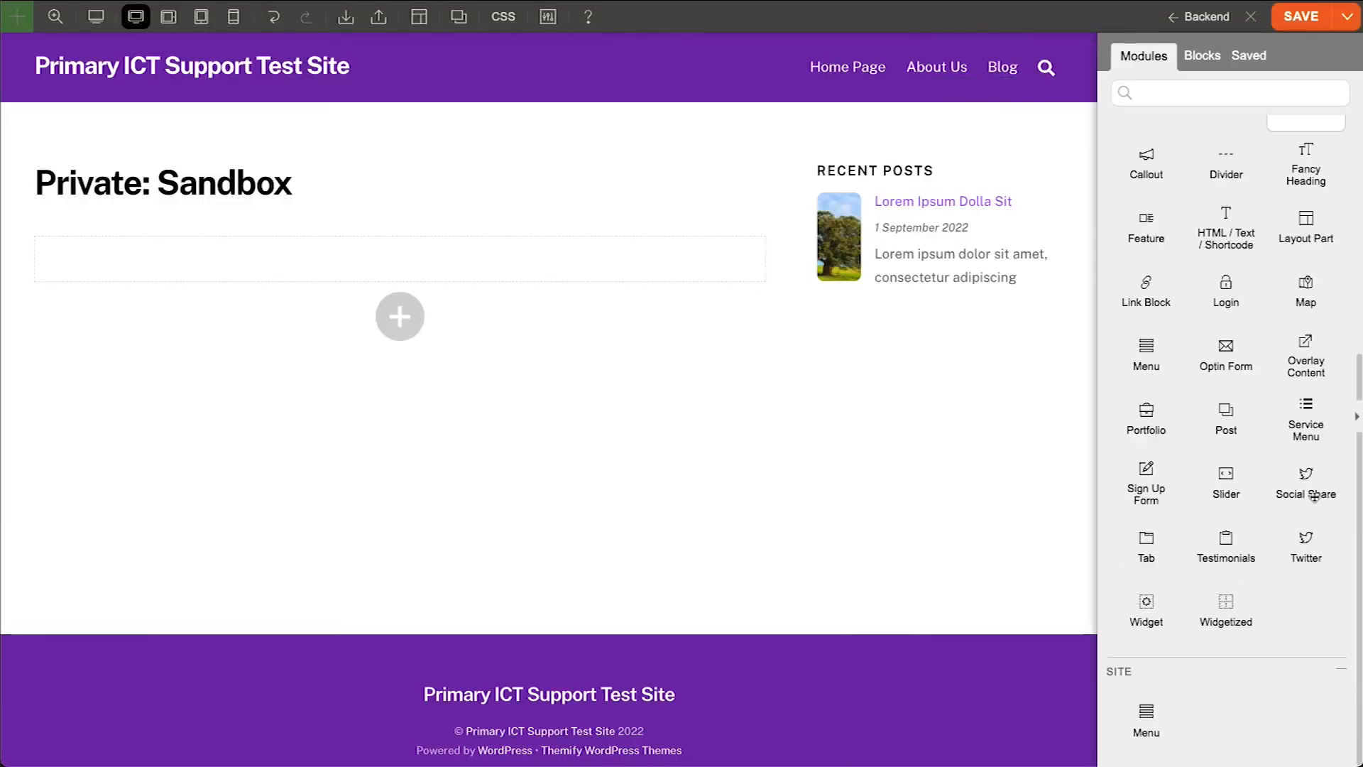
{"action": "left_click_drag", "start_coordinate": [1310, 550], "coordinate": [535, 268]}
{"action": "left_click", "coordinate": [1271, 166]}
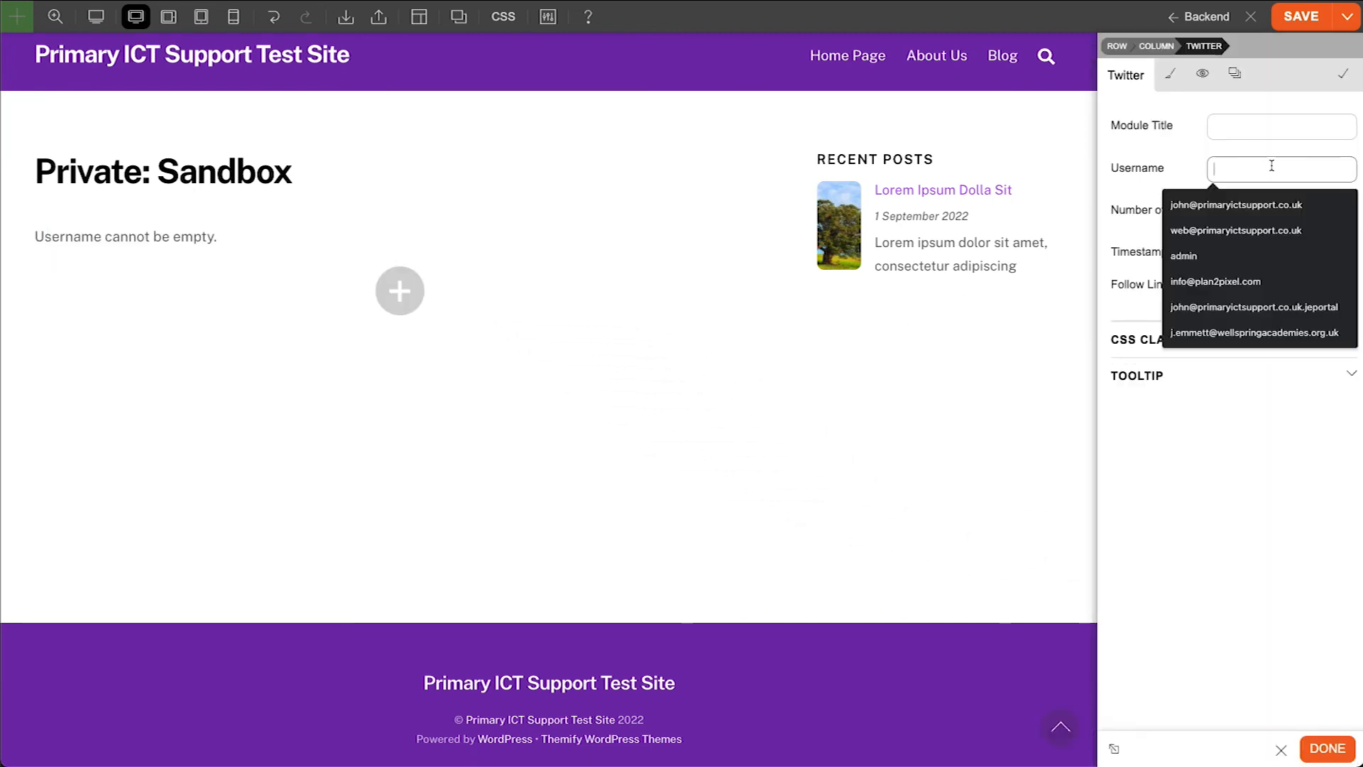
{"action": "type", "text": "primaryictleeds"}
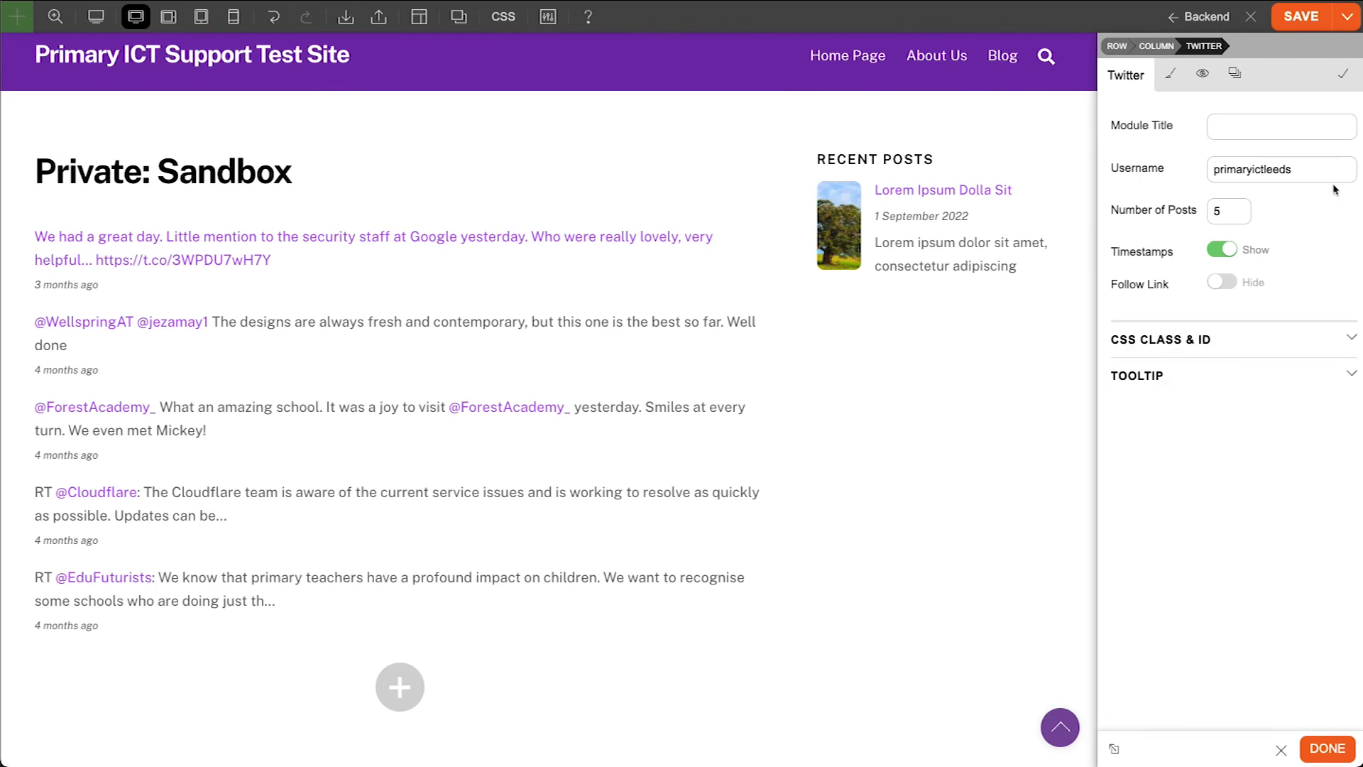
Set the padding of the Twitter module's items to 10 px on all sides
{"action": "left_click", "coordinate": [1170, 74]}
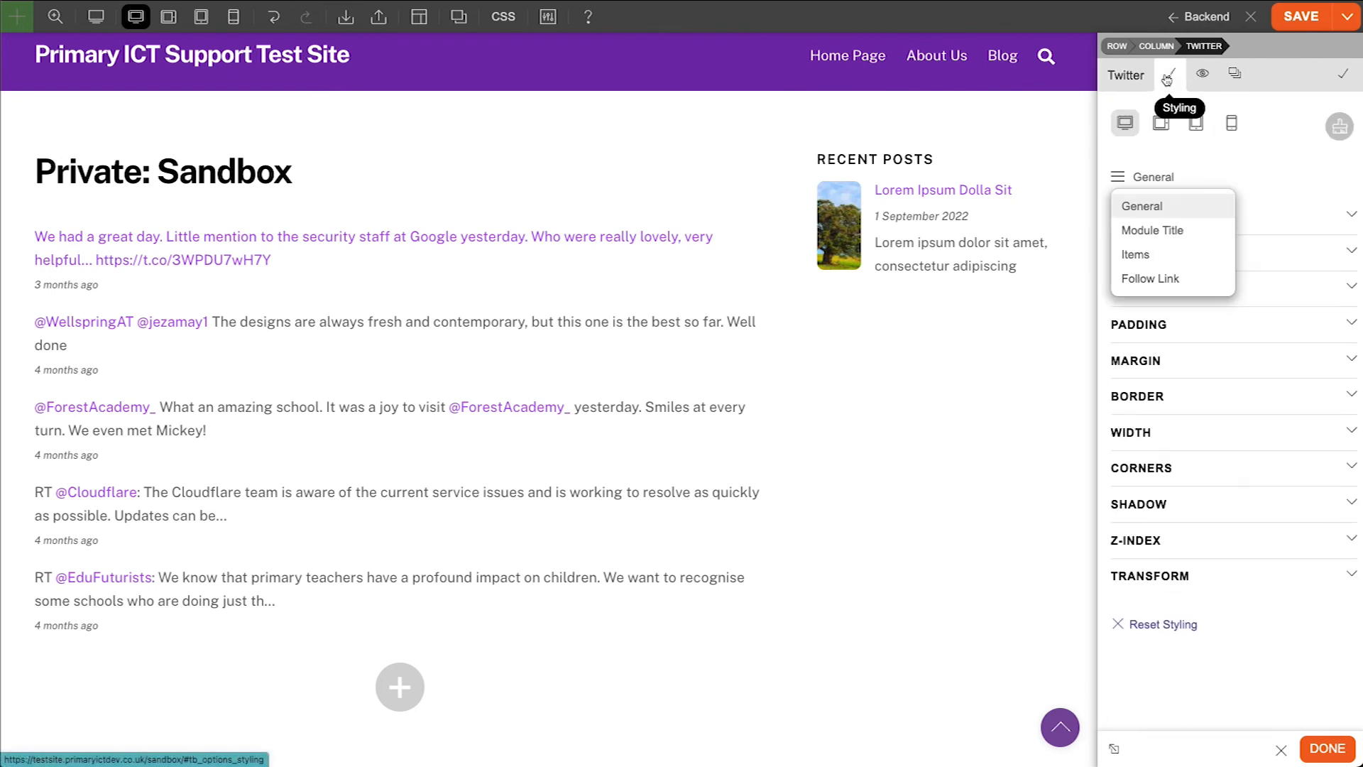
{"action": "left_click", "coordinate": [1170, 175]}
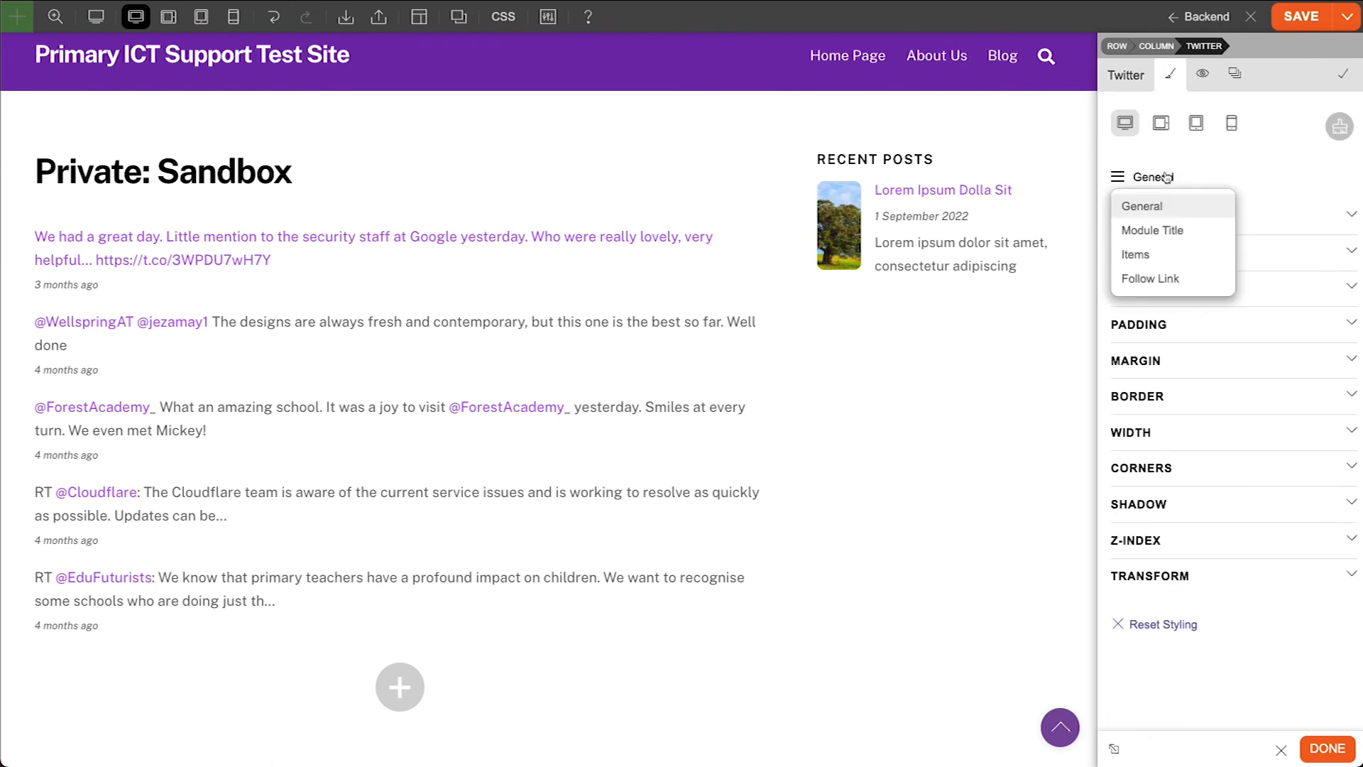
{"action": "left_click", "coordinate": [1175, 257]}
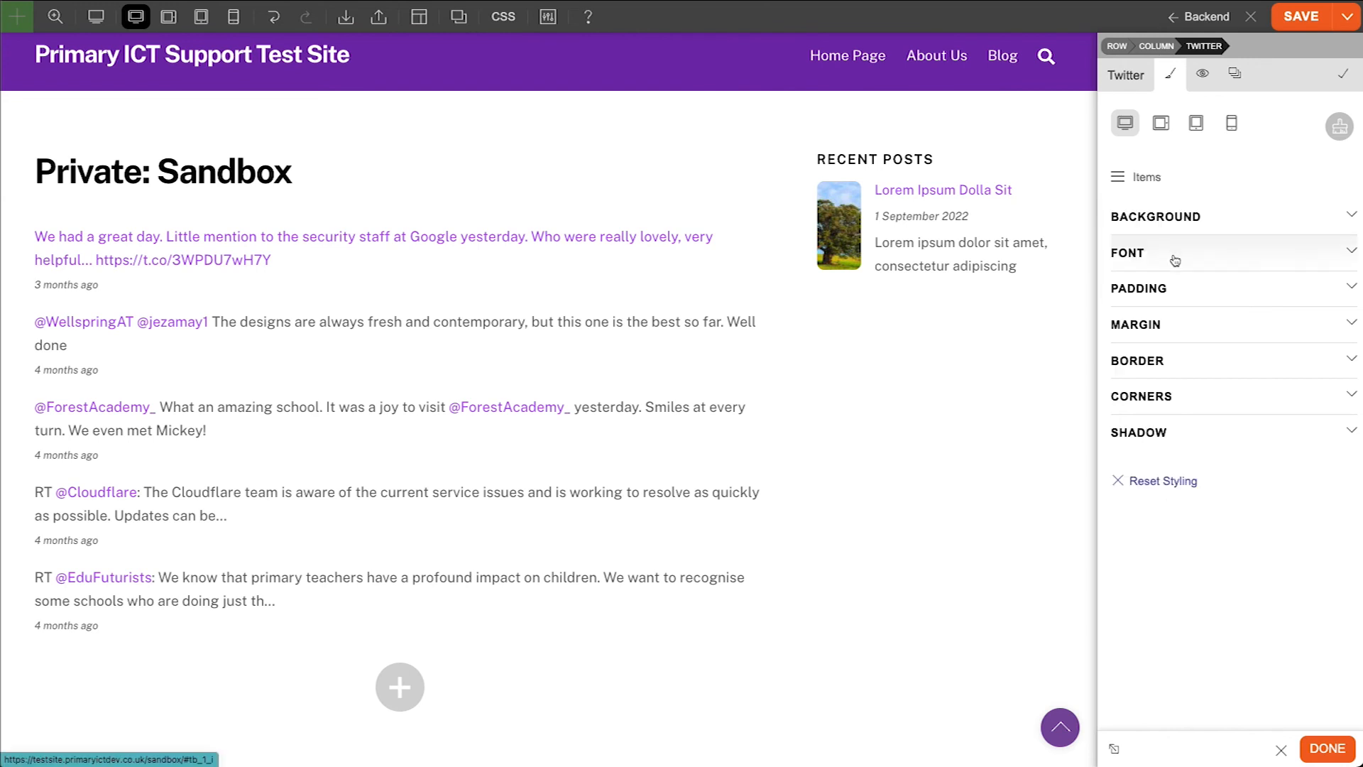
{"action": "left_click", "coordinate": [1226, 297]}
{"action": "left_click_drag", "start_coordinate": [1229, 363], "coordinate": [1230, 301]}
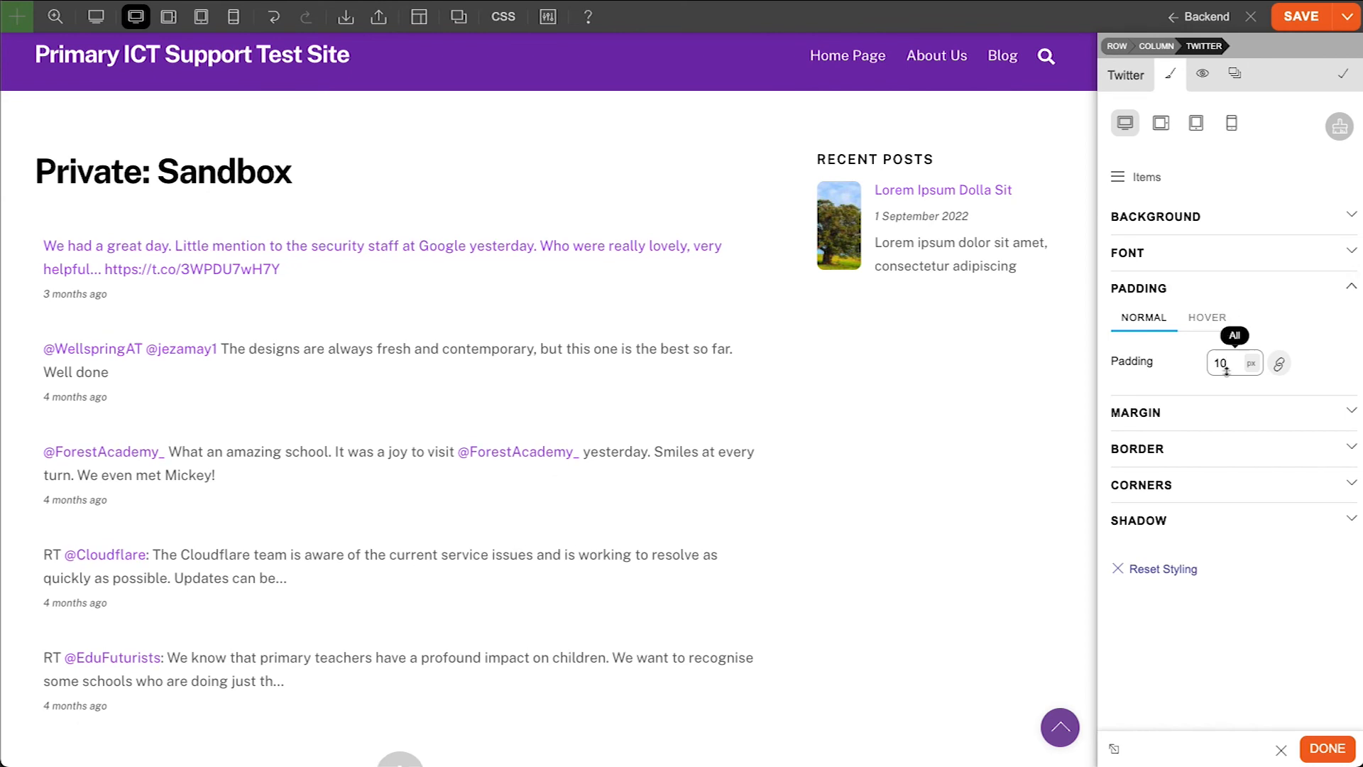
Give the Twitter items a 1 px solid border on all sides in colour #e0e0e0
{"action": "left_click", "coordinate": [1132, 448]}
{"action": "left_click", "coordinate": [1216, 512]}
{"action": "left_click", "coordinate": [1216, 547]}
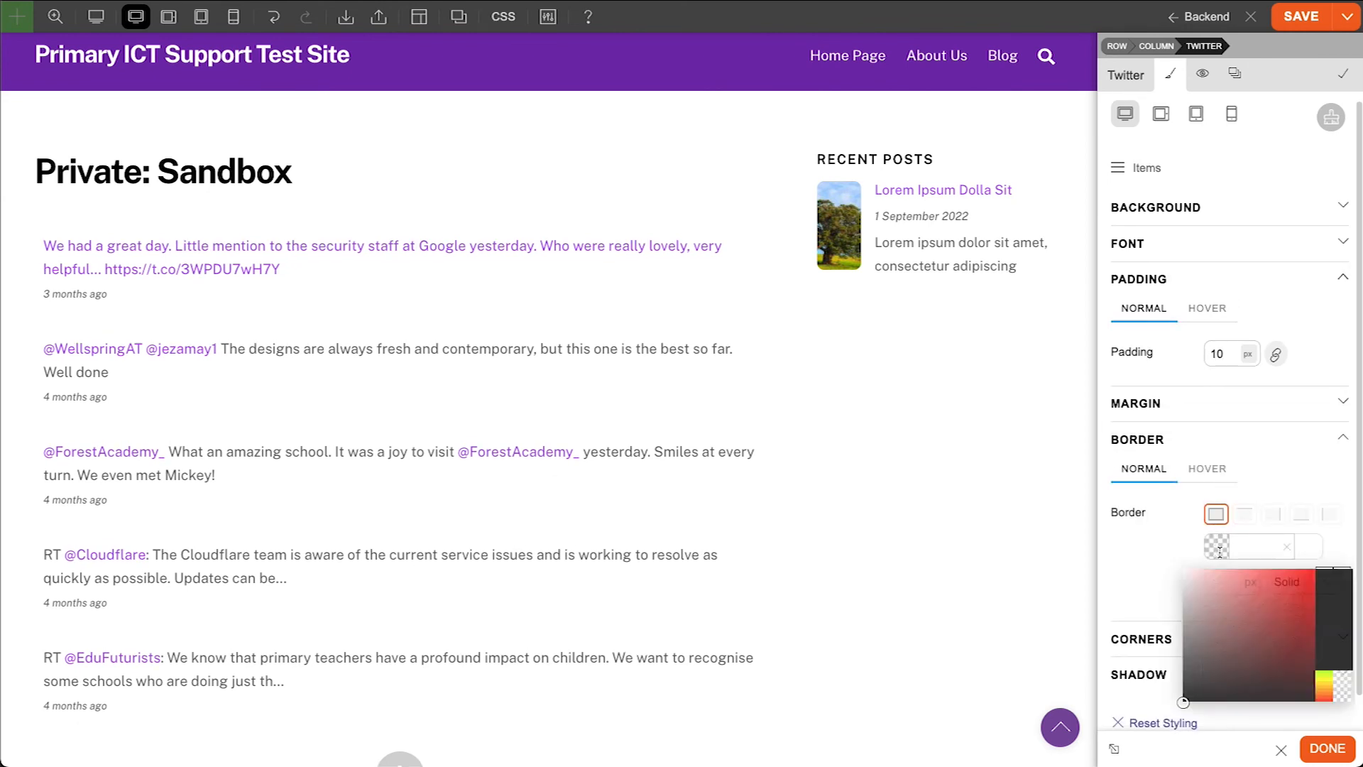
{"action": "left_click", "coordinate": [1183, 550]}
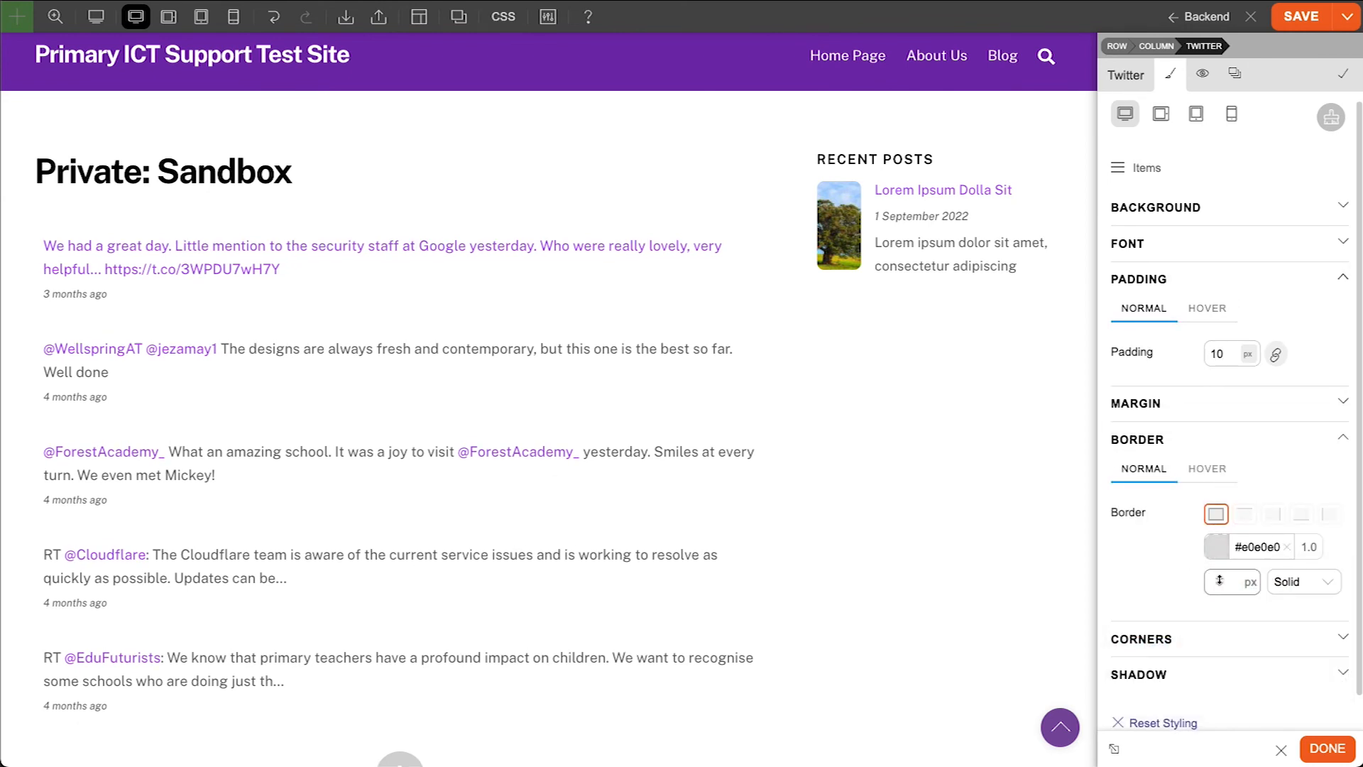
{"action": "left_click", "coordinate": [1219, 580]}
{"action": "type", "text": "1"}
{"action": "scroll", "coordinate": [1174, 542], "scroll_direction": "down", "scroll_amount": 1}
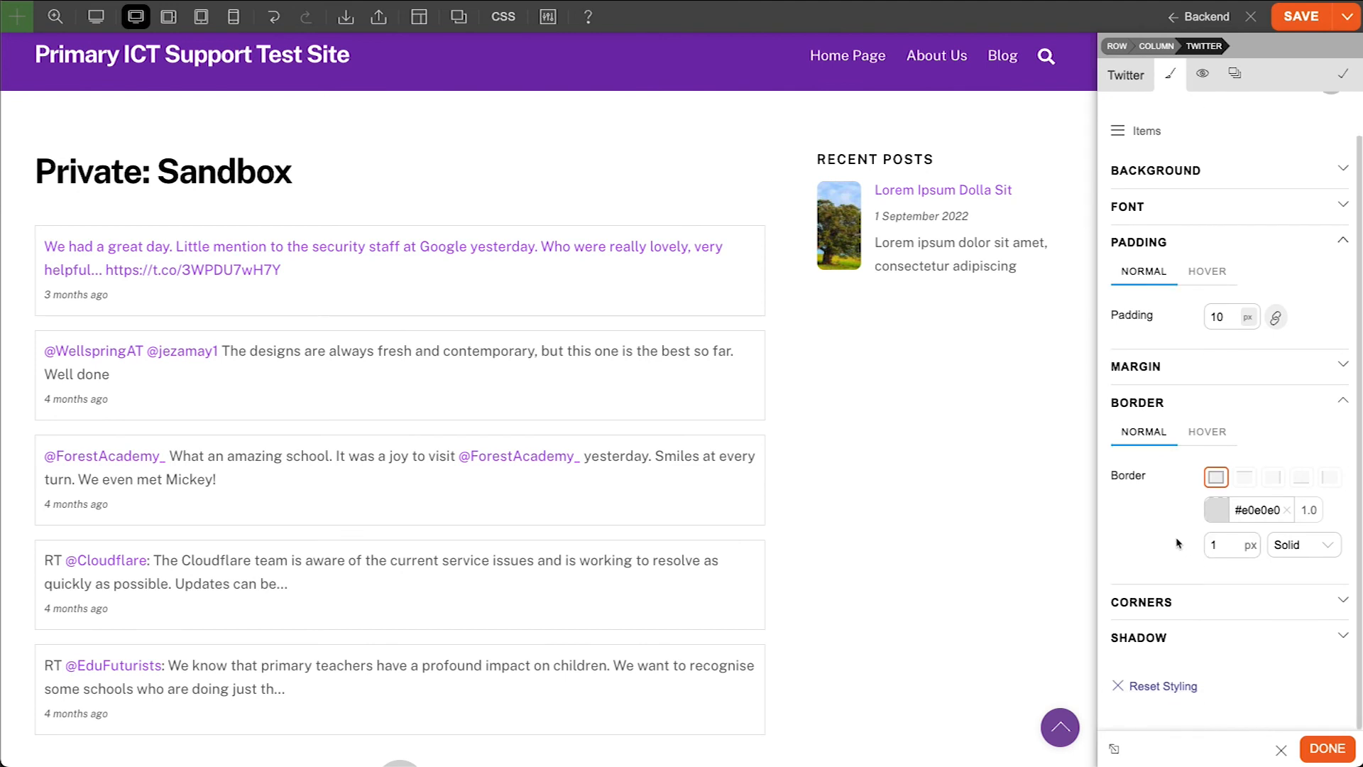
Round all corners of the Twitter items to 10 px
{"action": "left_click", "coordinate": [1221, 601]}
{"action": "left_click_drag", "start_coordinate": [1220, 676], "coordinate": [1228, 647]}
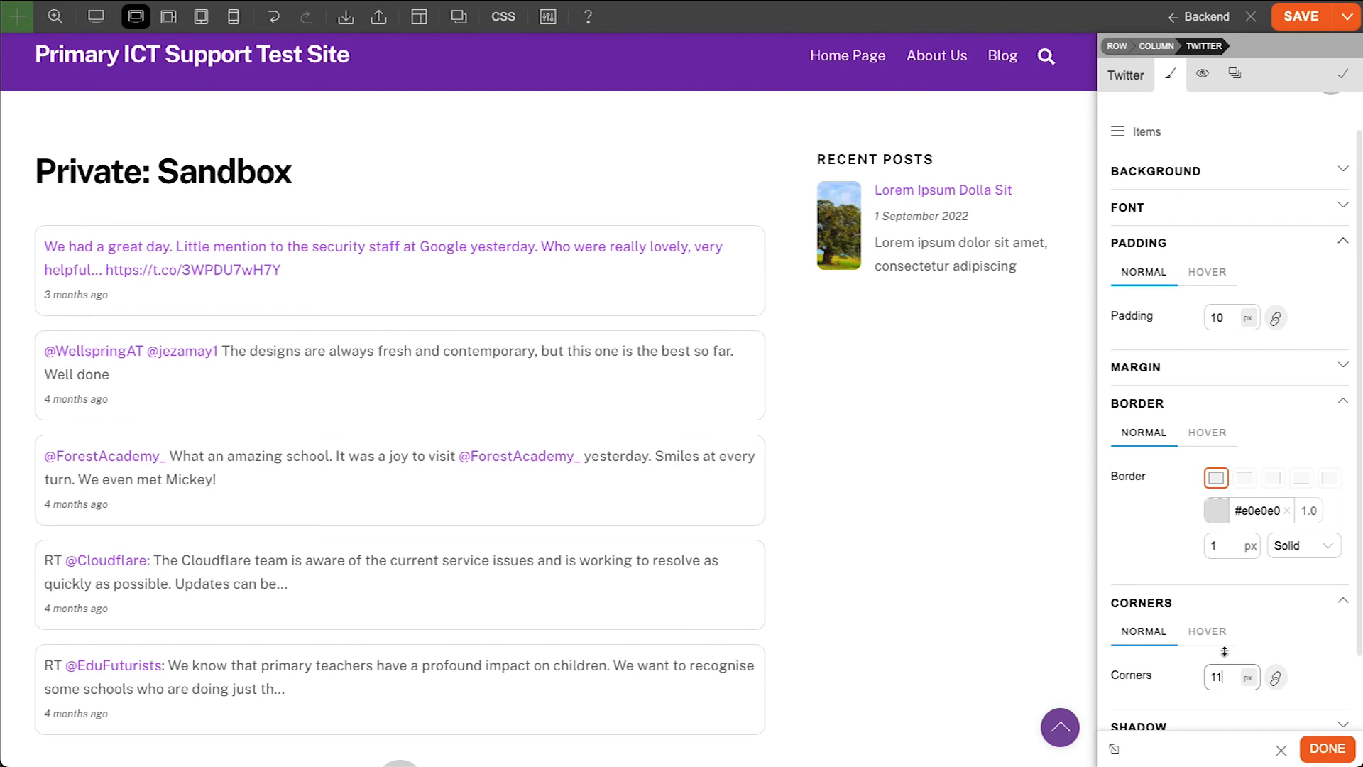
{"action": "scroll", "coordinate": [1217, 643], "scroll_direction": "down", "scroll_amount": 3}
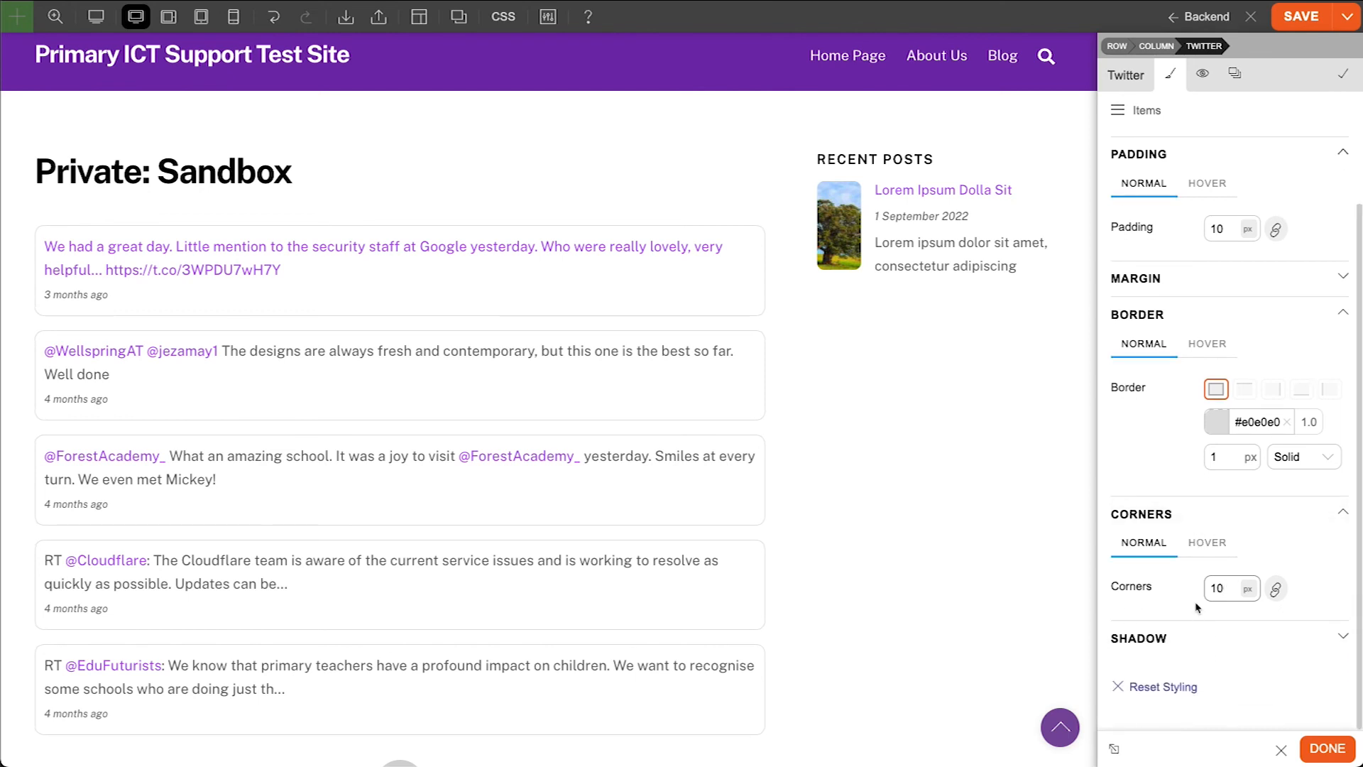
Add a box shadow to the Twitter items with 0 px horizontal and vertical offsets and a 5 px blur
{"action": "left_click", "coordinate": [1211, 640]}
{"action": "scroll", "coordinate": [1217, 611], "scroll_direction": "down", "scroll_amount": 3}
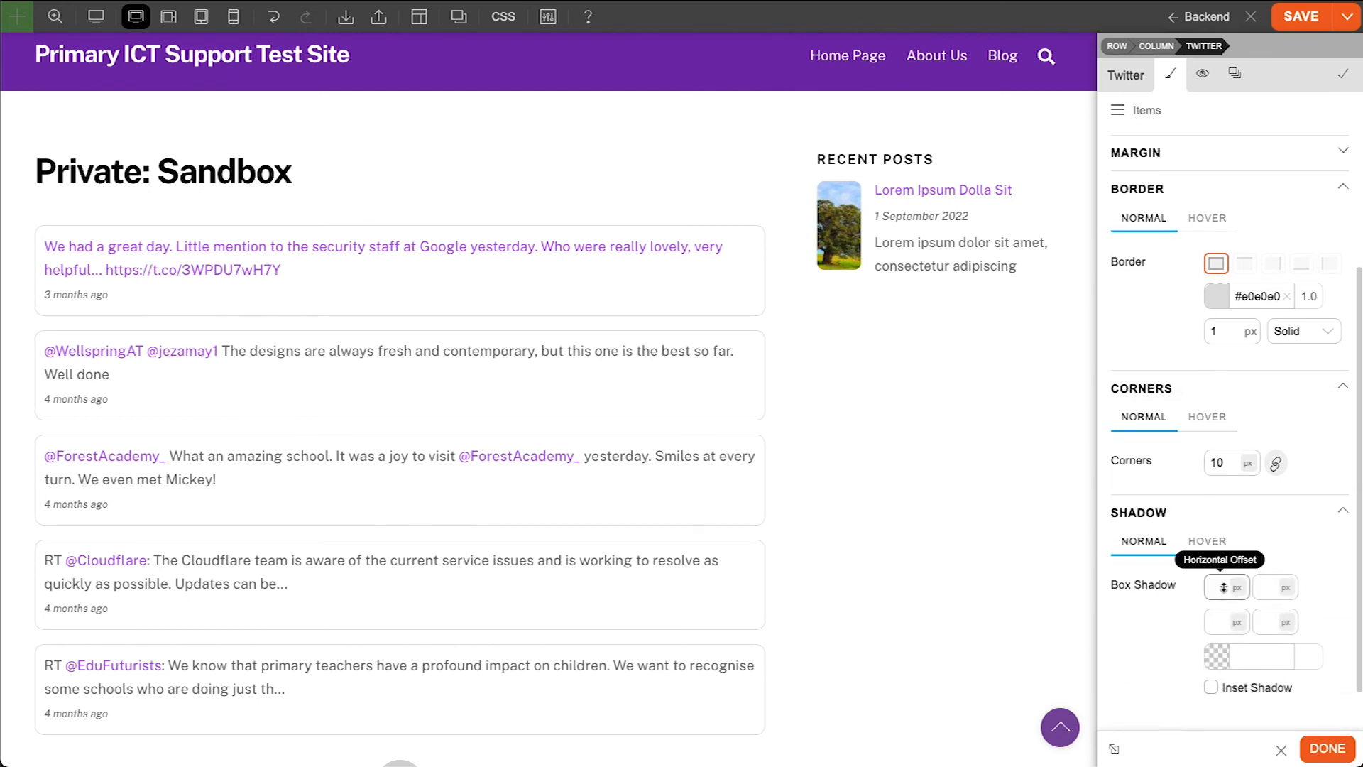
{"action": "left_click", "coordinate": [1267, 587]}
{"action": "type", "text": "0"}
{"action": "left_click", "coordinate": [1224, 623]}
{"action": "type", "text": "3"}
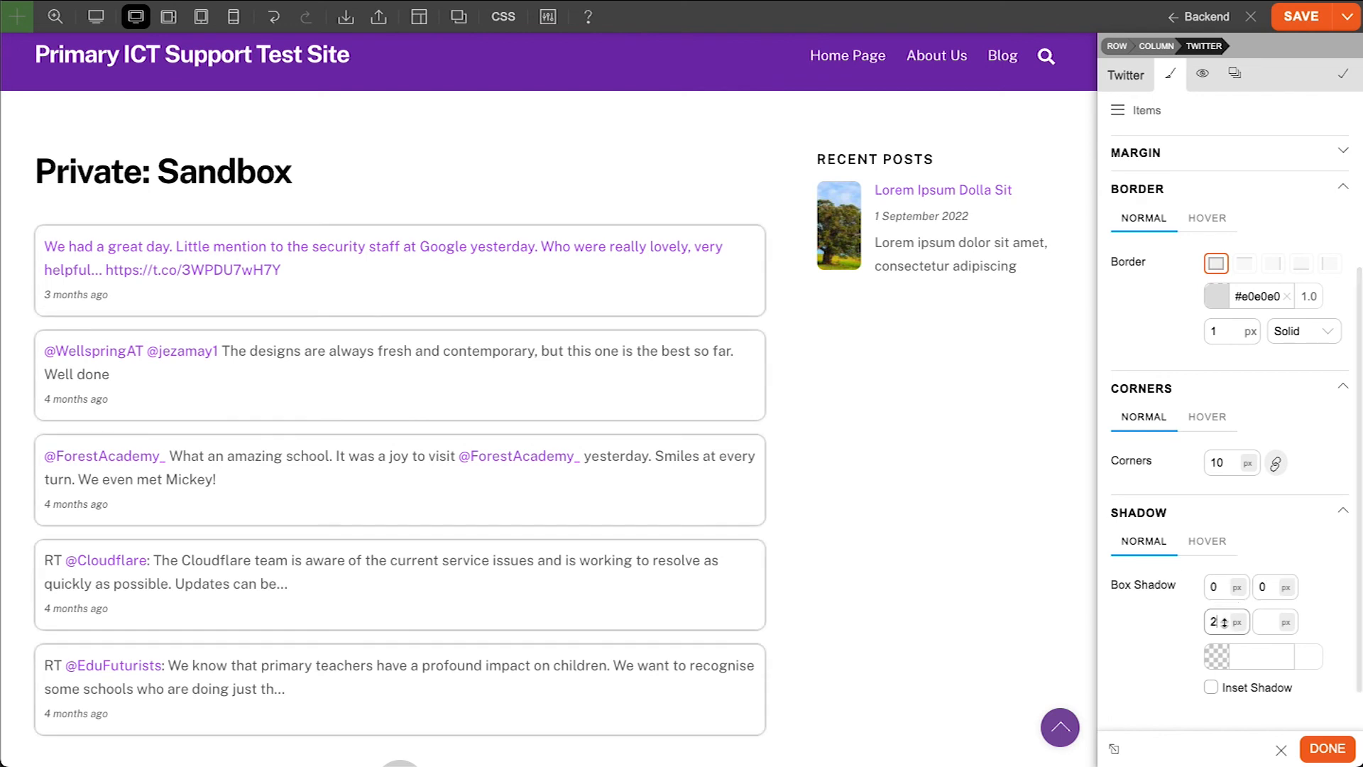
{"action": "key", "text": "Up"}
{"action": "key", "text": "Up"}
Set the Twitter items' box shadow colour to #000000 with 0.1 opacity
{"action": "left_click", "coordinate": [1217, 654]}
{"action": "scroll", "coordinate": [1209, 690], "scroll_direction": "down", "scroll_amount": 3}
{"action": "left_click", "coordinate": [1199, 670]}
{"action": "left_click_drag", "start_coordinate": [1199, 670], "coordinate": [1183, 713]}
{"action": "left_click", "coordinate": [1338, 685]}
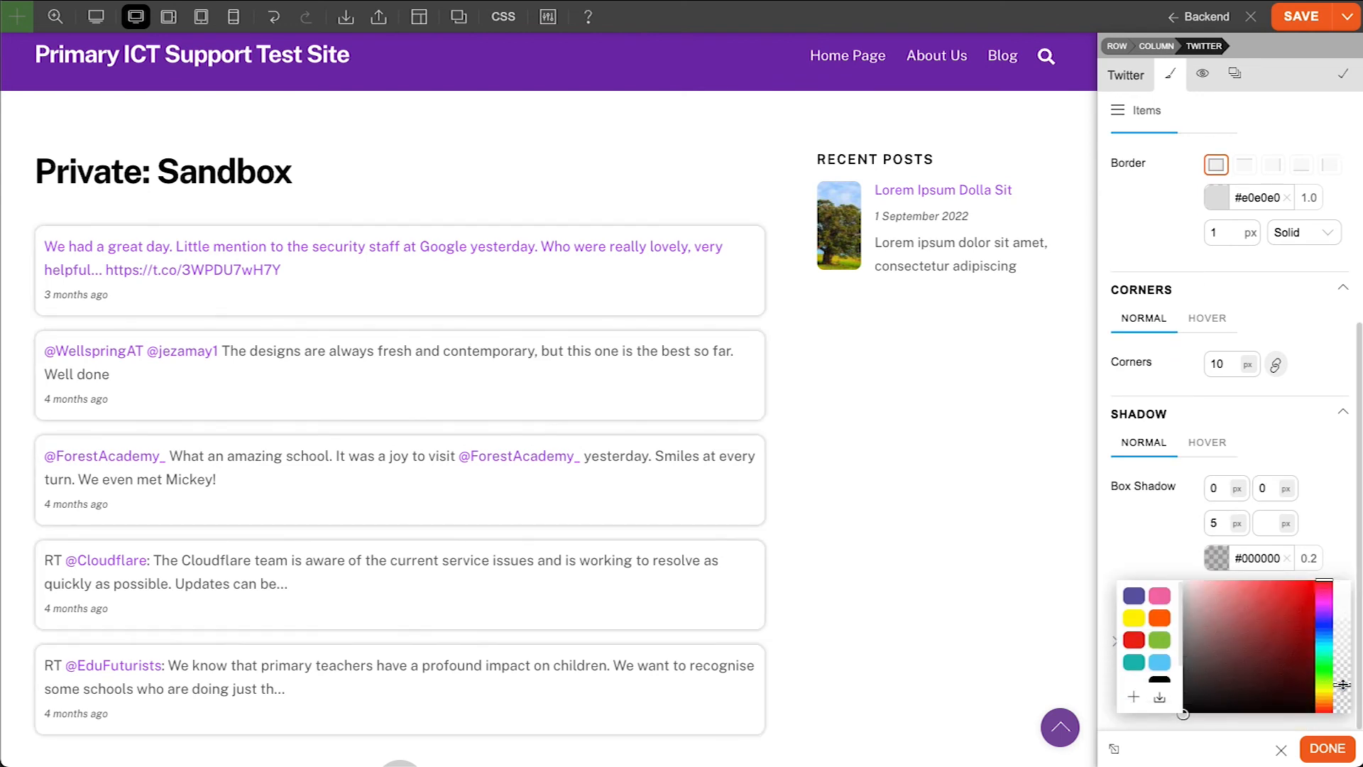
{"action": "left_click", "coordinate": [1172, 556]}
Darken the Twitter items' border colour to #bdbdbd
{"action": "left_click", "coordinate": [1216, 243]}
{"action": "left_click_drag", "start_coordinate": [1187, 286], "coordinate": [1180, 304]}
{"action": "left_click", "coordinate": [1171, 253]}
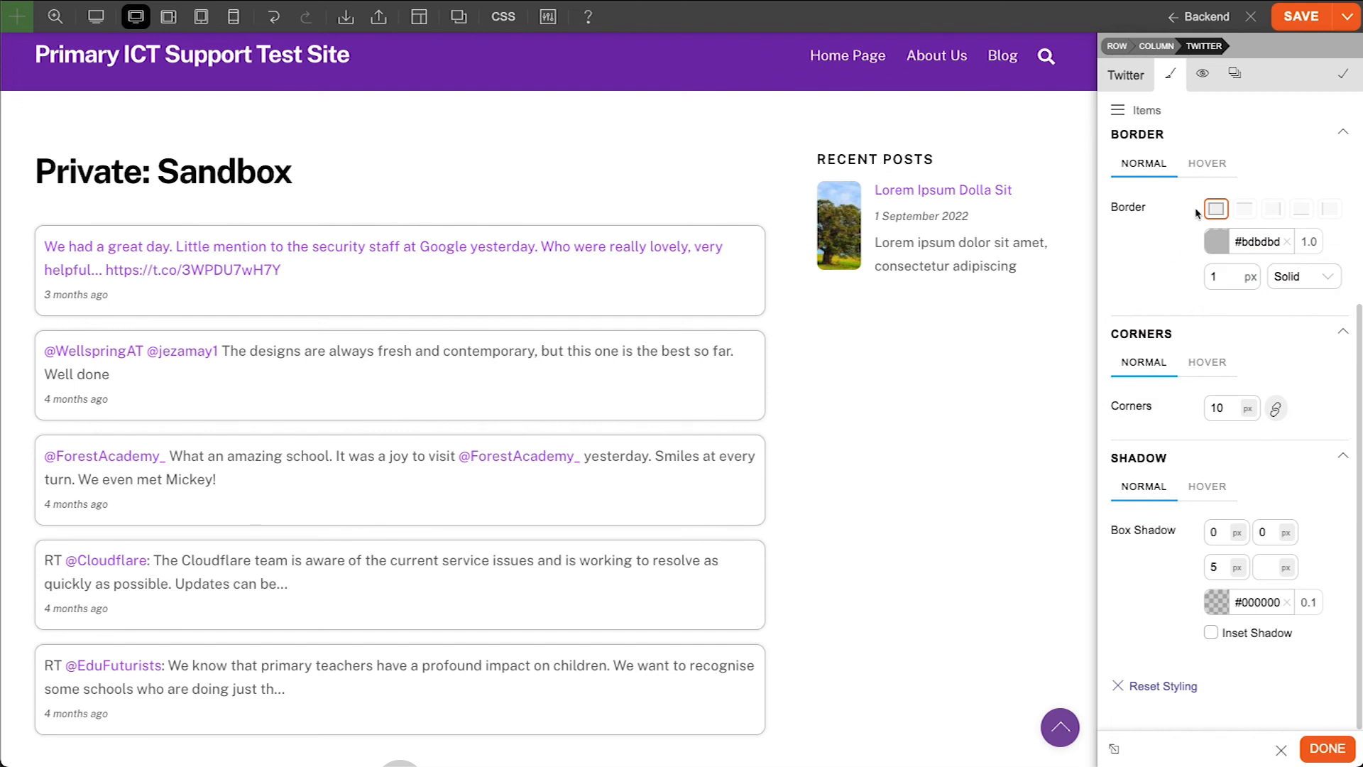
Set the background colour of the Twitter items to #fcfcfc
{"action": "scroll", "coordinate": [1193, 270], "scroll_direction": "up", "scroll_amount": 5}
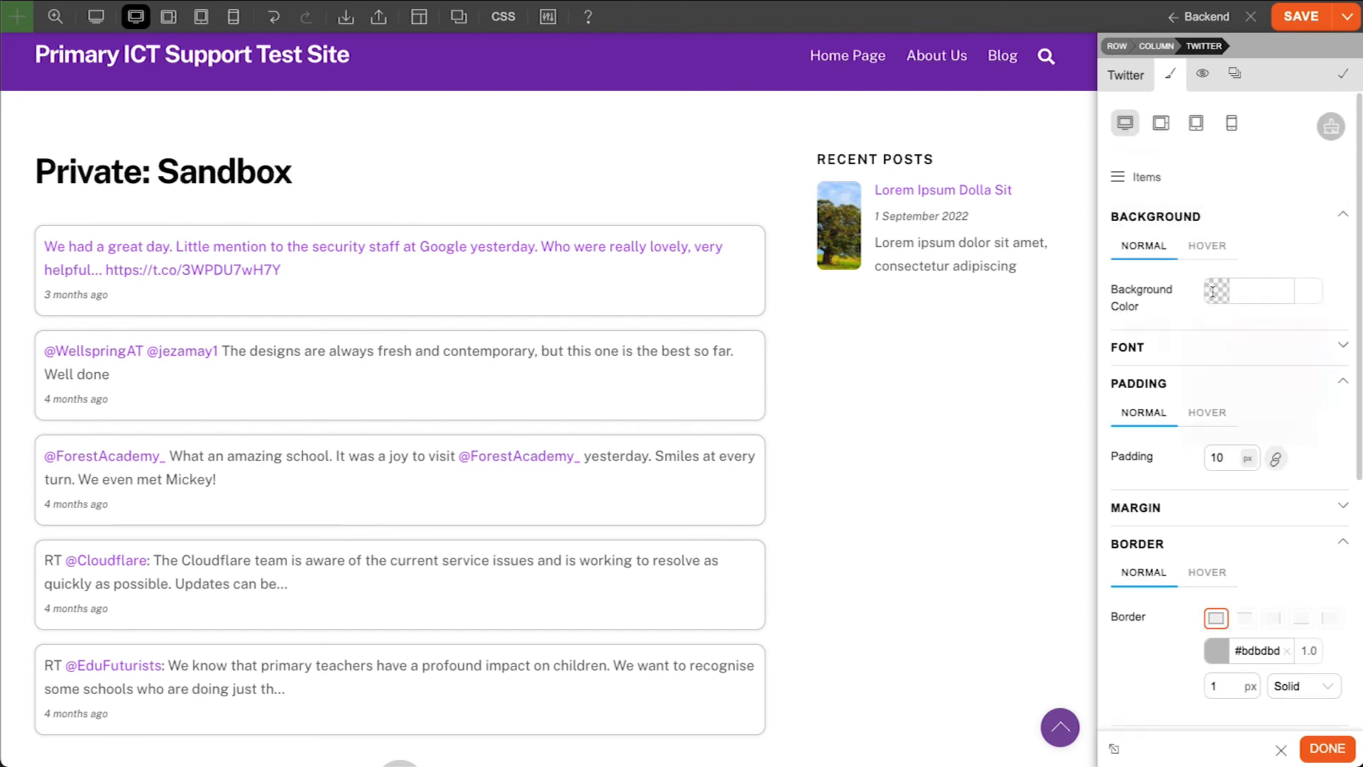
{"action": "left_click", "coordinate": [1216, 291]}
{"action": "left_click", "coordinate": [1189, 321]}
{"action": "left_click_drag", "start_coordinate": [1189, 320], "coordinate": [1168, 317]}
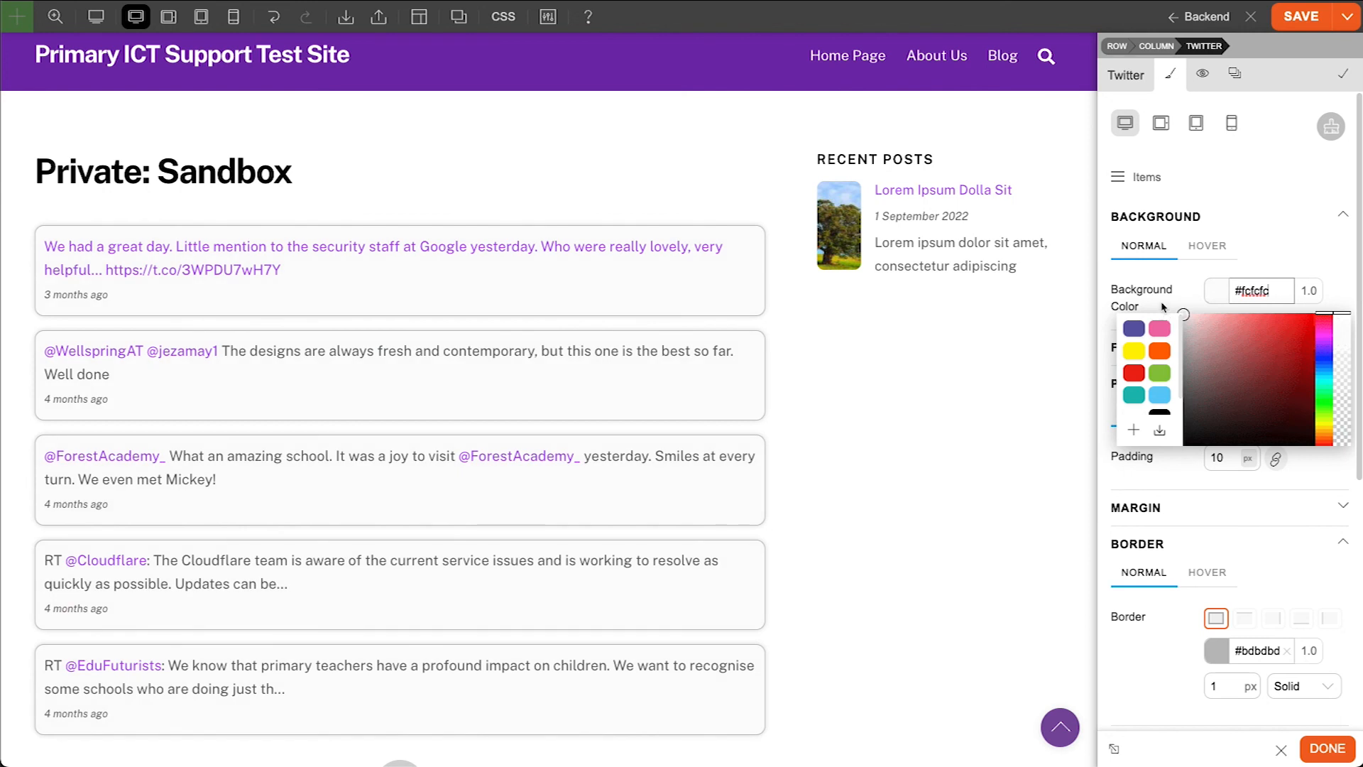
{"action": "left_click", "coordinate": [1170, 287]}
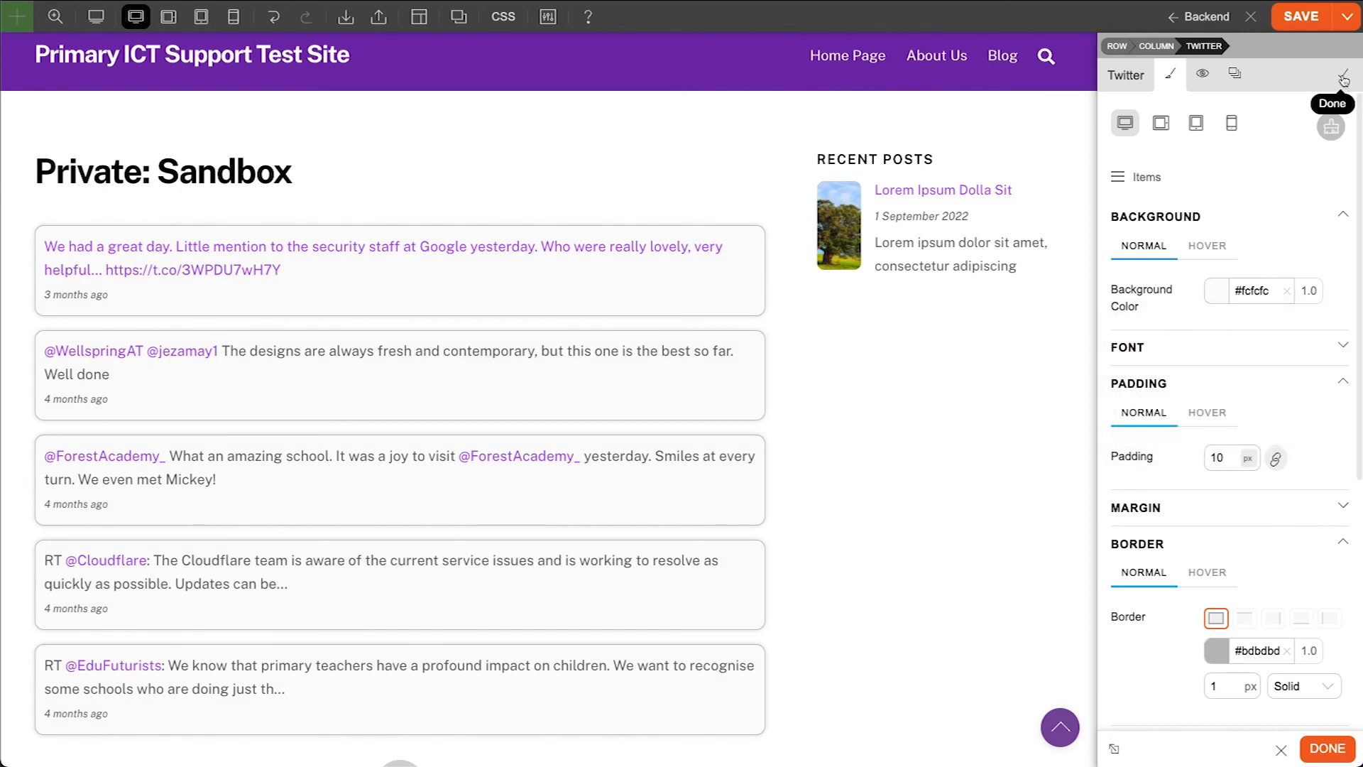
{"action": "left_click", "coordinate": [1331, 125]}
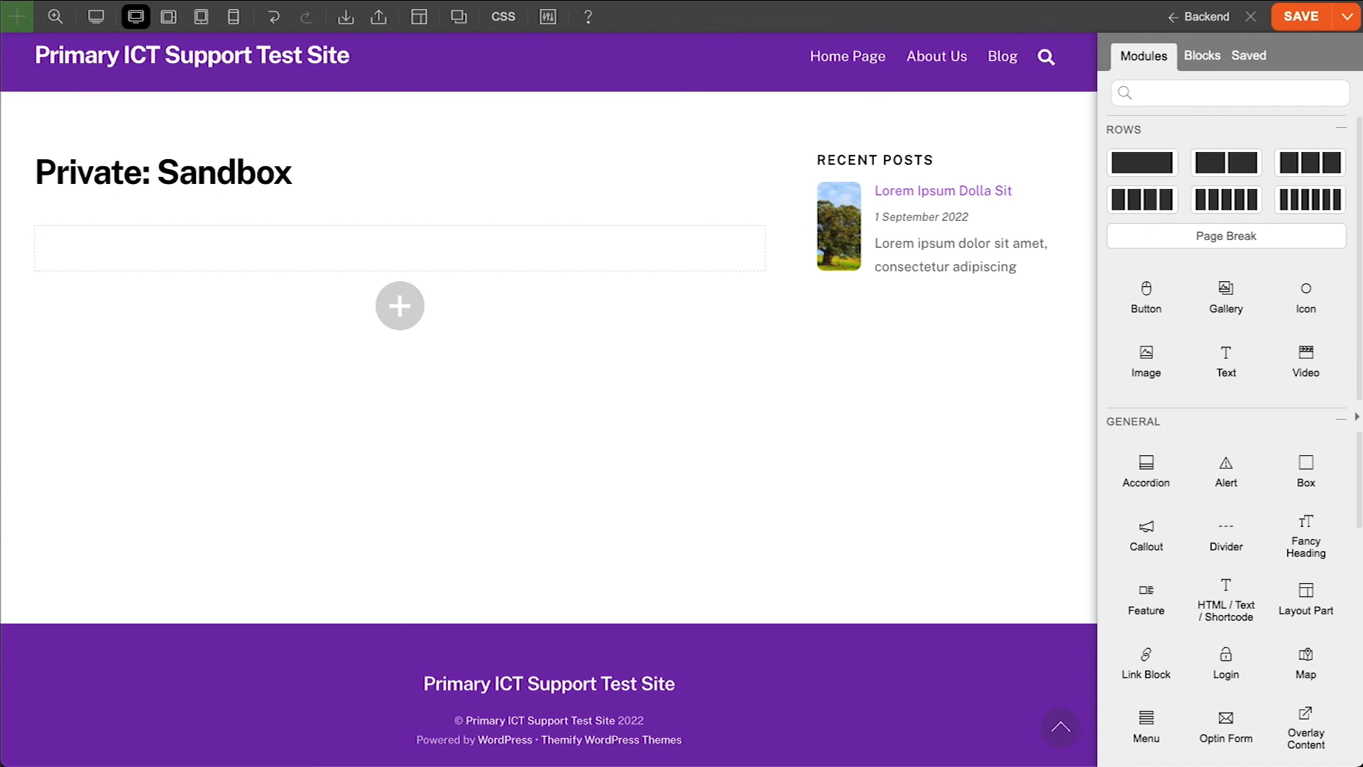
Add a Widget module to the empty row, choose the Calendar widget and title it Calendar
{"action": "scroll", "coordinate": [1344, 499], "scroll_direction": "down", "scroll_amount": 5}
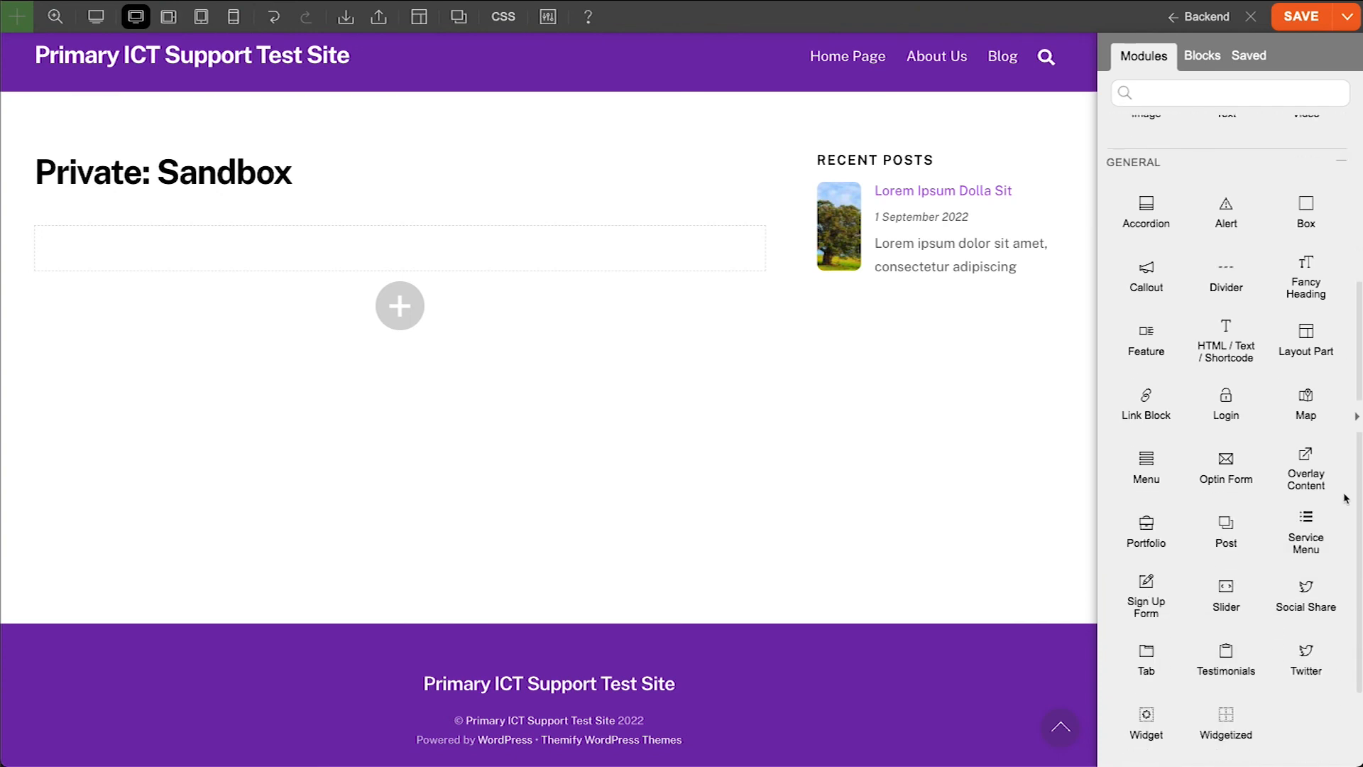
{"action": "left_click_drag", "start_coordinate": [1169, 624], "coordinate": [529, 271]}
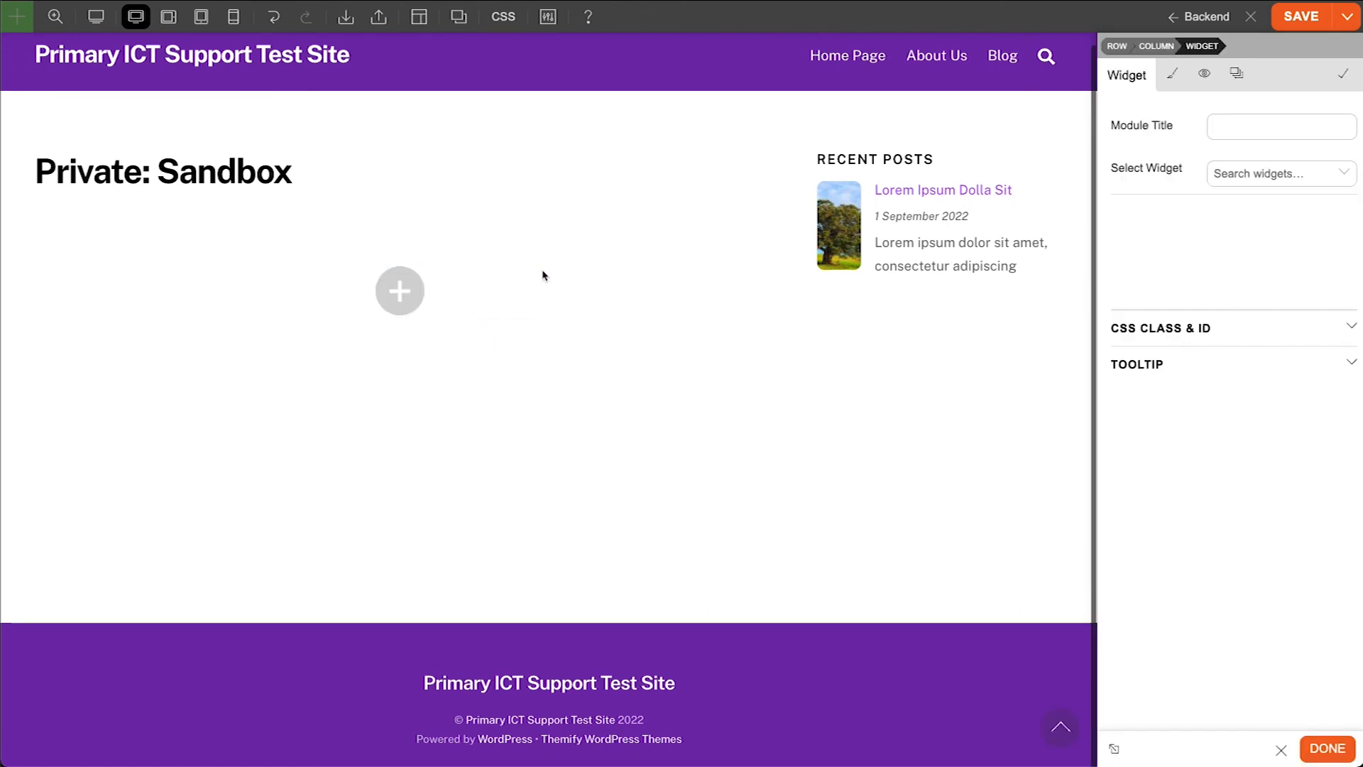
{"action": "left_click", "coordinate": [1347, 174]}
{"action": "left_click", "coordinate": [1302, 392]}
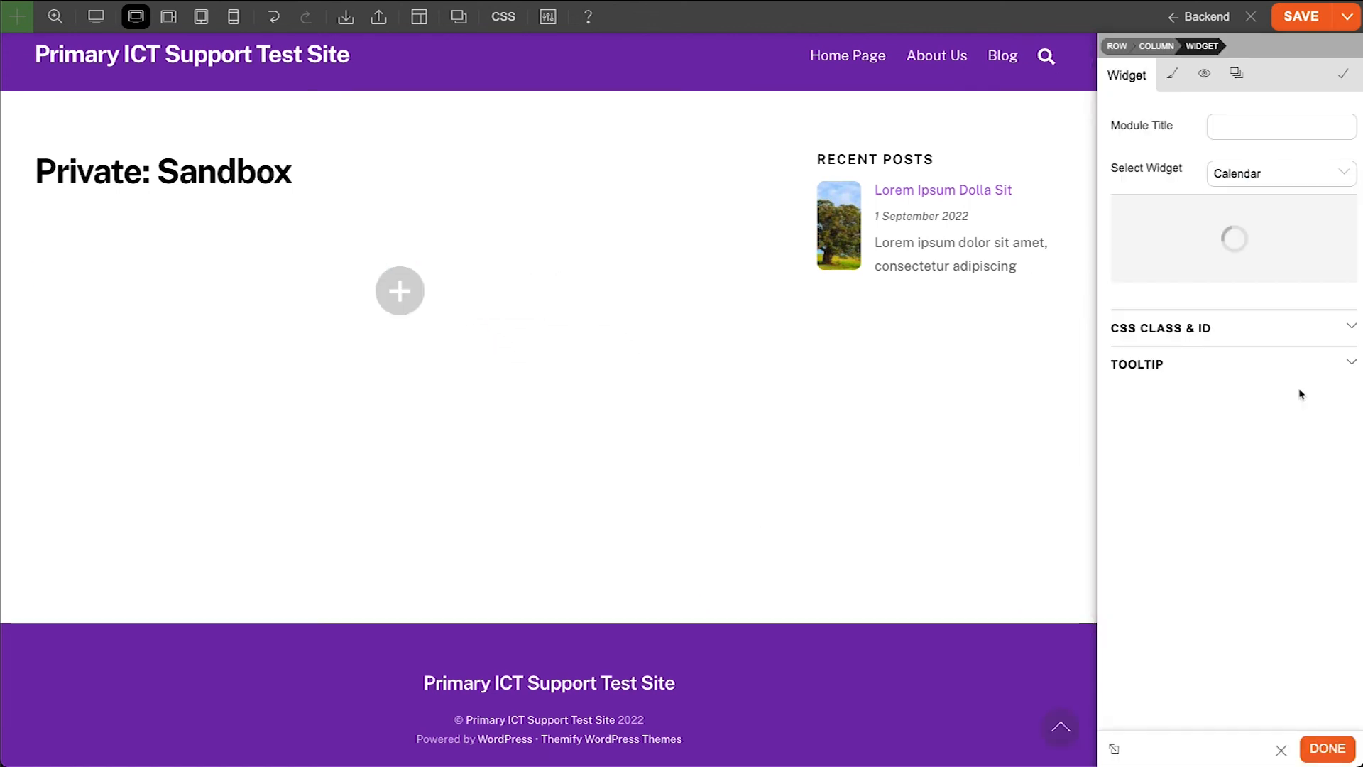
{"action": "left_click", "coordinate": [1219, 224]}
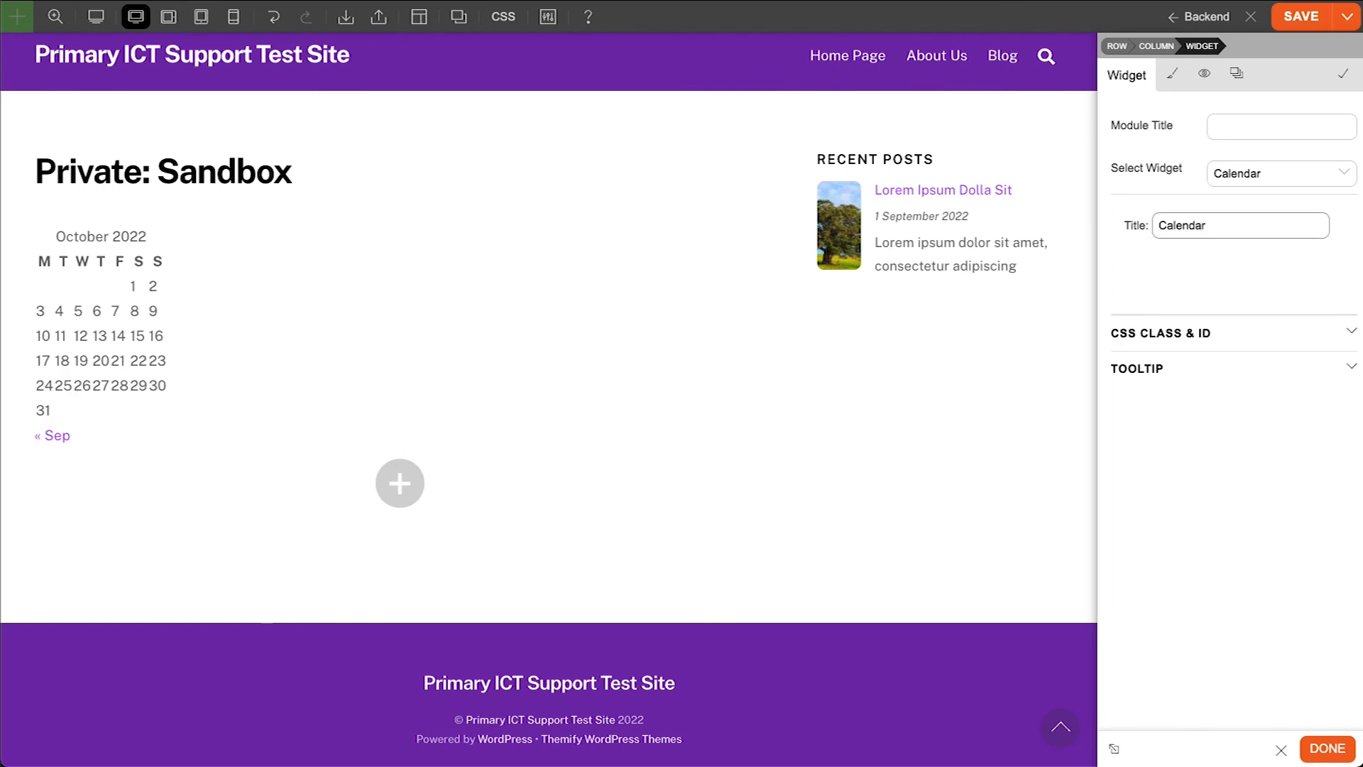
{"action": "type", "text": "Calendar"}
Set the font colour of the calendar's widget title to #ff0000
{"action": "left_click", "coordinate": [1172, 73]}
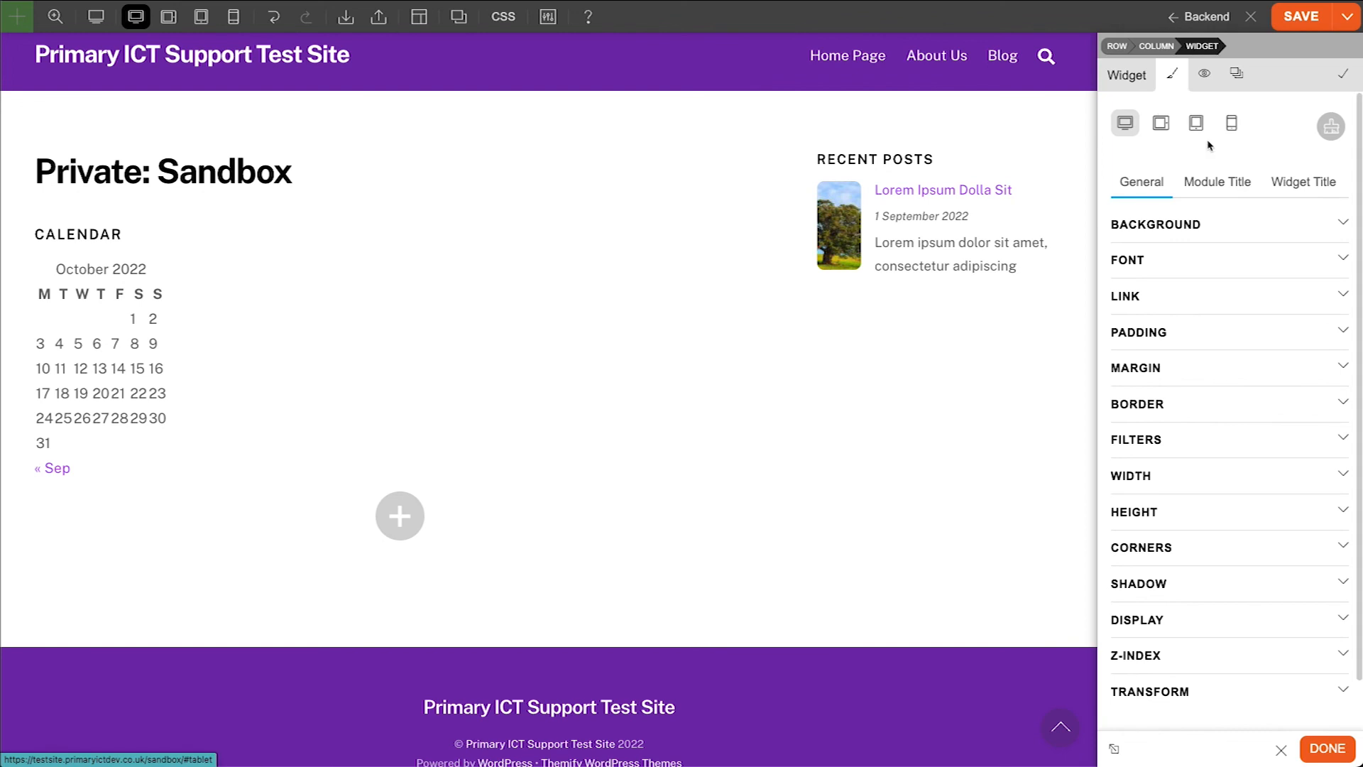
{"action": "left_click", "coordinate": [1291, 183]}
{"action": "left_click", "coordinate": [1260, 261]}
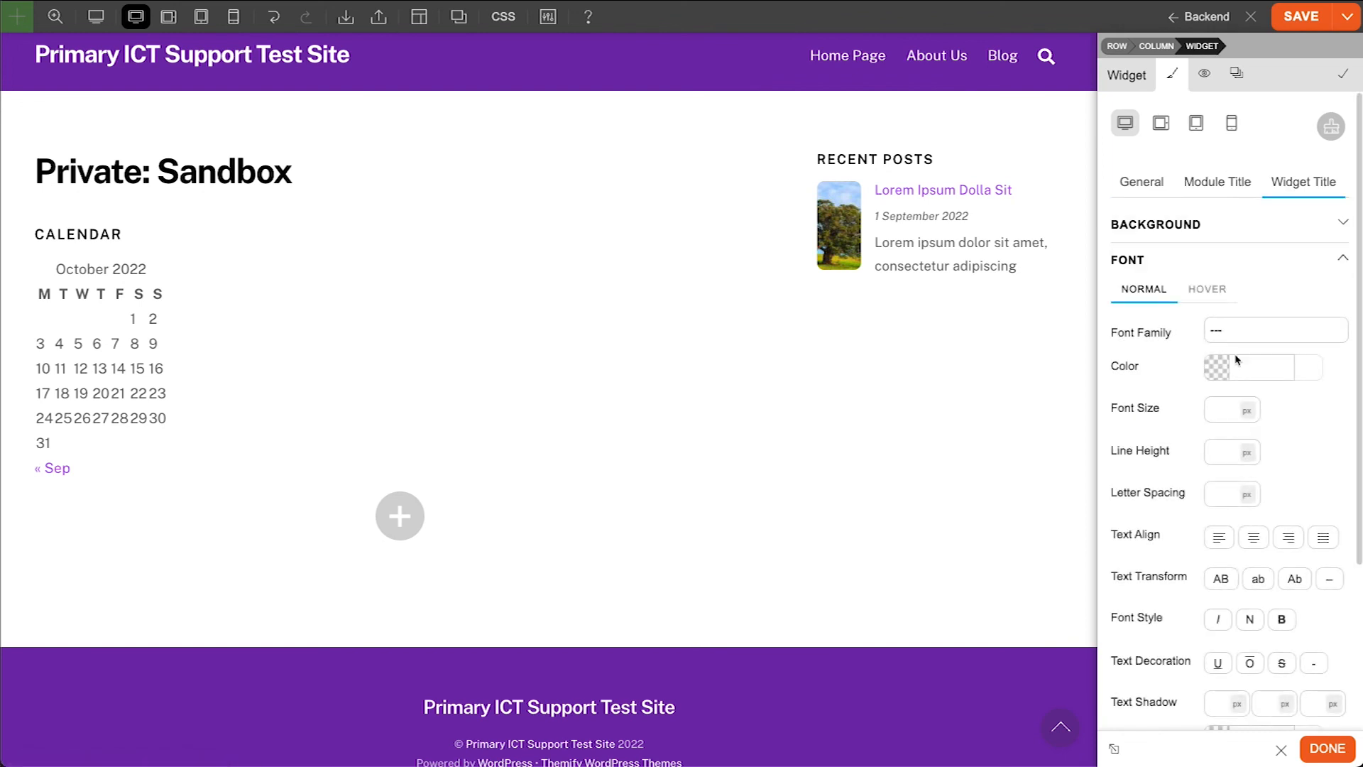
{"action": "left_click", "coordinate": [1217, 366]}
{"action": "left_click_drag", "start_coordinate": [1301, 396], "coordinate": [1330, 378]}
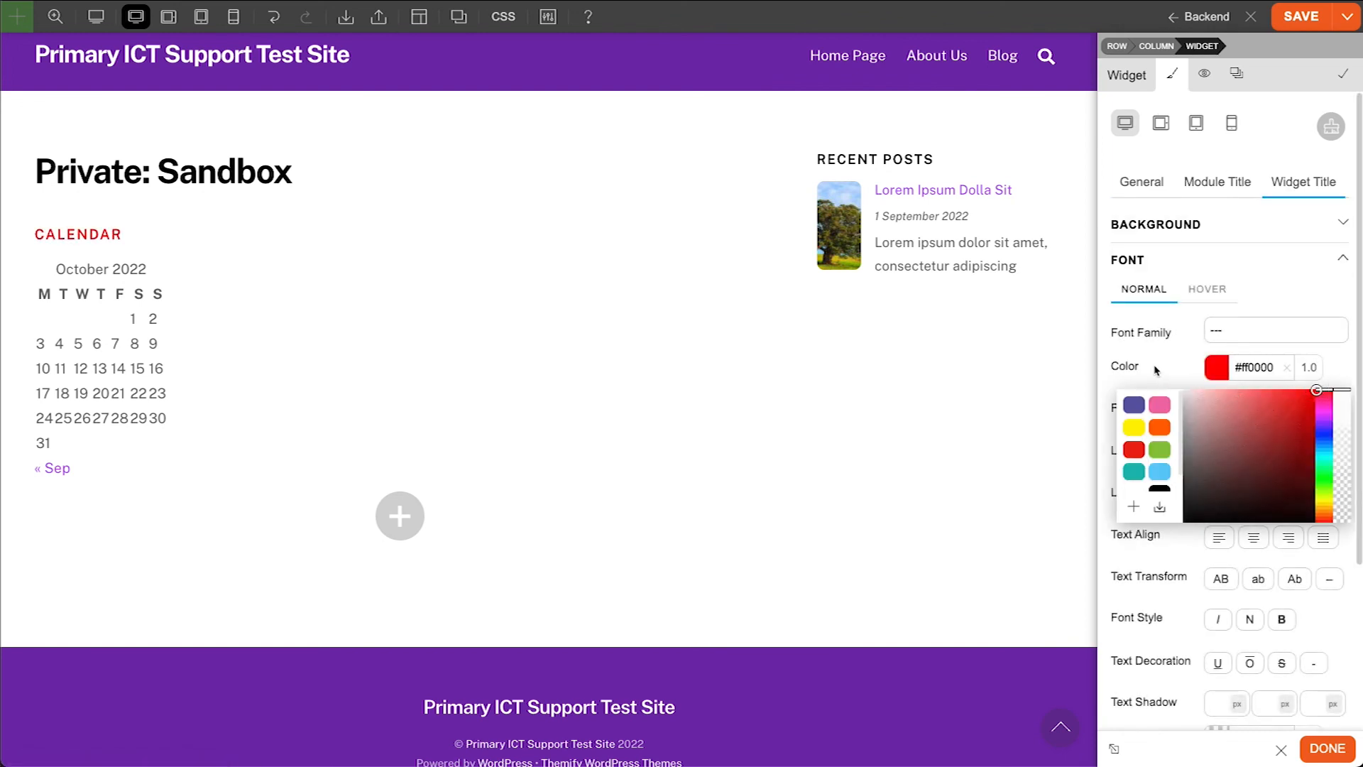
Set the font size of the calendar's widget title to 25 px
{"action": "left_click", "coordinate": [1154, 366]}
{"action": "left_click", "coordinate": [1218, 411]}
{"action": "type", "text": "25"}
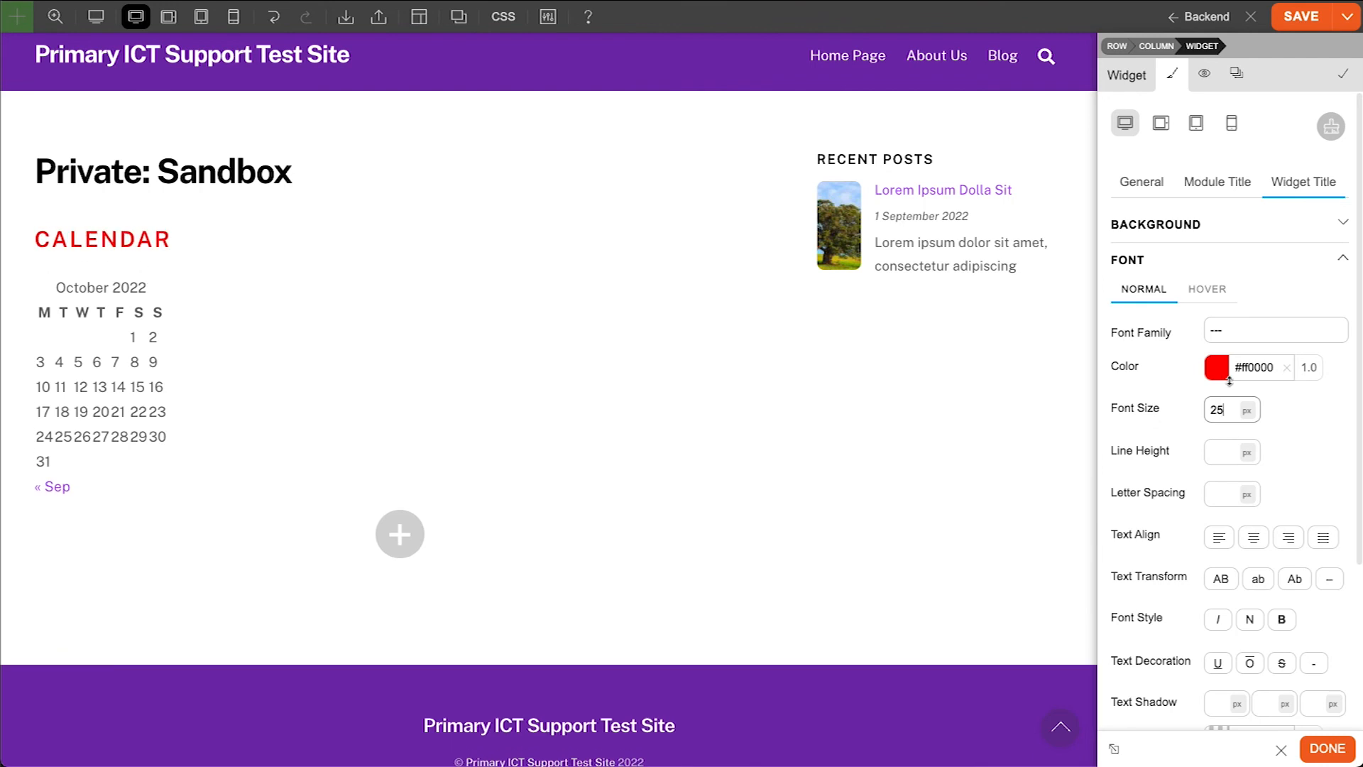
{"action": "left_click", "coordinate": [1331, 126]}
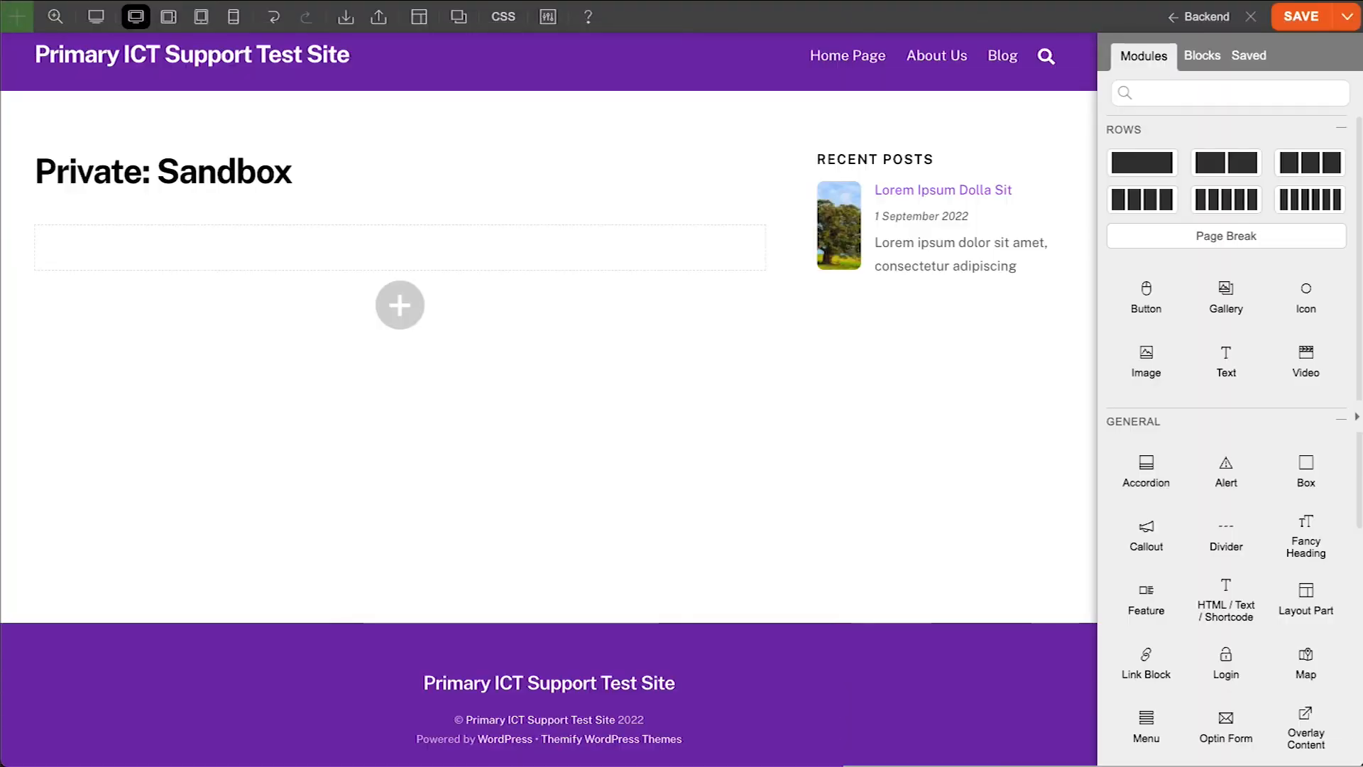
Add a Widgetized module to the empty row and set its widgetized area to Sidebar Narrow
{"action": "scroll", "coordinate": [1334, 532], "scroll_direction": "down", "scroll_amount": 5}
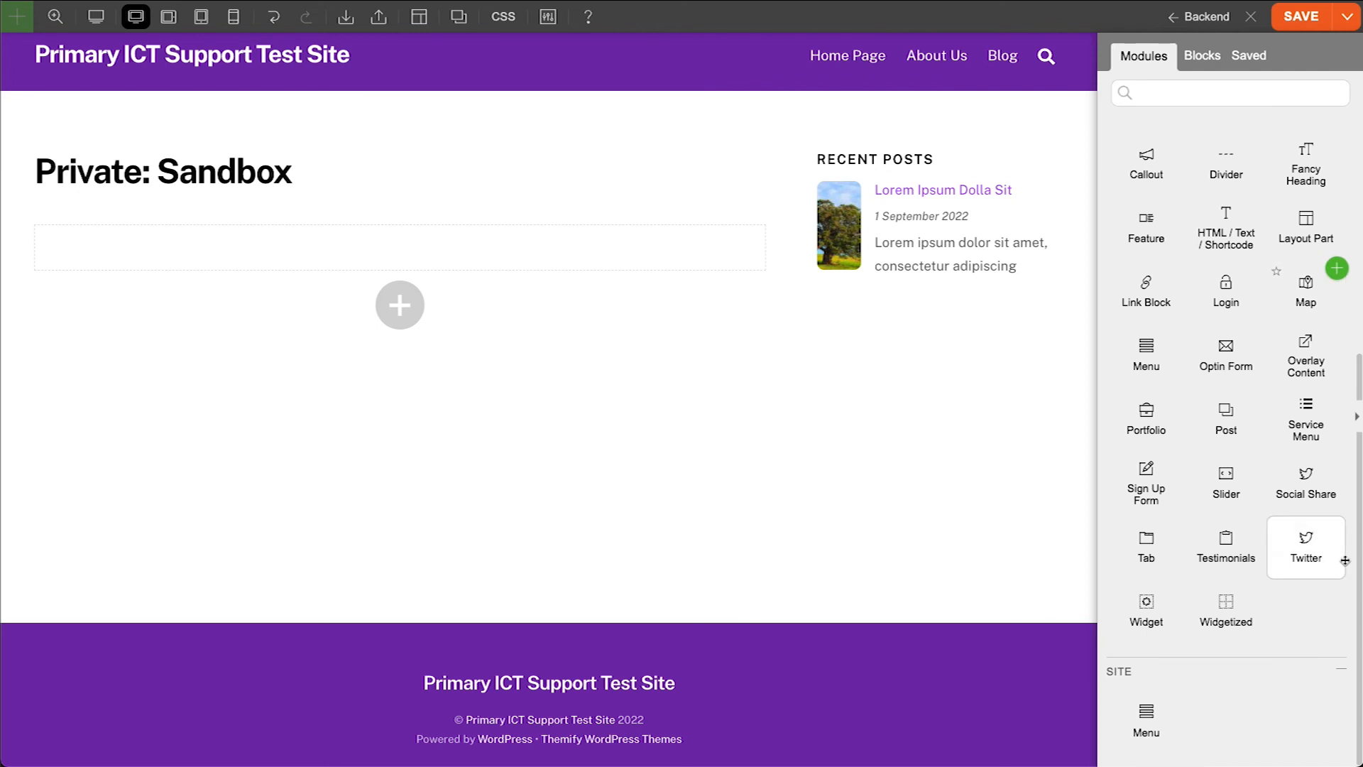
{"action": "left_click_drag", "start_coordinate": [1238, 620], "coordinate": [511, 262]}
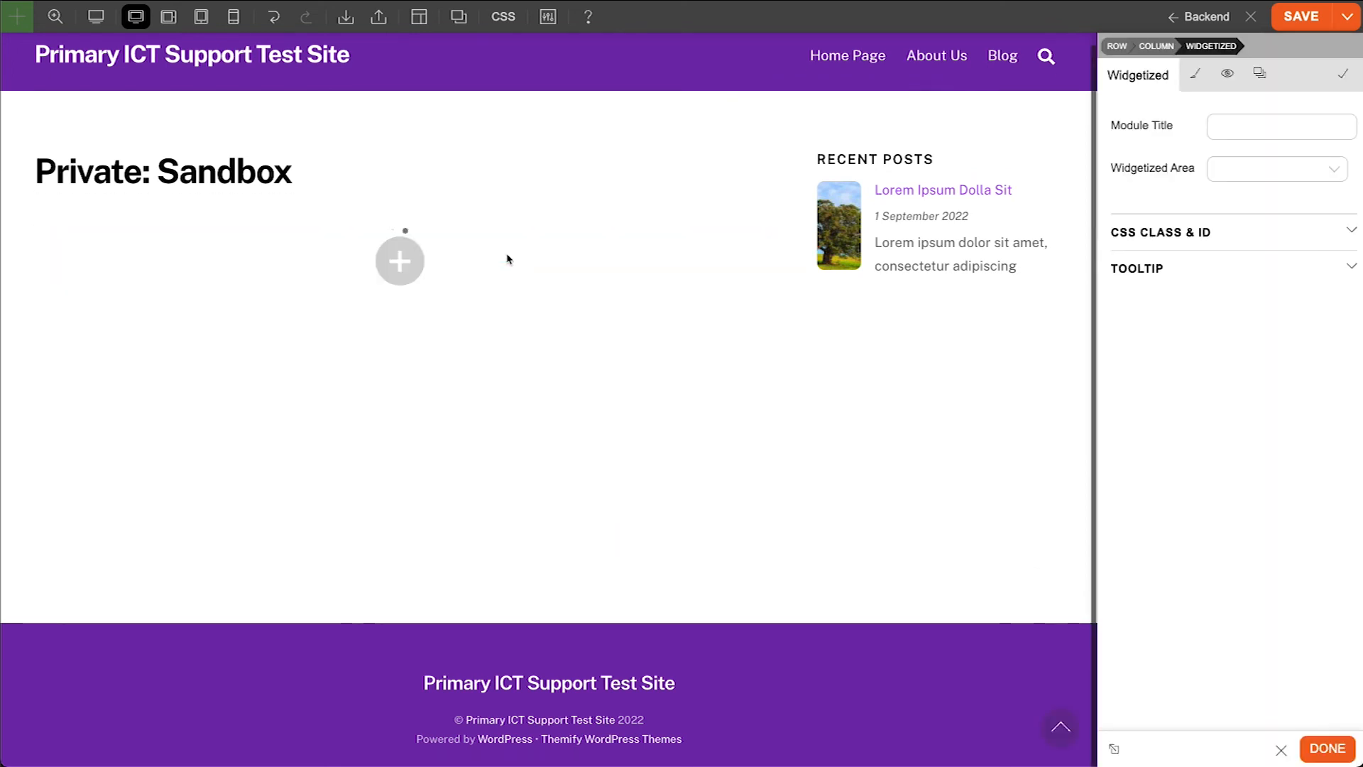
{"action": "left_click", "coordinate": [1321, 172]}
{"action": "left_click", "coordinate": [1289, 226]}
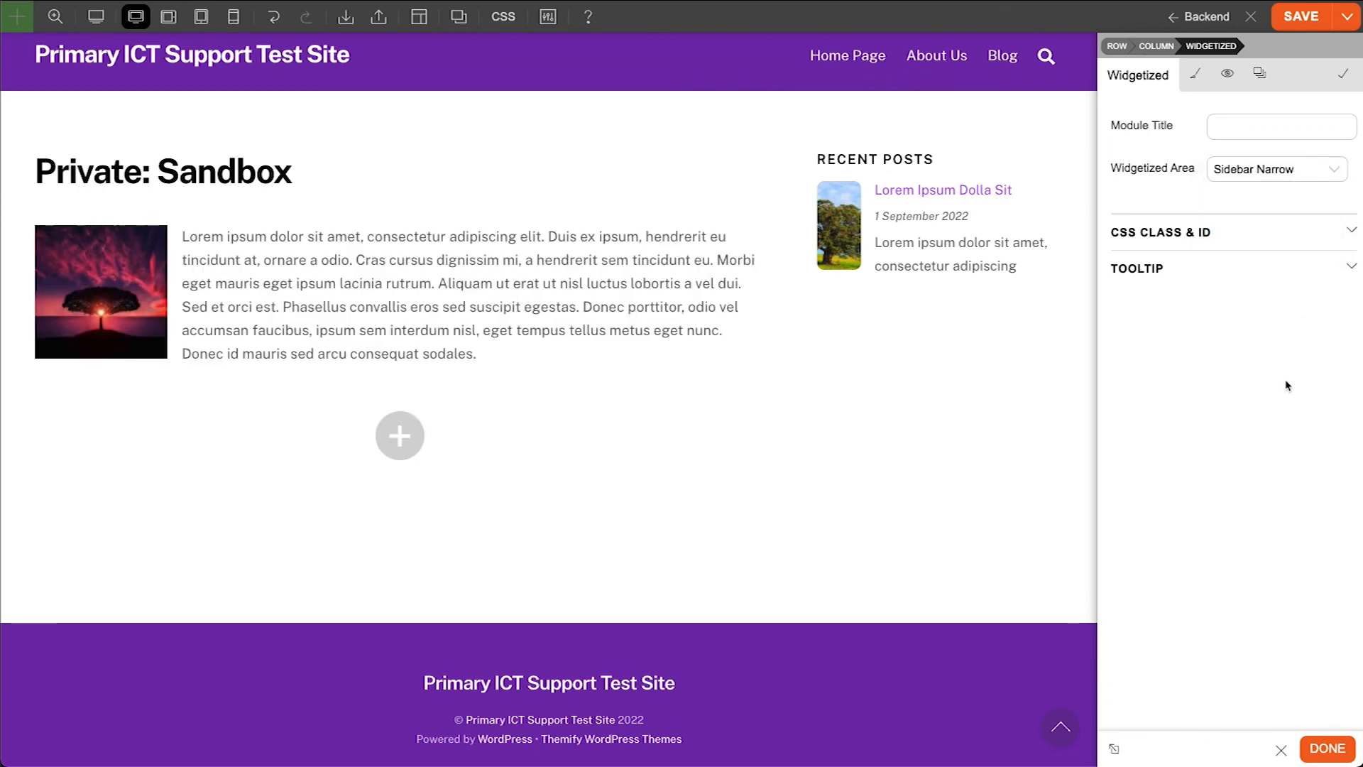
{"action": "left_click", "coordinate": [1345, 76]}
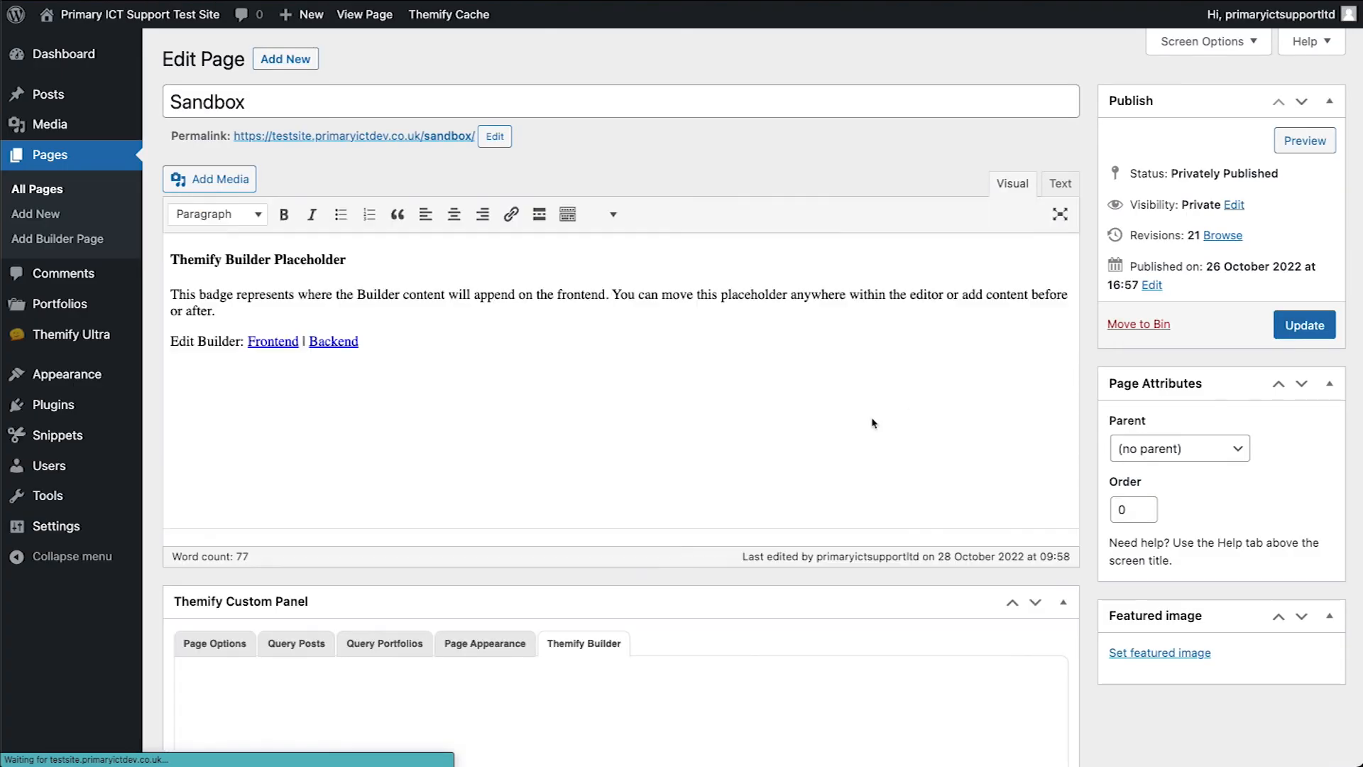
In the site's Widgets settings, open the Sidebar Narrow text widget and replace its paragraph with "Change the text here"
{"action": "mouse_move", "coordinate": [52, 377]}
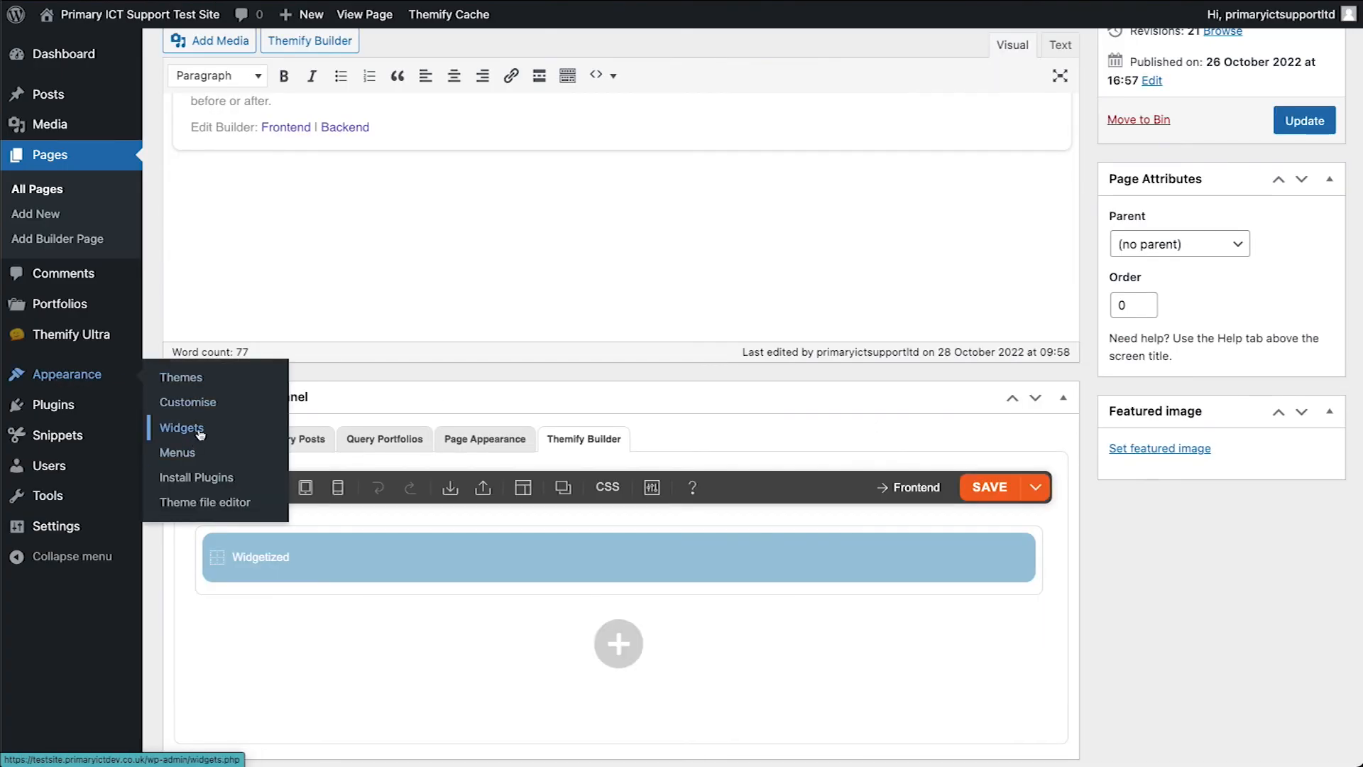
{"action": "left_click", "coordinate": [236, 433]}
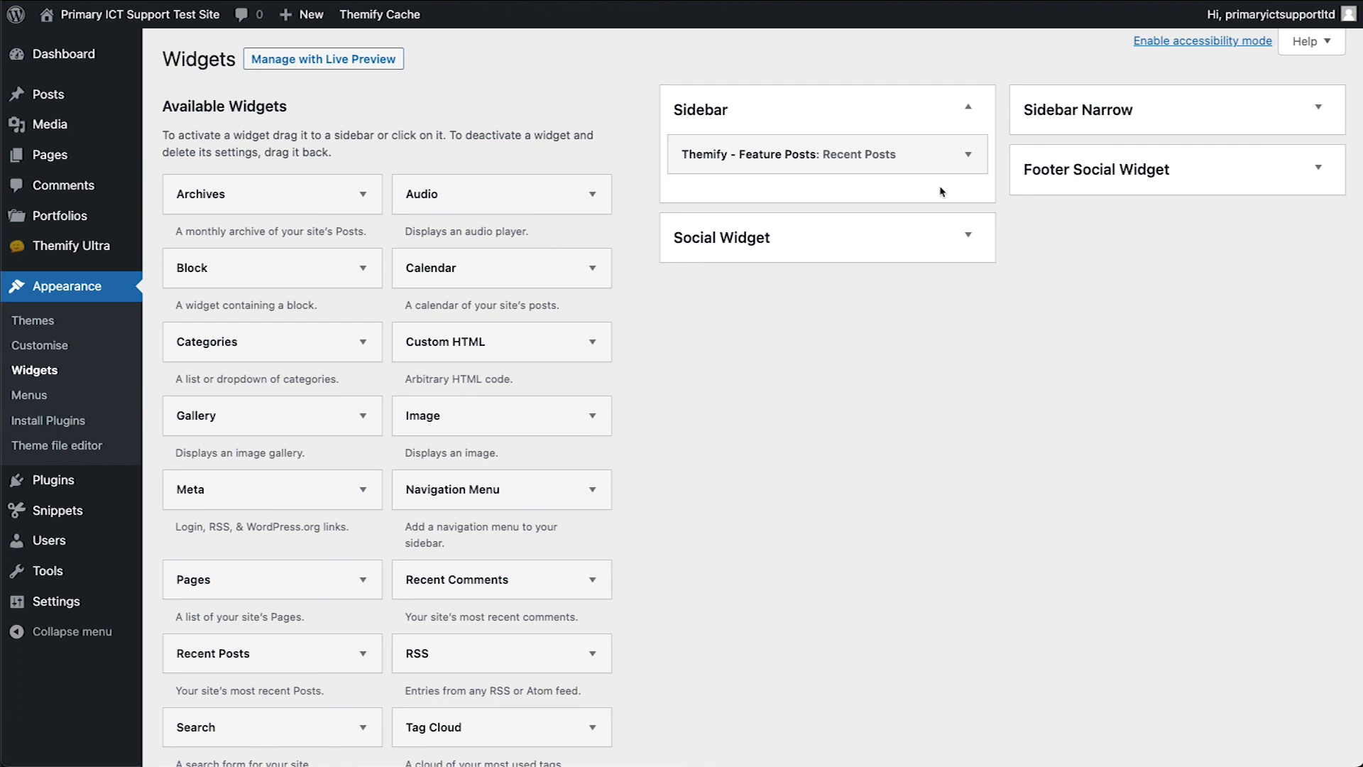
{"action": "left_click", "coordinate": [1314, 110]}
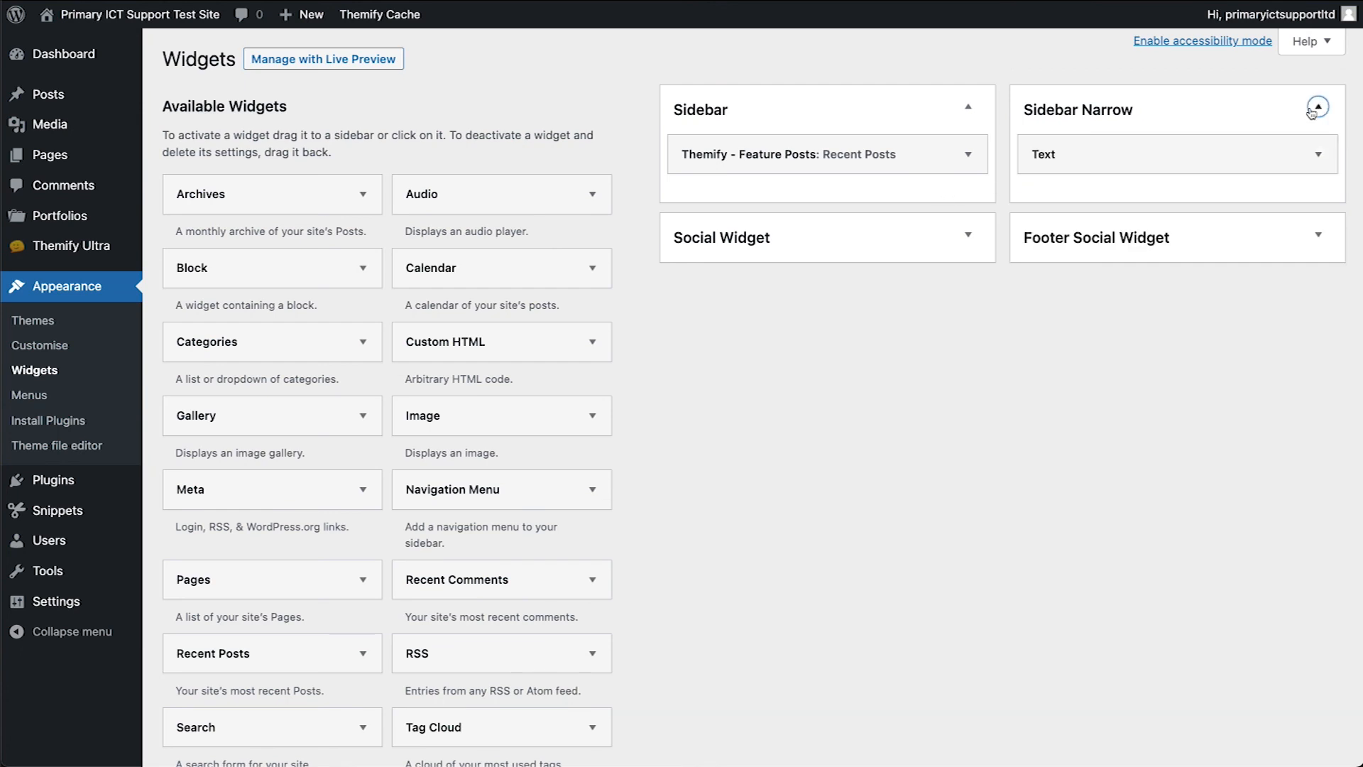
{"action": "left_click", "coordinate": [1315, 157]}
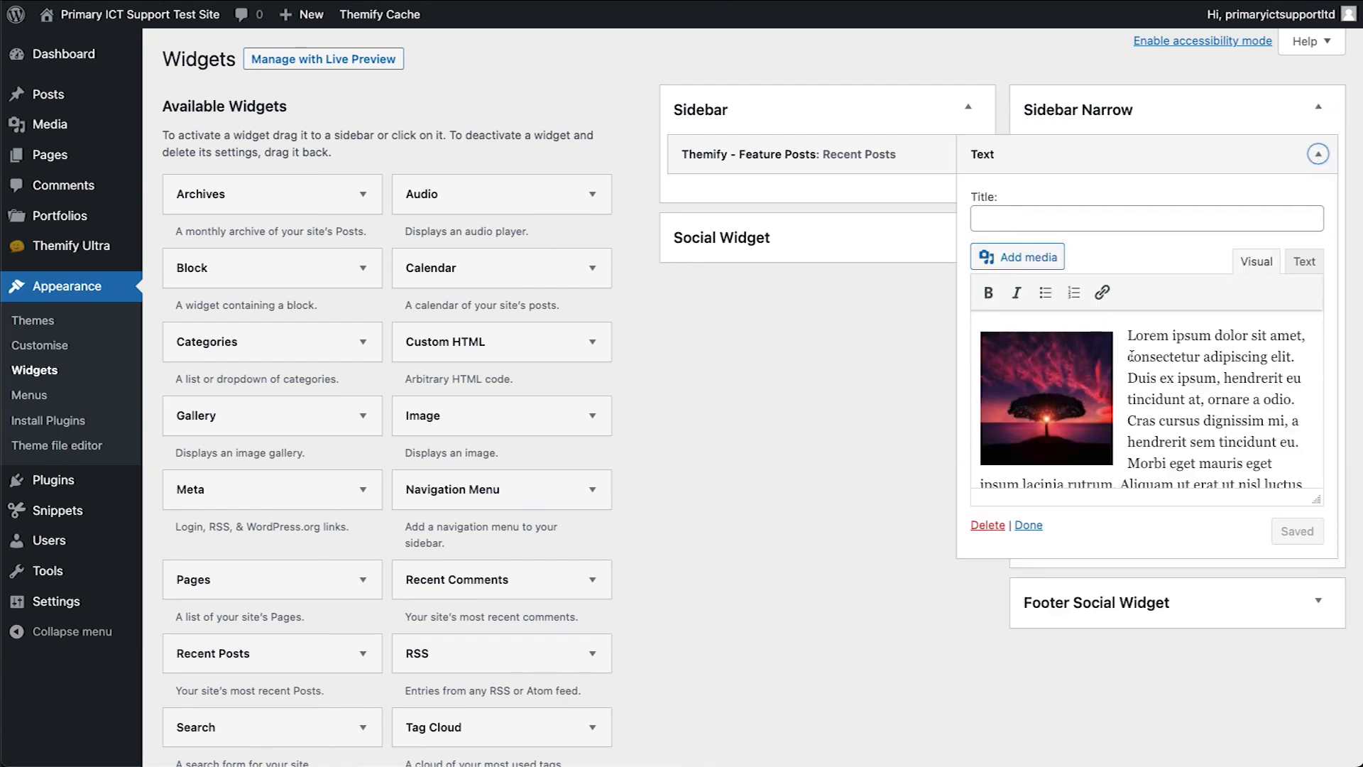
{"action": "left_click_drag", "start_coordinate": [1144, 338], "coordinate": [1322, 529]}
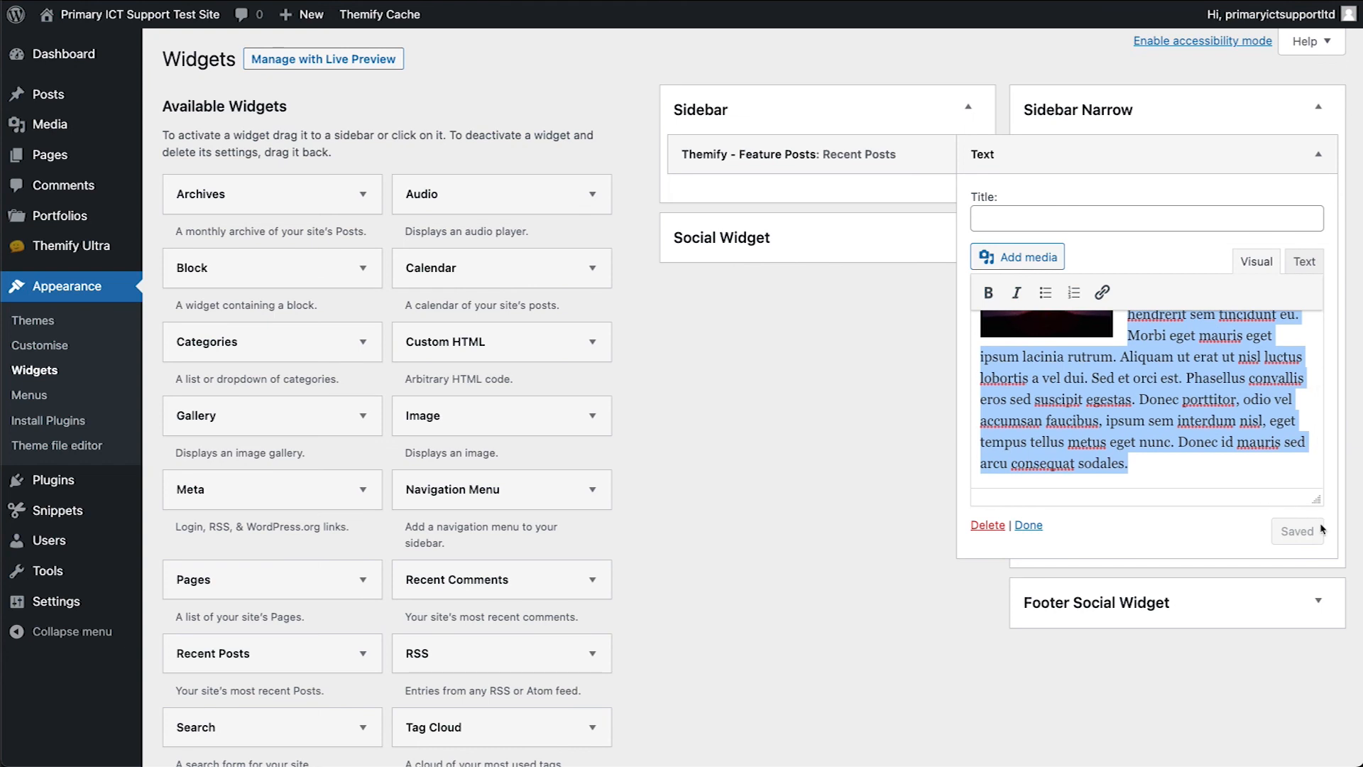
{"action": "type", "text": "Change the text here"}
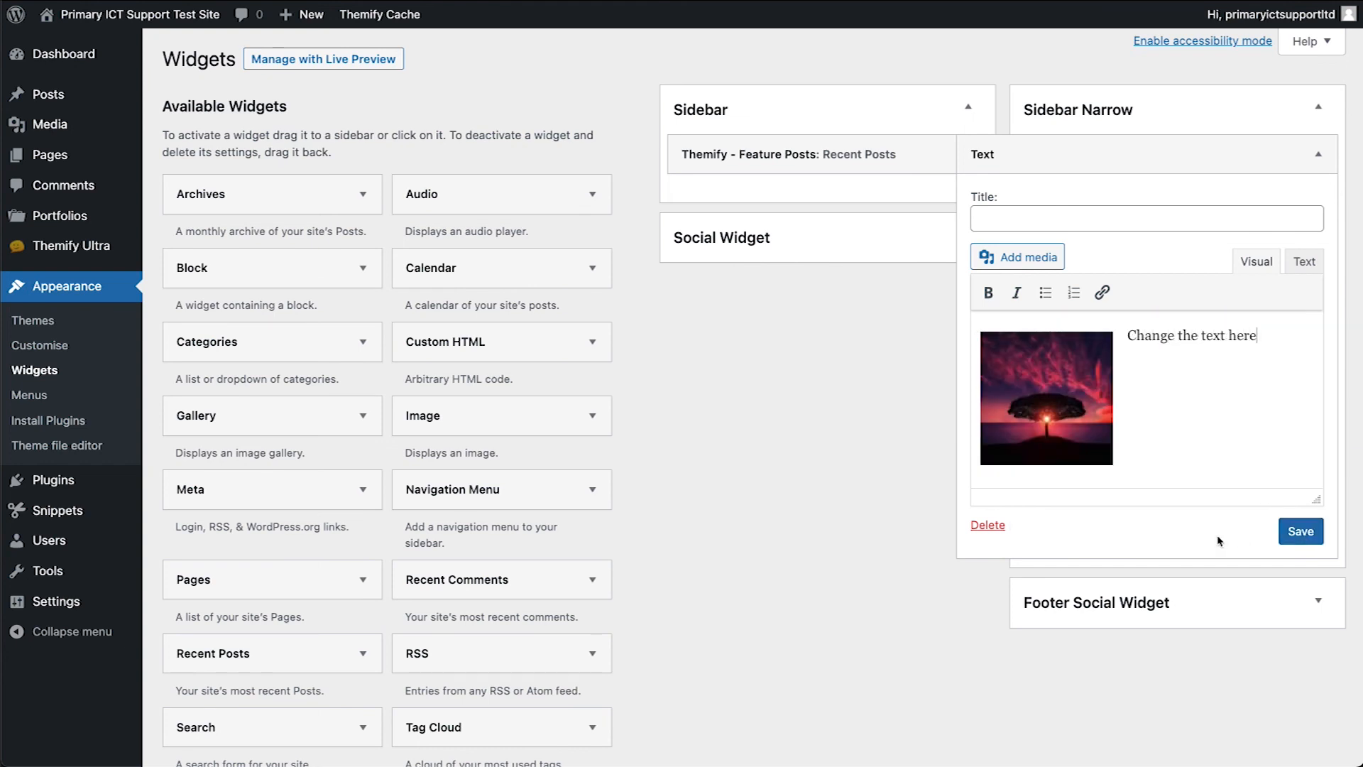
Replace the text widget's image with the Large Tree picture from the media library and save the widget
{"action": "left_click", "coordinate": [1068, 399]}
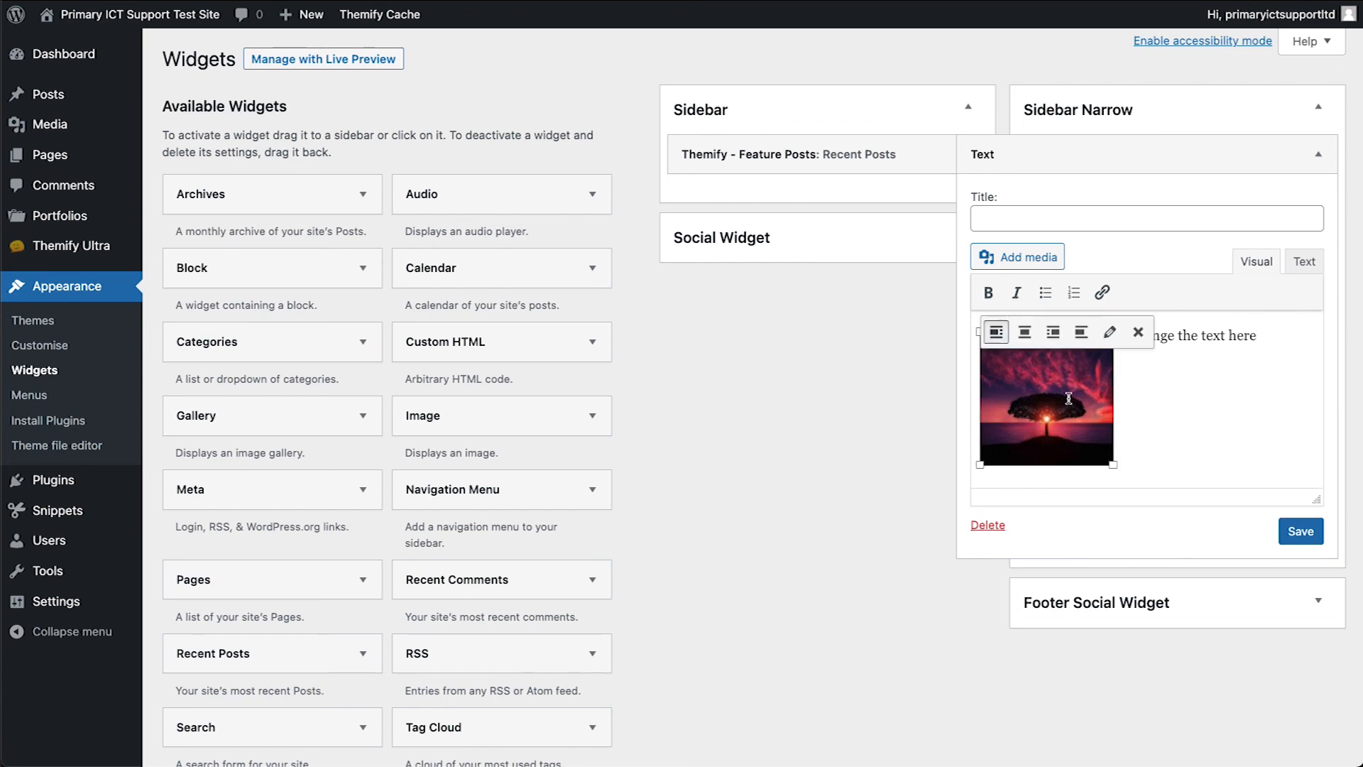
{"action": "key", "text": "Delete"}
{"action": "left_click", "coordinate": [1035, 258]}
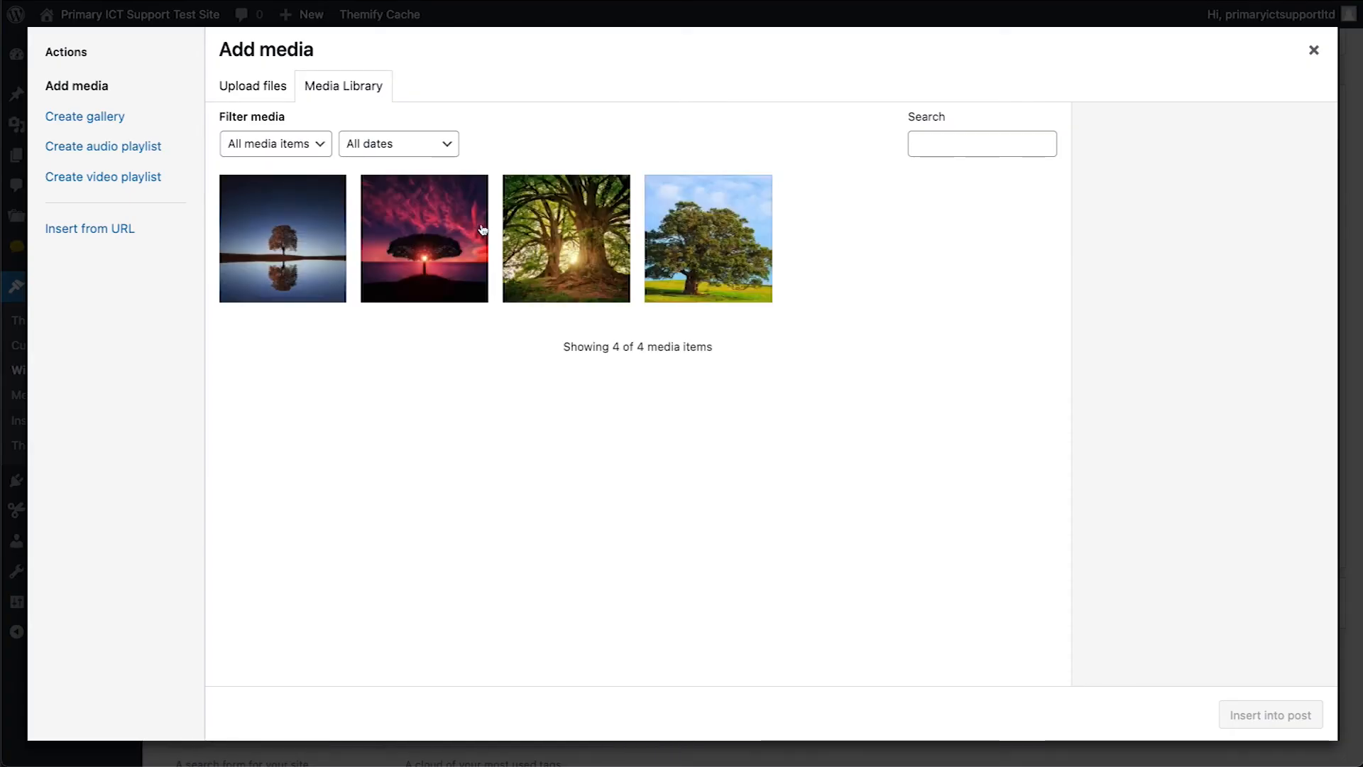
{"action": "left_click", "coordinate": [566, 238]}
{"action": "scroll", "coordinate": [1230, 578], "scroll_direction": "down", "scroll_amount": 3}
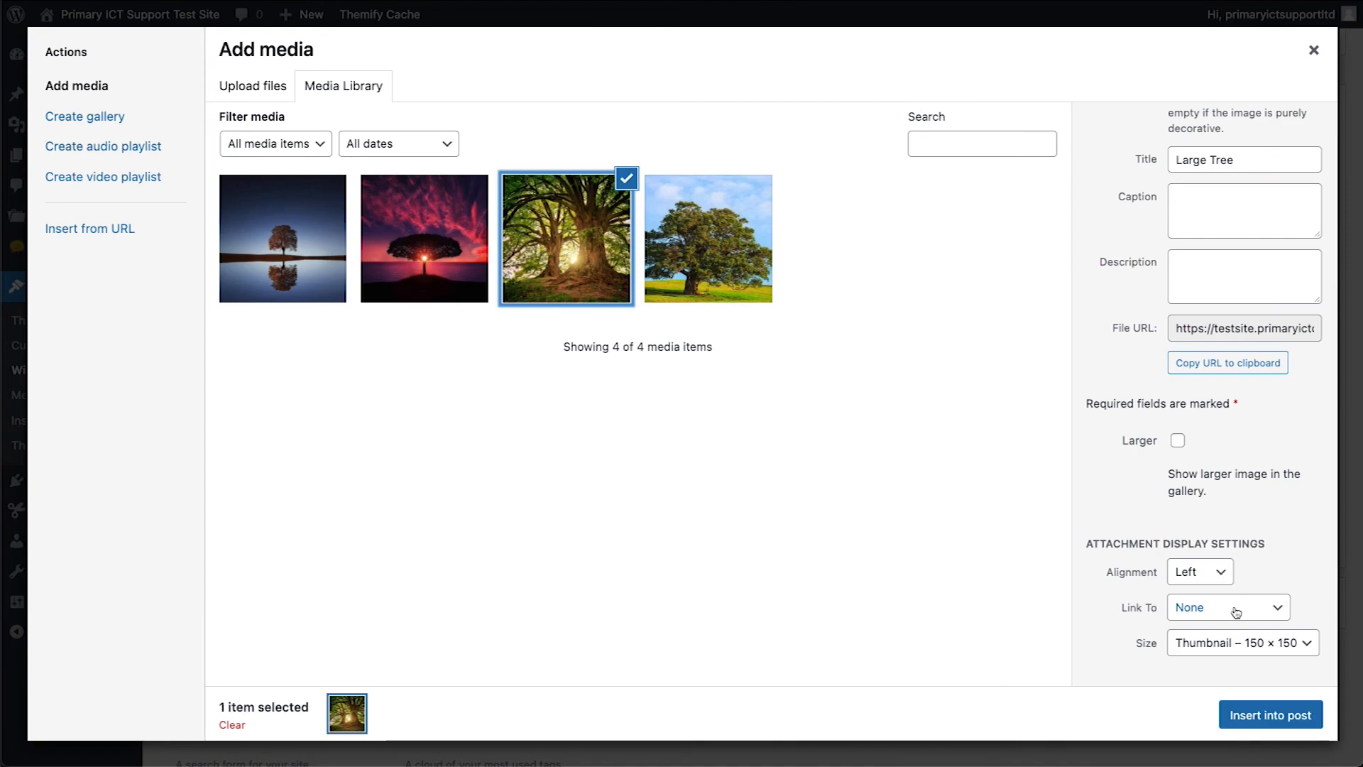
{"action": "left_click", "coordinate": [1247, 713]}
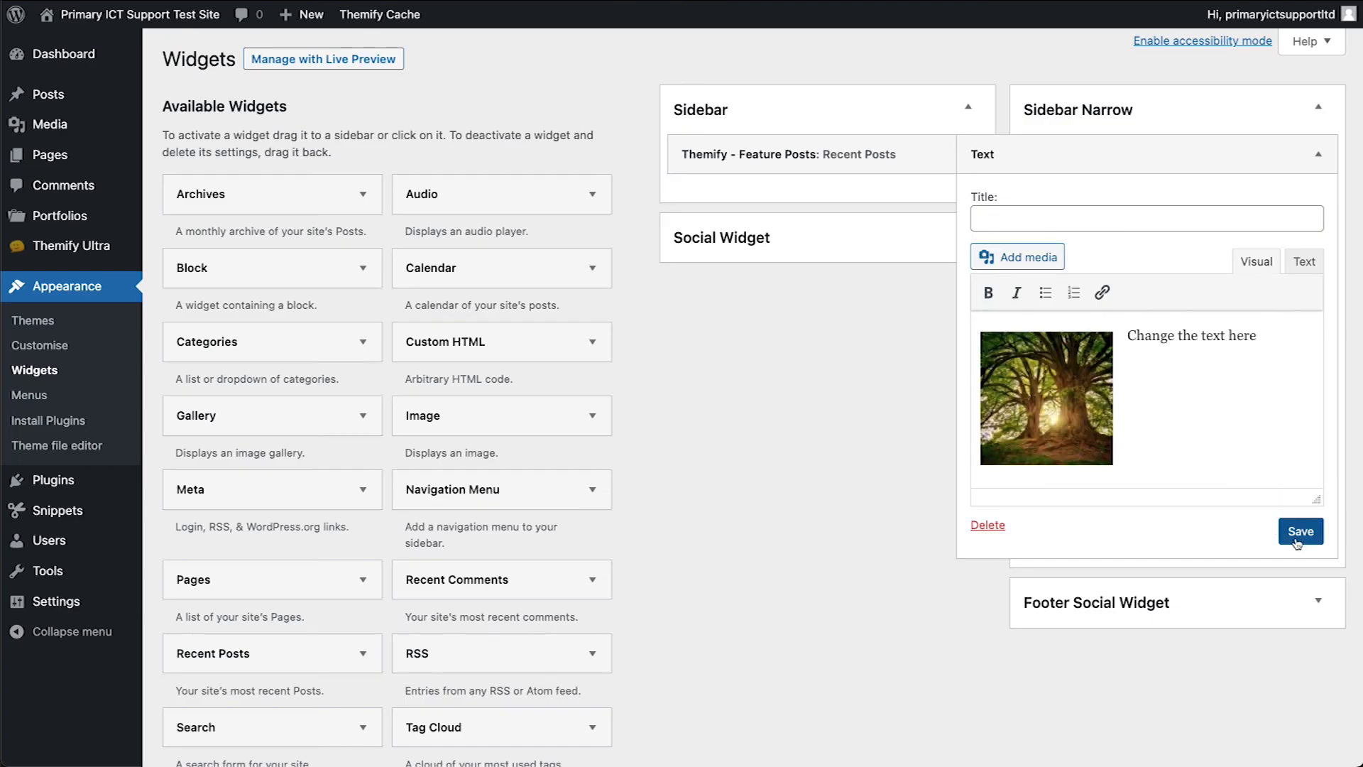
{"action": "left_click", "coordinate": [1302, 534]}
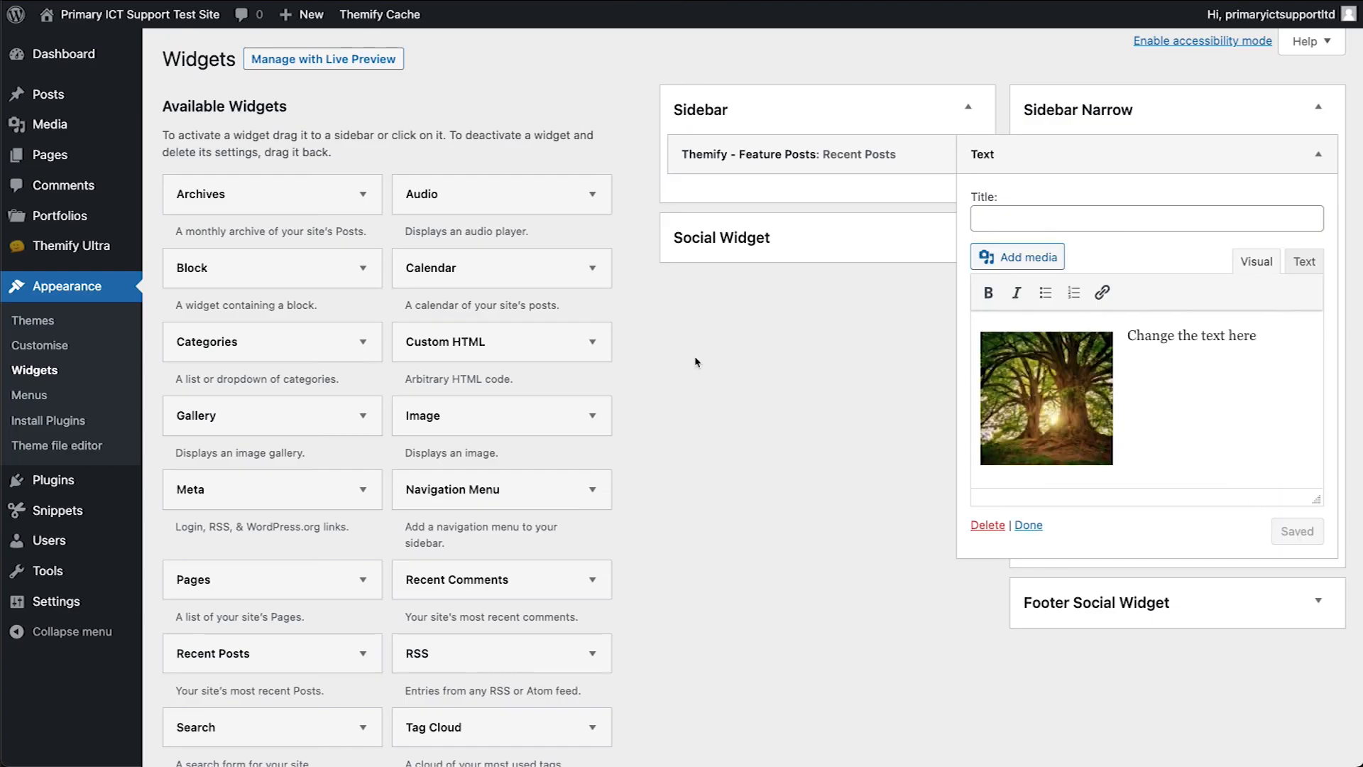
View the Sandbox page from the site's page list to check the edited widget area
{"action": "mouse_move", "coordinate": [50, 155]}
{"action": "left_click", "coordinate": [173, 157]}
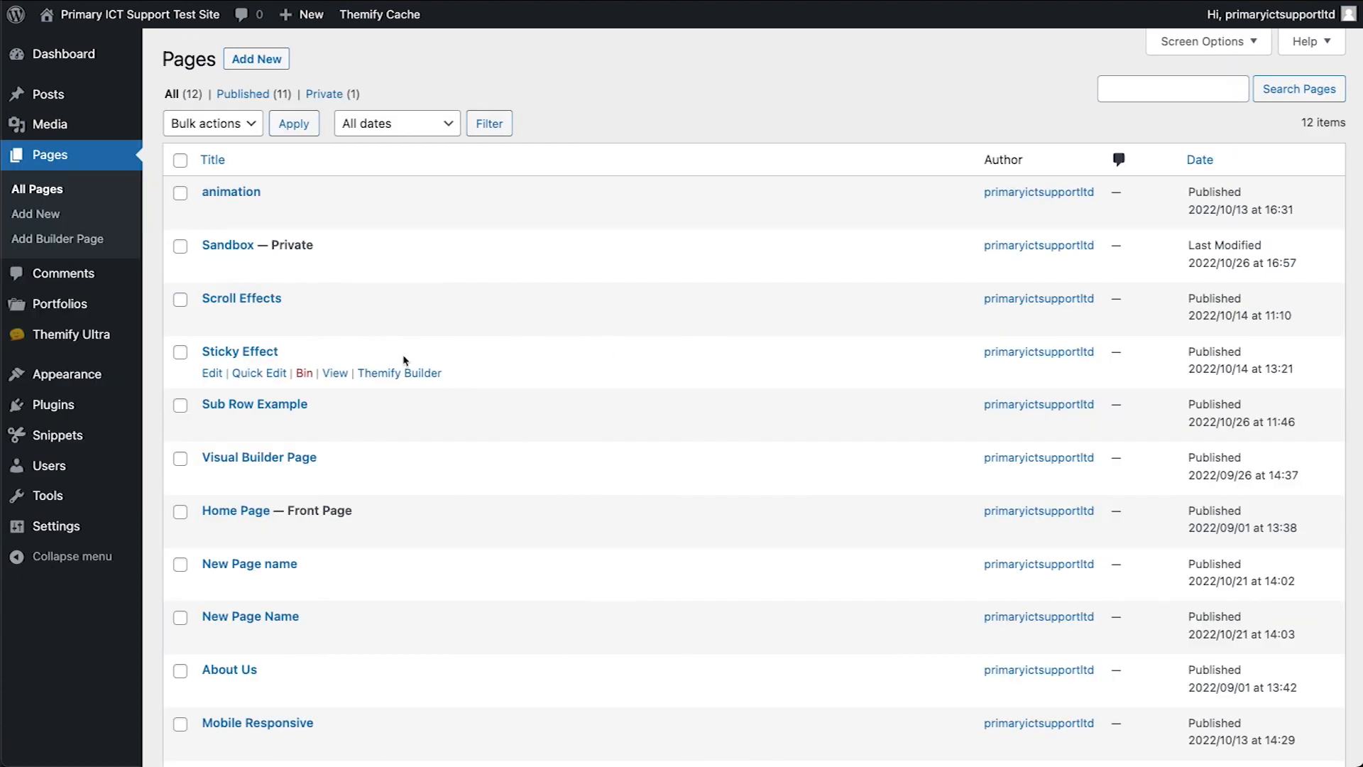
{"action": "left_click", "coordinate": [341, 266]}
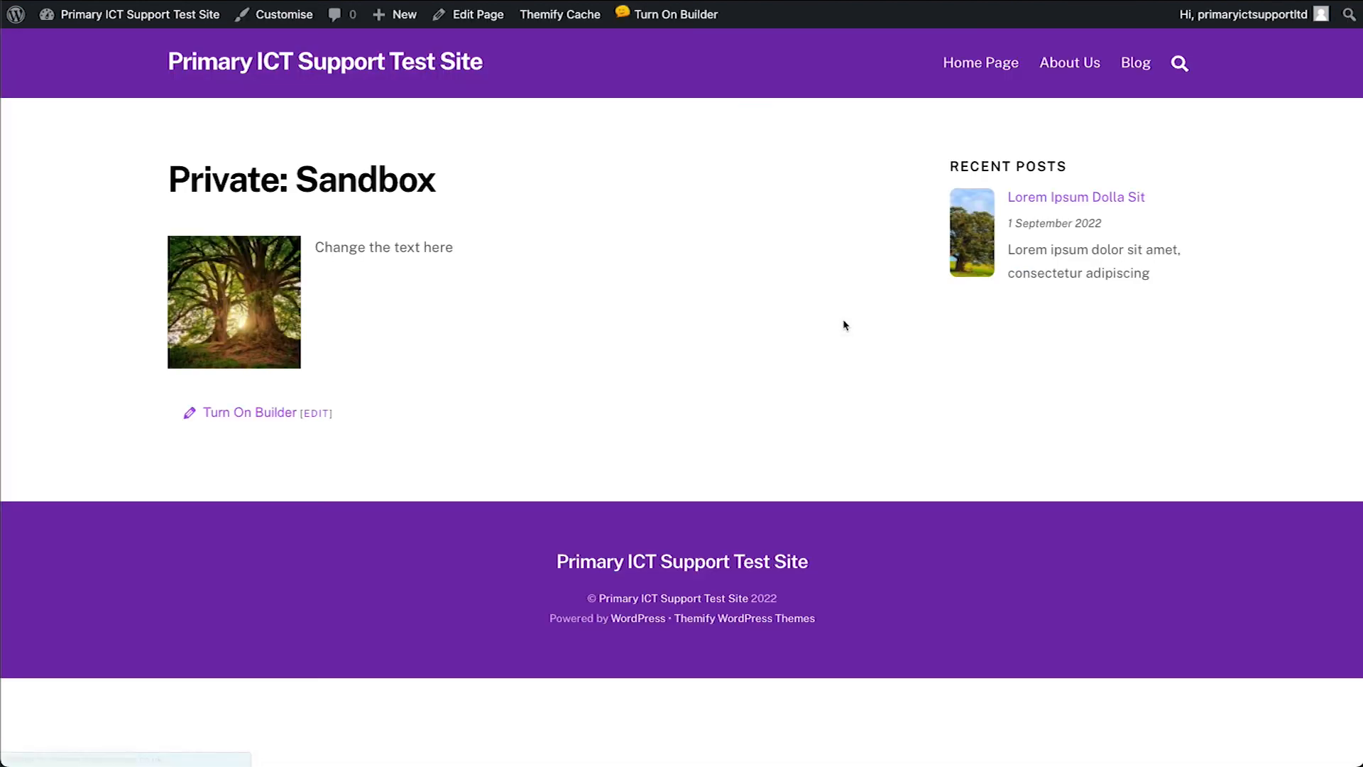